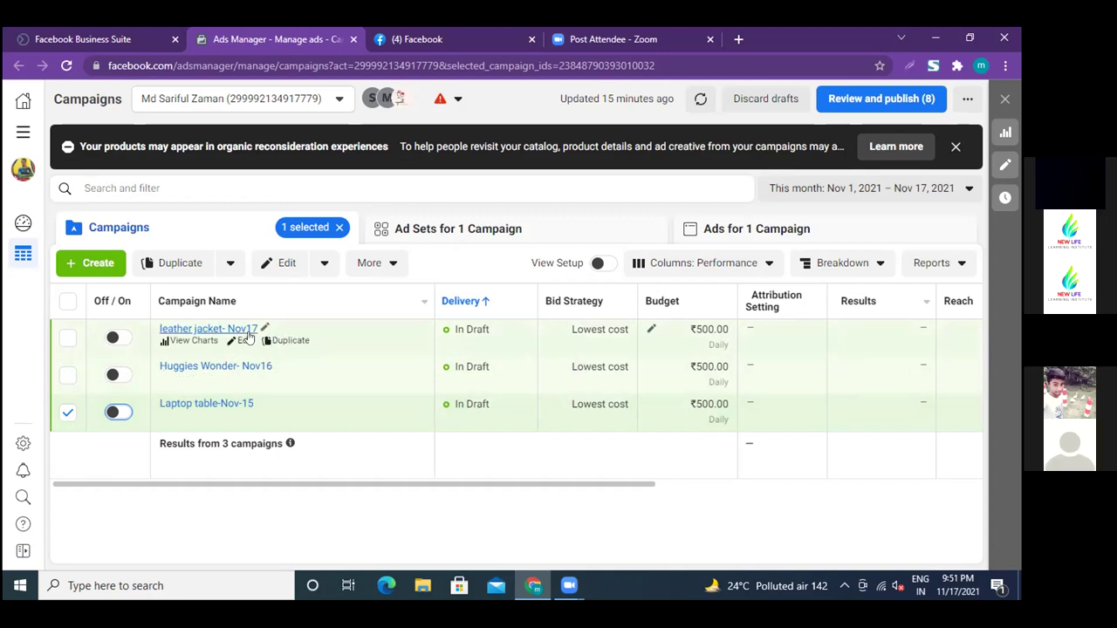
# Open the leather jacket- Nov17 campaign for editing, review its objective, A/B test and budget settings, and close the editor.
pyautogui.click(244, 341)
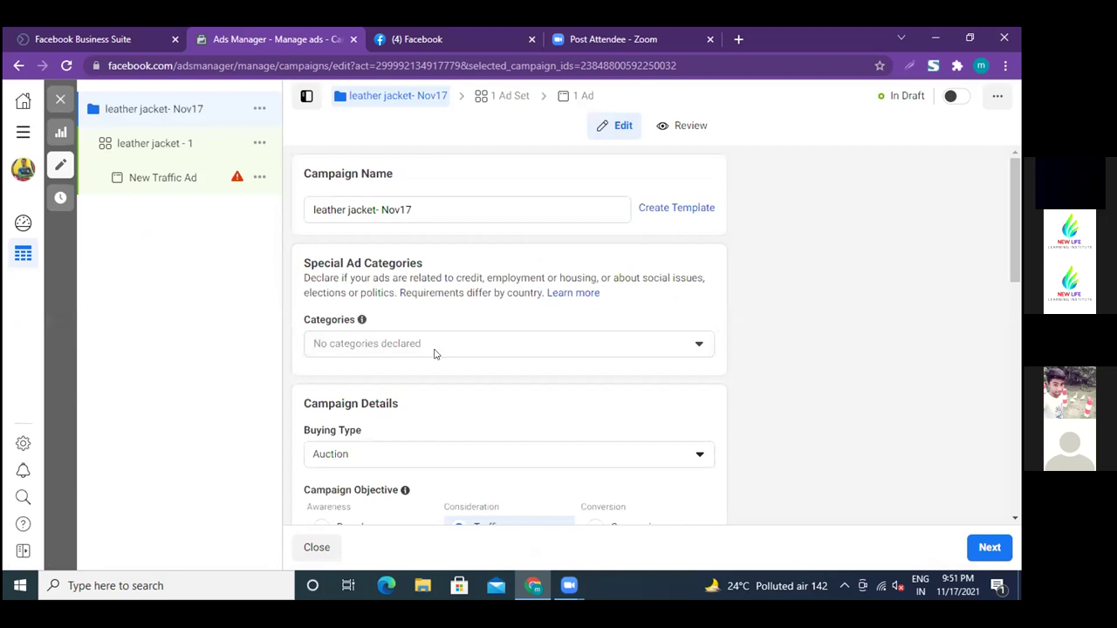
pyautogui.scroll(-3, 438, 353)
pyautogui.scroll(-5, 438, 353)
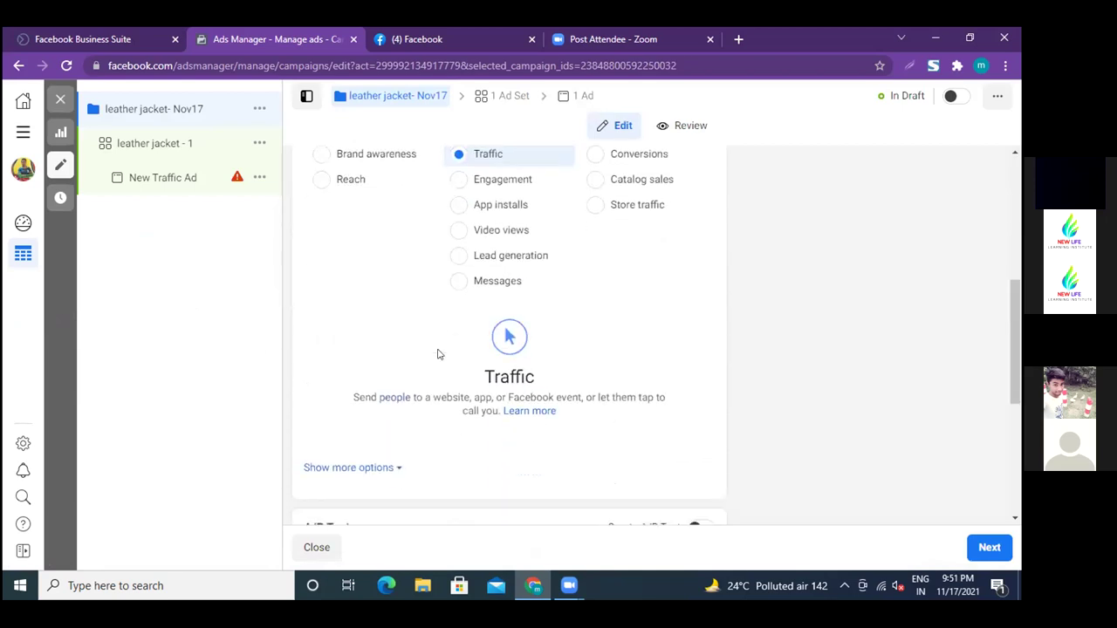
pyautogui.scroll(-1, 438, 353)
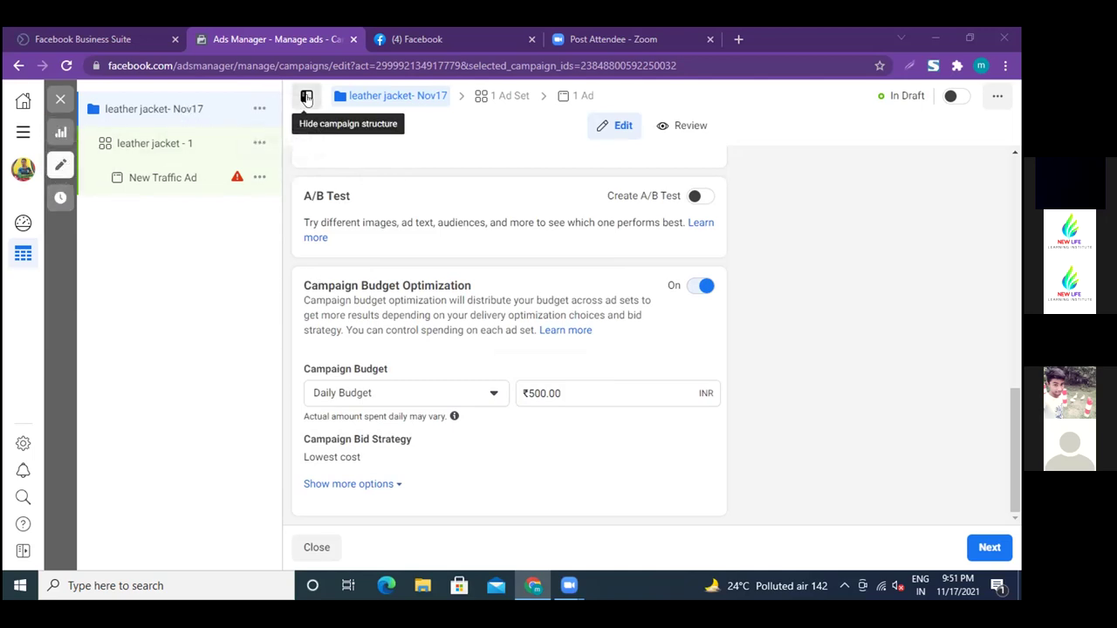
pyautogui.moveTo(338, 101)
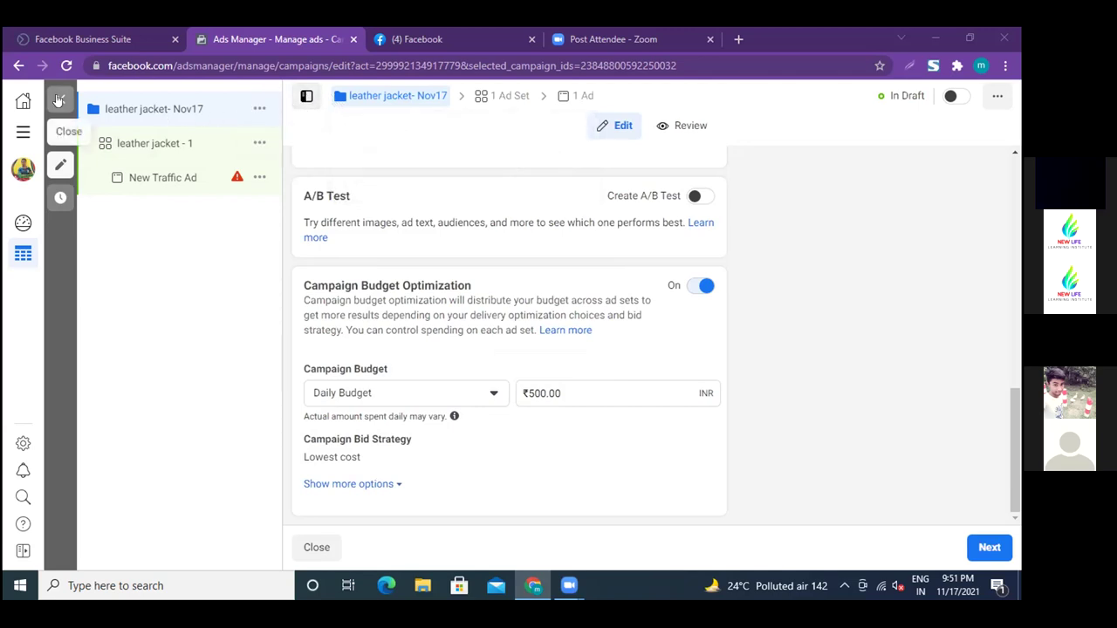
pyautogui.click(59, 99)
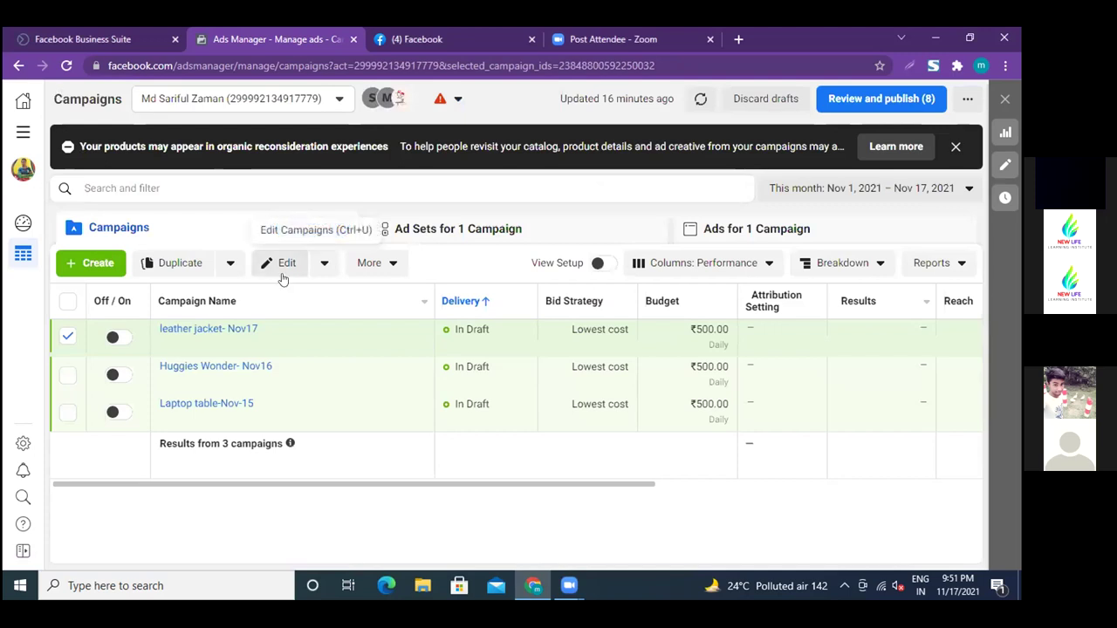
# Open the leather jacket - 1 ad set of the leather jacket- Nov17 campaign and review its traffic, schedule, audience, placement and delivery settings.
pyautogui.moveTo(214, 345)
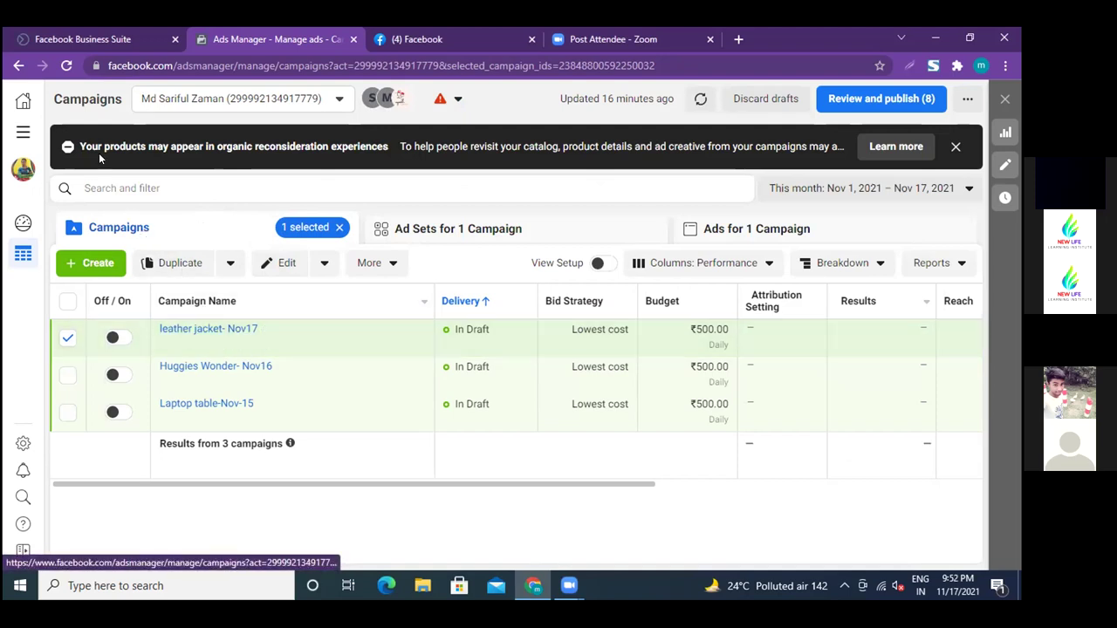
pyautogui.moveTo(356, 328)
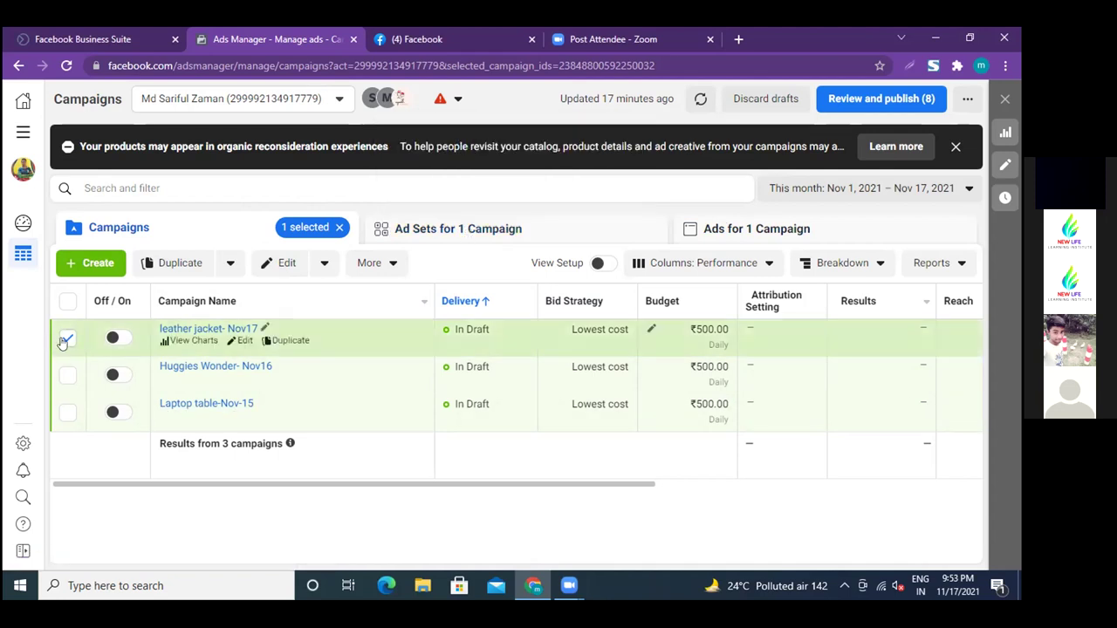
pyautogui.click(66, 339)
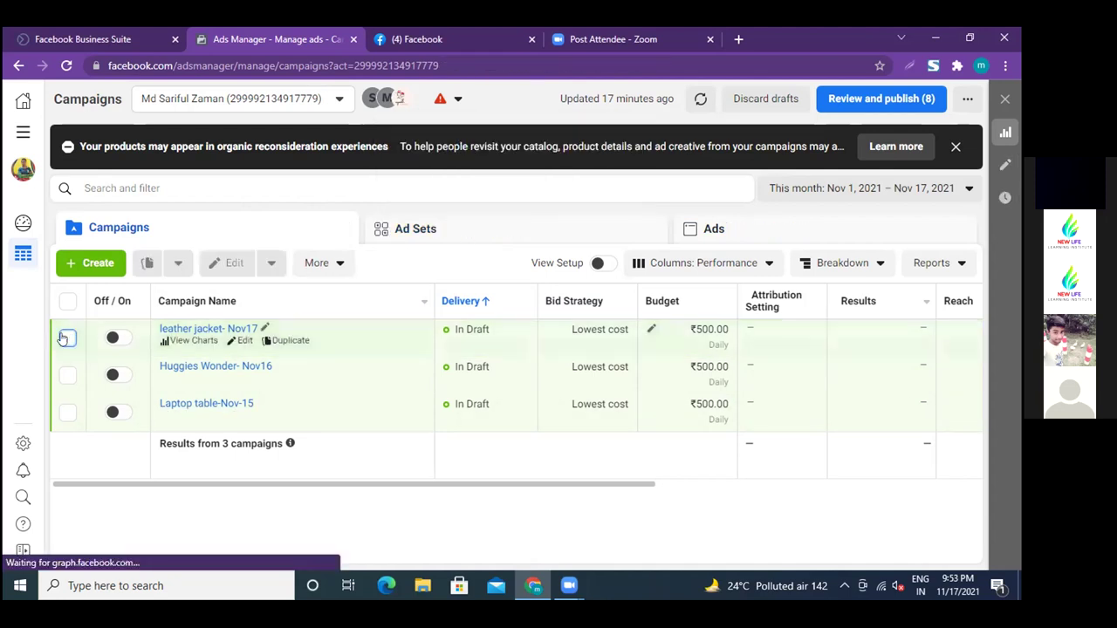
pyautogui.click(66, 339)
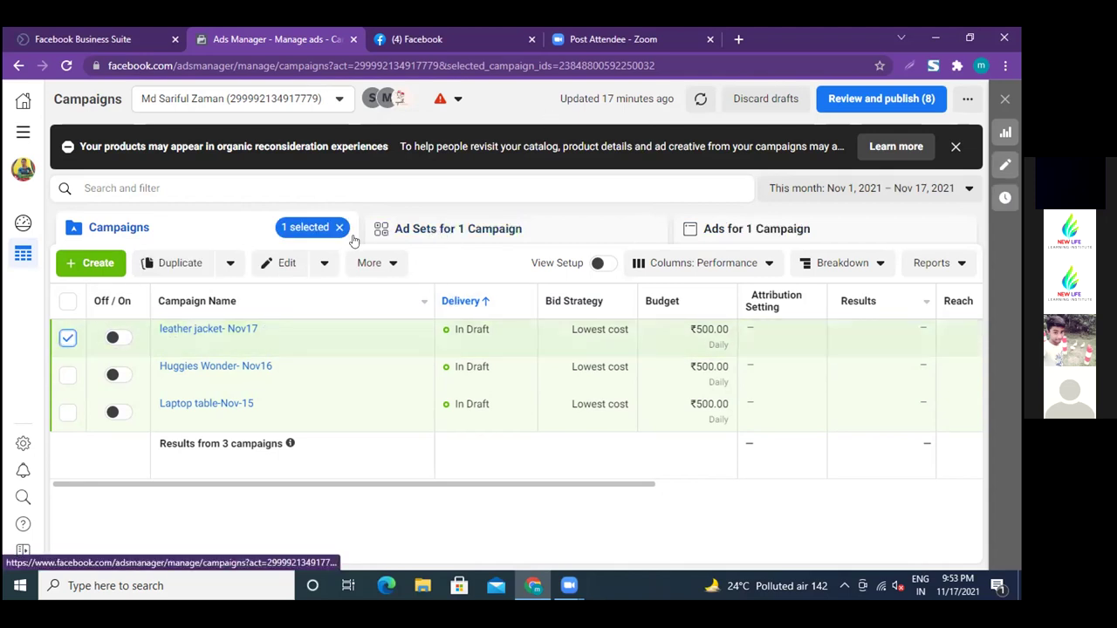
pyautogui.click(455, 231)
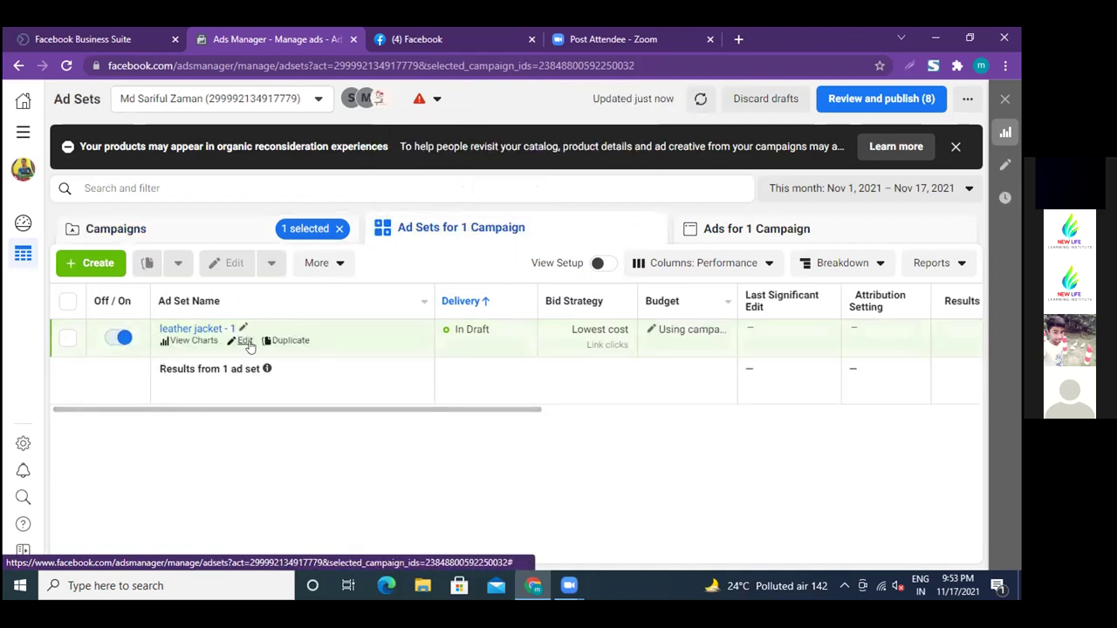
pyautogui.click(241, 341)
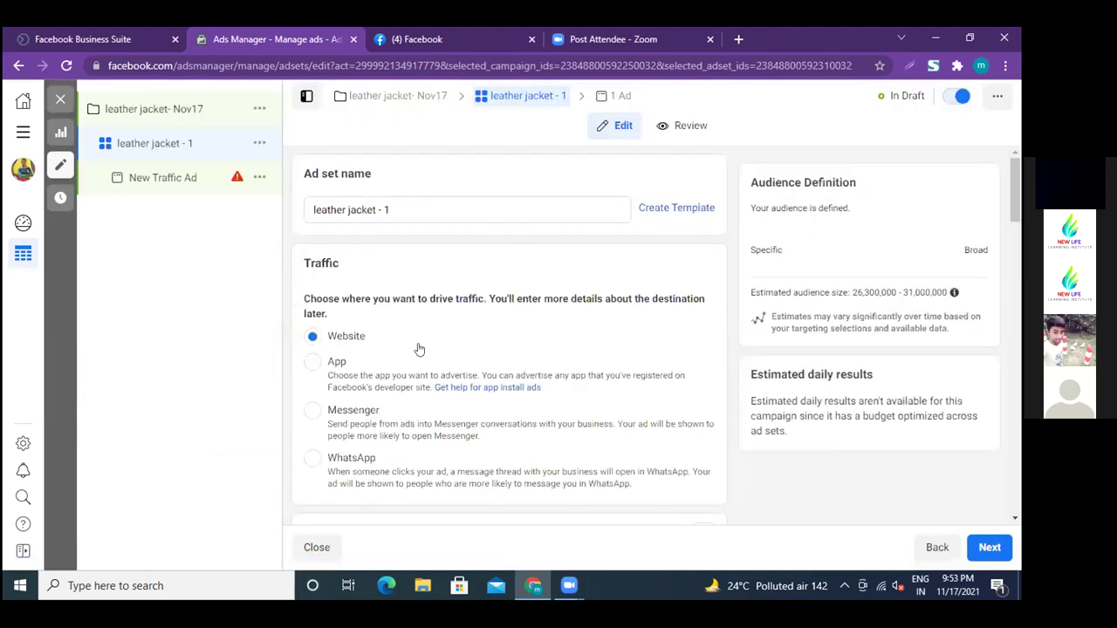
pyautogui.scroll(-10, 421, 349)
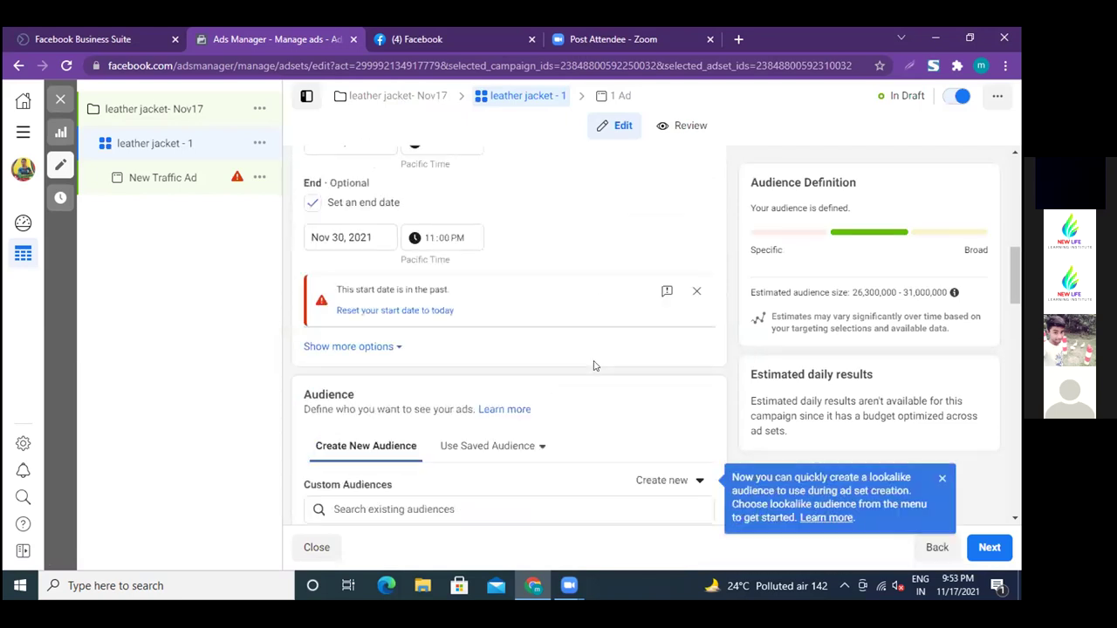
pyautogui.scroll(-15, 593, 365)
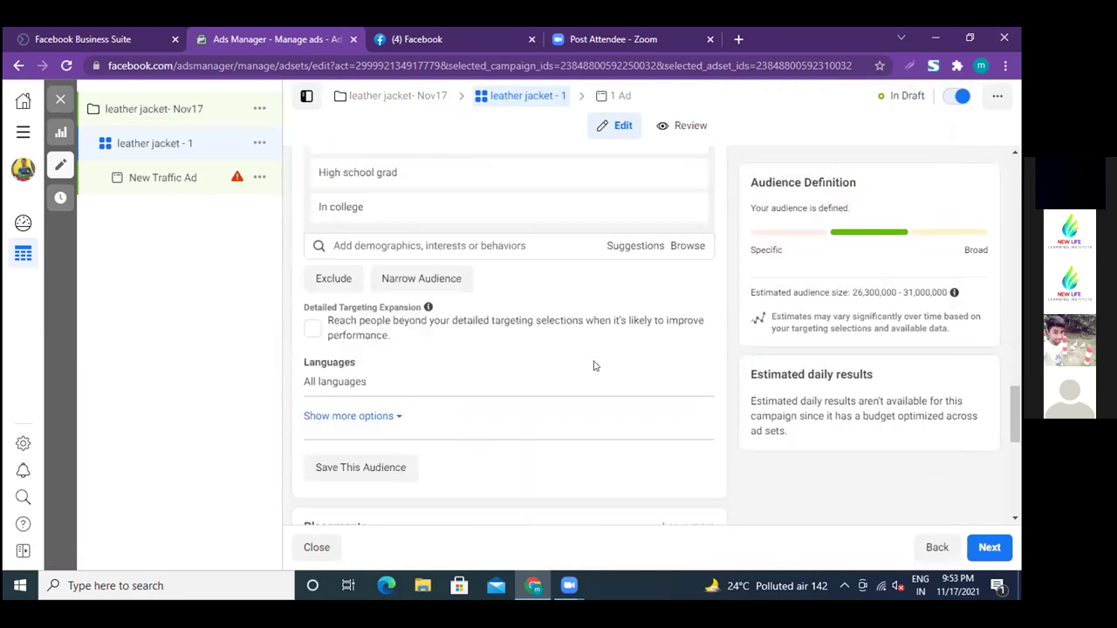
pyautogui.scroll(-5, 594, 366)
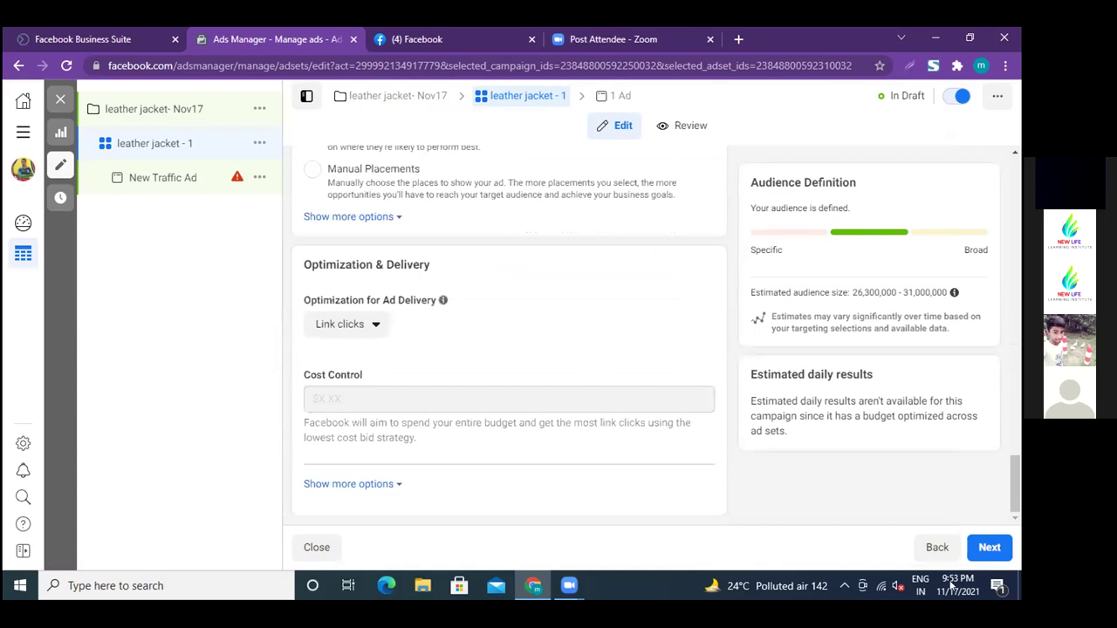
# Continue to the New Traffic Ad and review its identity, format, ad creative and destination settings.
pyautogui.click(989, 548)
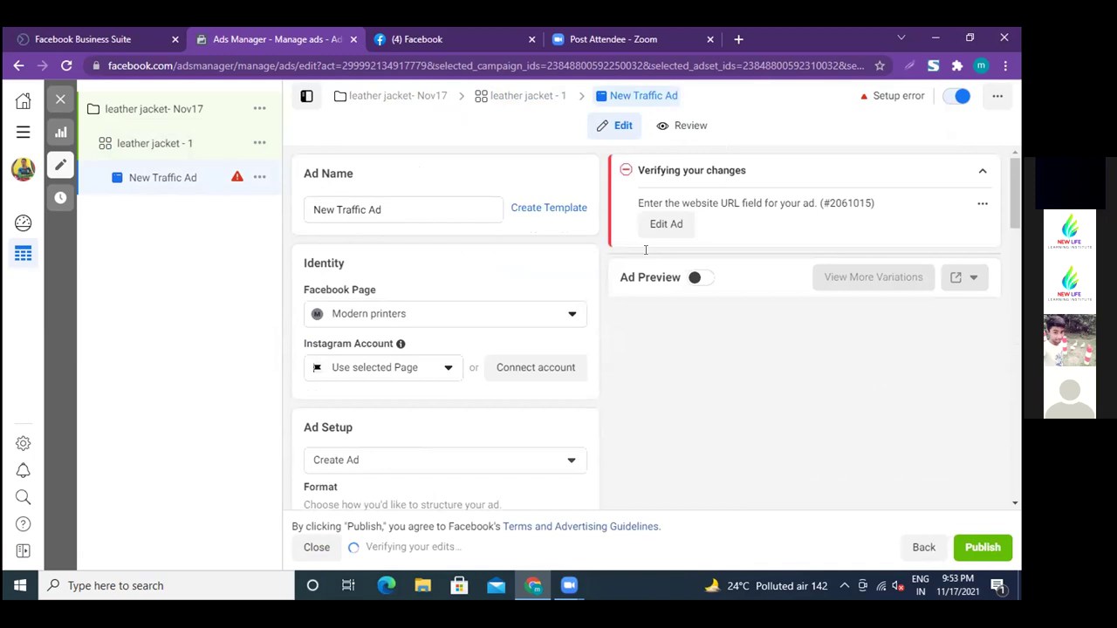
pyautogui.moveTo(400, 344)
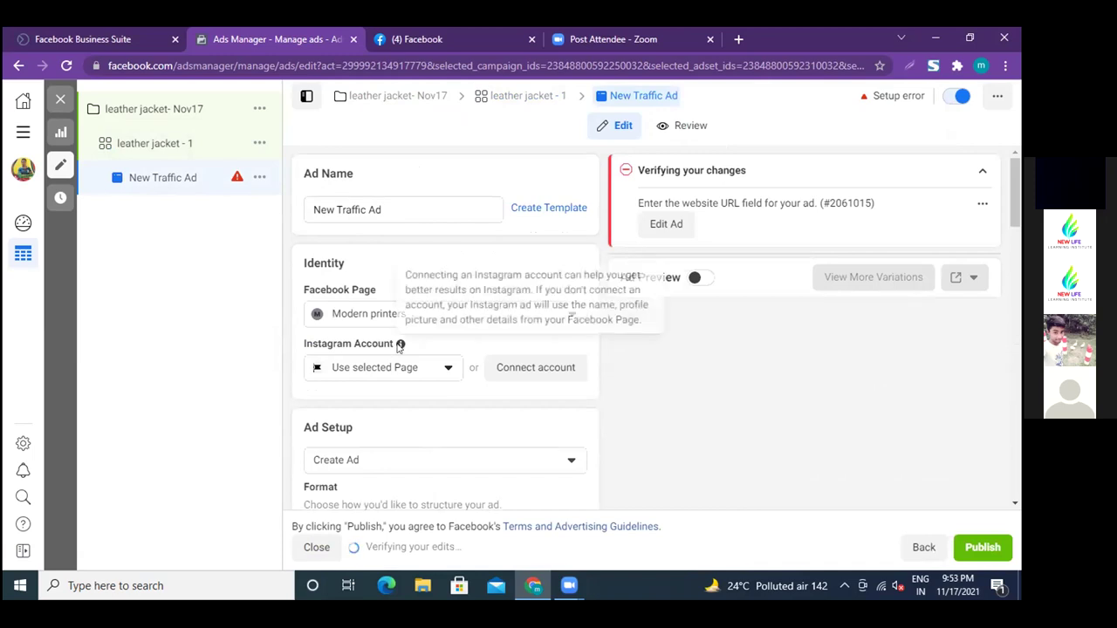
pyautogui.scroll(-3, 397, 348)
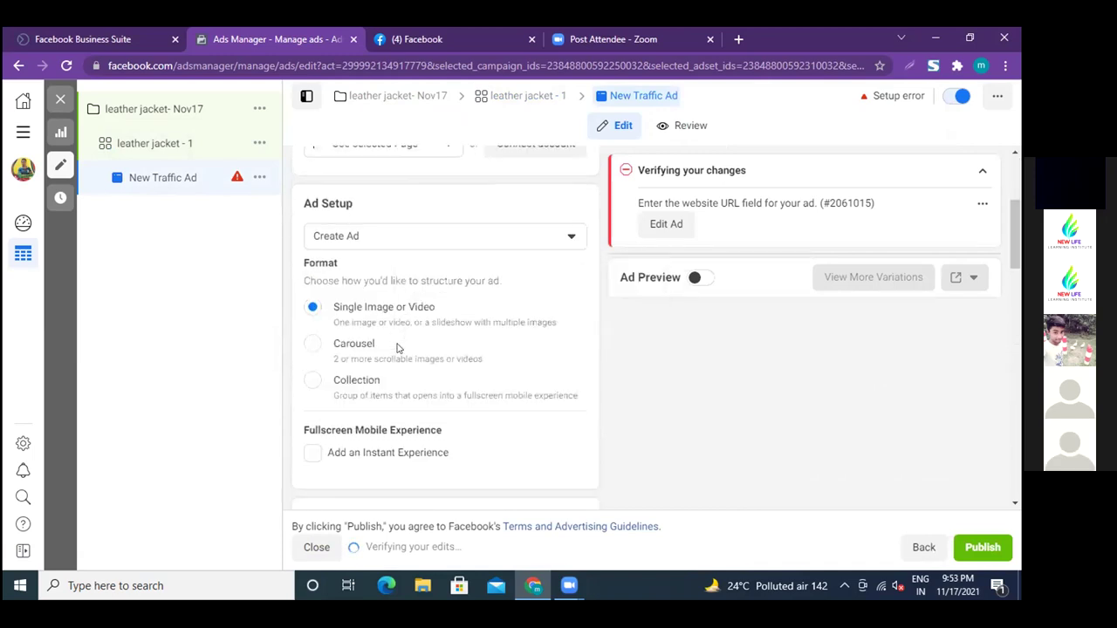
pyautogui.scroll(-2, 397, 349)
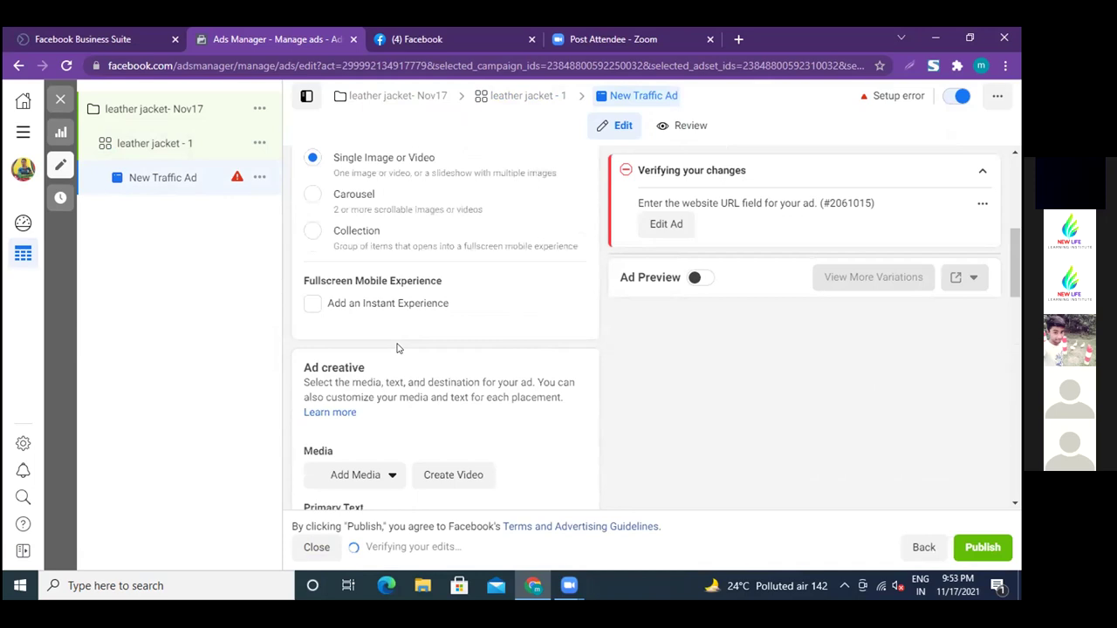
pyautogui.scroll(-8, 397, 367)
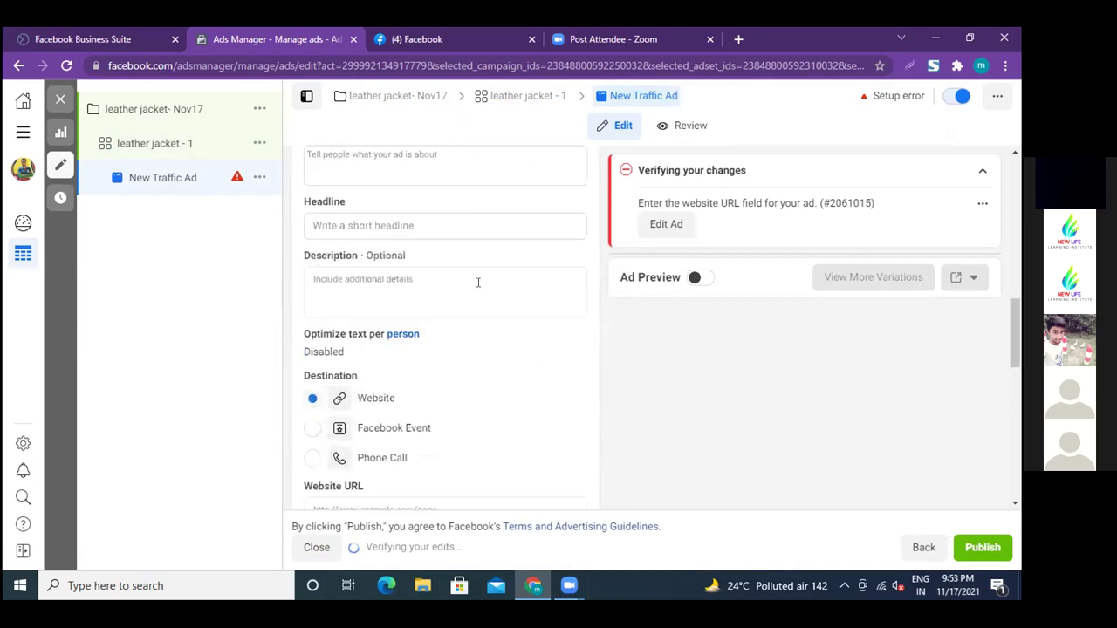
pyautogui.scroll(-1, 480, 288)
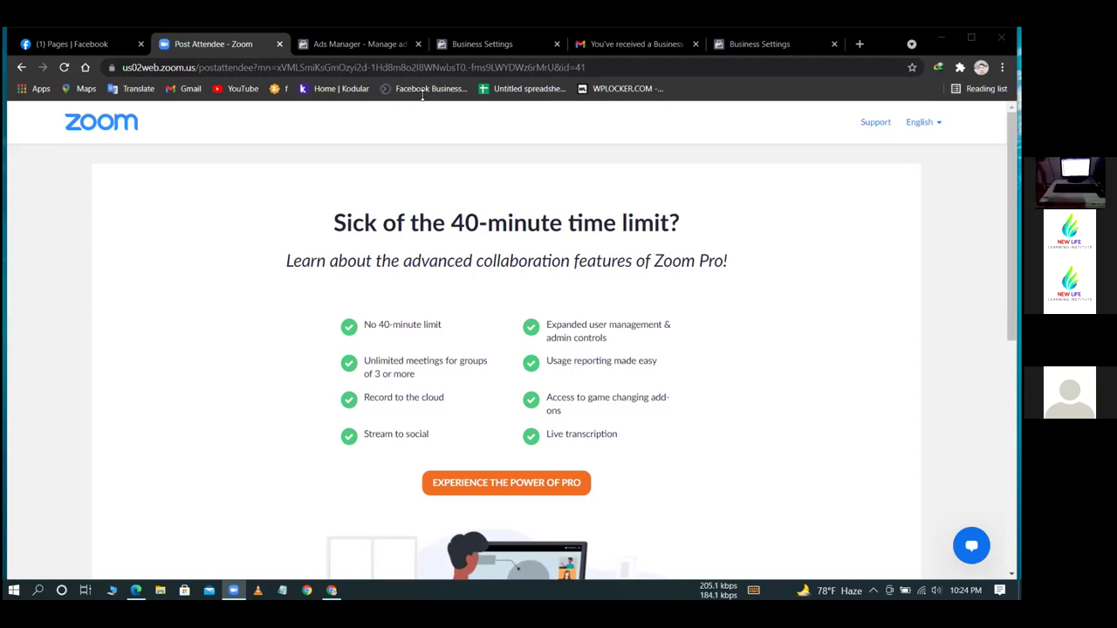
# Switch to the open Business Settings page showing the Online shopping partner's shared assets.
pyautogui.click(740, 48)
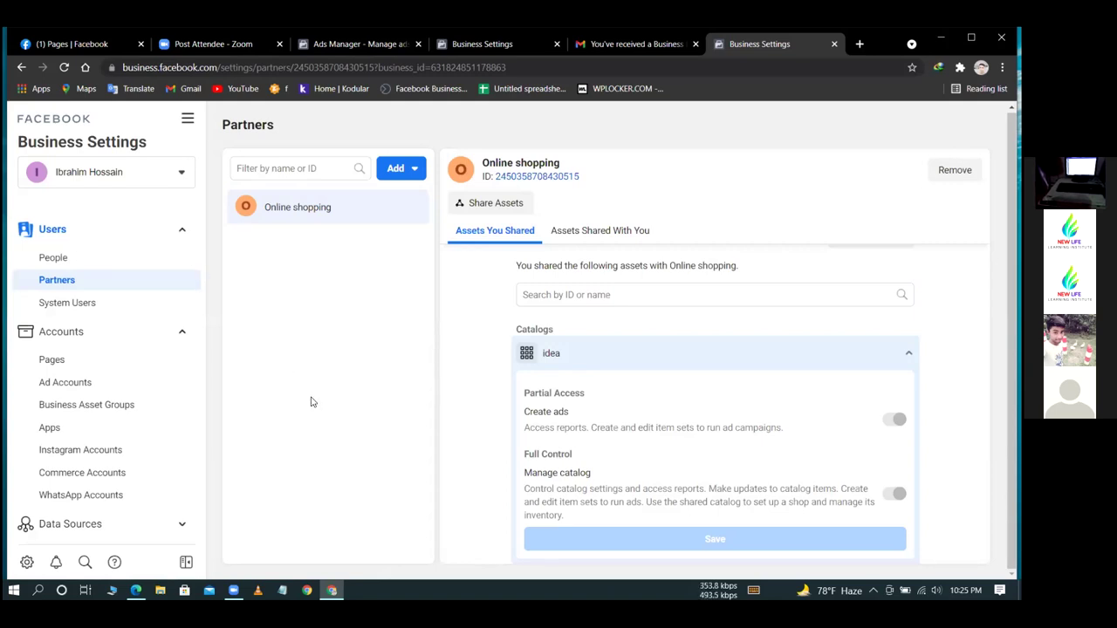
pyautogui.hotkey('ctrl', '2')
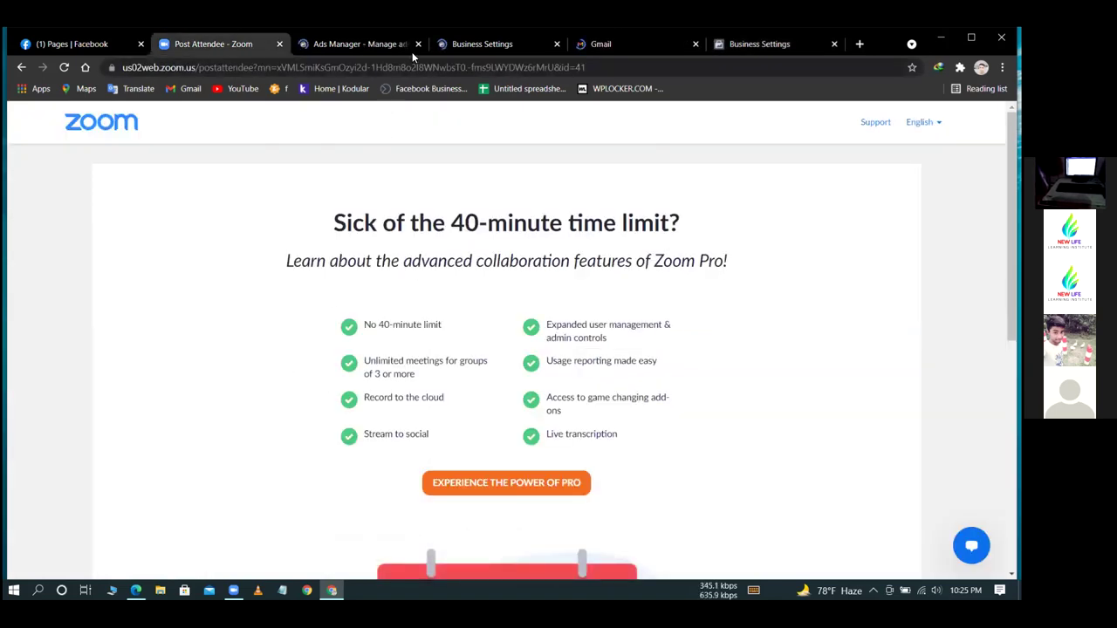
pyautogui.click(335, 44)
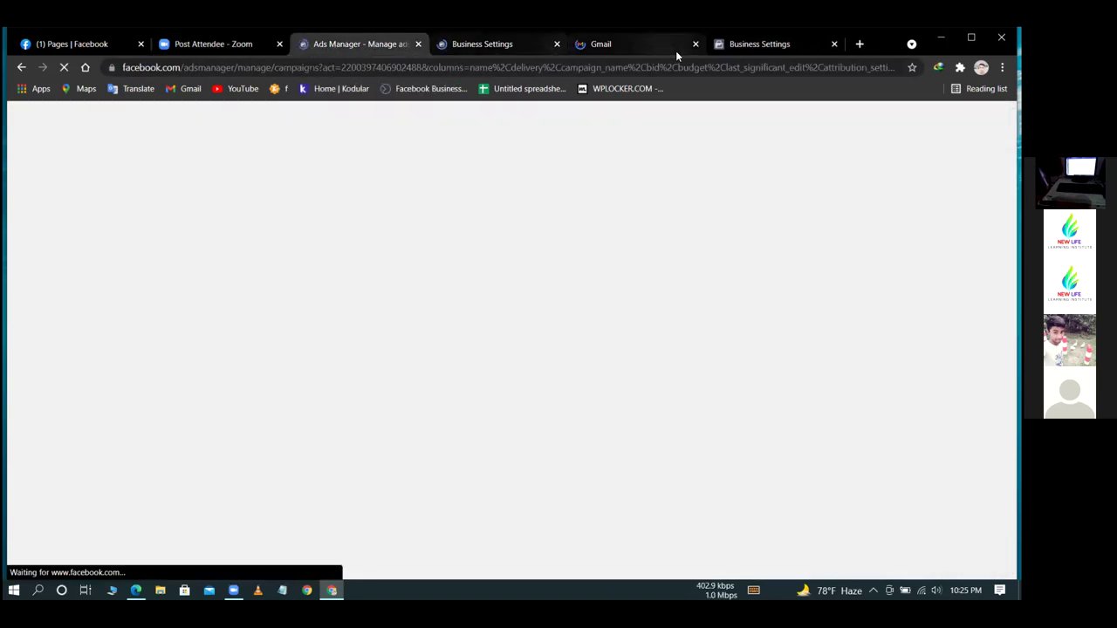
pyautogui.click(723, 41)
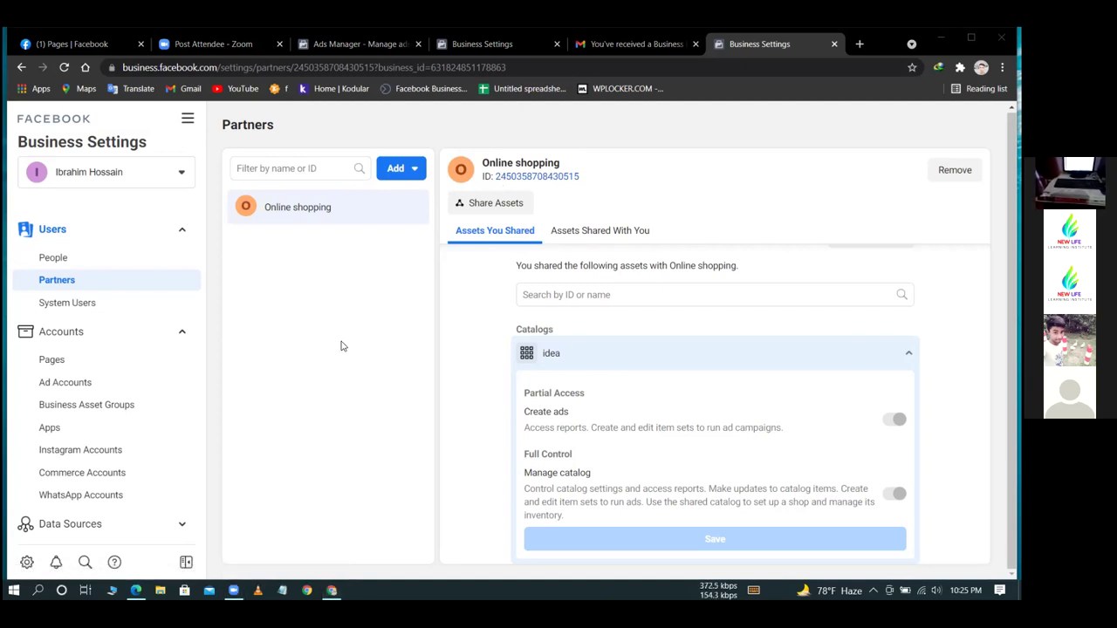
# Open the business's notification settings and review the options for business updates, partner programs, pages, ad accounts, WhatsApp accounts and catalogs.
pyautogui.scroll(-3, 175, 357)
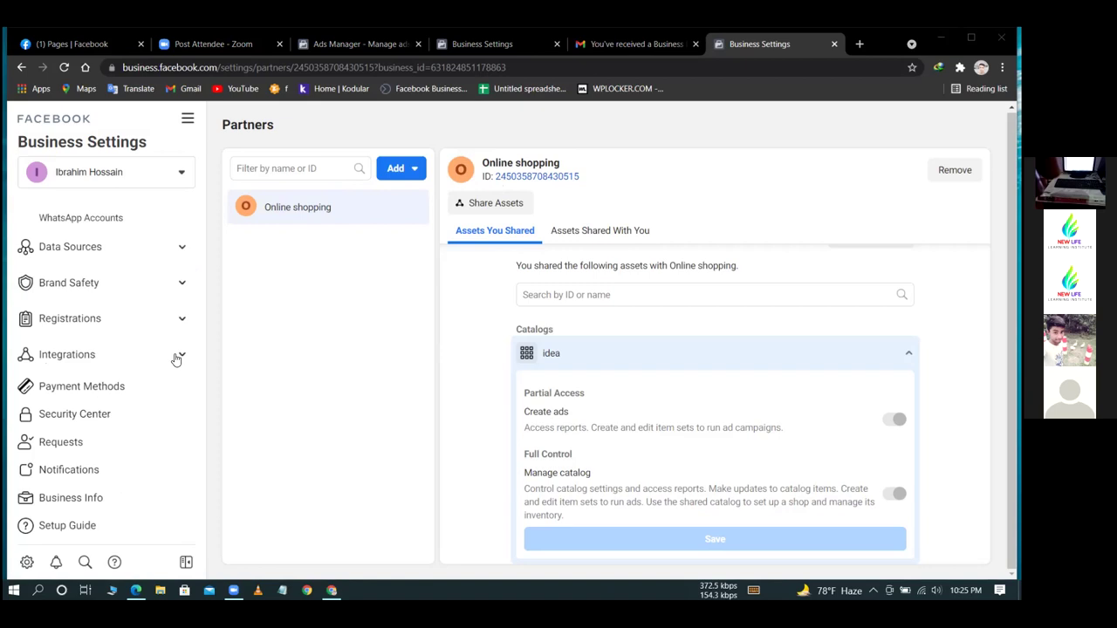
pyautogui.click(80, 473)
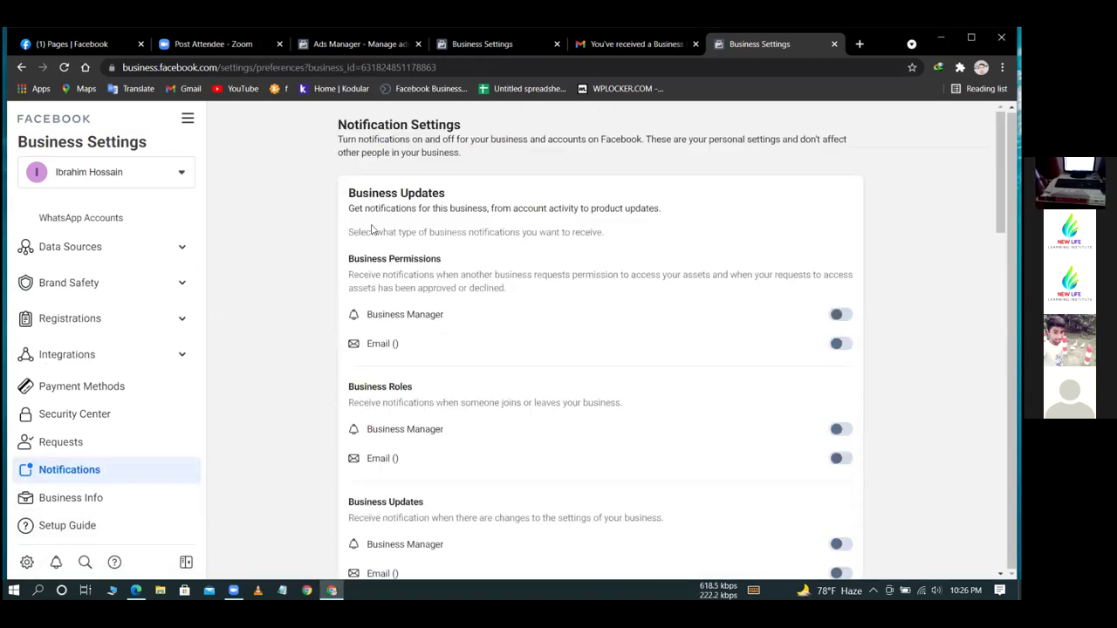
pyautogui.scroll(-3, 305, 306)
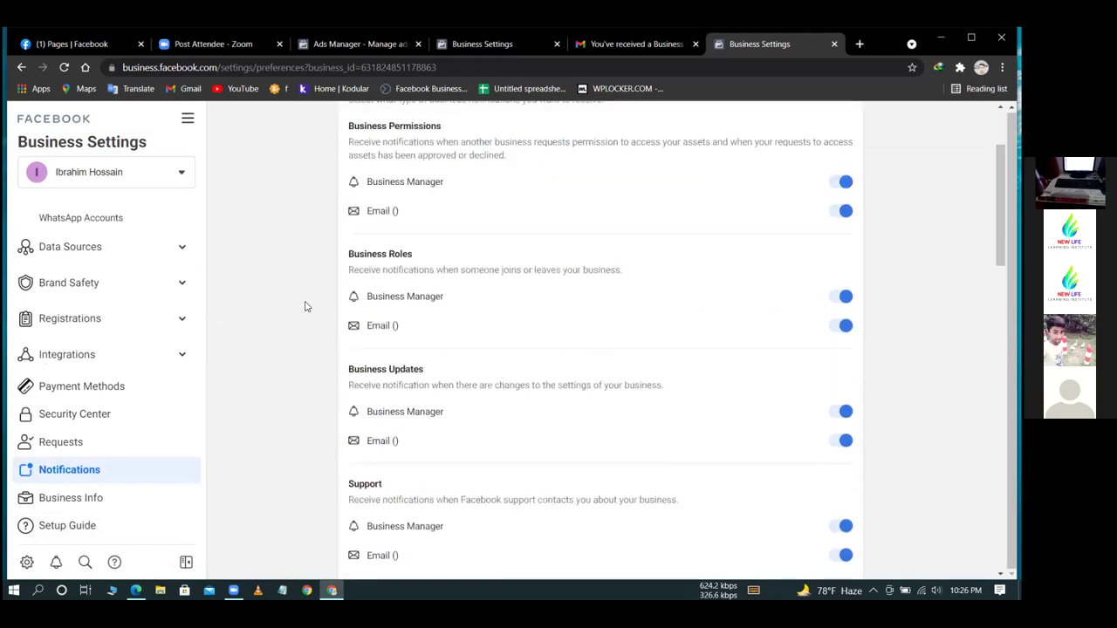
pyautogui.scroll(-2, 305, 306)
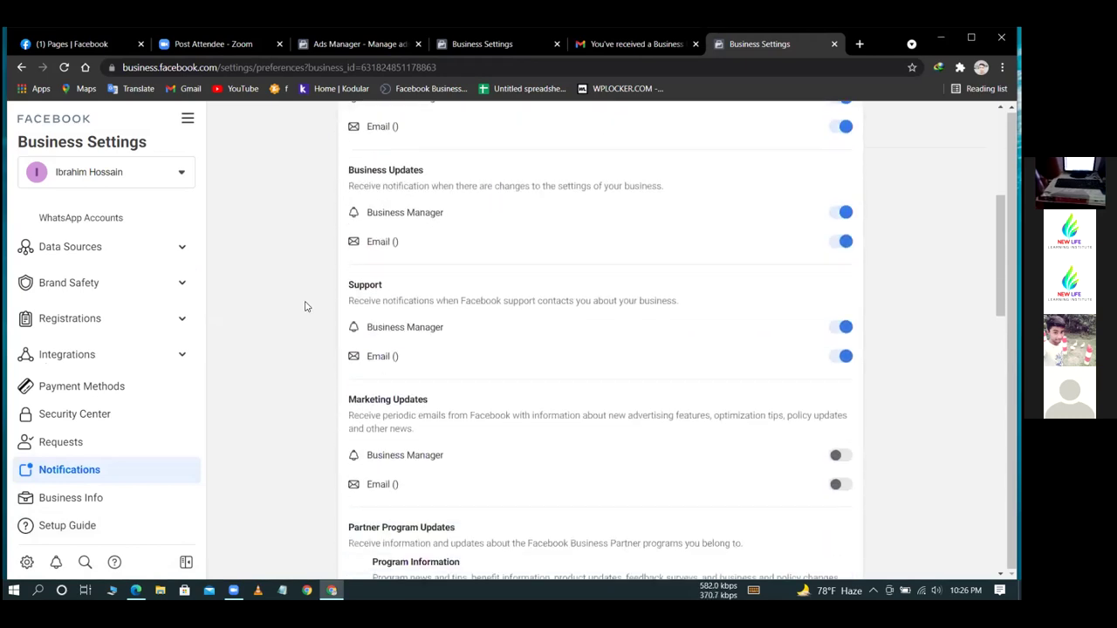
pyautogui.scroll(-1, 305, 306)
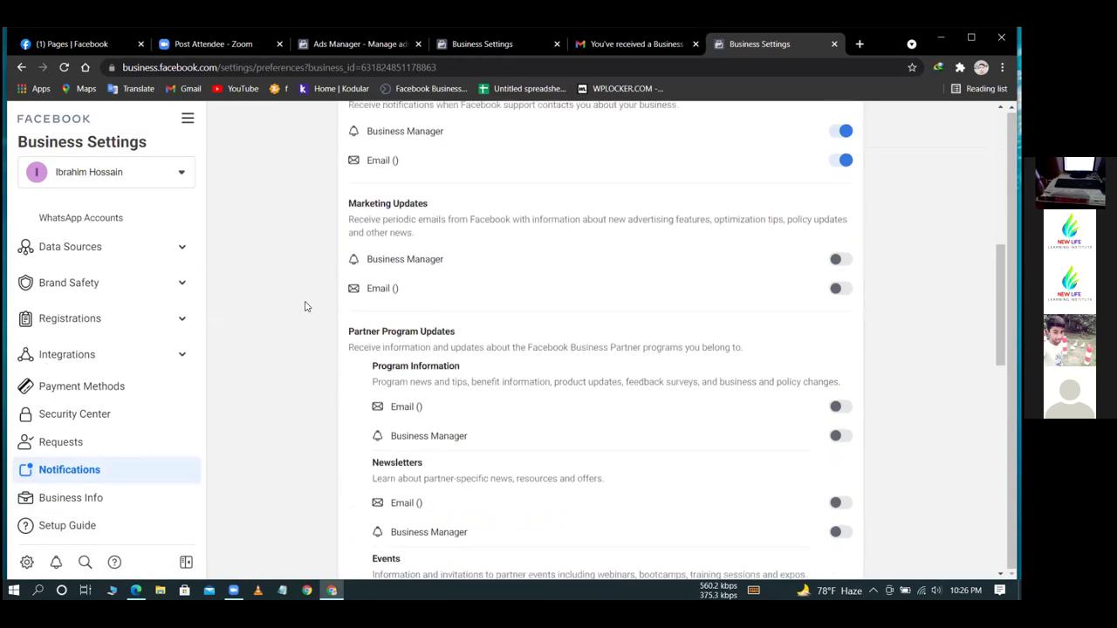
pyautogui.scroll(-2, 306, 306)
pyautogui.scroll(-2, 305, 306)
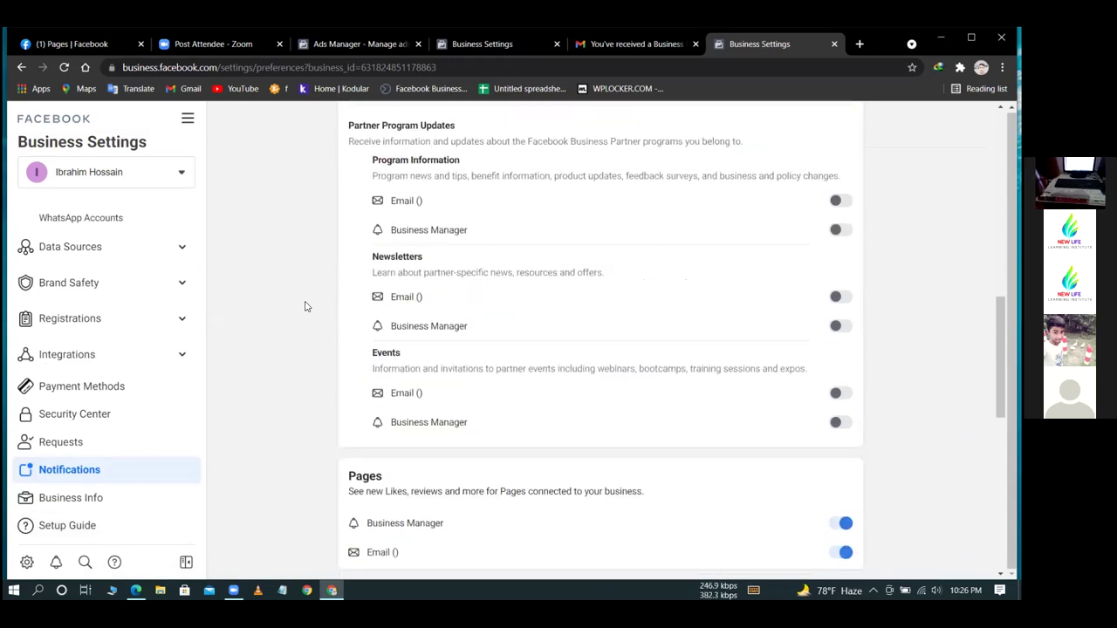
pyautogui.scroll(-2, 306, 306)
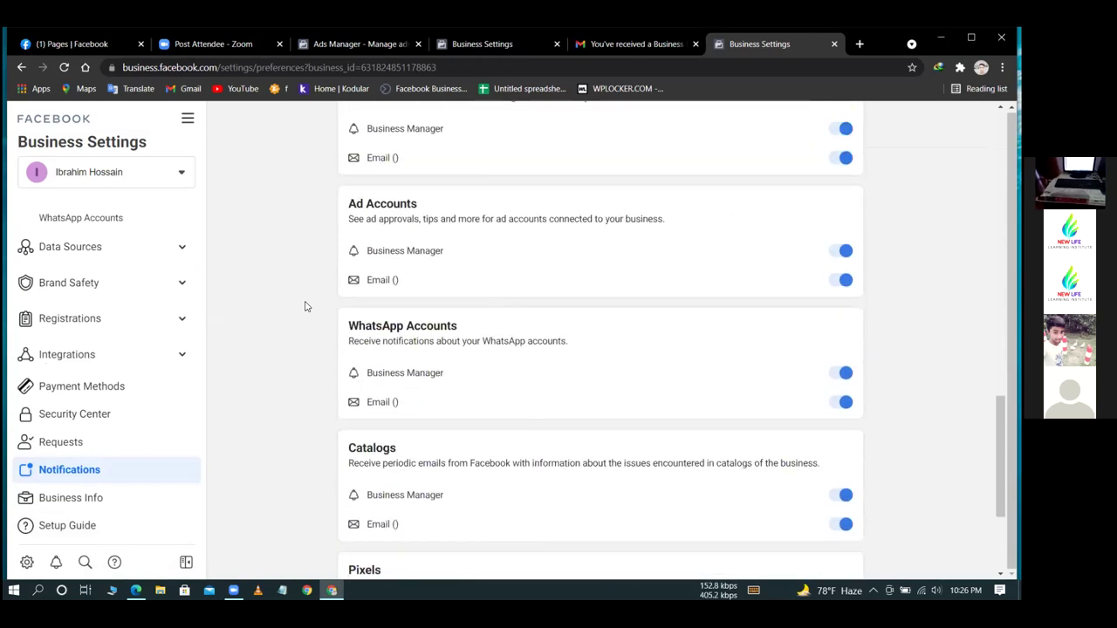
pyautogui.scroll(2, 306, 307)
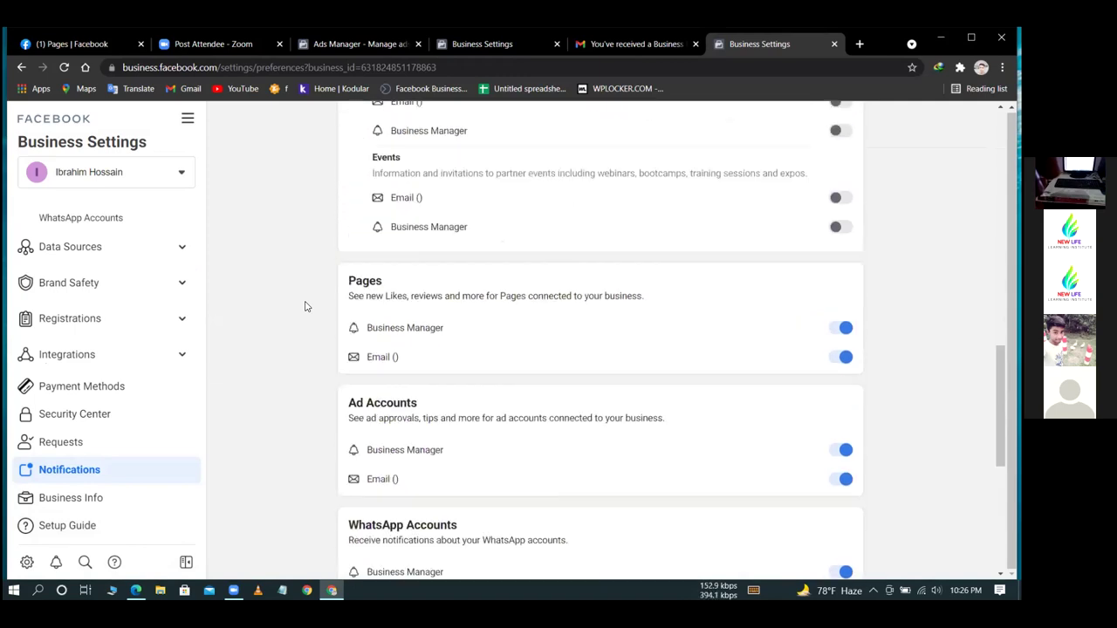
pyautogui.scroll(2, 306, 306)
pyautogui.scroll(5, 306, 307)
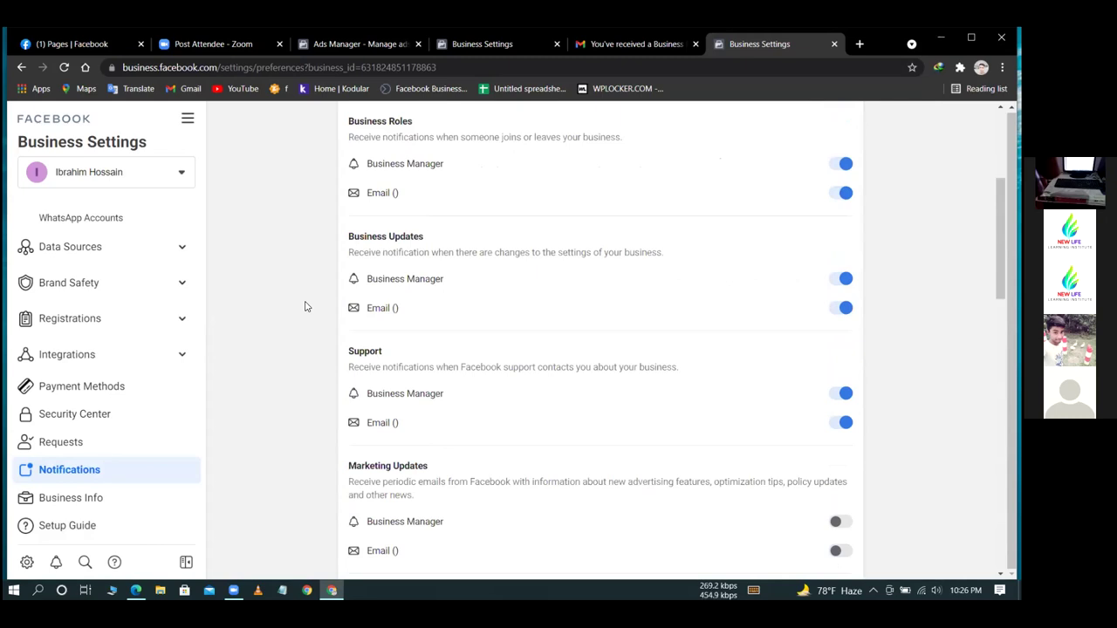
pyautogui.scroll(2, 305, 306)
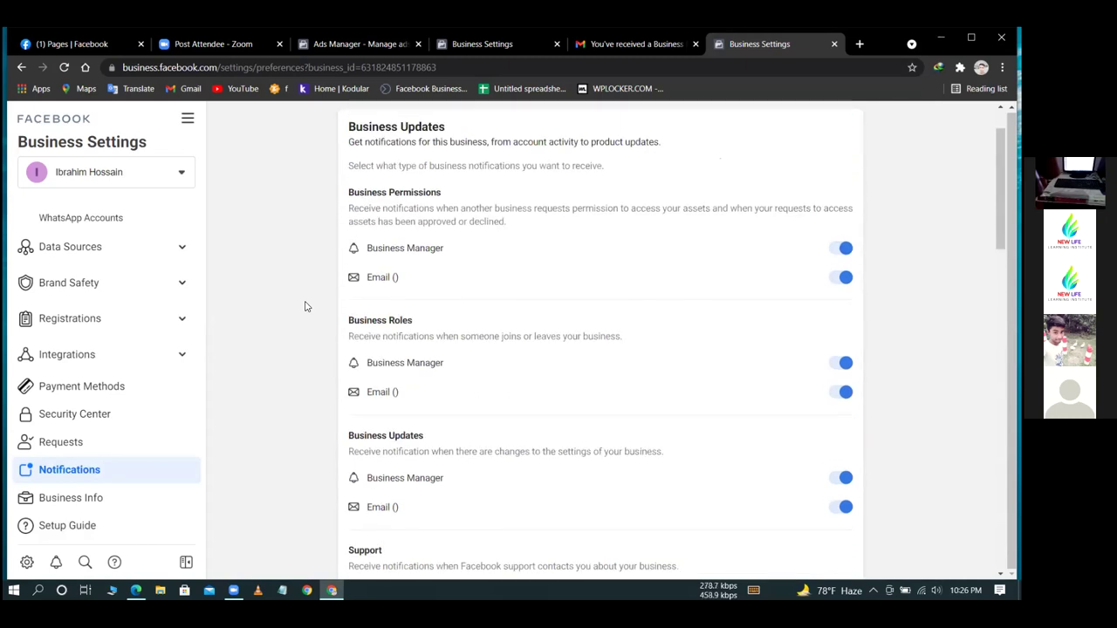
pyautogui.scroll(1, 305, 306)
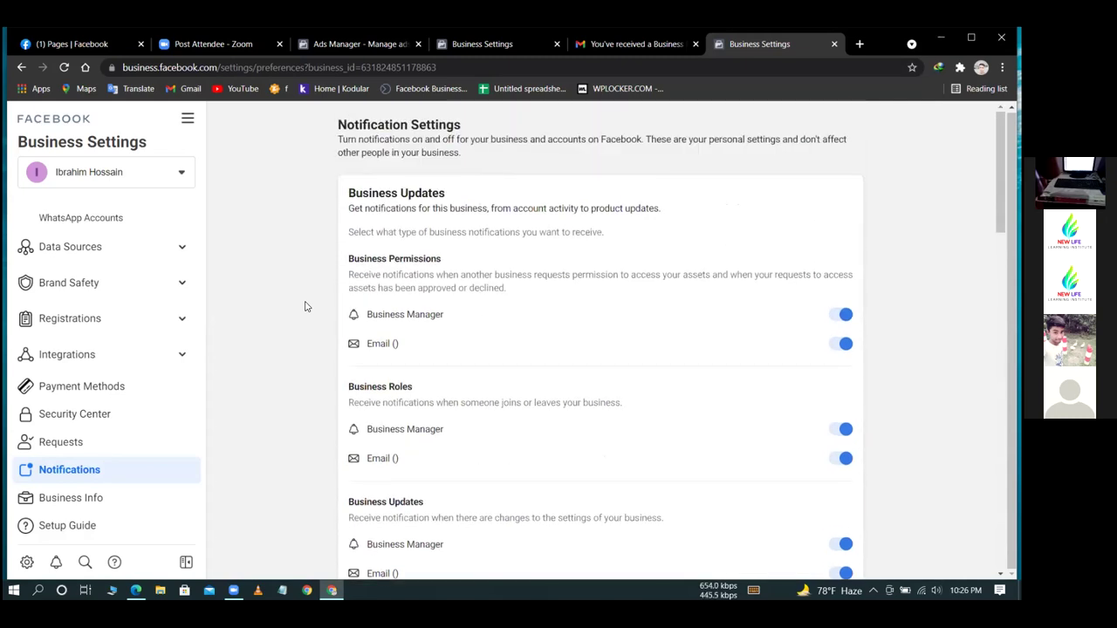
# Read the Business Manager partner request e-mail in Gmail, highlight its line on assignable permissions, and view the request in Business Manager.
pyautogui.click(626, 42)
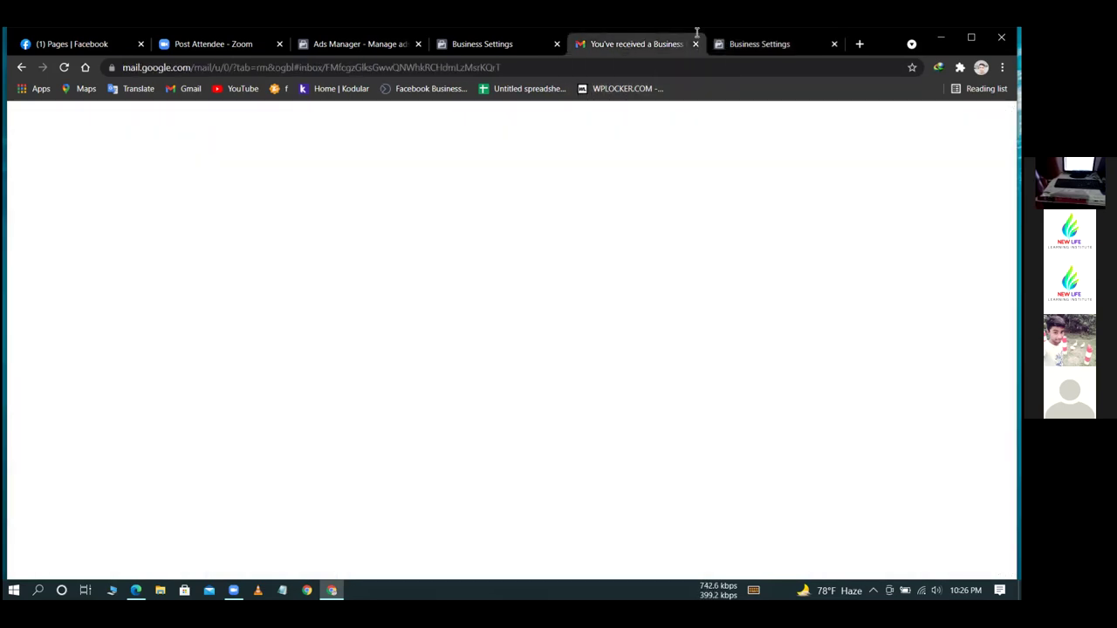
pyautogui.scroll(-1, 508, 328)
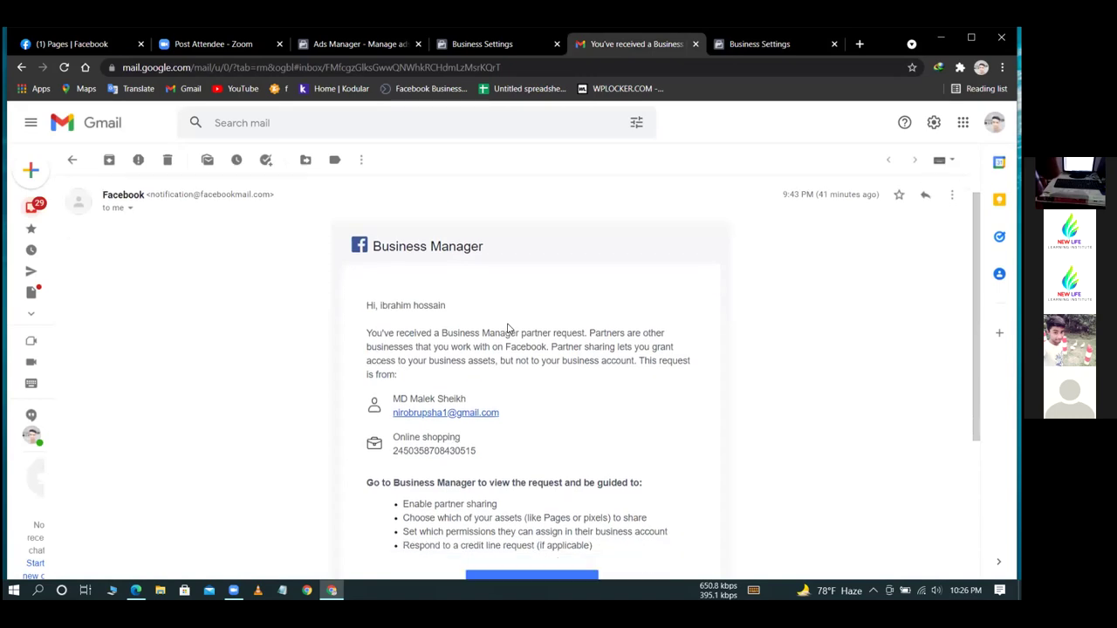
pyautogui.scroll(-1, 508, 329)
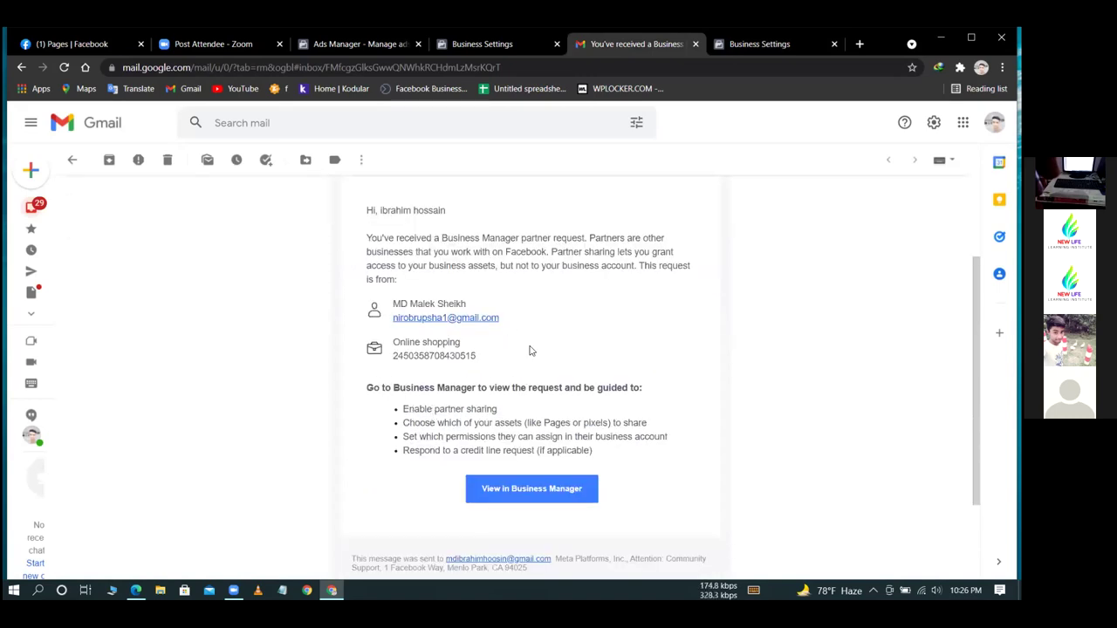
pyautogui.scroll(-1, 529, 351)
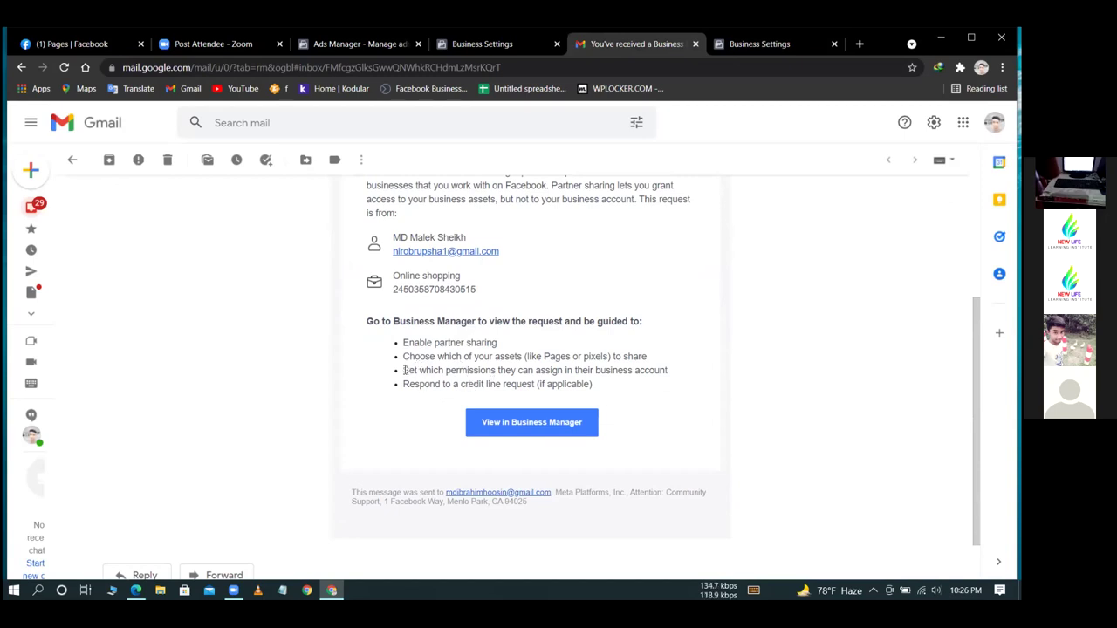
pyautogui.moveTo(404, 370); pyautogui.dragTo(671, 371)
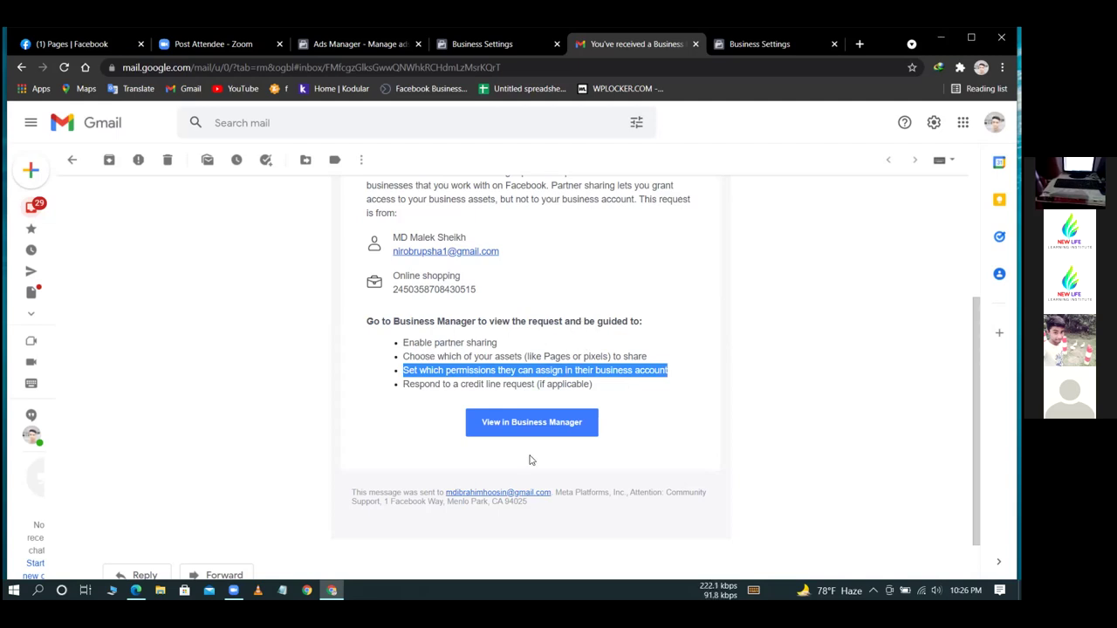
pyautogui.click(517, 423)
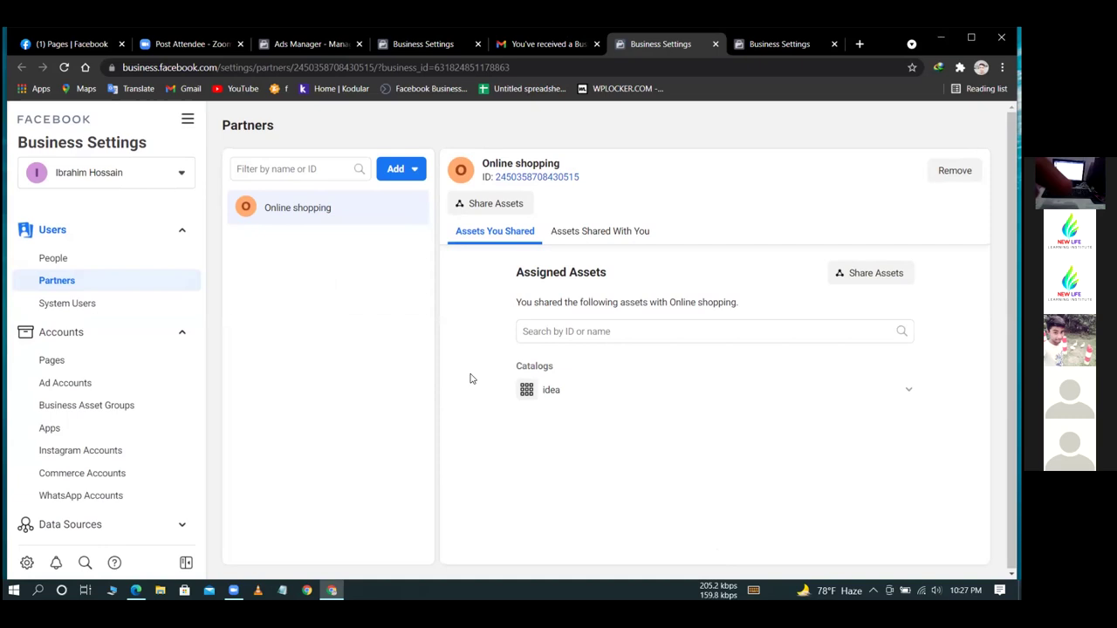
# Switch to the Aishoop business's People settings and check which asset types can be assigned to the listed person.
pyautogui.click(412, 46)
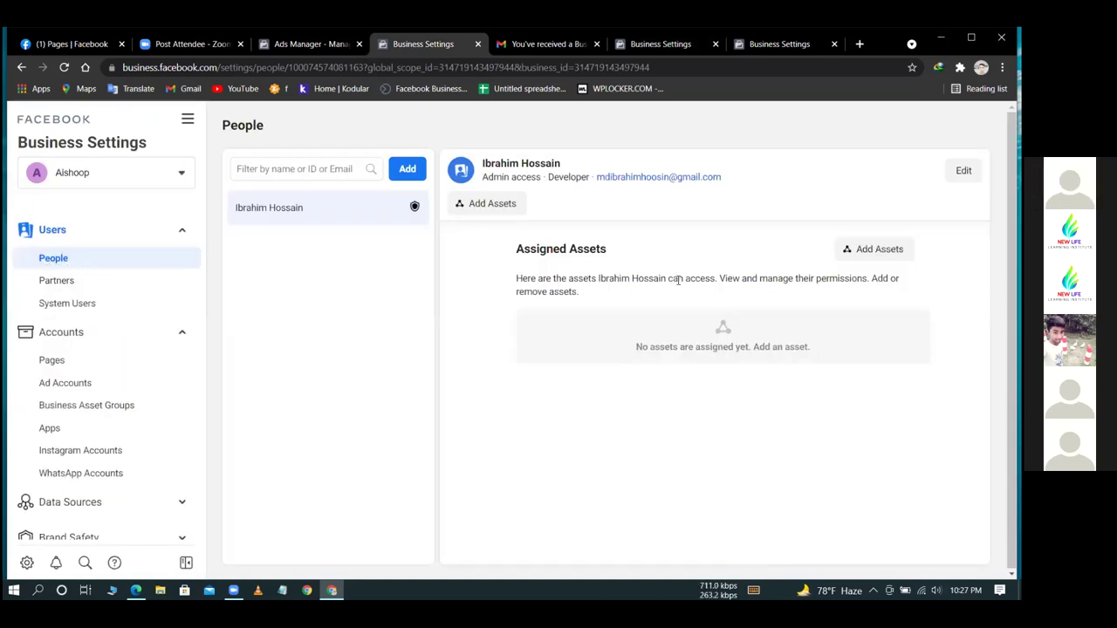
pyautogui.click(883, 253)
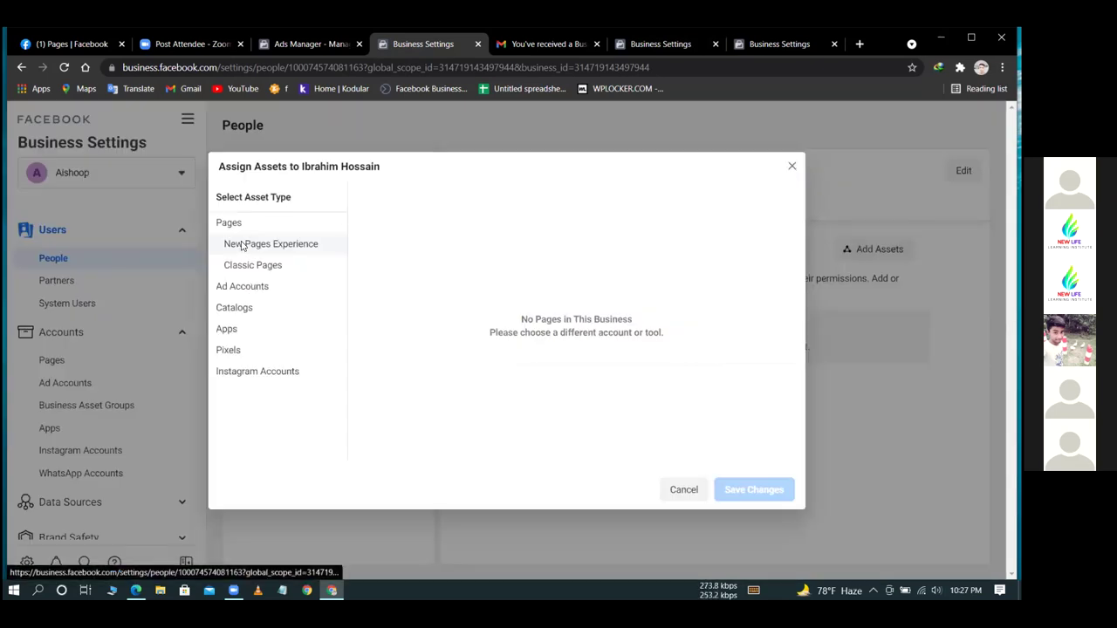
pyautogui.click(793, 168)
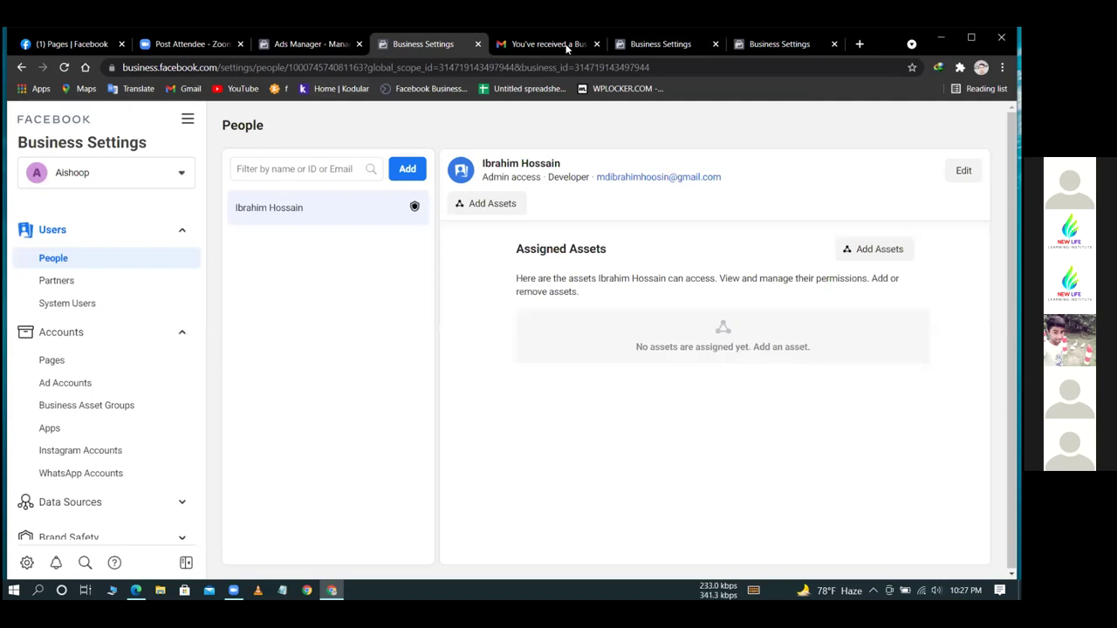
# Return to the Online shopping partner and review the idea catalog's permissions and the assets shared in each direction.
pyautogui.click(653, 46)
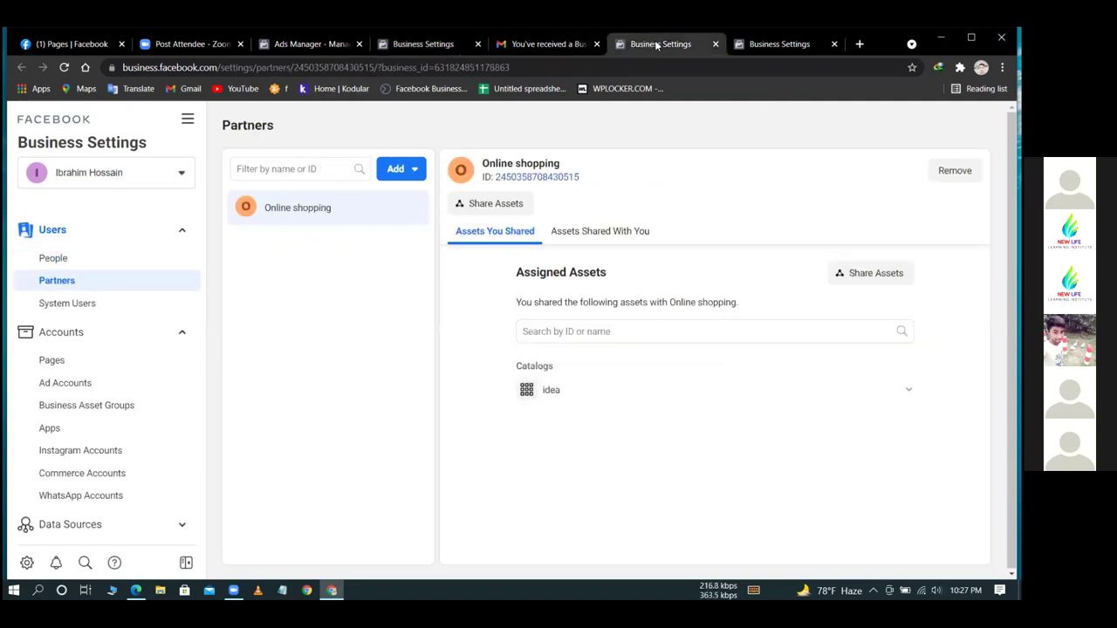
pyautogui.click(909, 391)
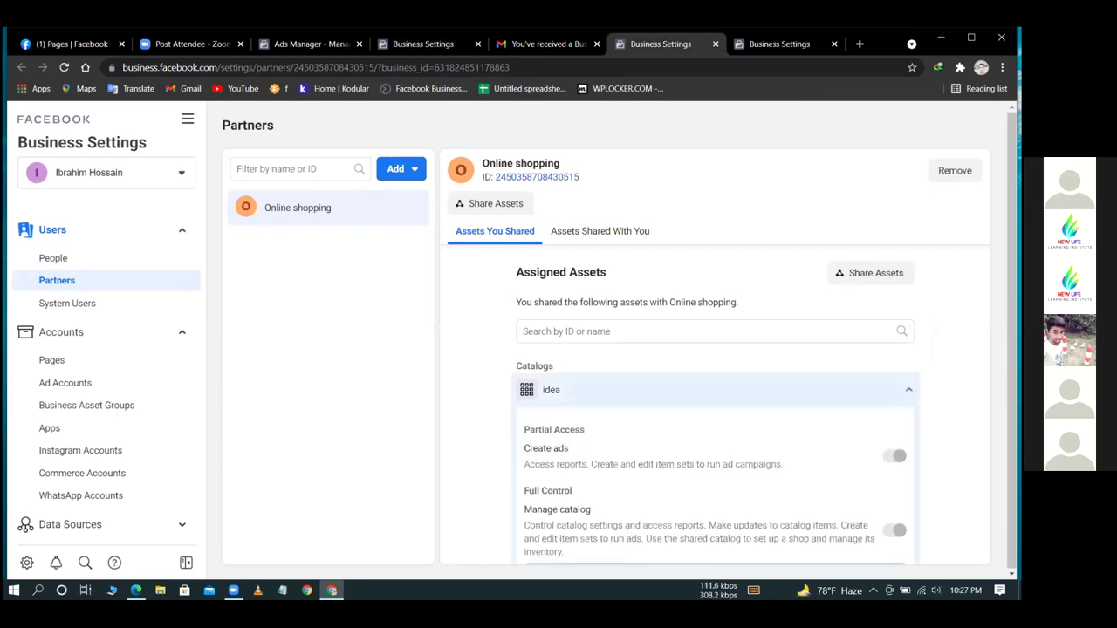
pyautogui.scroll(-1, 910, 394)
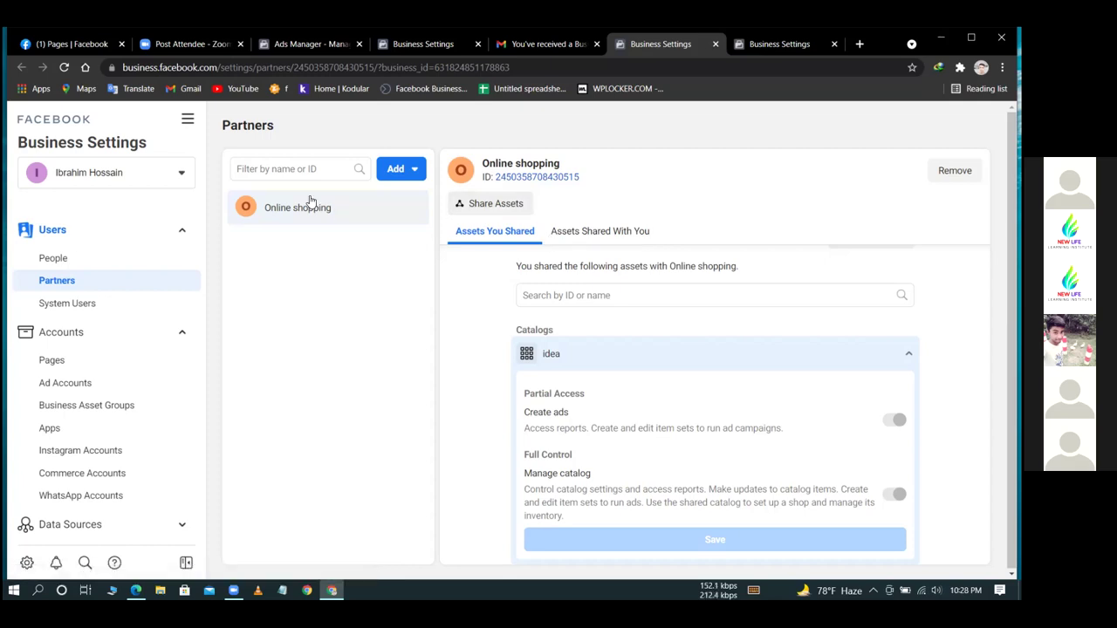
pyautogui.click(575, 235)
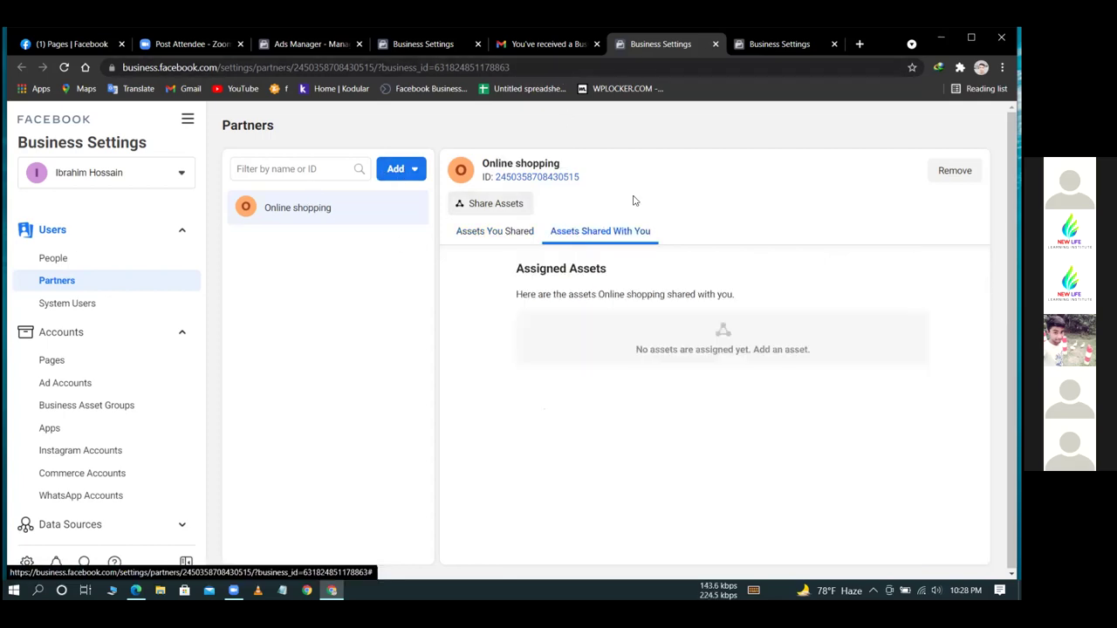
pyautogui.click(465, 237)
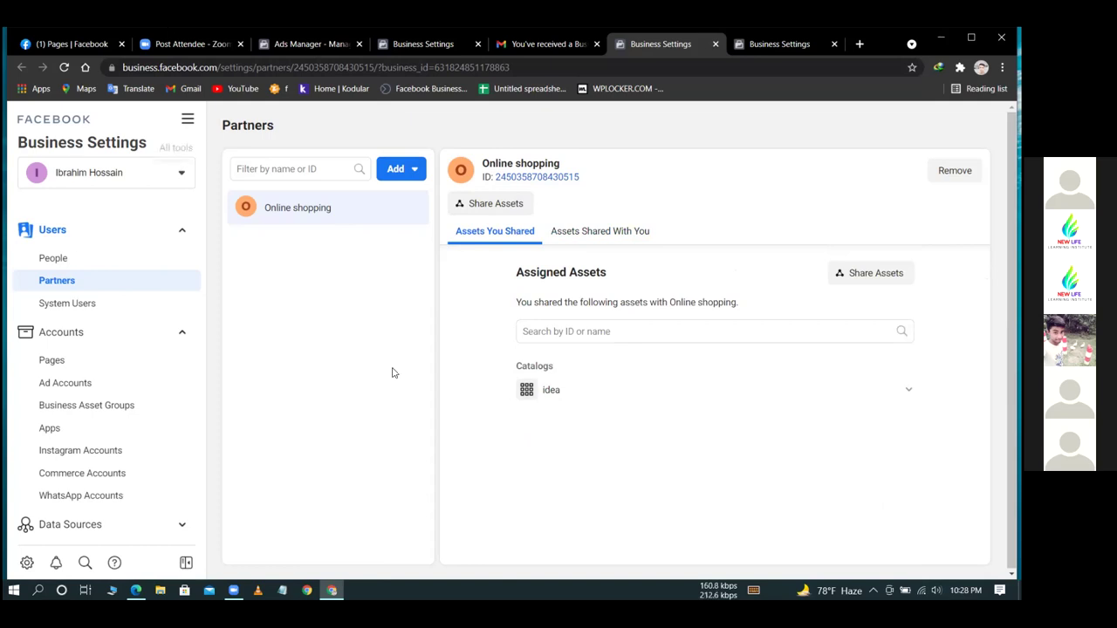
# Start adding a new partner with the option to give a partner access to your assets.
pyautogui.scroll(-2, 100, 386)
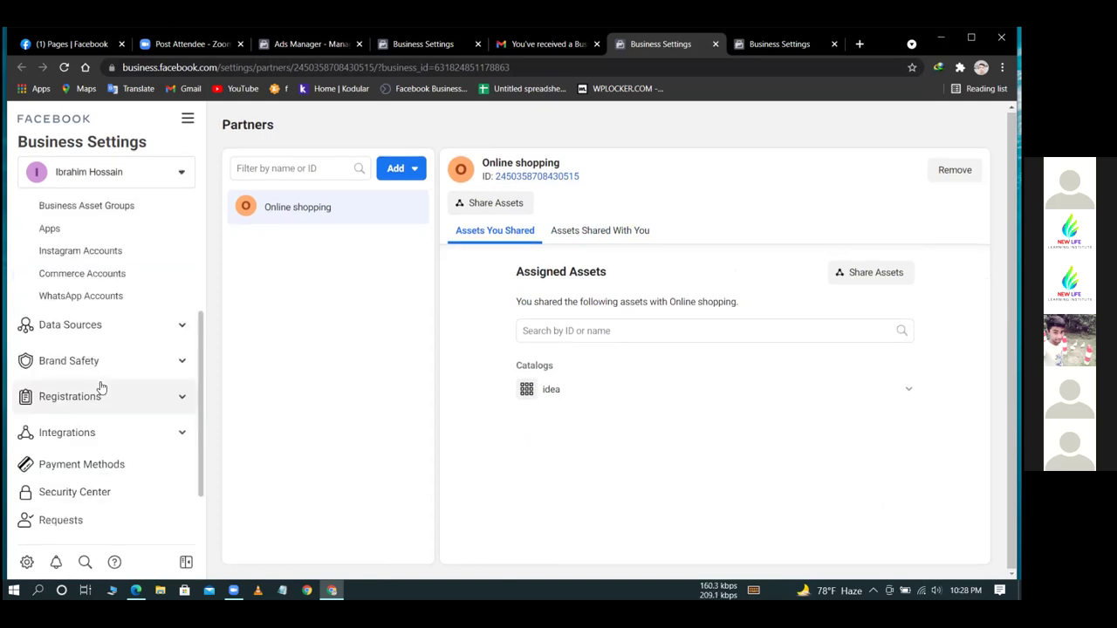
pyautogui.scroll(-2, 101, 387)
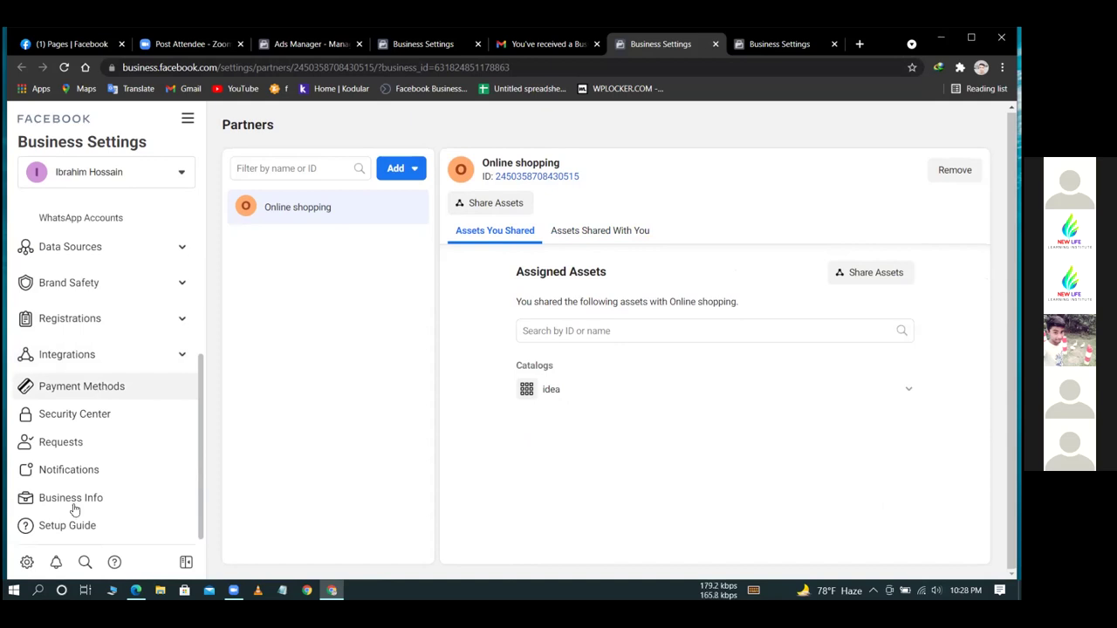
pyautogui.scroll(4, 81, 354)
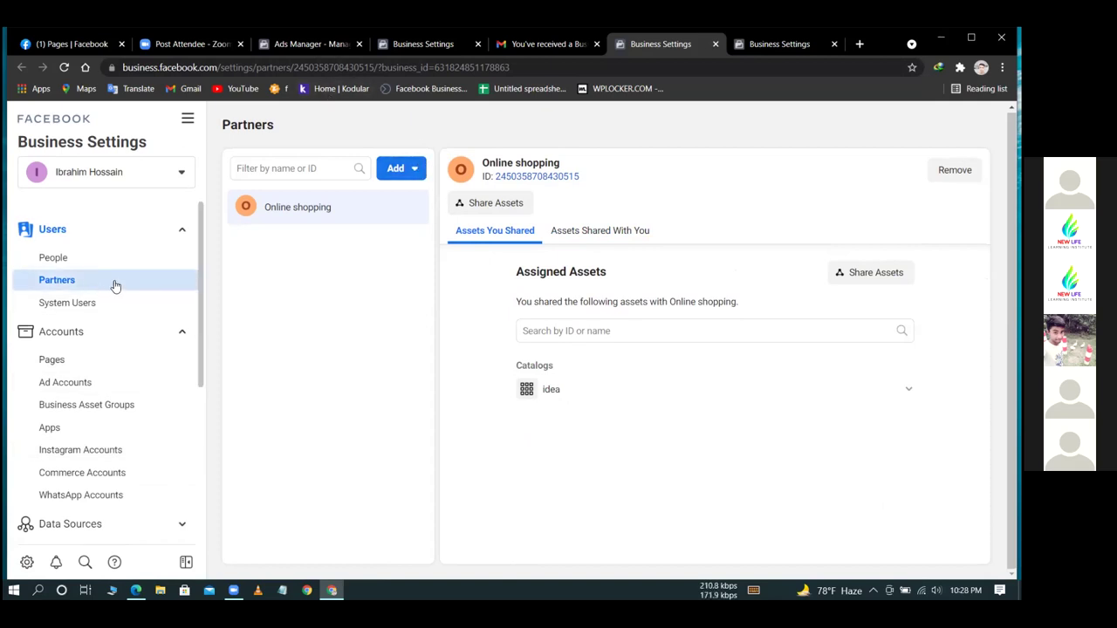
pyautogui.click(416, 170)
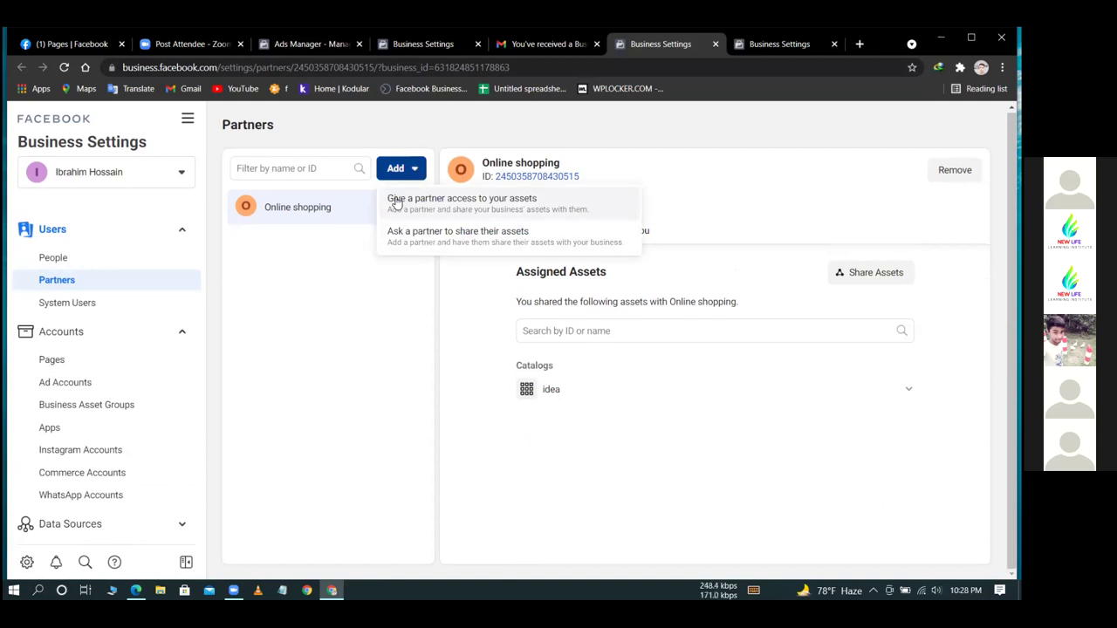
pyautogui.click(443, 203)
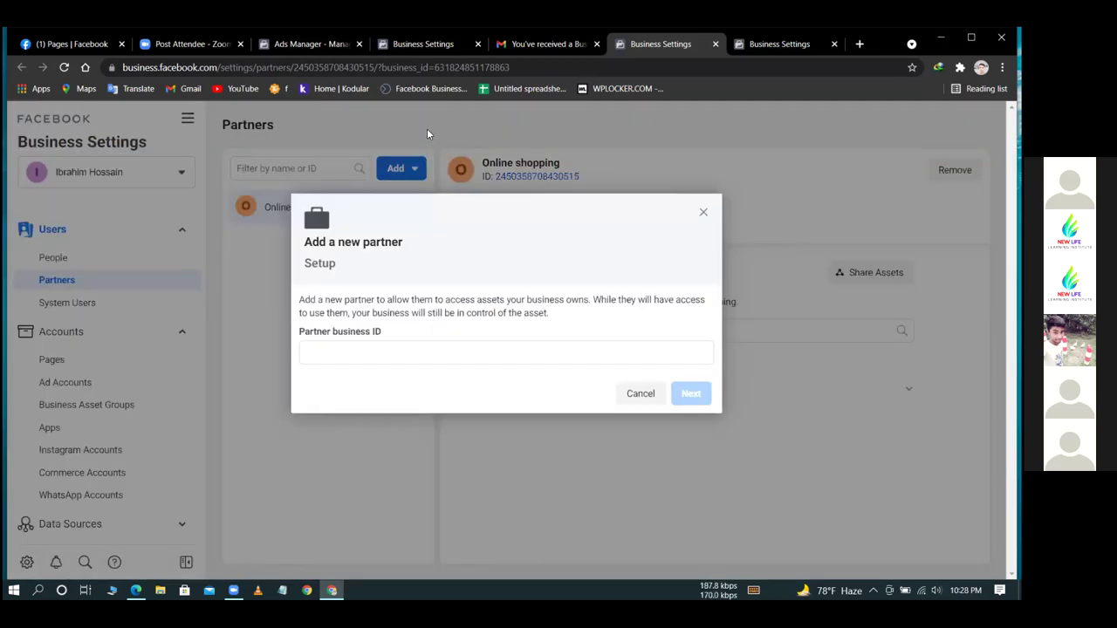
pyautogui.click(333, 351)
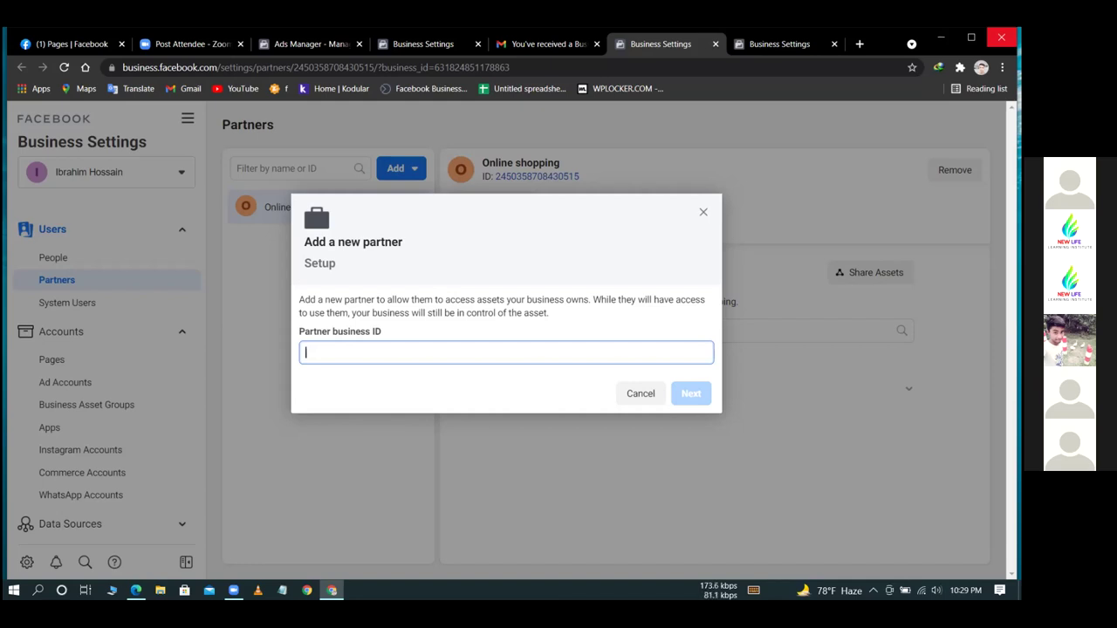
pyautogui.click(35, 48)
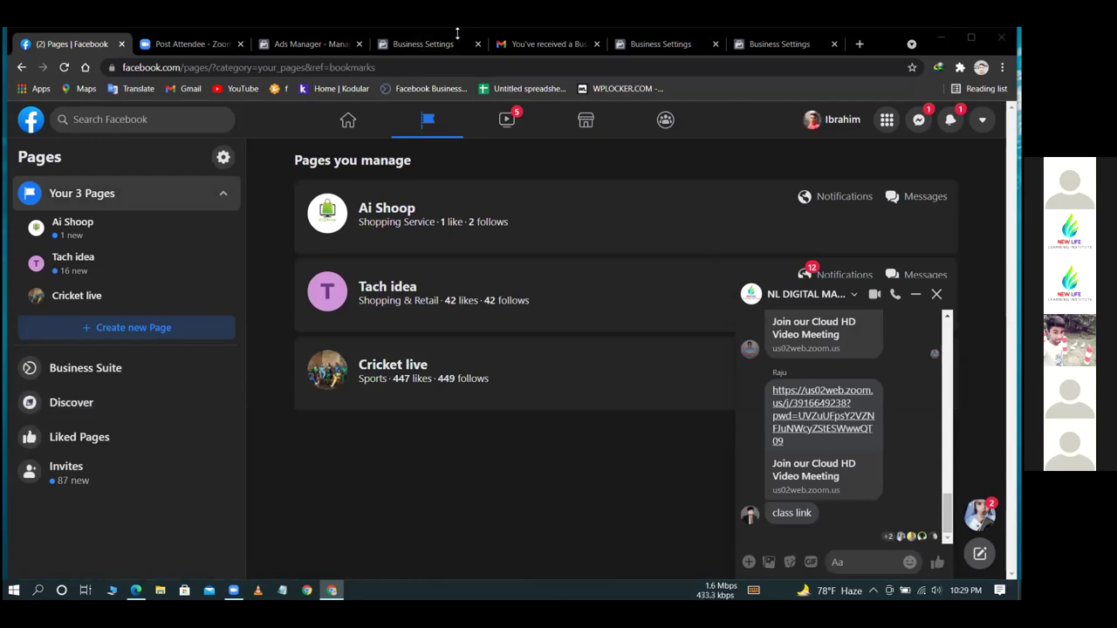
pyautogui.click(654, 44)
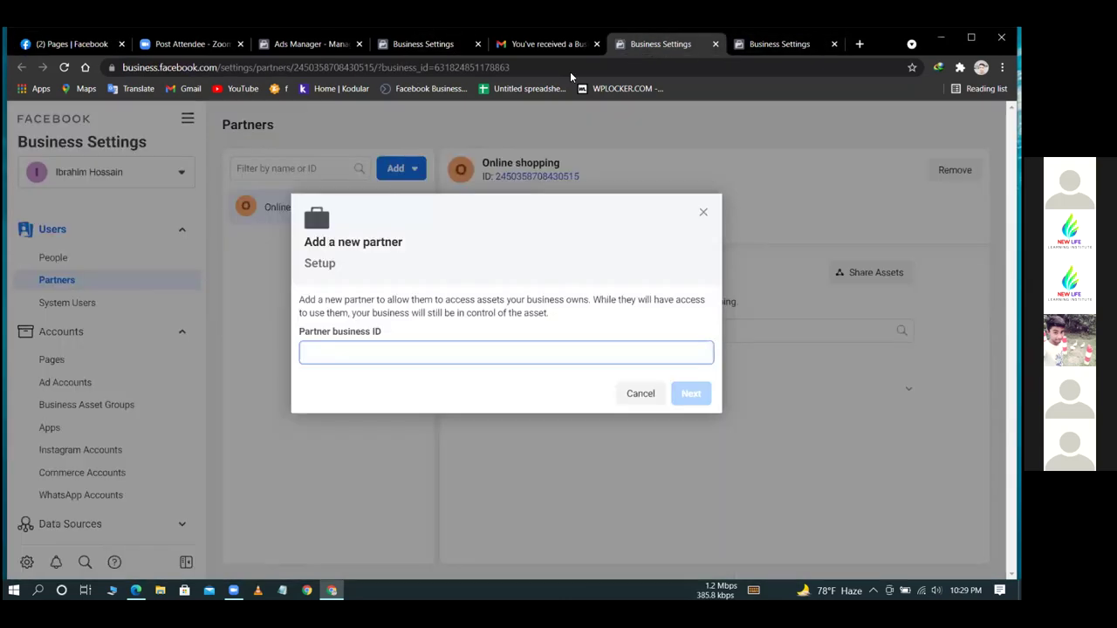
pyautogui.click(506, 438)
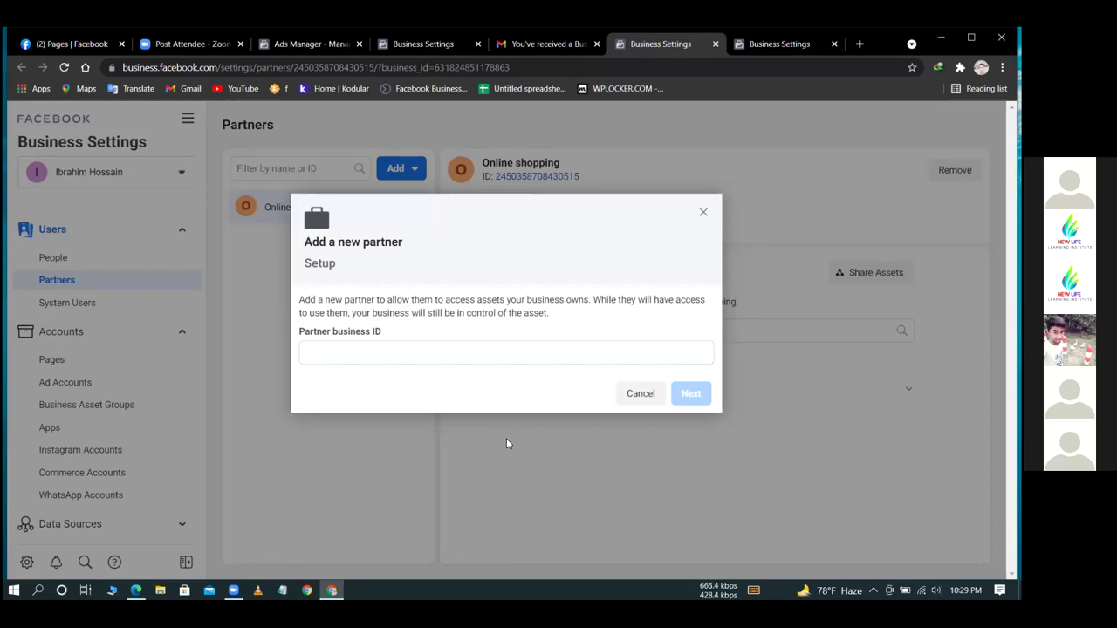
# Paste a single copy of the Online shopping business ID as the partner business ID and continue to asset assignment.
pyautogui.click(496, 353)
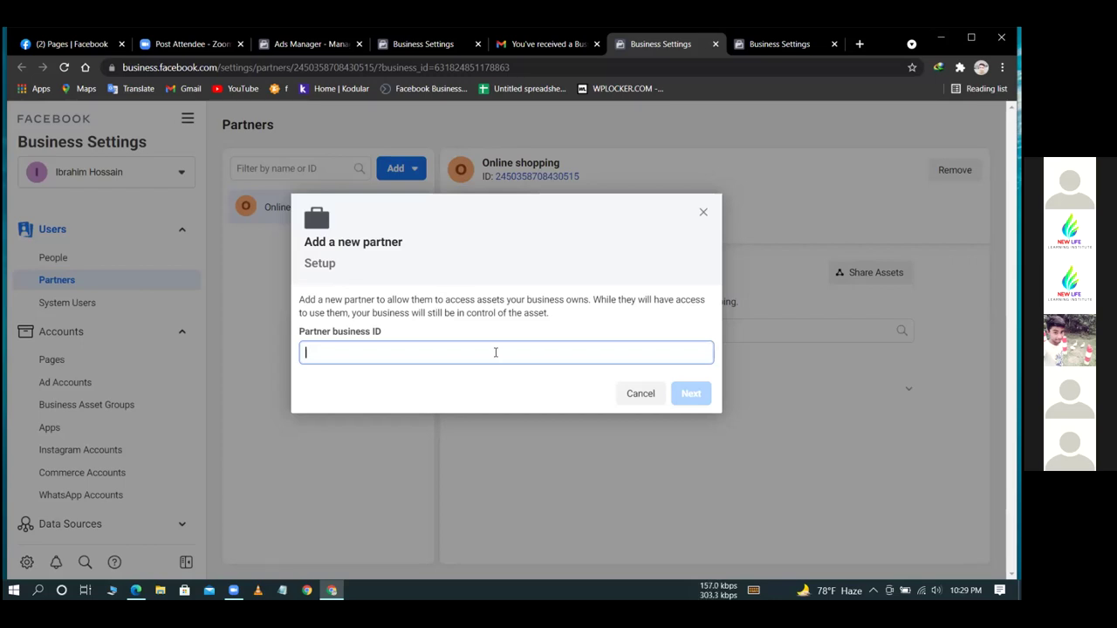
pyautogui.hotkey('ctrl', 'v')
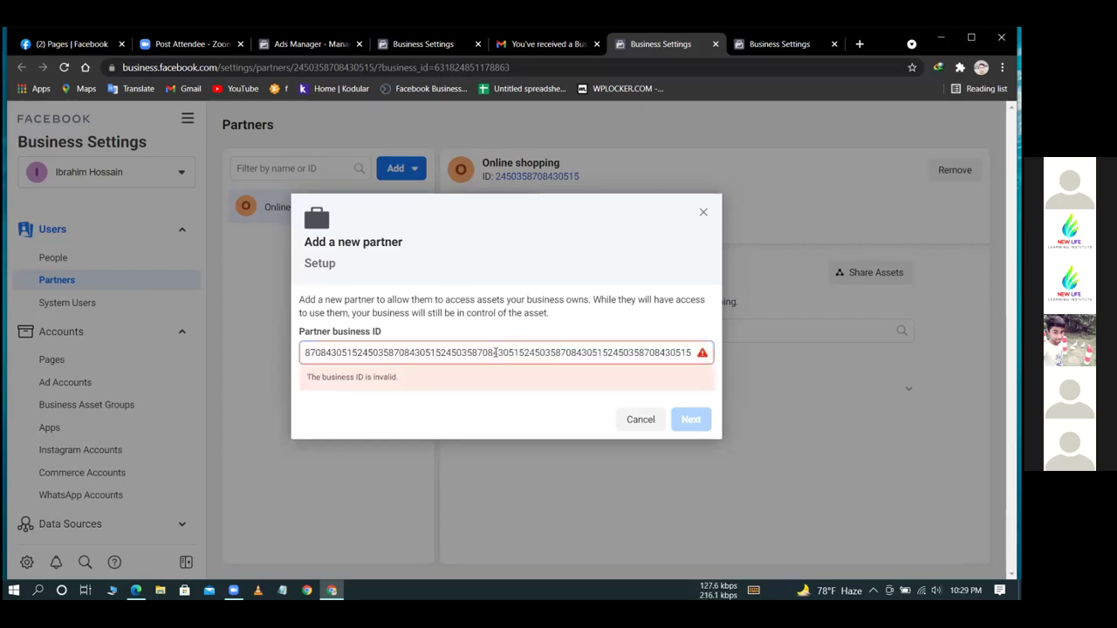
pyautogui.moveTo(650, 354); pyautogui.dragTo(281, 351)
pyautogui.press('BackSpace')
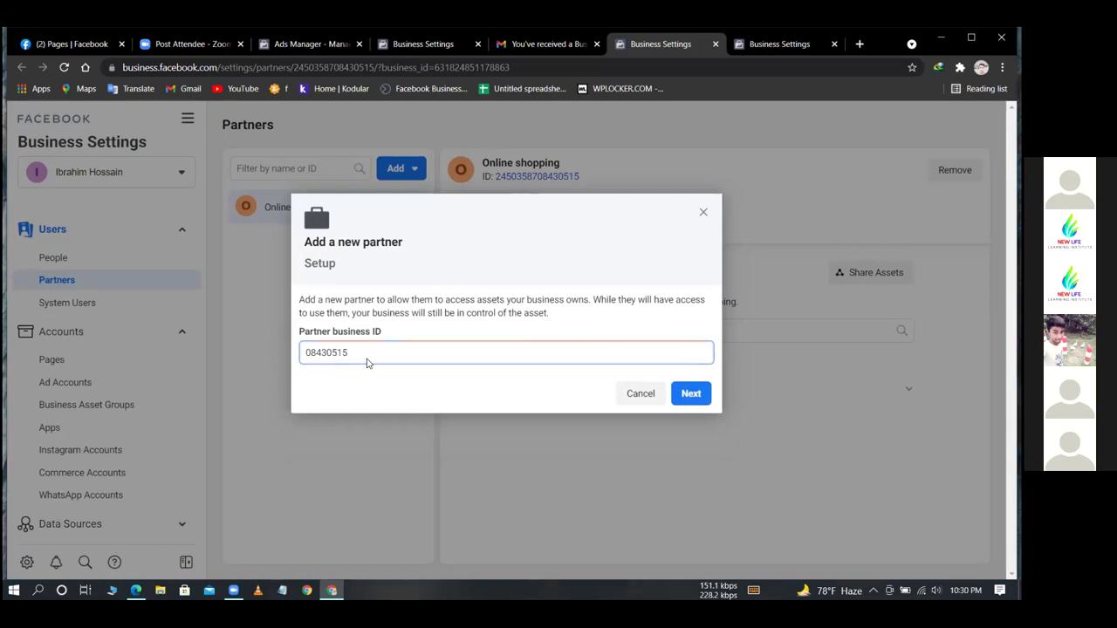
pyautogui.moveTo(368, 356); pyautogui.dragTo(284, 360)
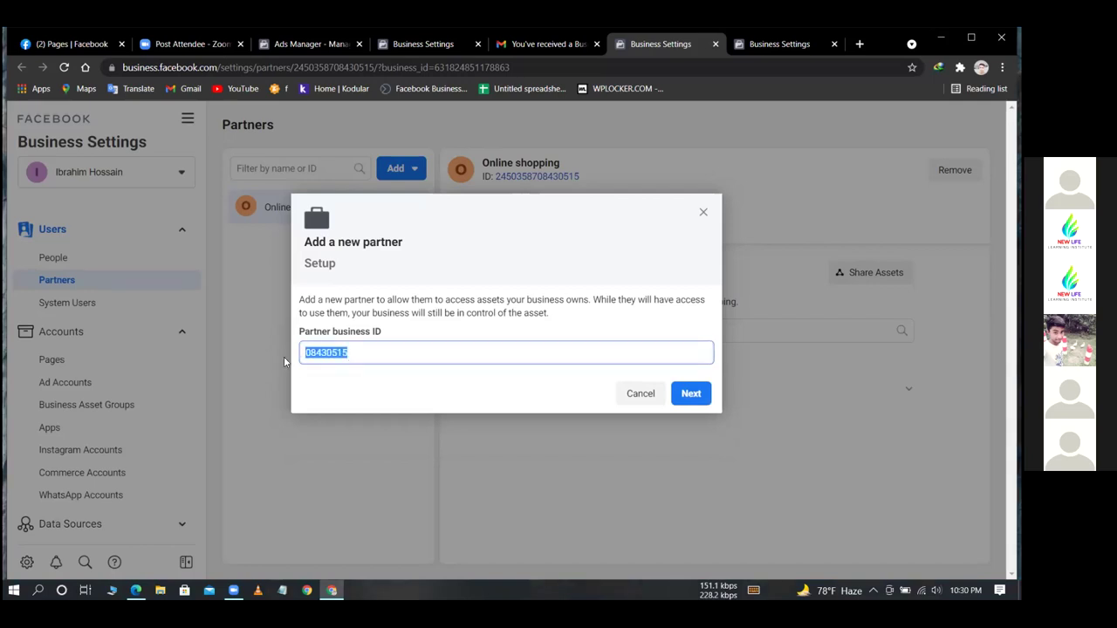
pyautogui.press('BackSpace')
pyautogui.hotkey('ctrl', 'v')
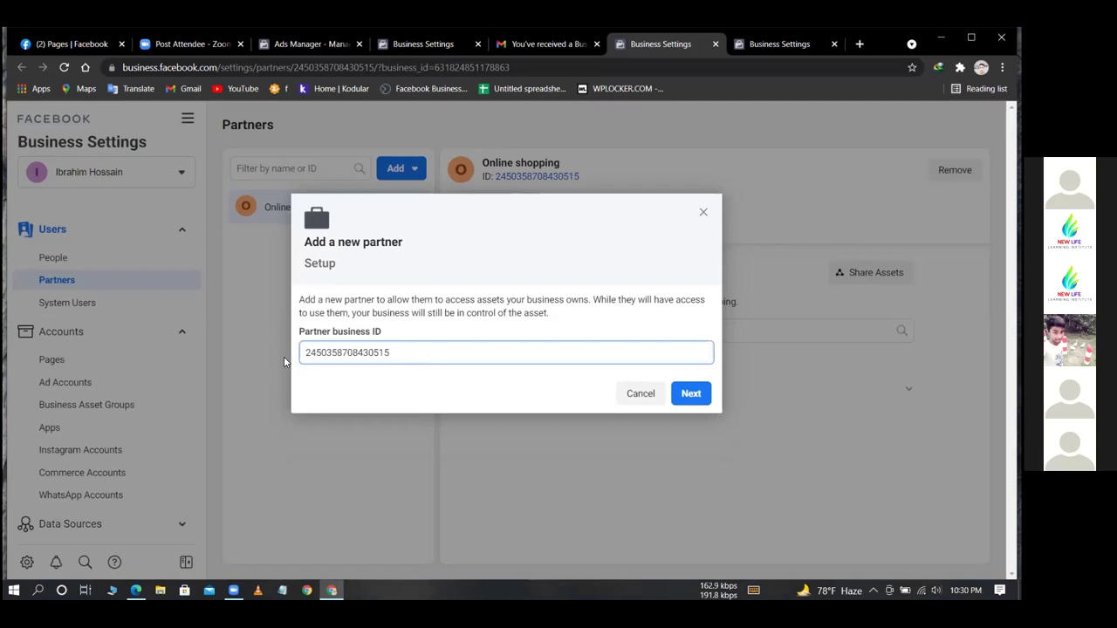
pyautogui.click(699, 390)
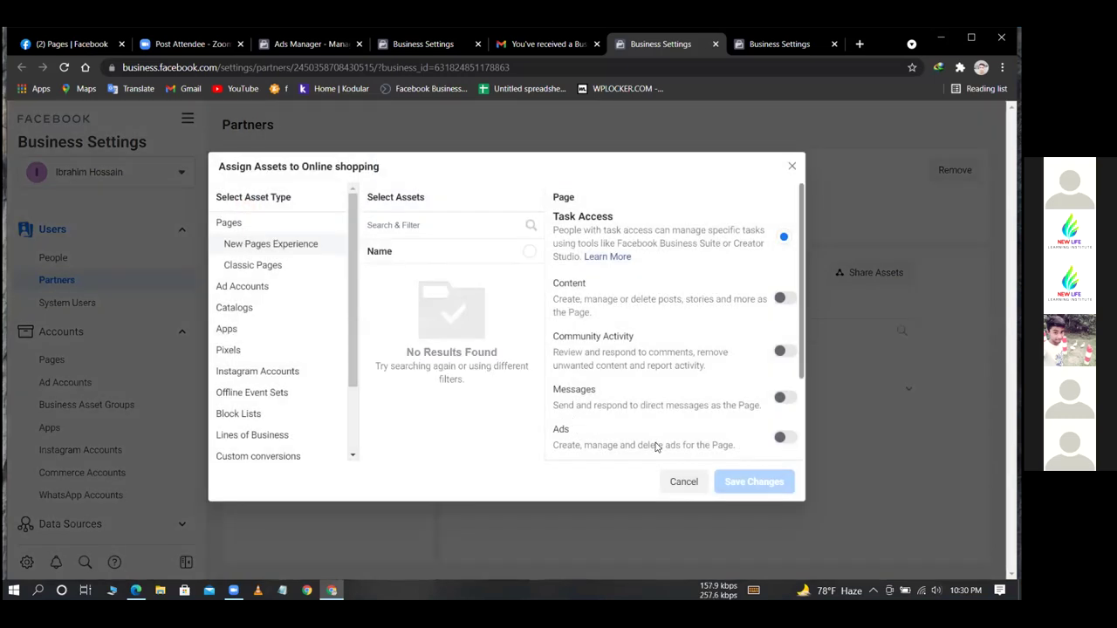
# Enable Content and Ads task access for New Pages Experience, check the Ad Accounts asset type, and close the assignment without saving.
pyautogui.click(779, 299)
pyautogui.click(782, 437)
pyautogui.scroll(-2, 613, 361)
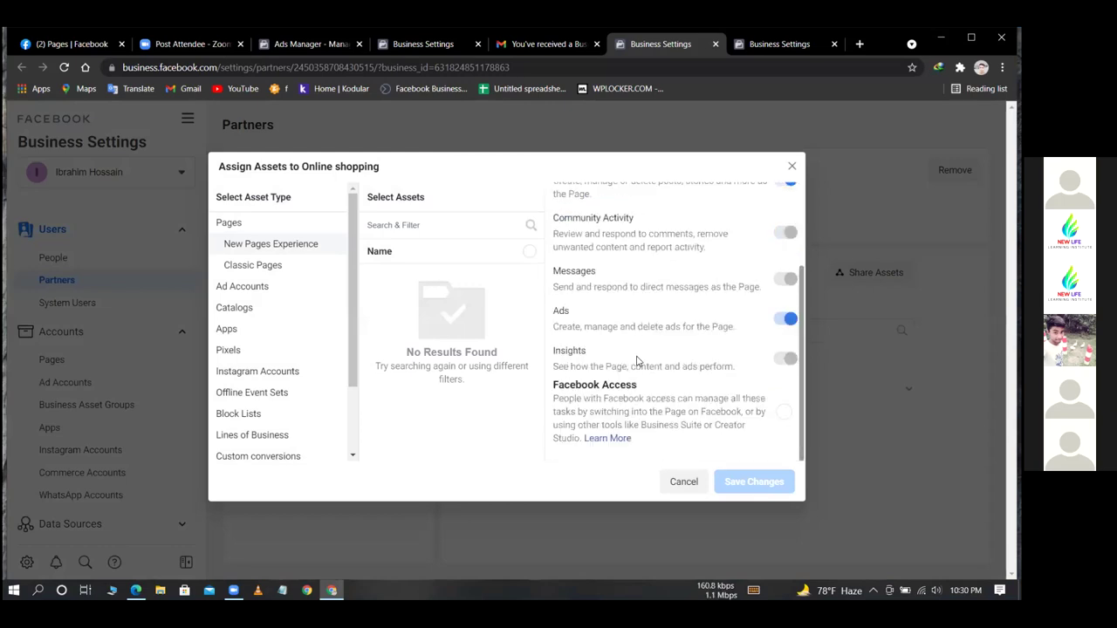
pyautogui.scroll(2, 637, 358)
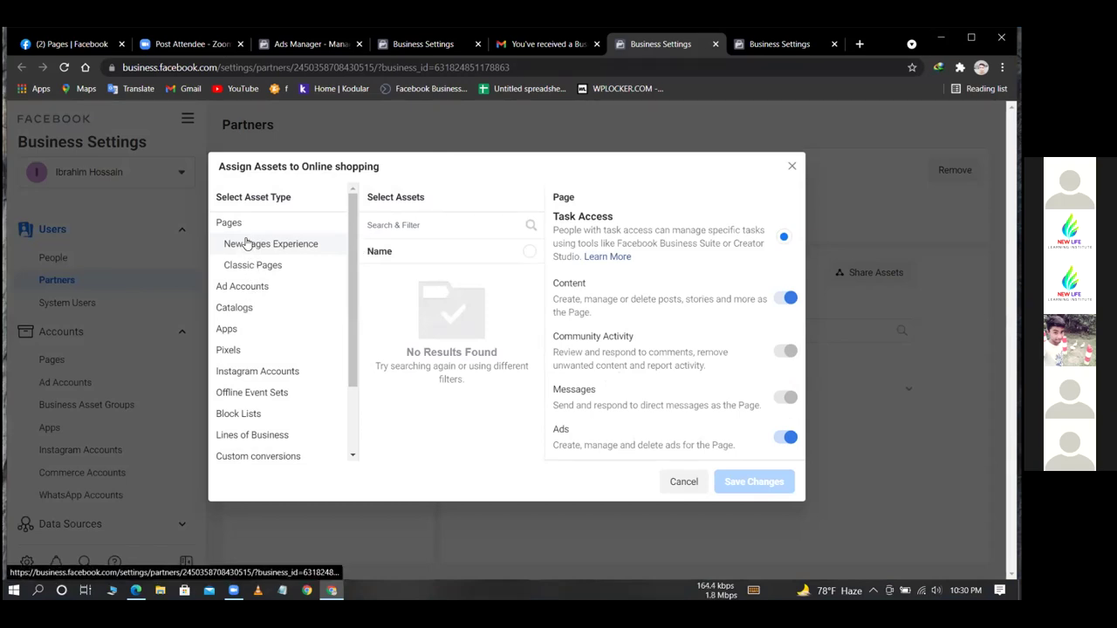
pyautogui.click(245, 284)
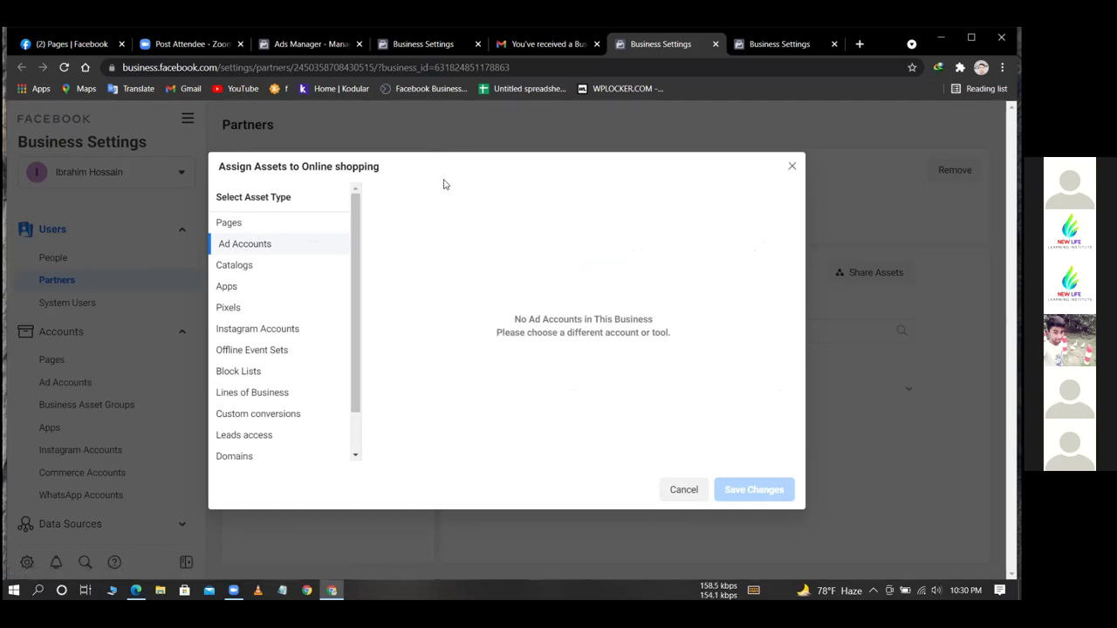
pyautogui.click(791, 167)
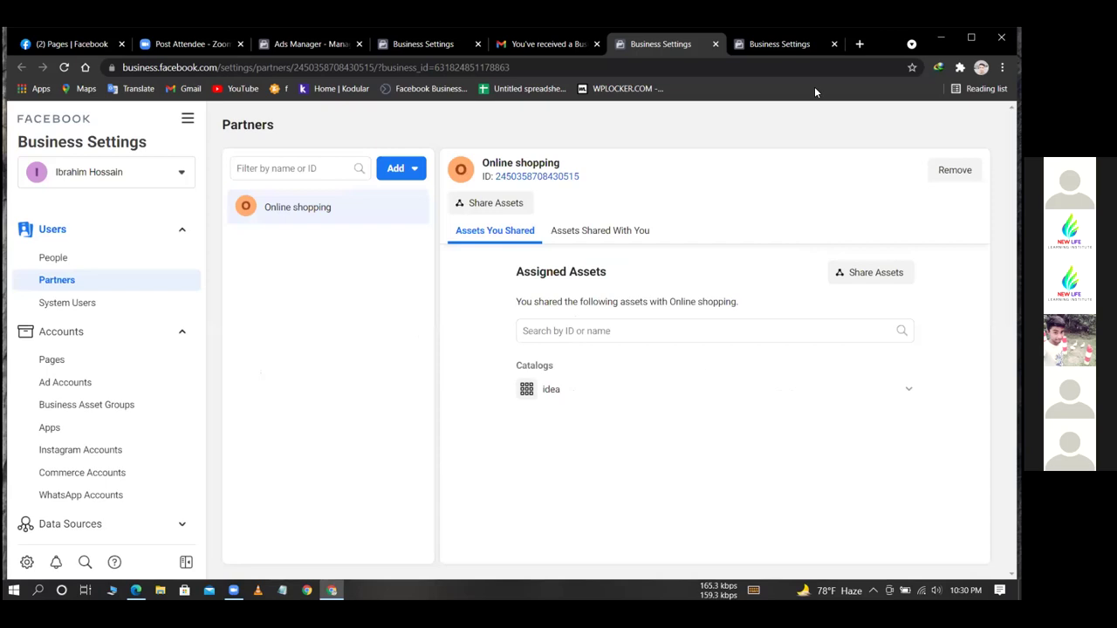
# Open the business's ad accounts settings and show the options for adding an ad account.
pyautogui.click(68, 385)
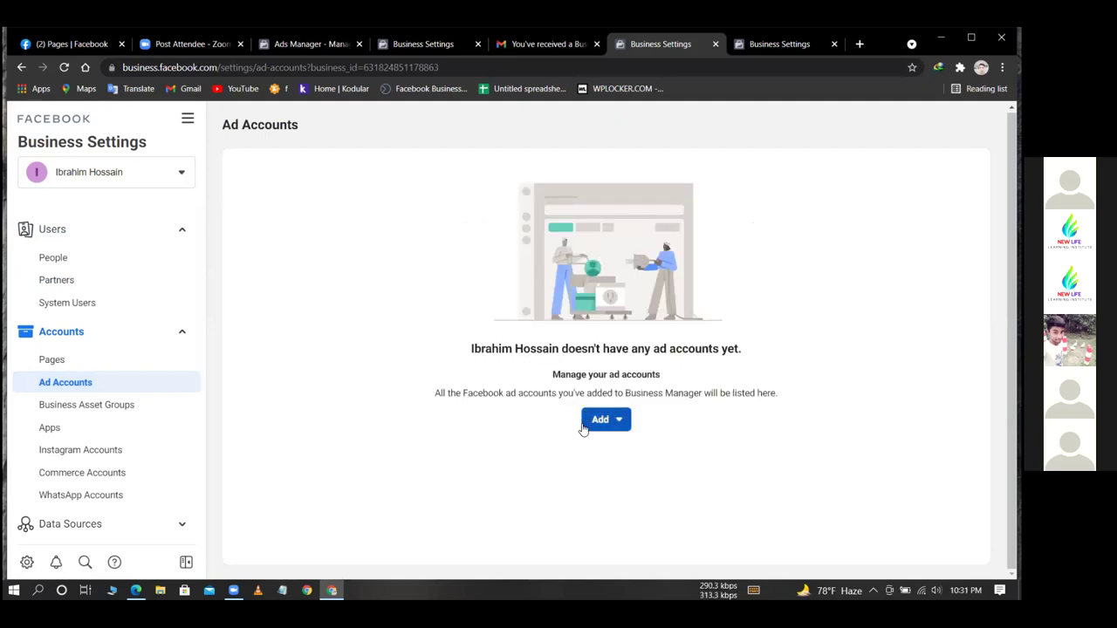
pyautogui.click(599, 421)
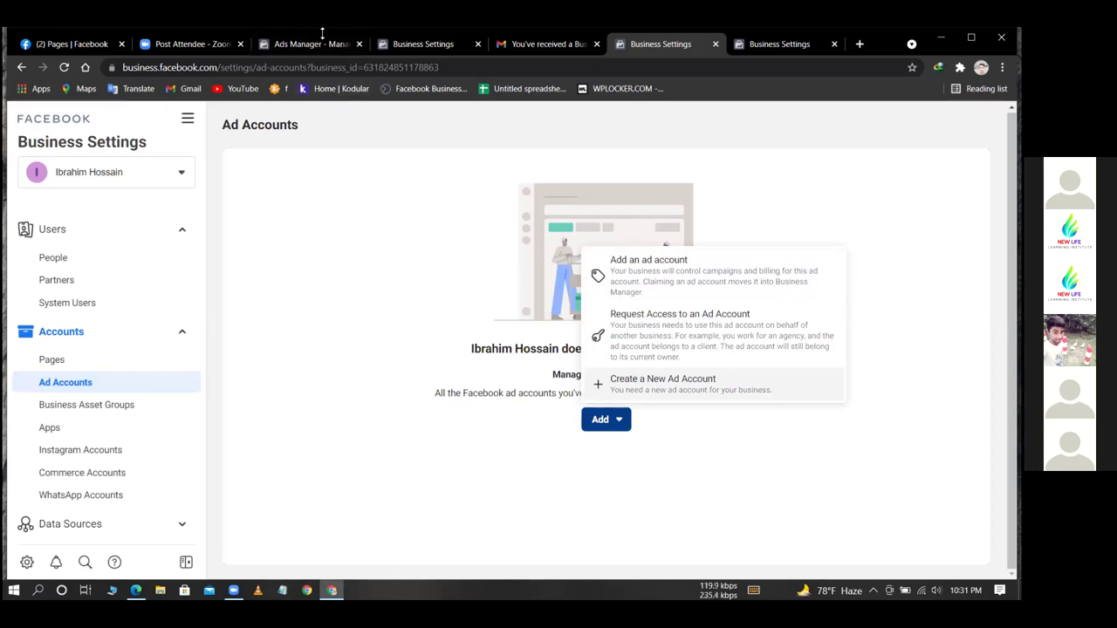
pyautogui.click(217, 321)
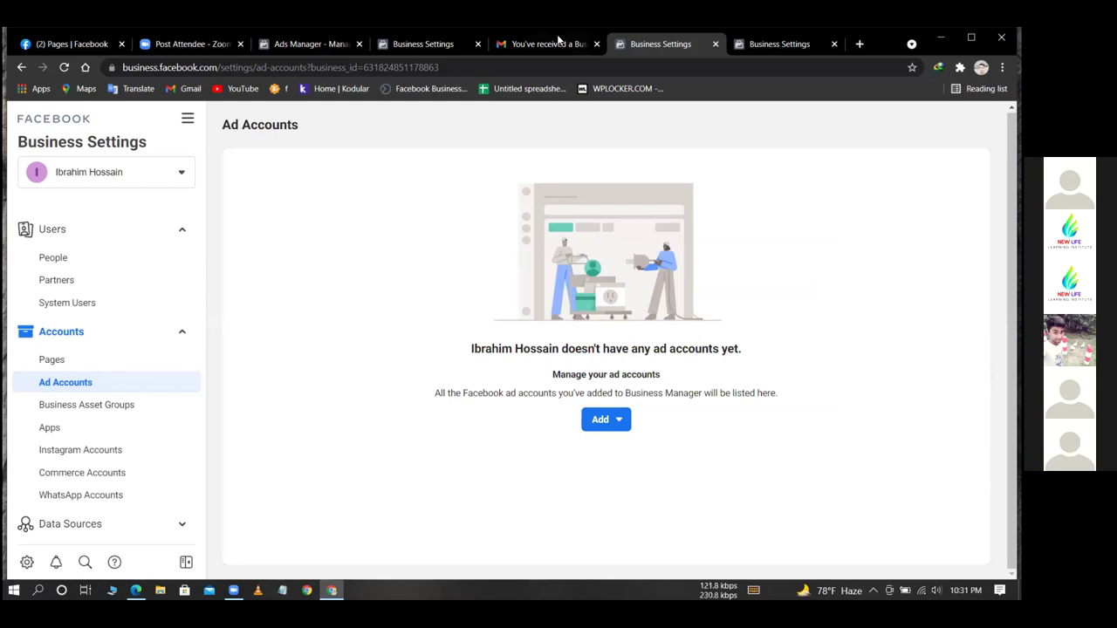
pyautogui.click(131, 179)
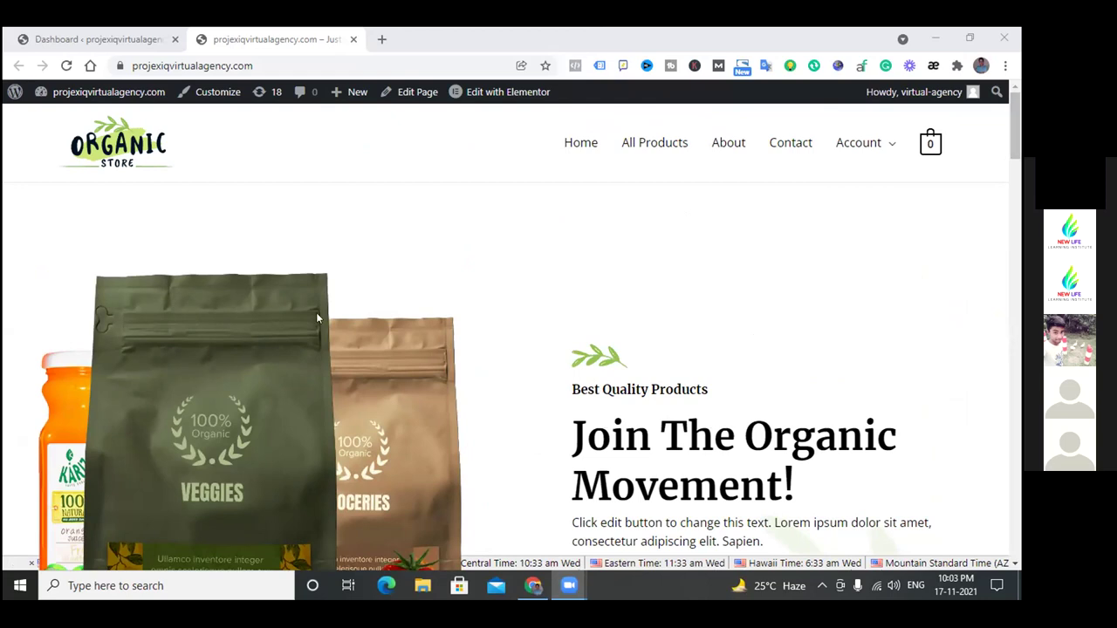
# Look through the Organic Store homepage from the hero banner and product sections to the featured brands and footer.
pyautogui.scroll(-6, 317, 315)
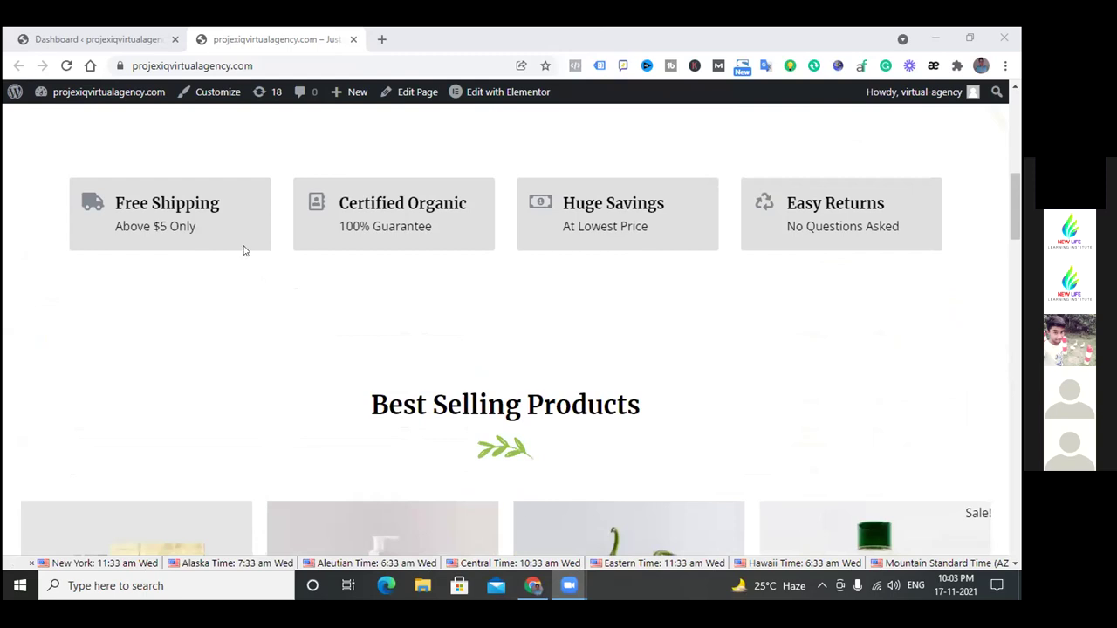
pyautogui.scroll(7, 219, 389)
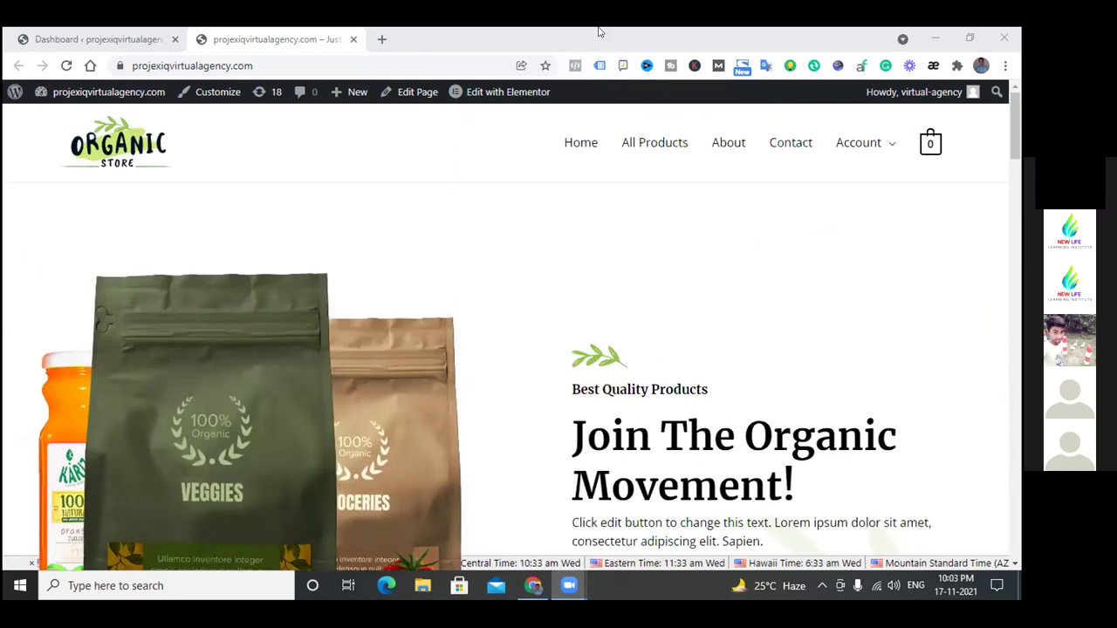
pyautogui.scroll(-2, 519, 314)
pyautogui.scroll(2, 515, 331)
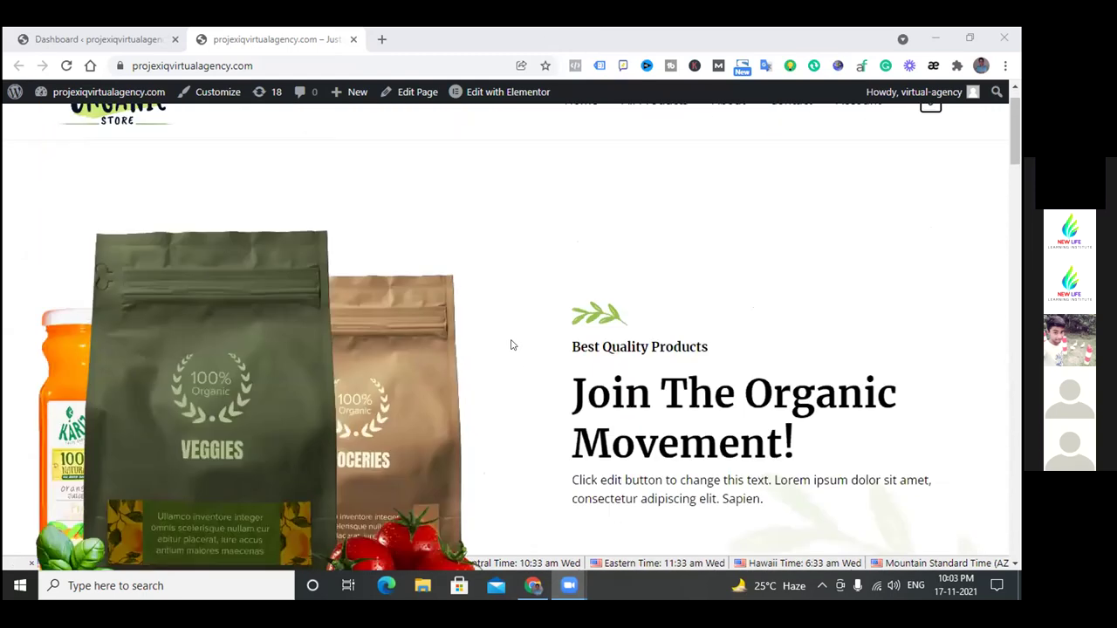
pyautogui.scroll(-8, 401, 367)
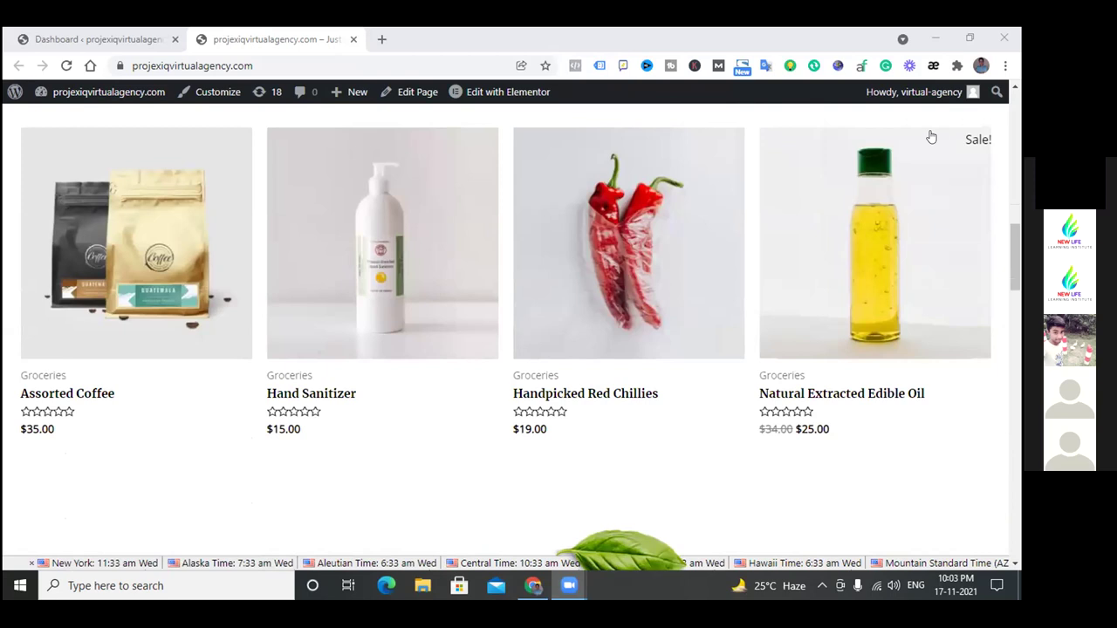
pyautogui.scroll(-10, 297, 338)
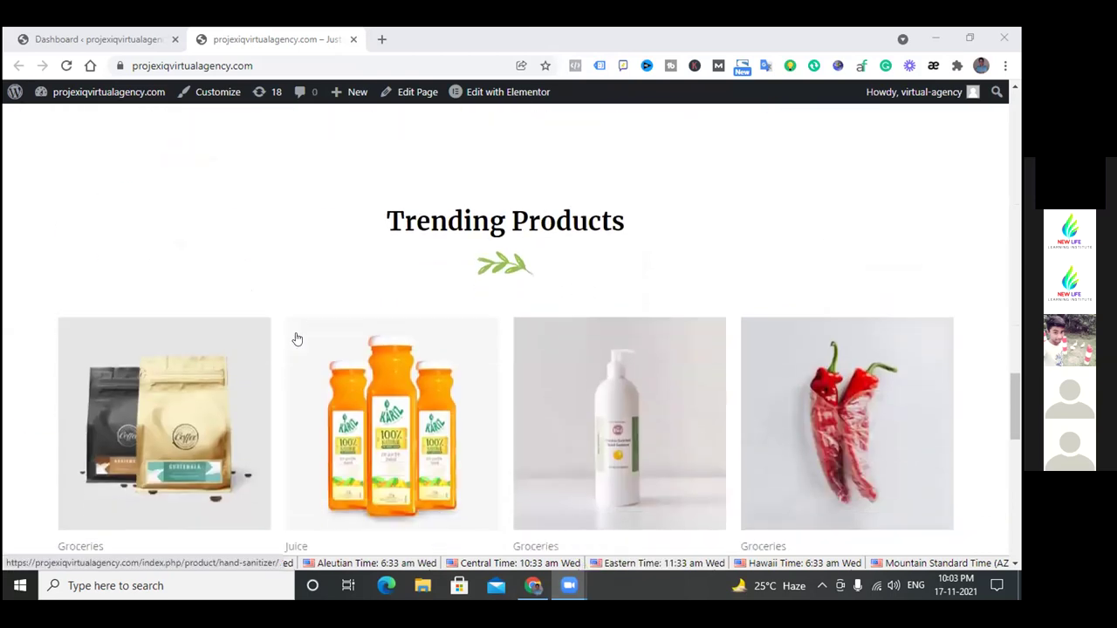
pyautogui.scroll(-3, 296, 339)
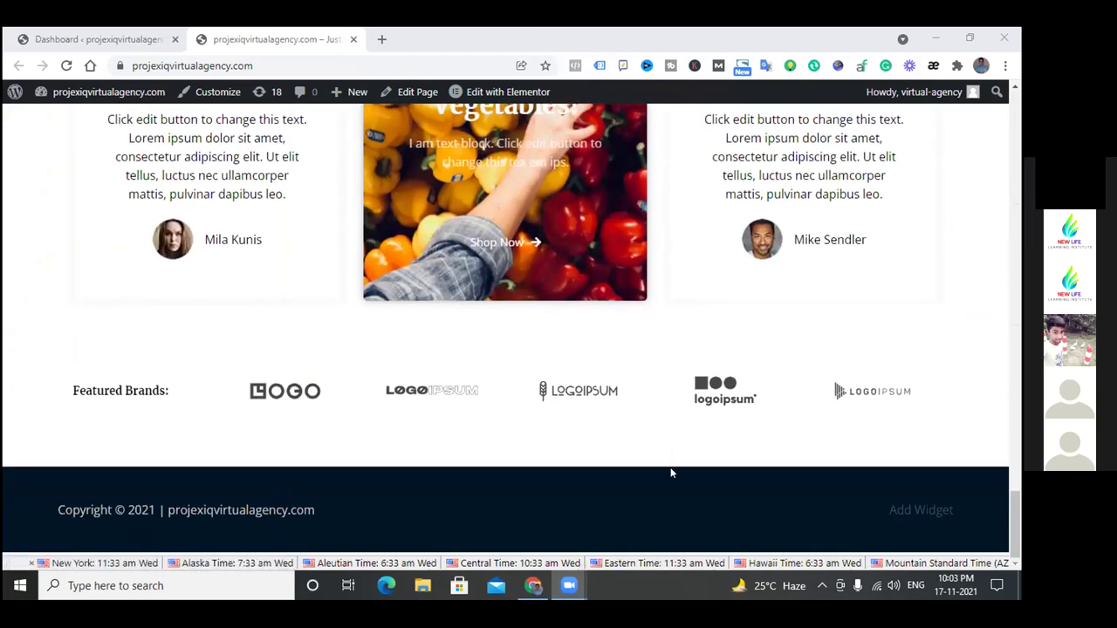
pyautogui.scroll(8, 384, 400)
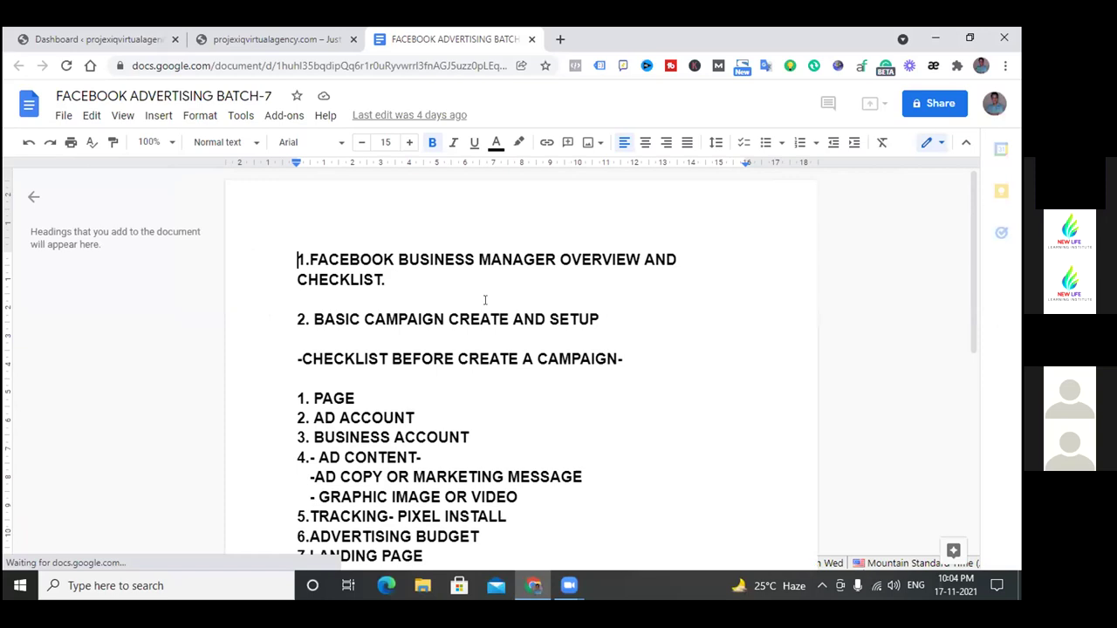
# Review the FACEBOOK ADVERTISING BATCH-7 outline in Google Docs and highlight the topic INTRODUCTION OF FACEBOOK PIXEL.
pyautogui.scroll(-1, 486, 301)
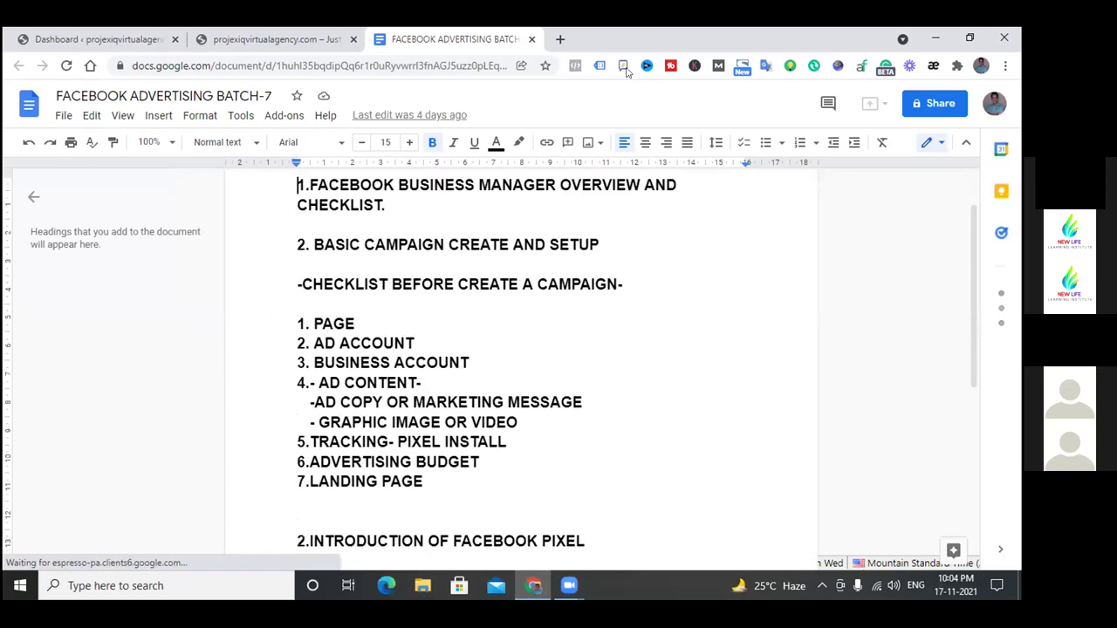
pyautogui.scroll(-3, 522, 284)
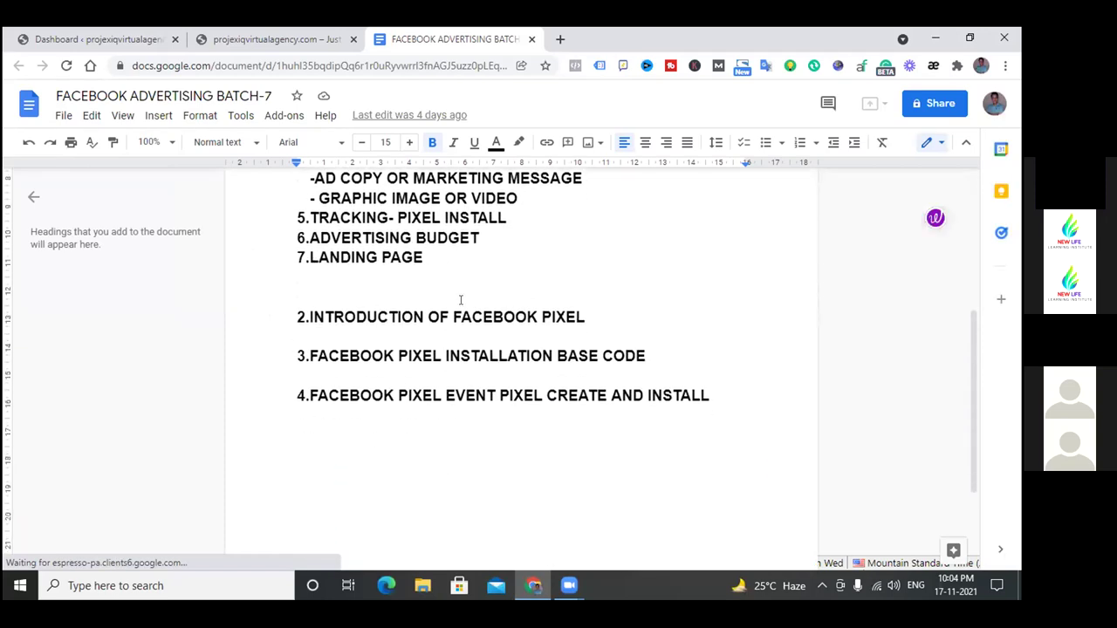
pyautogui.moveTo(310, 317); pyautogui.dragTo(623, 314)
pyautogui.click(621, 272)
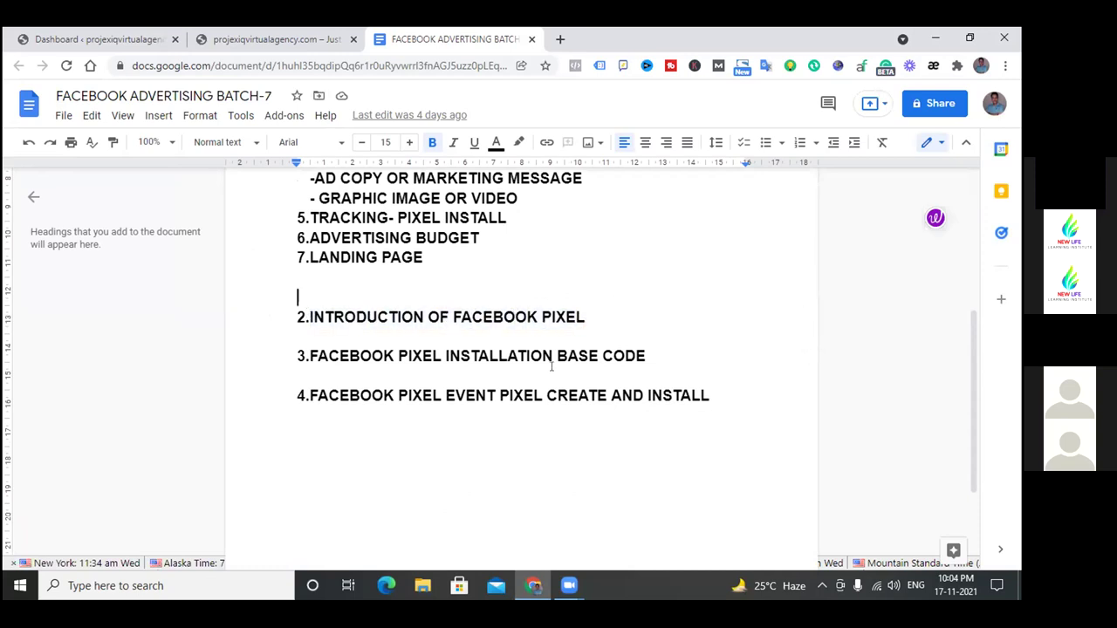
pyautogui.scroll(-2, 500, 373)
pyautogui.scroll(2, 500, 373)
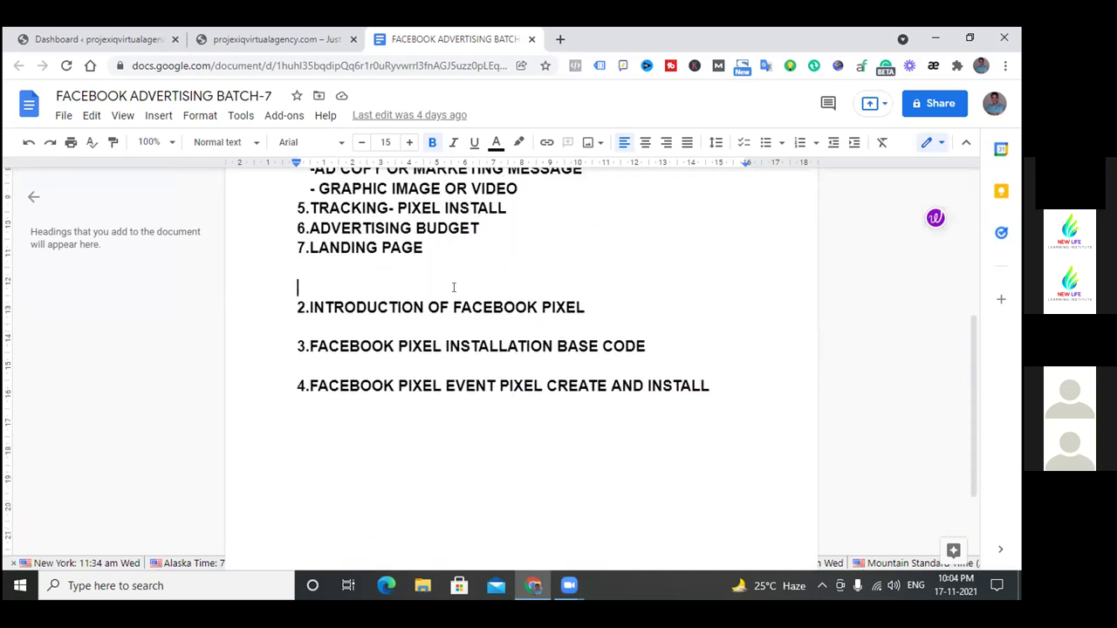
pyautogui.moveTo(309, 307); pyautogui.dragTo(593, 307)
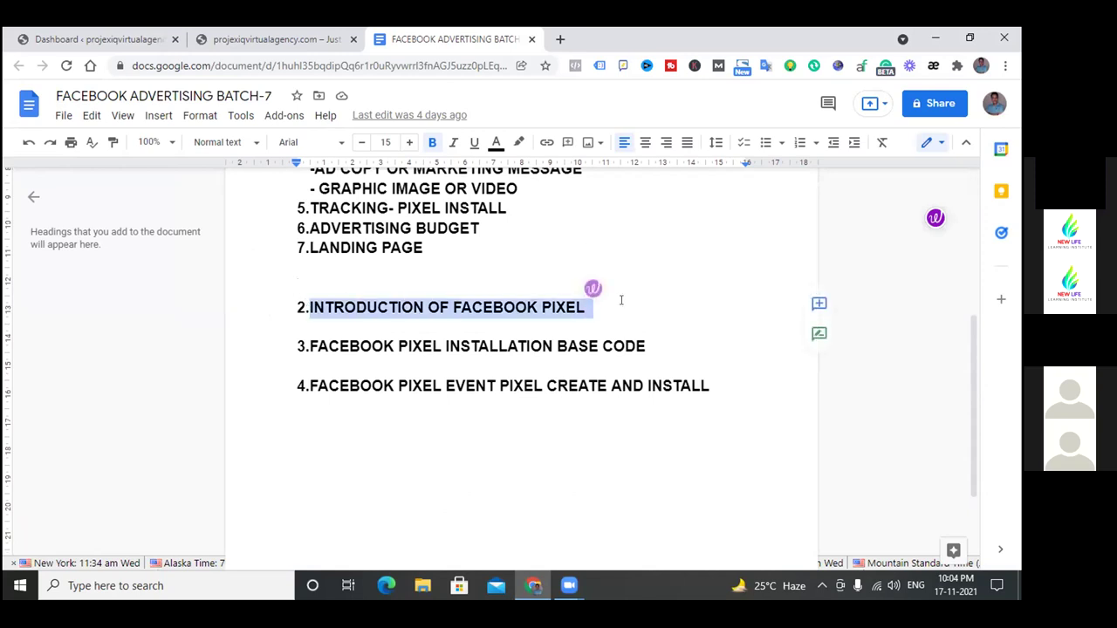
# Return to the Organic Store website and browse its product sections back up to the hero banner.
pyautogui.click(309, 41)
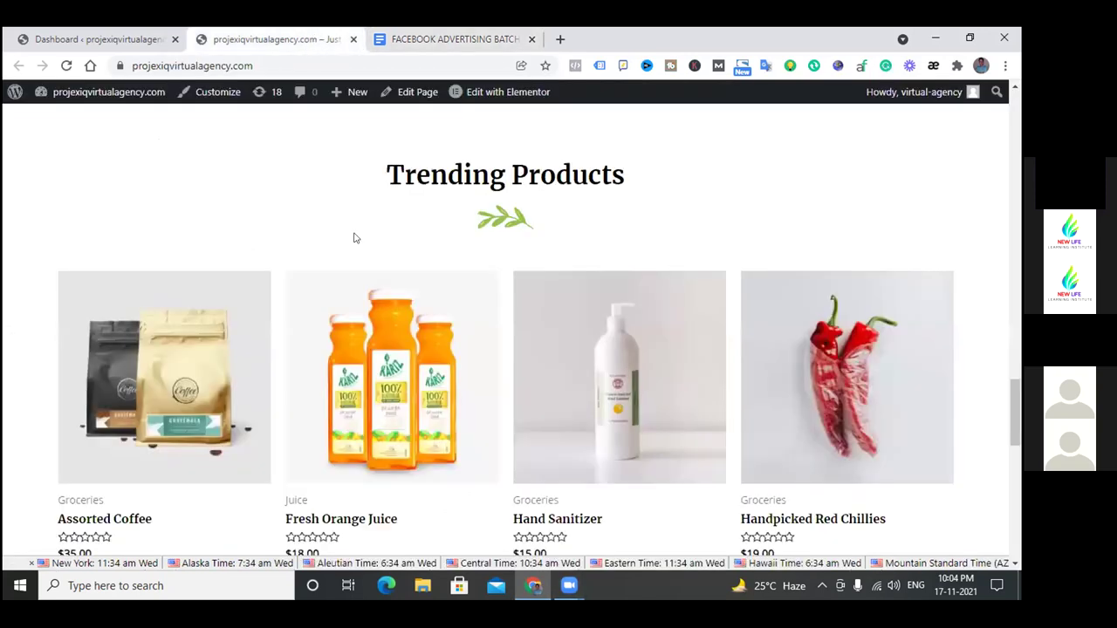
pyautogui.scroll(-12, 417, 384)
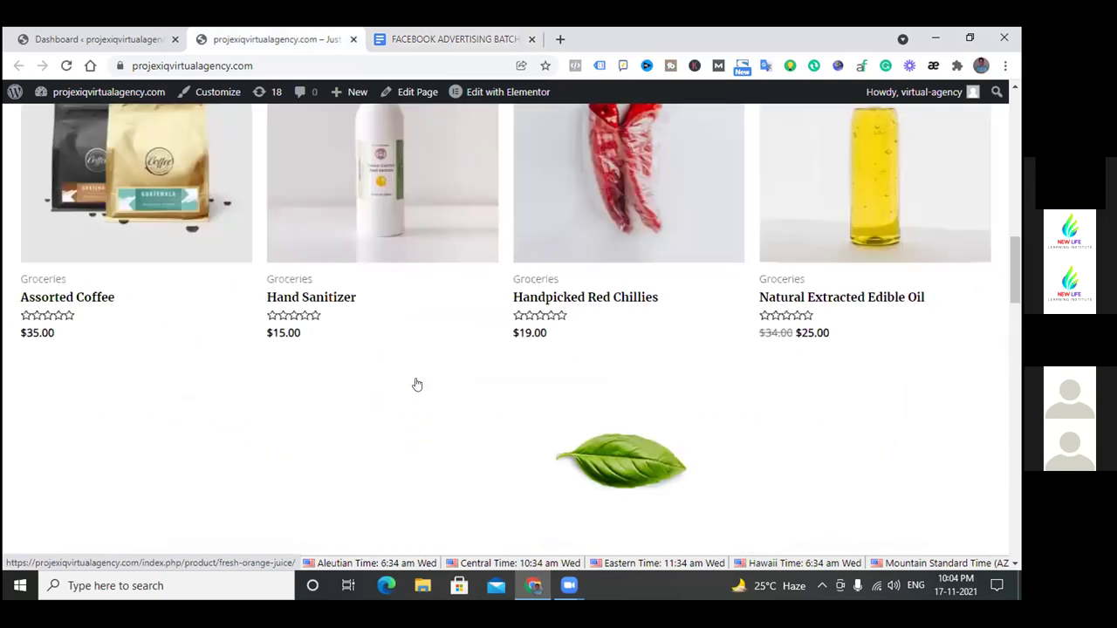
pyautogui.scroll(3, 416, 384)
pyautogui.scroll(10, 416, 384)
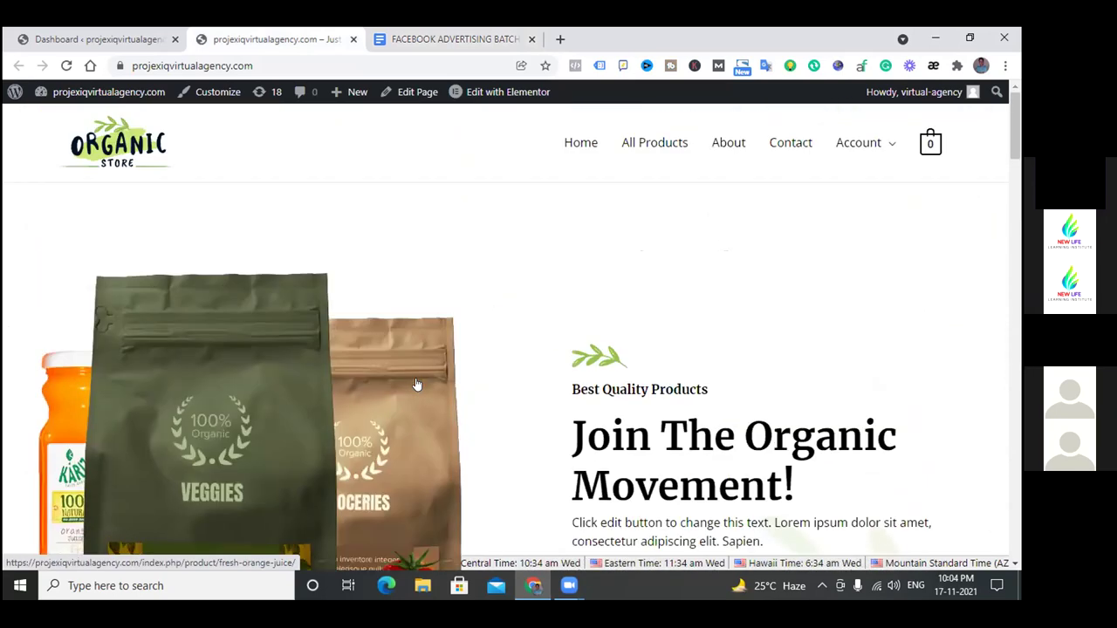
pyautogui.scroll(-3, 415, 382)
pyautogui.scroll(3, 415, 382)
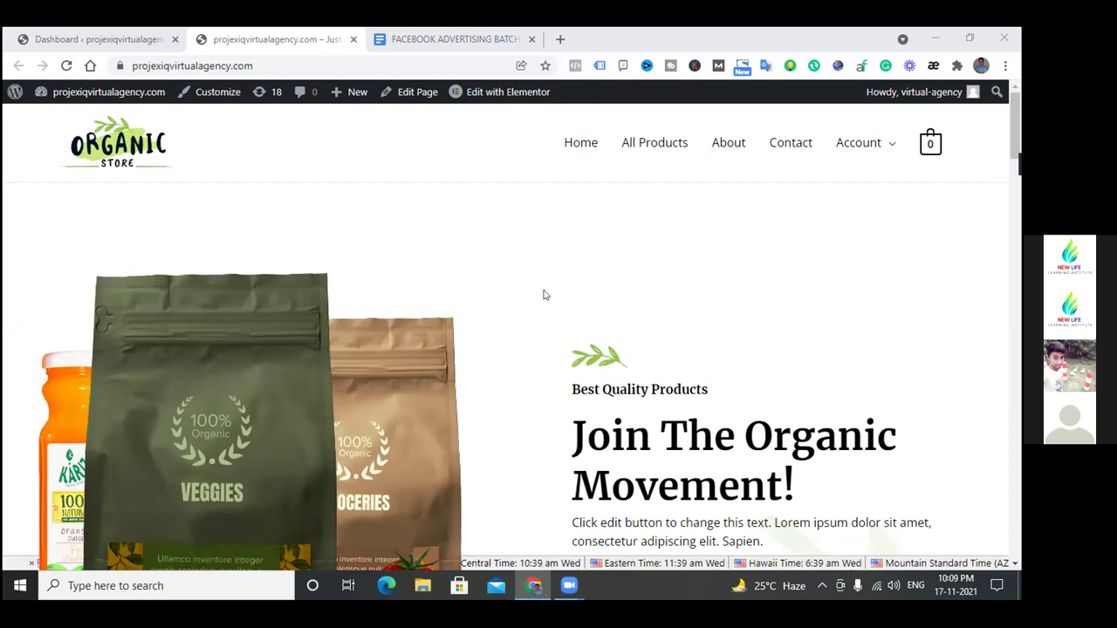
# Examine the products and prices in the store's Best Selling Products section.
pyautogui.scroll(-8, 539, 295)
pyautogui.scroll(-3, 543, 295)
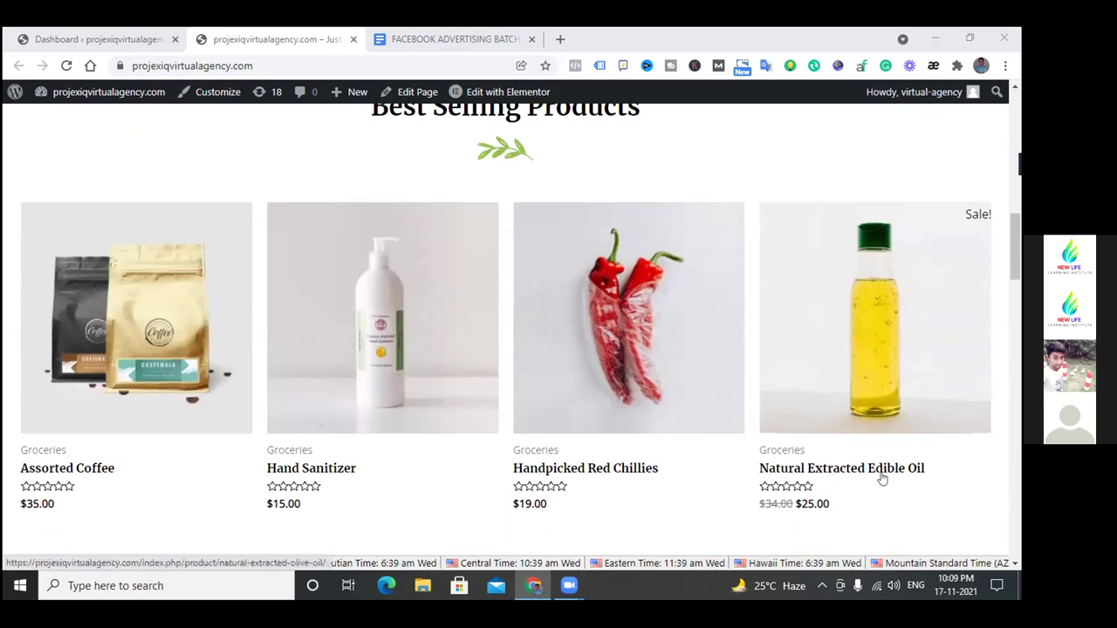
pyautogui.scroll(-1, 349, 310)
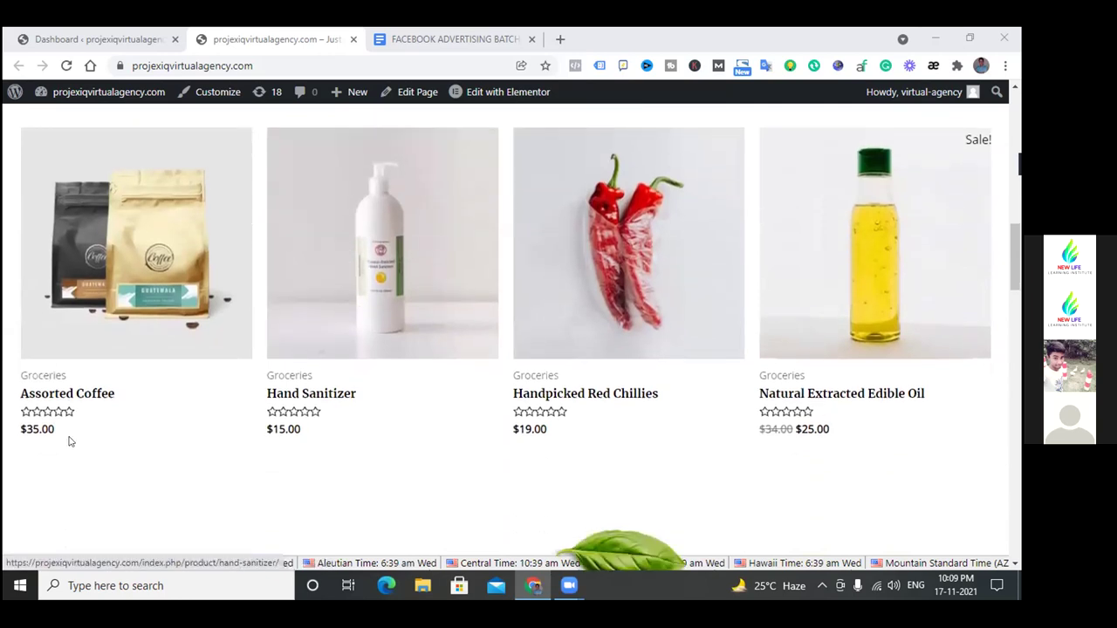
pyautogui.scroll(1, 110, 431)
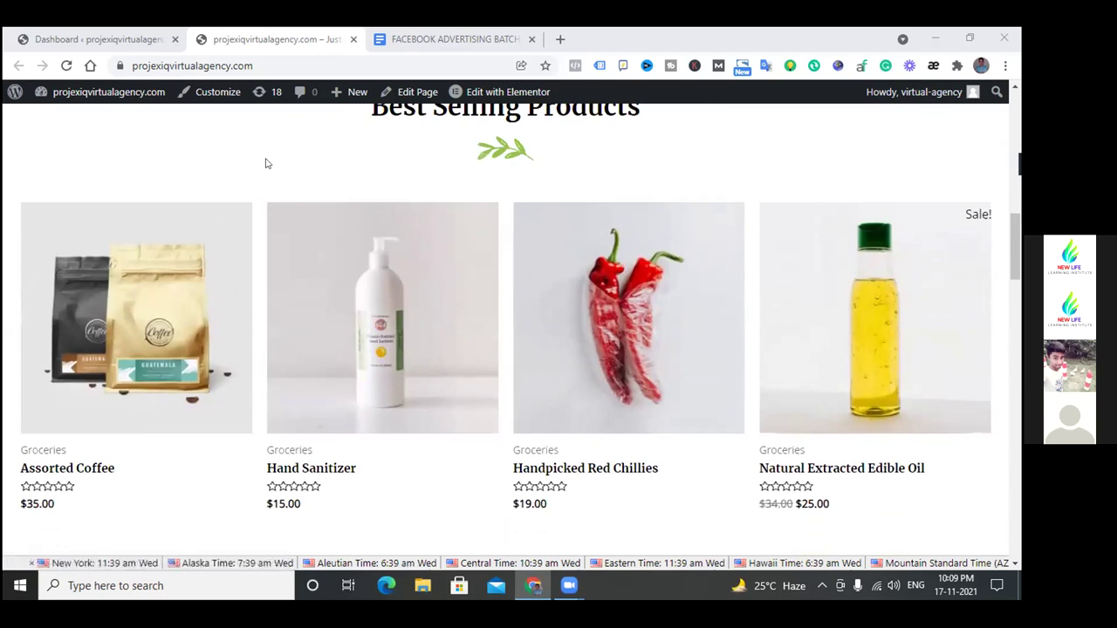
# Examine the whole store homepage, from the service highlights through the first-purchase offer and Trending Products to the footer.
pyautogui.scroll(6, 425, 335)
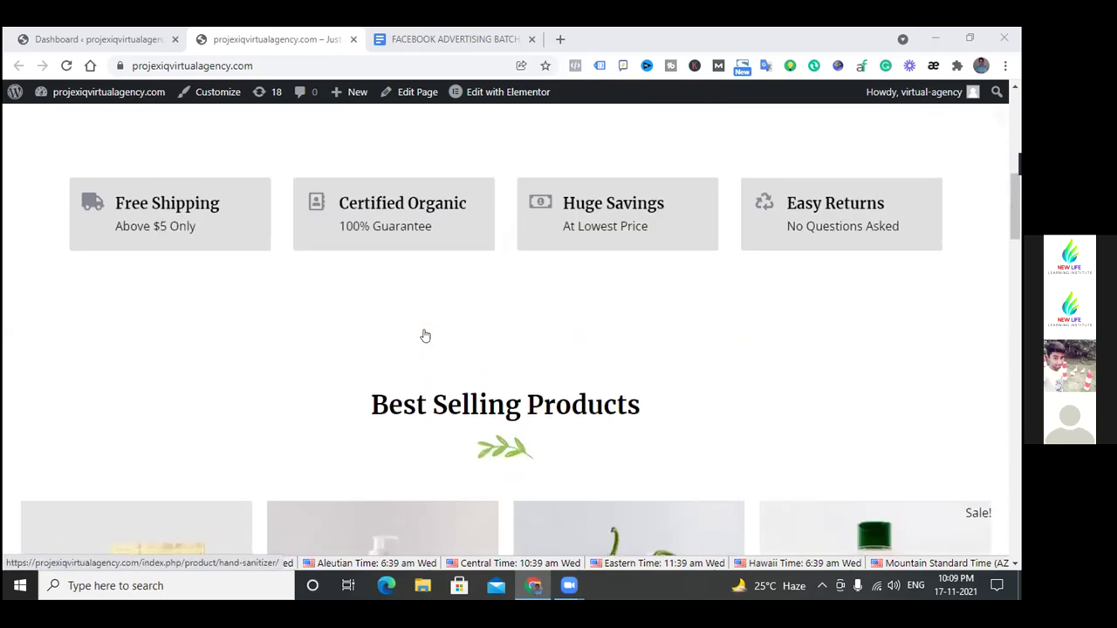
pyautogui.scroll(3, 425, 336)
pyautogui.scroll(-10, 425, 336)
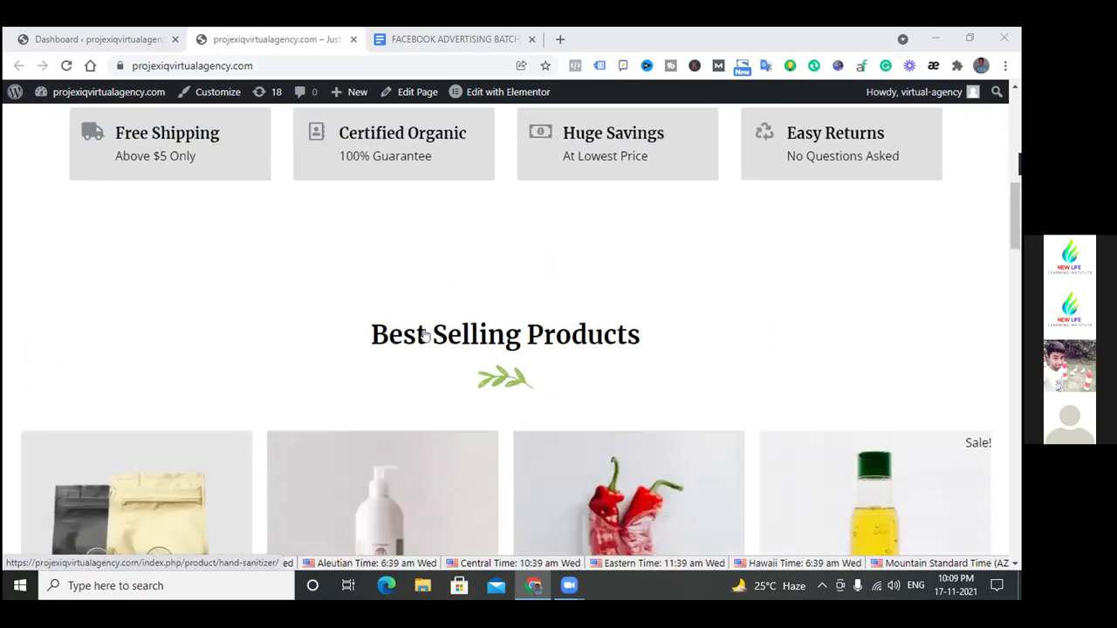
pyautogui.scroll(-10, 425, 336)
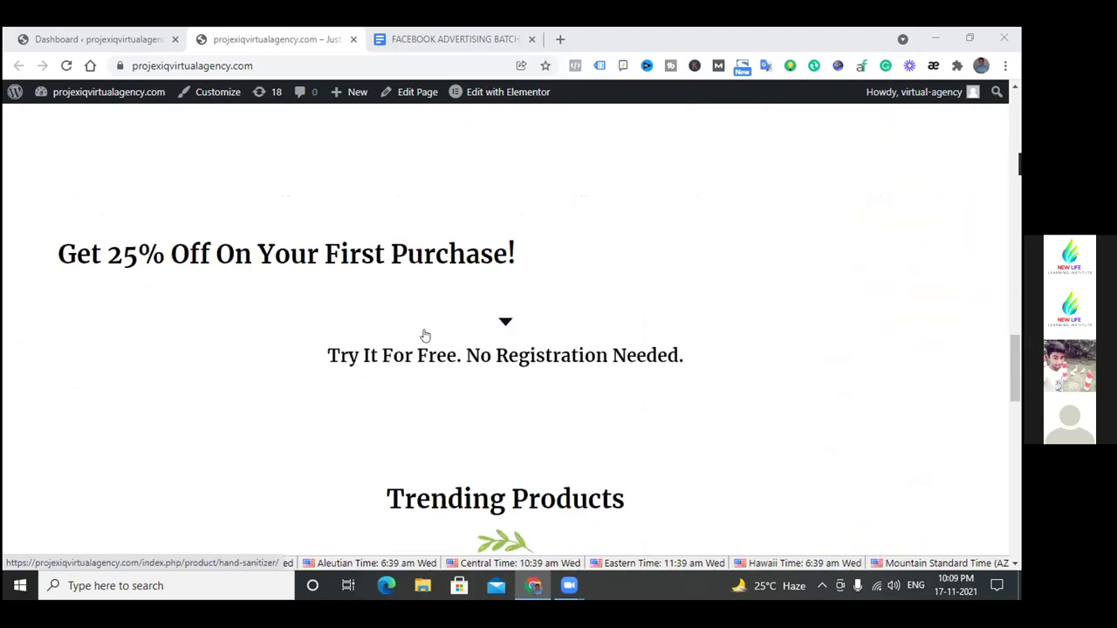
pyautogui.scroll(-10, 425, 336)
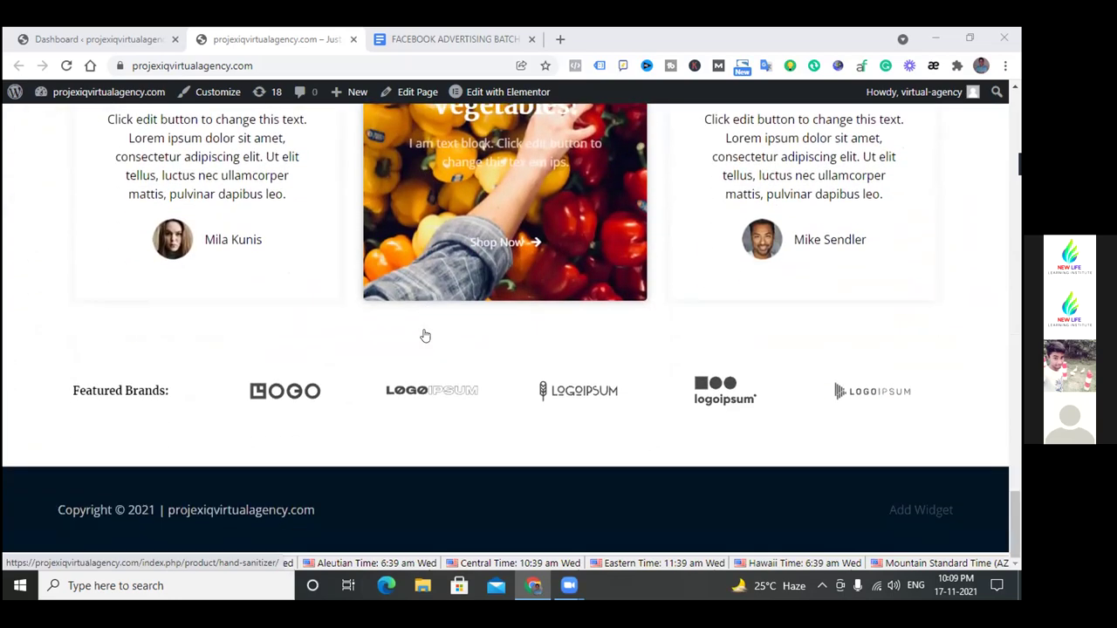
pyautogui.scroll(10, 425, 336)
pyautogui.scroll(10, 425, 336)
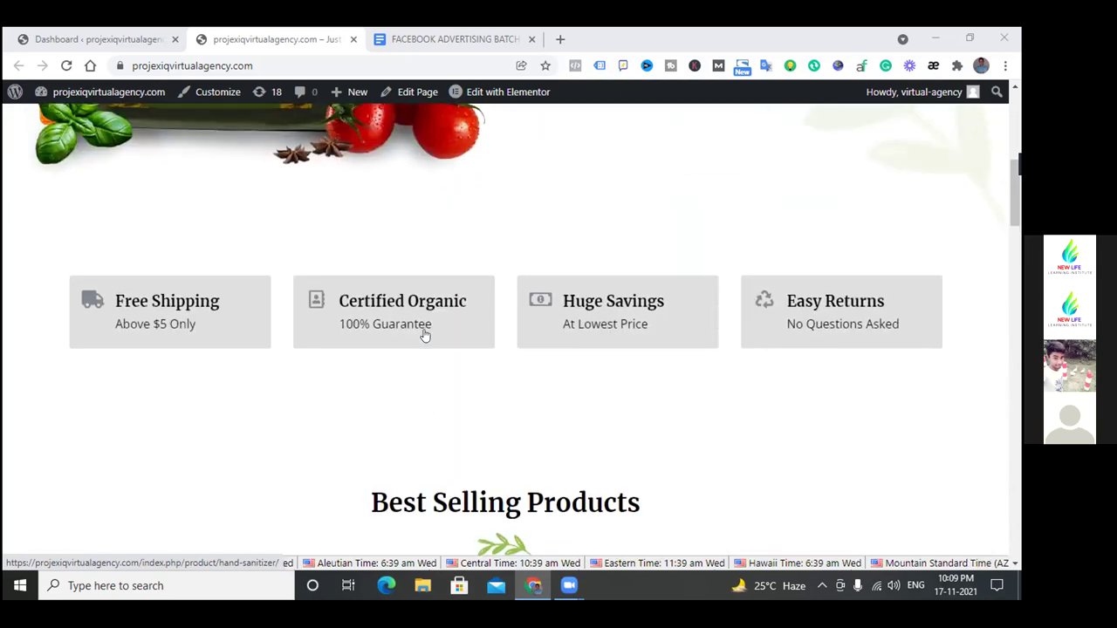
pyautogui.scroll(5, 425, 336)
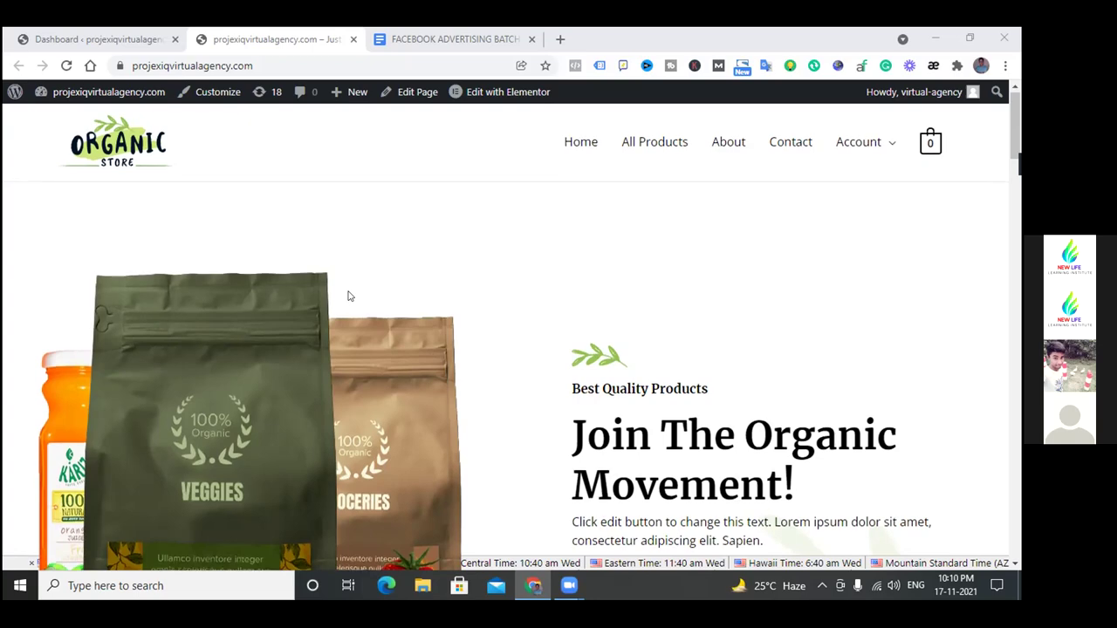
# Examine the homepage's hero banner, service highlights and Best Selling Products as a visitor would browse them.
pyautogui.scroll(-5, 347, 296)
pyautogui.scroll(-3, 348, 297)
pyautogui.scroll(7, 347, 295)
pyautogui.scroll(2, 347, 296)
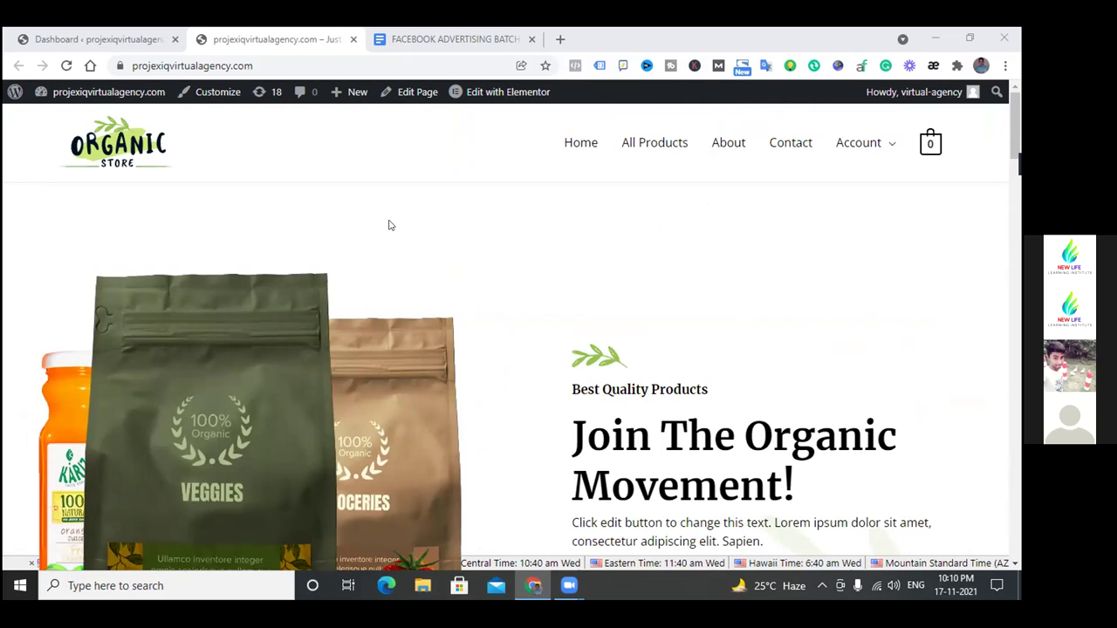
pyautogui.scroll(-3, 390, 226)
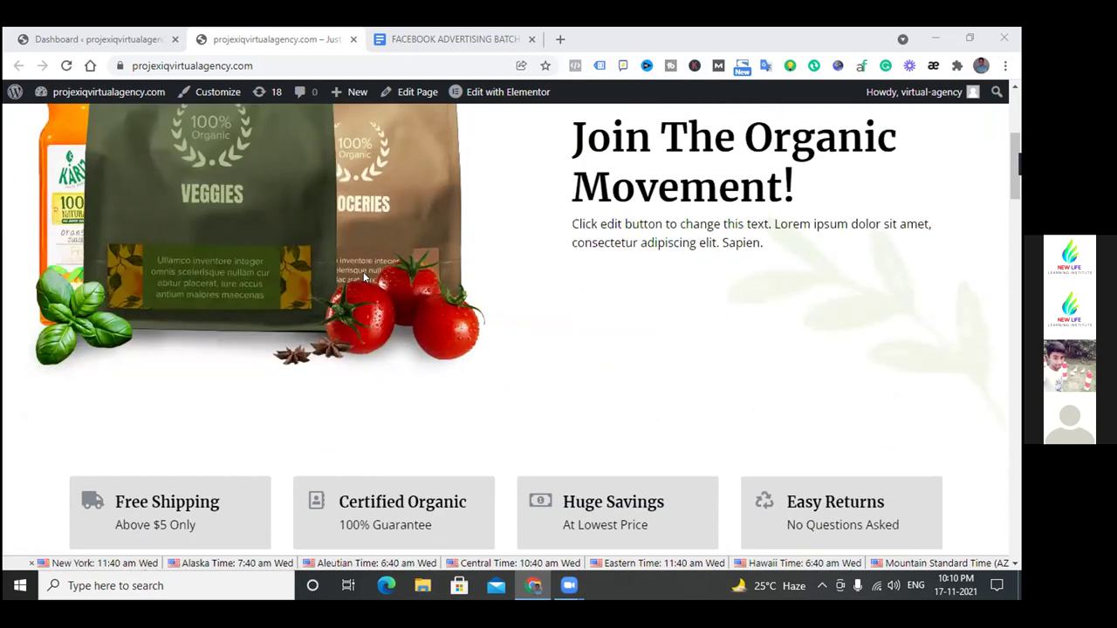
pyautogui.scroll(1, 224, 155)
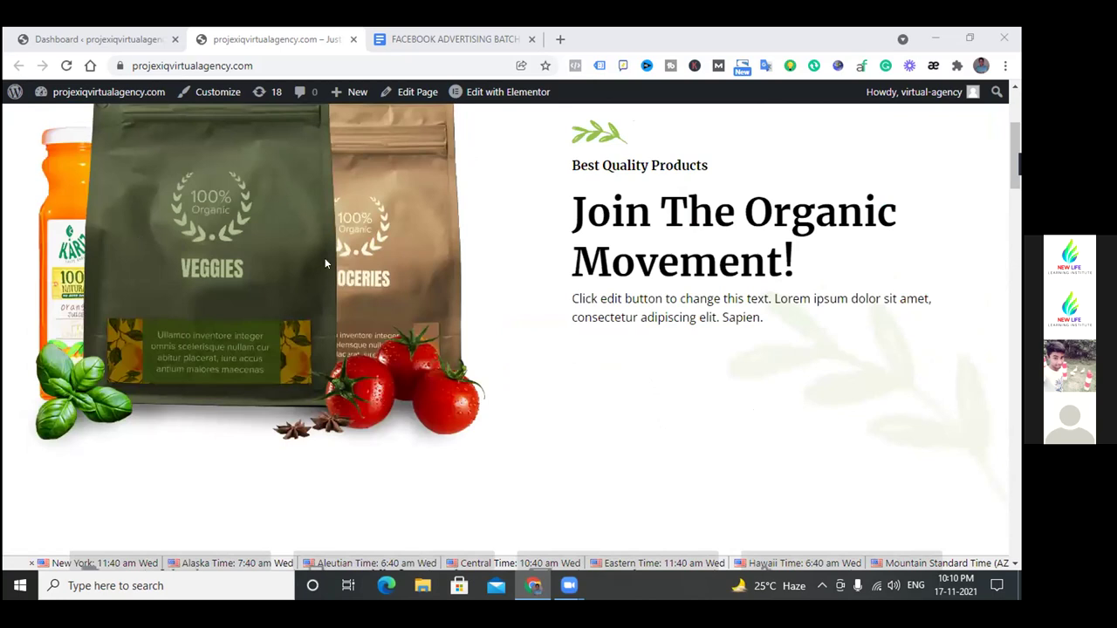
pyautogui.scroll(-8, 325, 262)
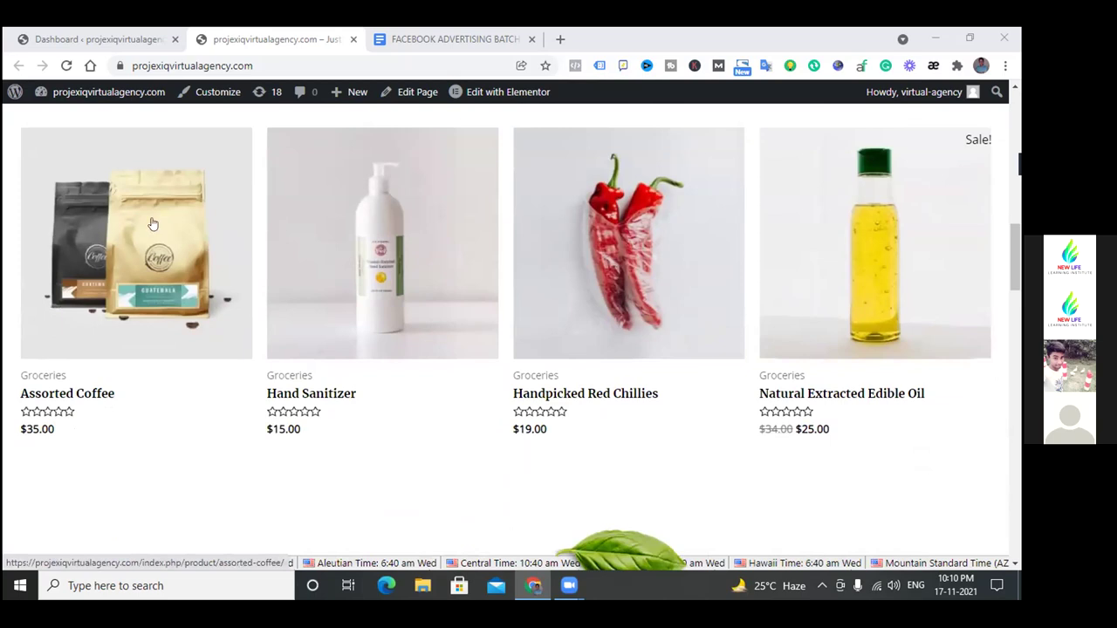
pyautogui.scroll(4, 200, 442)
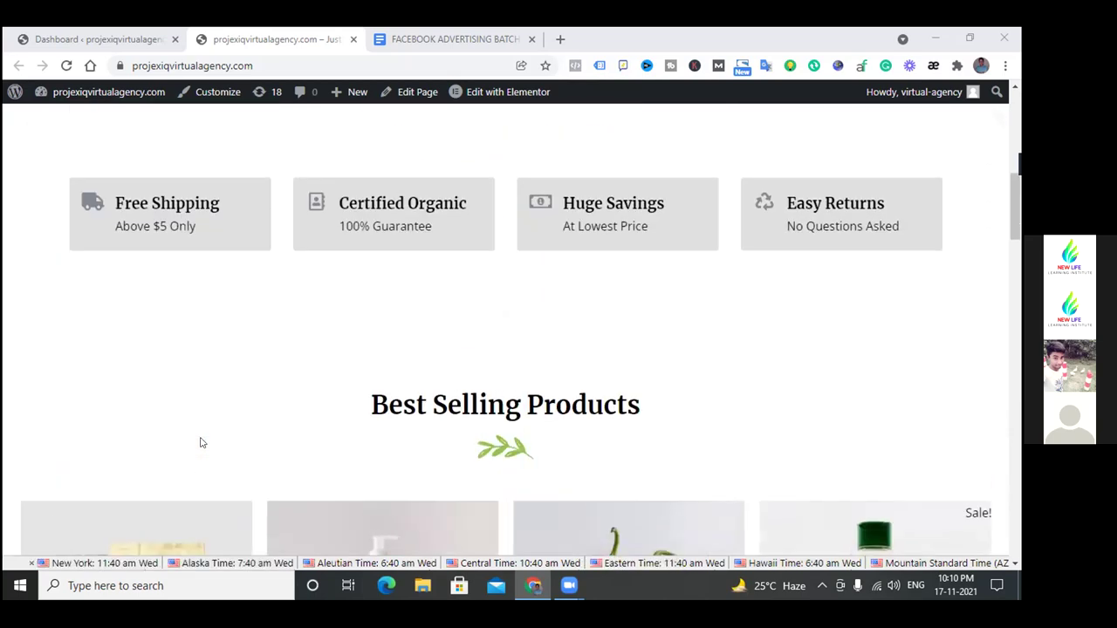
pyautogui.scroll(6, 199, 442)
pyautogui.scroll(-2, 200, 441)
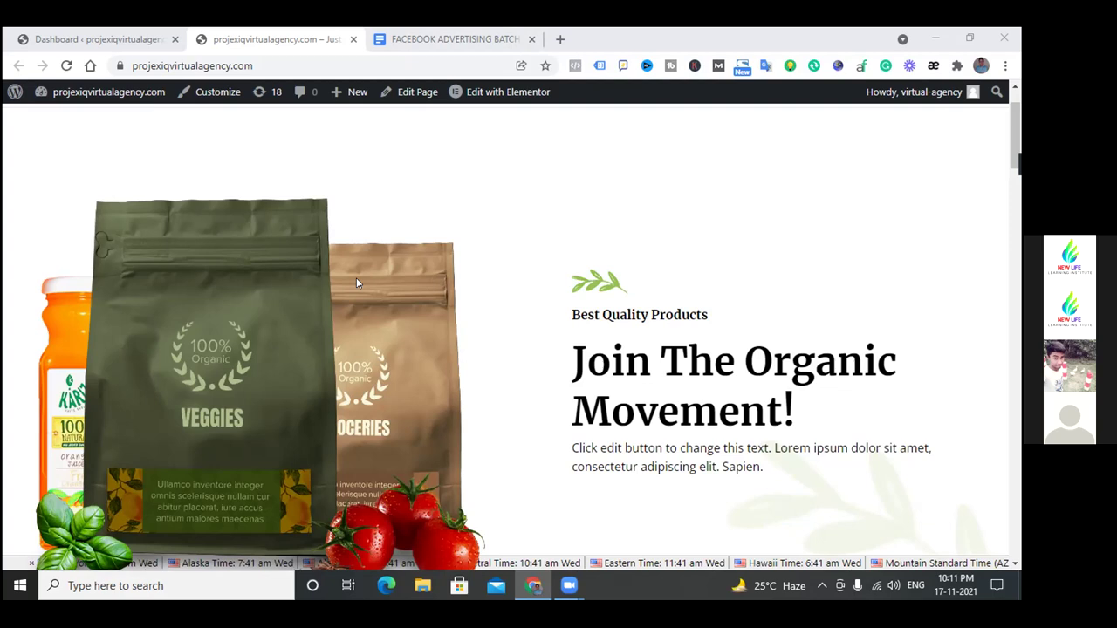
pyautogui.scroll(-5, 356, 282)
pyautogui.scroll(4, 356, 282)
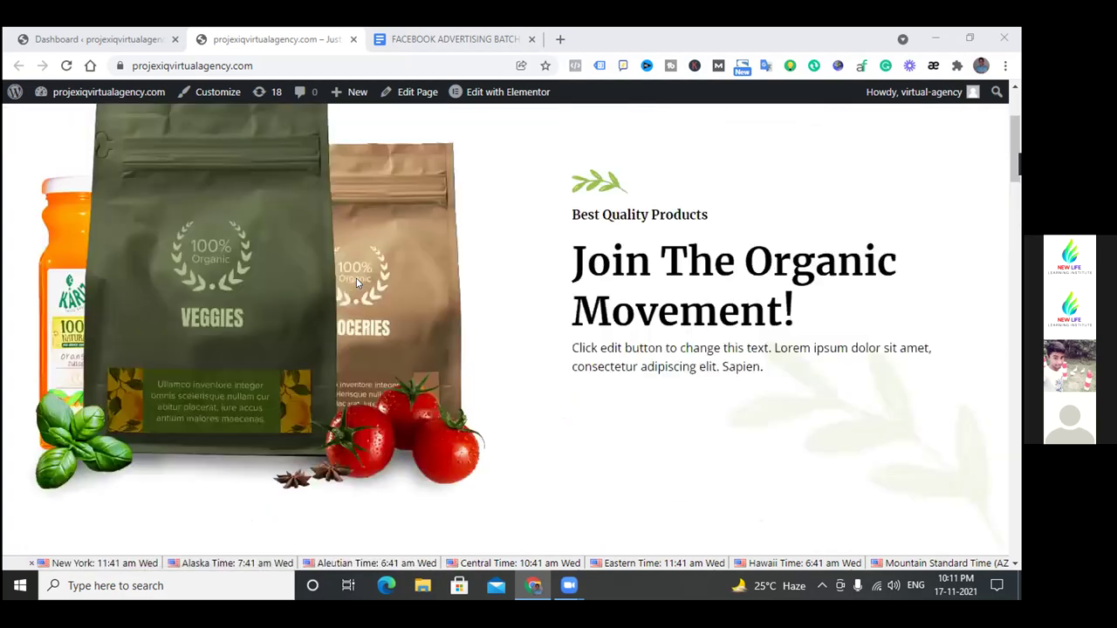
pyautogui.scroll(2, 356, 282)
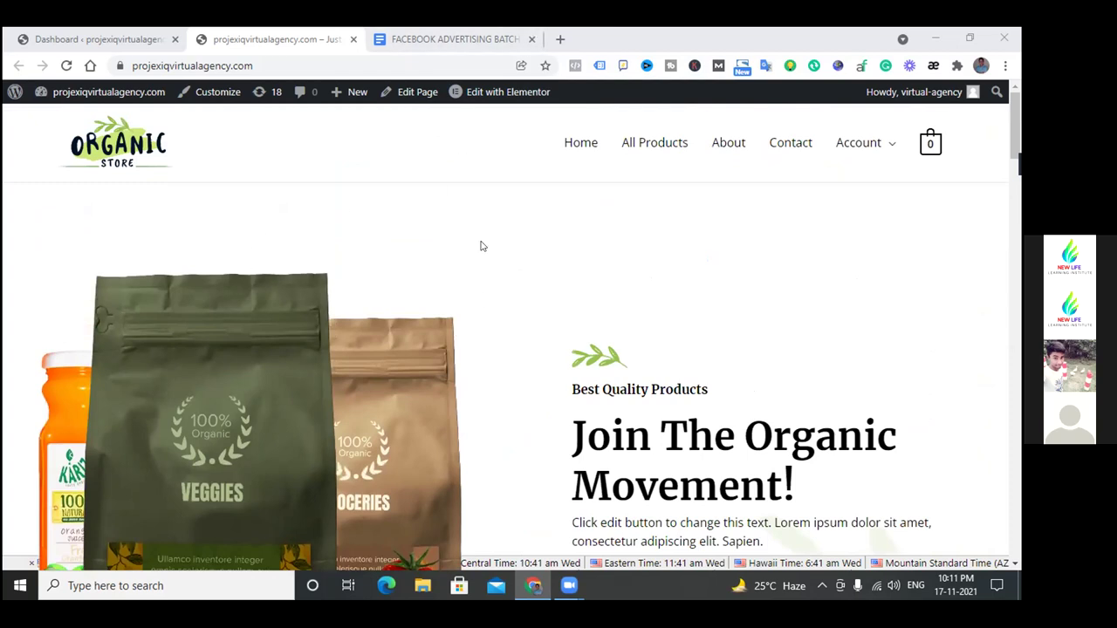
# Examine the products and prices under Best Selling Products, with a brief look at the first-purchase offer on the store homepage.
pyautogui.scroll(-8, 480, 246)
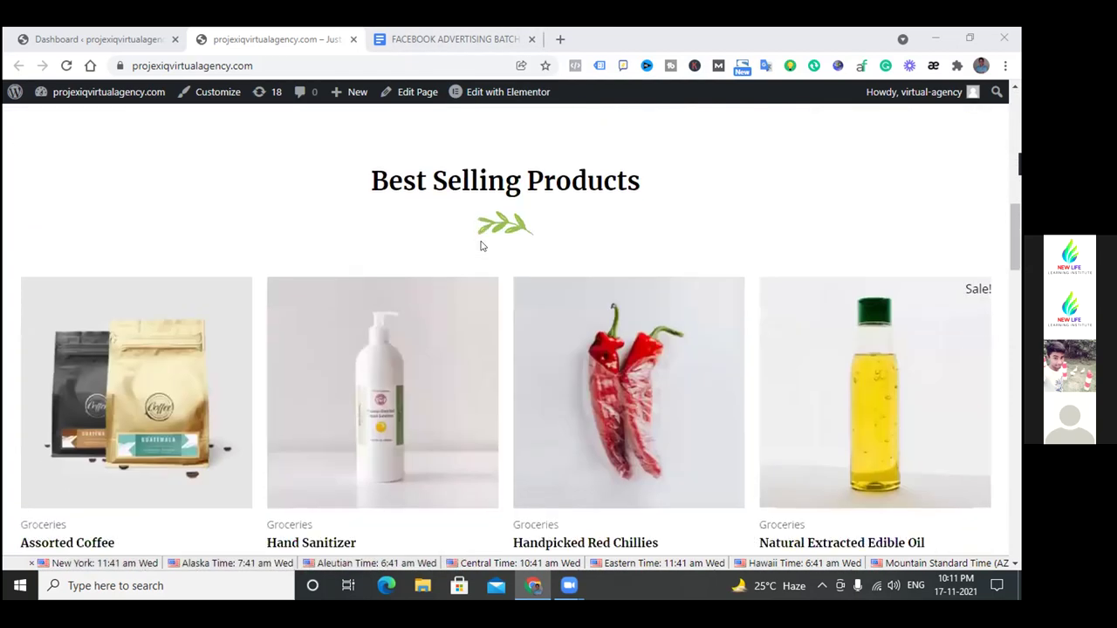
pyautogui.scroll(-2, 480, 246)
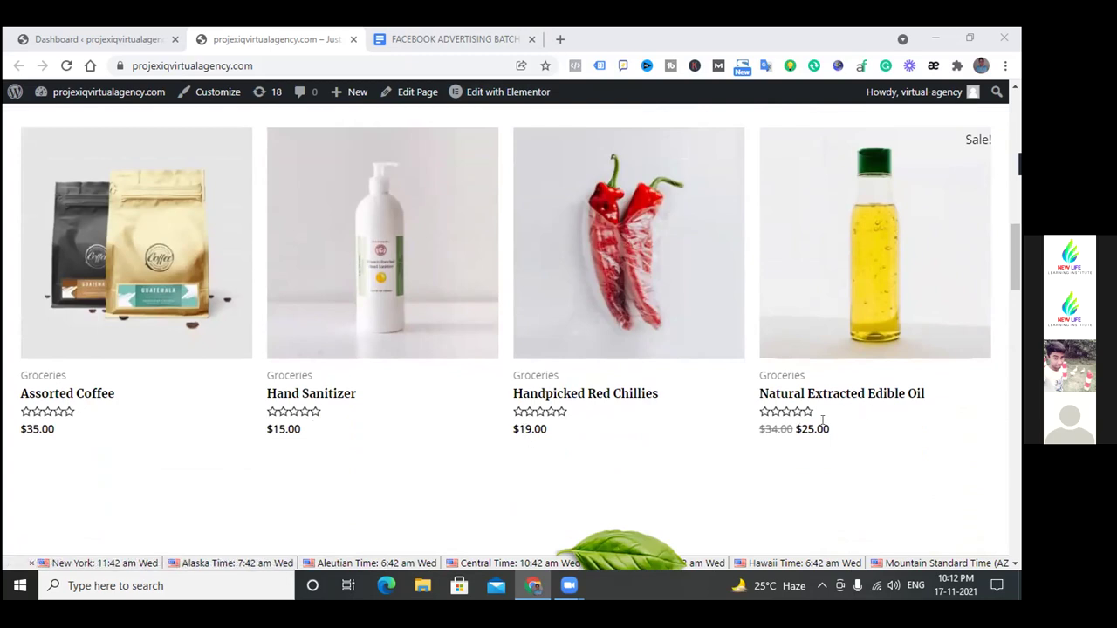
pyautogui.scroll(-9, 822, 420)
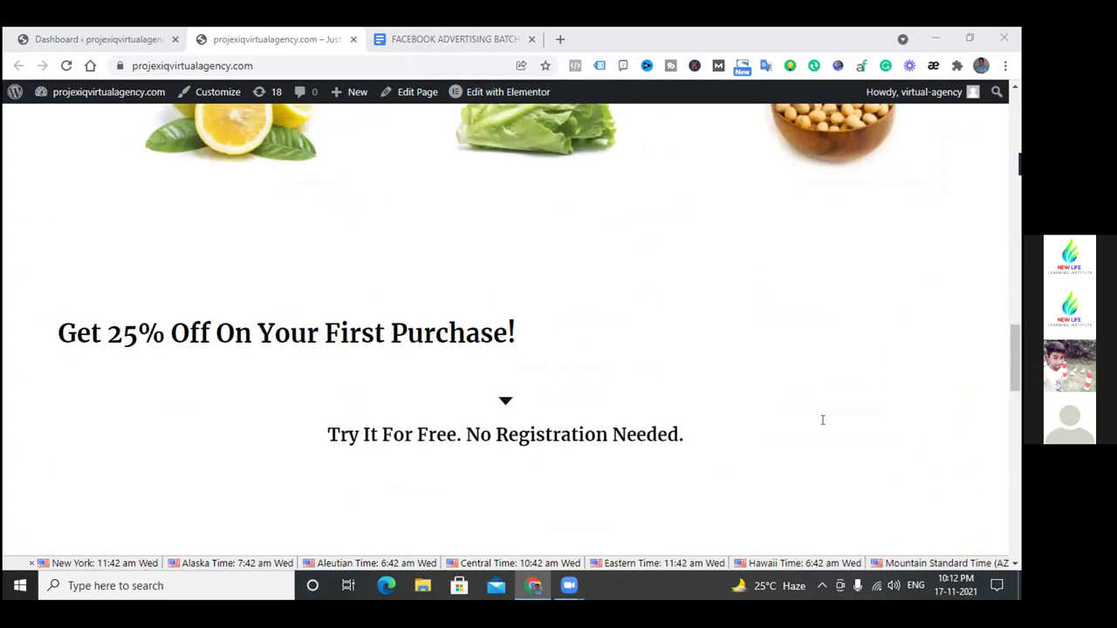
pyautogui.scroll(10, 822, 420)
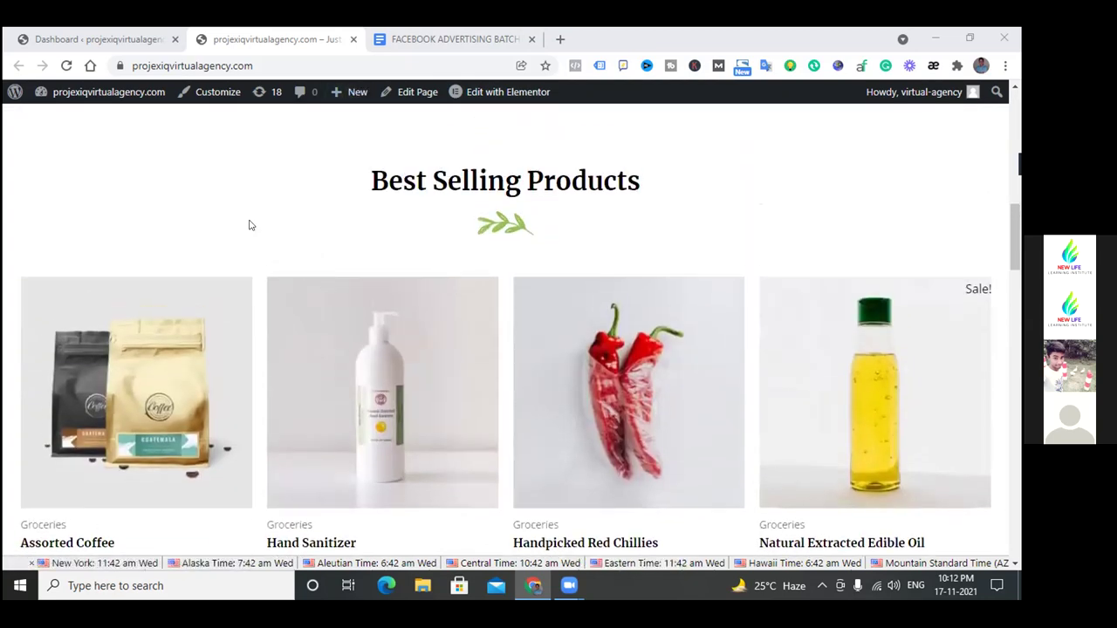
pyautogui.scroll(-3, 250, 224)
pyautogui.scroll(3, 253, 235)
pyautogui.scroll(-2, 259, 323)
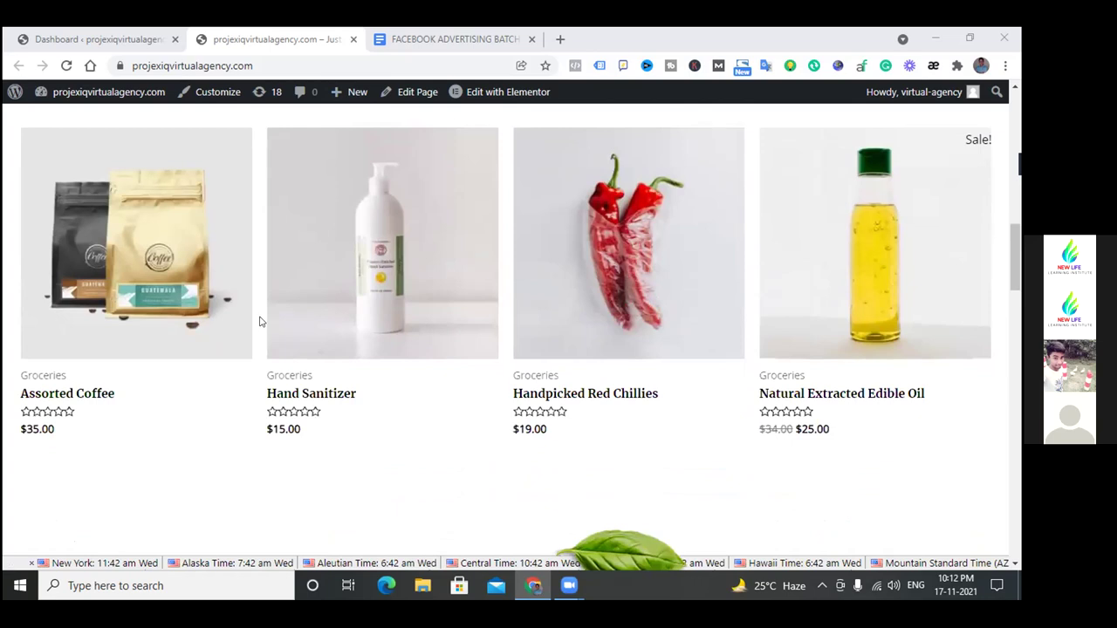
pyautogui.scroll(2, 259, 323)
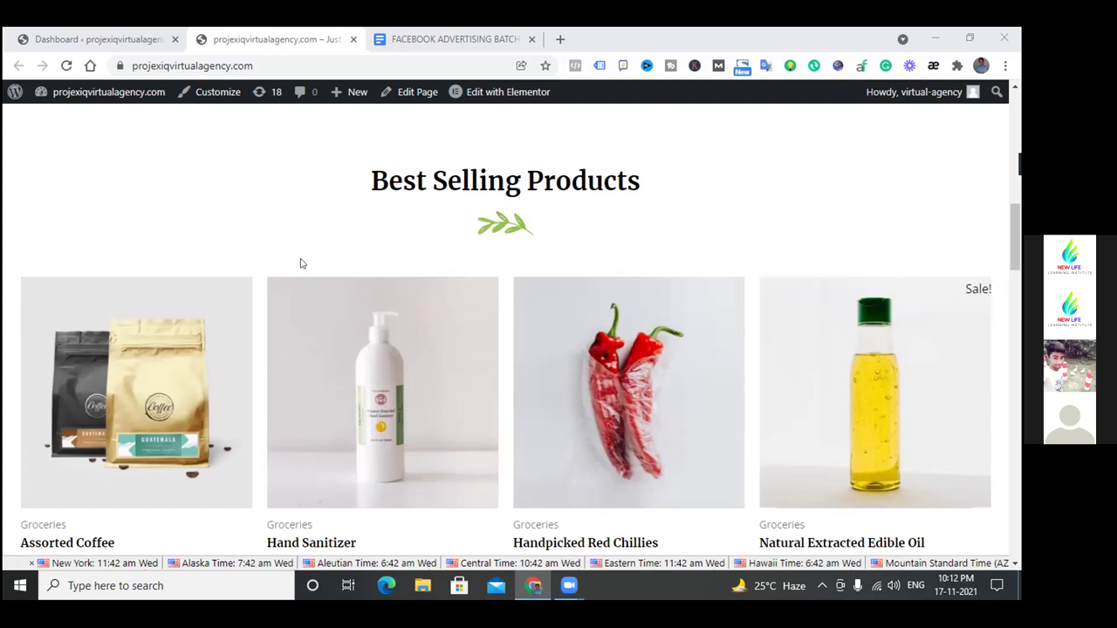
pyautogui.scroll(-3, 571, 314)
pyautogui.scroll(2, 571, 314)
pyautogui.scroll(-2, 571, 314)
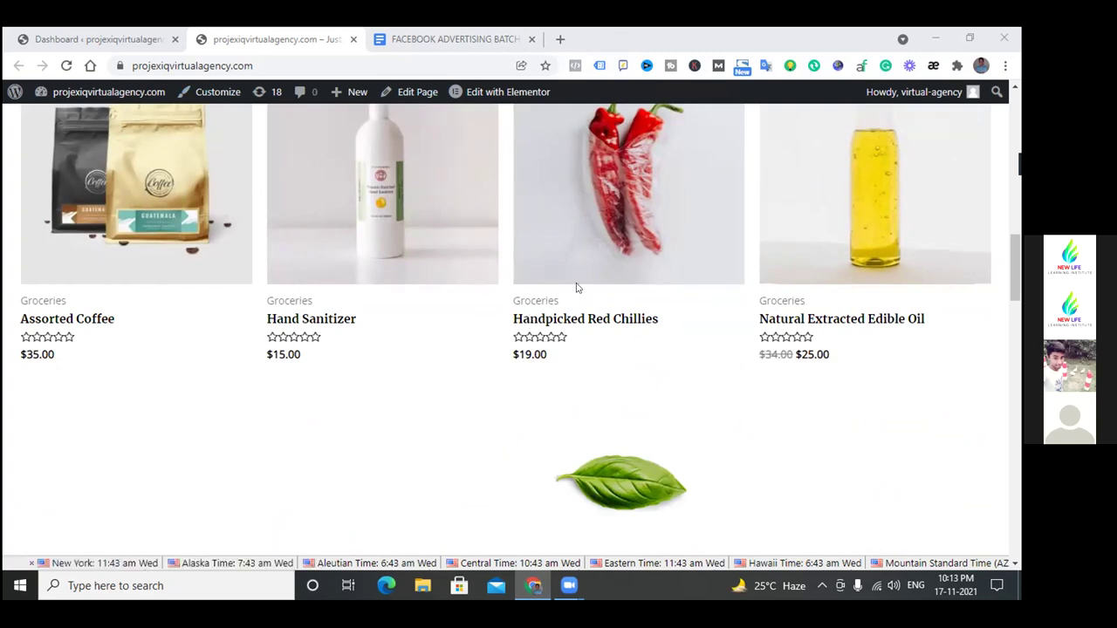
# Review the homepage from the hero banner through the product categories and Trending Products to Customers Reviews, and return to its beginning.
pyautogui.scroll(10, 576, 288)
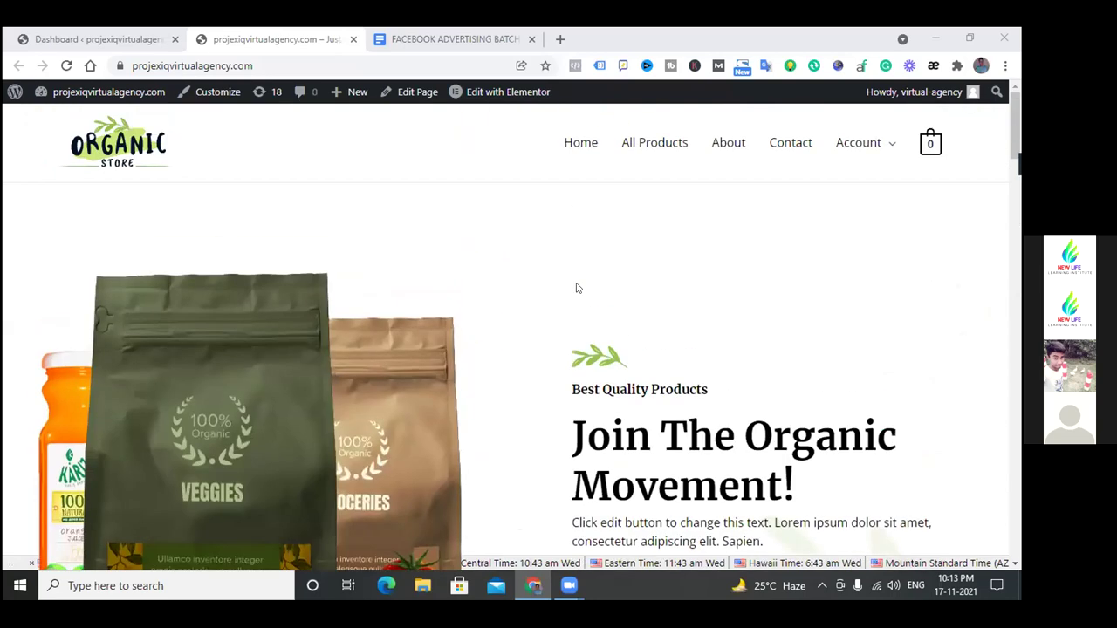
pyautogui.scroll(-8, 576, 288)
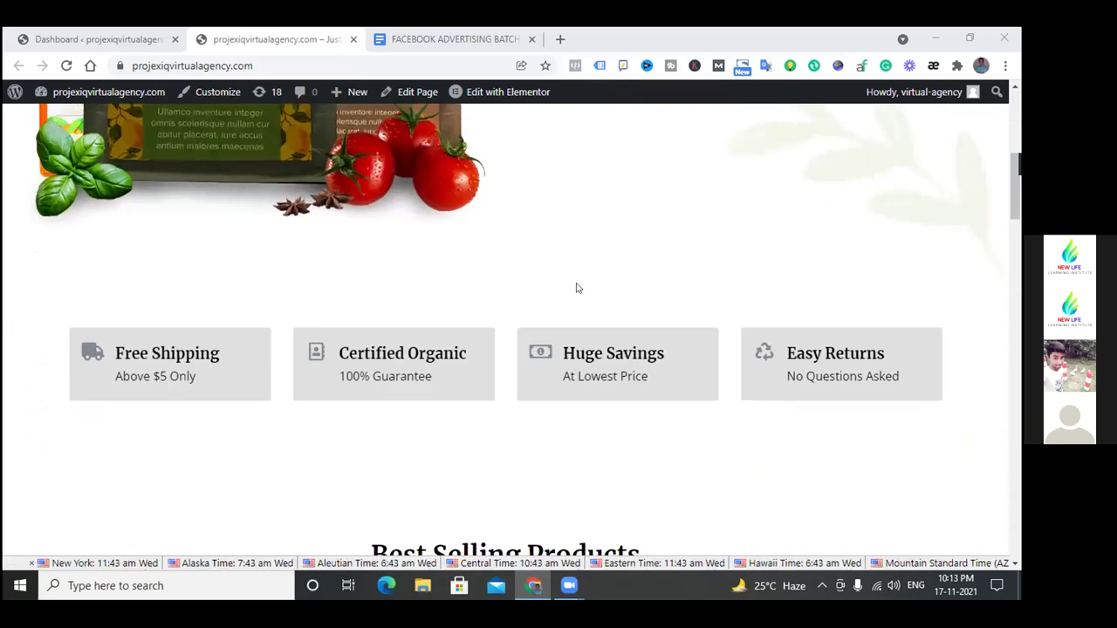
pyautogui.scroll(-2, 576, 288)
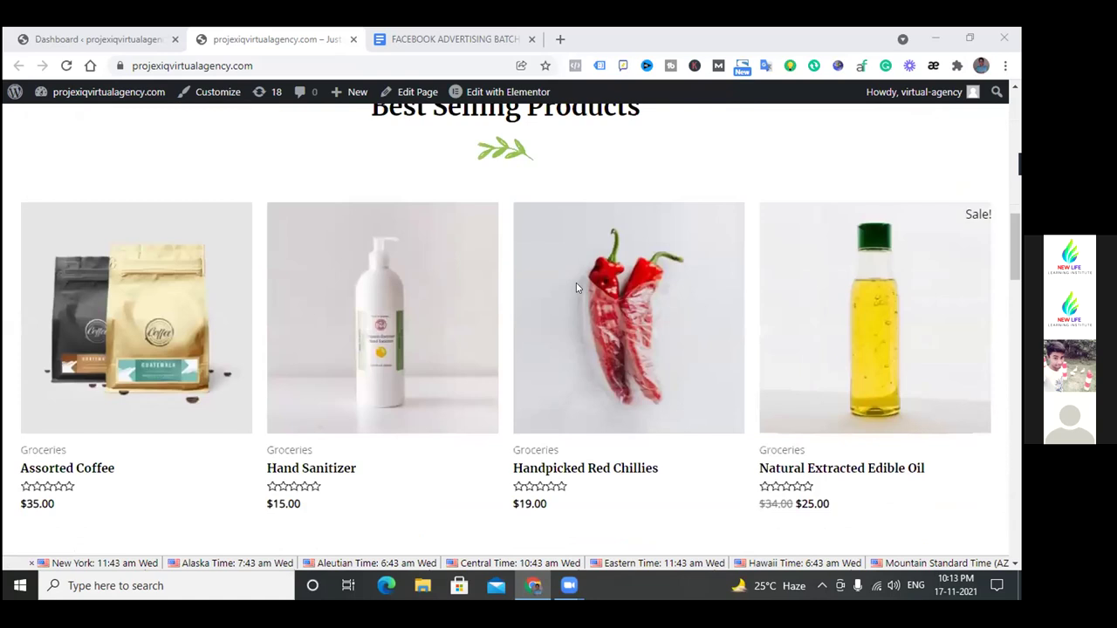
pyautogui.scroll(-2, 576, 284)
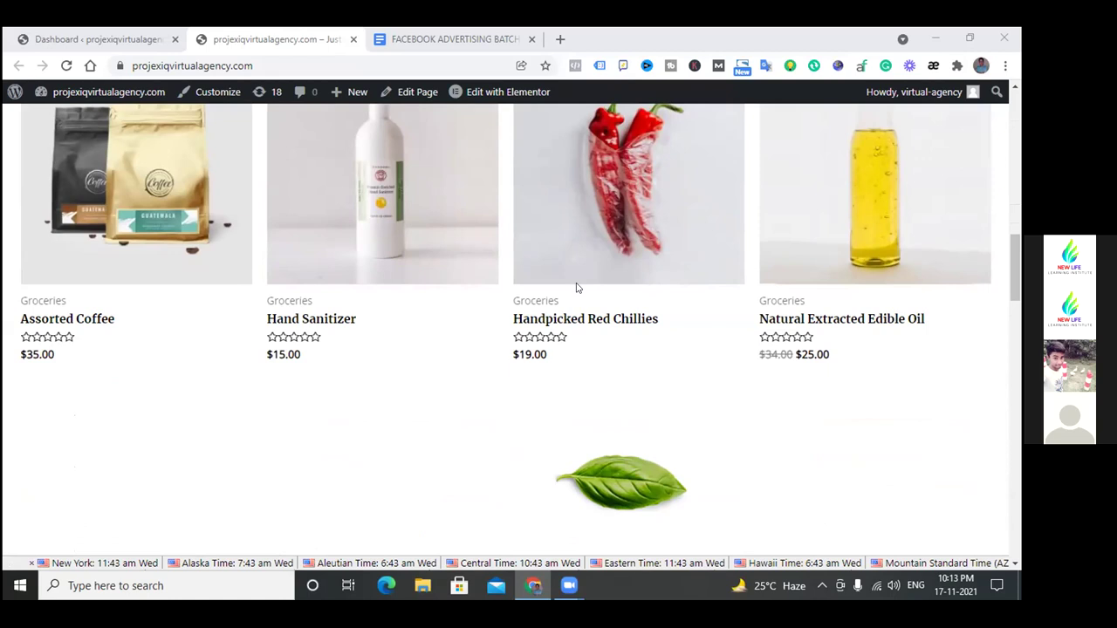
pyautogui.scroll(-3, 576, 288)
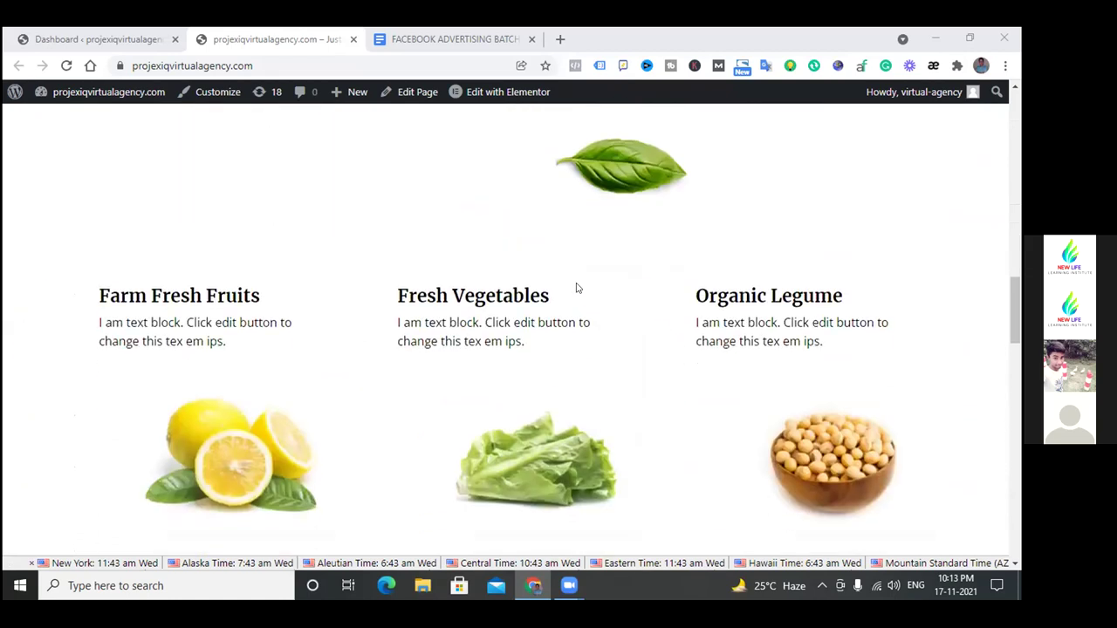
pyautogui.scroll(-2, 576, 288)
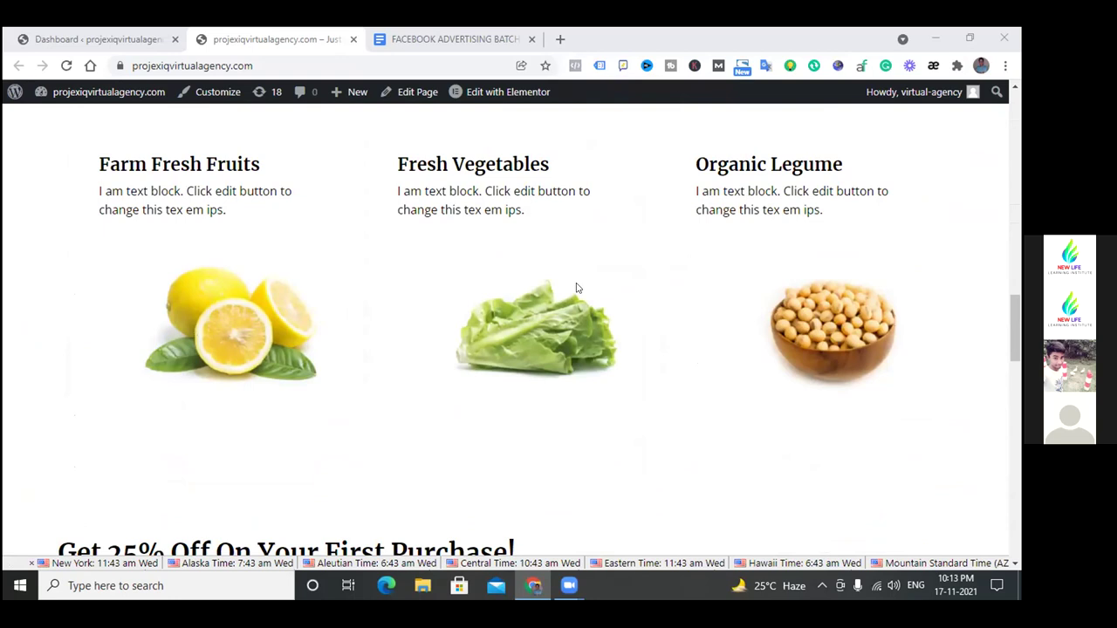
pyautogui.scroll(-3, 576, 288)
pyautogui.scroll(-3, 576, 287)
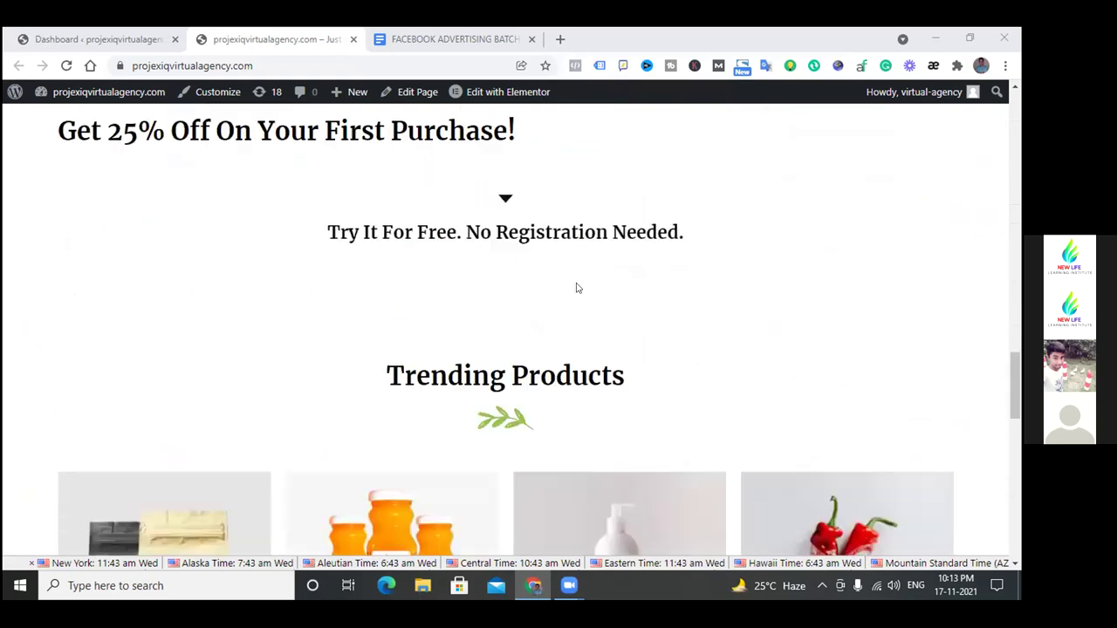
pyautogui.scroll(-3, 576, 288)
pyautogui.scroll(-3, 576, 288)
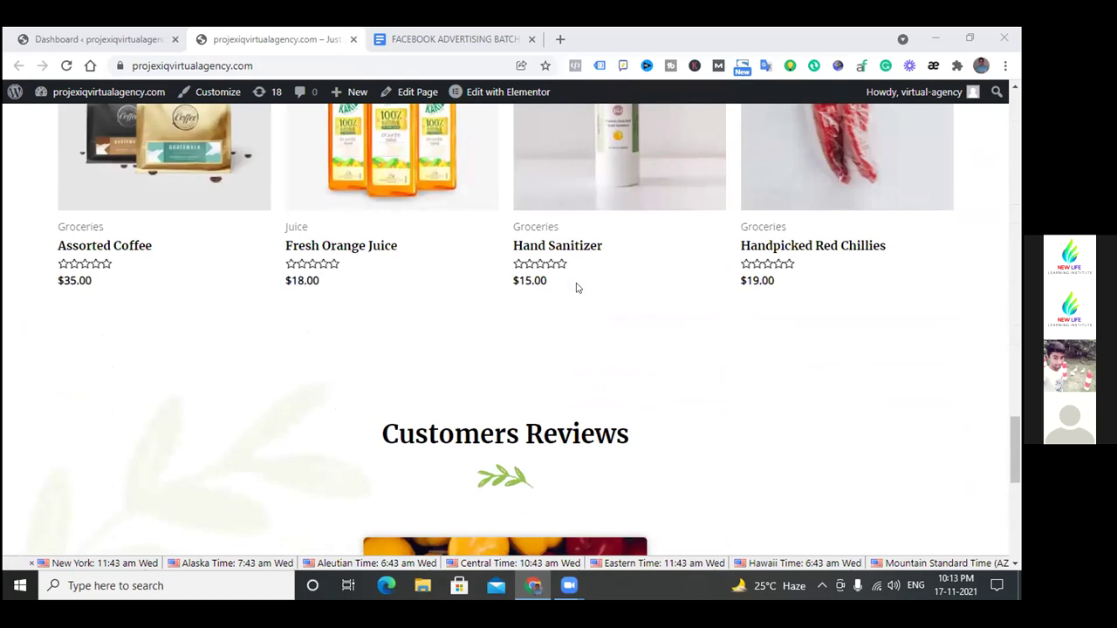
pyautogui.scroll(9, 576, 288)
pyautogui.scroll(10, 576, 288)
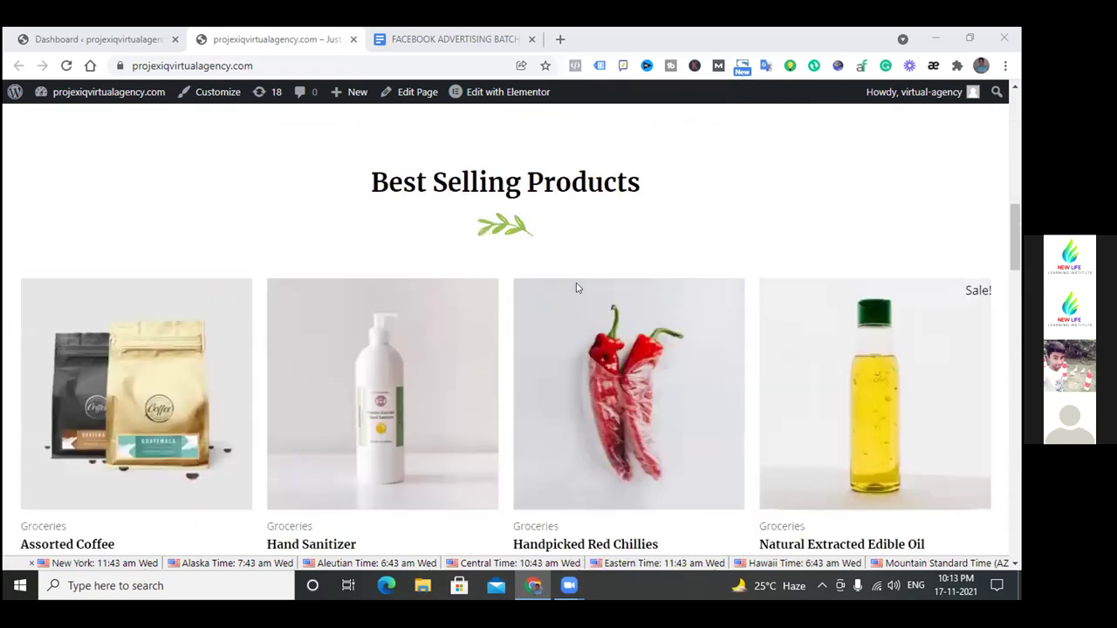
pyautogui.scroll(8, 576, 288)
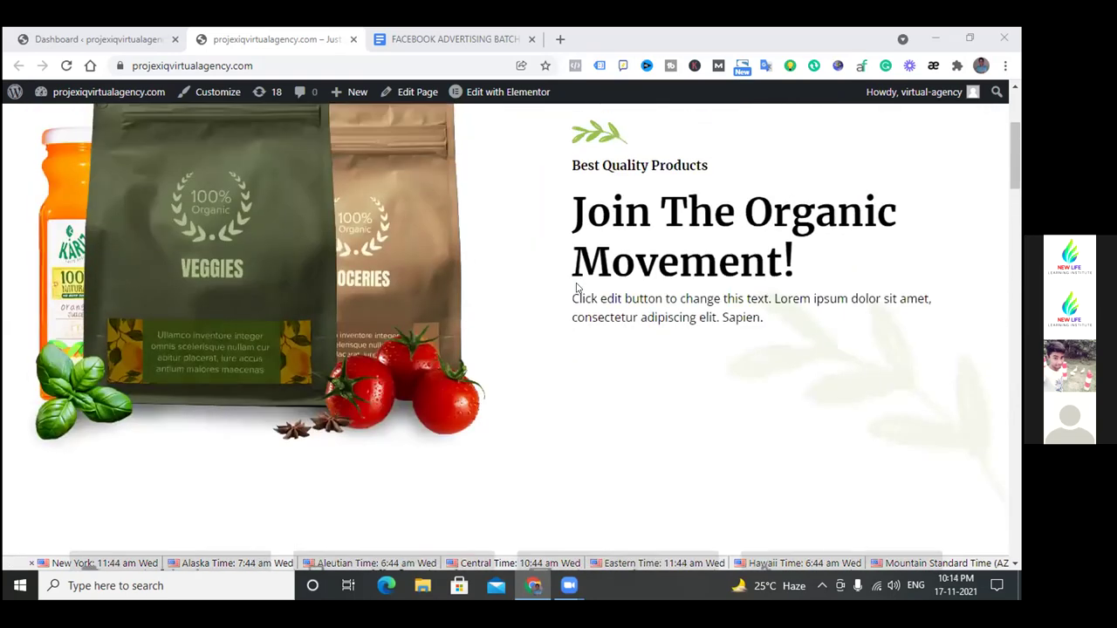
pyautogui.scroll(3, 576, 288)
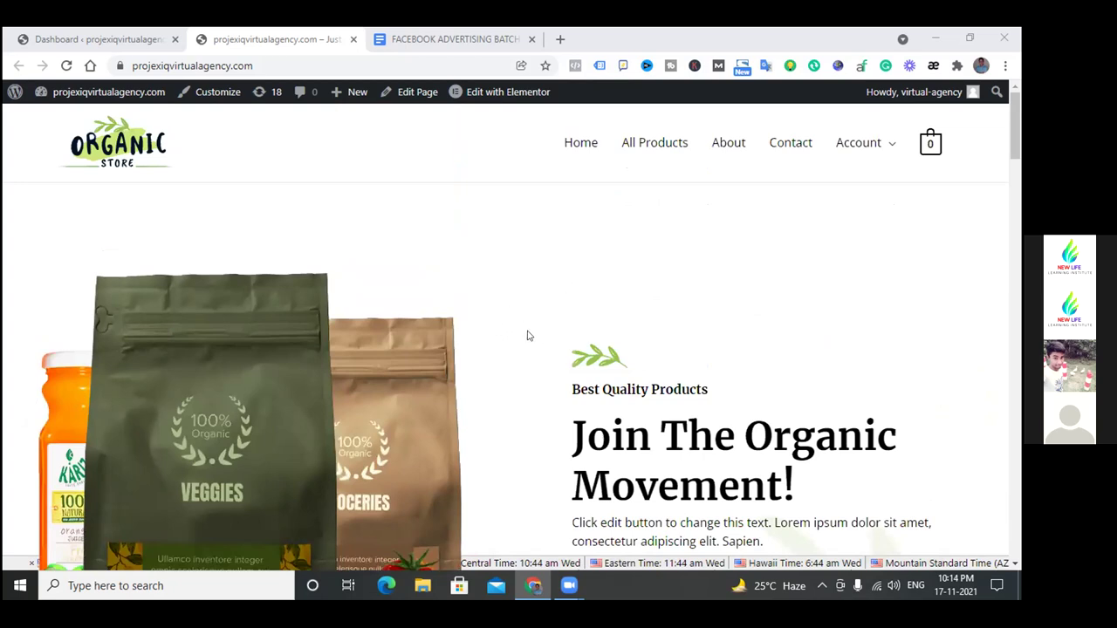
# Examine the hero banner, the four service highlights and the Best Selling Products prices on the store homepage again.
pyautogui.scroll(-4, 527, 331)
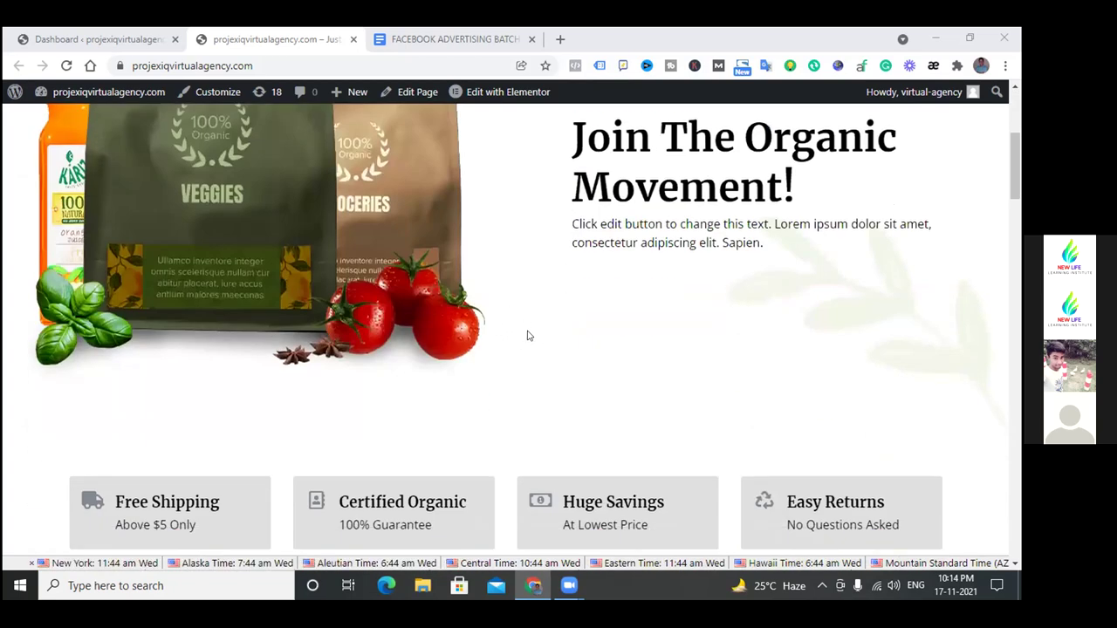
pyautogui.scroll(-1, 527, 335)
pyautogui.scroll(-3, 527, 335)
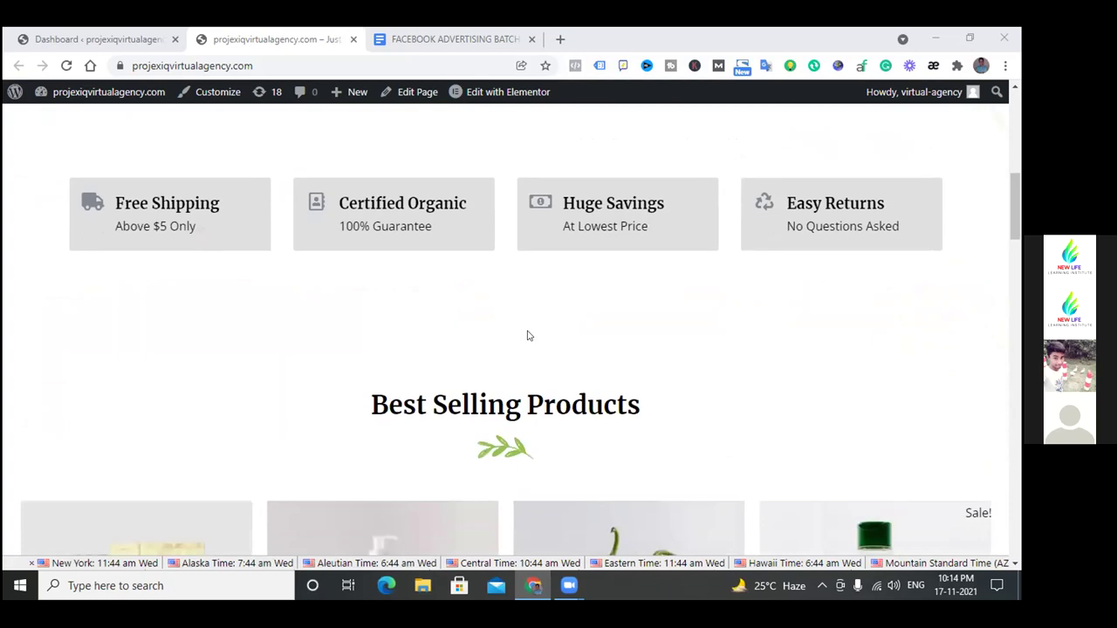
pyautogui.scroll(-3, 527, 335)
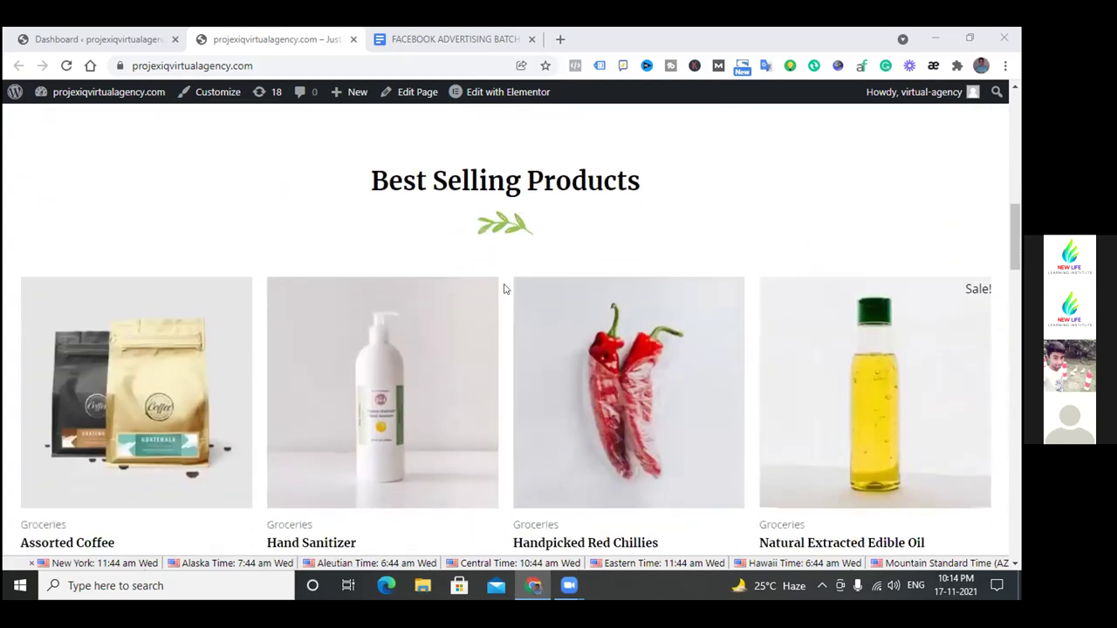
pyautogui.scroll(-3, 500, 311)
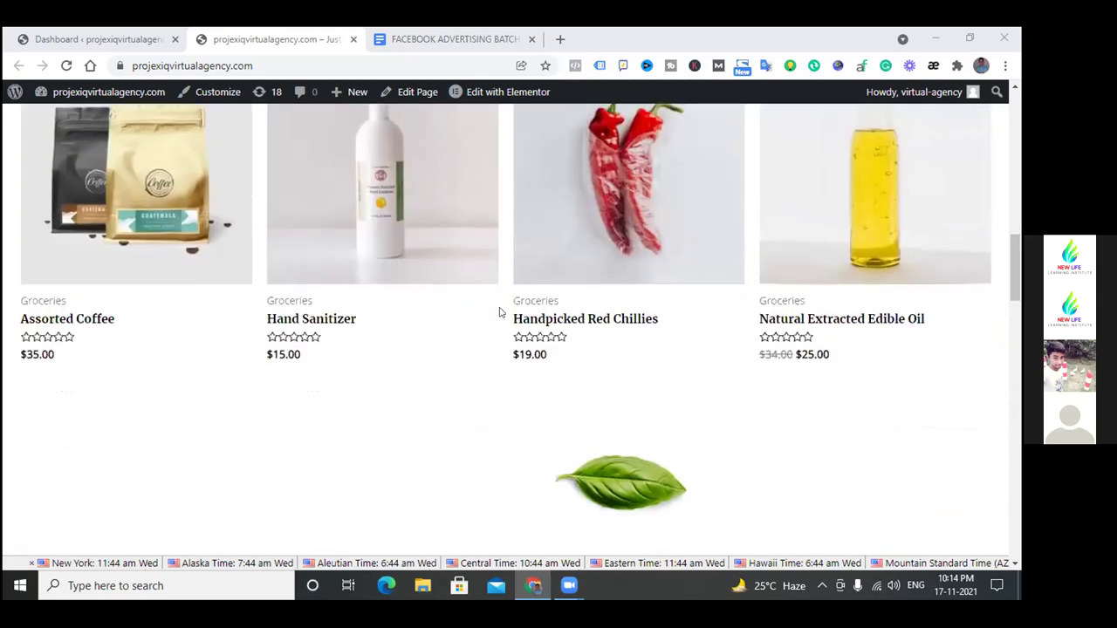
pyautogui.scroll(4, 500, 311)
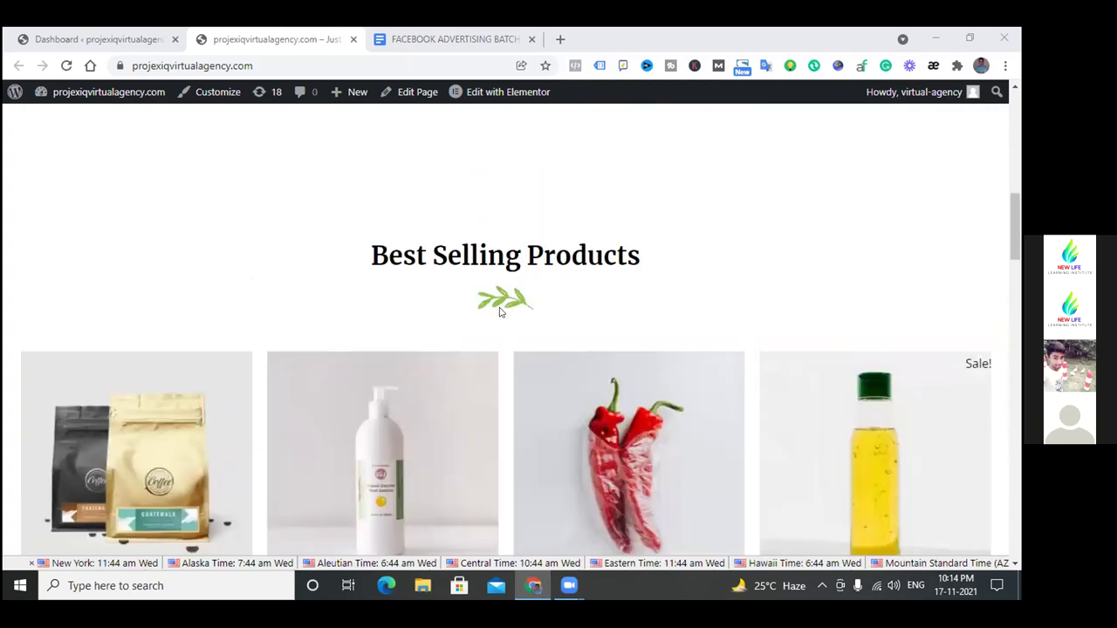
pyautogui.scroll(-3, 500, 311)
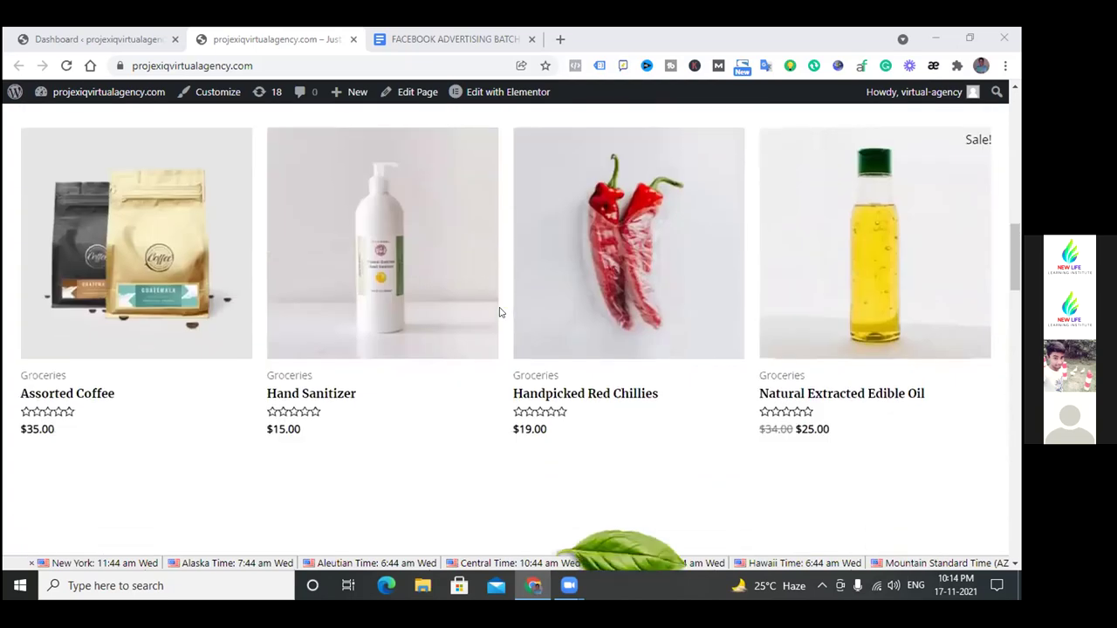
pyautogui.scroll(4, 501, 311)
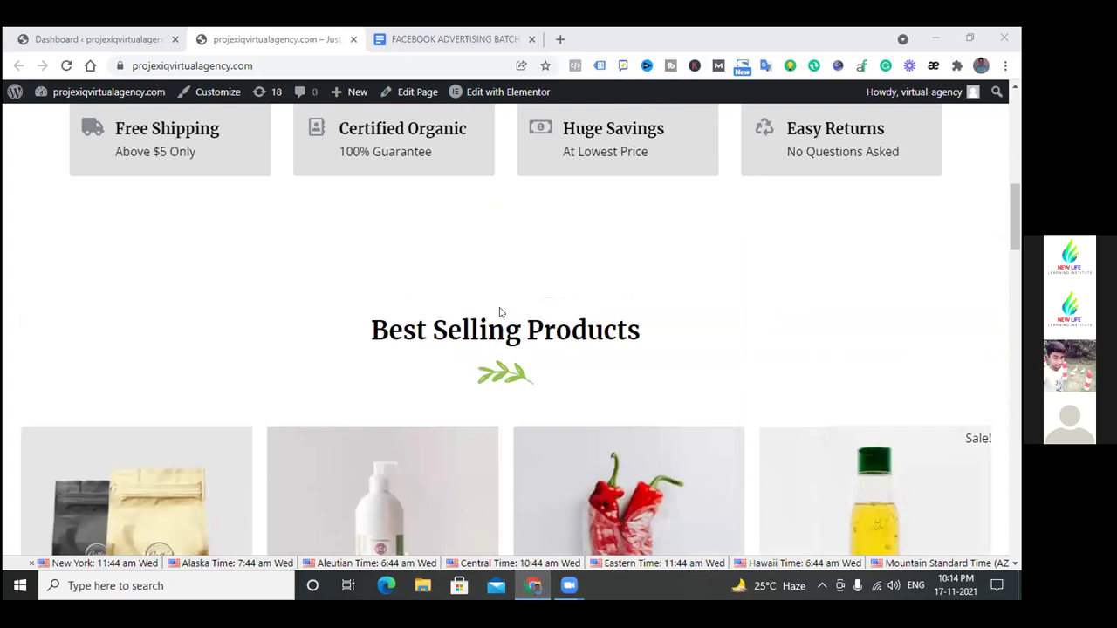
pyautogui.scroll(-2, 500, 312)
pyautogui.scroll(9, 500, 312)
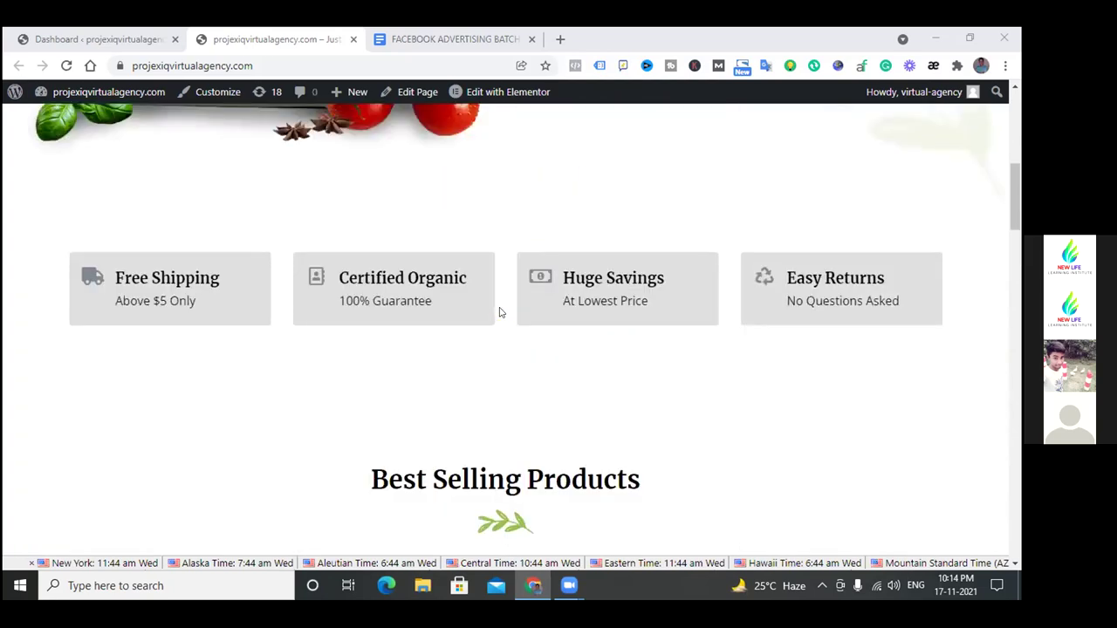
pyautogui.scroll(2, 500, 312)
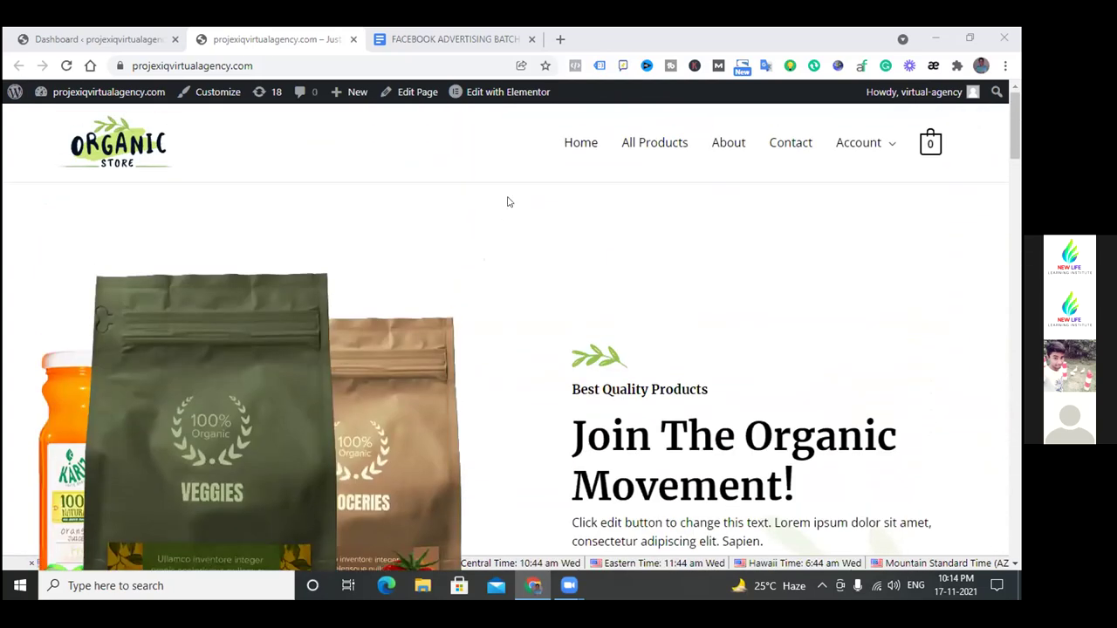
pyautogui.scroll(-3, 482, 446)
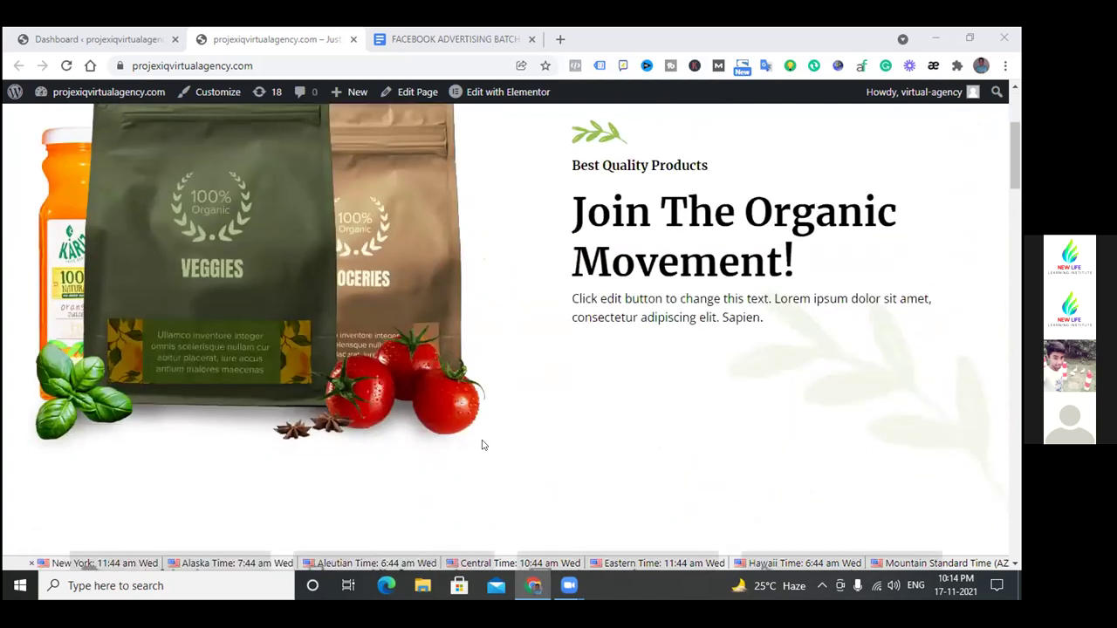
pyautogui.scroll(-7, 483, 445)
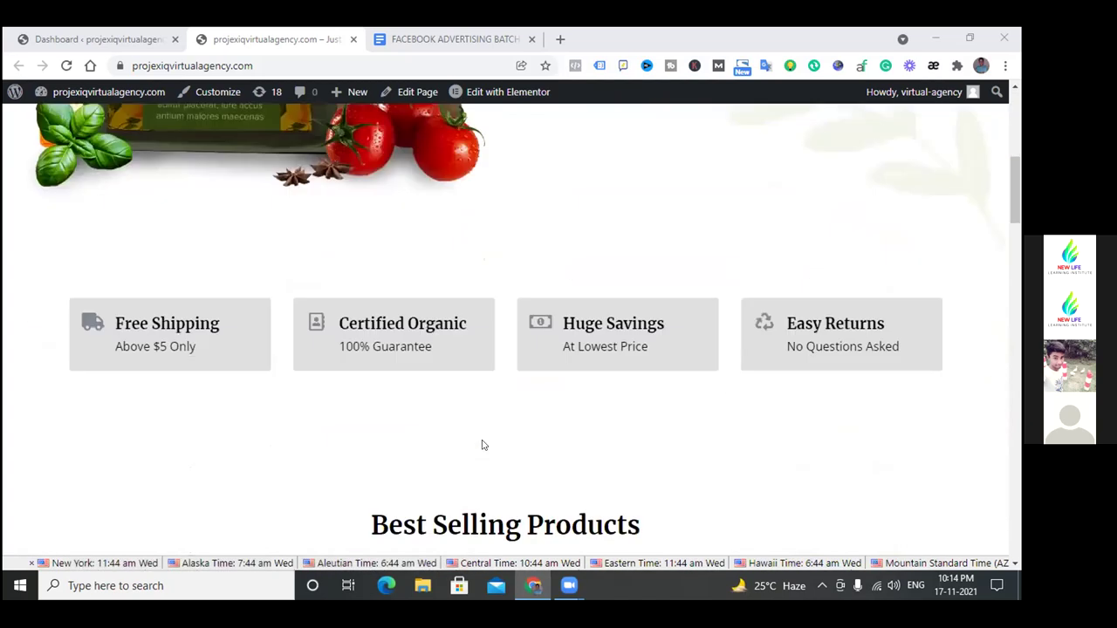
pyautogui.scroll(-4, 483, 445)
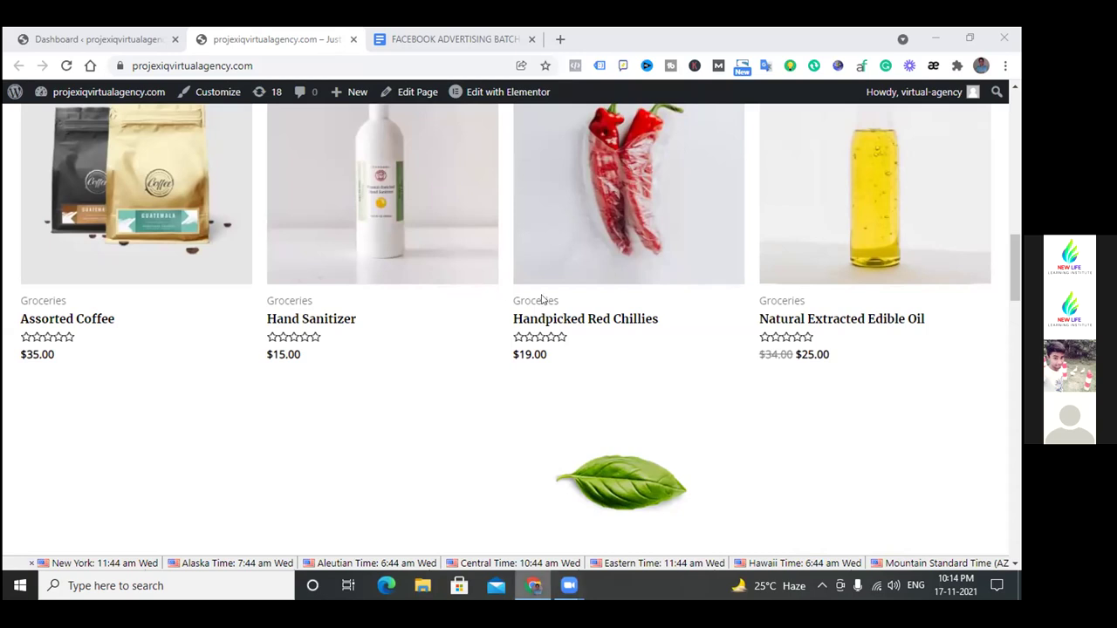
# Switch to the FACEBOOK ADVERTISING BATCH-7 document and check the Facebook Pixel topics in the course outline.
pyautogui.click(458, 39)
pyautogui.scroll(-2, 511, 356)
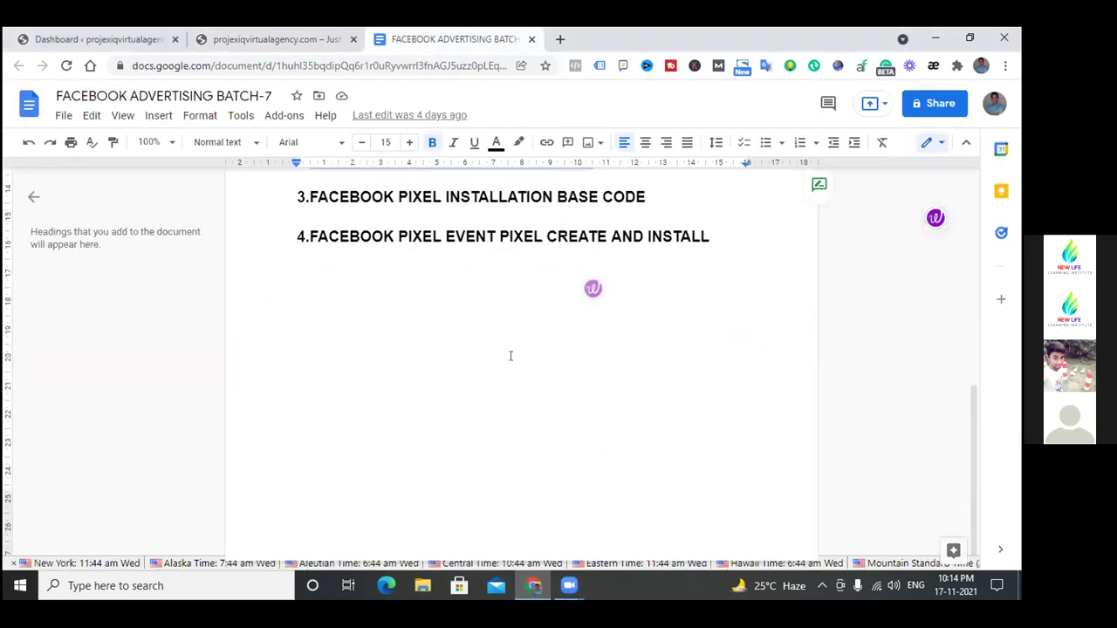
pyautogui.scroll(1, 512, 384)
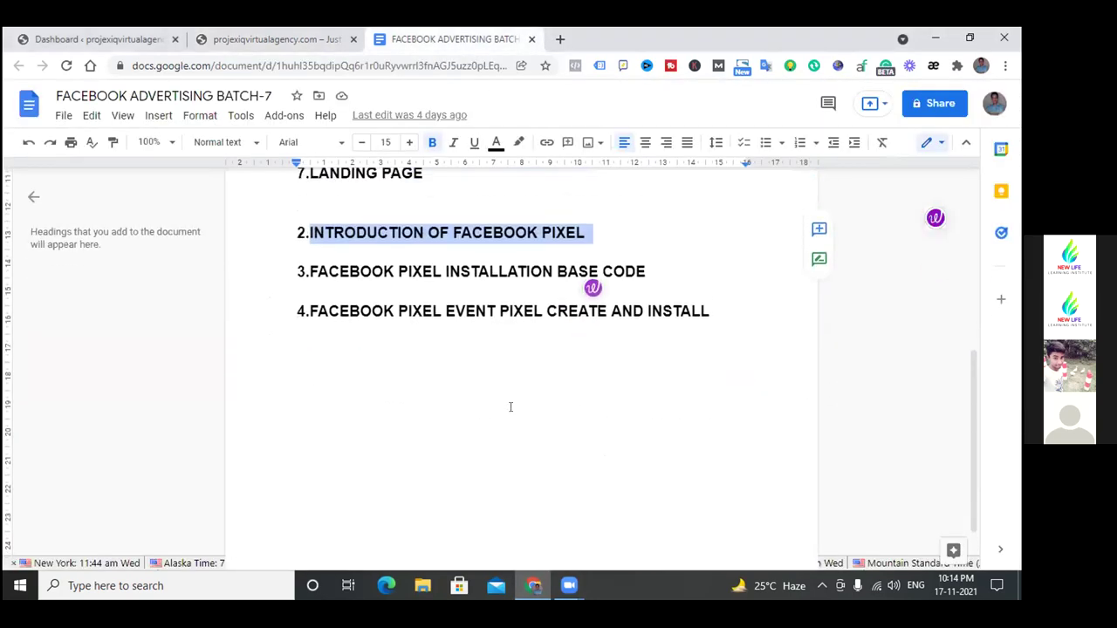
# Switch back to the Organic Store website and show the homepage's hero banner.
pyautogui.click(271, 42)
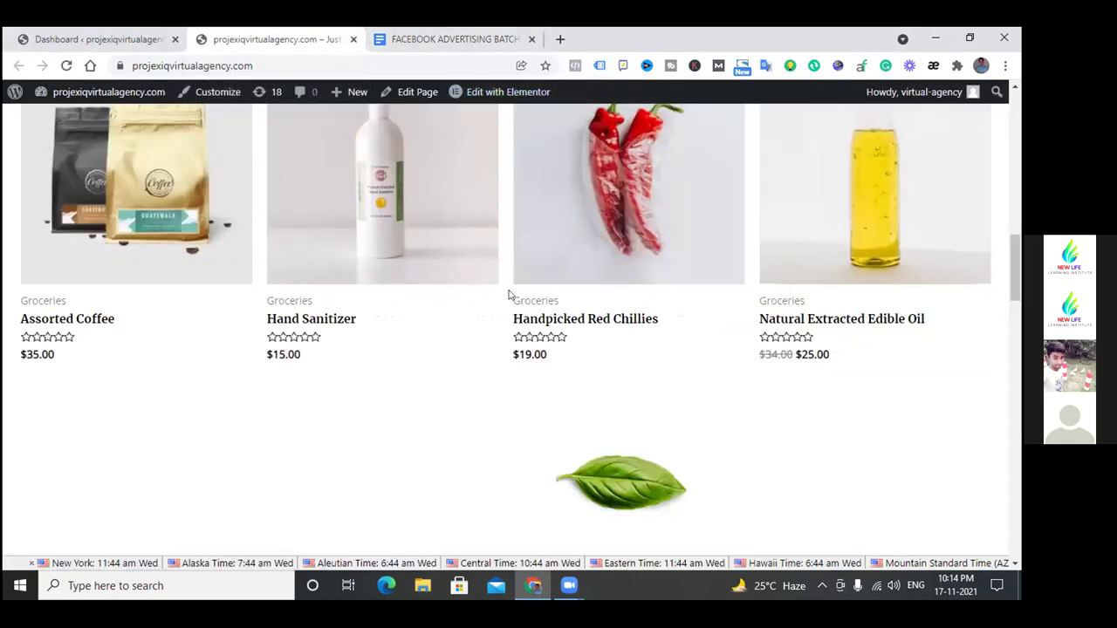
pyautogui.scroll(10, 508, 295)
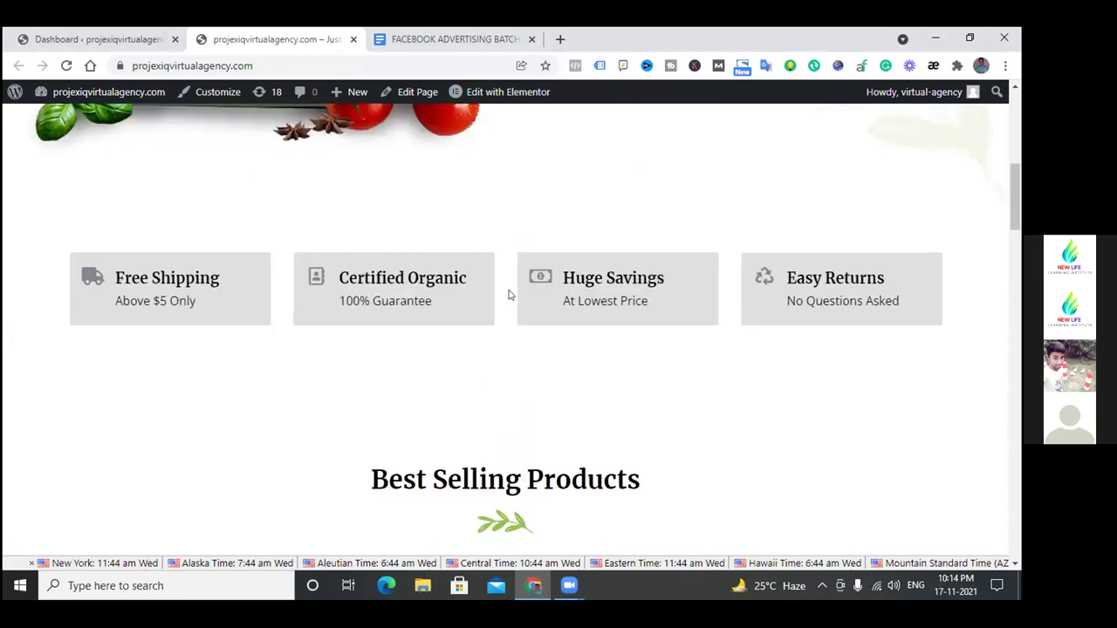
pyautogui.scroll(3, 511, 295)
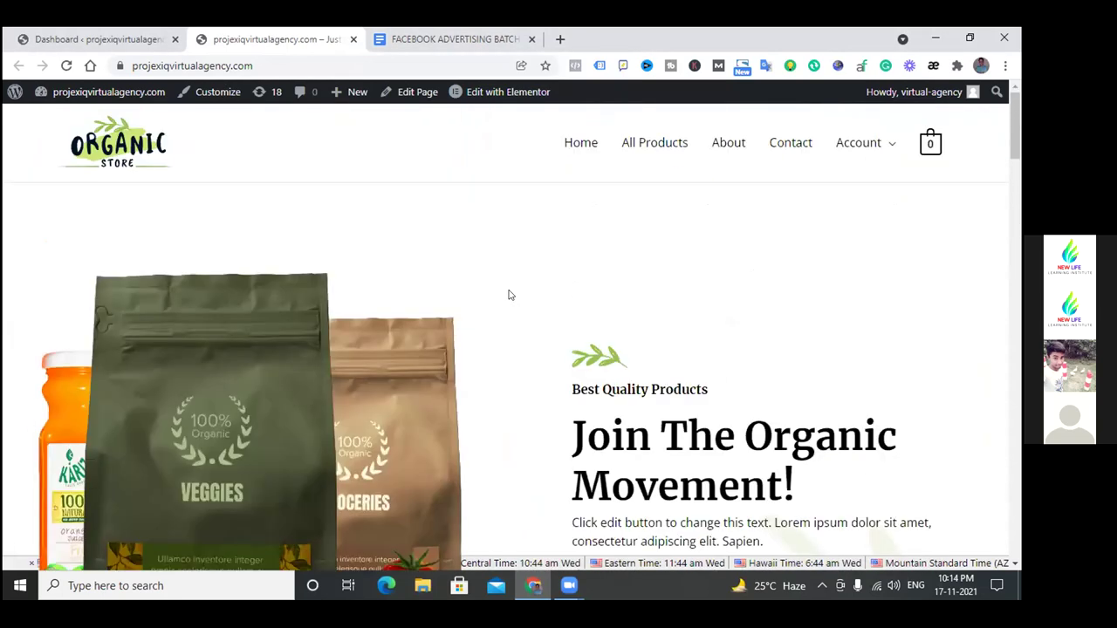
# Examine the products and prices in the homepage's Best Selling Products section and return to the hero banner.
pyautogui.scroll(-10, 510, 295)
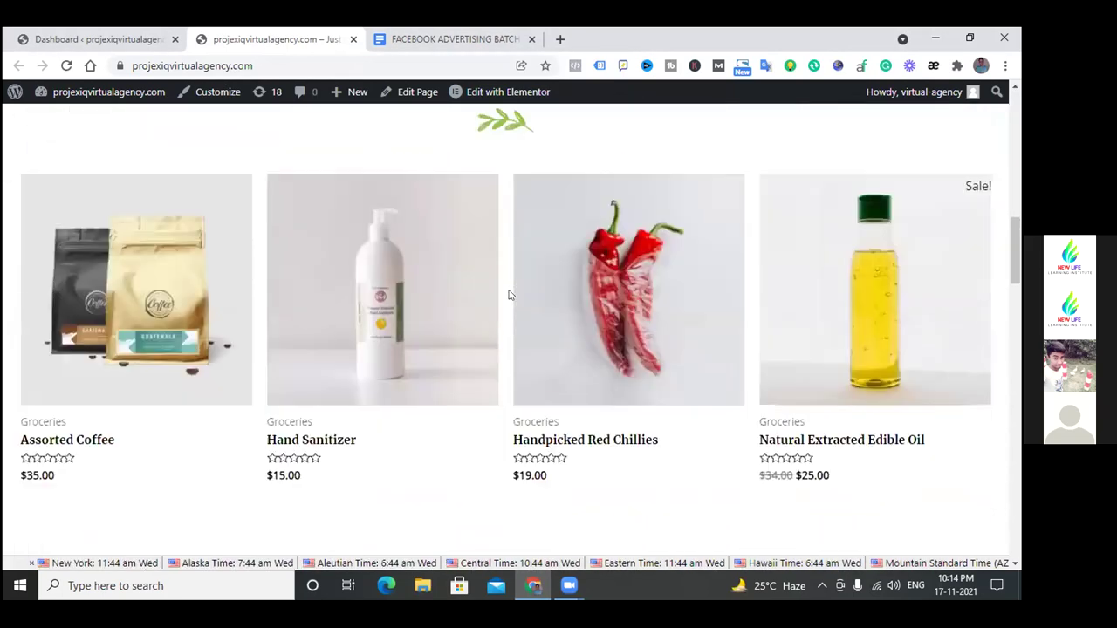
pyautogui.scroll(3, 510, 295)
pyautogui.scroll(-2, 510, 295)
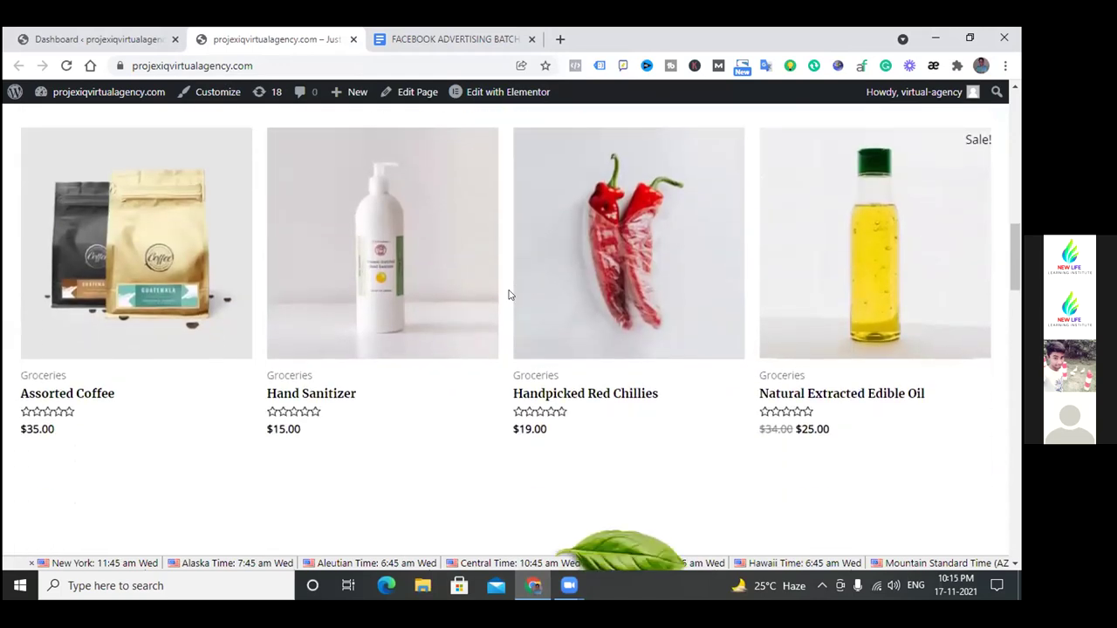
pyautogui.scroll(1, 510, 295)
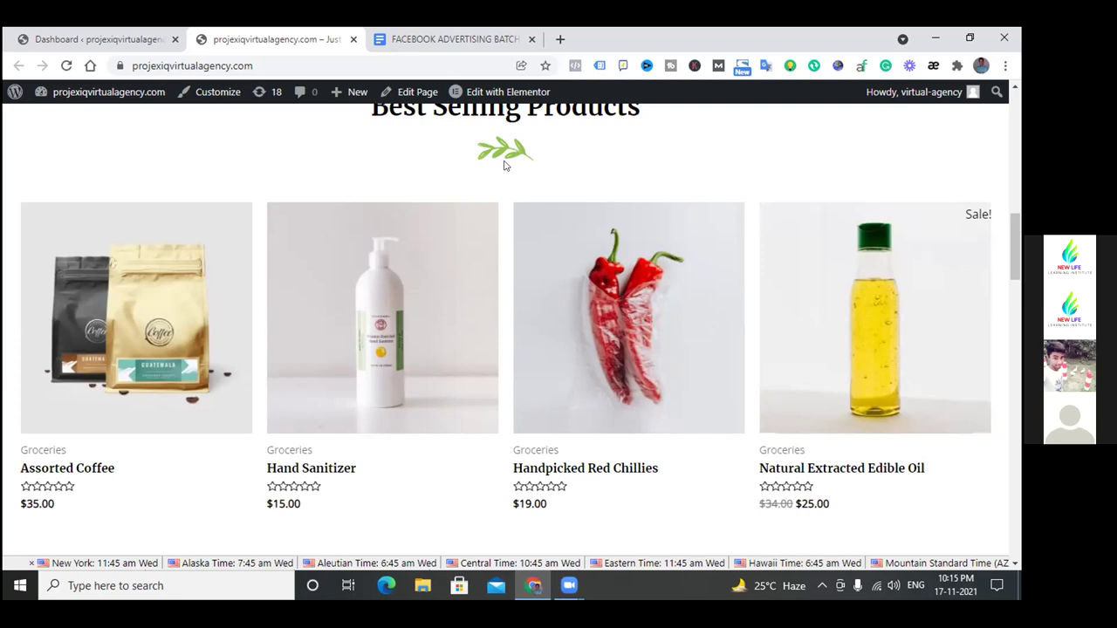
pyautogui.scroll(10, 504, 165)
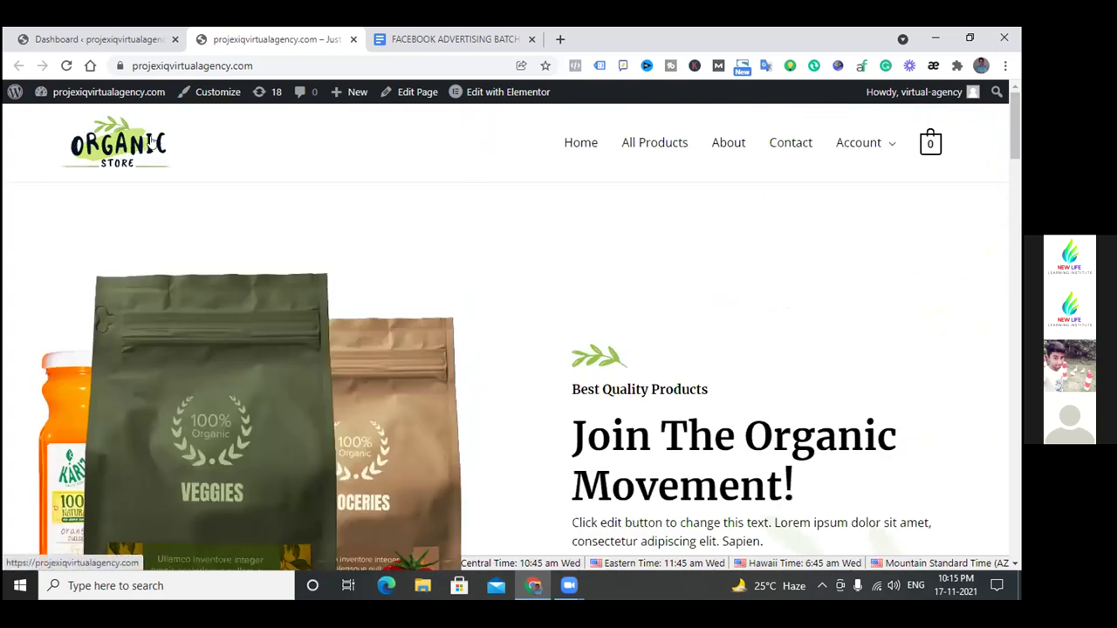
pyautogui.scroll(-2, 306, 259)
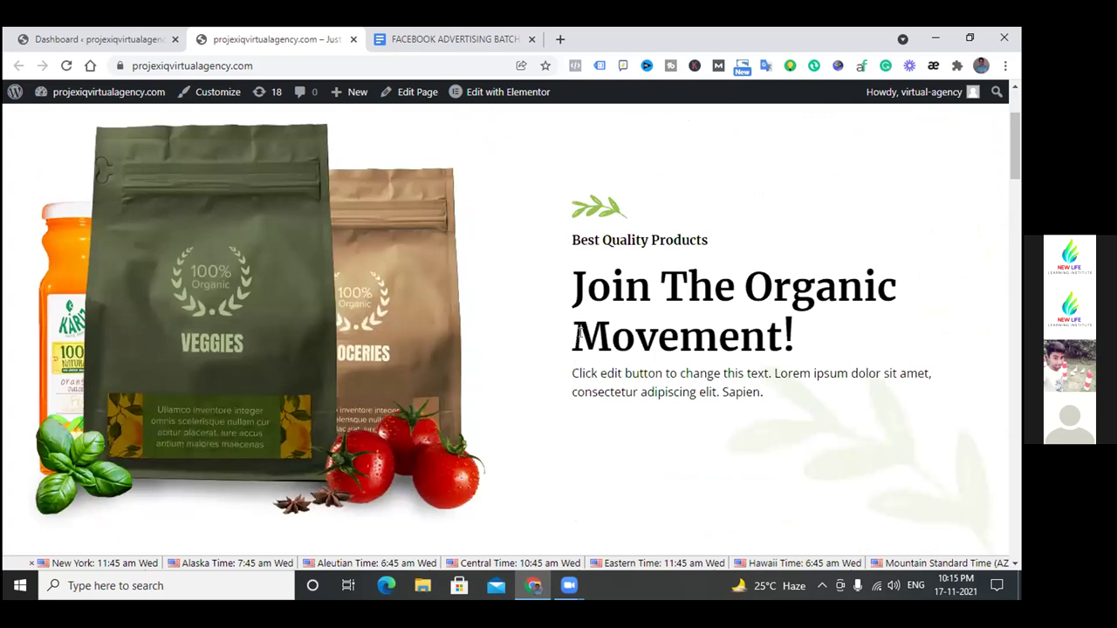
pyautogui.scroll(2, 579, 331)
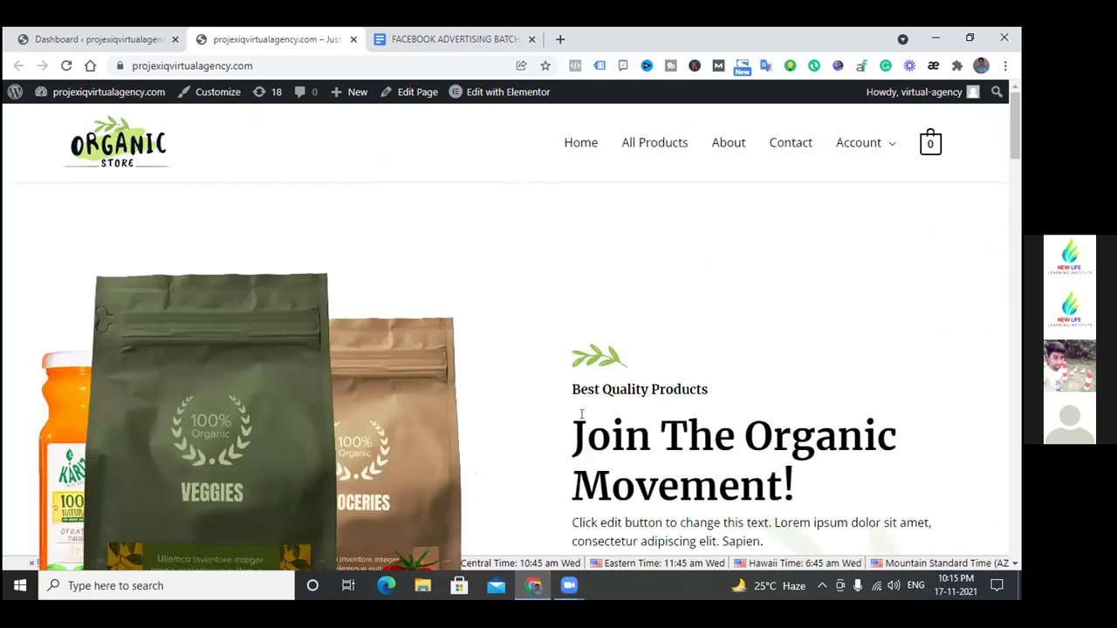
# Review Best Selling Products and the Farm Fresh Fruits, Fresh Vegetables and Organic Legume blocks, and return to the page header.
pyautogui.scroll(-2, 581, 413)
pyautogui.scroll(-10, 581, 414)
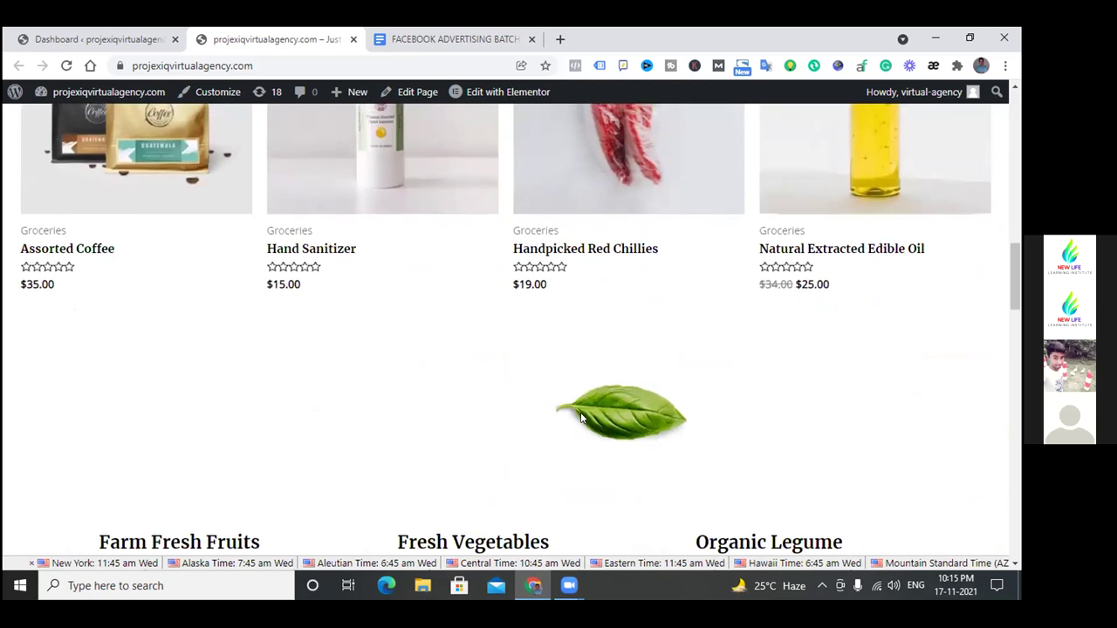
pyautogui.scroll(4, 510, 154)
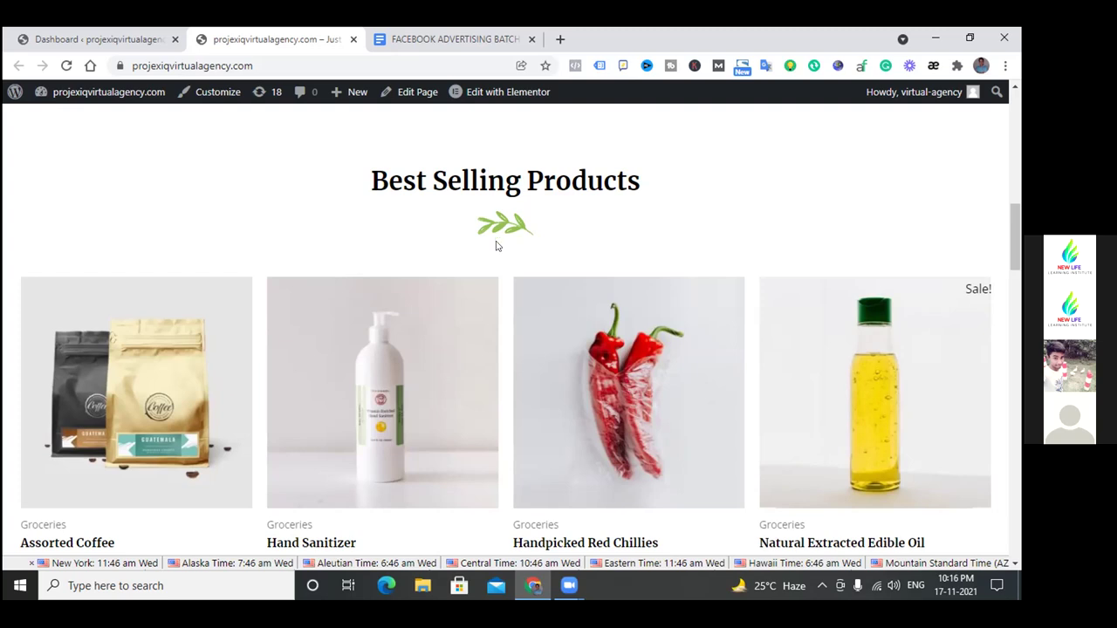
pyautogui.scroll(-1, 498, 244)
pyautogui.scroll(-2, 497, 241)
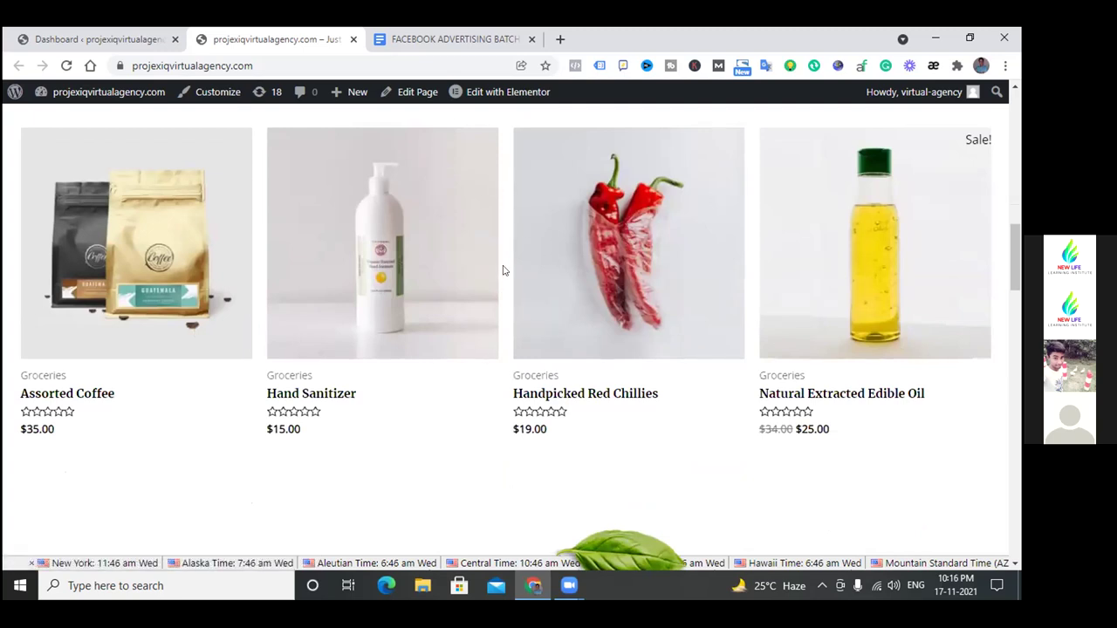
pyautogui.scroll(-6, 503, 271)
pyautogui.scroll(-3, 503, 270)
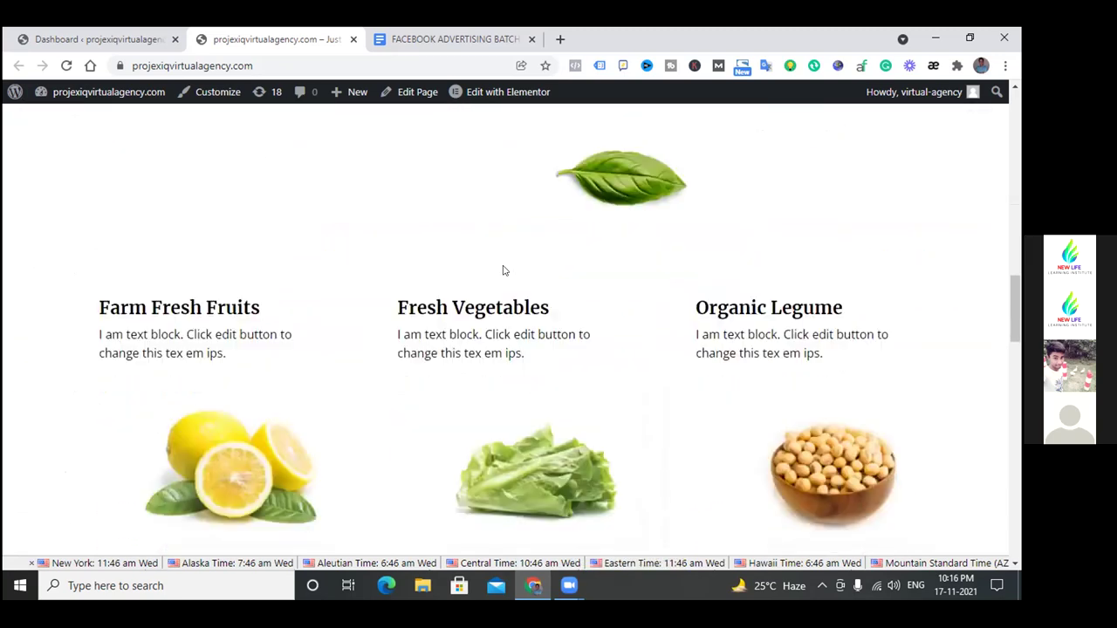
pyautogui.scroll(10, 503, 264)
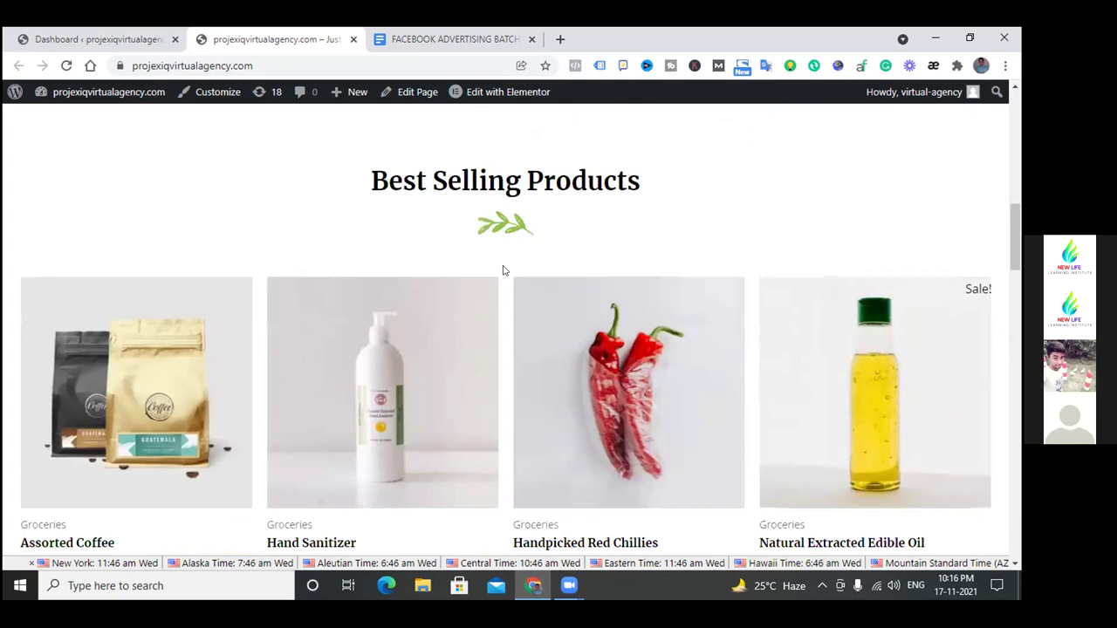
pyautogui.scroll(-3, 502, 271)
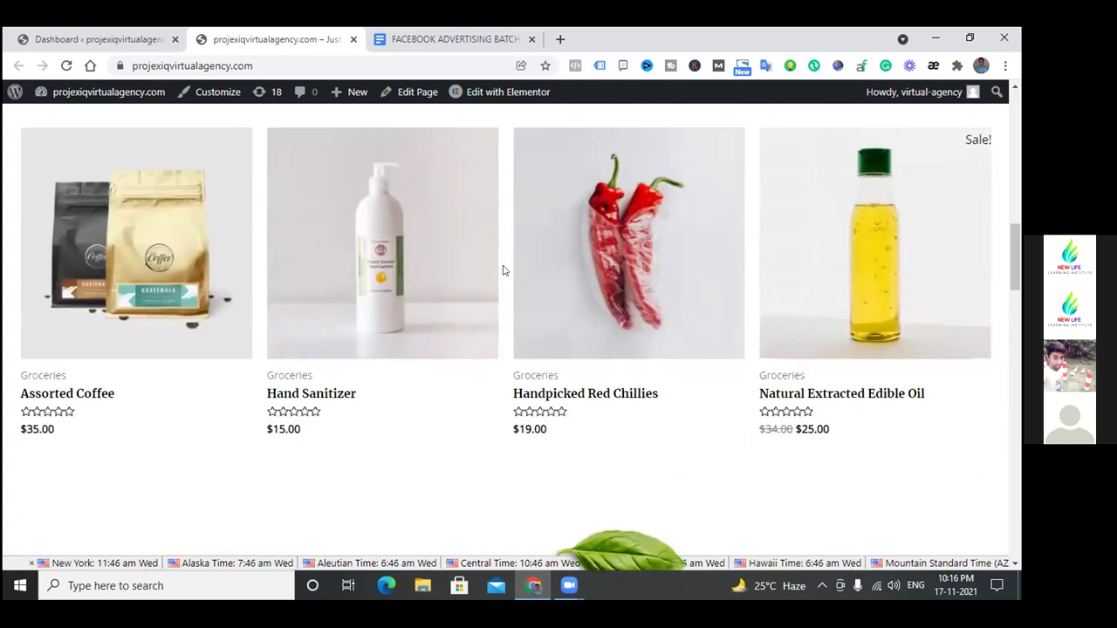
pyautogui.scroll(10, 503, 271)
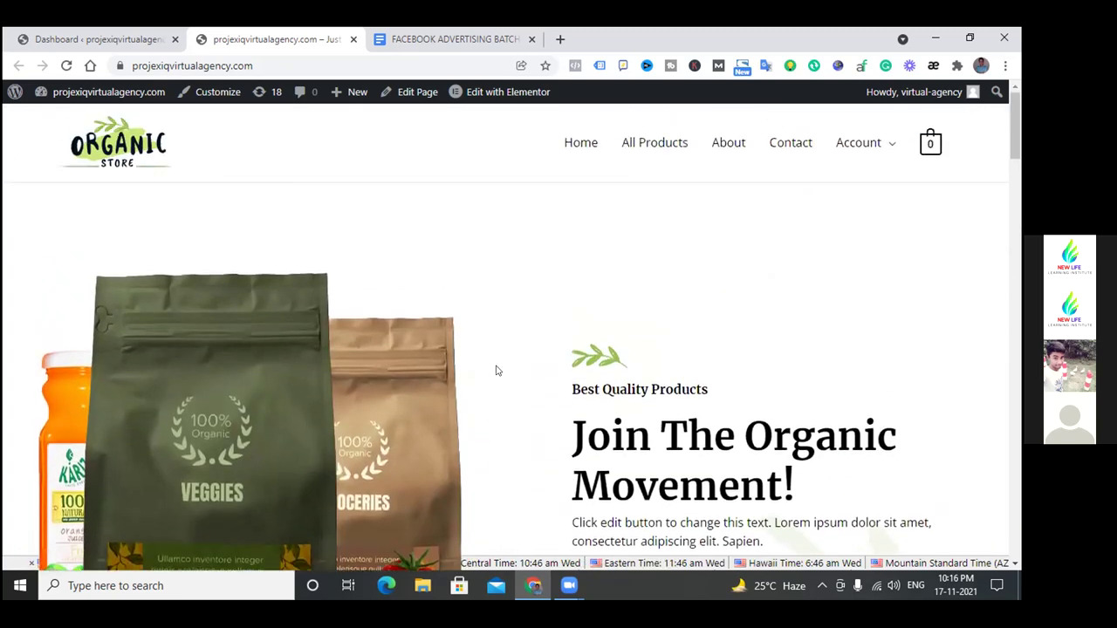
# Go over the hero banner, the four service highlights and the Best Selling Products heading as a visitor would.
pyautogui.scroll(-3, 425, 277)
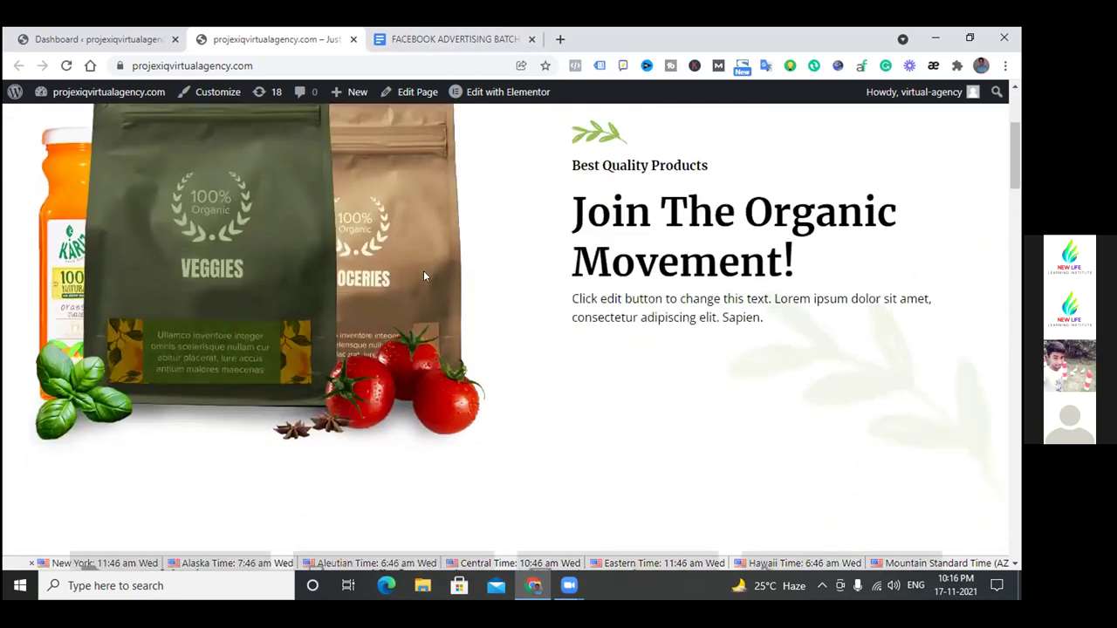
pyautogui.scroll(-5, 425, 276)
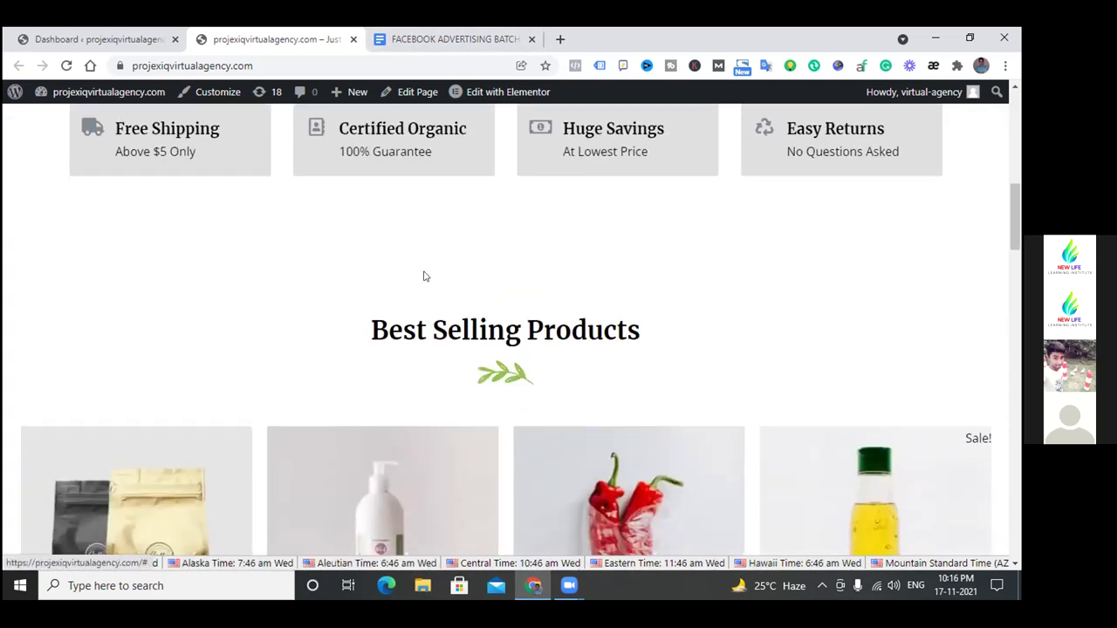
pyautogui.scroll(-2, 425, 277)
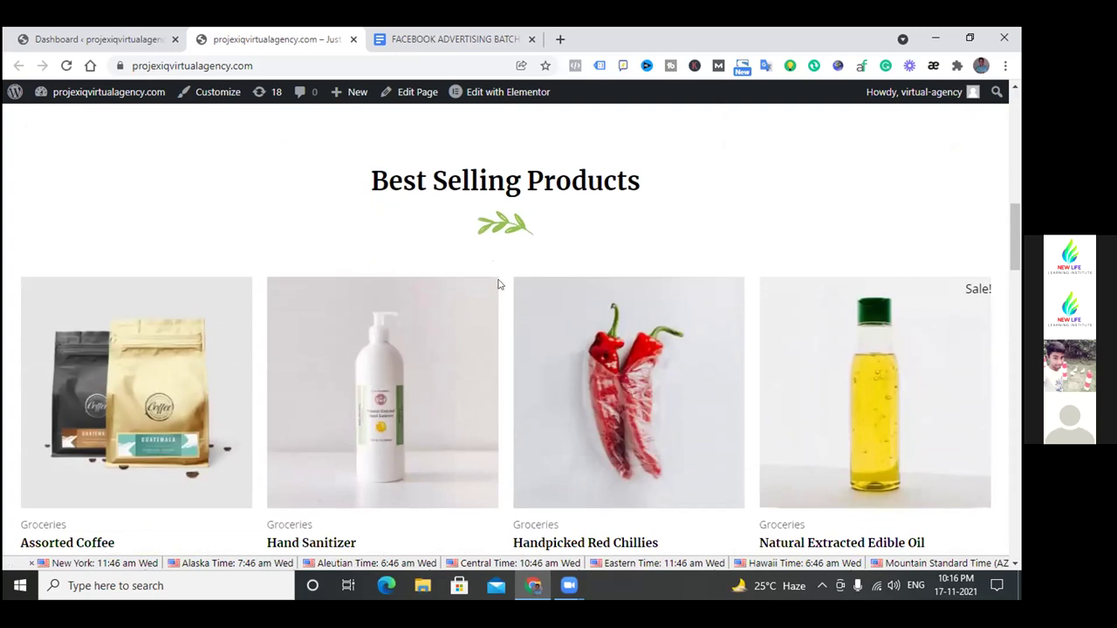
pyautogui.scroll(3, 499, 284)
pyautogui.scroll(-3, 499, 285)
pyautogui.scroll(6, 495, 217)
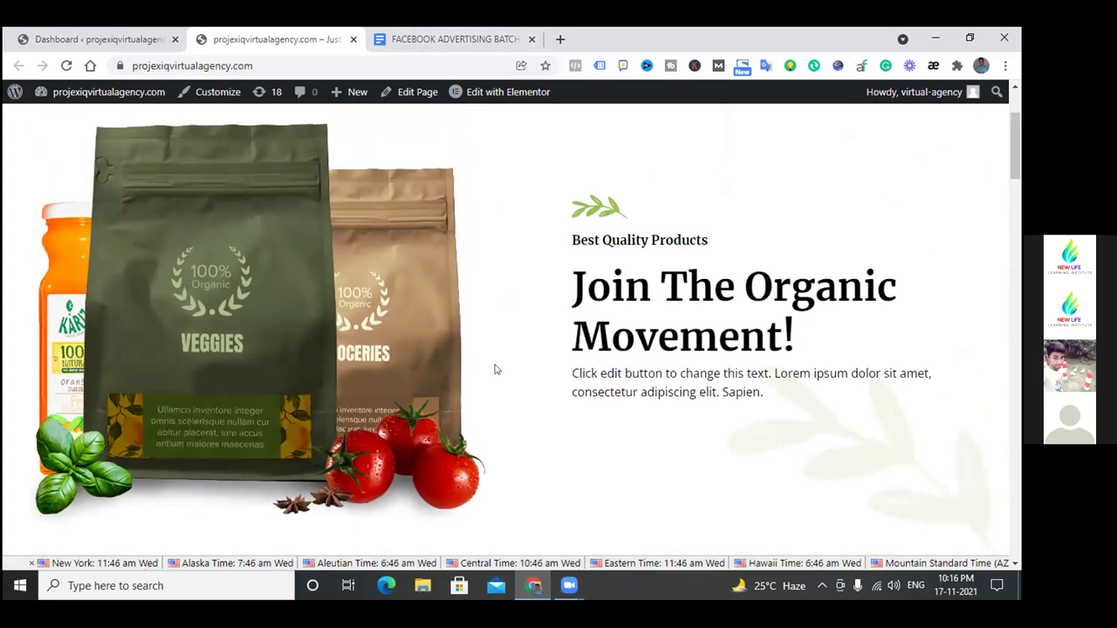
# Open the Assorted Coffee product from Best Selling Products and review its price, description and related products.
pyautogui.scroll(-10, 494, 369)
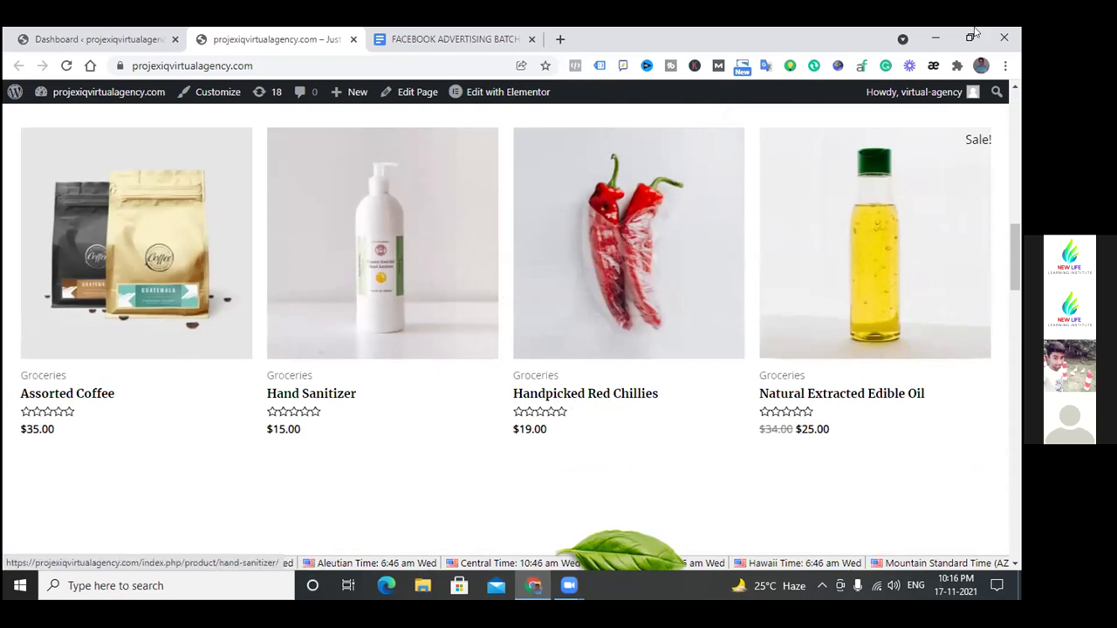
pyautogui.click(153, 227)
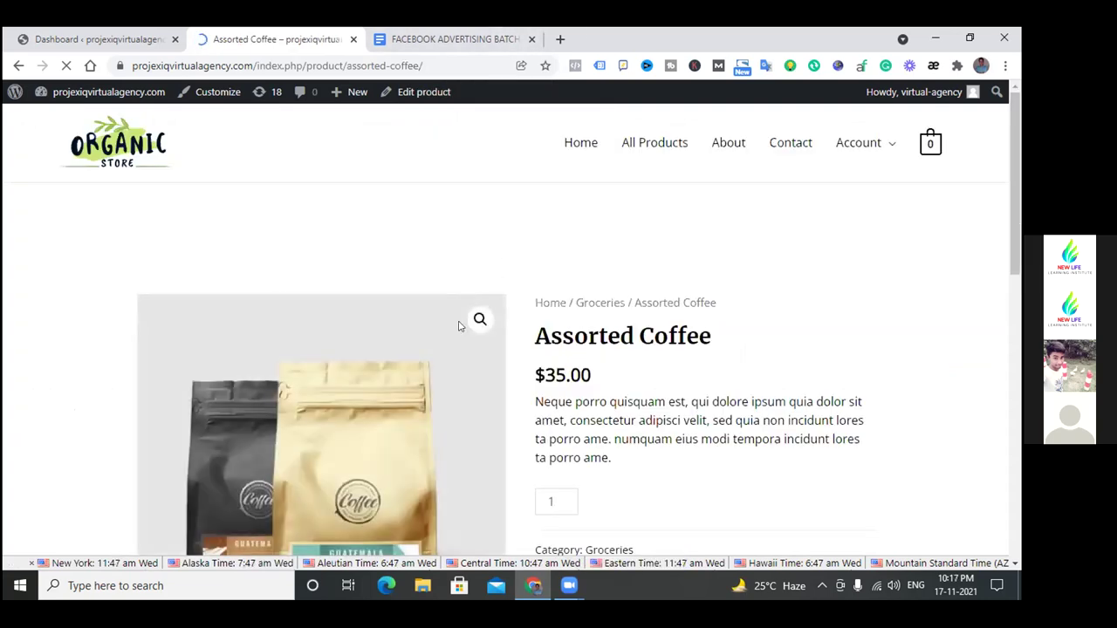
pyautogui.scroll(-3, 310, 279)
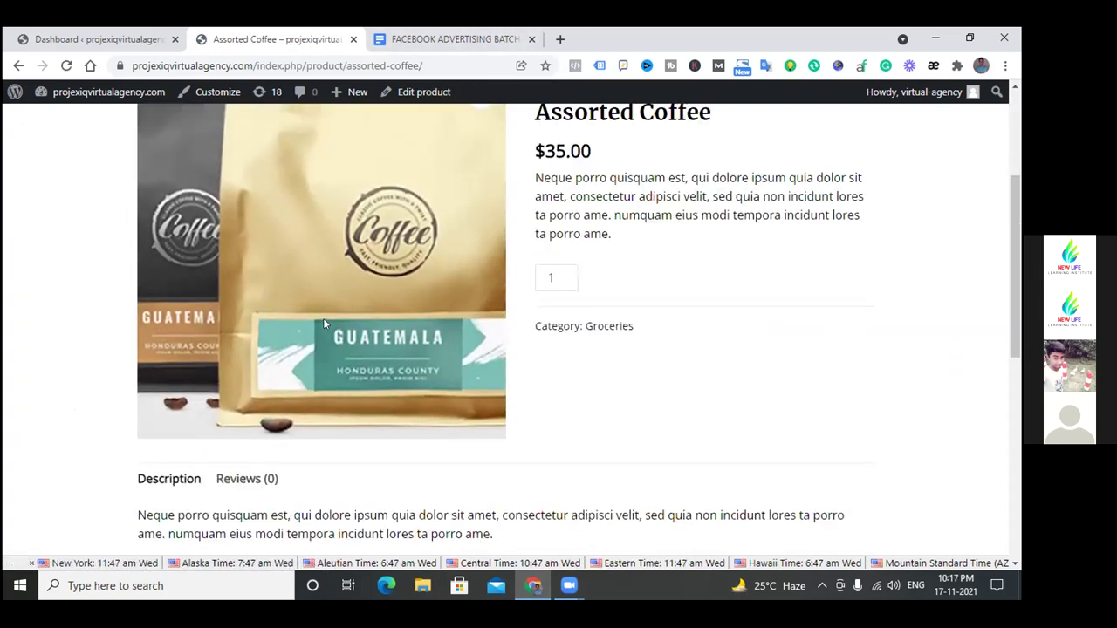
pyautogui.scroll(2, 563, 371)
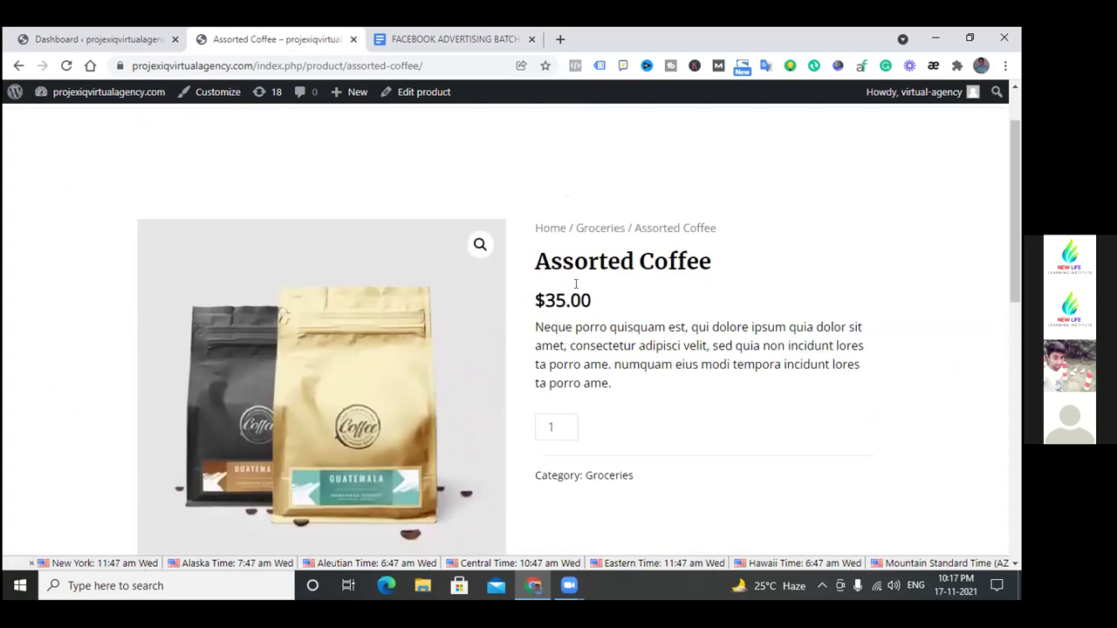
pyautogui.scroll(-4, 574, 283)
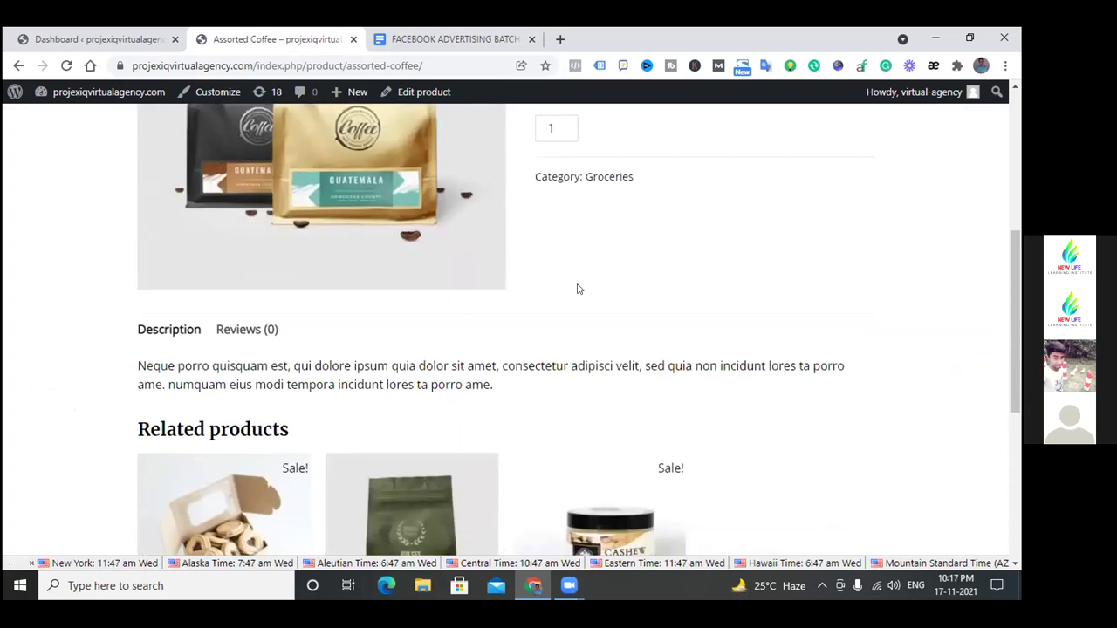
pyautogui.scroll(-2, 577, 289)
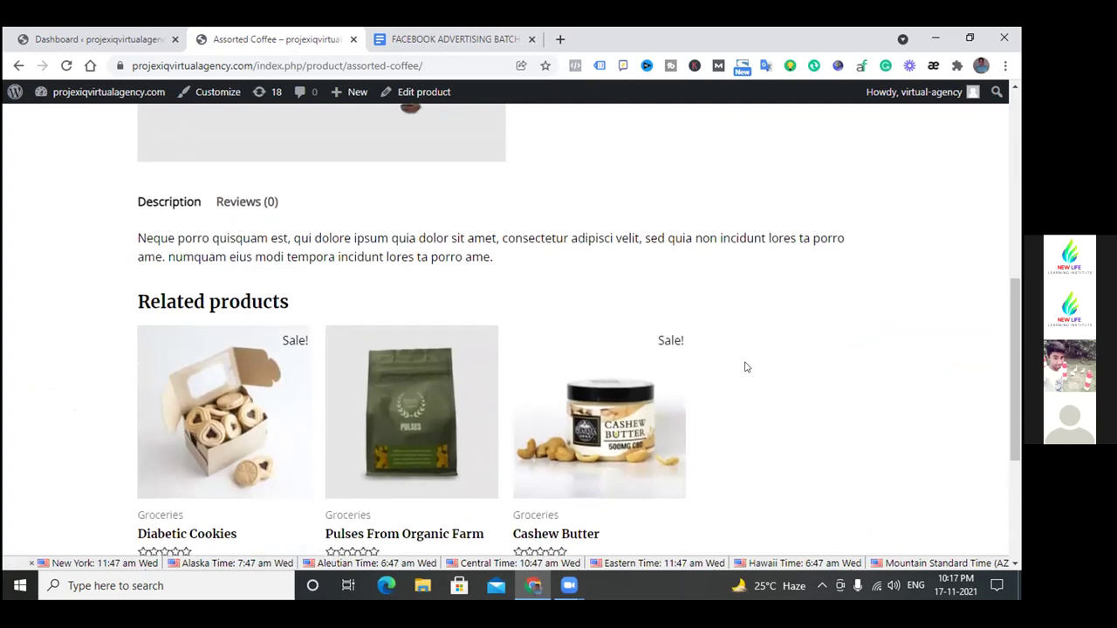
pyautogui.scroll(3, 287, 416)
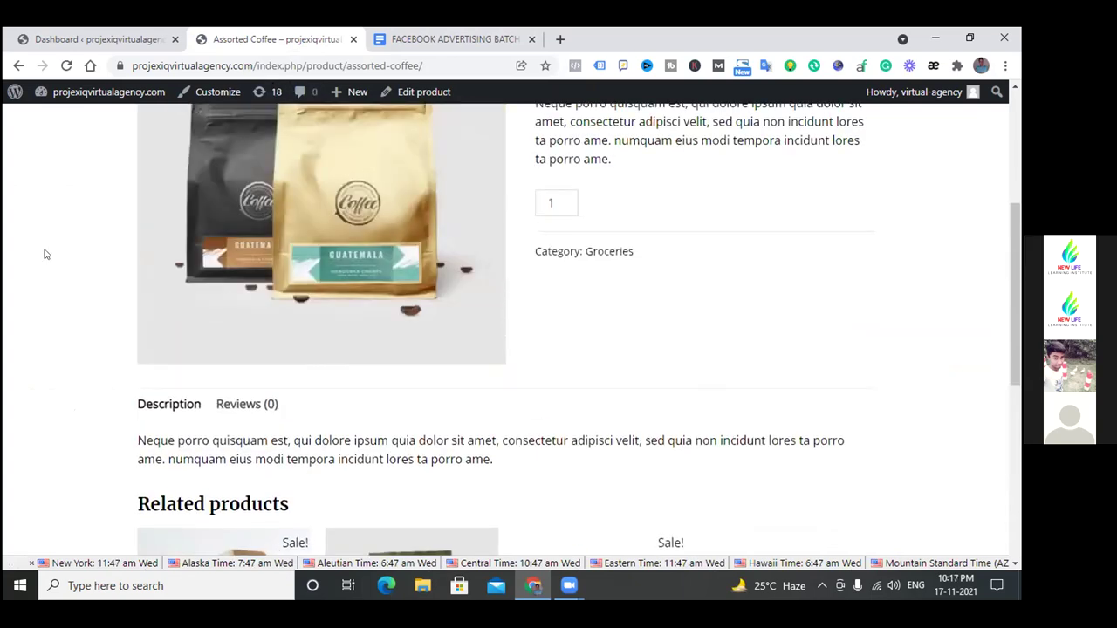
pyautogui.scroll(2, 45, 254)
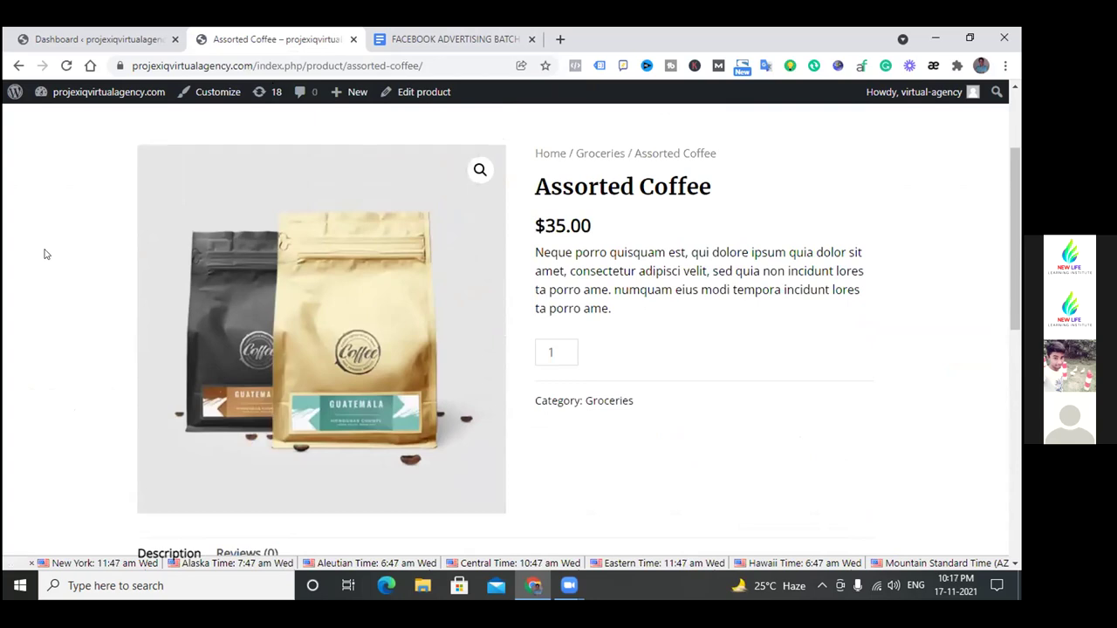
pyautogui.scroll(2, 46, 254)
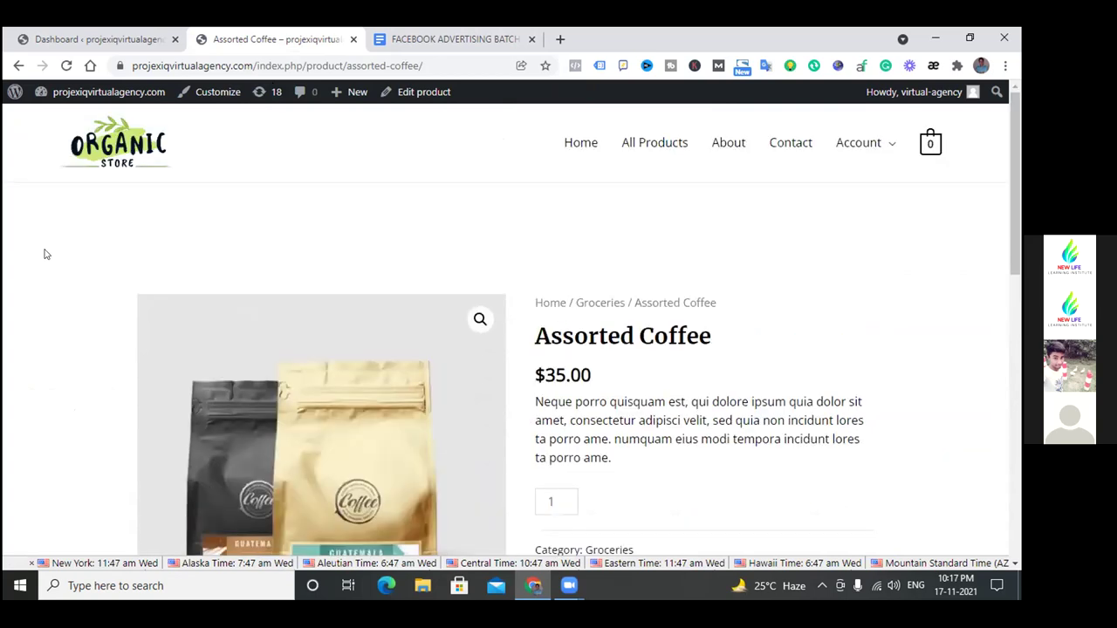
# Examine the Assorted Coffee details and the Related products section once more, ending at the product title.
pyautogui.scroll(-2, 46, 254)
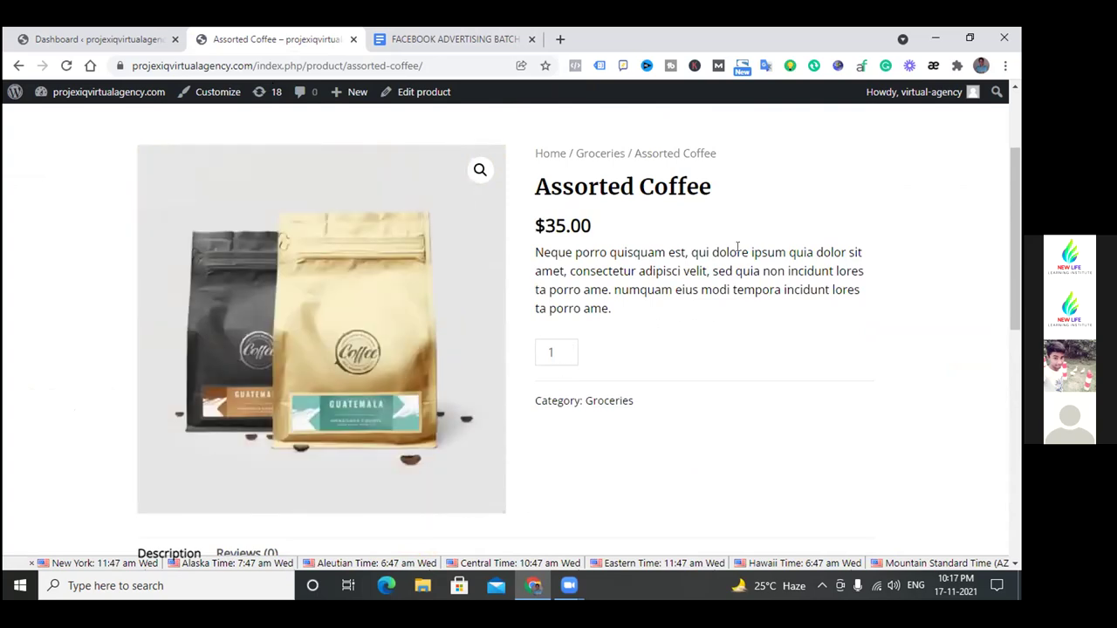
pyautogui.scroll(-1, 737, 247)
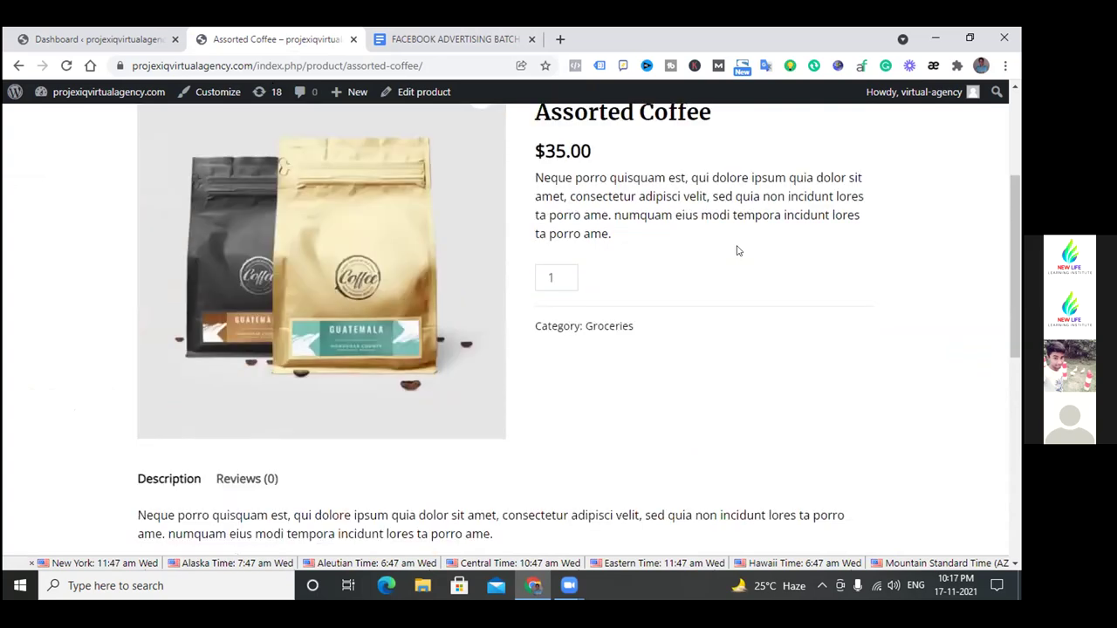
pyautogui.scroll(-5, 737, 251)
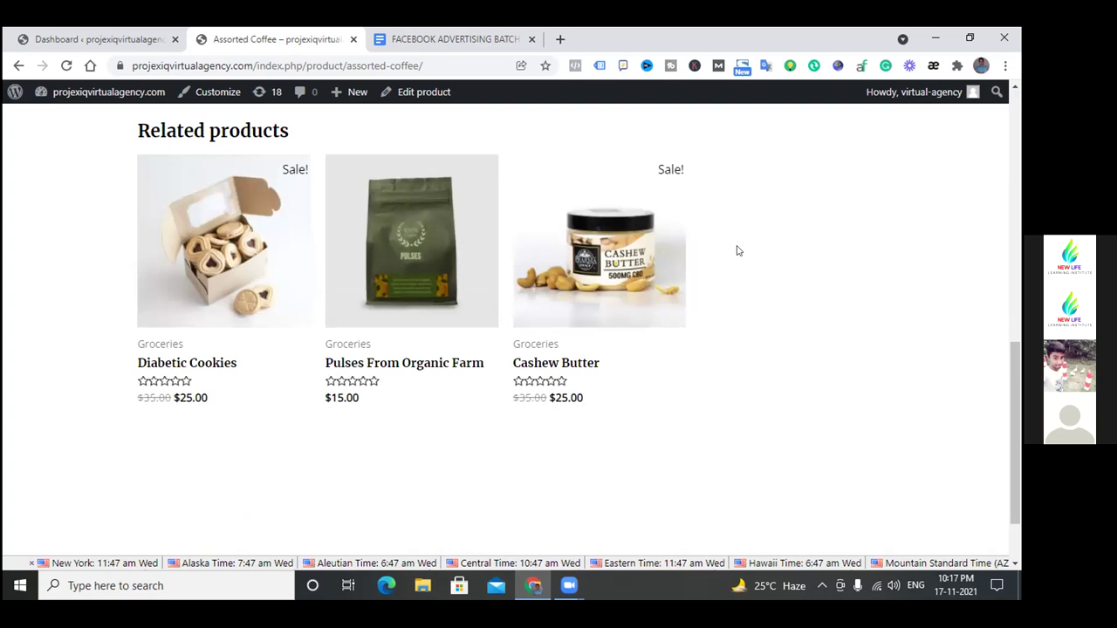
pyautogui.scroll(3, 738, 251)
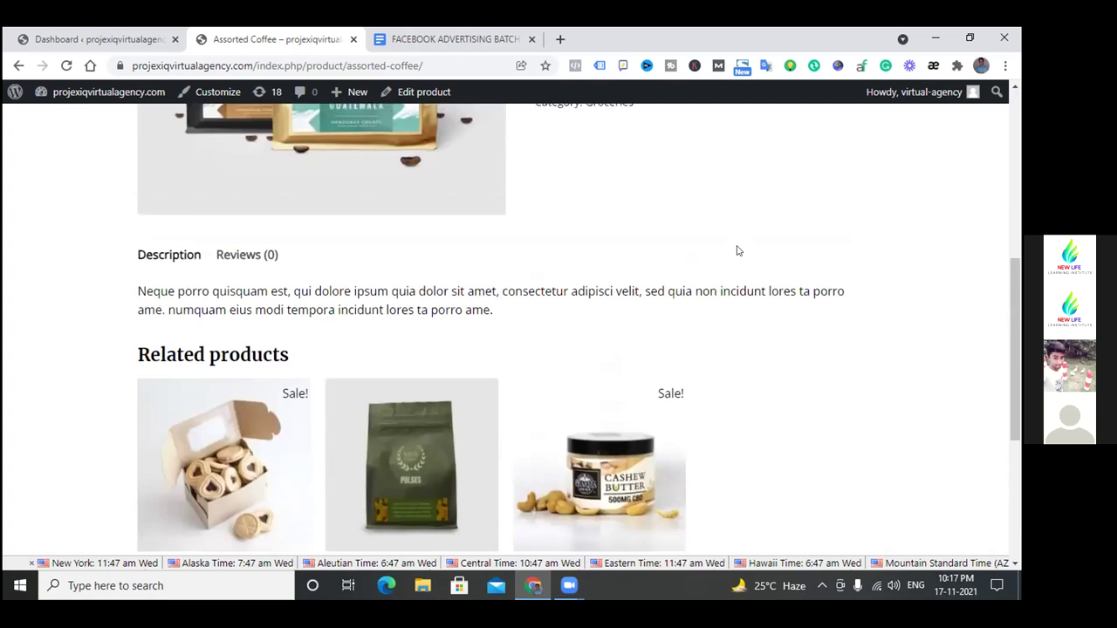
pyautogui.scroll(5, 675, 271)
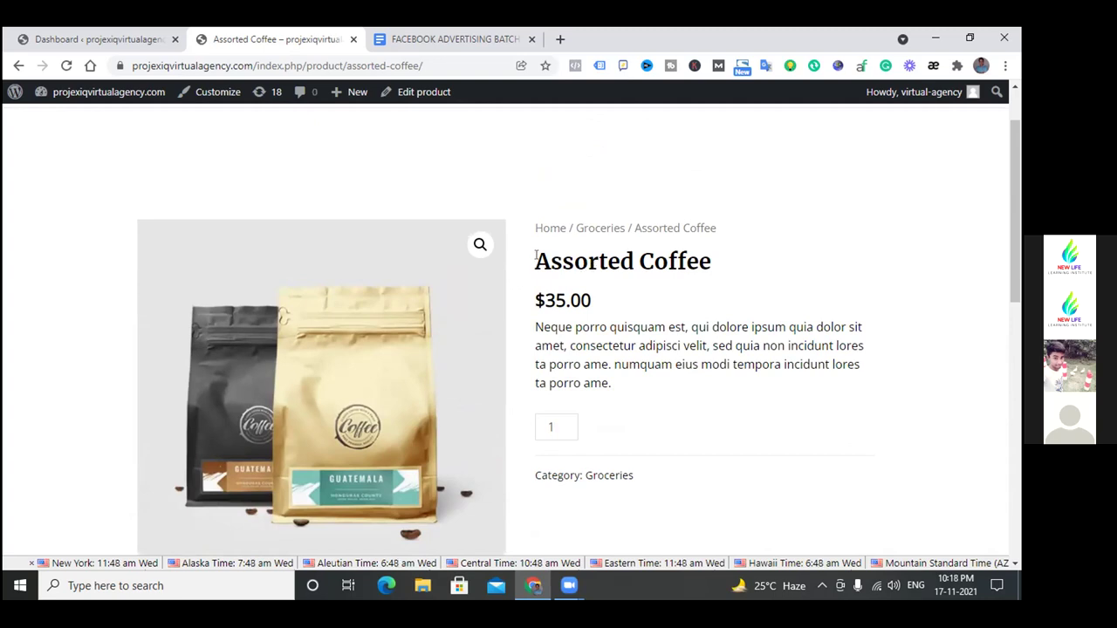
pyautogui.click(628, 260)
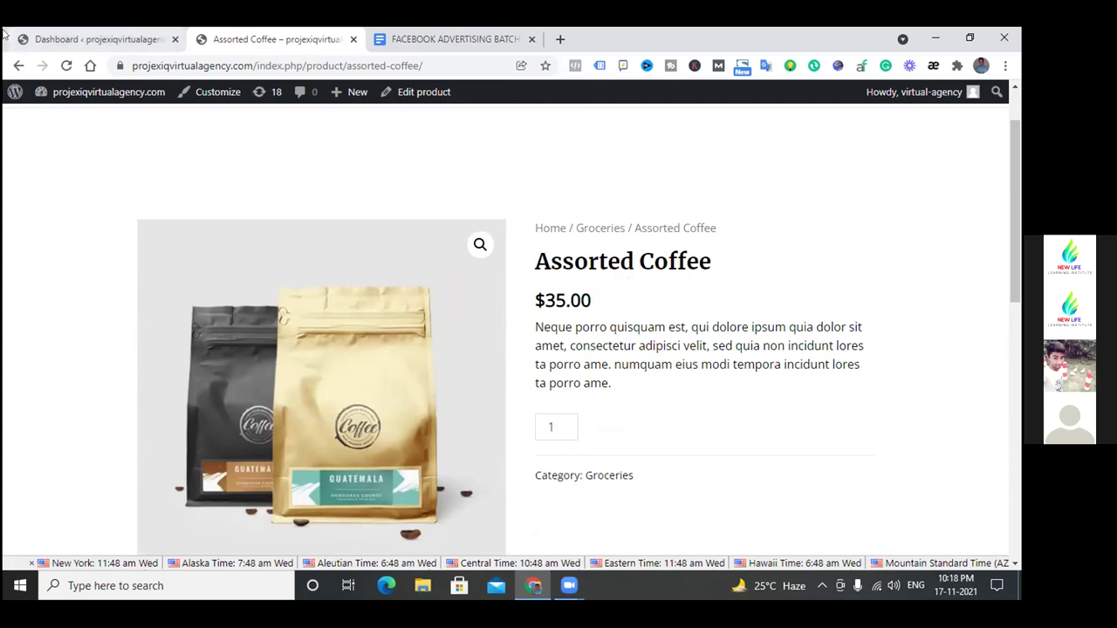
# Go back to the Organic Store homepage and show its header and hero banner.
pyautogui.click(16, 65)
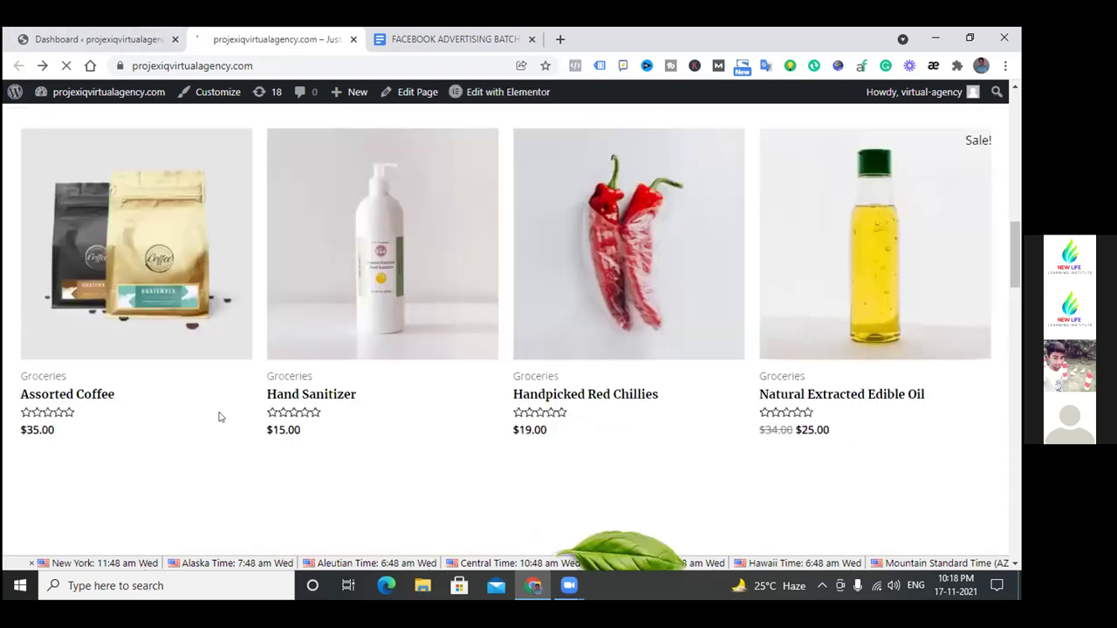
pyautogui.scroll(10, 253, 393)
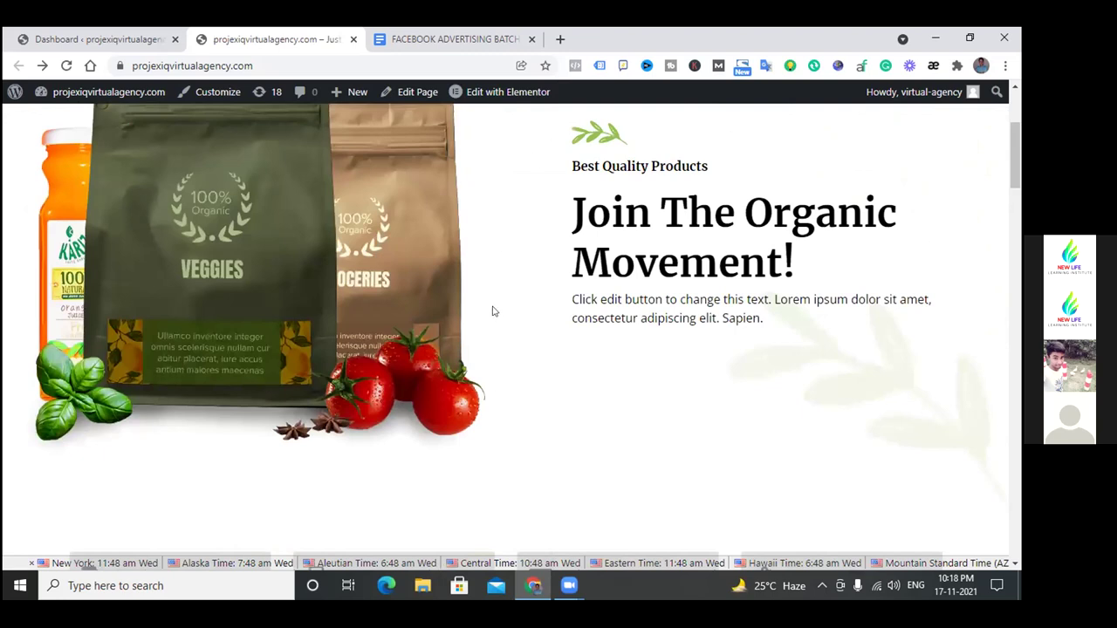
pyautogui.scroll(3, 493, 312)
pyautogui.scroll(-1, 493, 311)
pyautogui.scroll(1, 491, 311)
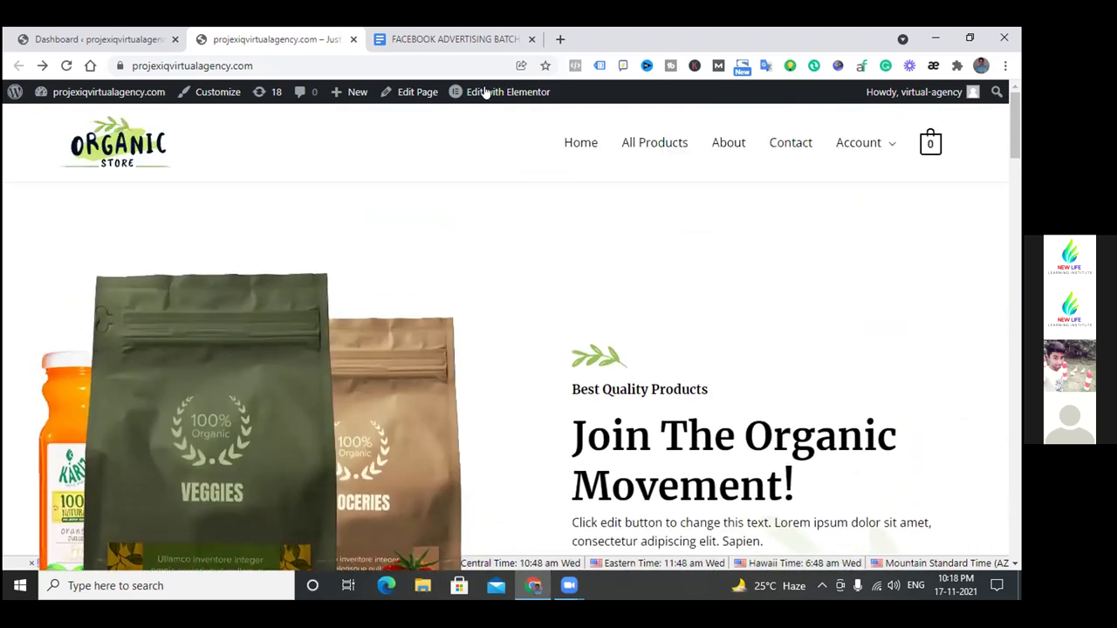
# Look through the homepage from the hero banner past Trending Products and Customers Reviews to the footer, then return to the header.
pyautogui.scroll(-15, 475, 170)
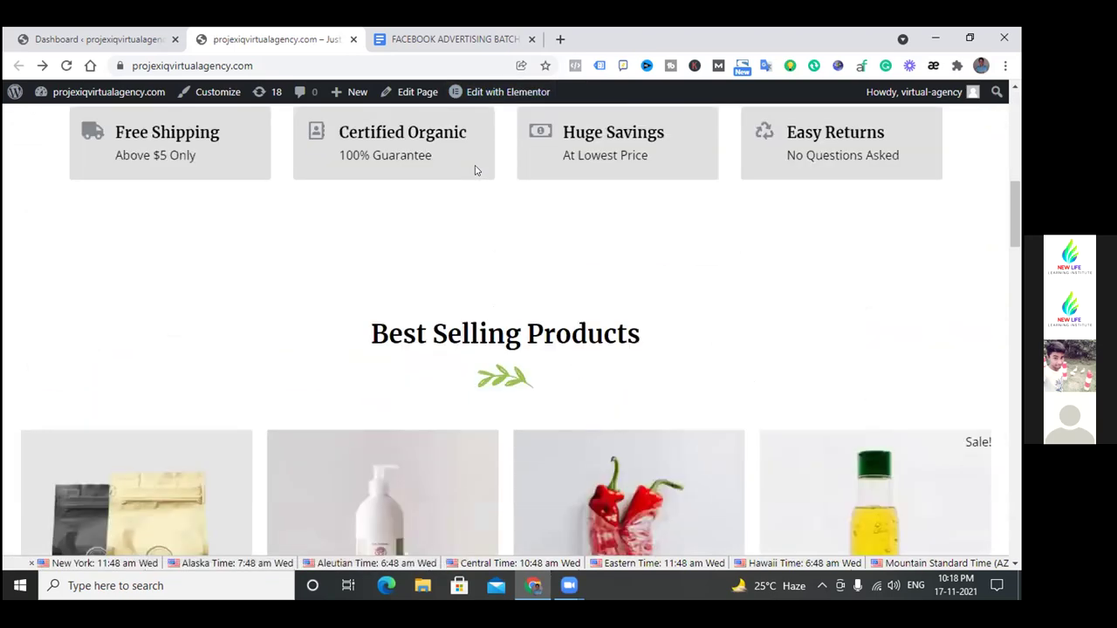
pyautogui.scroll(-14, 476, 170)
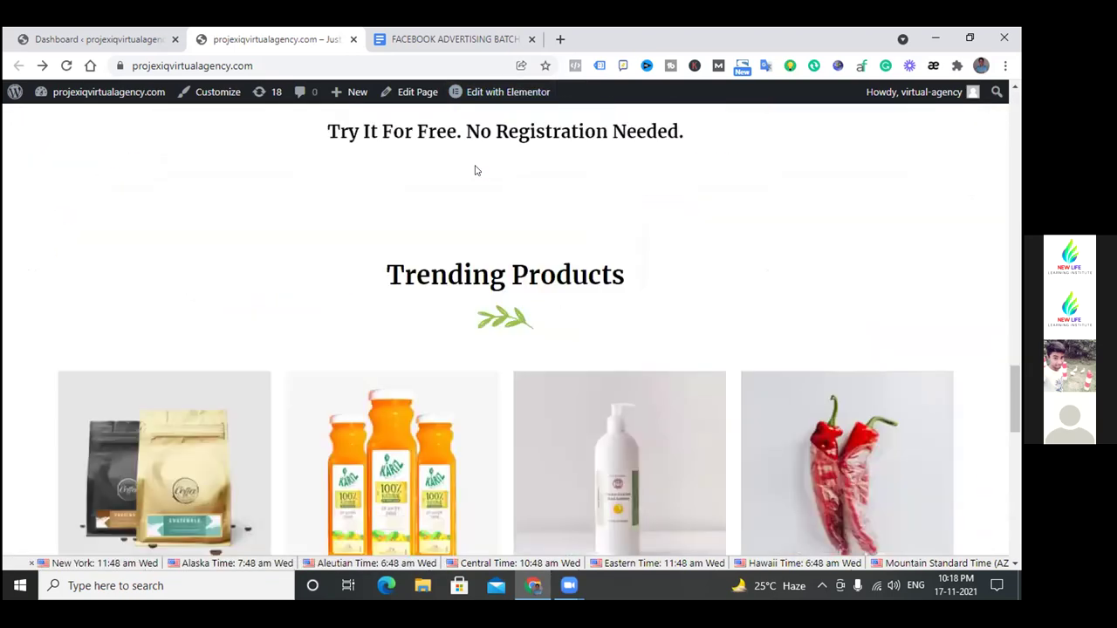
pyautogui.scroll(-3, 476, 170)
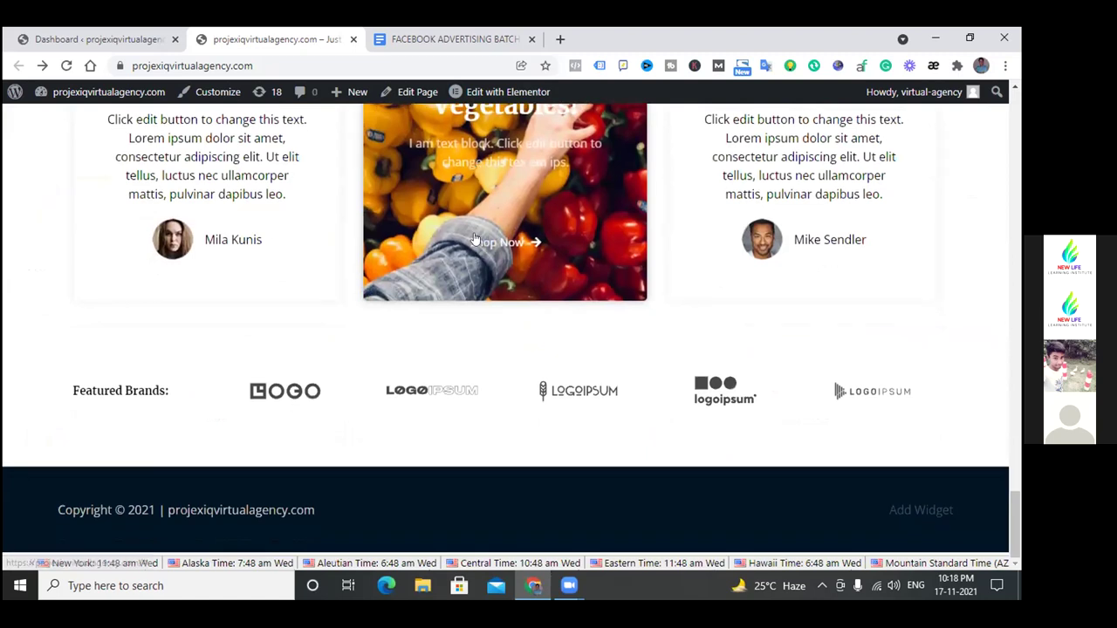
pyautogui.scroll(16, 475, 239)
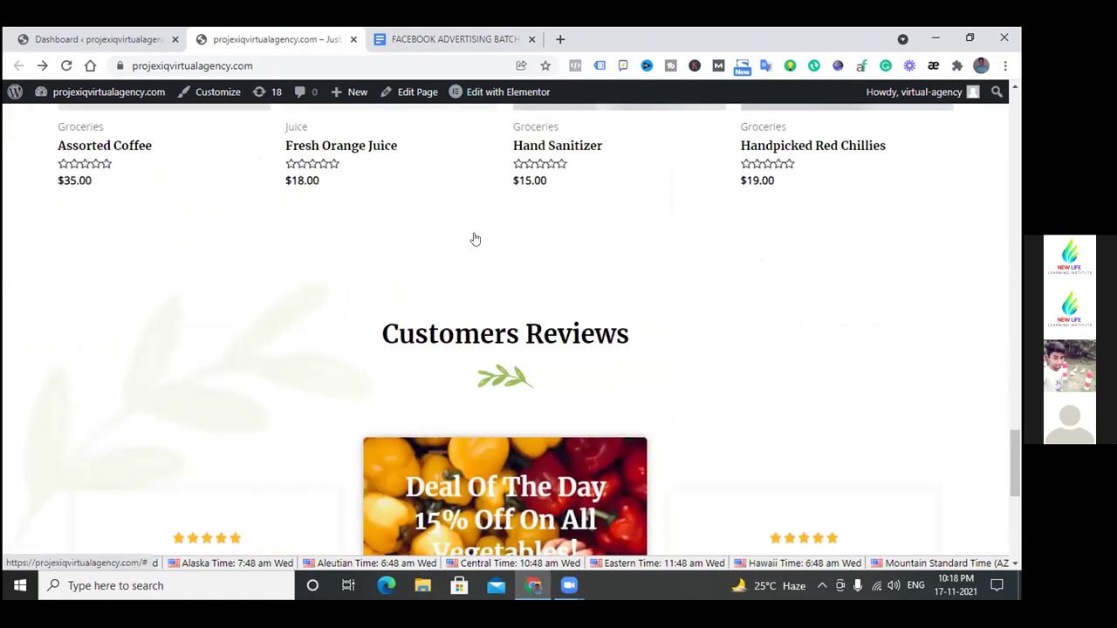
pyautogui.scroll(12, 475, 239)
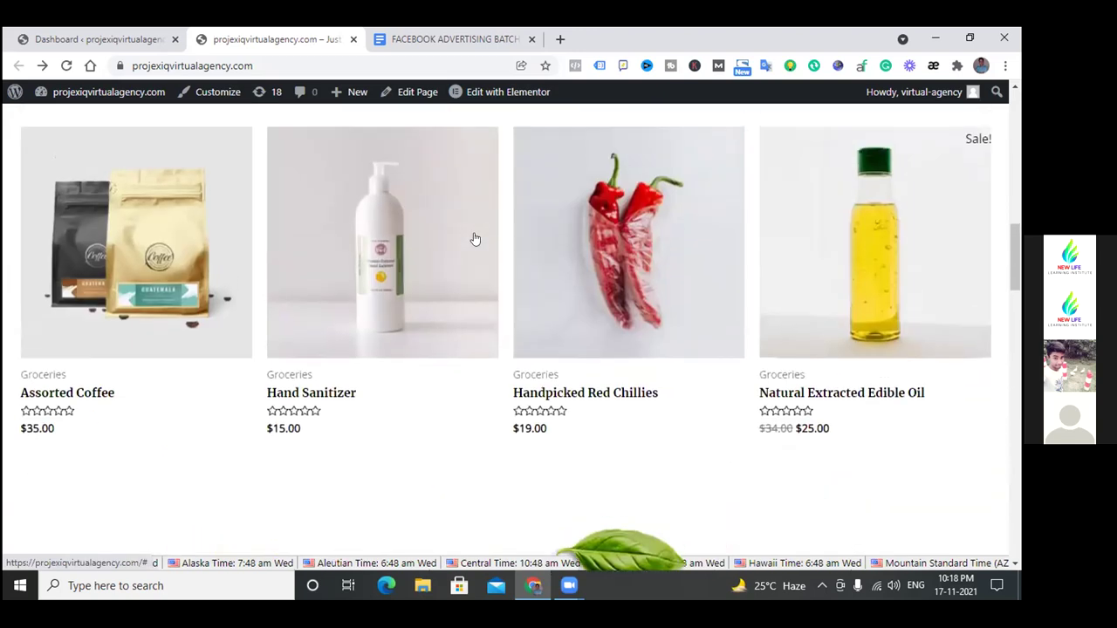
pyautogui.scroll(2, 475, 239)
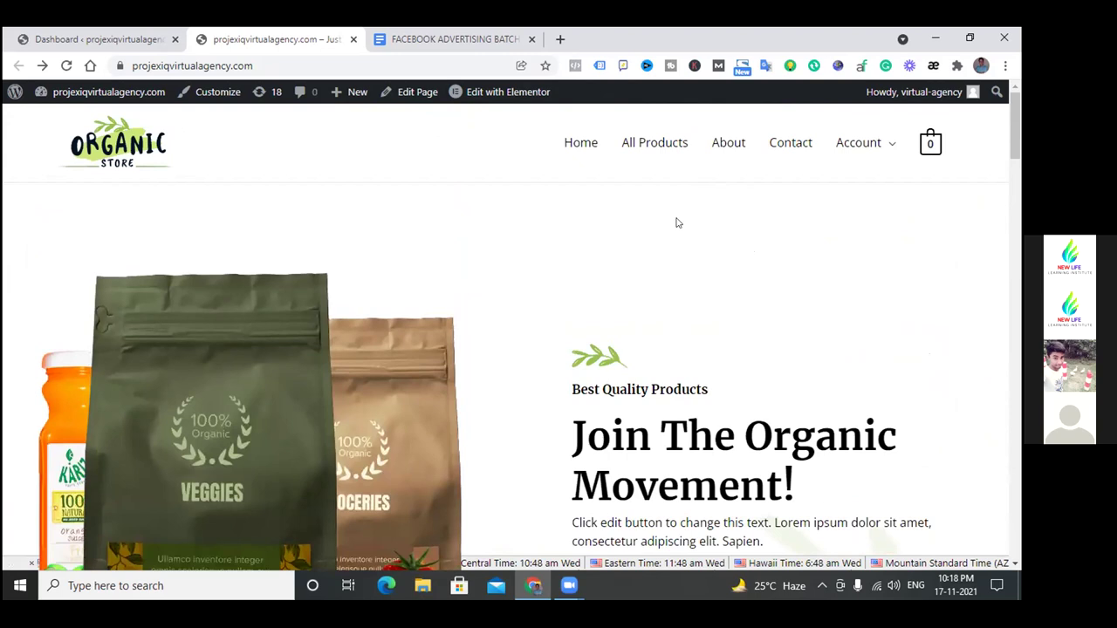
# Open the All Products page and browse the first two rows of the Shop grid.
pyautogui.click(648, 145)
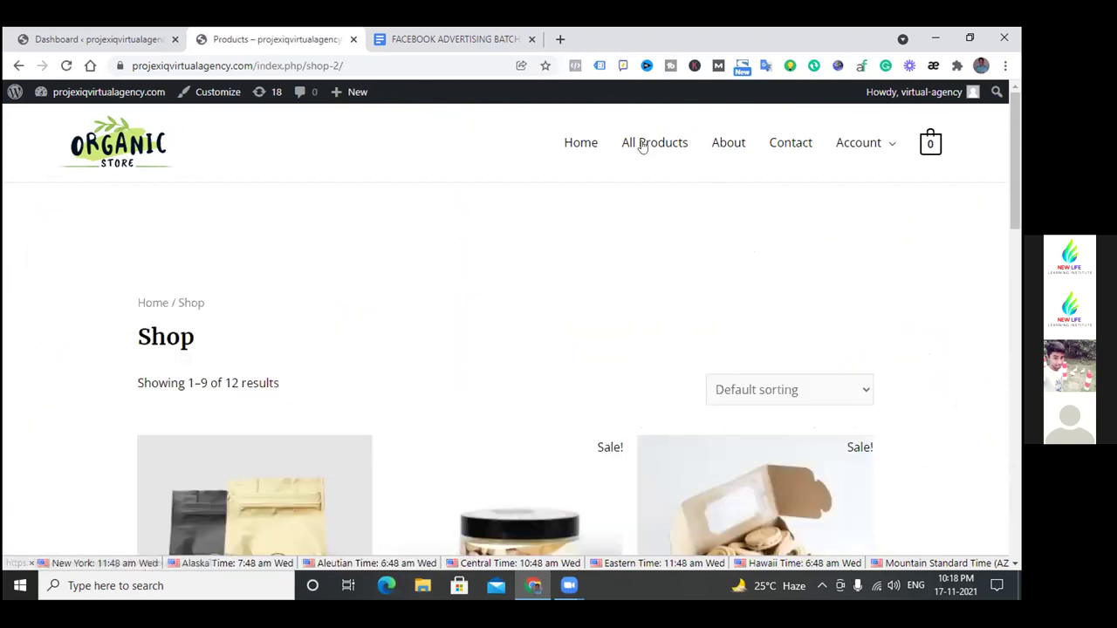
pyautogui.scroll(-3, 623, 282)
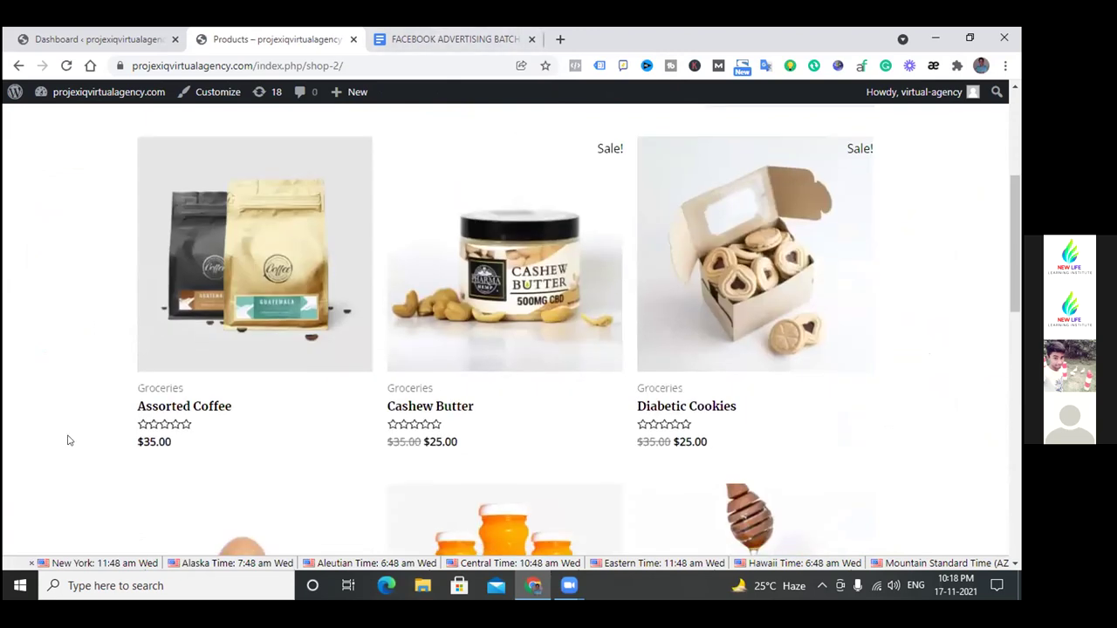
pyautogui.scroll(-4, 68, 439)
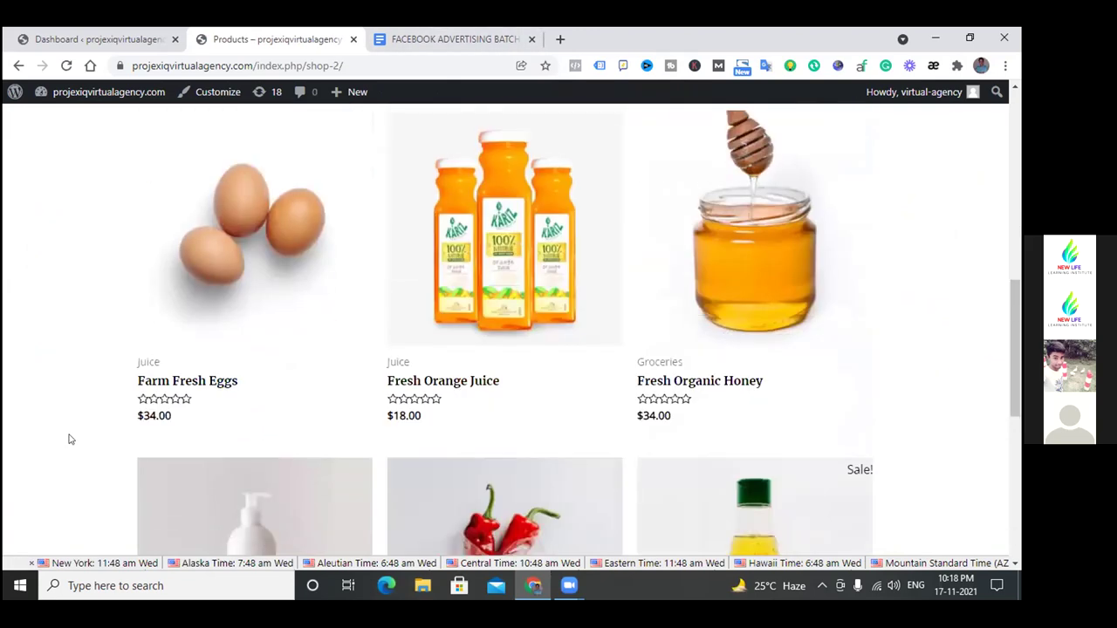
pyautogui.scroll(4, 70, 443)
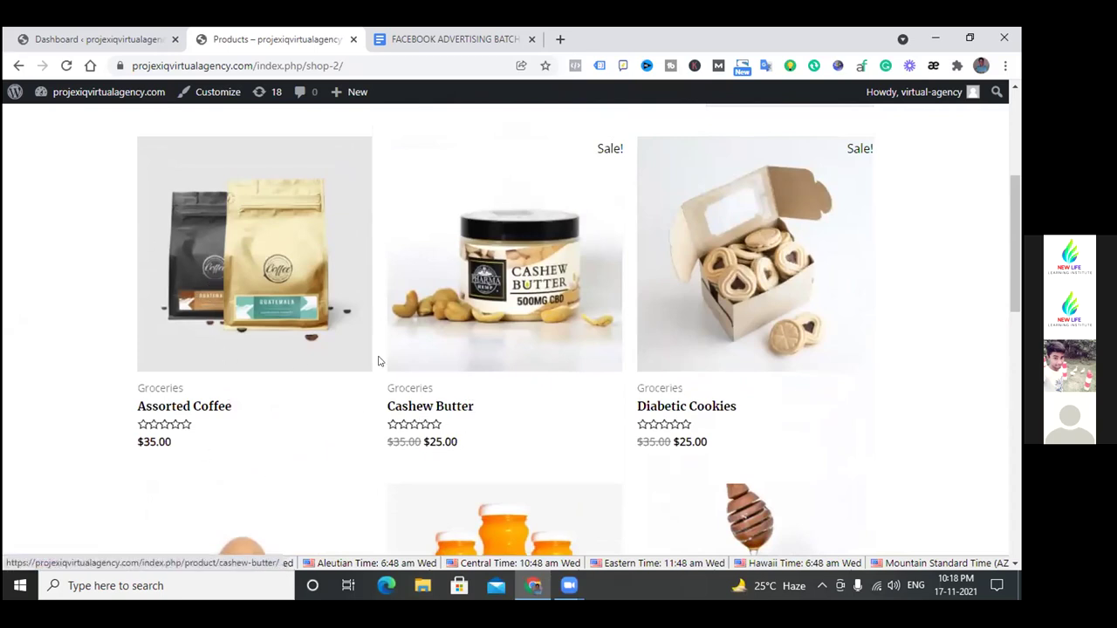
# Open the Cashew Butter product and review its price, description and related products.
pyautogui.click(462, 296)
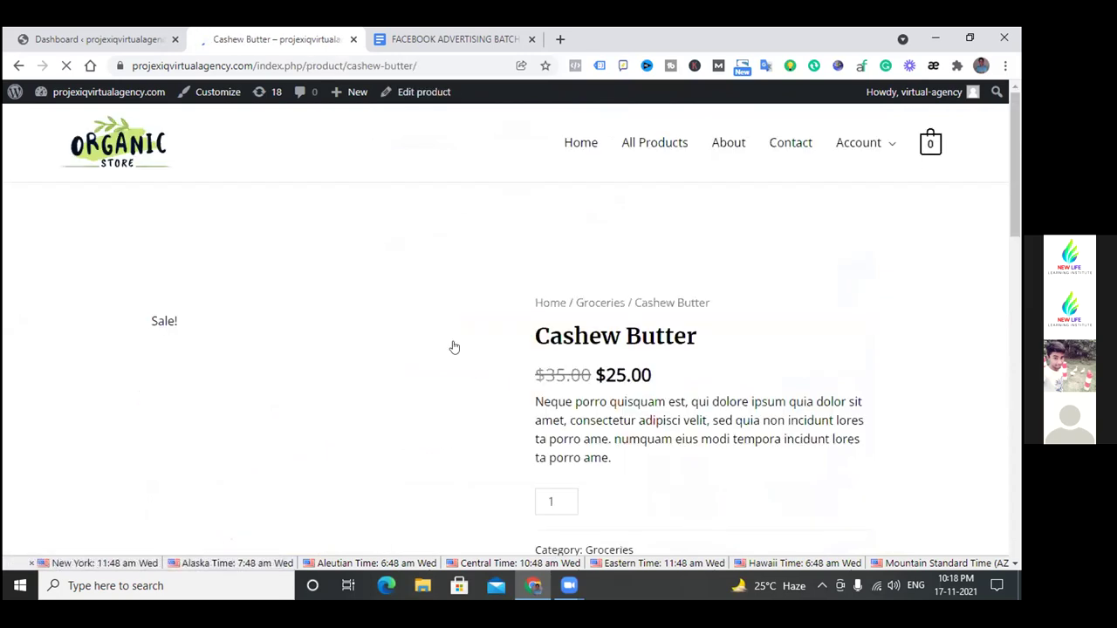
pyautogui.scroll(-3, 792, 346)
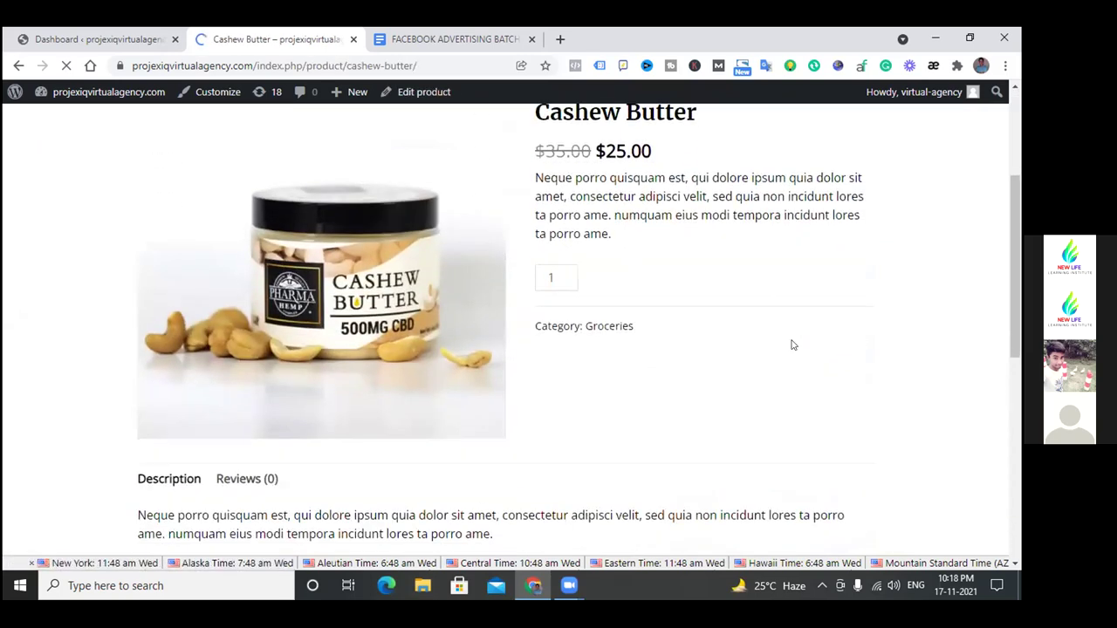
pyautogui.scroll(-5, 791, 346)
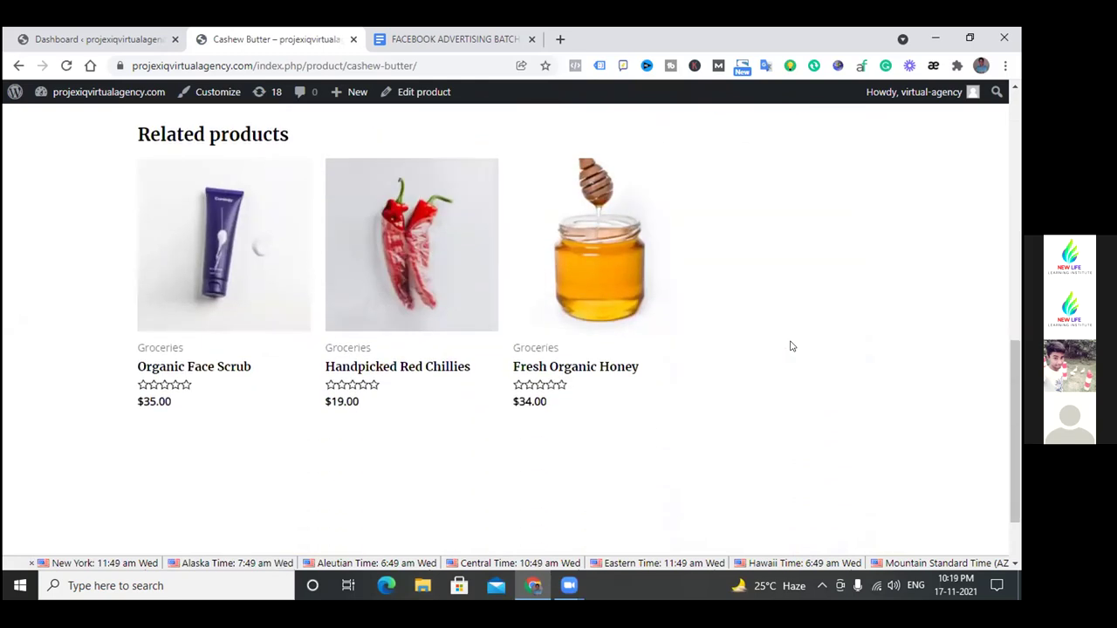
pyautogui.scroll(5, 791, 346)
pyautogui.scroll(3, 792, 347)
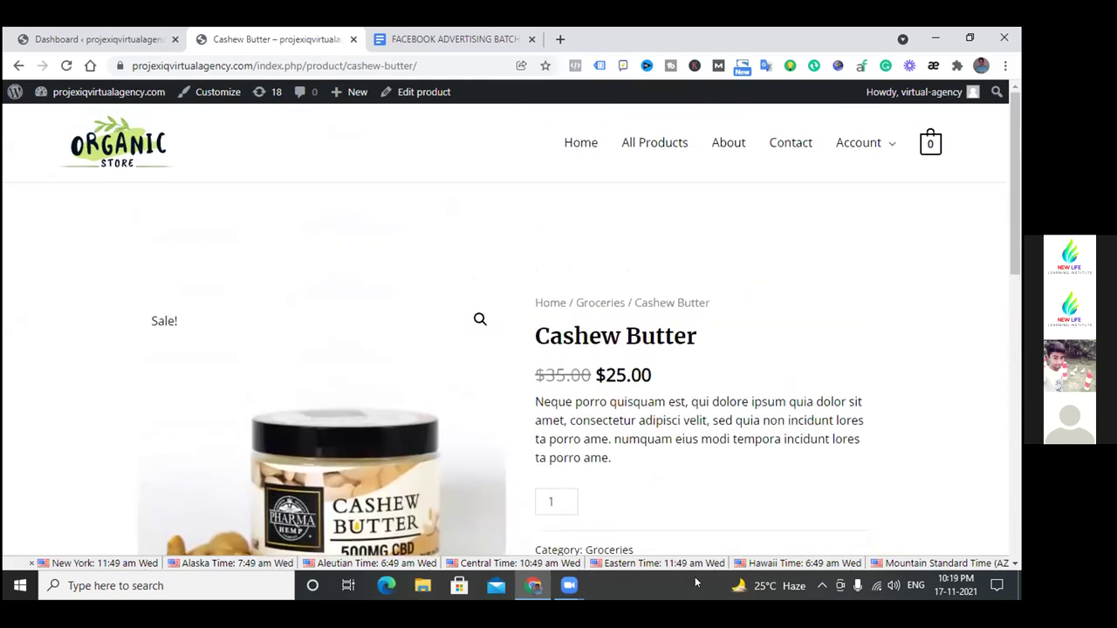
# Return to the Shop page and compare the products in its first two rows.
pyautogui.click(19, 67)
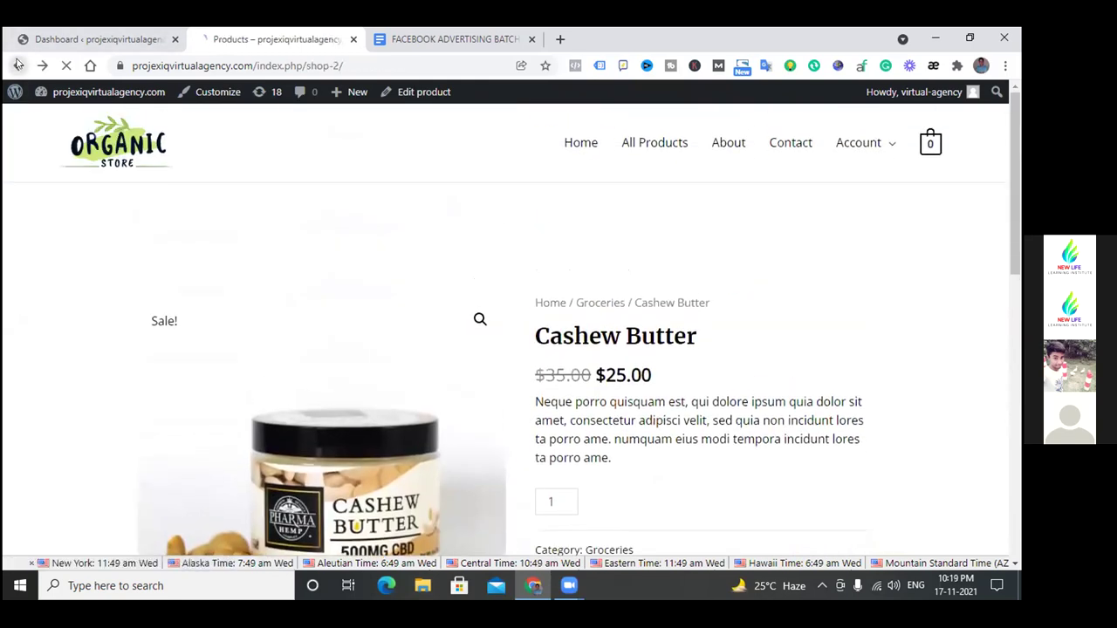
pyautogui.scroll(-5, 124, 278)
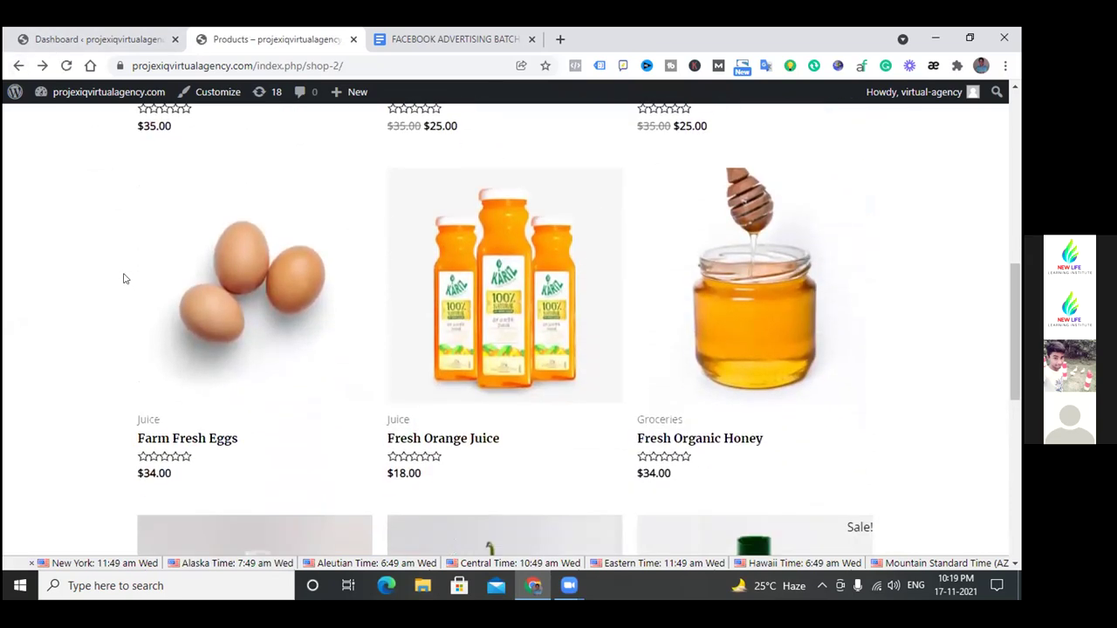
pyautogui.scroll(2, 124, 279)
pyautogui.scroll(2, 124, 278)
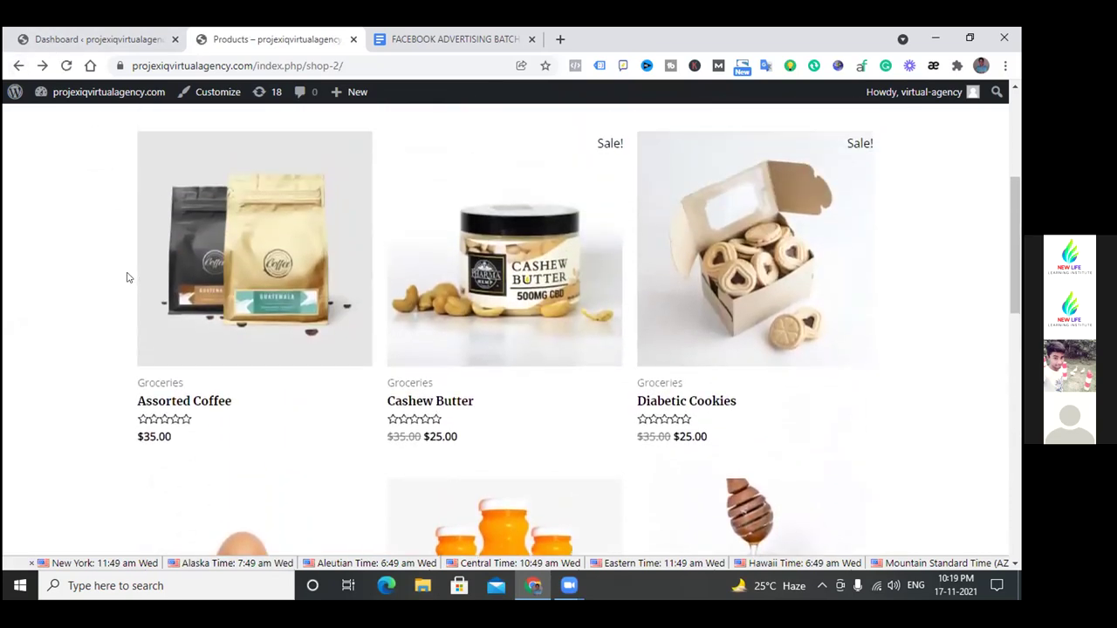
# Open the Diabetic Cookies product and review its price, quantity field, description and related products.
pyautogui.click(740, 286)
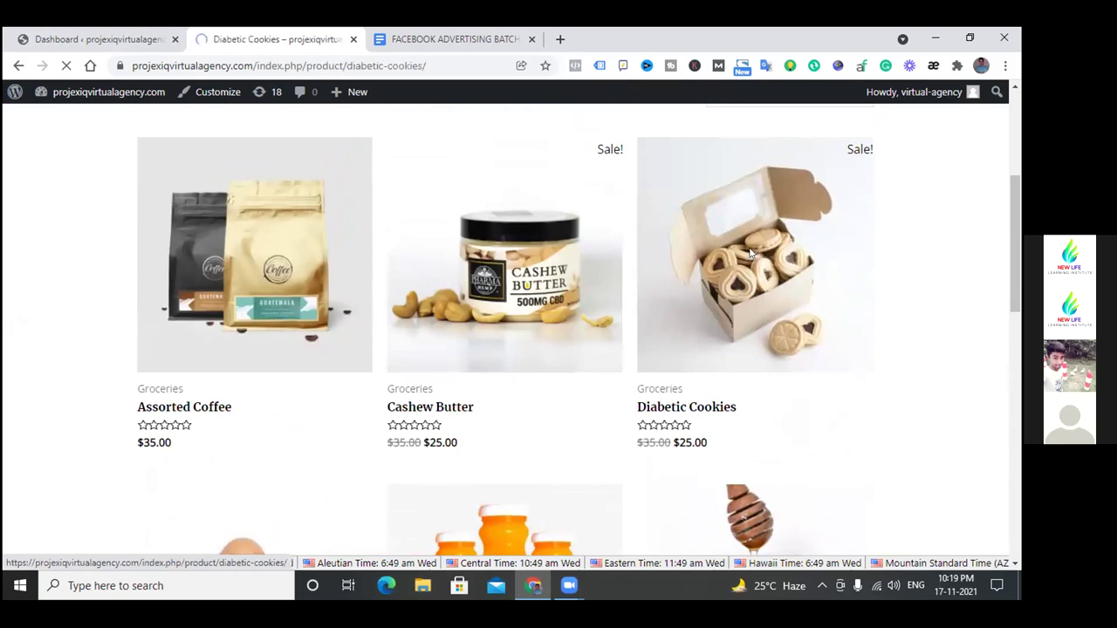
pyautogui.scroll(-2, 493, 326)
pyautogui.scroll(-2, 494, 324)
pyautogui.scroll(2, 515, 315)
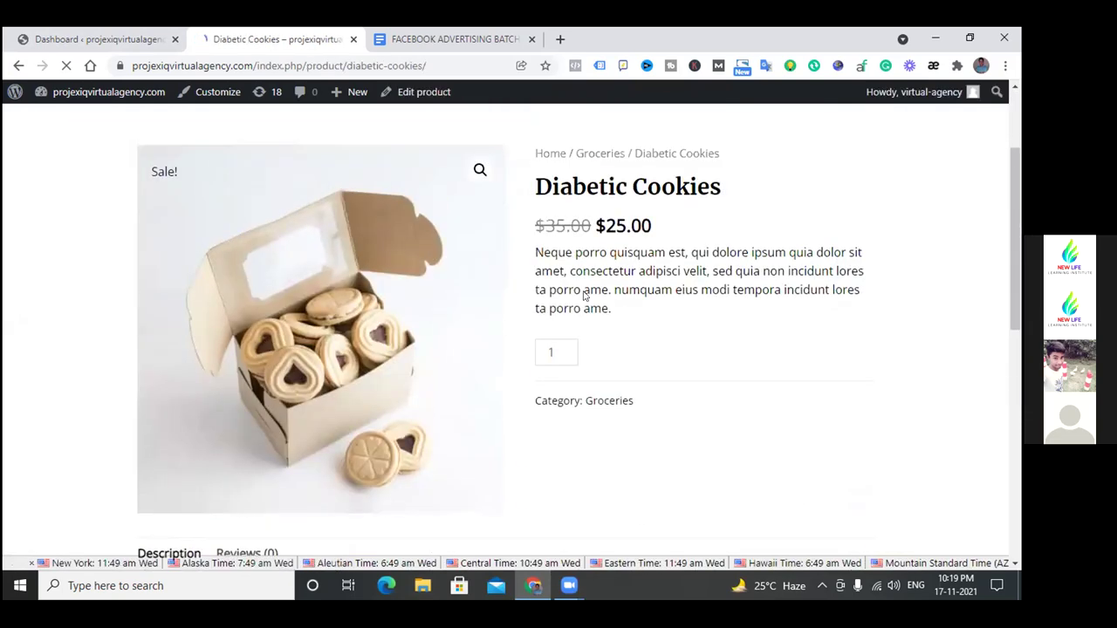
pyautogui.click(568, 348)
pyautogui.scroll(-7, 337, 366)
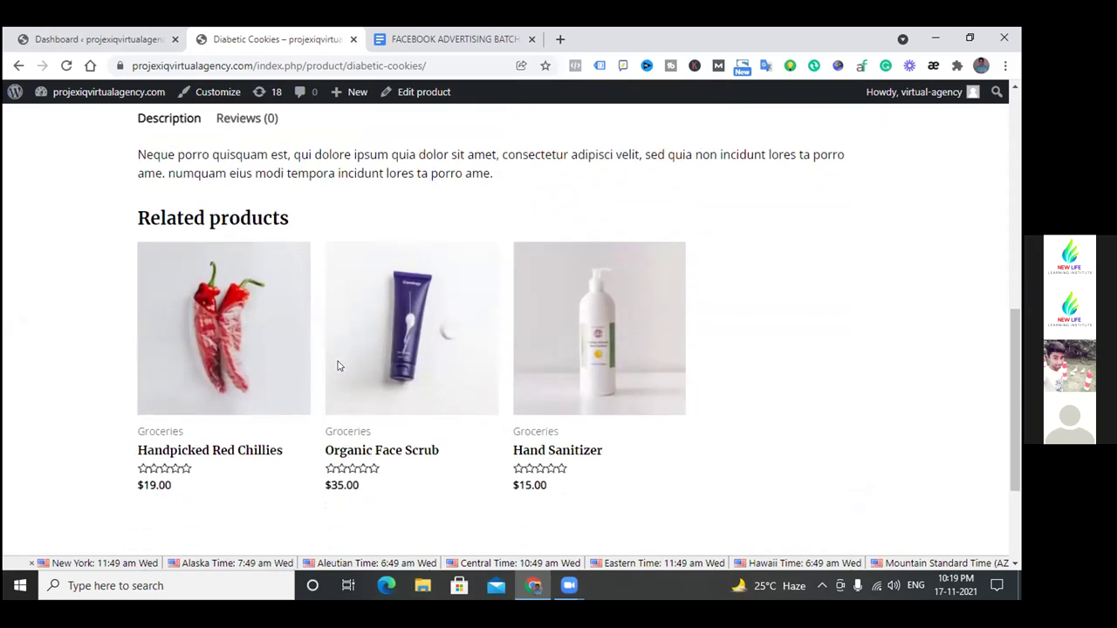
pyautogui.scroll(2, 340, 367)
# Go back to the store homepage and look over the Best Selling Products row.
pyautogui.click(18, 65)
pyautogui.click(18, 65)
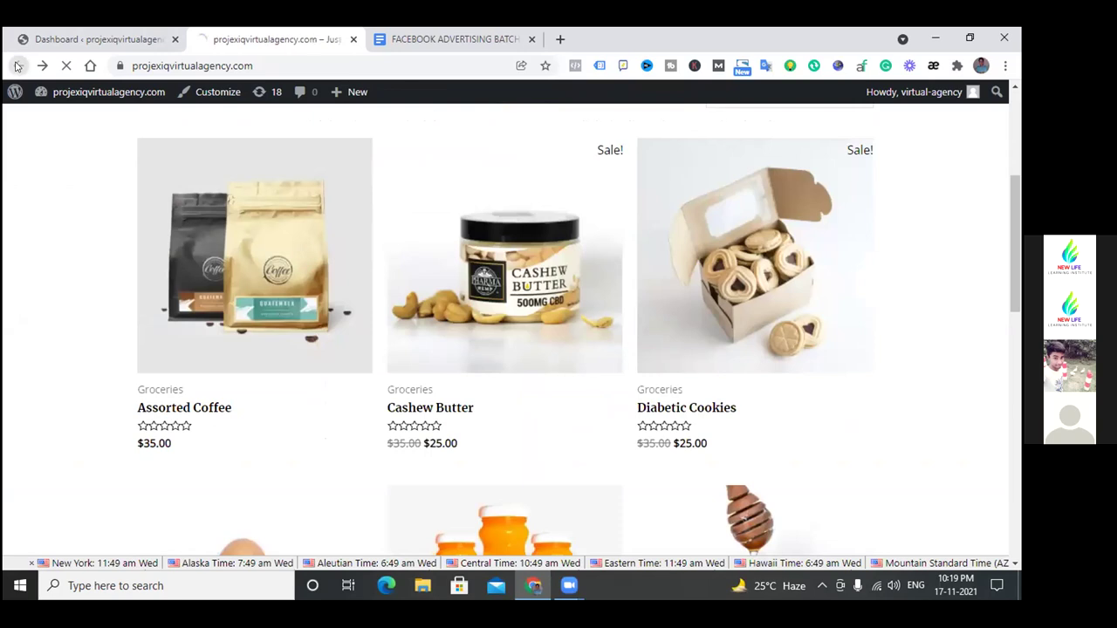
pyautogui.scroll(-10, 569, 286)
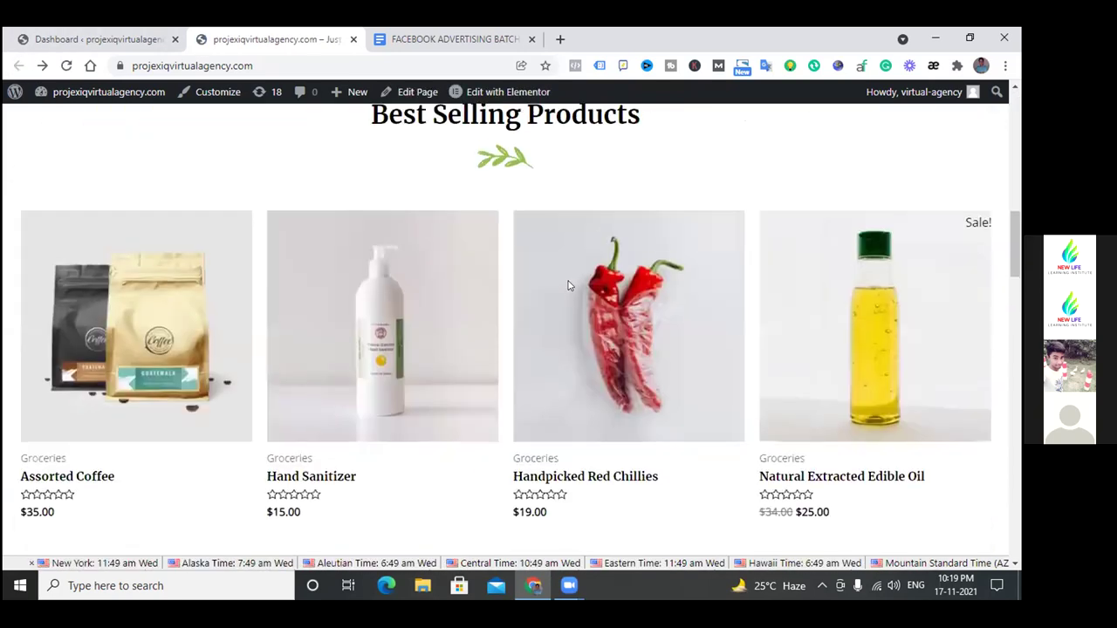
pyautogui.scroll(2, 568, 286)
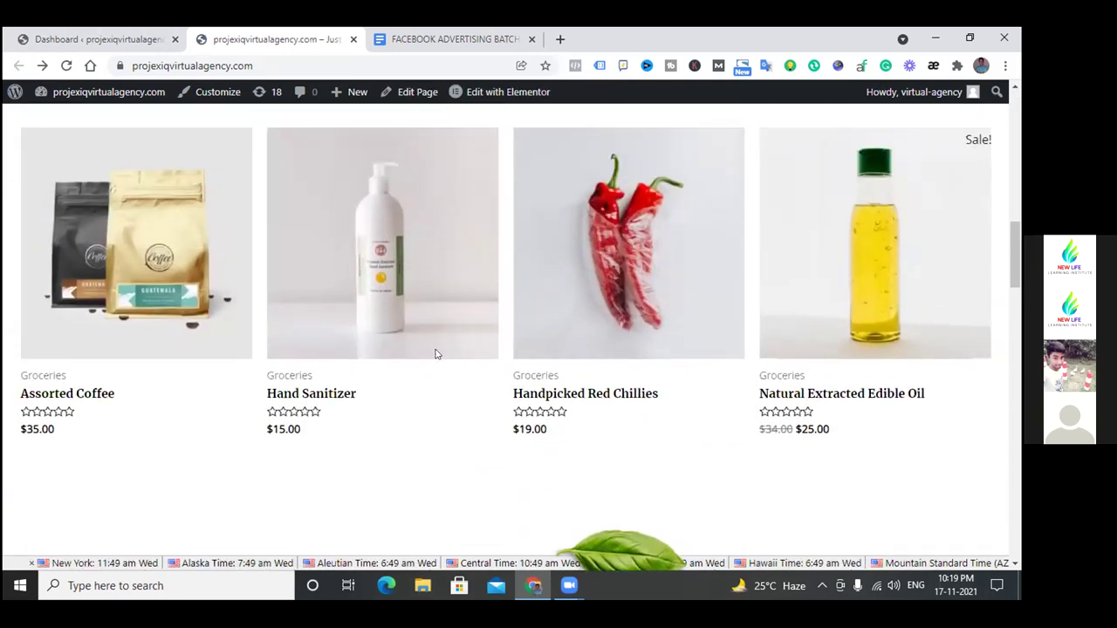
pyautogui.scroll(-1, 370, 276)
pyautogui.scroll(-4, 371, 276)
pyautogui.scroll(6, 371, 276)
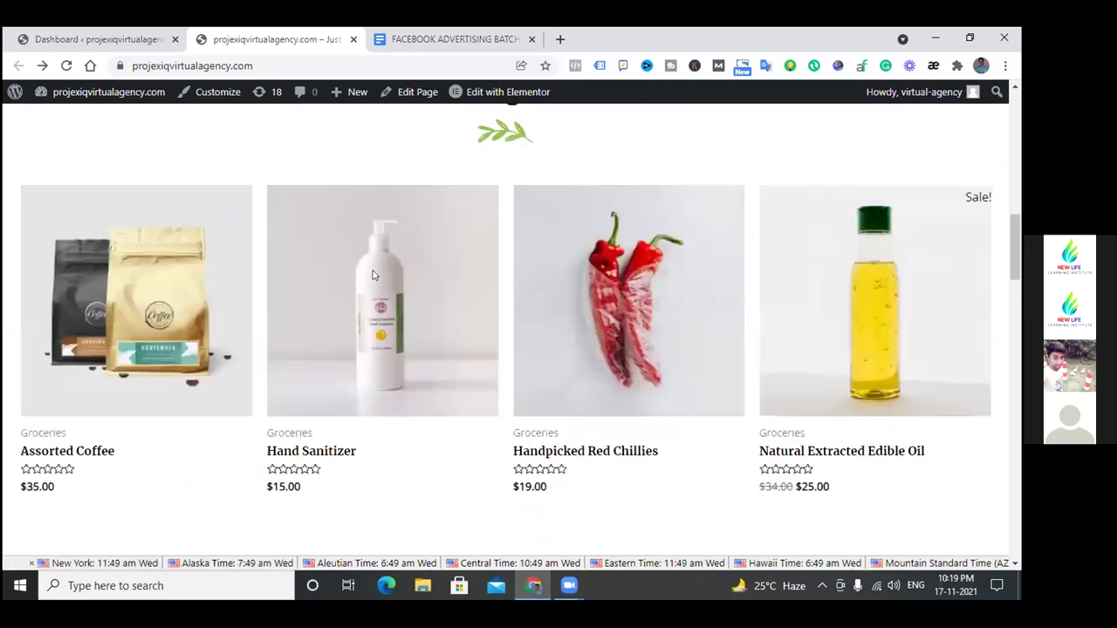
# Open the Natural Extracted Edible Oil product and review its price, description and related products.
pyautogui.click(905, 287)
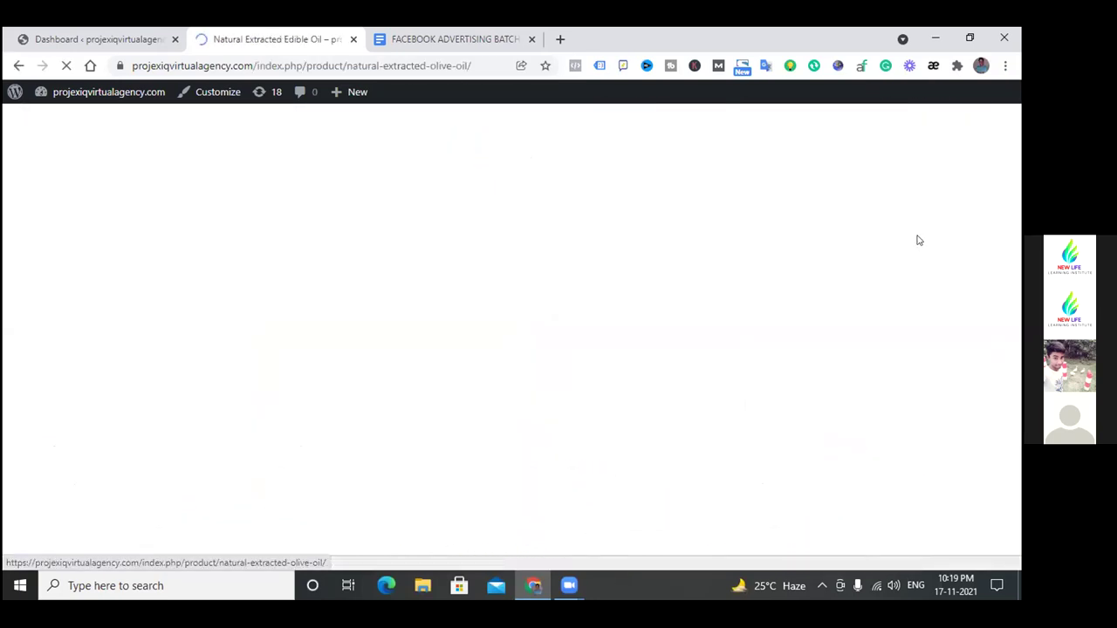
pyautogui.scroll(-3, 459, 324)
pyautogui.scroll(3, 459, 323)
pyautogui.scroll(-7, 460, 324)
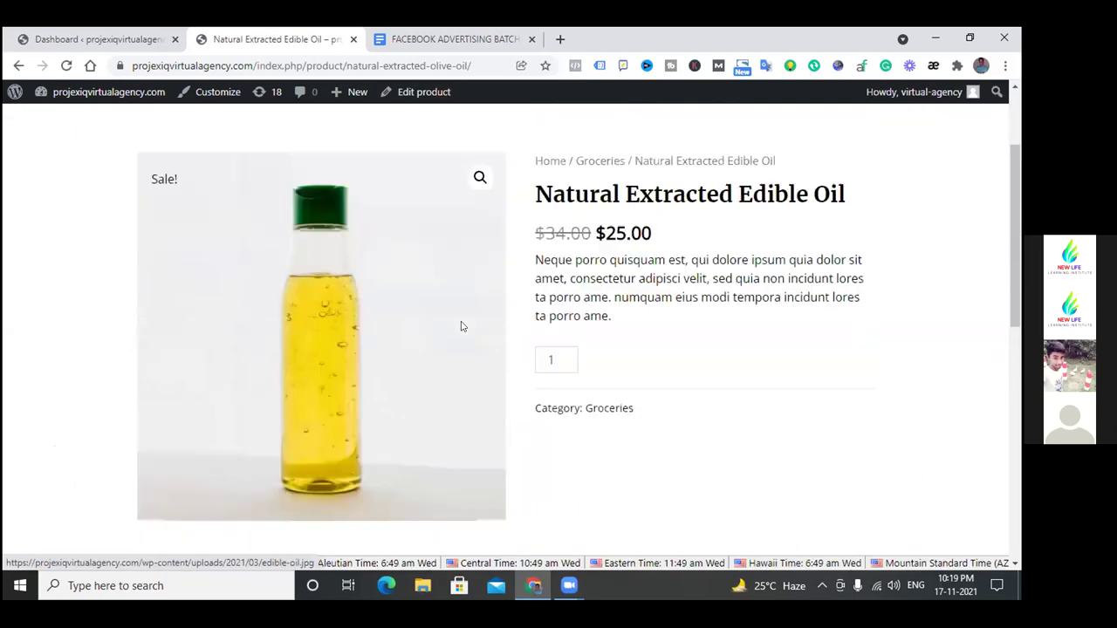
pyautogui.scroll(8, 461, 332)
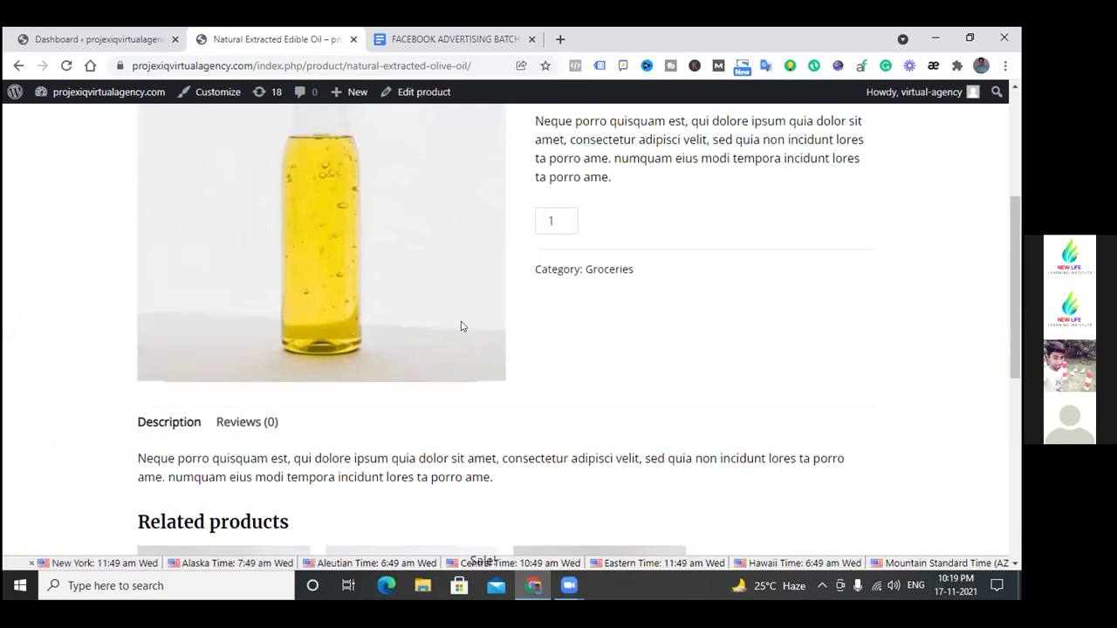
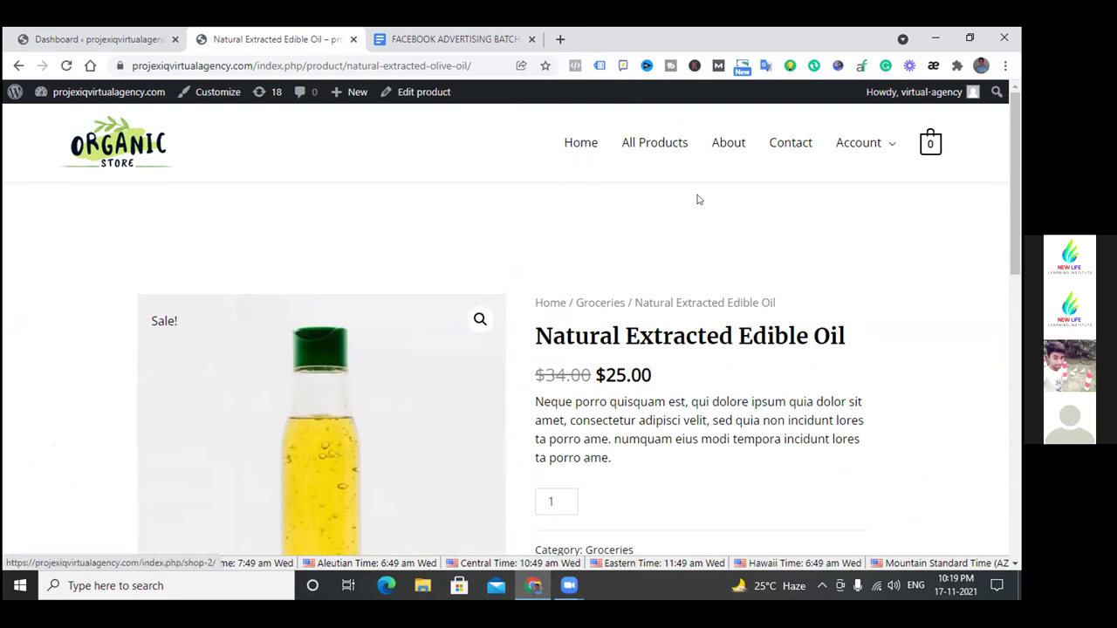
# Open the store's Cart page and check its contents.
pyautogui.moveTo(886, 147)
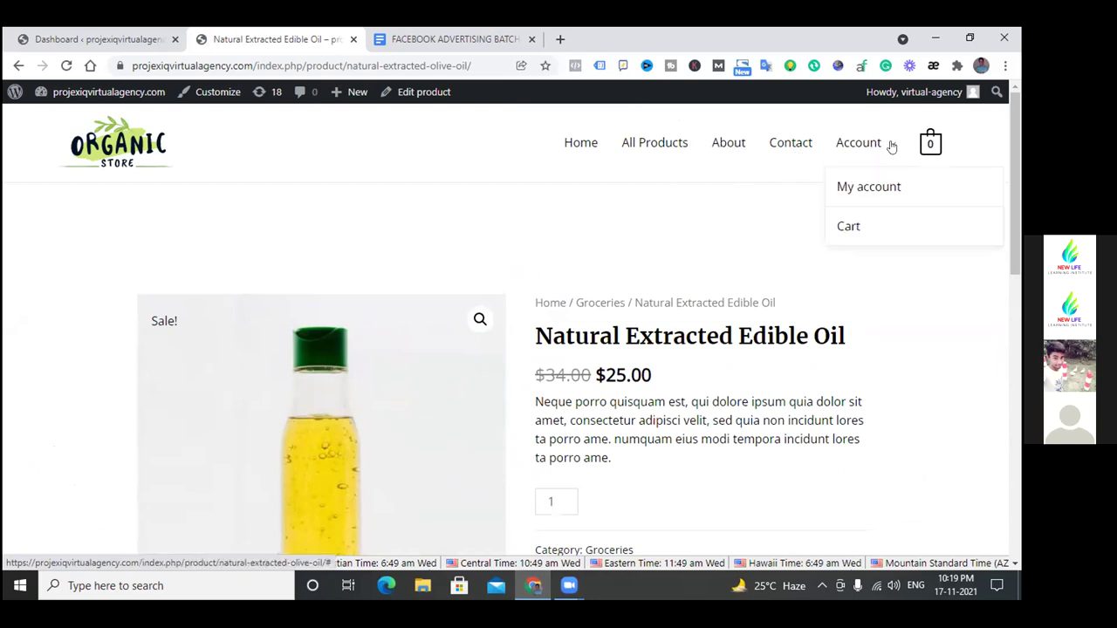
pyautogui.click(846, 227)
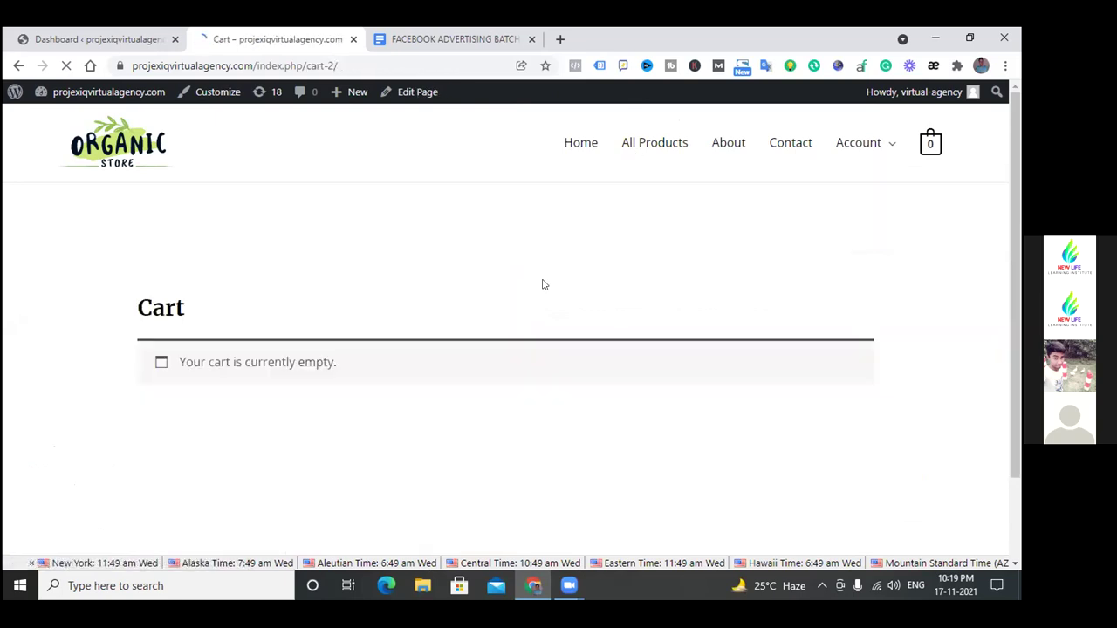
pyautogui.scroll(-1, 542, 284)
pyautogui.scroll(1, 542, 283)
# Reopen the All Products page from the cart and browse the Shop grid from Assorted Coffee to the edible oil row.
pyautogui.click(646, 145)
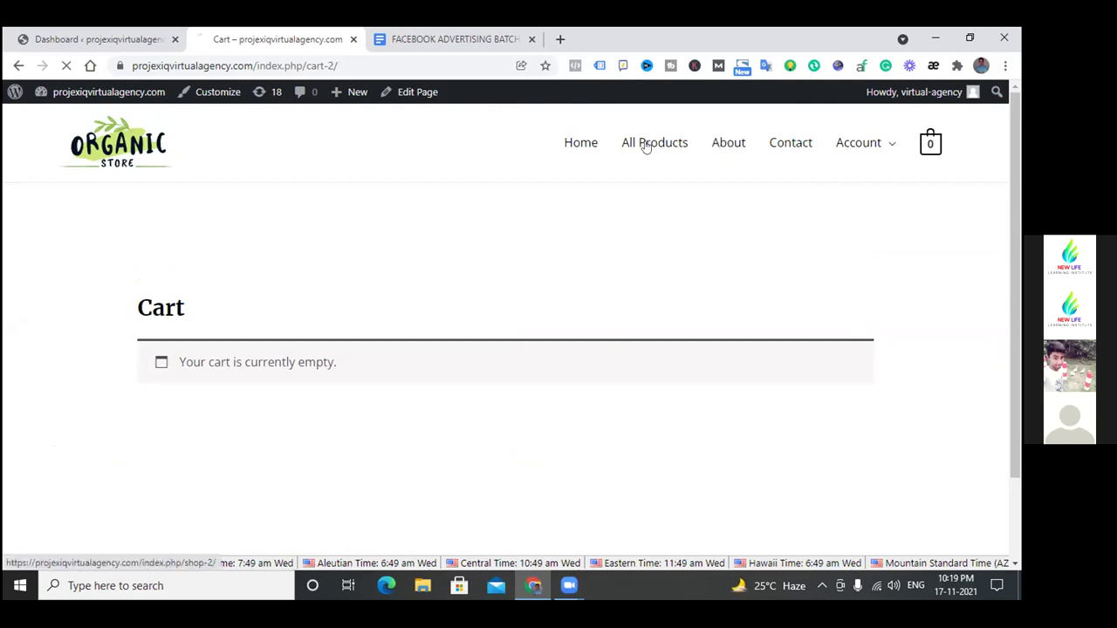
pyautogui.scroll(-2, 449, 337)
pyautogui.scroll(2, 450, 334)
pyautogui.scroll(-5, 453, 315)
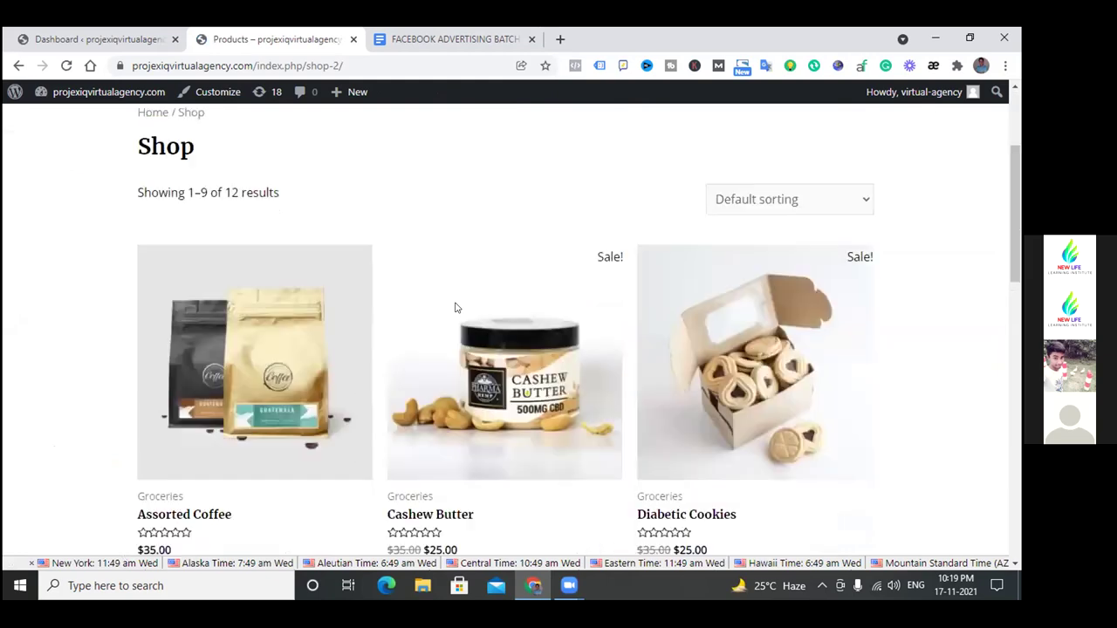
pyautogui.scroll(-5, 454, 415)
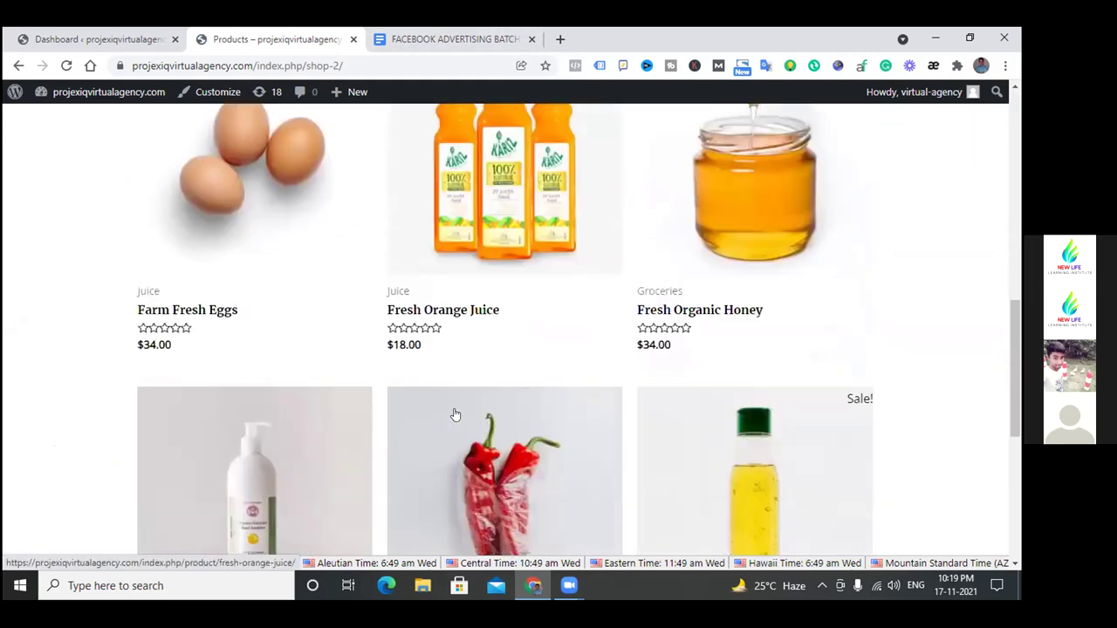
pyautogui.scroll(-2, 454, 416)
pyautogui.scroll(7, 453, 414)
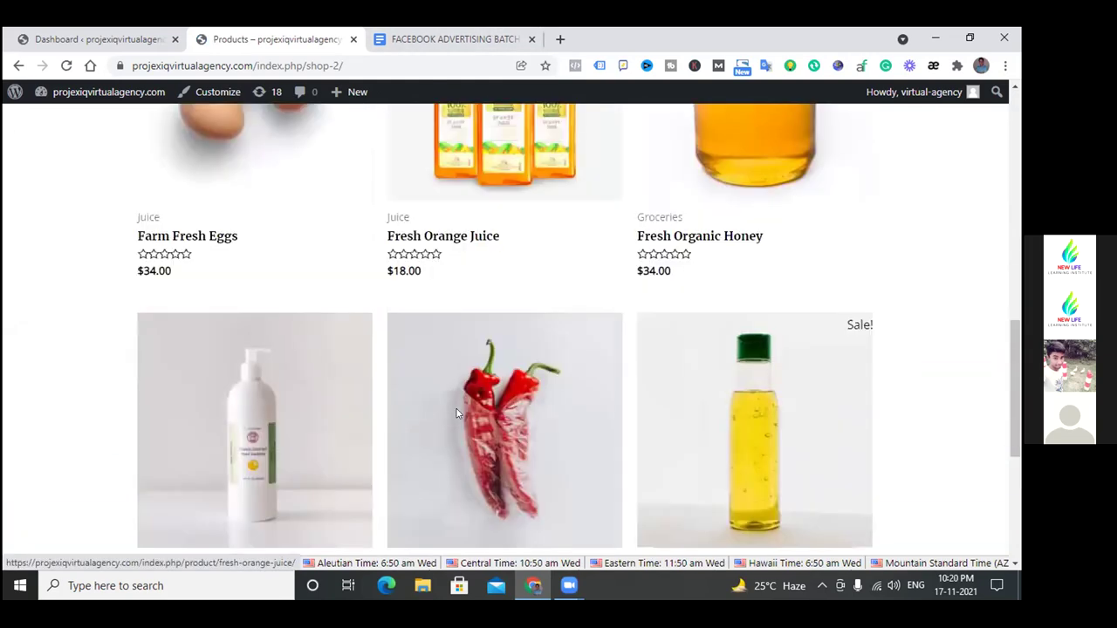
pyautogui.scroll(4, 454, 412)
pyautogui.scroll(-5, 864, 212)
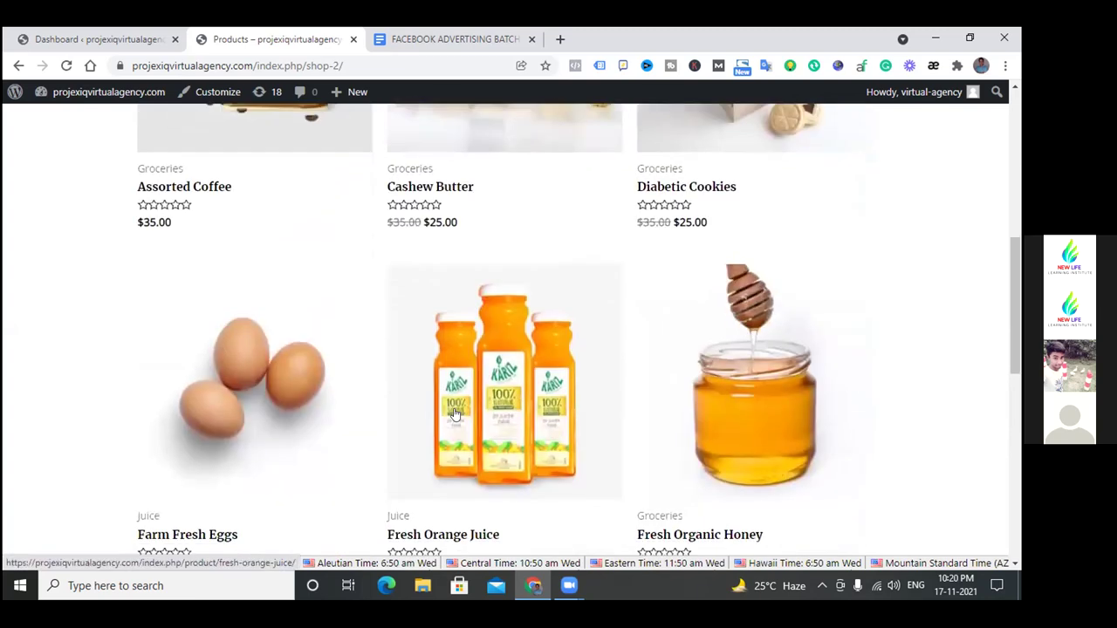
# View the Fresh Organic Honey and Farm Fresh Eggs product pages, returning to the Shop grid after each one.
pyautogui.click(764, 233)
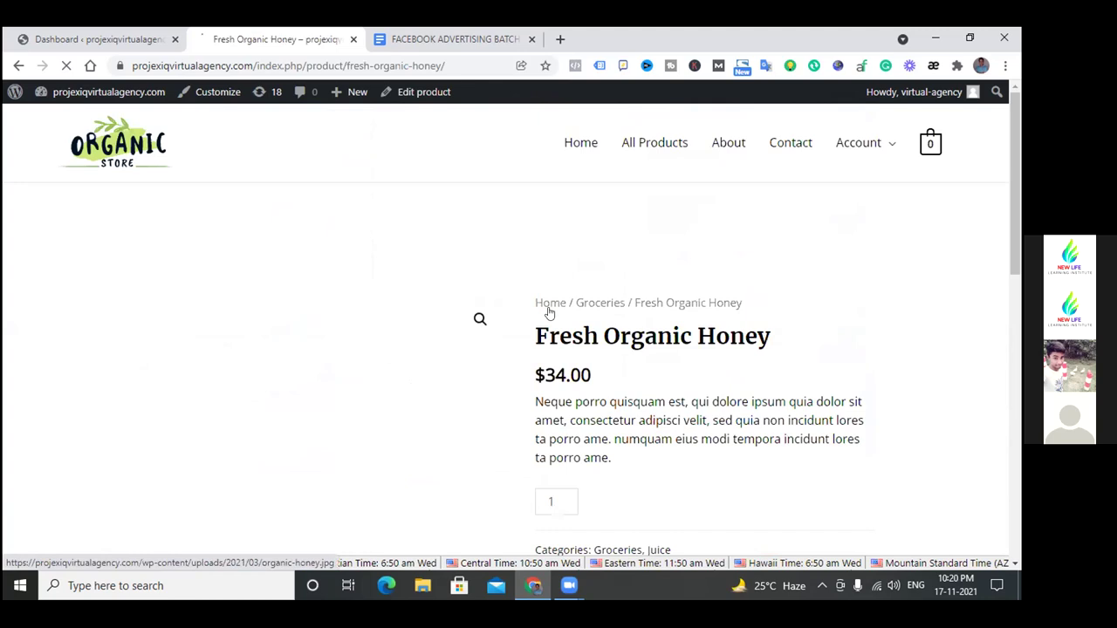
pyautogui.click(18, 65)
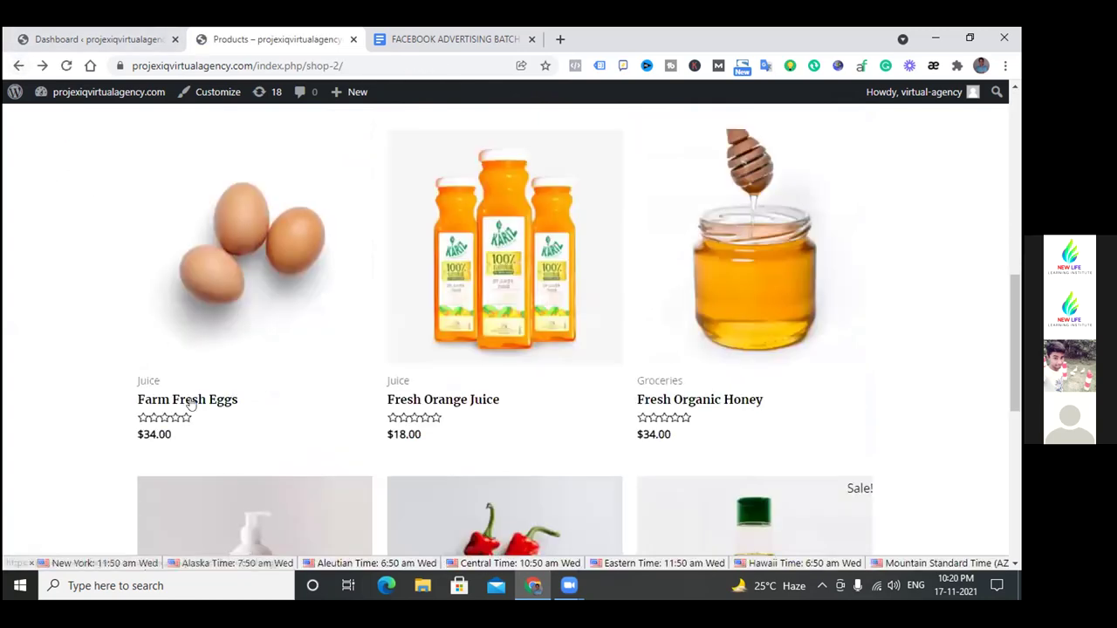
pyautogui.click(191, 401)
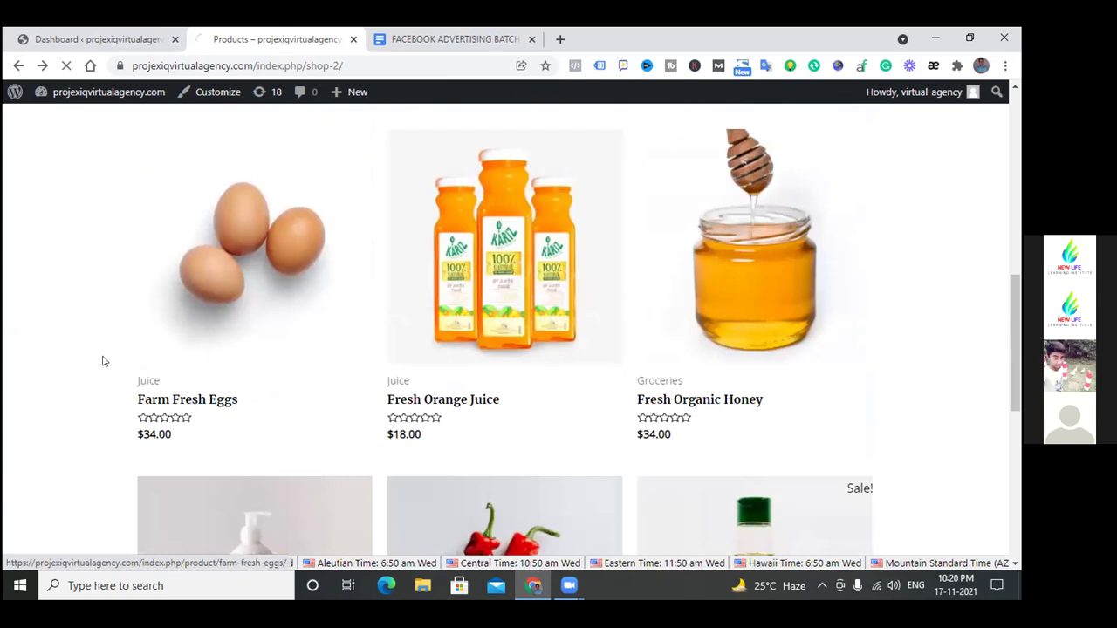
pyautogui.scroll(-3, 477, 314)
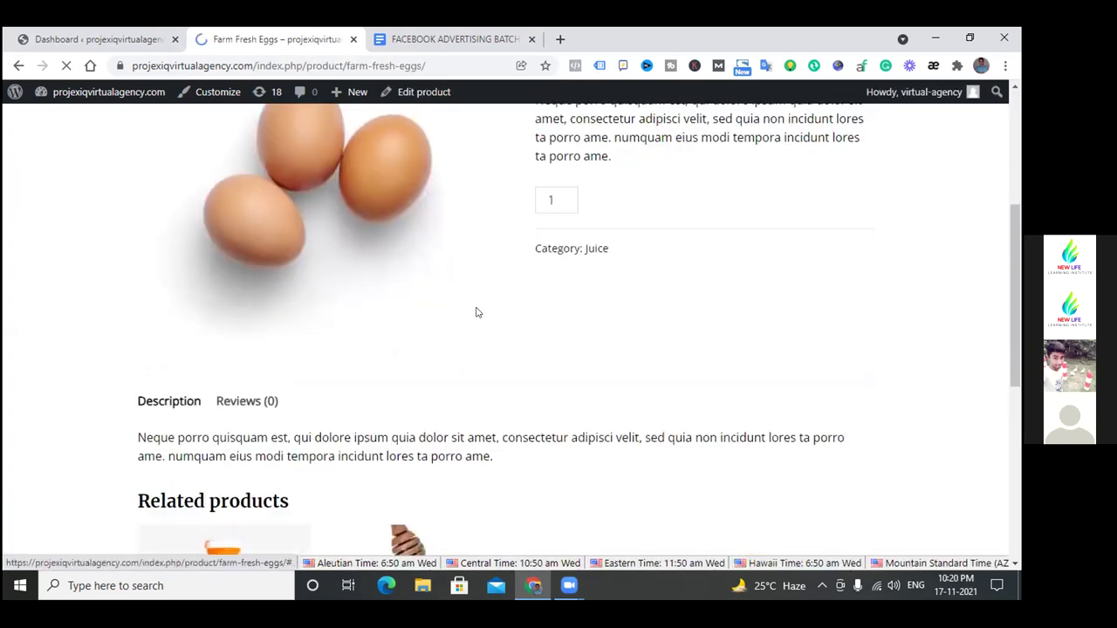
pyautogui.scroll(3, 515, 305)
pyautogui.scroll(-2, 556, 329)
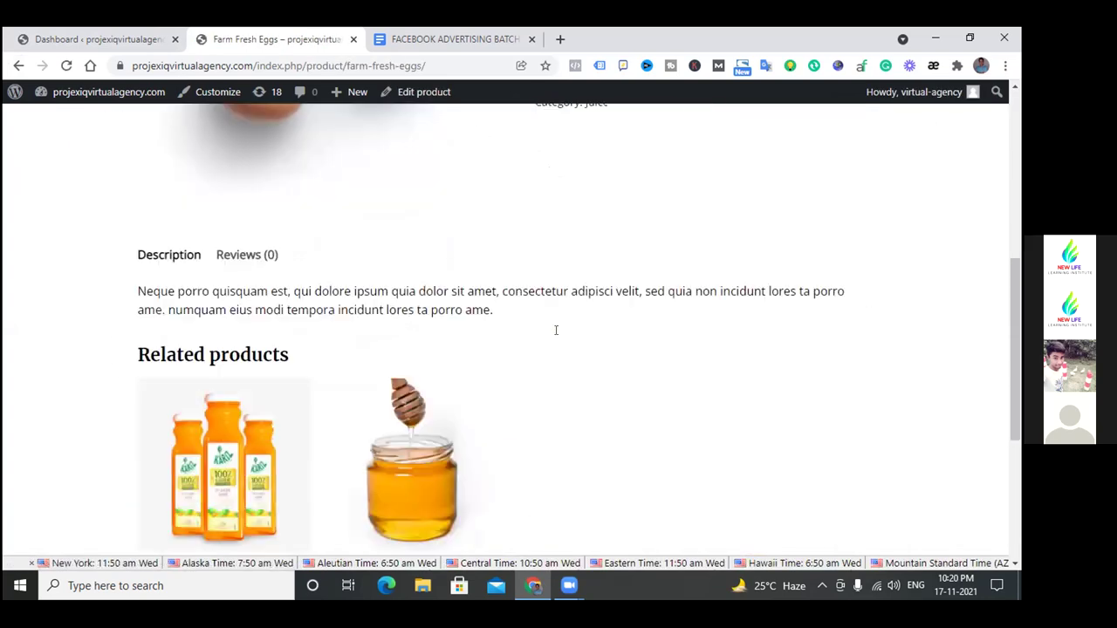
pyautogui.scroll(-3, 449, 282)
pyautogui.scroll(4, 449, 281)
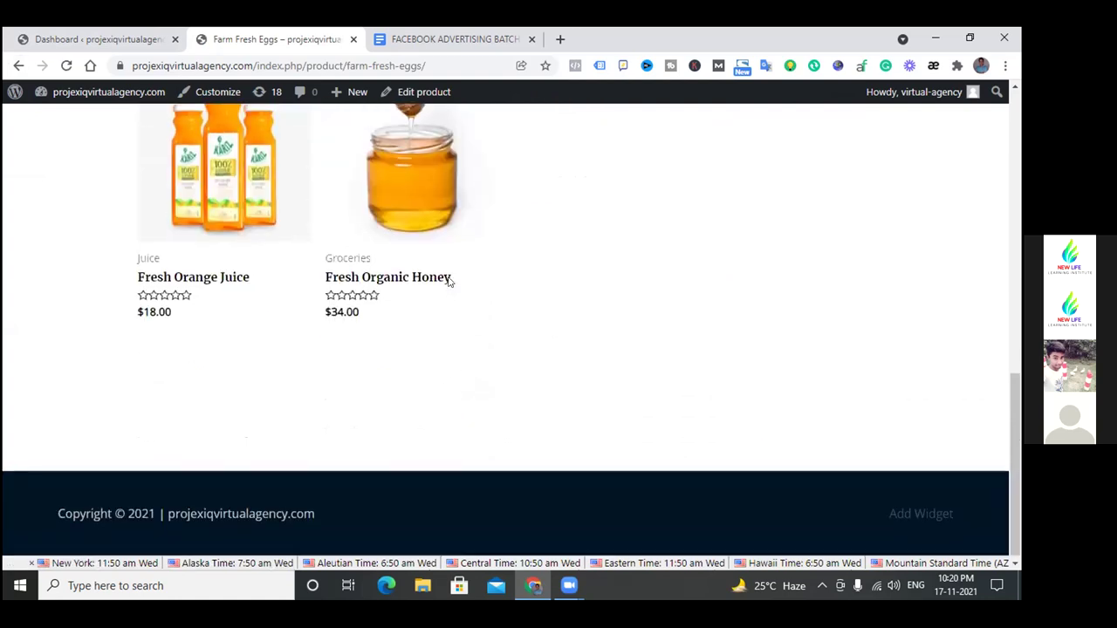
pyautogui.scroll(3, 448, 282)
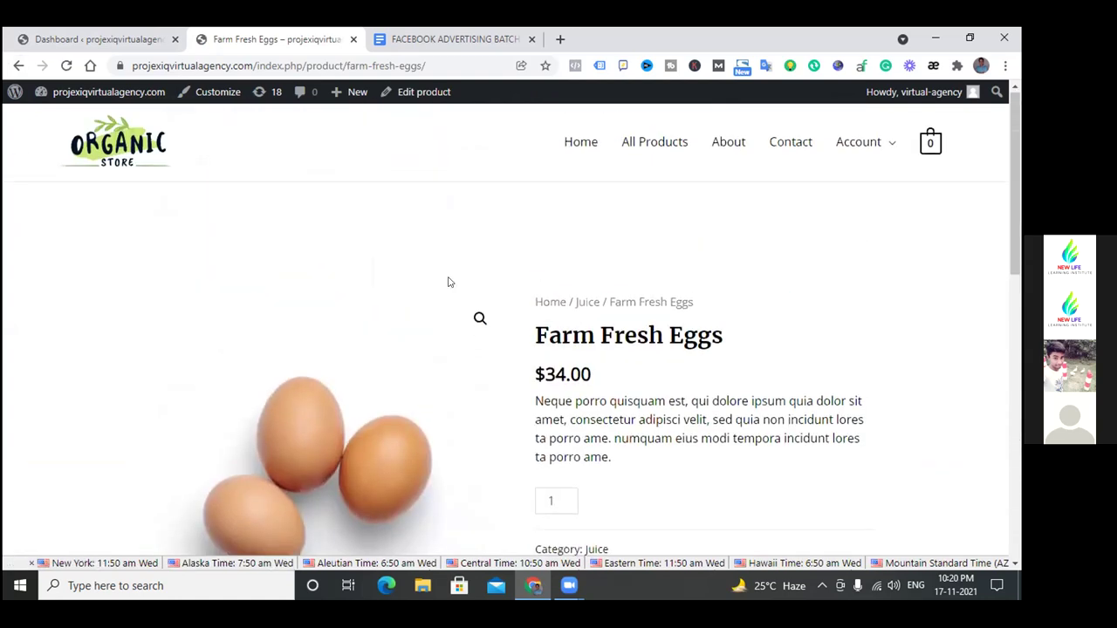
pyautogui.click(18, 65)
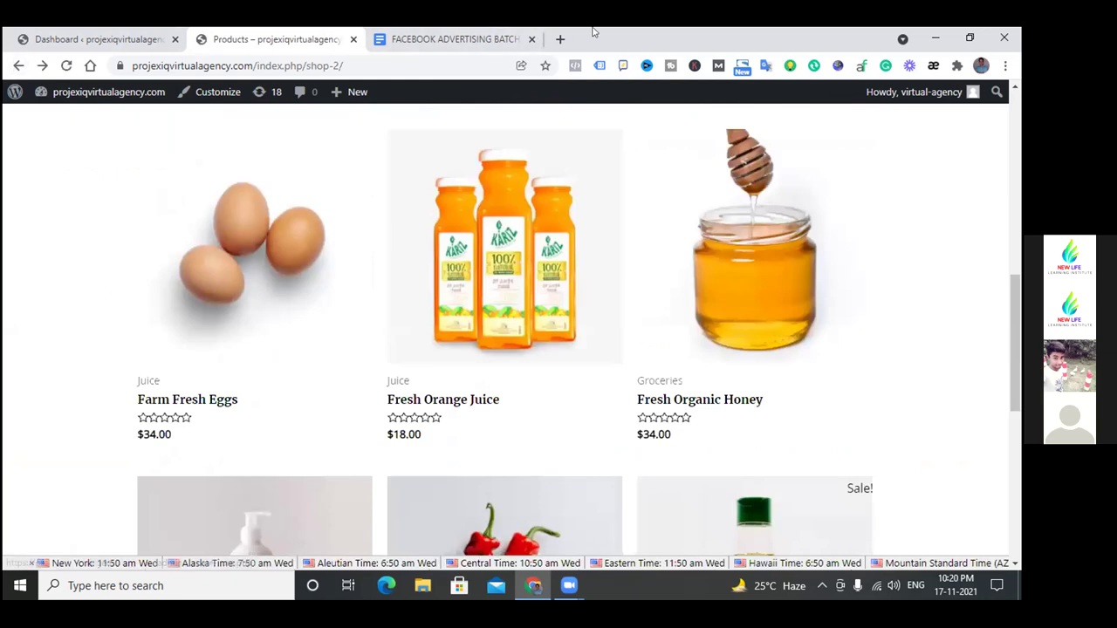
# Search Google for amazon in a new browser tab and open the Amazon.in website.
pyautogui.click(558, 38)
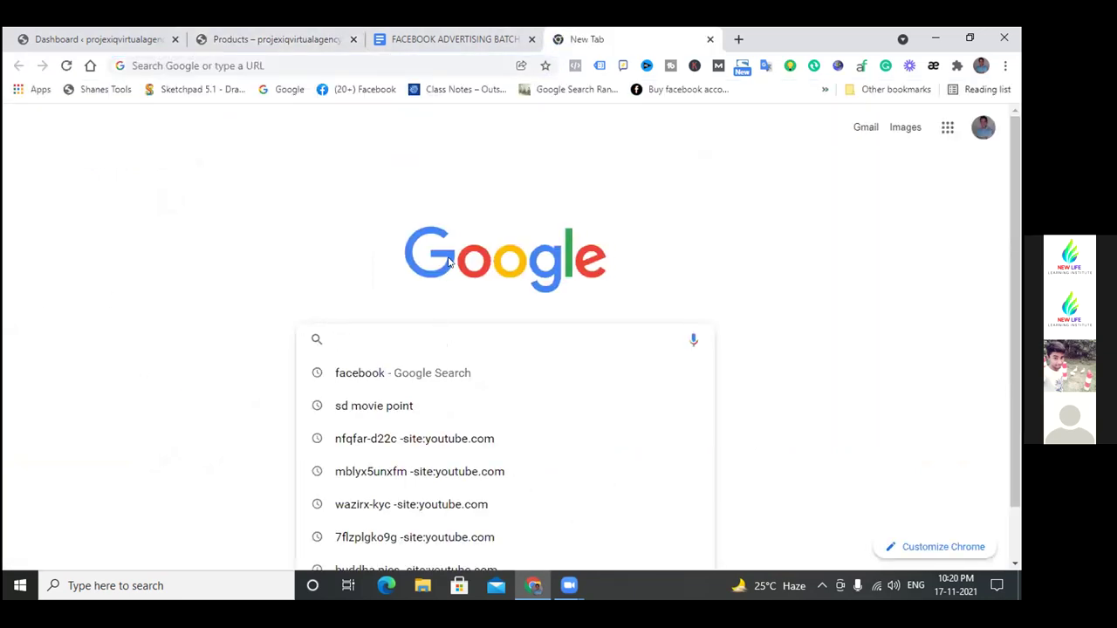
pyautogui.write('amazon')
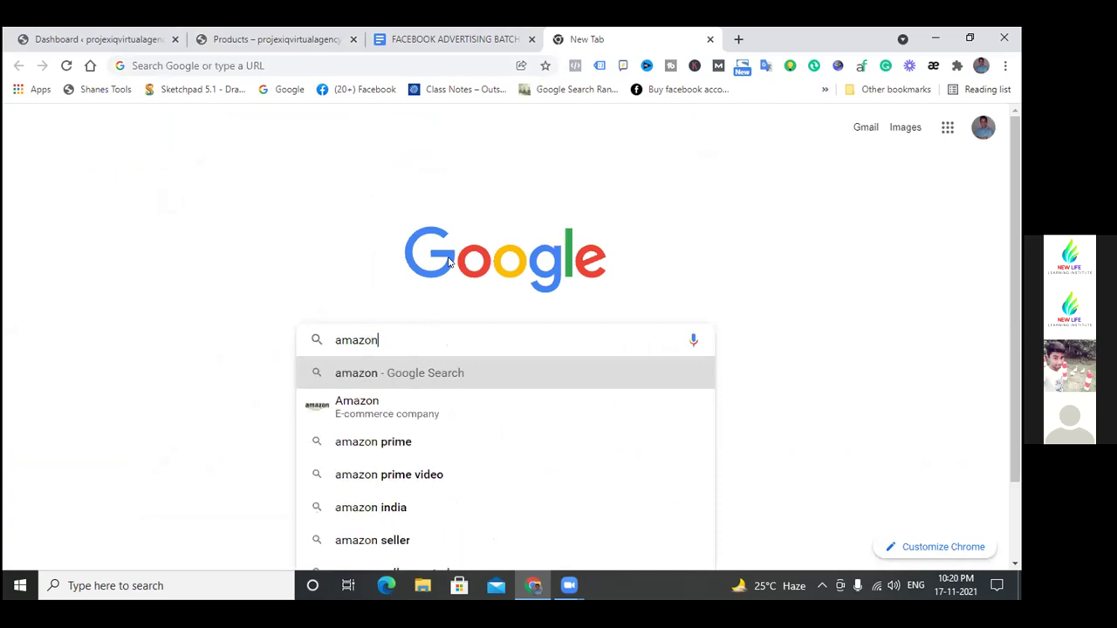
pyautogui.click(437, 373)
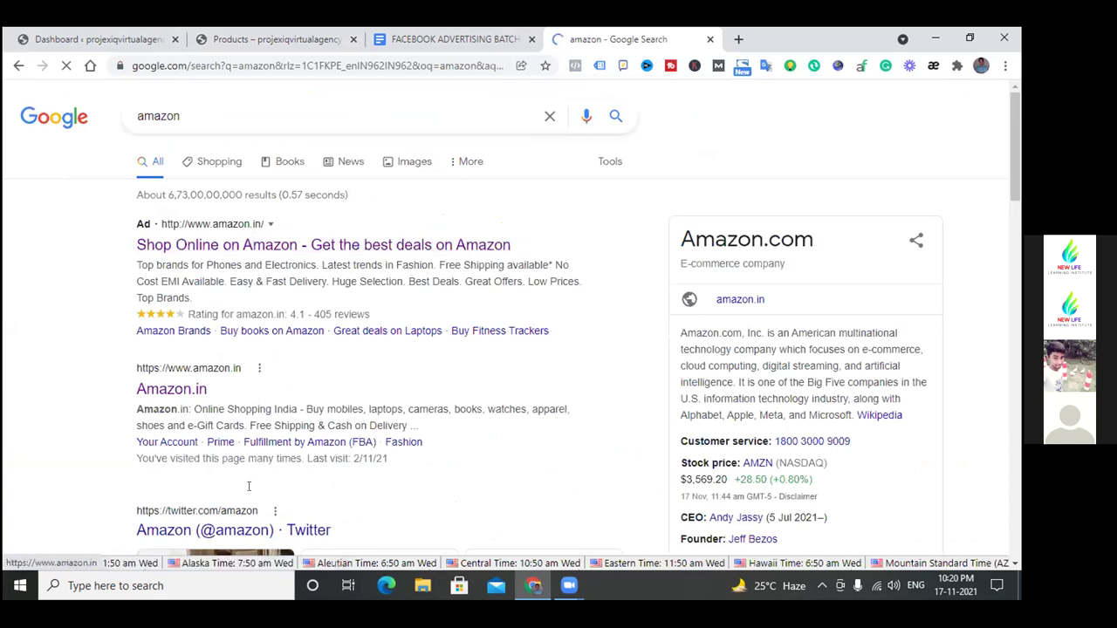
pyautogui.click(187, 394)
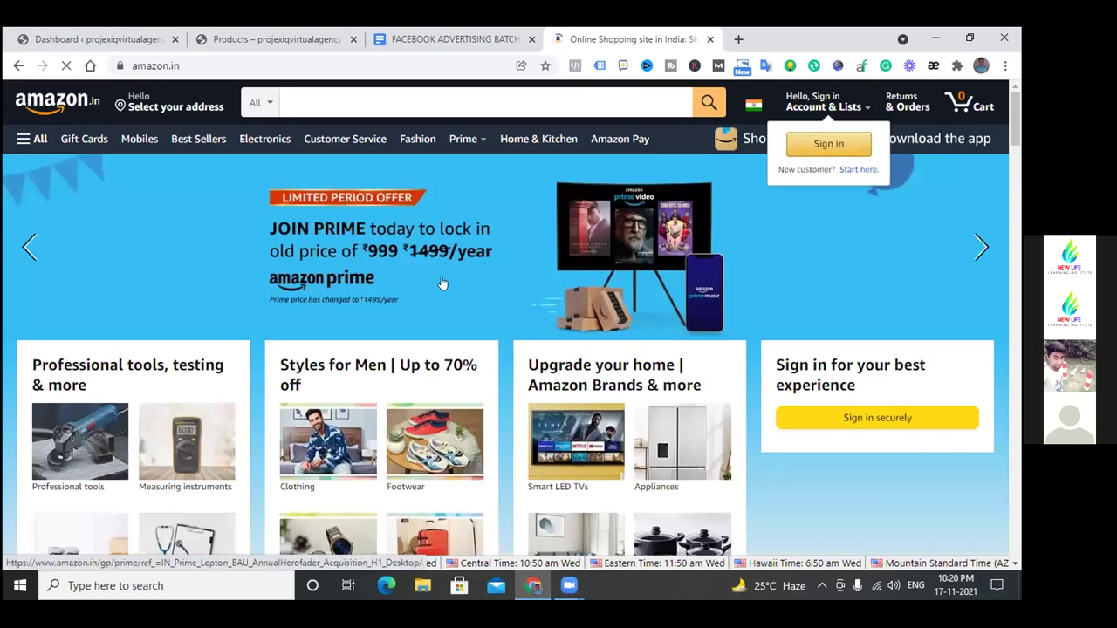
# Browse the Amazon.in homepage offers and open the Oppo A31 phone deal from Today's Deals.
pyautogui.scroll(-4, 442, 283)
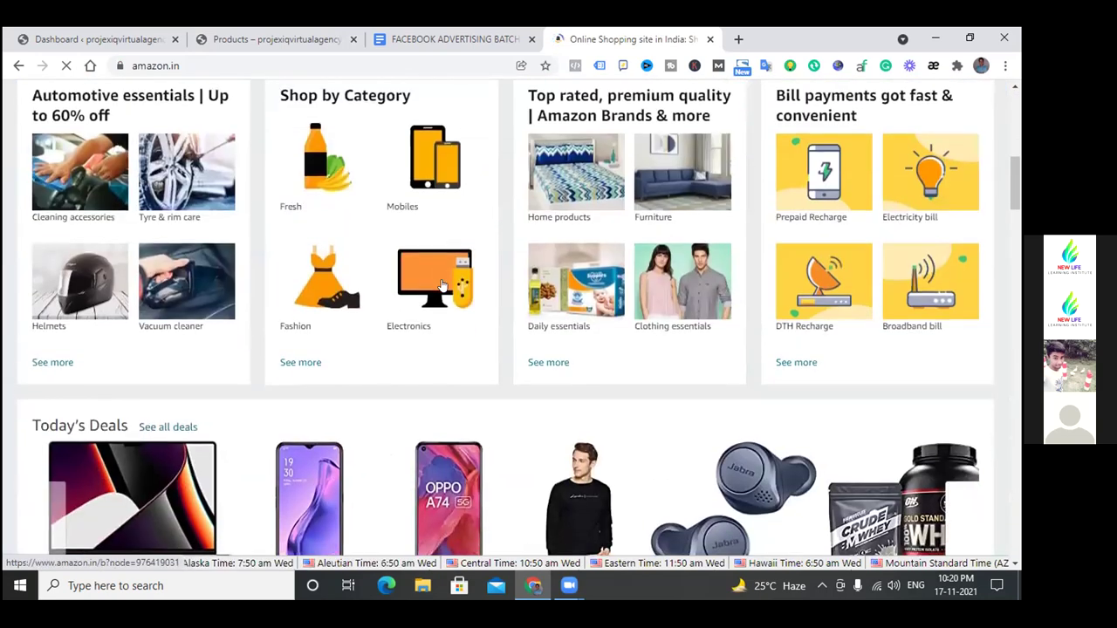
pyautogui.scroll(-5, 443, 286)
pyautogui.scroll(-4, 439, 302)
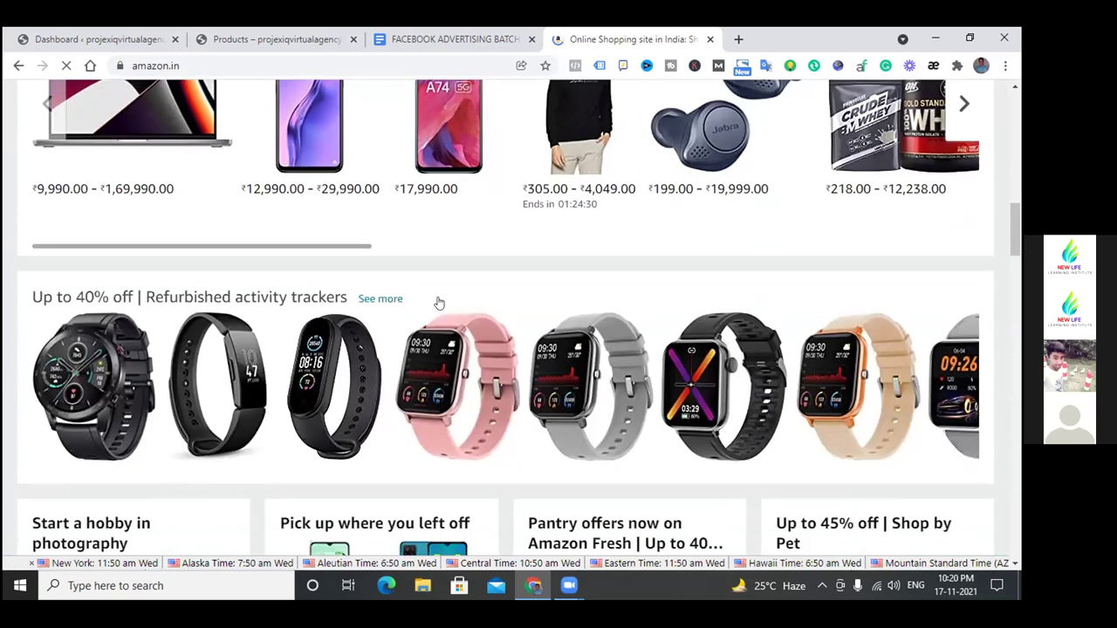
pyautogui.scroll(3, 439, 302)
pyautogui.scroll(3, 439, 302)
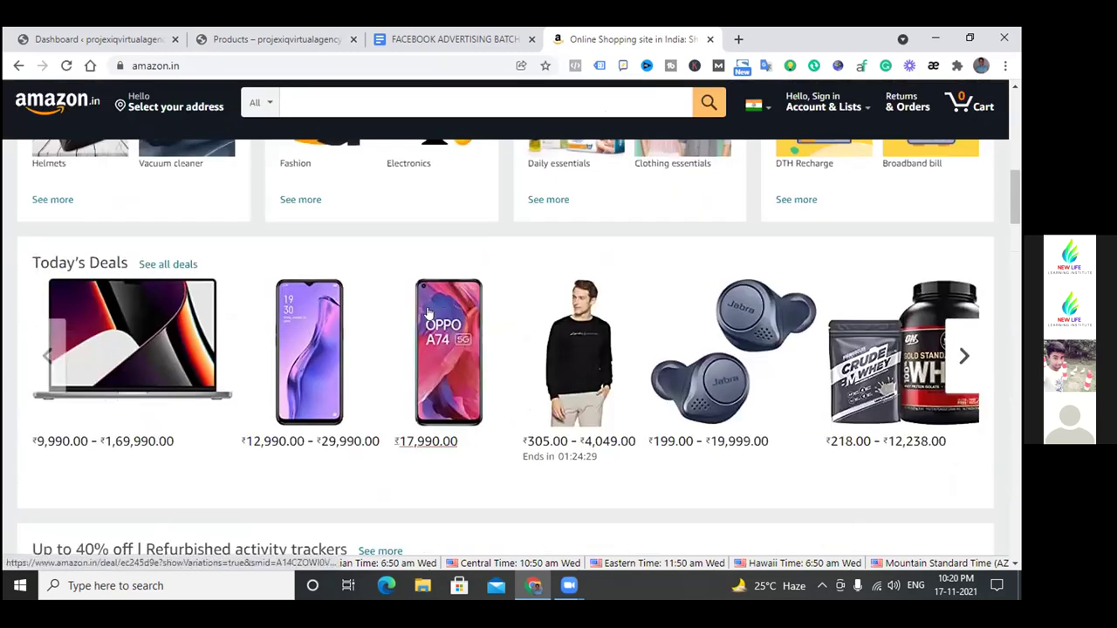
pyautogui.click(310, 336)
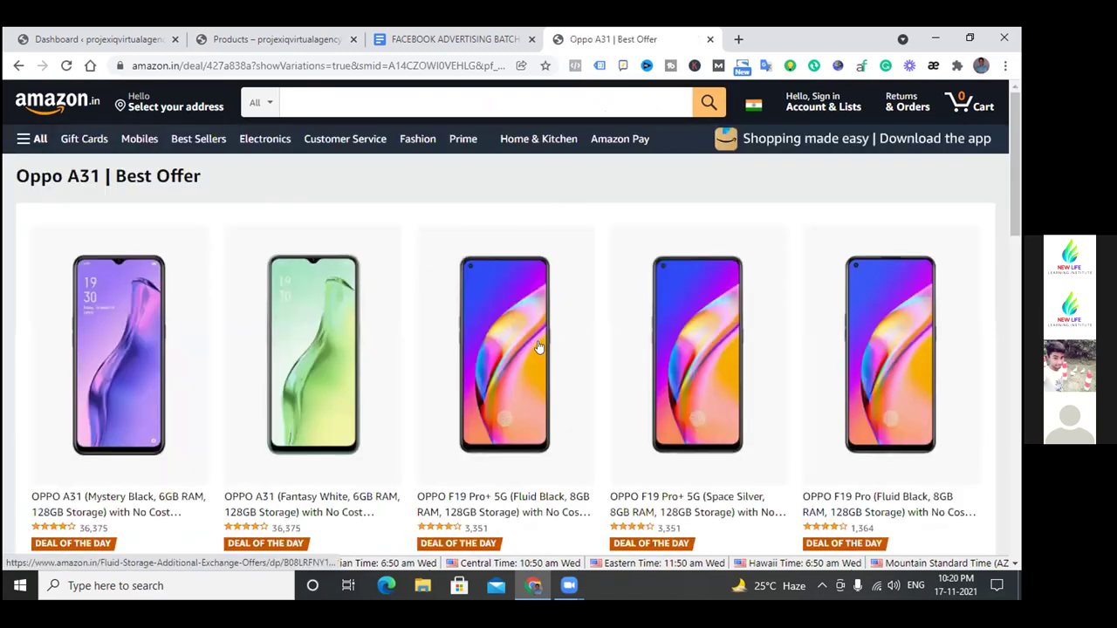
# Look over the Oppo A31 Best Offer phones and open the OPPO A31 Mystery Black product page.
pyautogui.scroll(-3, 540, 346)
pyautogui.scroll(3, 452, 311)
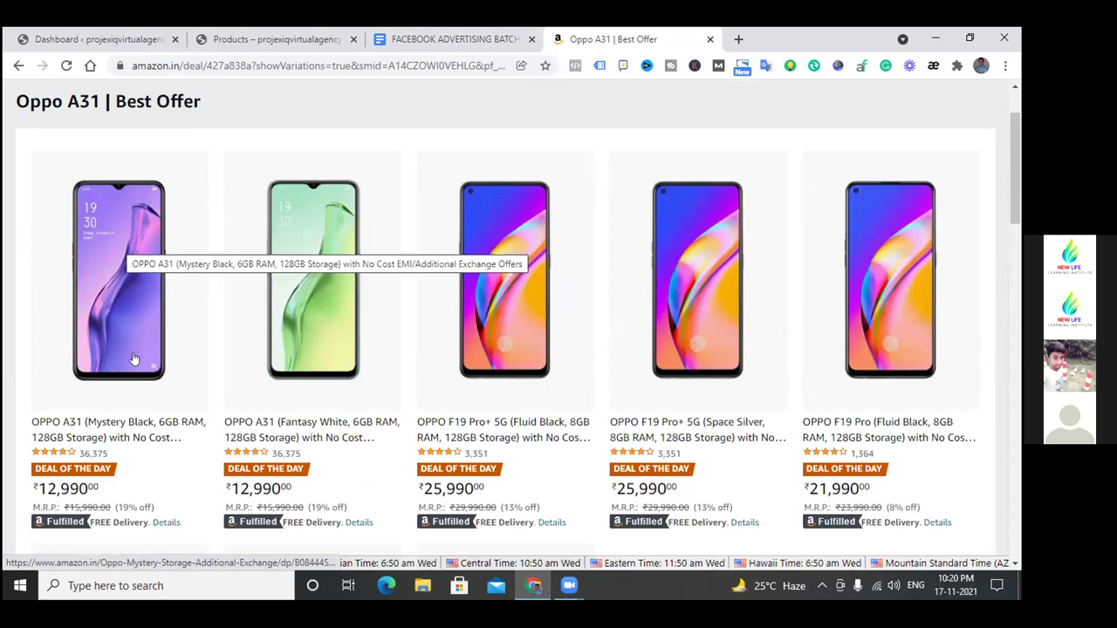
pyautogui.click(122, 297)
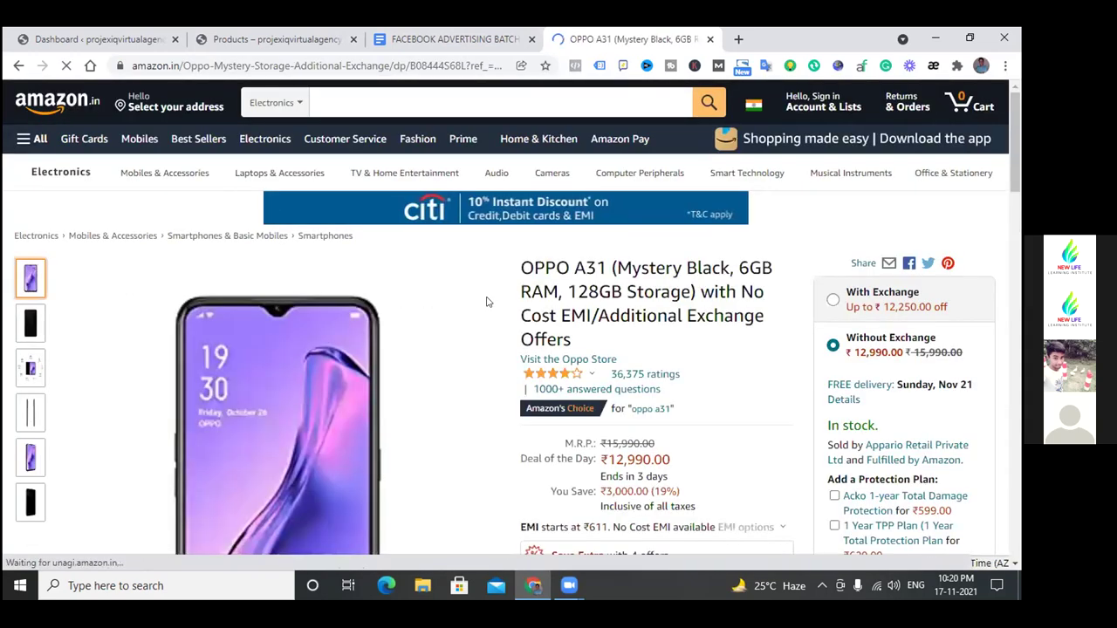
pyautogui.scroll(-1, 524, 260)
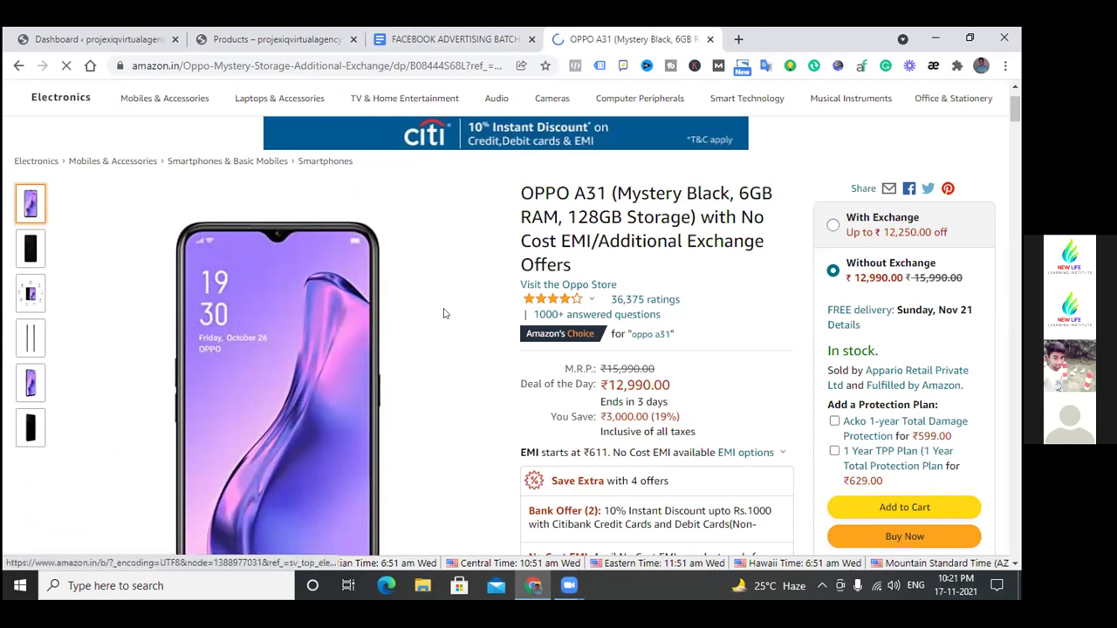
pyautogui.moveTo(443, 302)
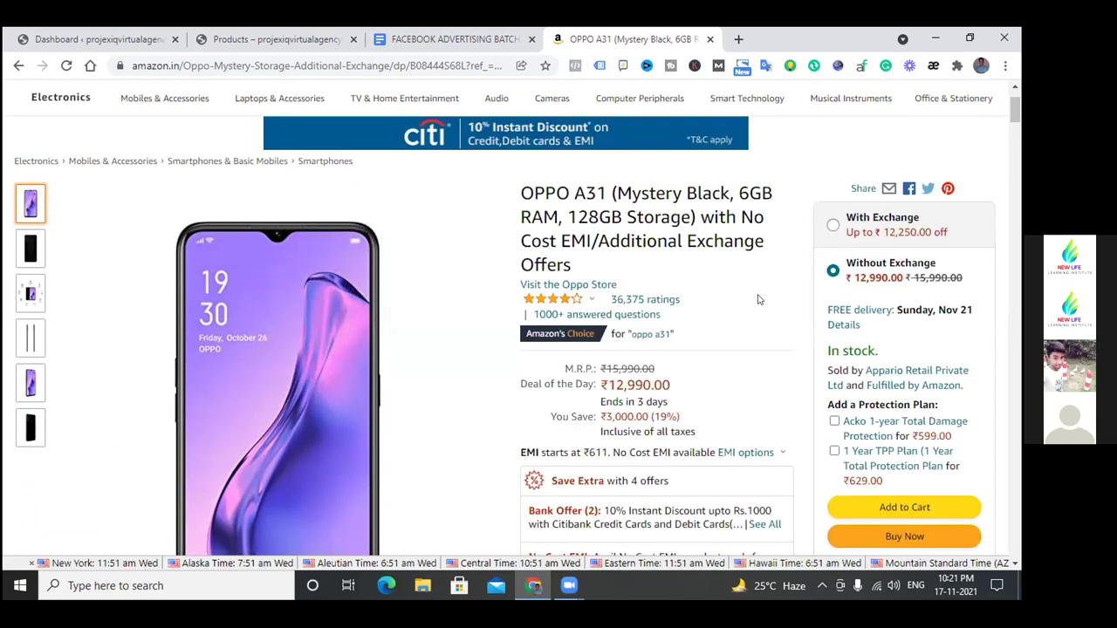
# Add the OPPO A31 Mystery Black to the Amazon cart, point out the Added to Cart confirmation and close it.
pyautogui.scroll(-4, 759, 299)
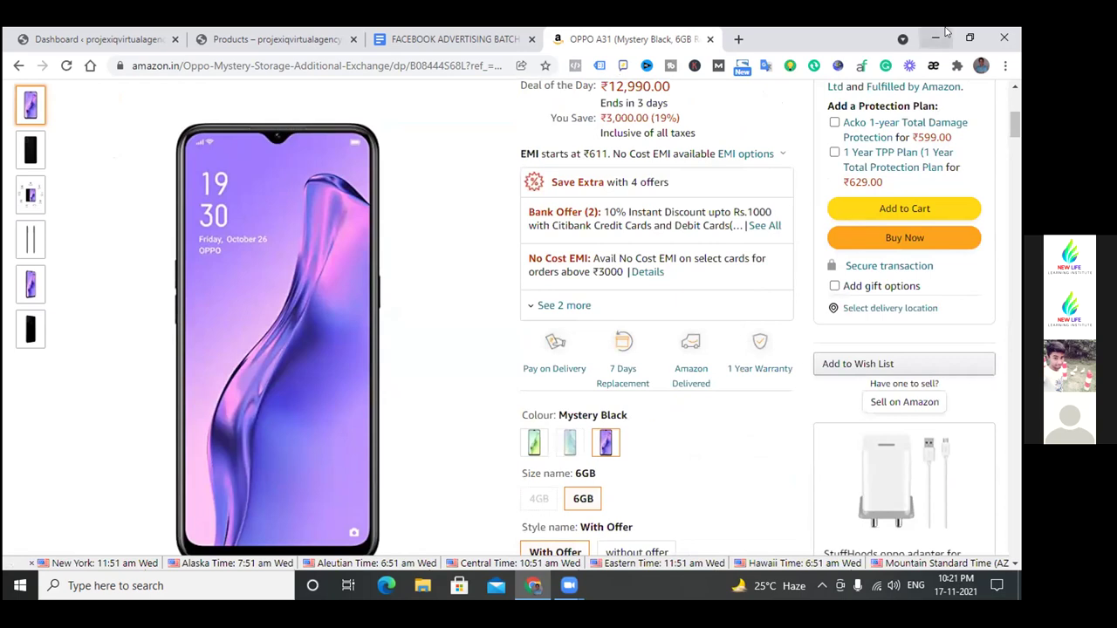
pyautogui.click(905, 212)
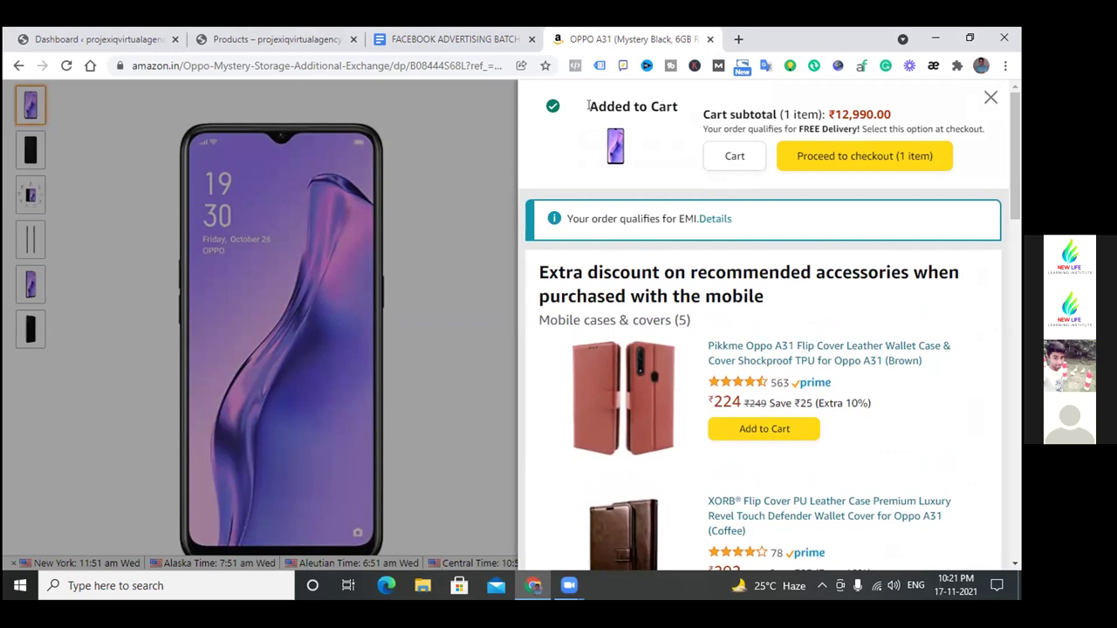
pyautogui.moveTo(589, 106); pyautogui.dragTo(678, 107)
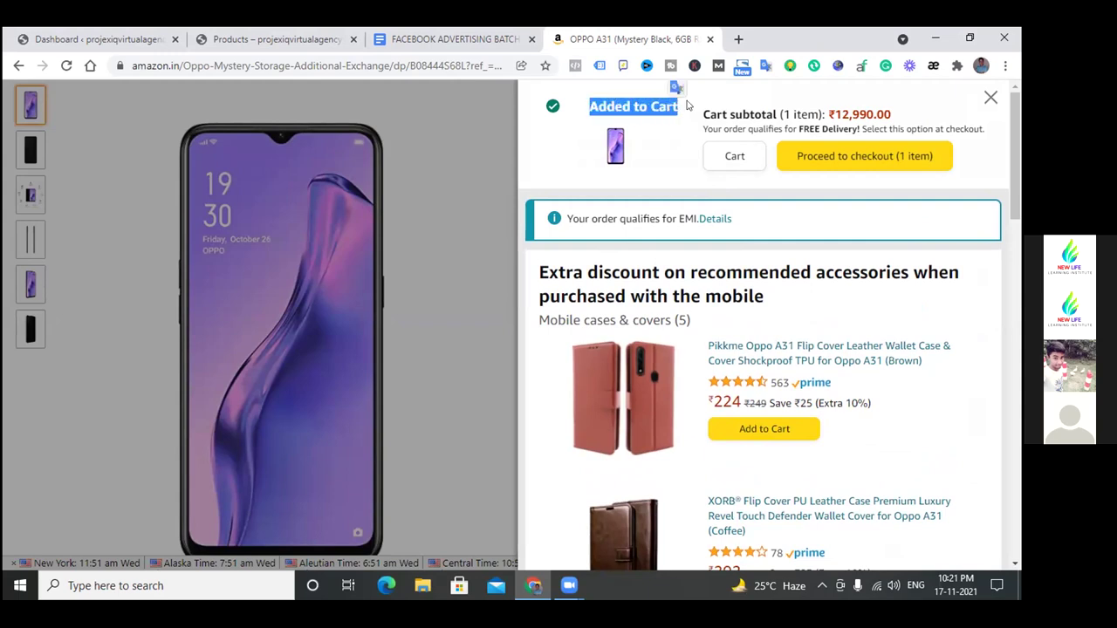
pyautogui.click(680, 109)
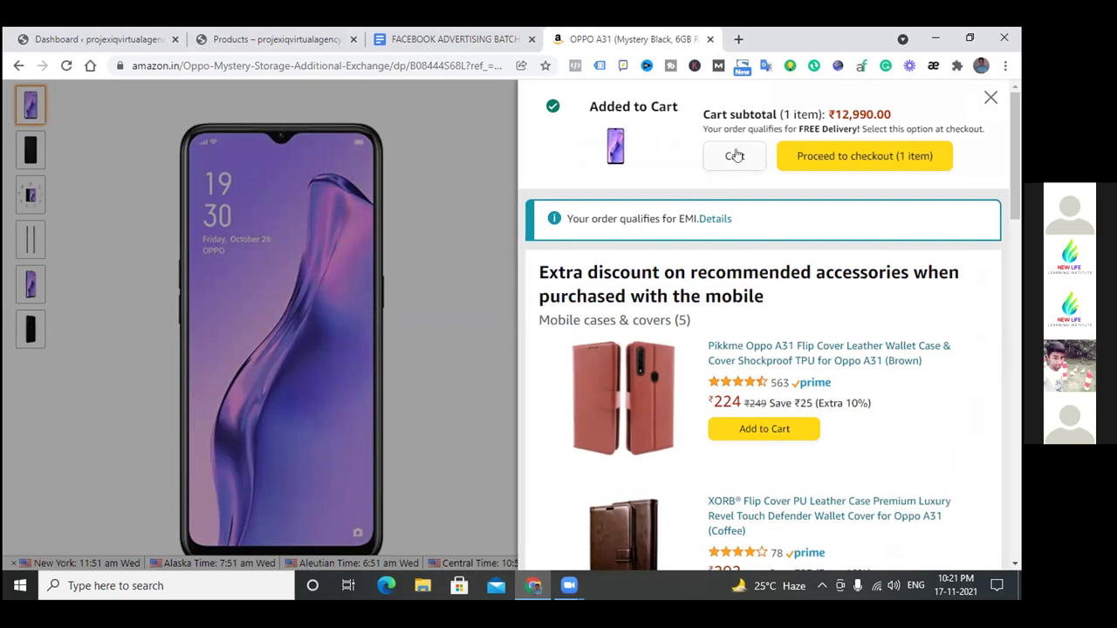
pyautogui.click(990, 98)
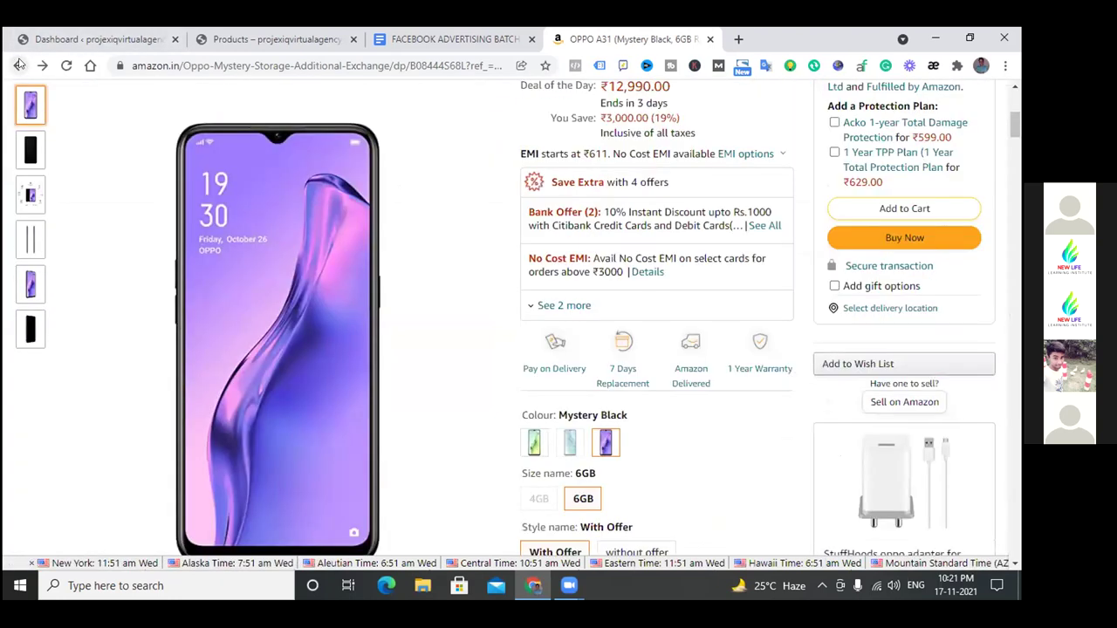
# Return to the Oppo A31 Best Offer list and open the OPPO A31 Fantasy White product, examining its purchase options.
pyautogui.click(18, 66)
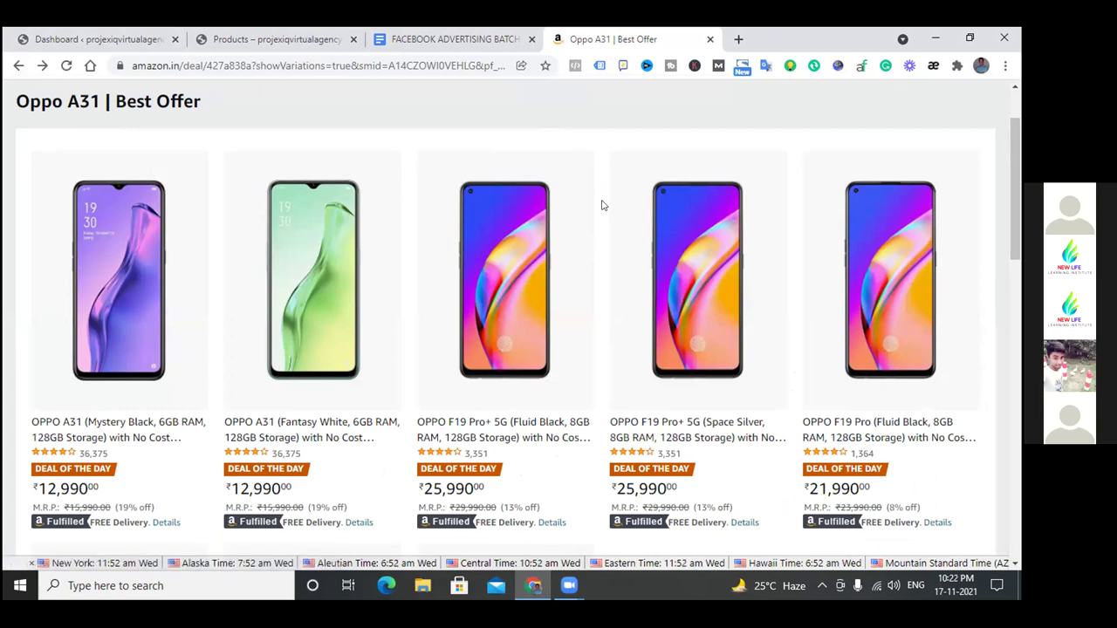
pyautogui.click(298, 300)
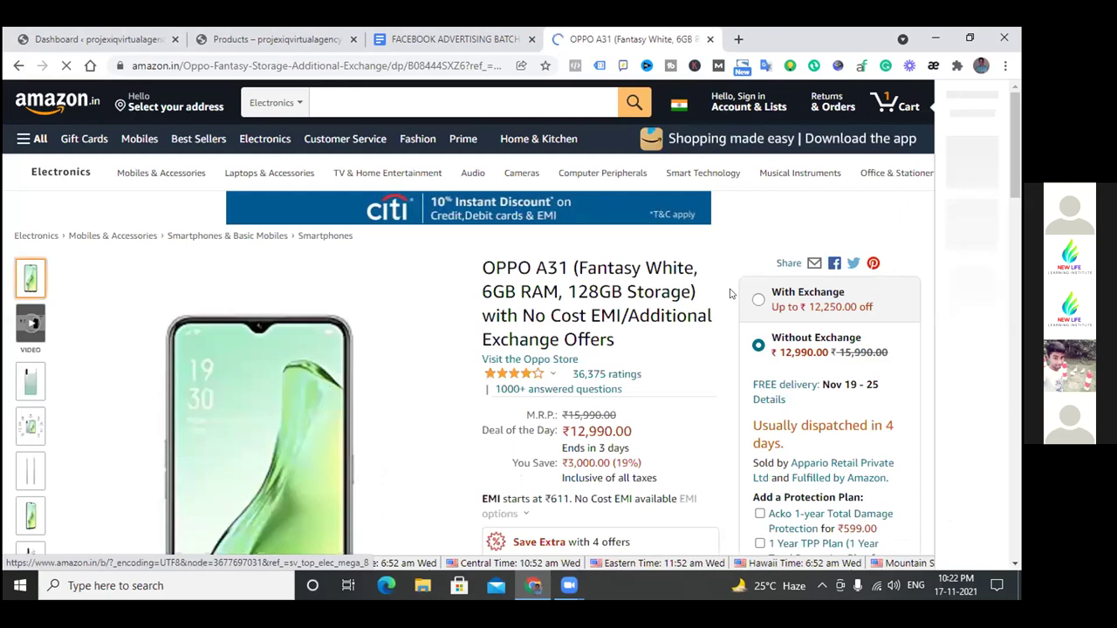
pyautogui.scroll(-3, 731, 294)
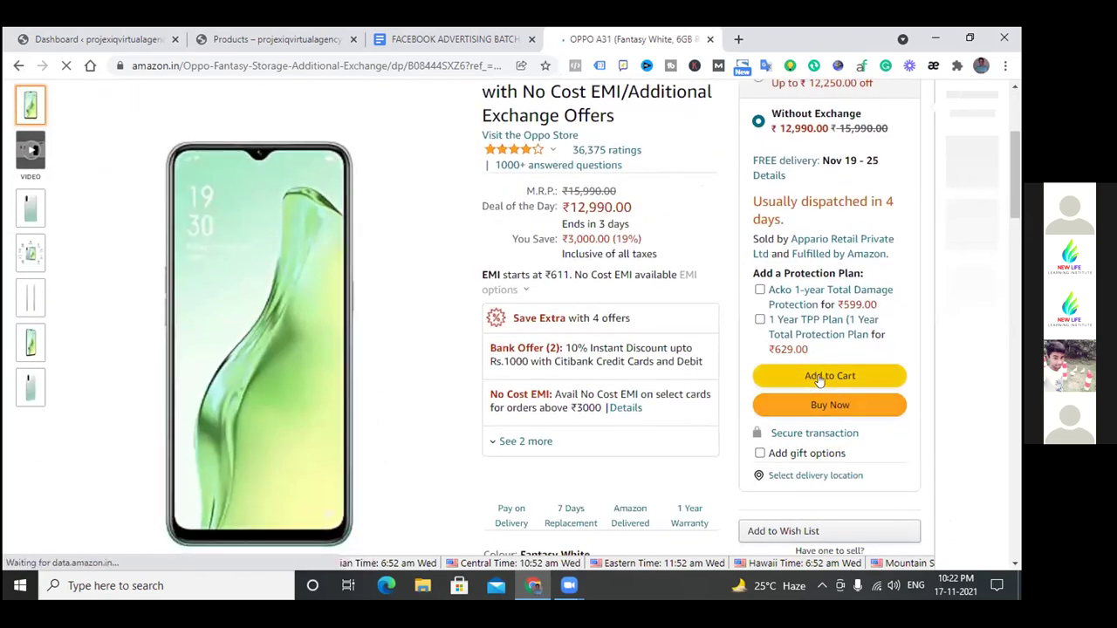
# Switch to the example store's Shop page and look over the row with Farm Fresh Eggs.
pyautogui.click(322, 40)
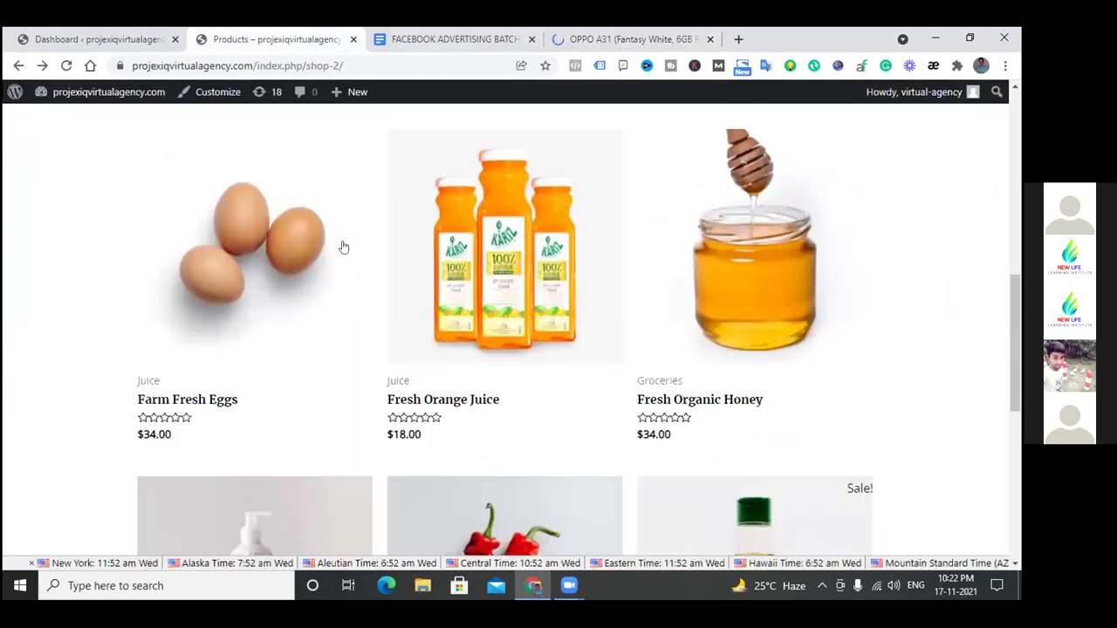
pyautogui.scroll(-1, 344, 248)
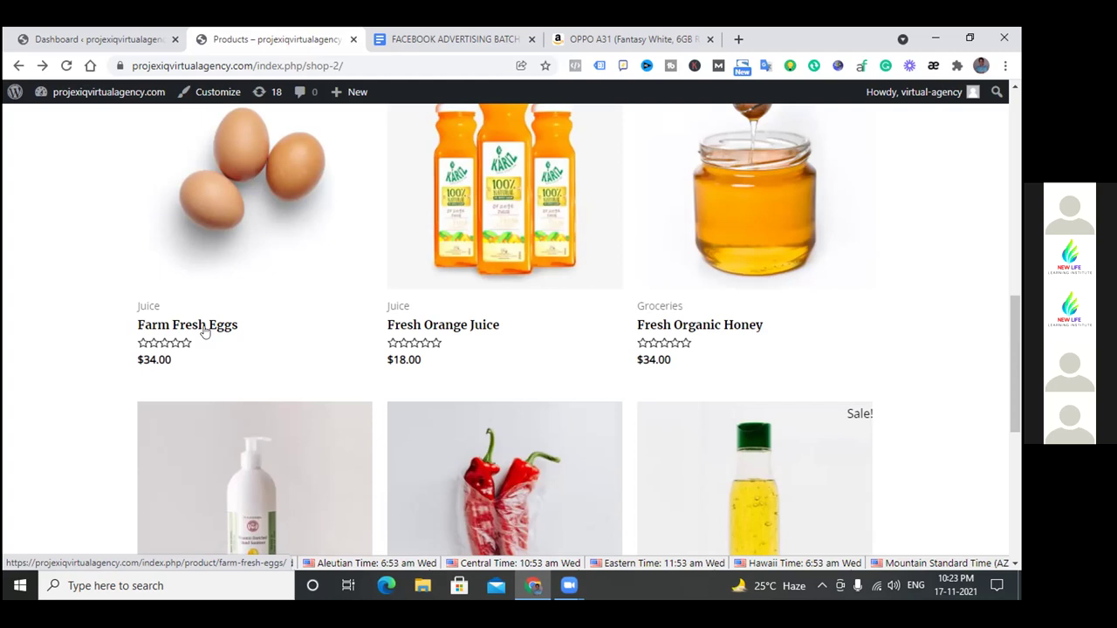
# Start a Buy Now purchase of the OPPO A31 Fantasy White on Amazon, and go back from account selection to the product.
pyautogui.click(629, 39)
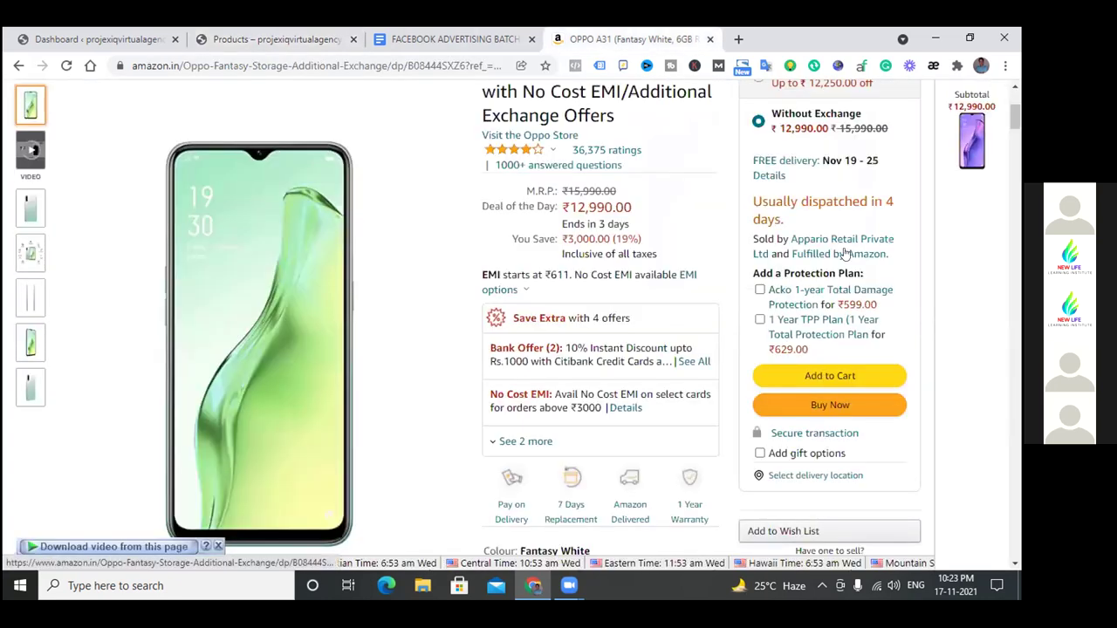
pyautogui.scroll(-1, 845, 251)
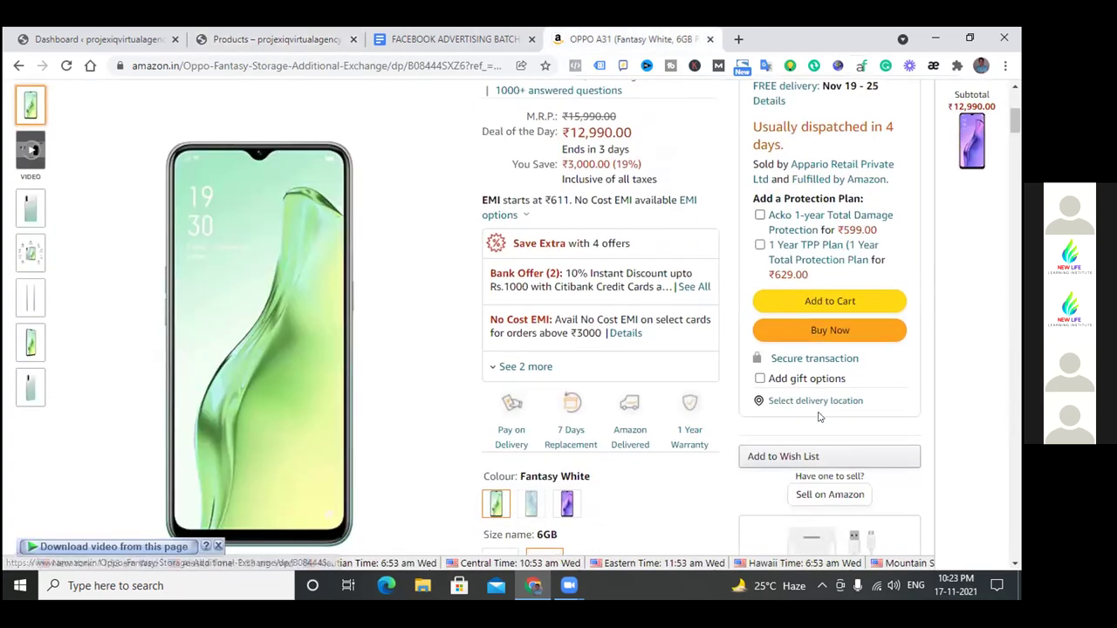
pyautogui.click(819, 332)
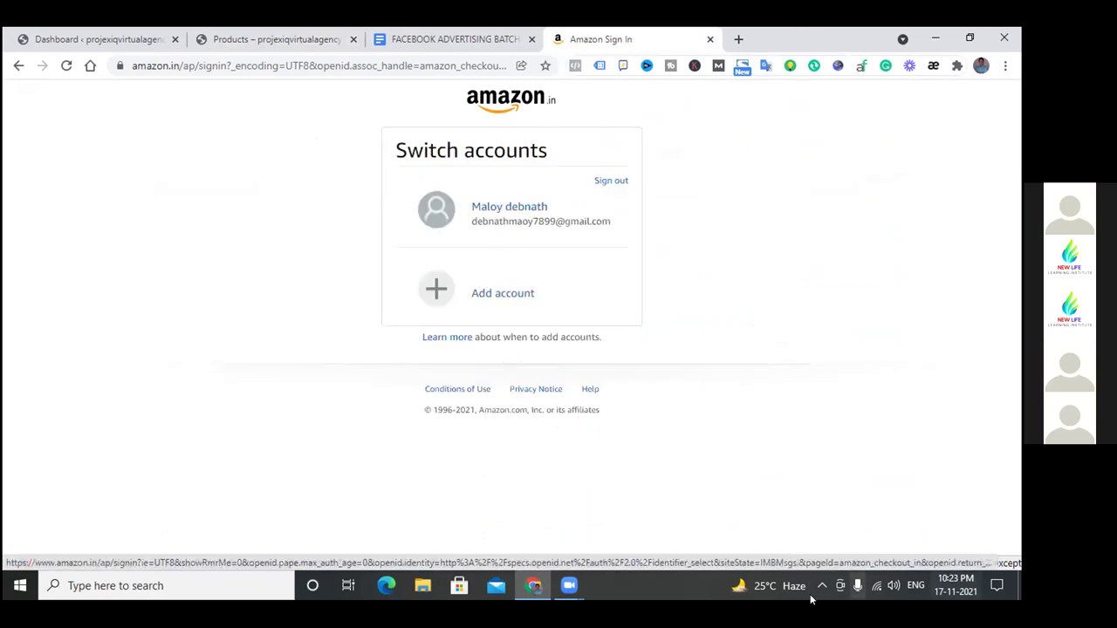
pyautogui.click(16, 66)
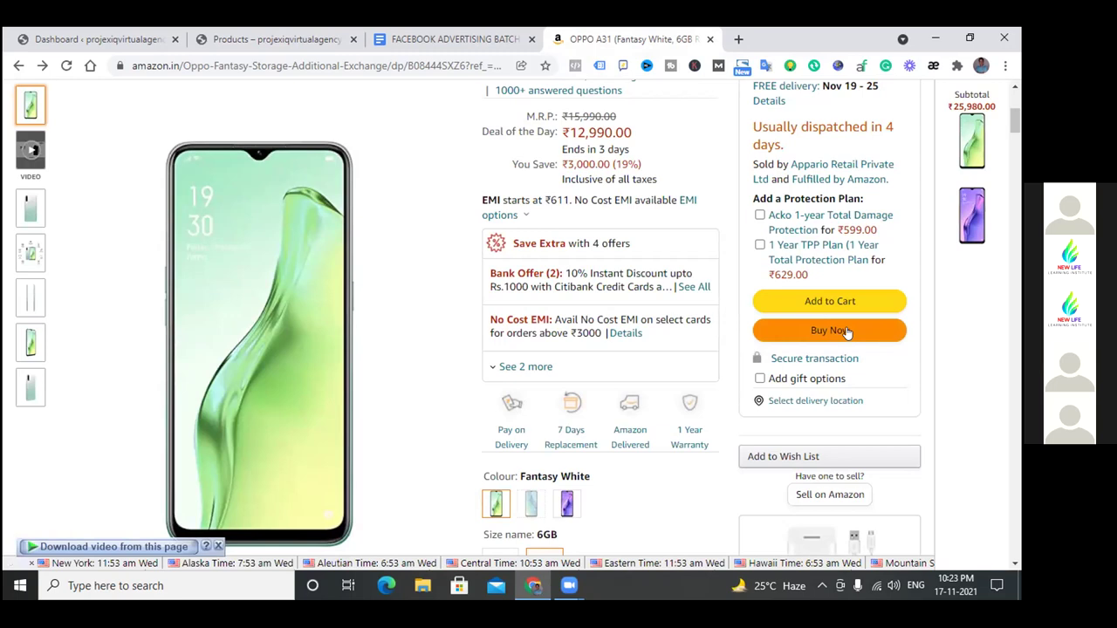
# Return to the example store's Shop page and view the beginning of its product listing.
pyautogui.click(324, 39)
pyautogui.scroll(7, 342, 229)
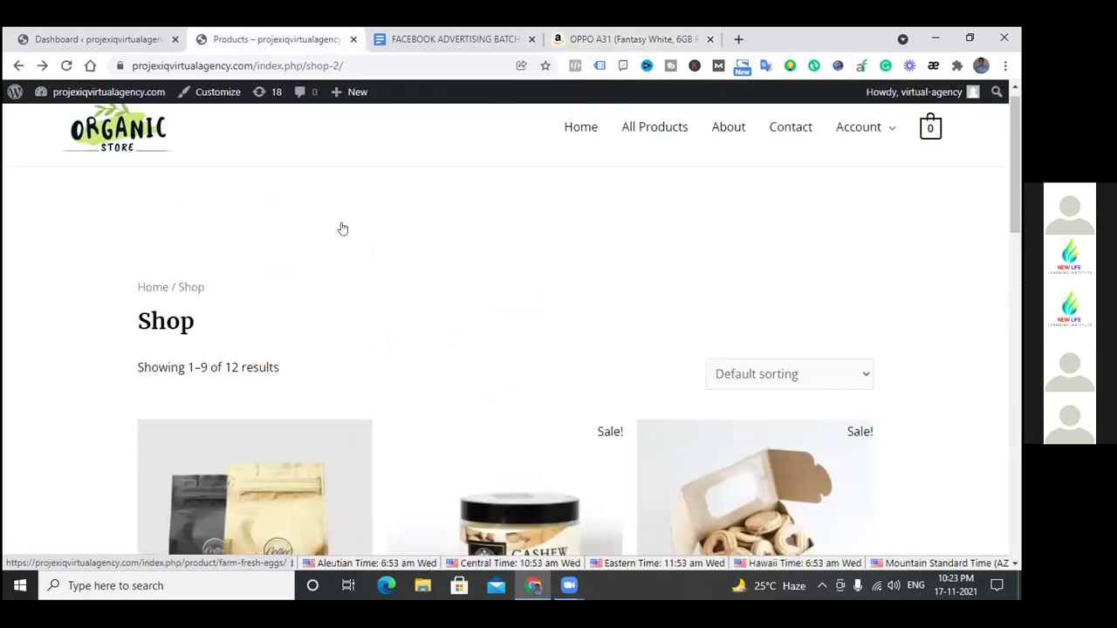
# Open the Diabetic Cookies product from the Shop page and review its price, description and related products.
pyautogui.scroll(-3, 342, 228)
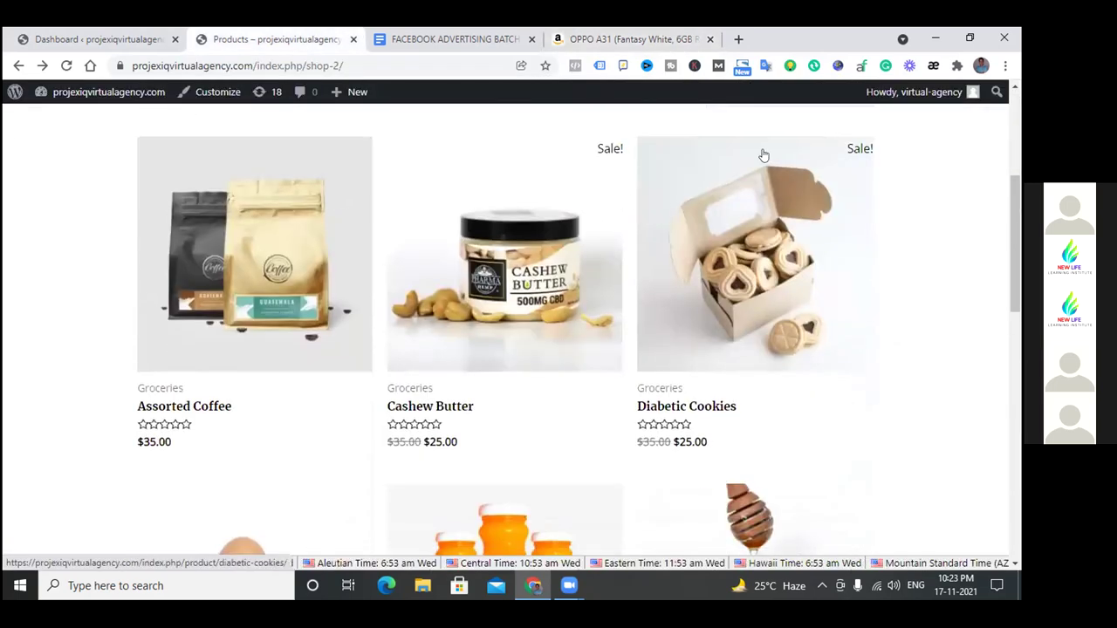
pyautogui.click(771, 242)
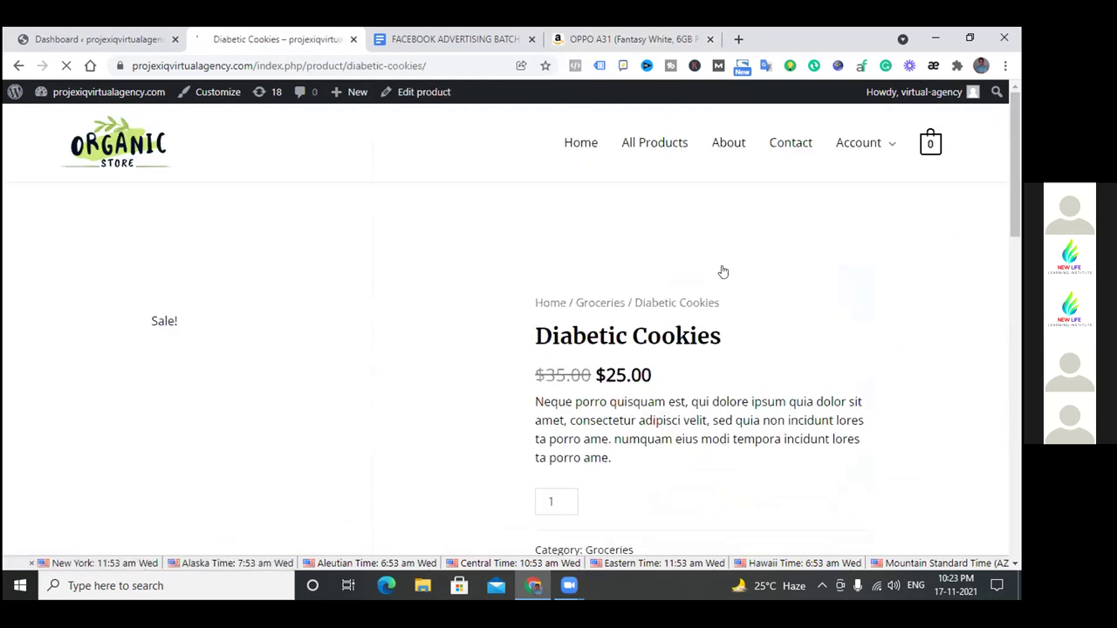
pyautogui.scroll(-1, 625, 228)
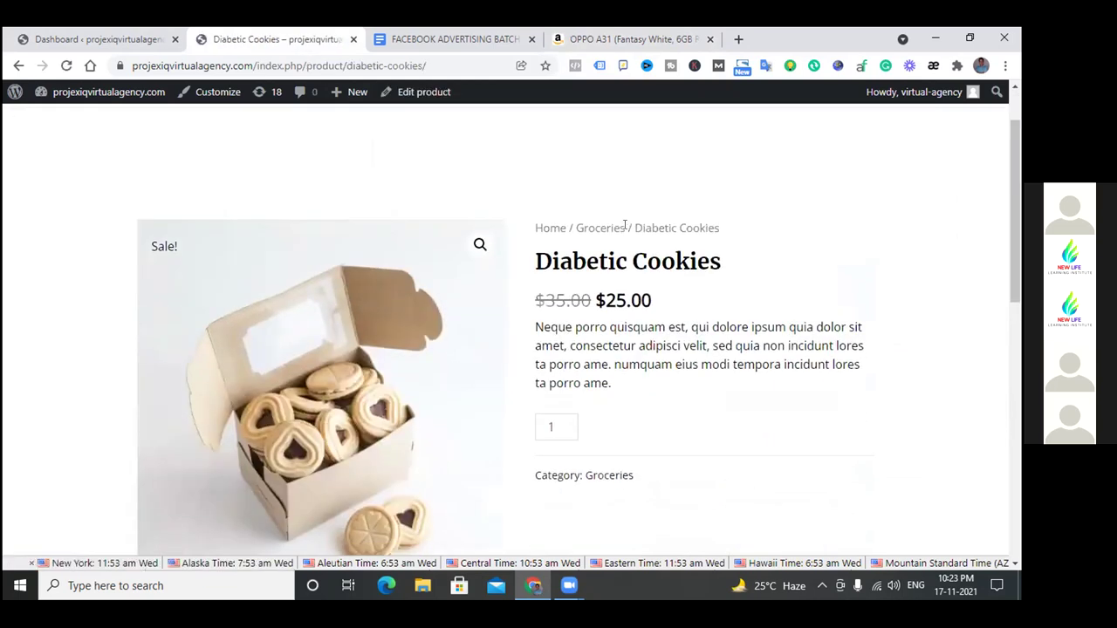
pyautogui.scroll(-2, 625, 228)
pyautogui.scroll(2, 611, 244)
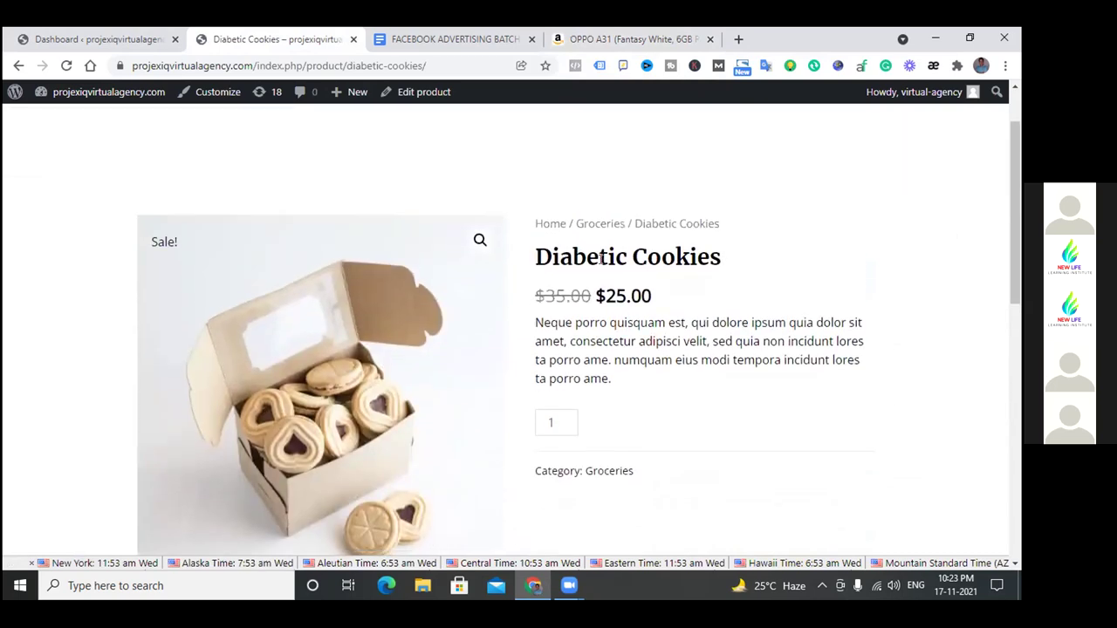
pyautogui.scroll(-3, 601, 259)
pyautogui.scroll(-1, 601, 260)
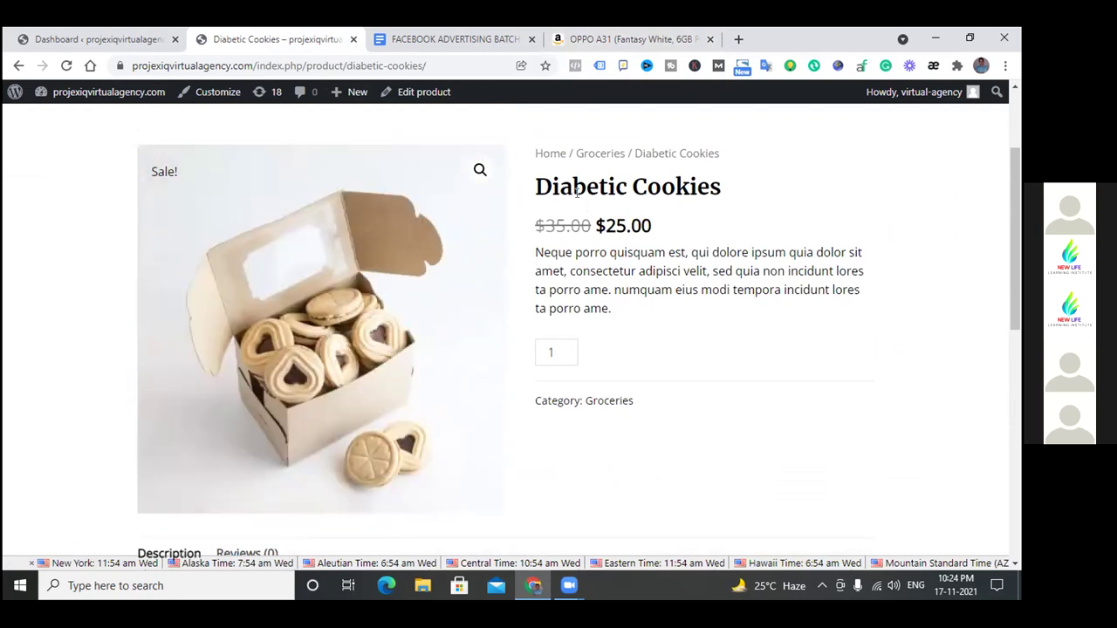
pyautogui.scroll(-8, 649, 319)
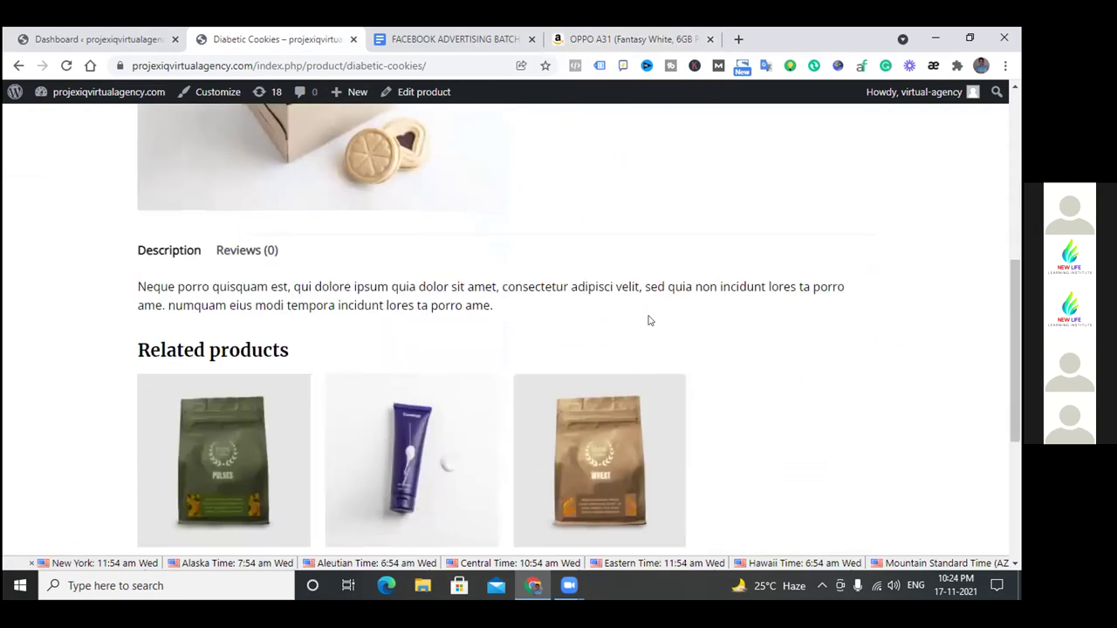
pyautogui.scroll(10, 648, 320)
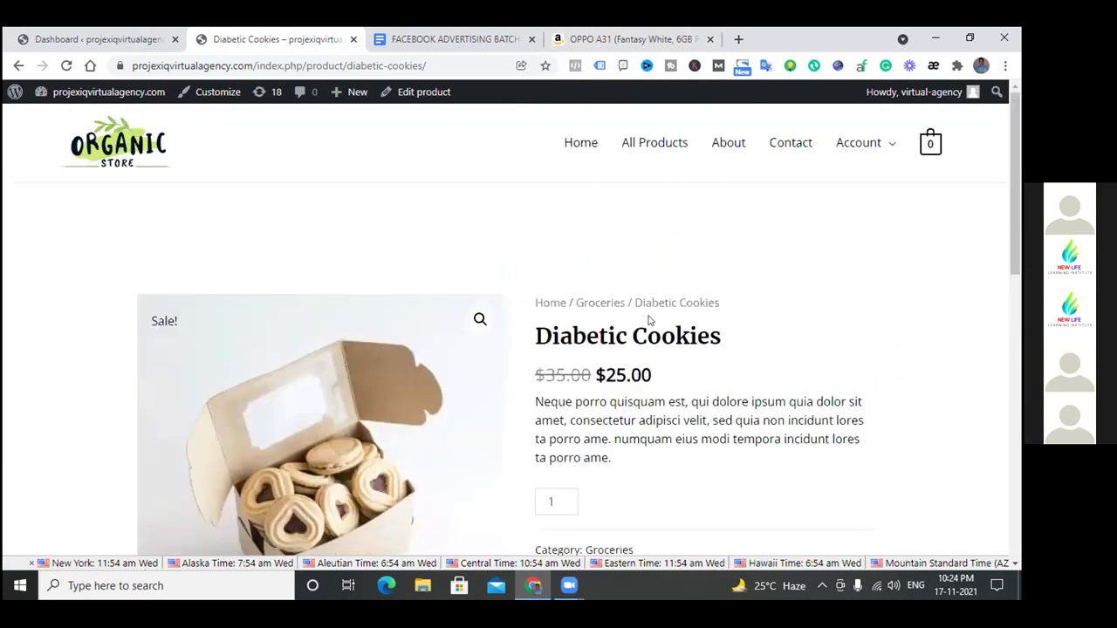
pyautogui.scroll(-1, 576, 288)
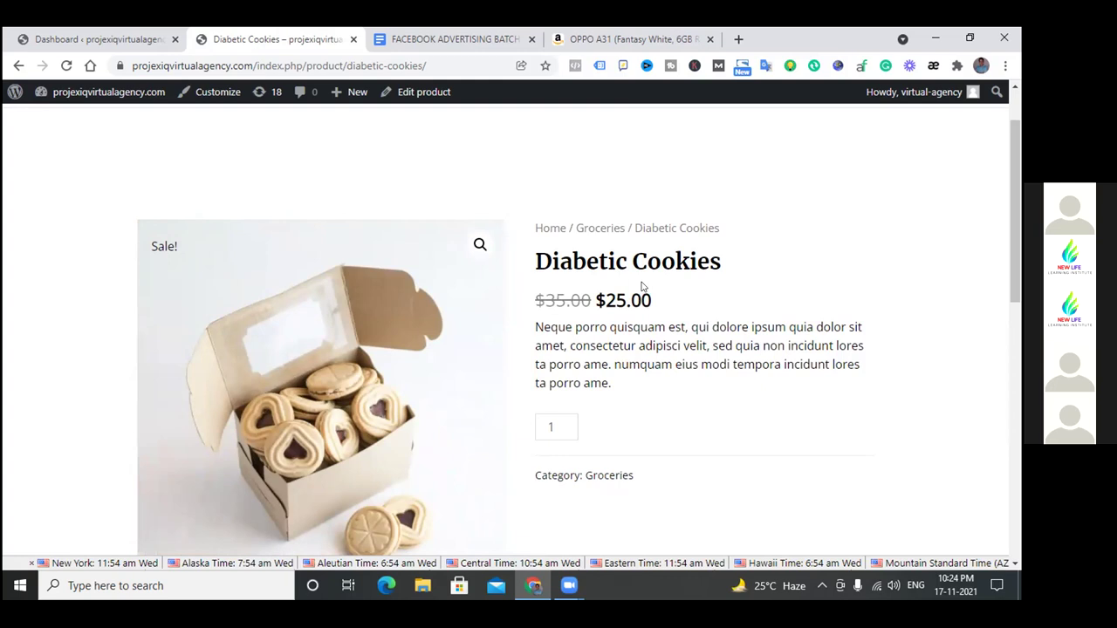
pyautogui.scroll(-3, 641, 287)
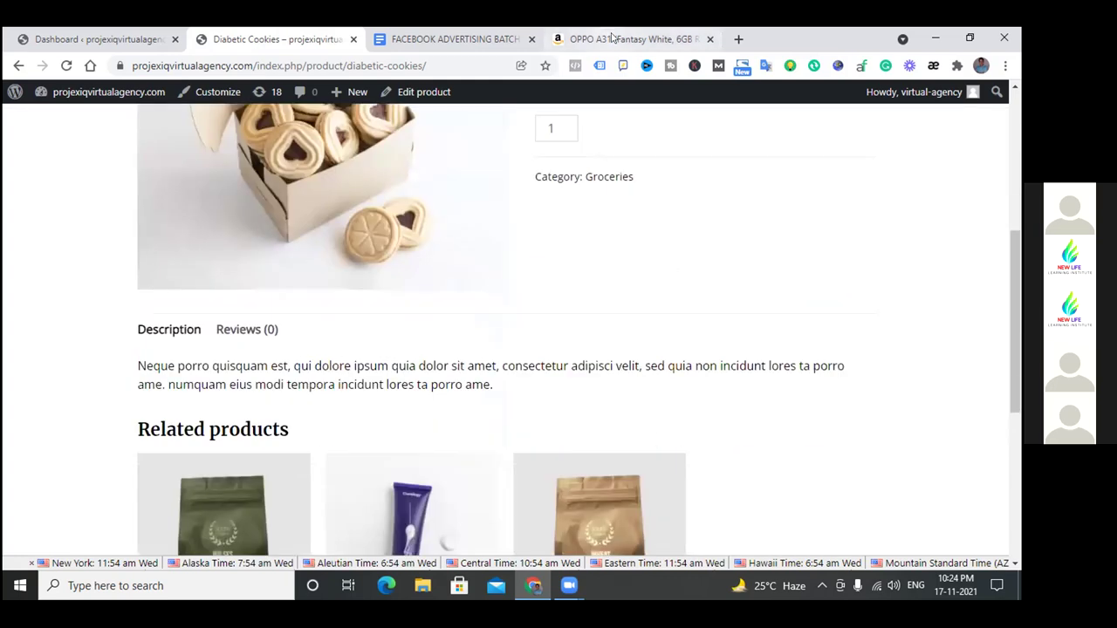
# Compare the purchase options of the OPPO A31 on Amazon with those on the example store's Diabetic Cookies page.
pyautogui.click(612, 38)
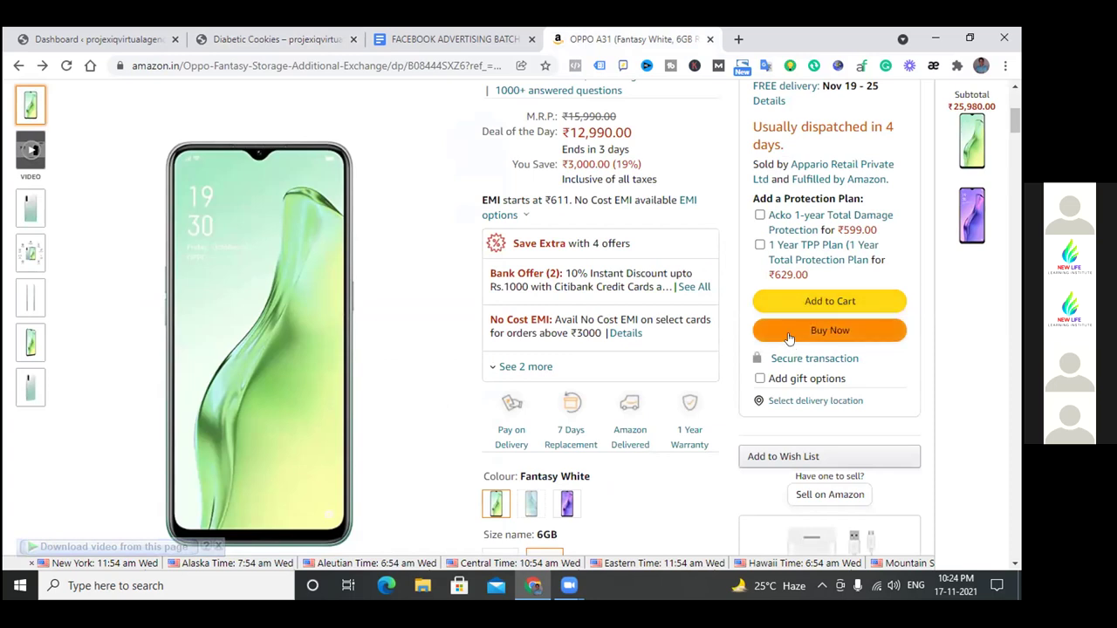
pyautogui.click(332, 39)
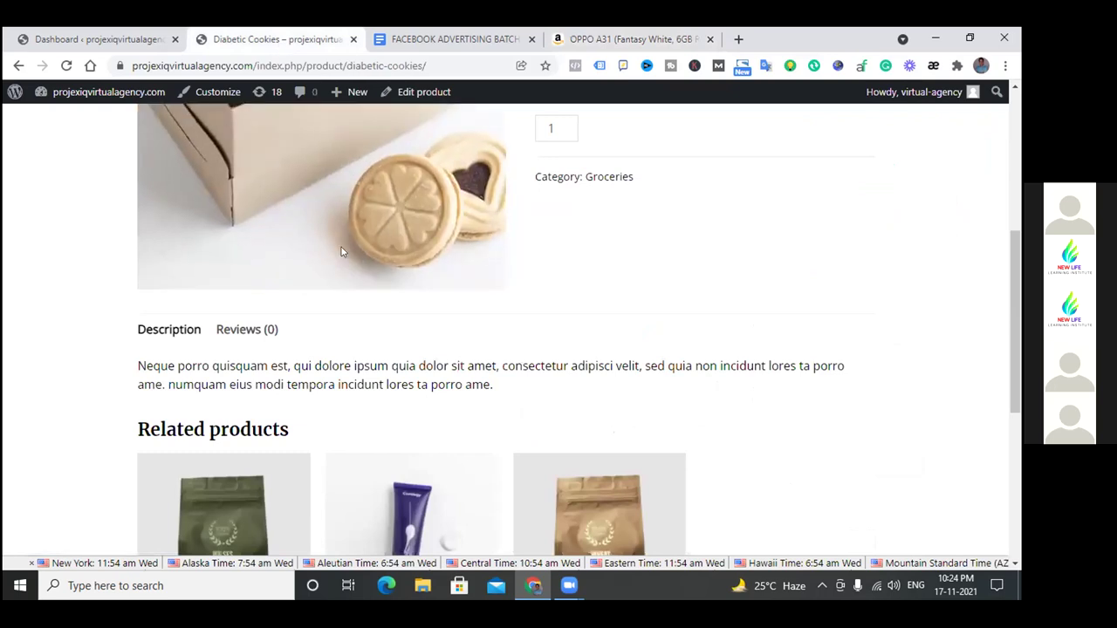
pyautogui.scroll(2, 341, 251)
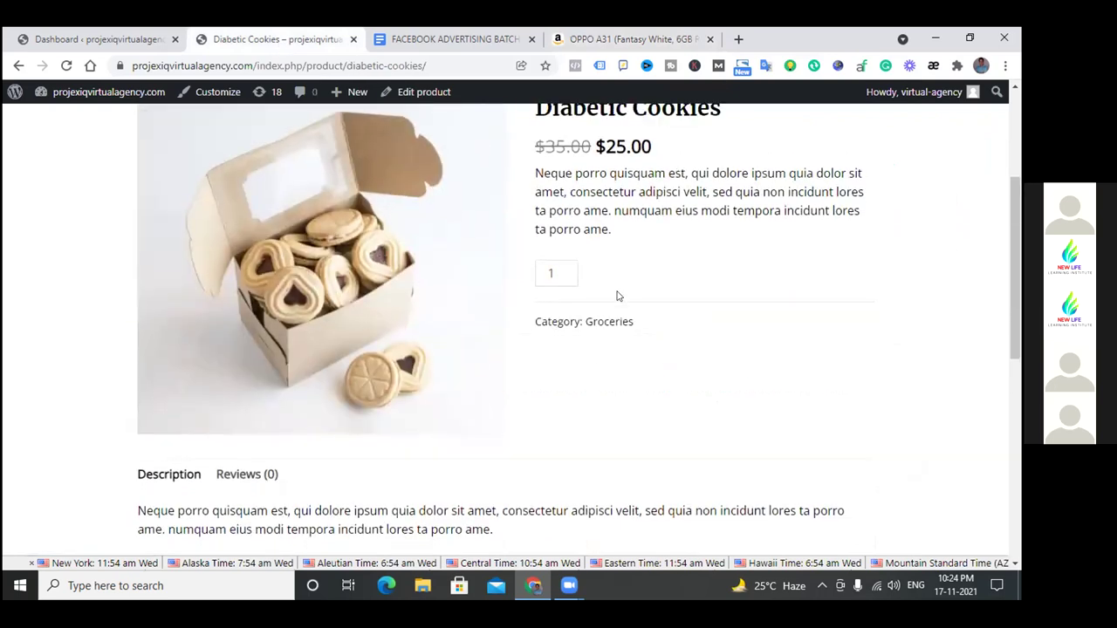
pyautogui.scroll(-2, 617, 295)
pyautogui.scroll(3, 616, 295)
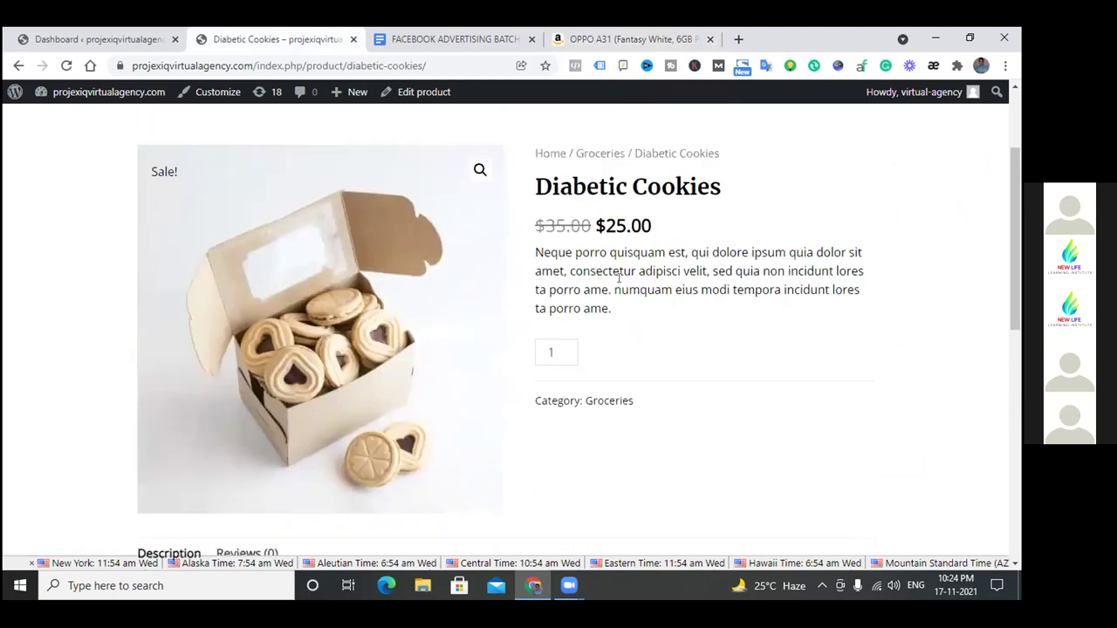
# Add the OPPO A31 Fantasy White to the Amazon cart and proceed to checkout as far as account selection.
pyautogui.click(597, 41)
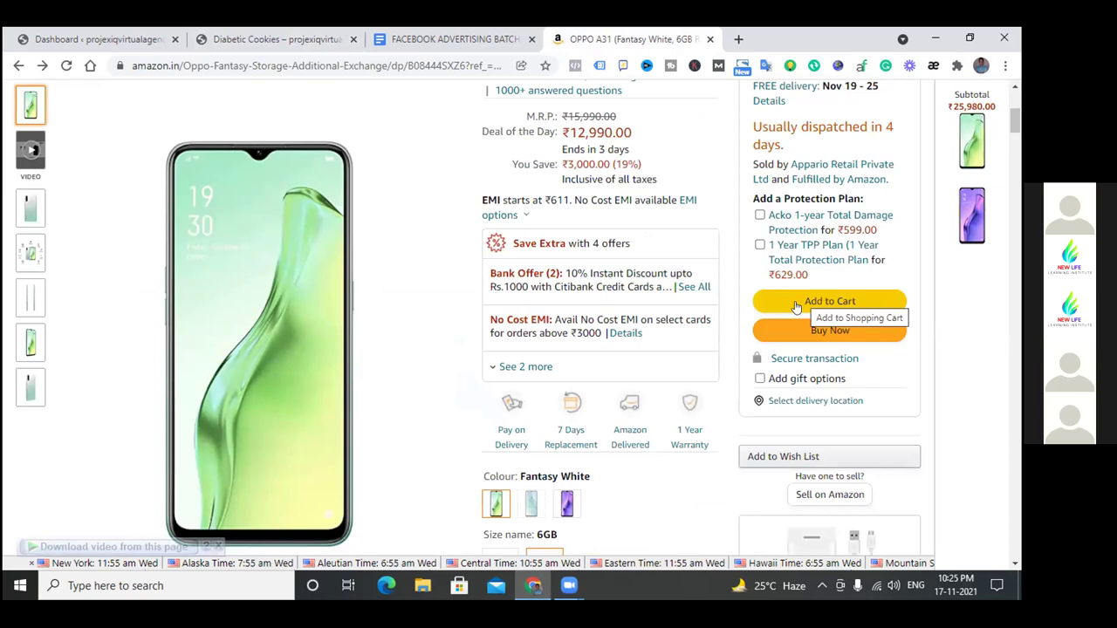
pyautogui.click(787, 304)
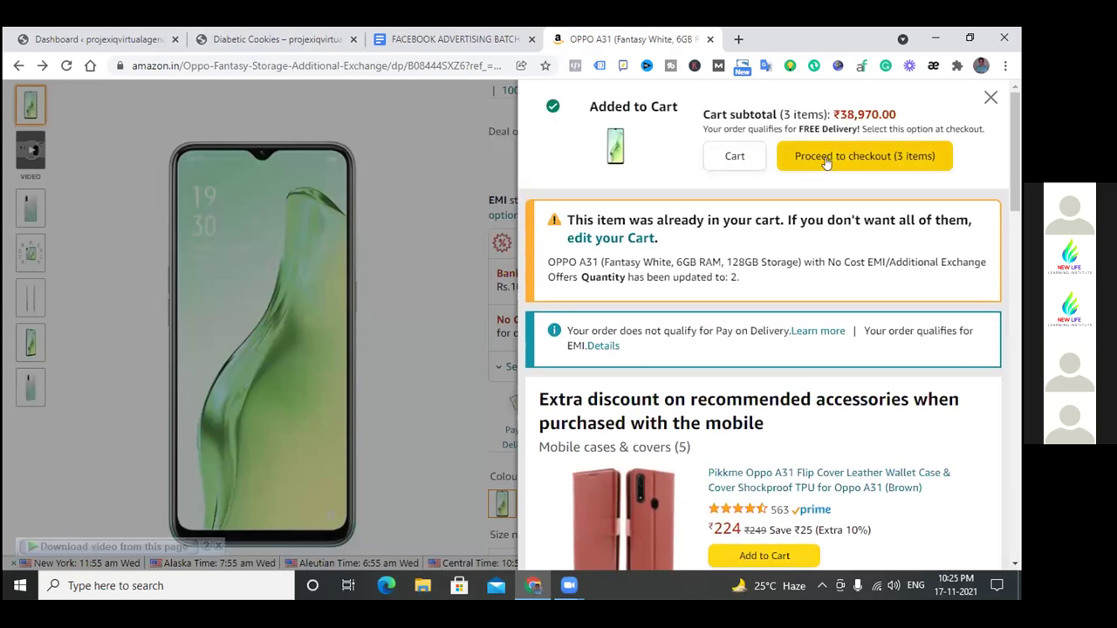
pyautogui.click(829, 158)
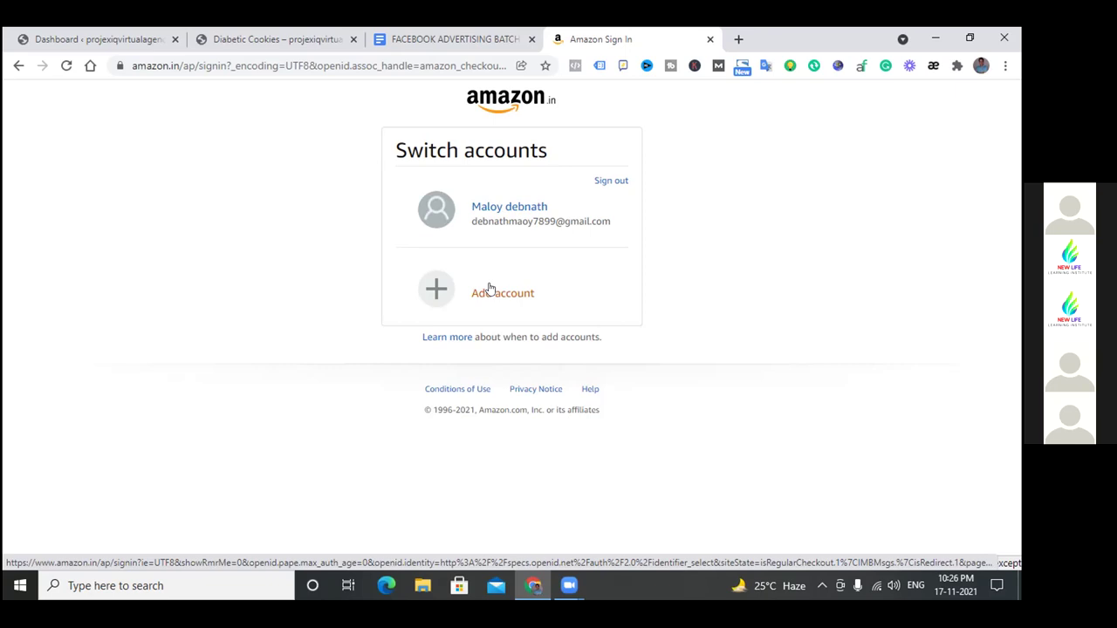
pyautogui.click(489, 289)
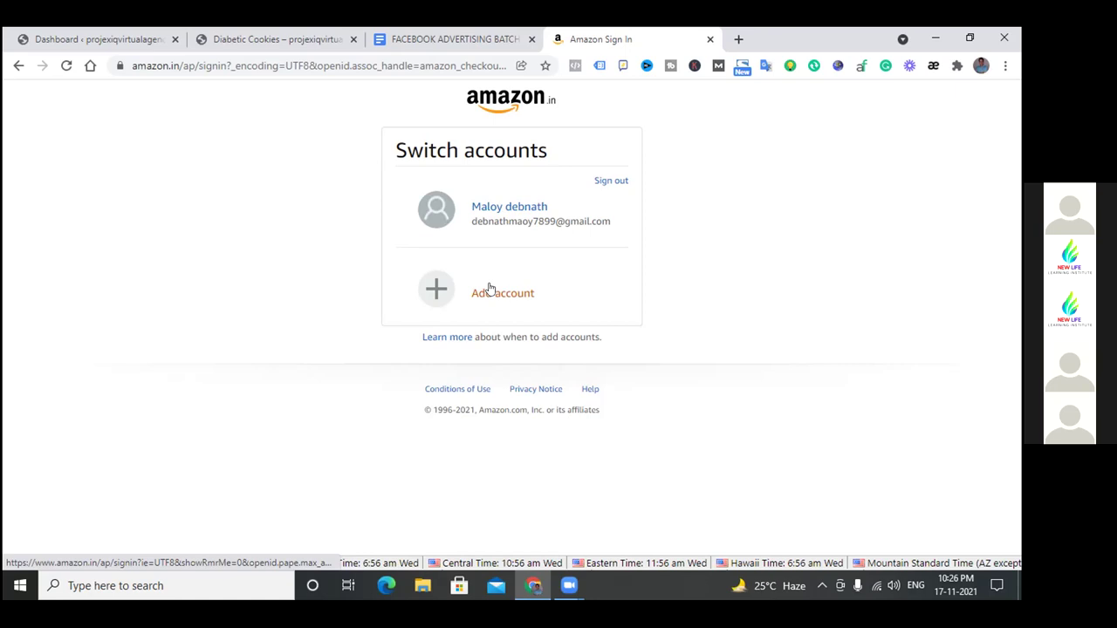
# Check the Diabetic Cookies page, go back to the OPPO A31 on Amazon, add it to the cart again and return to the product.
pyautogui.click(258, 38)
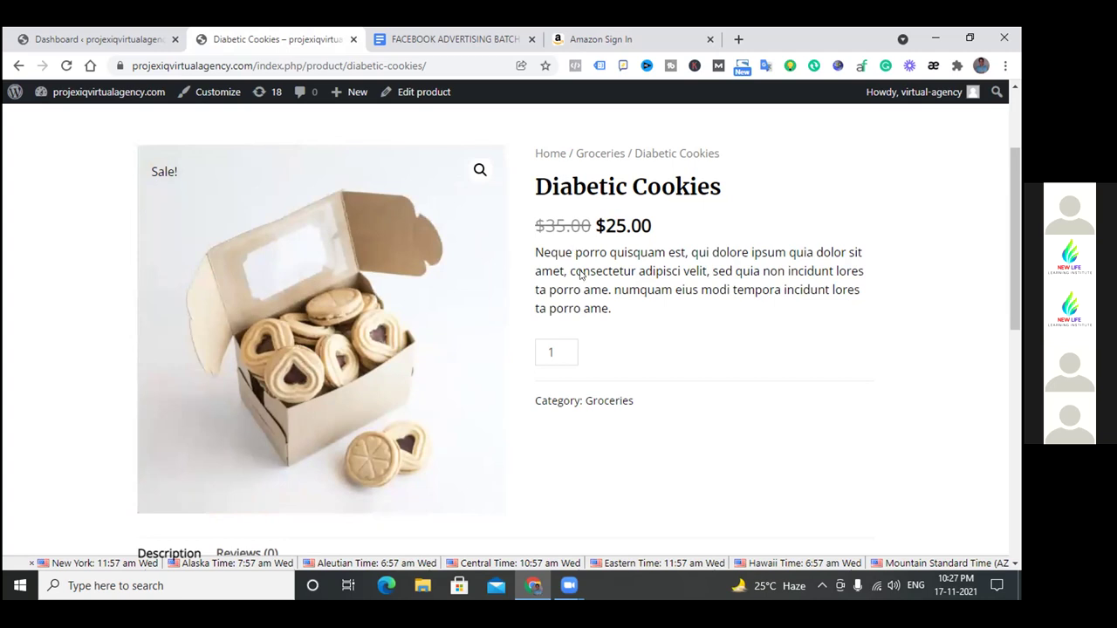
pyautogui.click(654, 34)
pyautogui.click(17, 65)
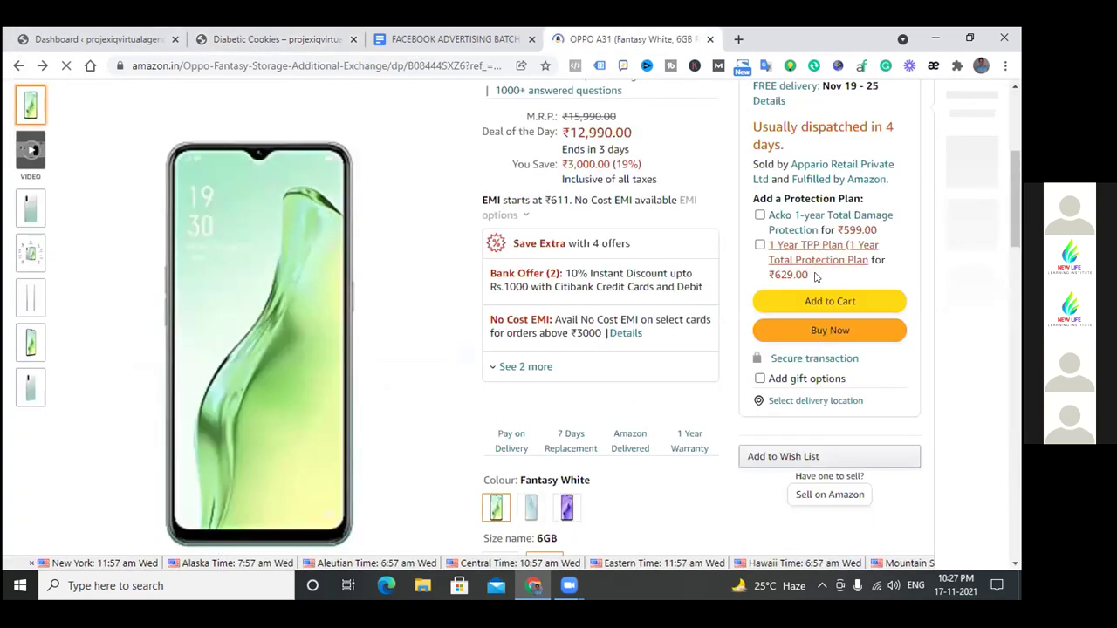
pyautogui.click(830, 301)
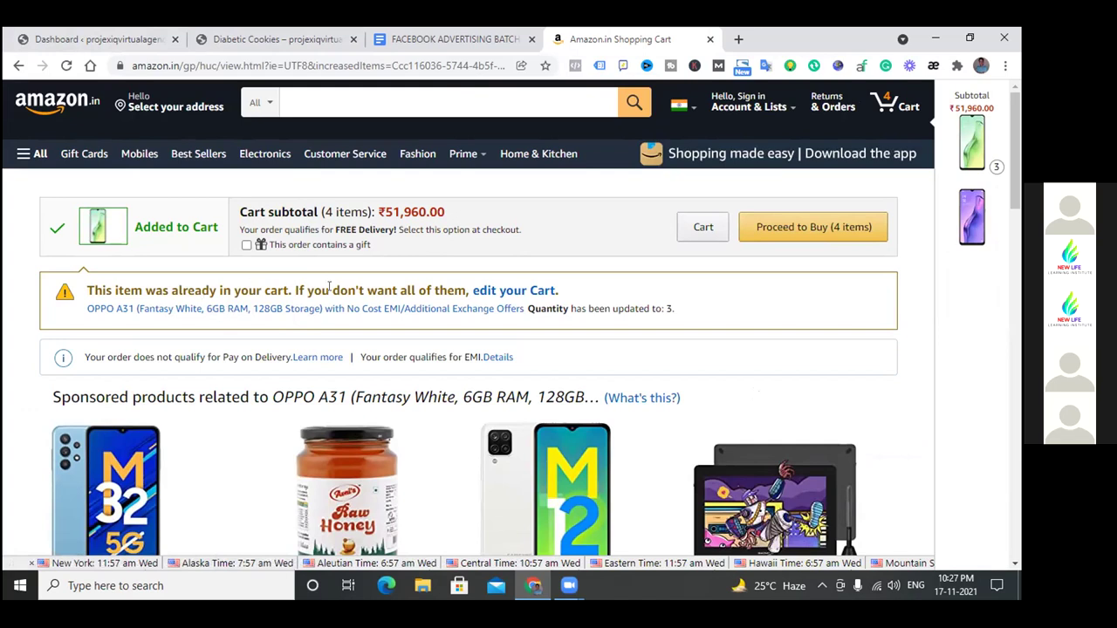
pyautogui.click(17, 65)
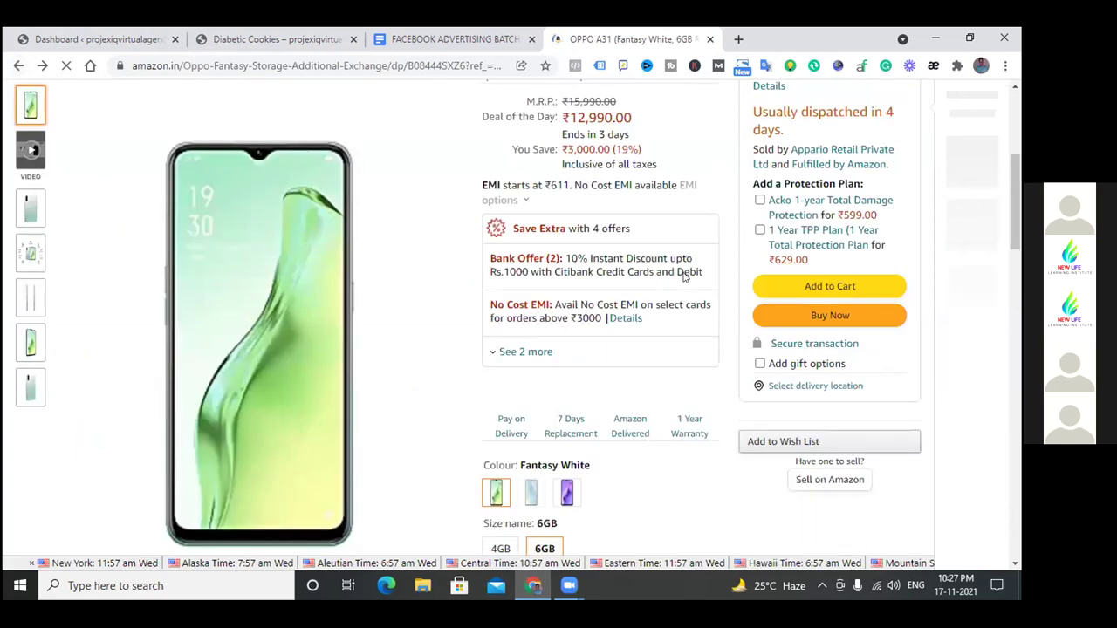
# Switch to the example store's Diabetic Cookies page and look over its description and related products.
pyautogui.click(306, 43)
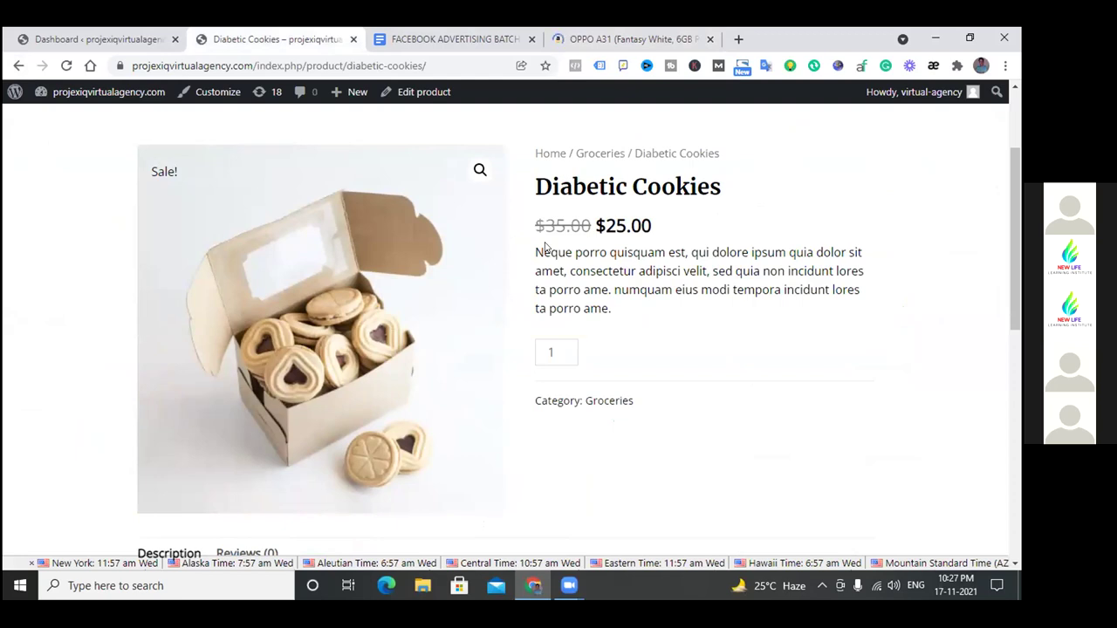
pyautogui.scroll(-3, 531, 286)
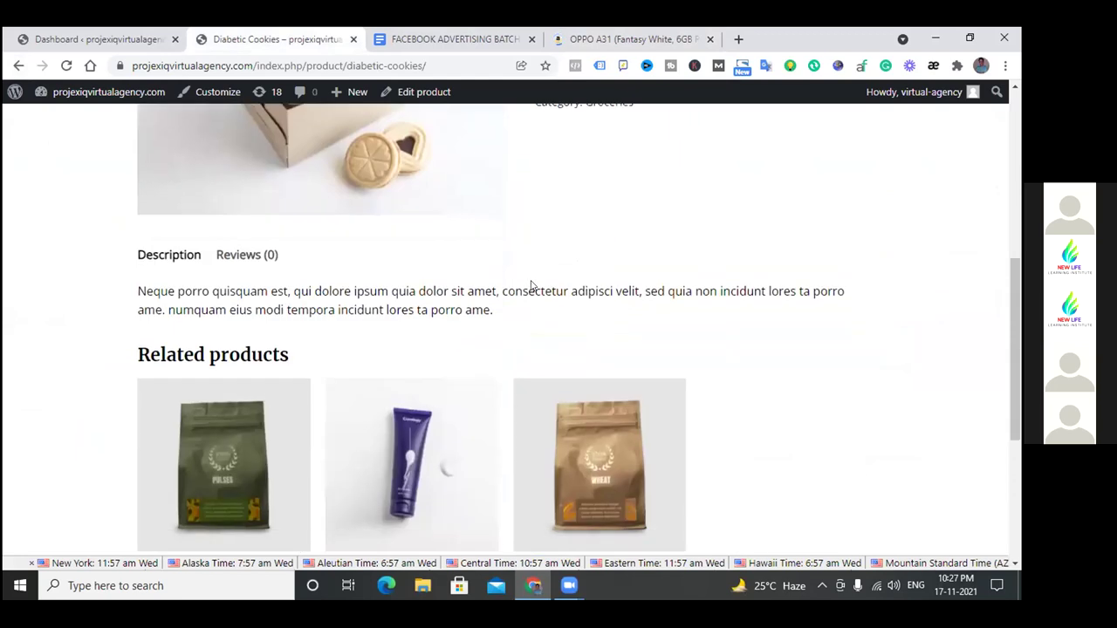
pyautogui.scroll(-3, 531, 285)
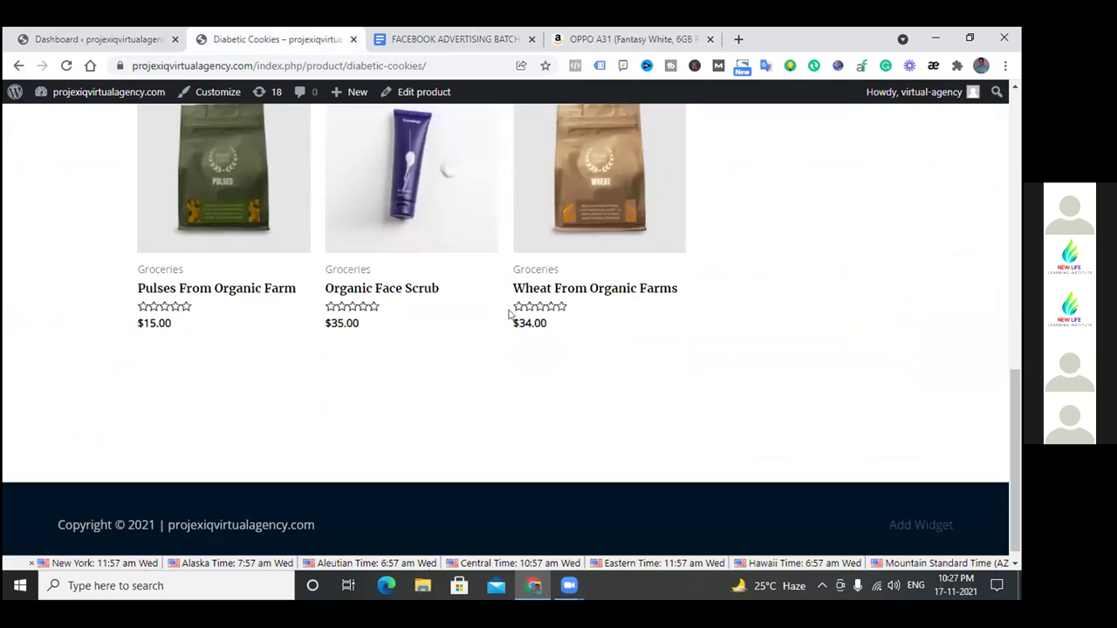
pyautogui.scroll(2, 498, 212)
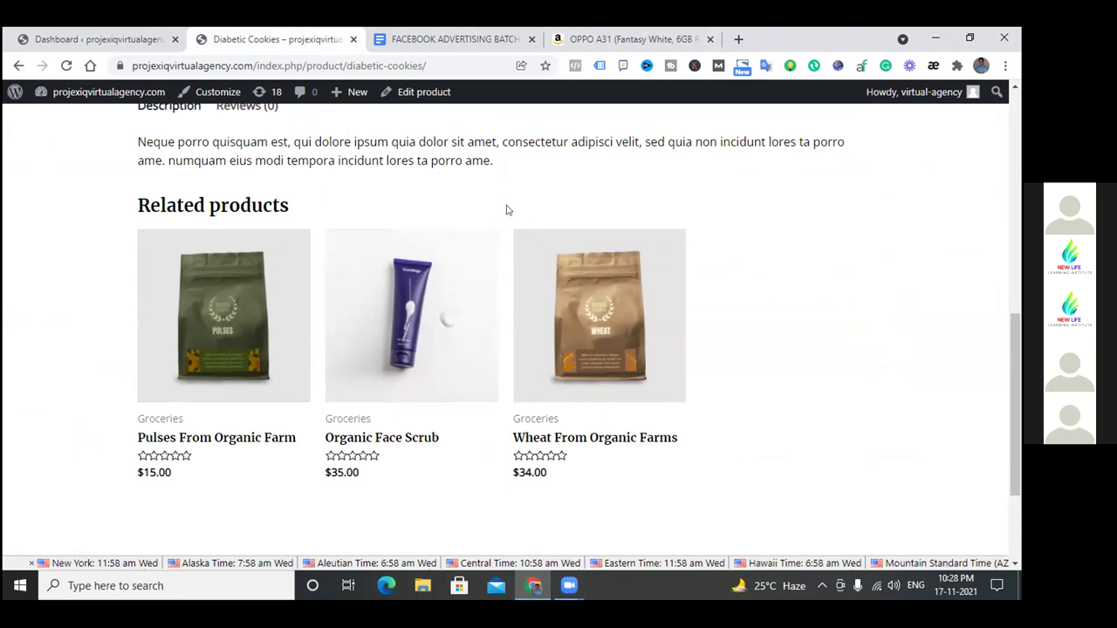
pyautogui.scroll(-2, 506, 210)
pyautogui.scroll(4, 506, 210)
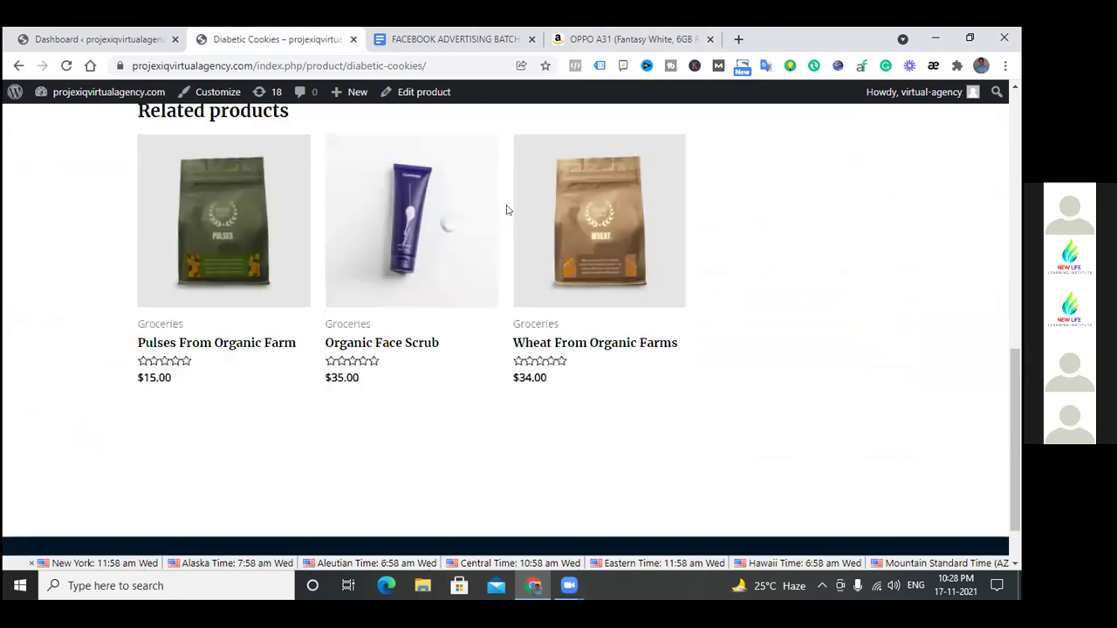
pyautogui.scroll(2, 506, 210)
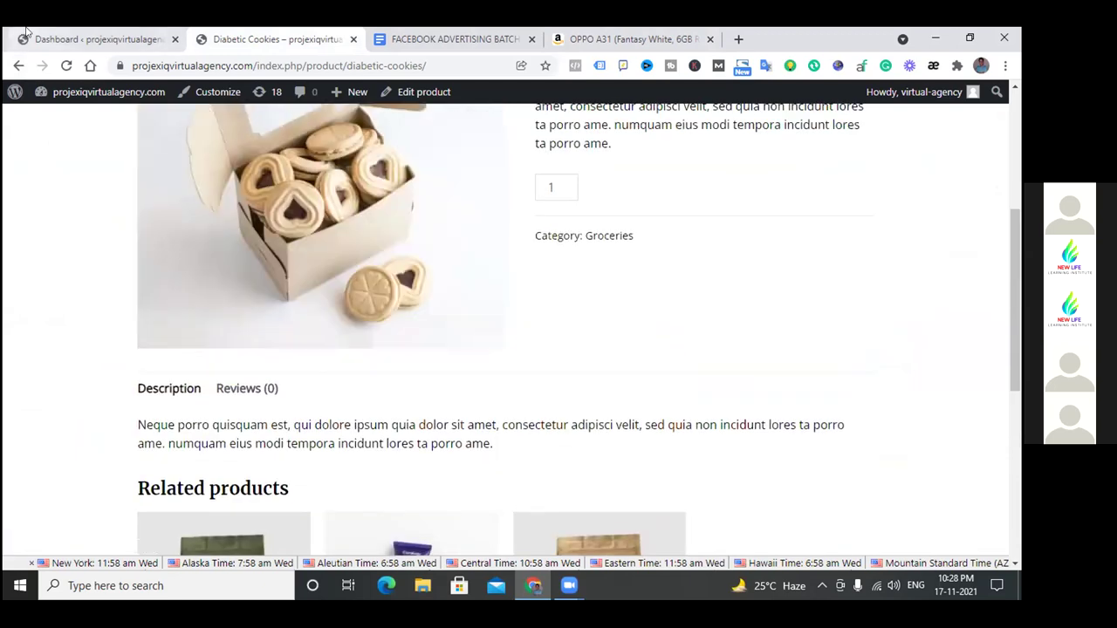
# Close the Amazon page and go back to the example store's Shop page, looking through its full product listing.
pyautogui.click(710, 38)
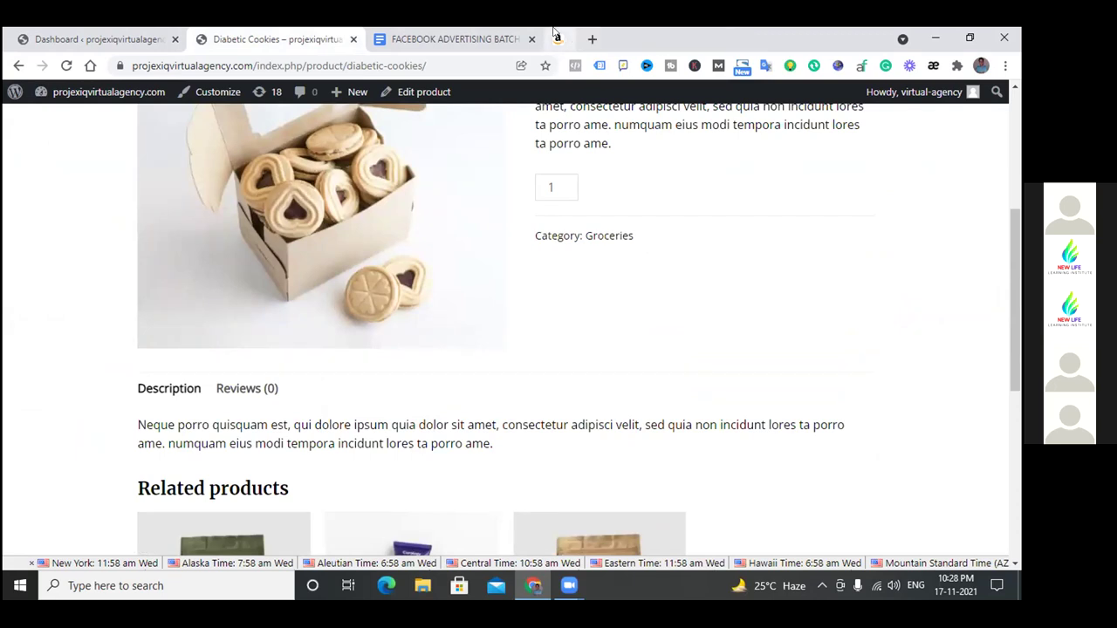
pyautogui.scroll(3, 625, 334)
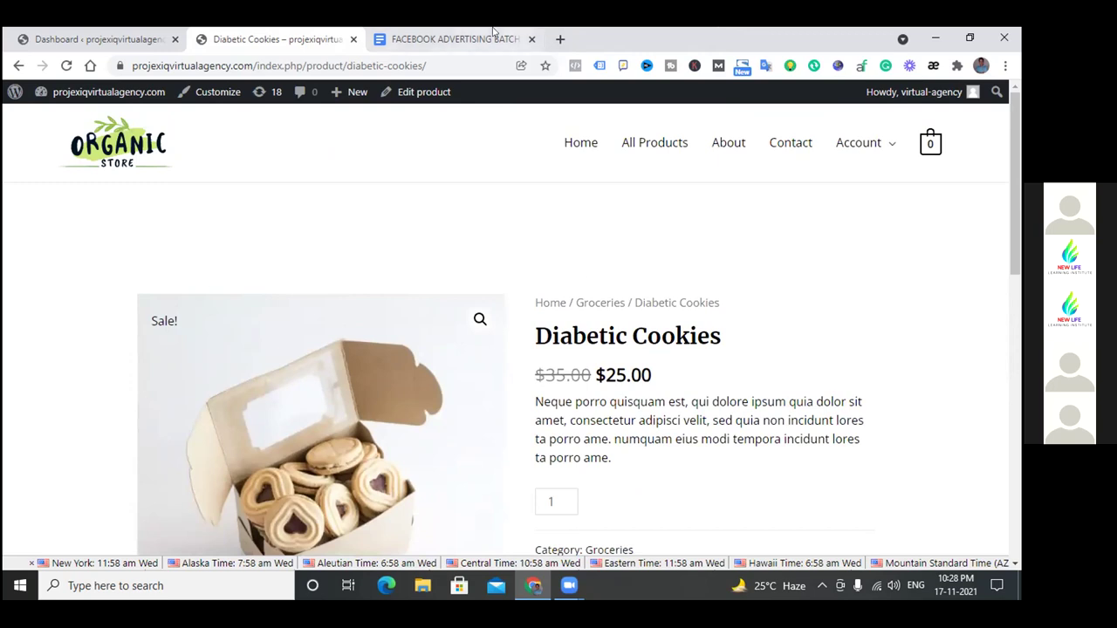
pyautogui.click(17, 65)
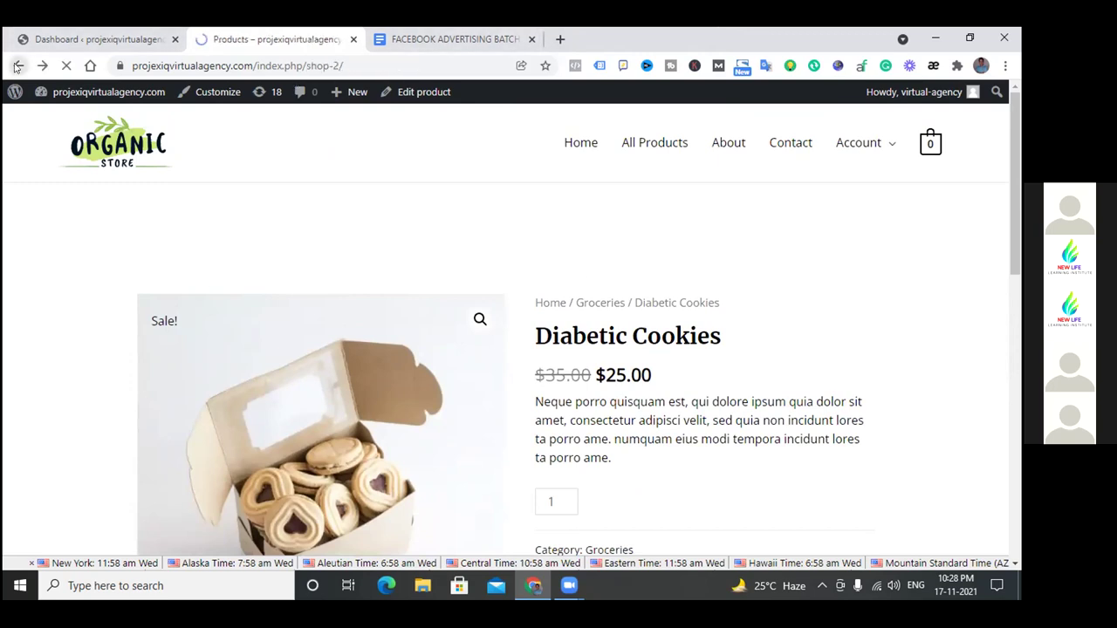
pyautogui.scroll(-7, 4, 234)
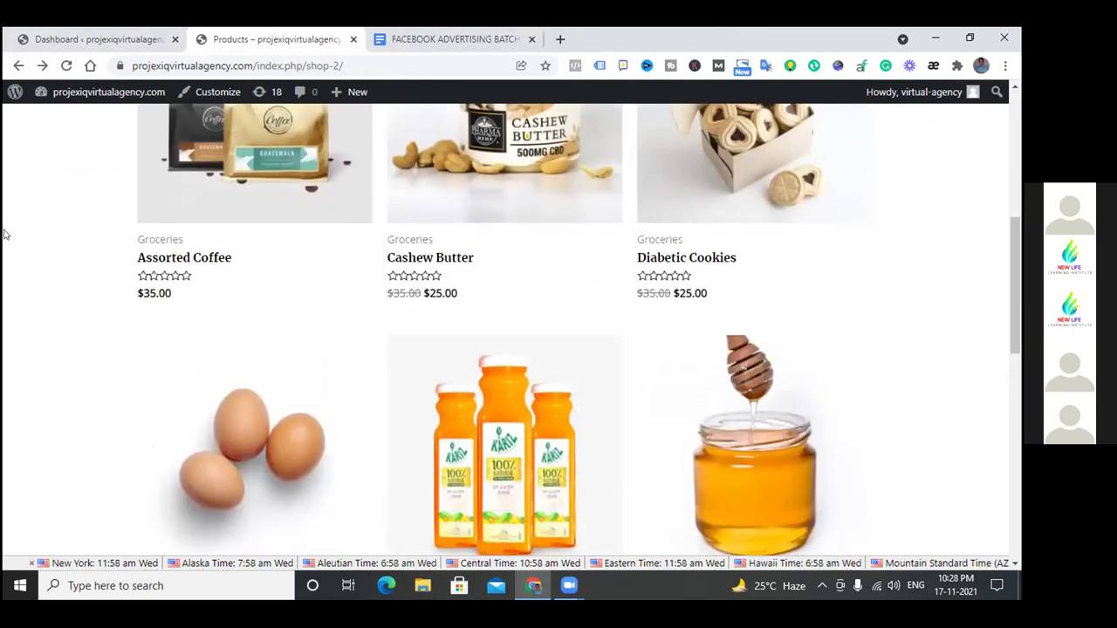
pyautogui.scroll(-3, 4, 234)
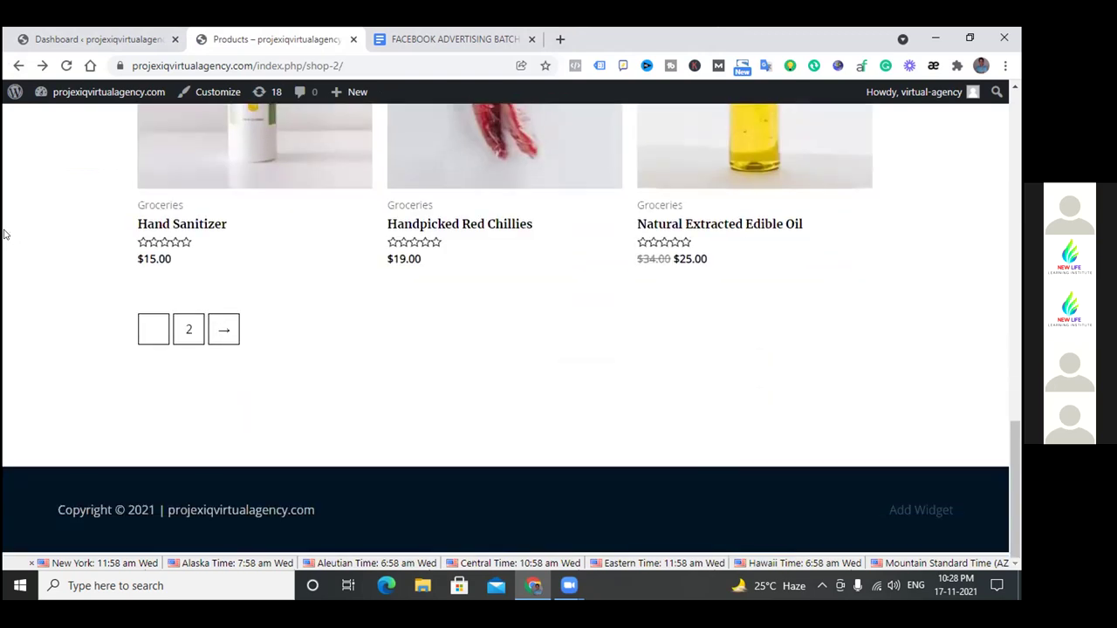
pyautogui.scroll(10, 4, 234)
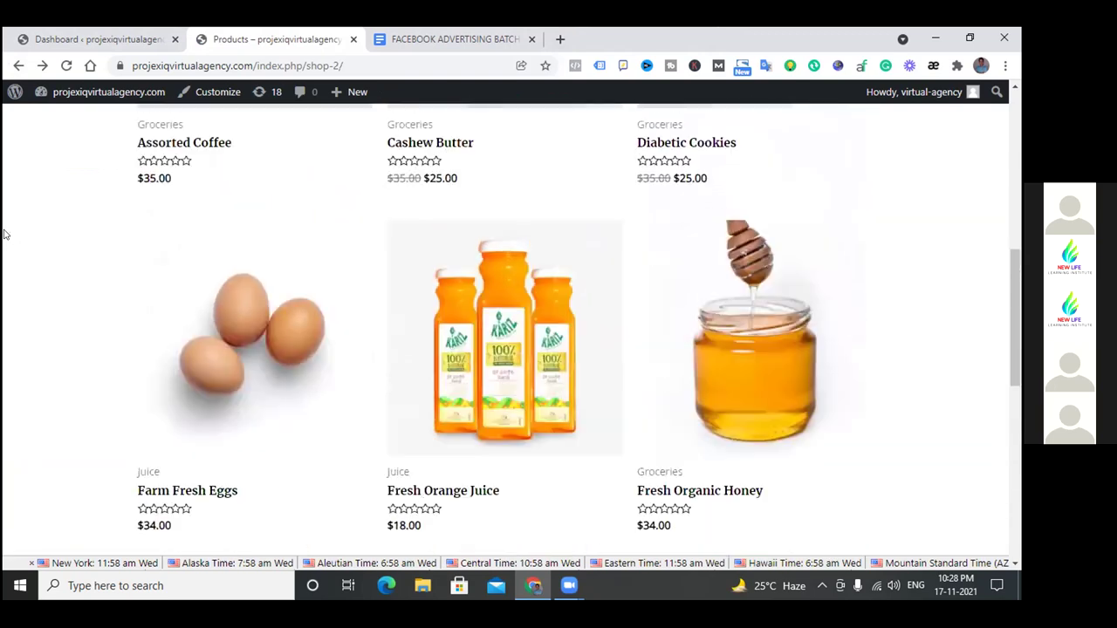
pyautogui.scroll(2, 5, 233)
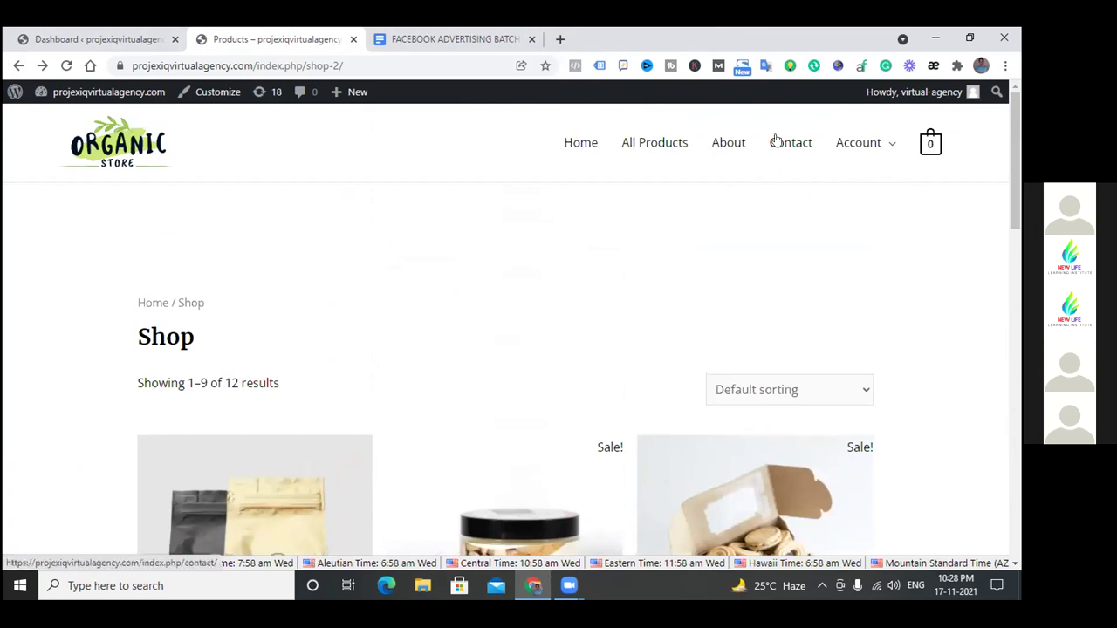
pyautogui.moveTo(929, 148)
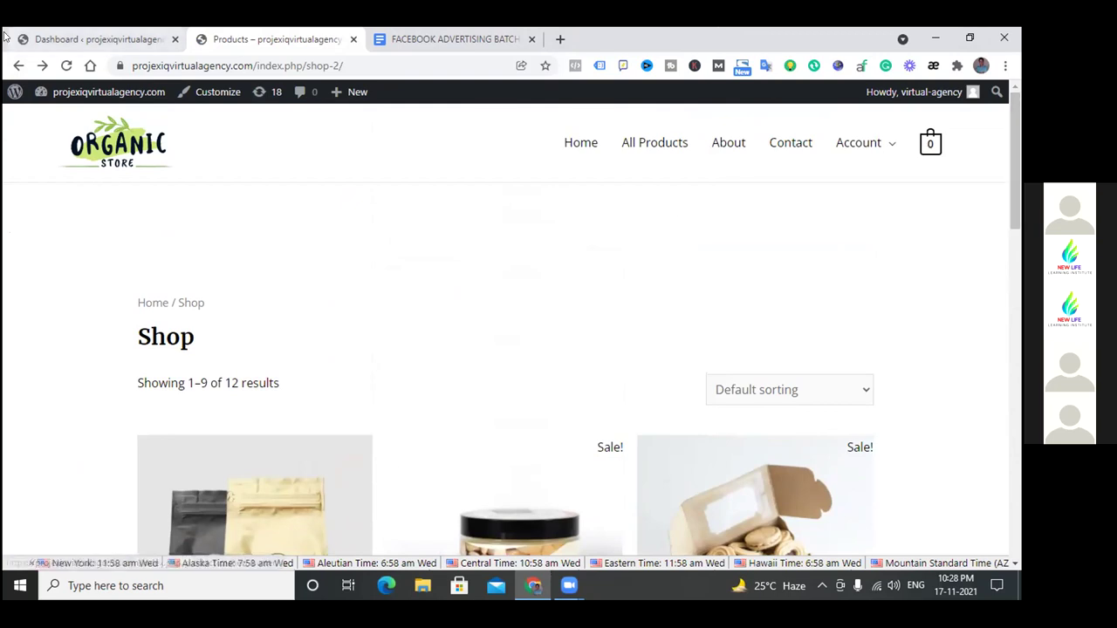
# Go back through the cart and Natural Extracted Edible Oil pages to the example store's home page.
pyautogui.click(18, 66)
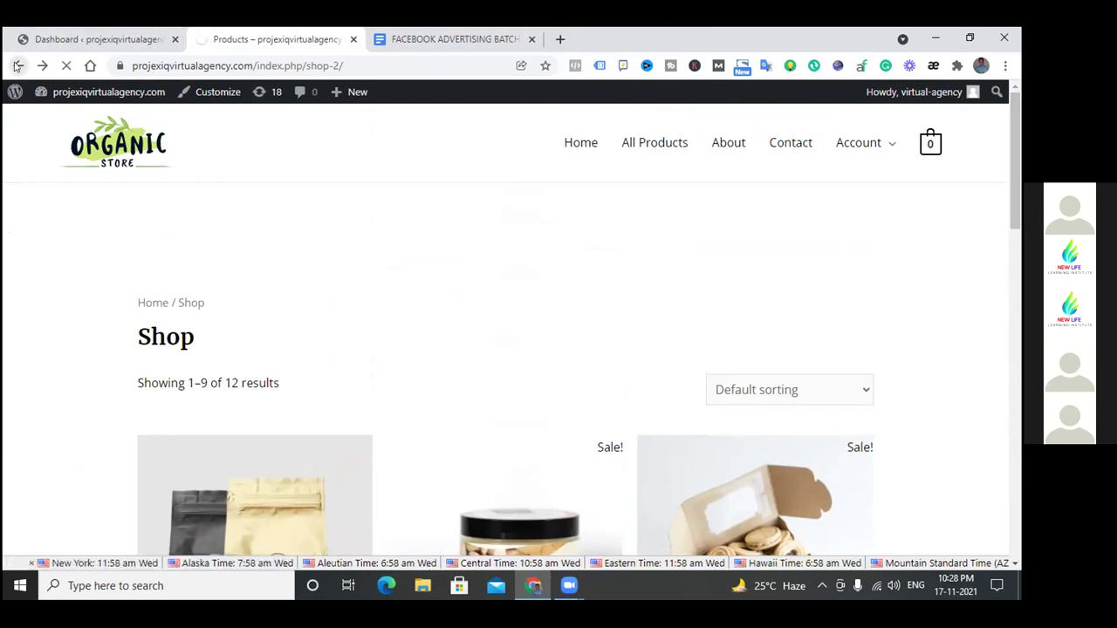
pyautogui.click(18, 66)
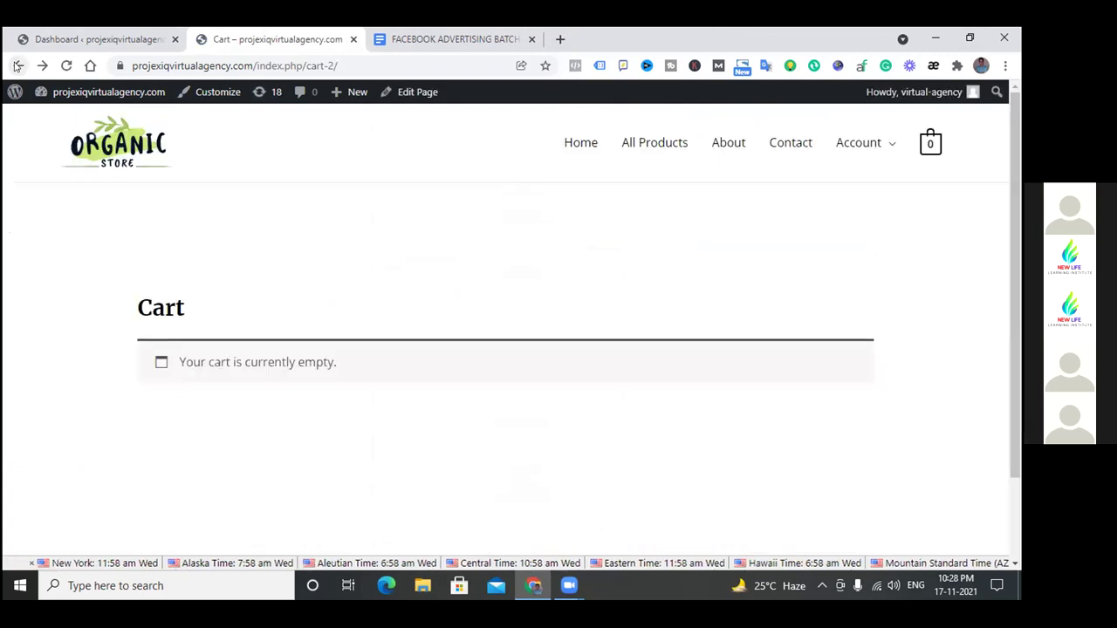
pyautogui.click(17, 67)
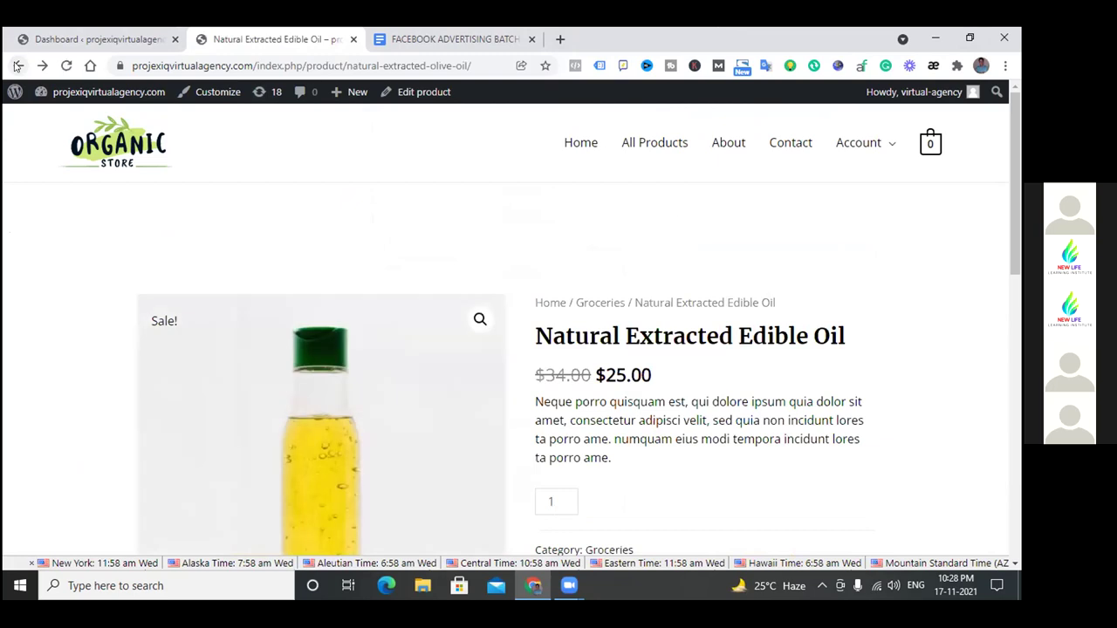
pyautogui.click(17, 67)
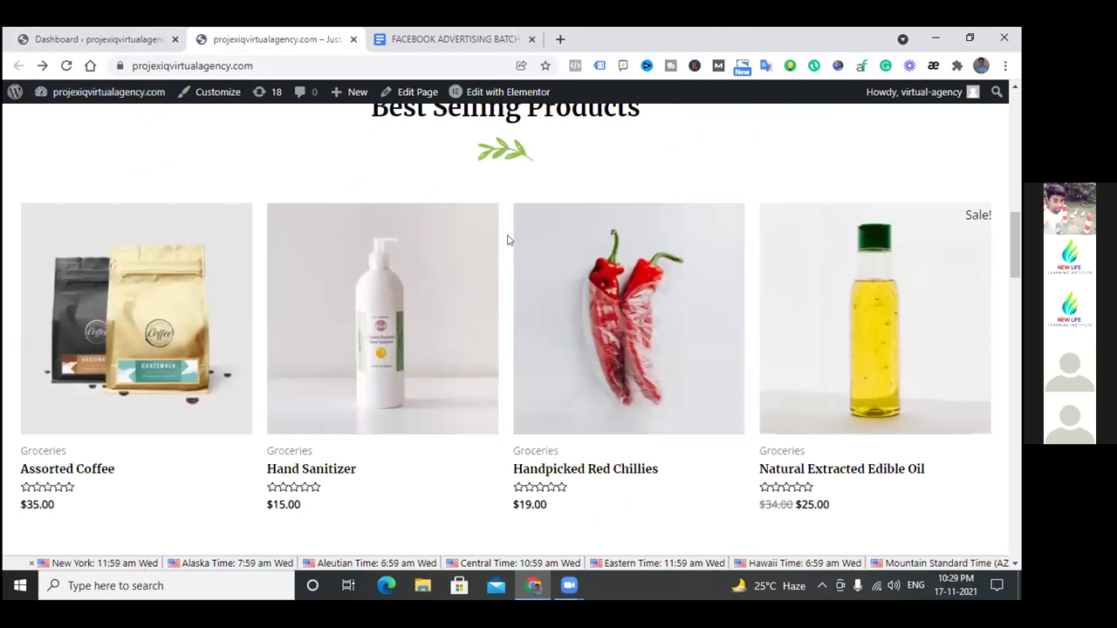
# Look over the store's home page from the banner and service highlights to the Best Selling Products.
pyautogui.scroll(7, 505, 250)
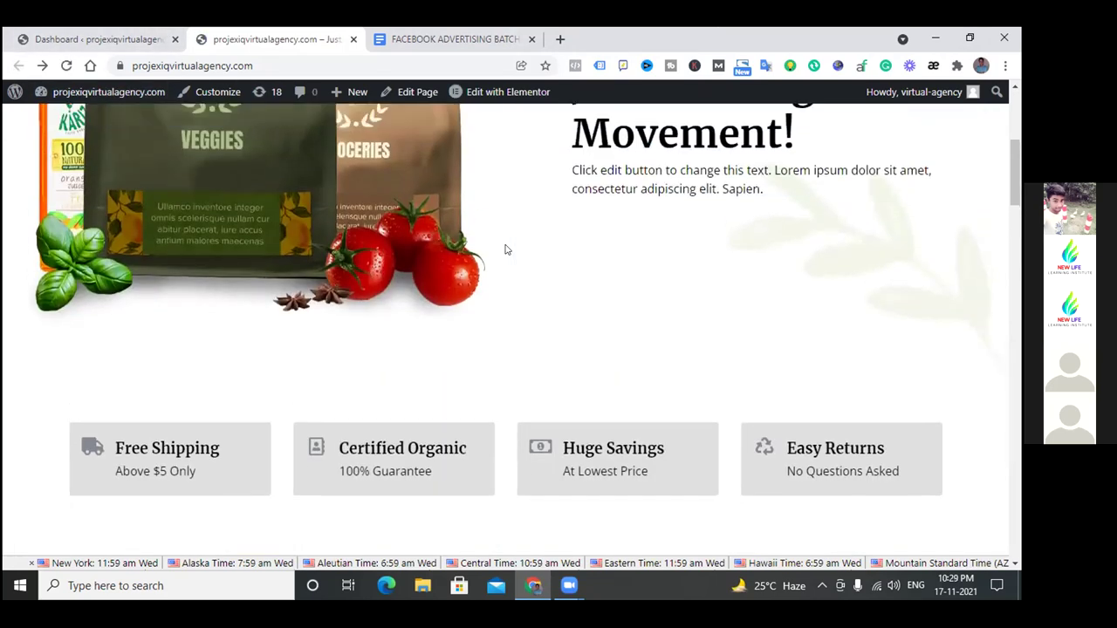
pyautogui.scroll(3, 504, 250)
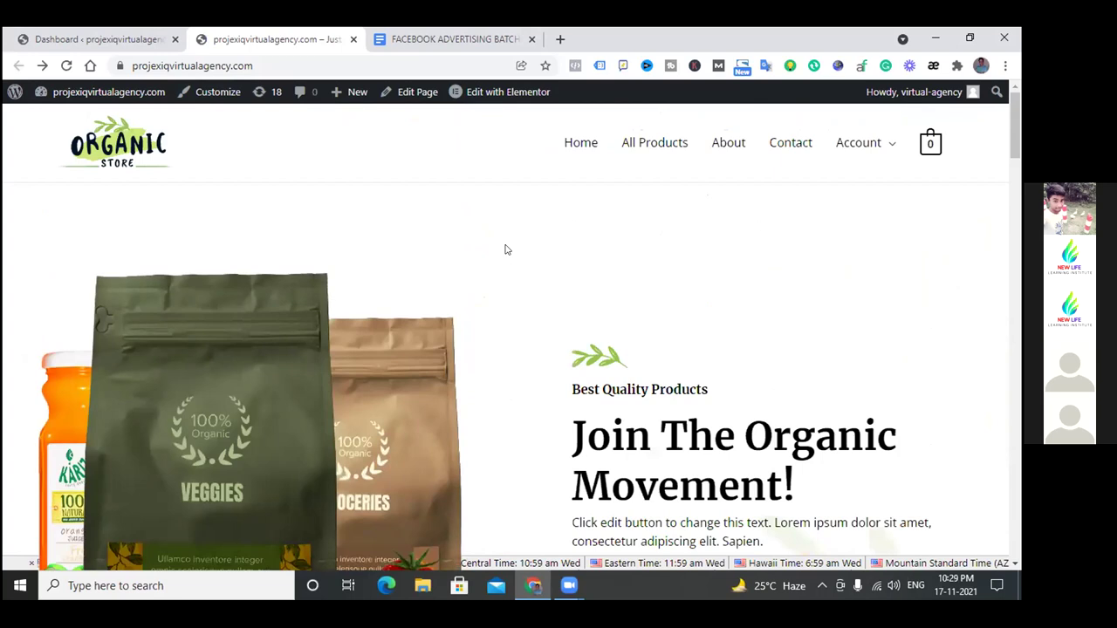
pyautogui.scroll(-2, 504, 249)
pyautogui.scroll(-2, 504, 249)
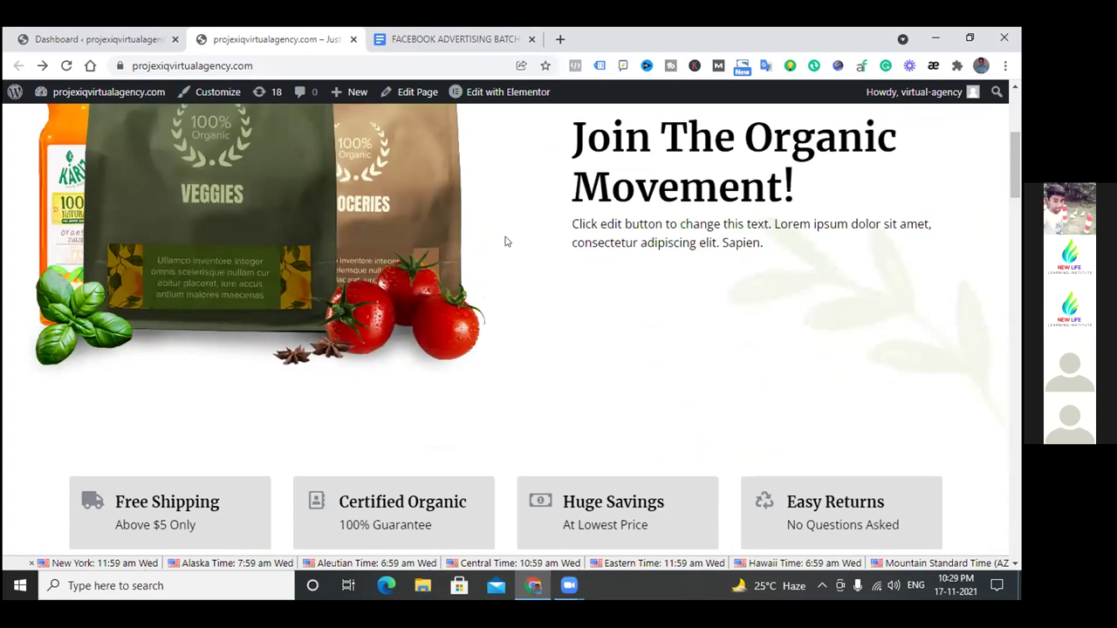
pyautogui.scroll(-4, 515, 277)
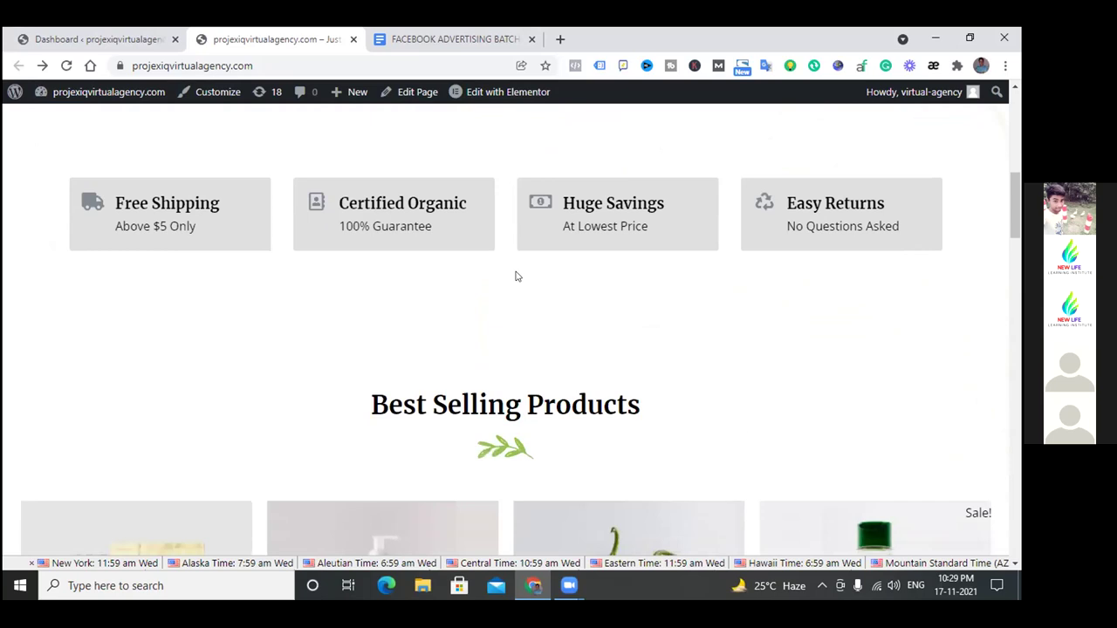
pyautogui.scroll(-4, 515, 276)
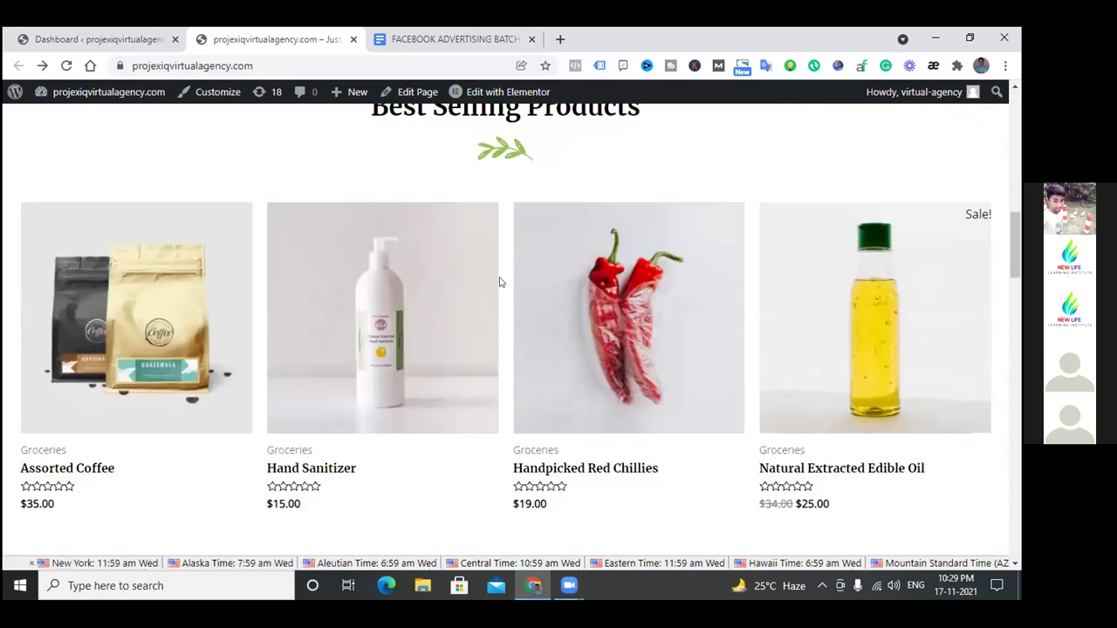
pyautogui.scroll(-4, 500, 282)
pyautogui.scroll(13, 500, 281)
pyautogui.scroll(-13, 501, 282)
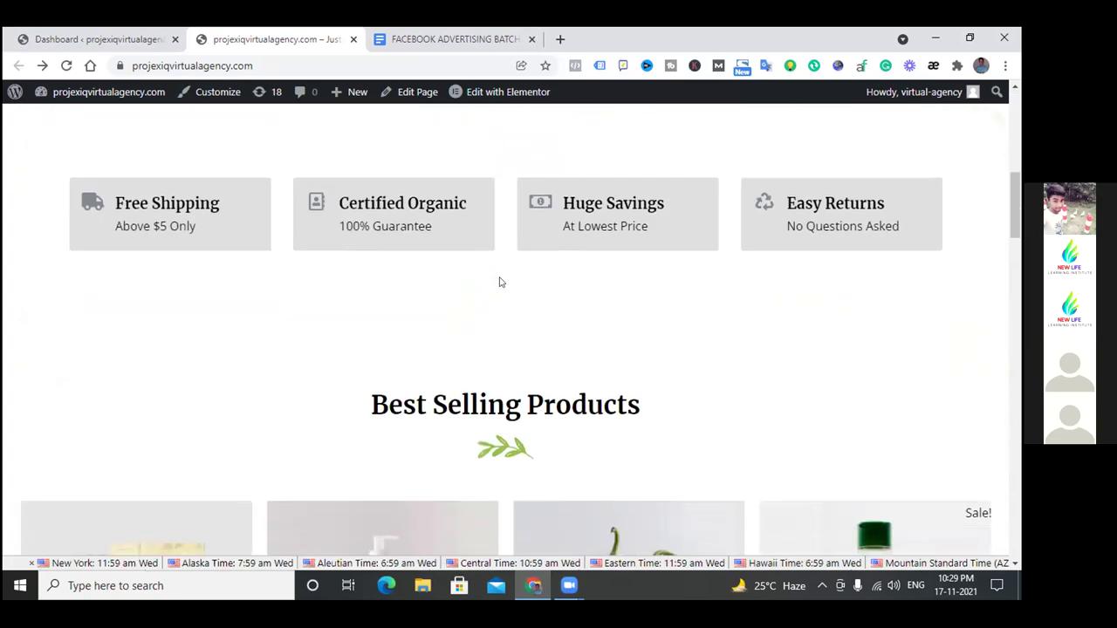
pyautogui.scroll(6, 500, 282)
pyautogui.scroll(10, 501, 283)
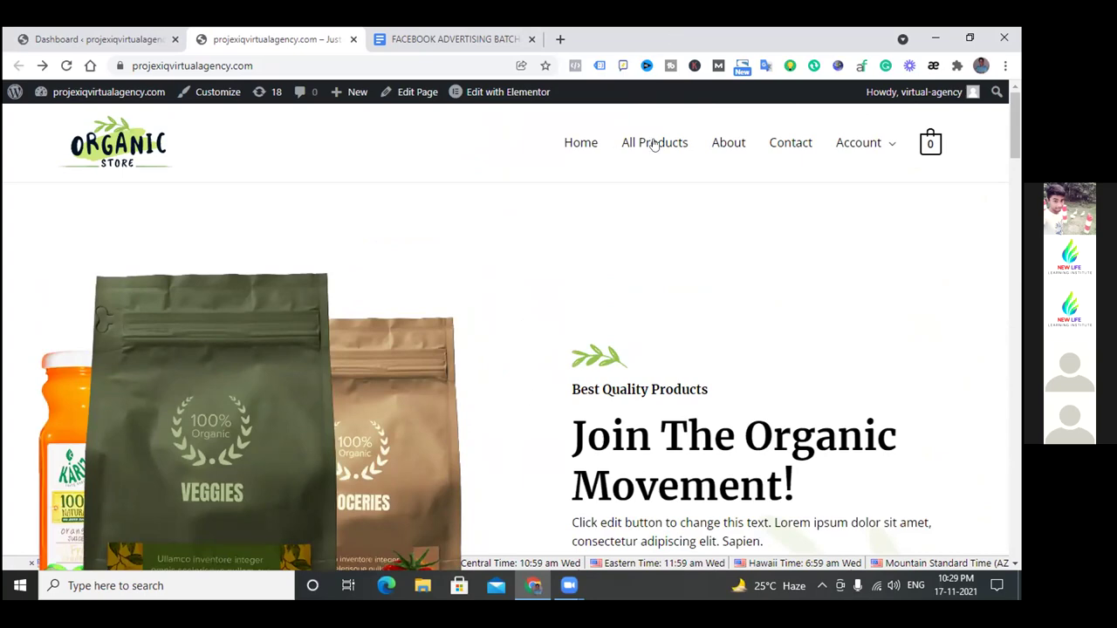
# Open the Assorted Coffee, Hand Sanitizer and Handpicked Red Chillies from Best Selling Products, each in a new tab.
pyautogui.scroll(-10, 521, 327)
pyautogui.scroll(-1, 521, 327)
pyautogui.scroll(2, 518, 323)
pyautogui.scroll(-3, 514, 279)
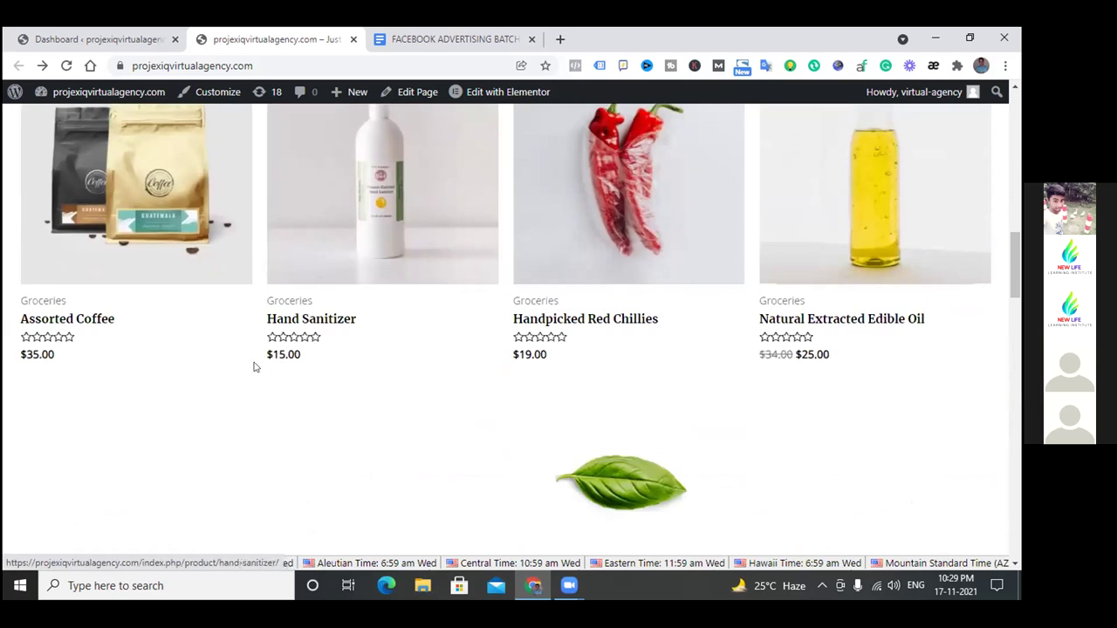
pyautogui.rightClick(132, 252)
pyautogui.click(179, 260)
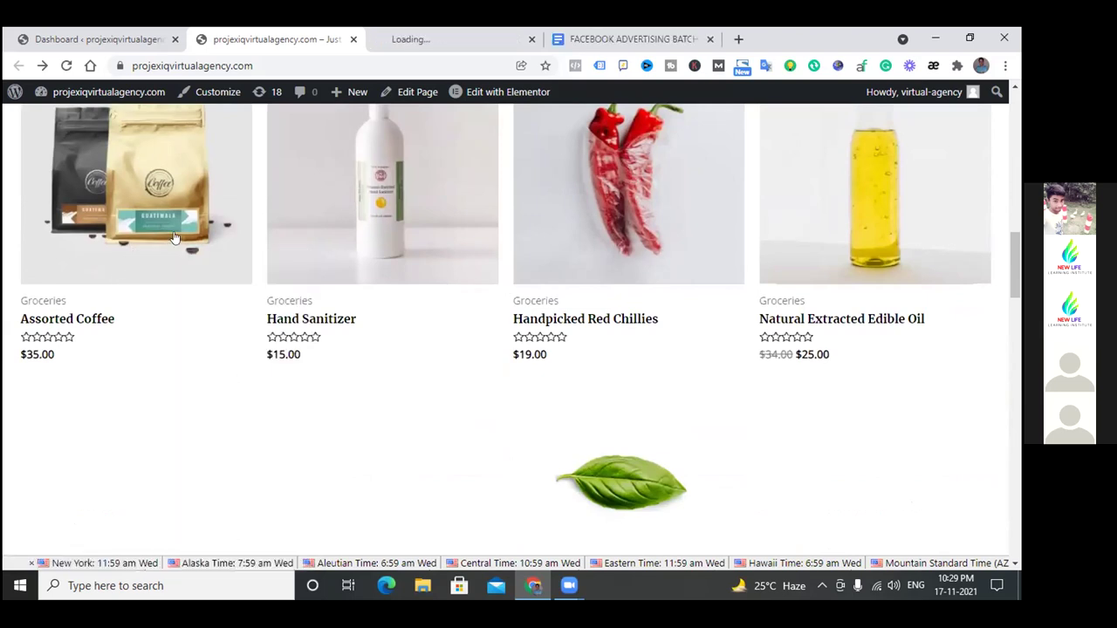
pyautogui.rightClick(357, 227)
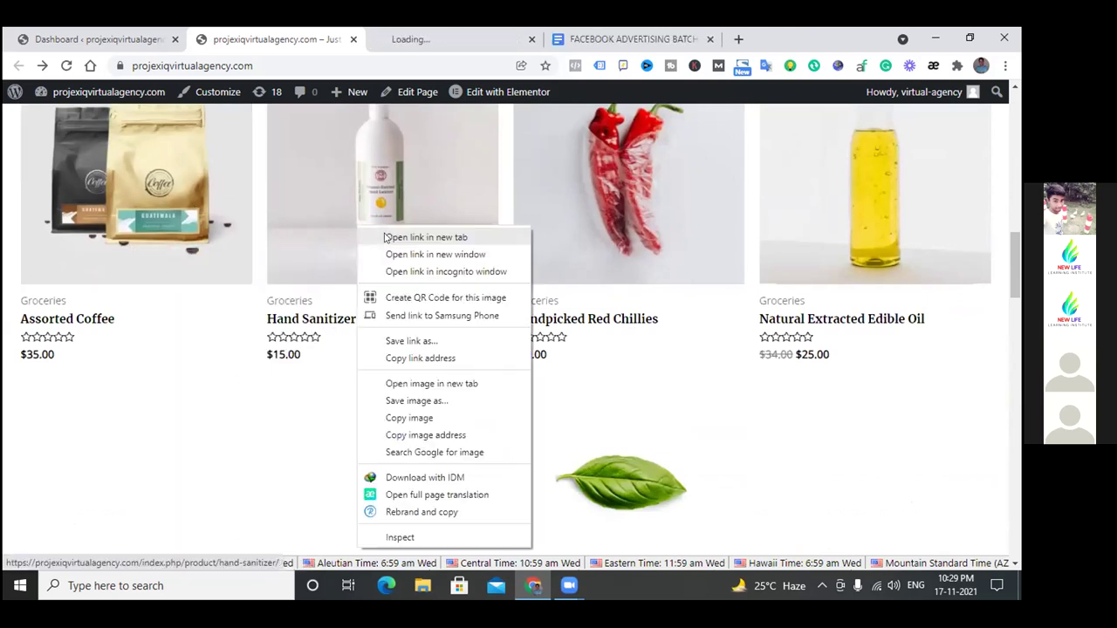
pyautogui.click(387, 236)
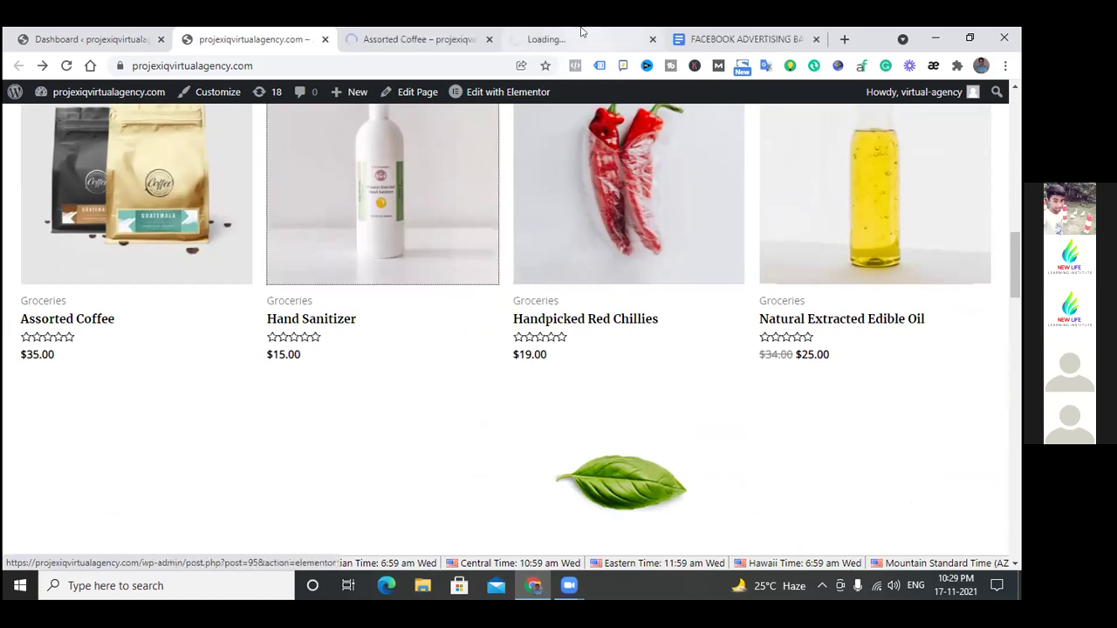
pyautogui.rightClick(555, 224)
pyautogui.click(628, 232)
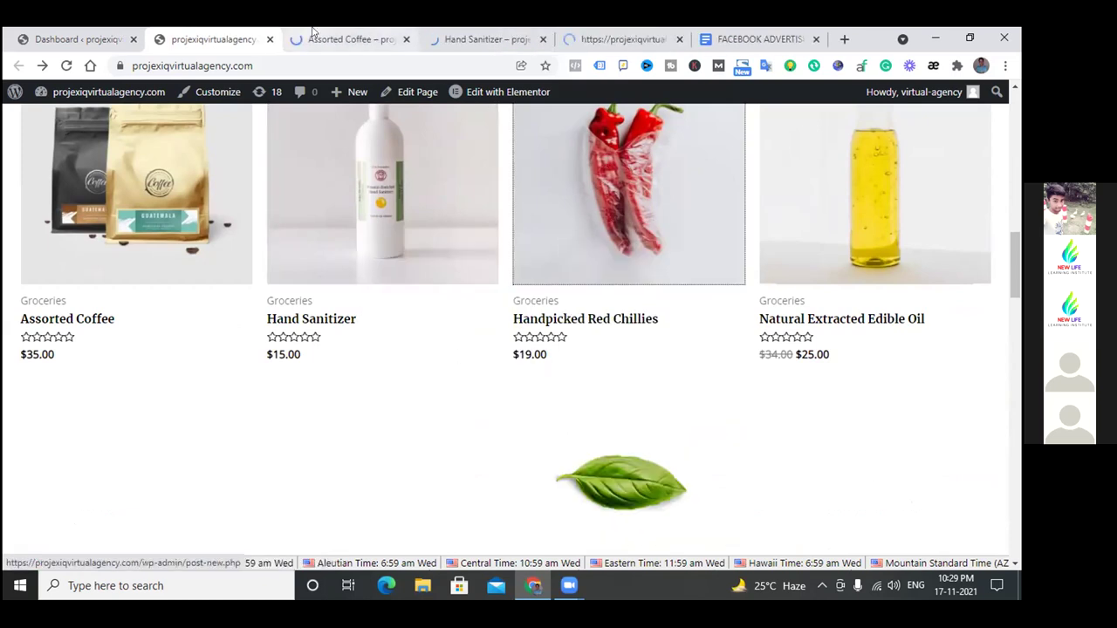
# View the Assorted Coffee and Hand Sanitizer pages, then examine the Handpicked Red Chillies page's price and description.
pyautogui.click(337, 39)
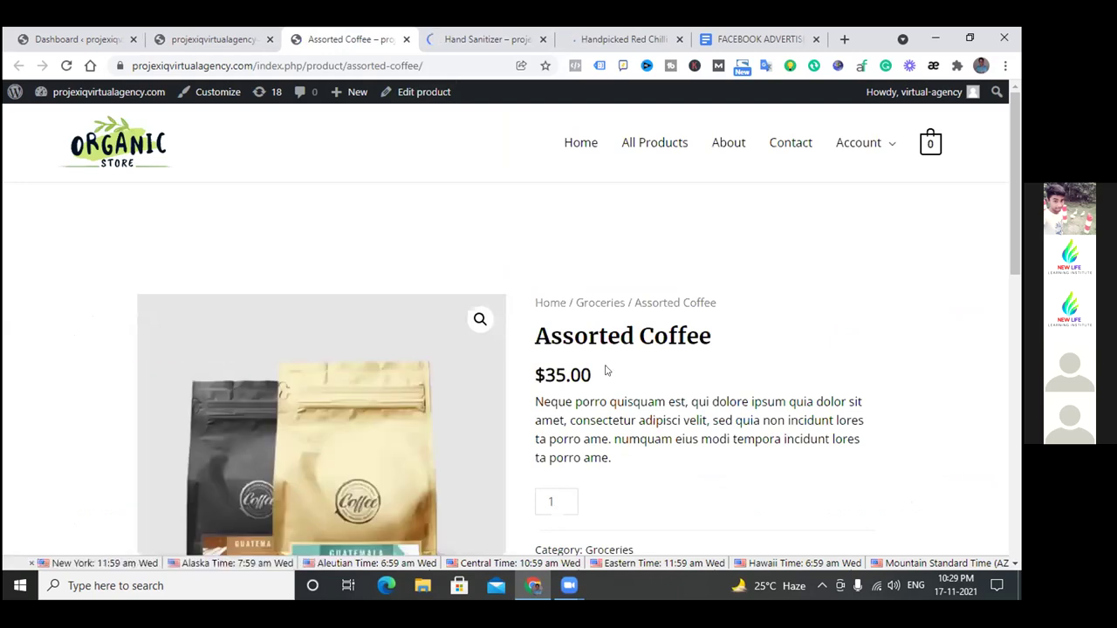
pyautogui.click(483, 40)
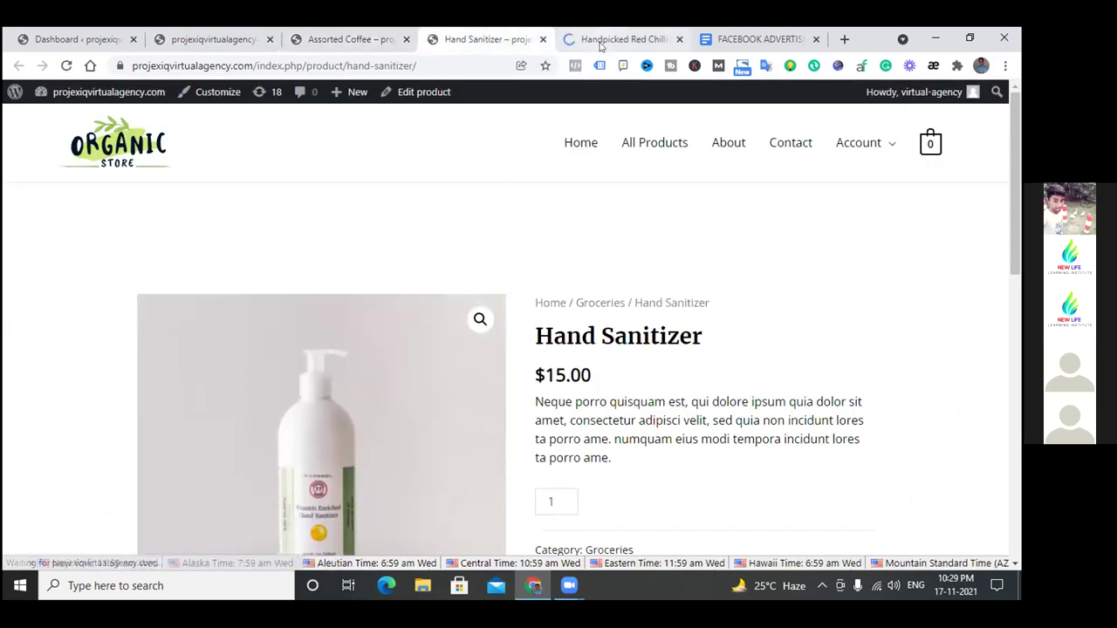
pyautogui.click(601, 40)
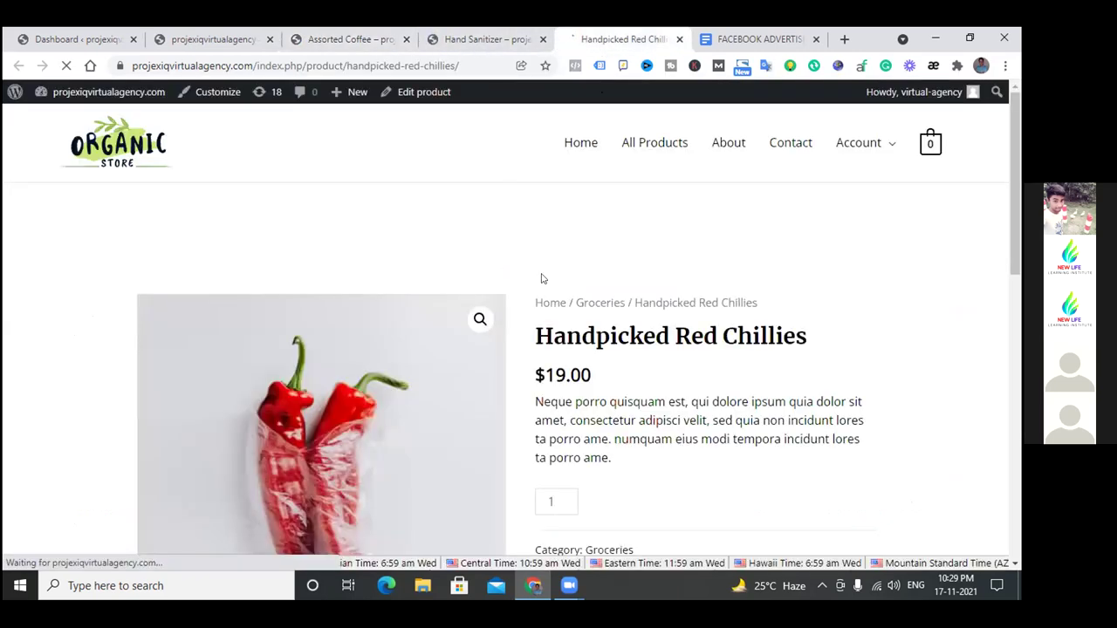
pyautogui.scroll(-3, 542, 278)
pyautogui.scroll(3, 541, 278)
pyautogui.scroll(-2, 541, 277)
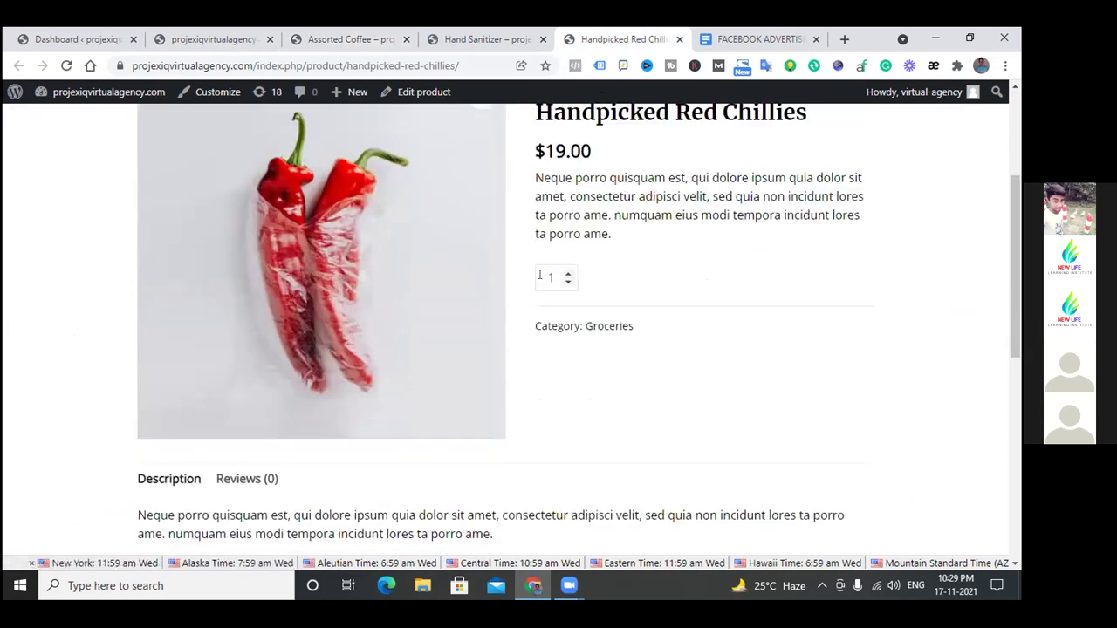
pyautogui.scroll(3, 541, 277)
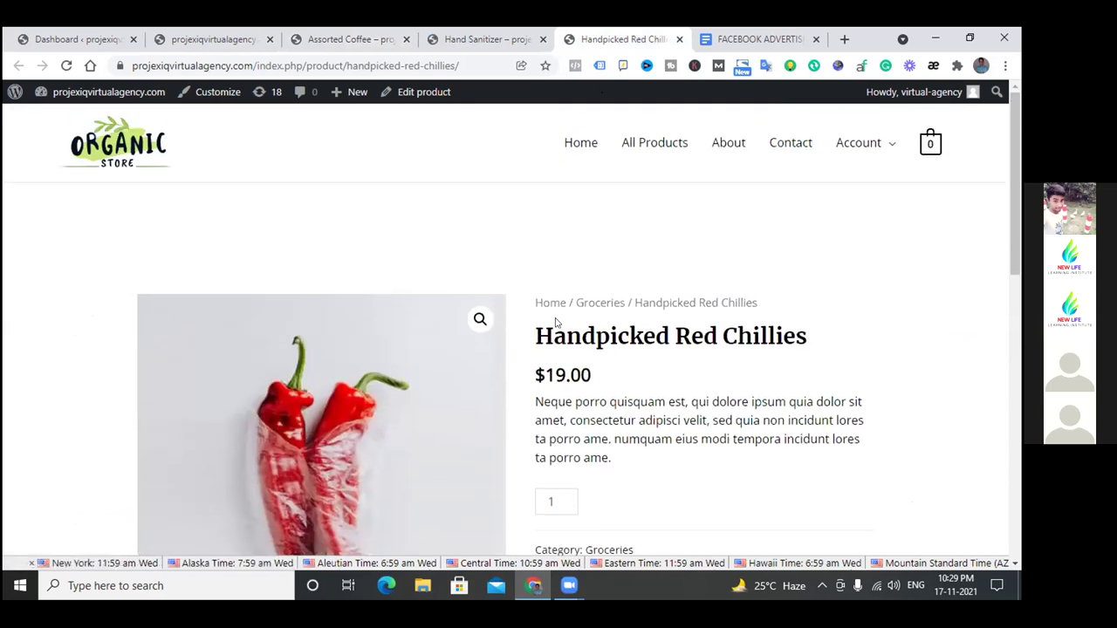
pyautogui.scroll(-3, 535, 324)
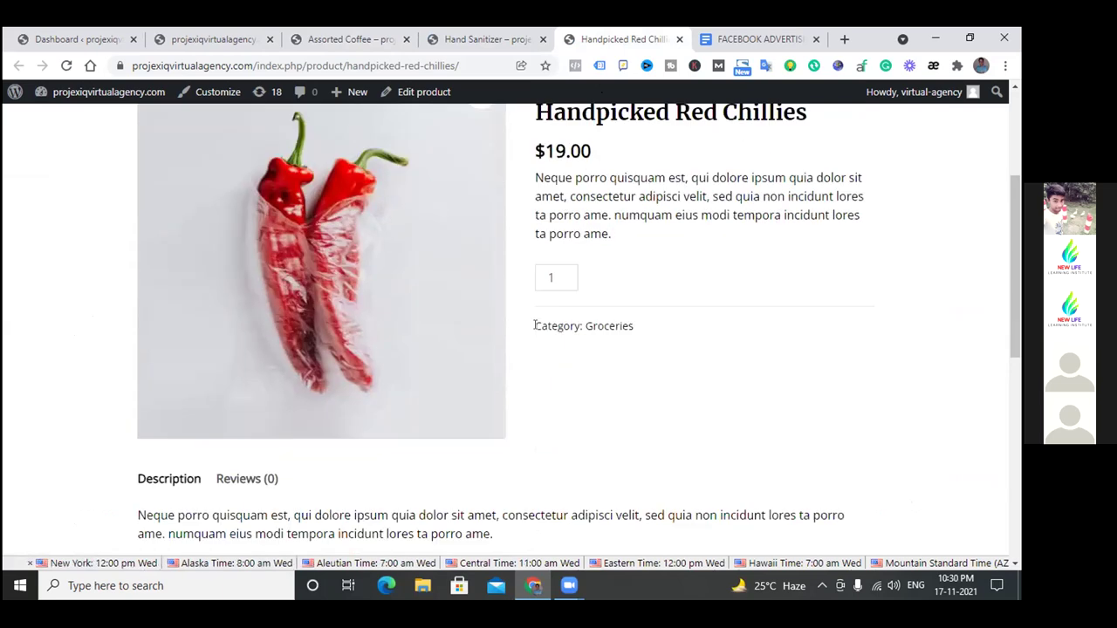
pyautogui.scroll(3, 535, 325)
# Return to the Hand Sanitizer and Assorted Coffee pages and look over their product details.
pyautogui.click(508, 44)
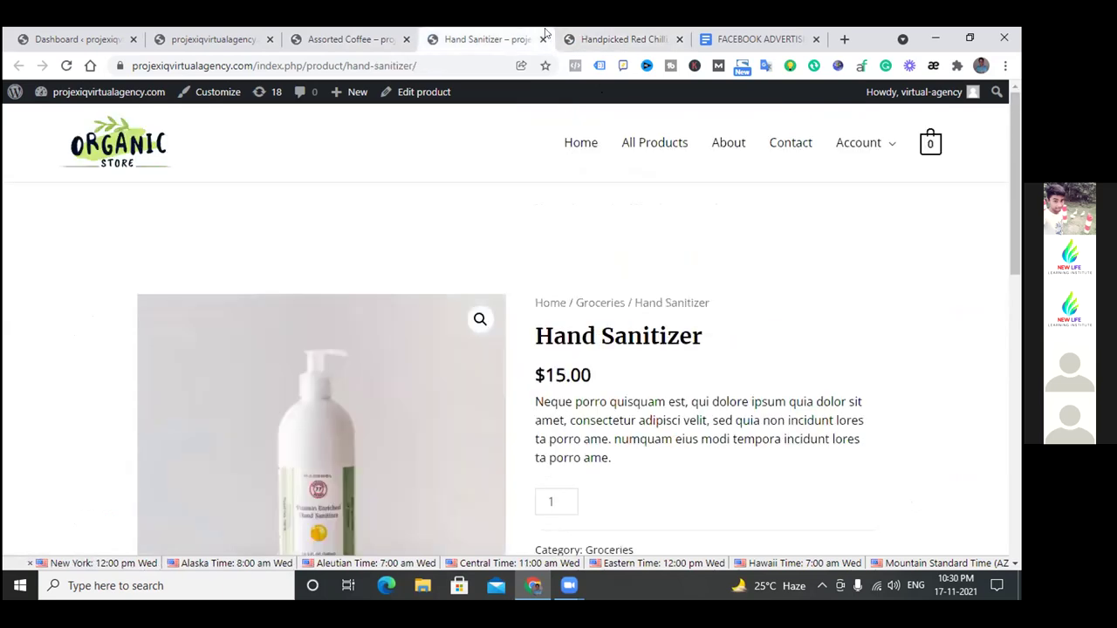
pyautogui.scroll(-4, 517, 282)
pyautogui.scroll(2, 523, 210)
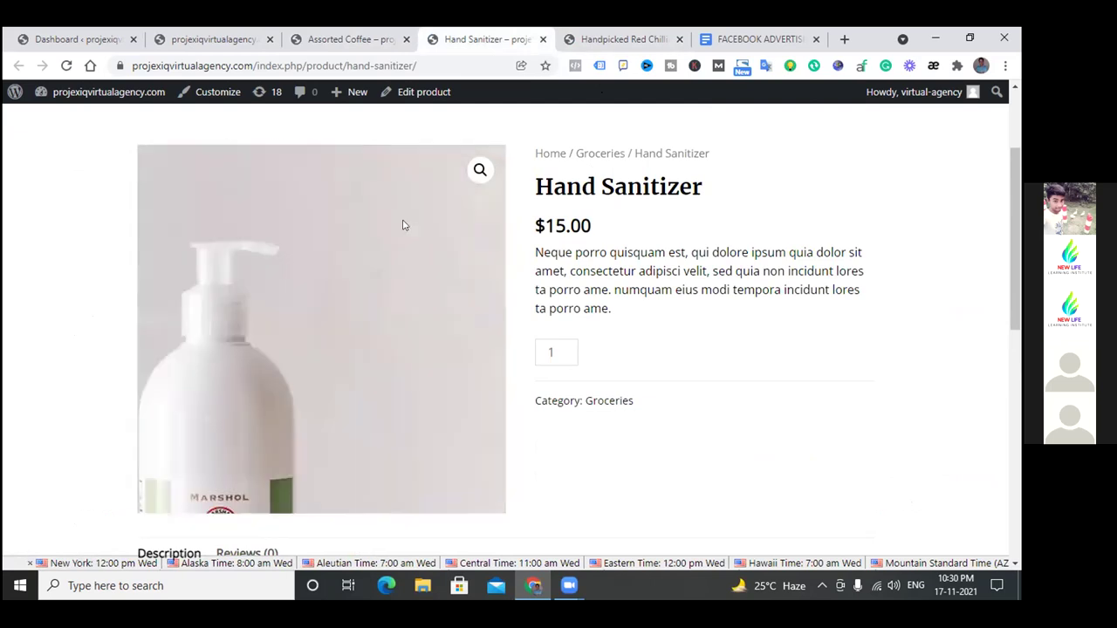
pyautogui.click(358, 39)
pyautogui.scroll(-7, 547, 251)
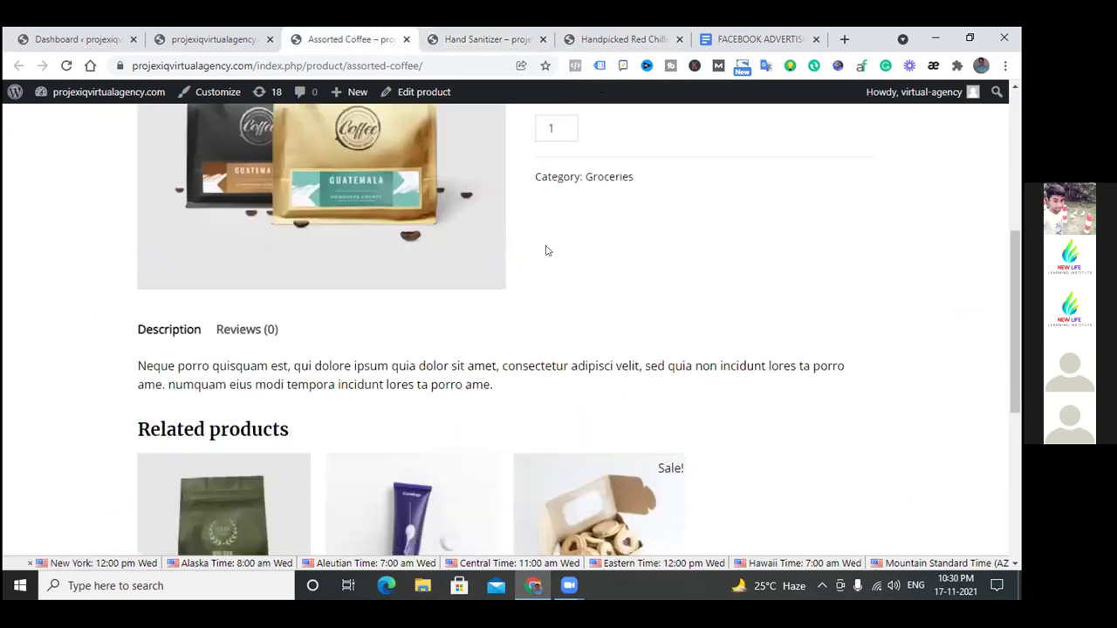
pyautogui.scroll(7, 546, 251)
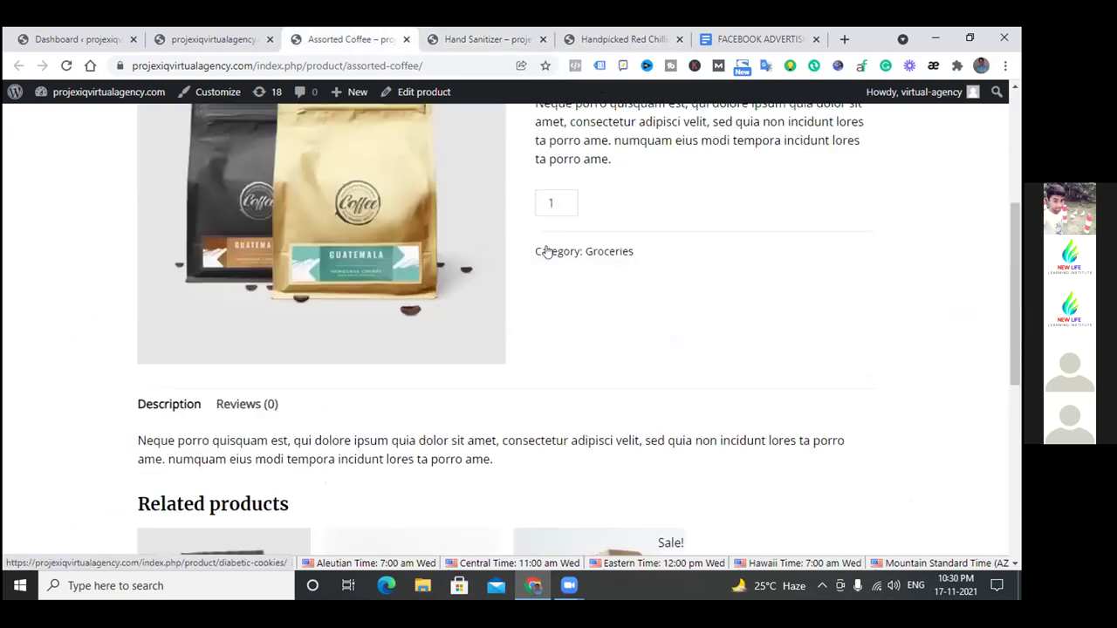
# Close the Handpicked Red Chillies, Hand Sanitizer and Assorted Coffee pages, leaving the store's home page open.
pyautogui.click(679, 39)
pyautogui.click(543, 40)
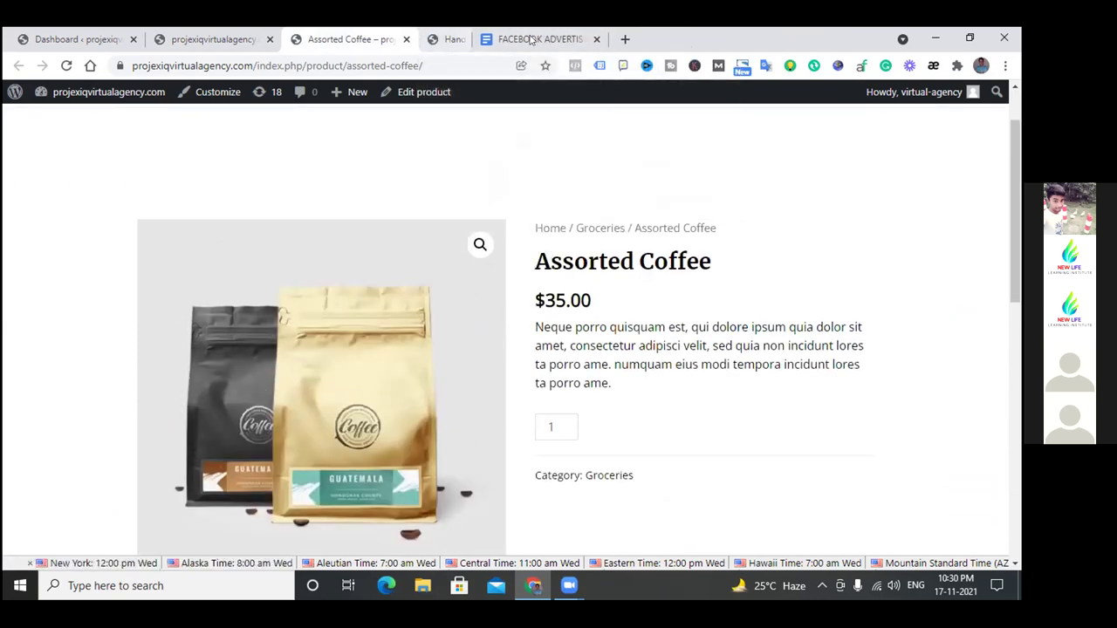
pyautogui.click(407, 39)
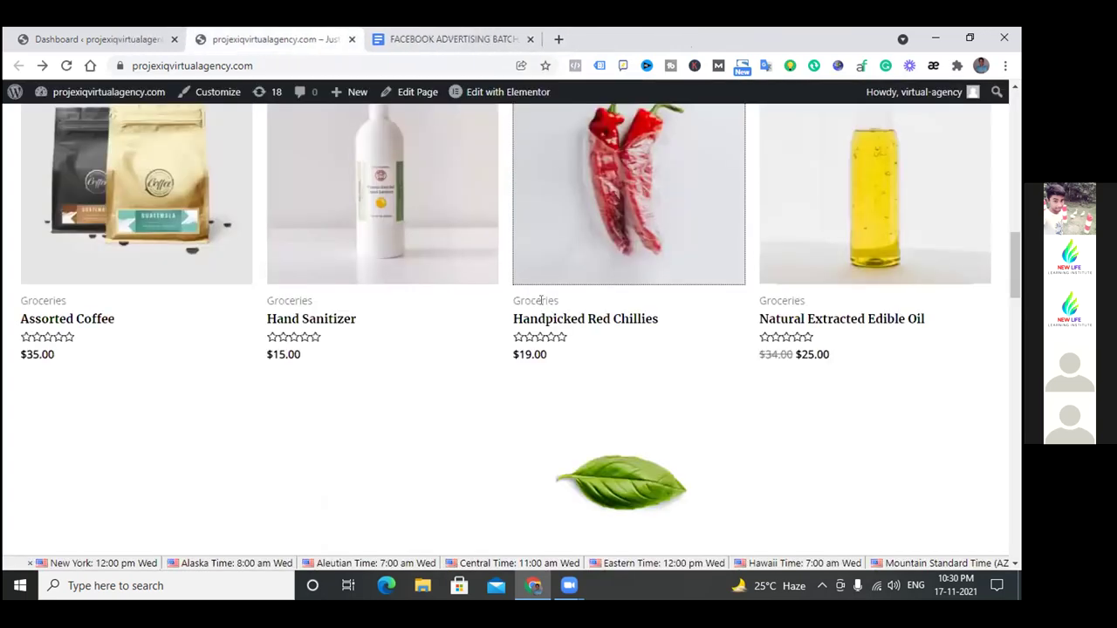
# Look through the whole home page, including best sellers, trending products, testimonials and featured brands, and return to its banner.
pyautogui.scroll(3, 507, 298)
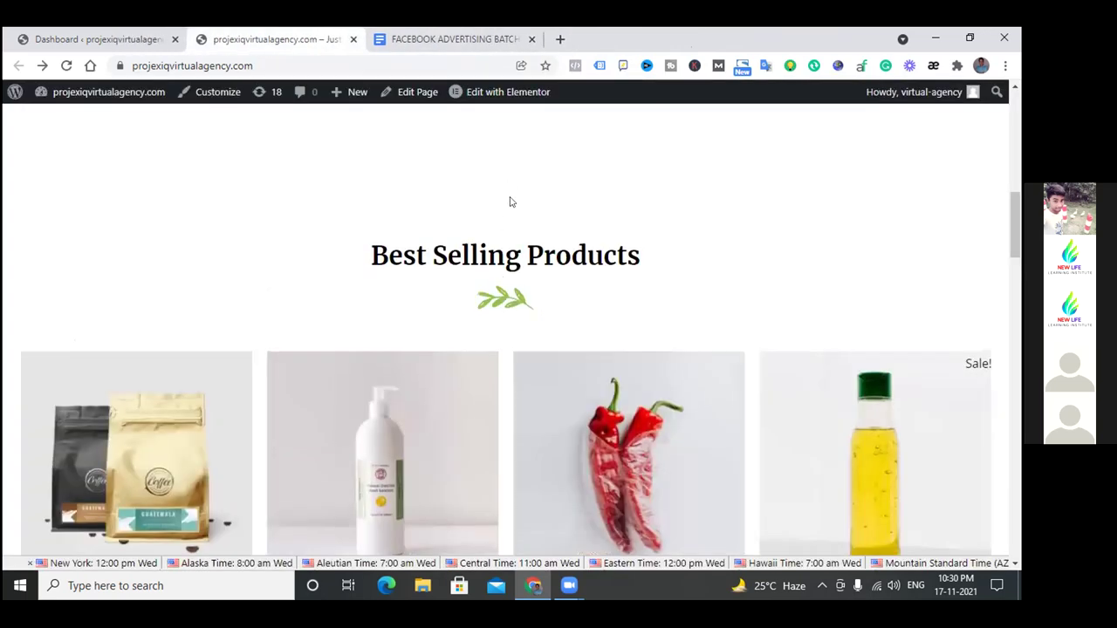
pyautogui.scroll(8, 510, 201)
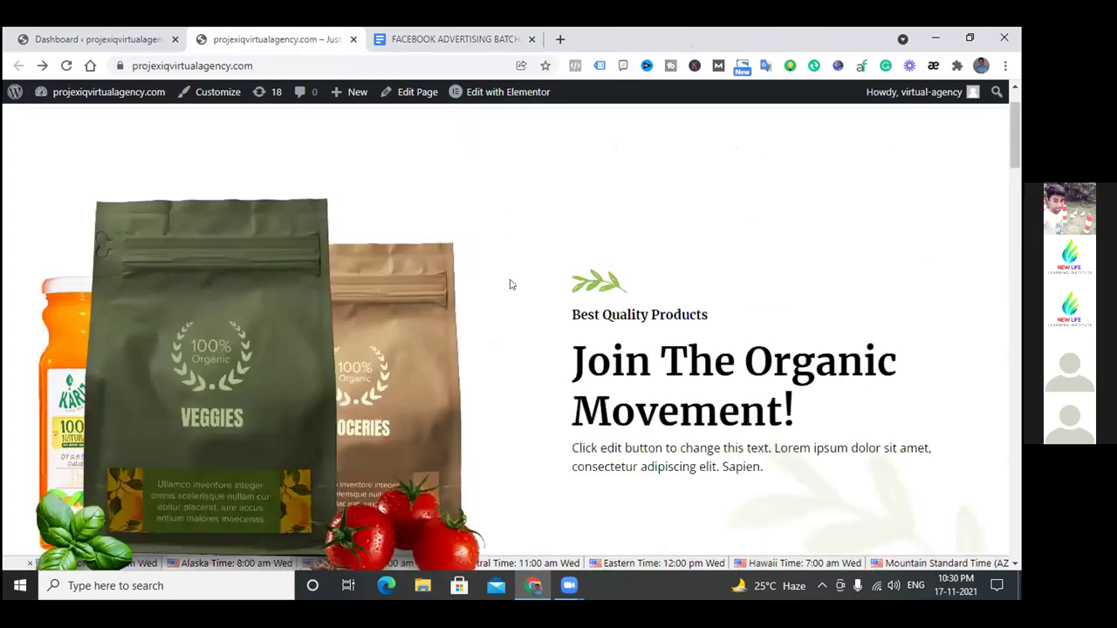
pyautogui.scroll(-10, 510, 283)
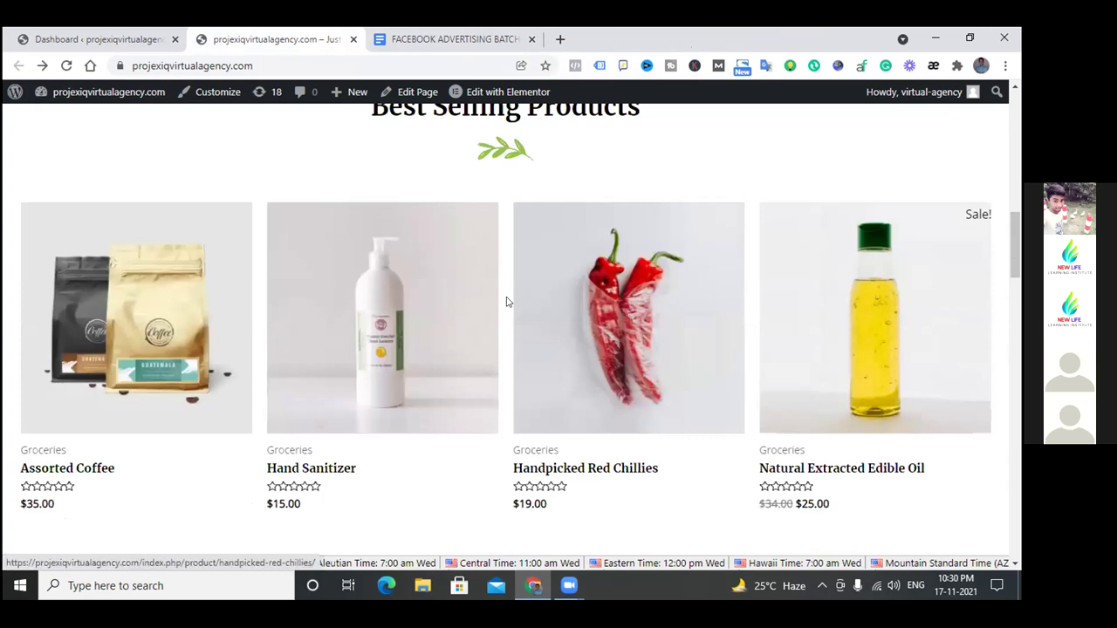
pyautogui.scroll(-6, 510, 288)
pyautogui.scroll(-10, 504, 296)
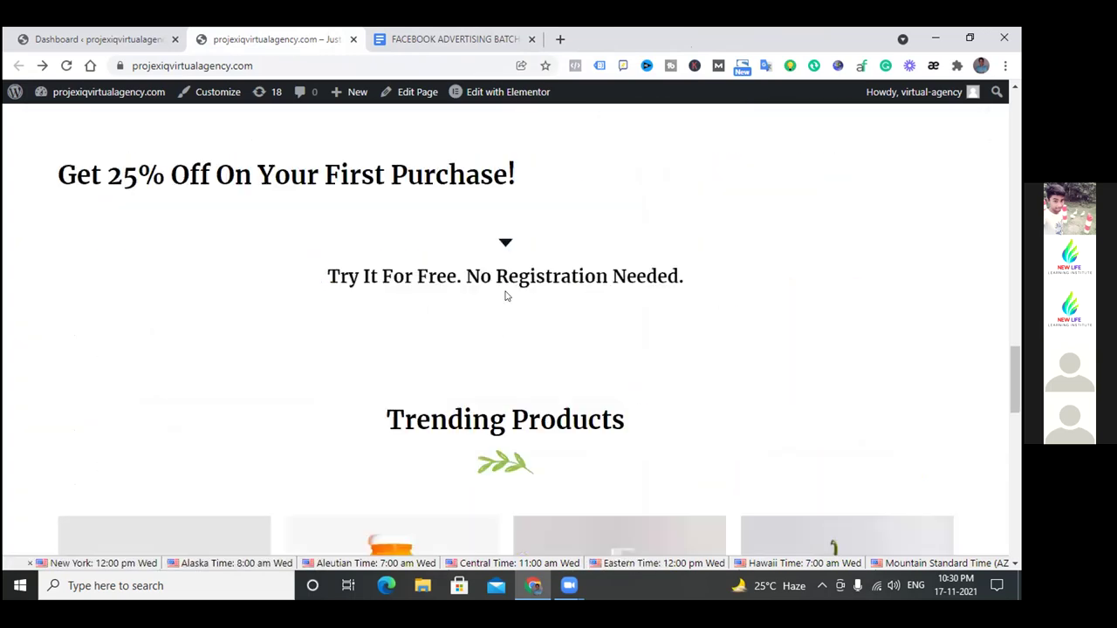
pyautogui.scroll(-8, 504, 296)
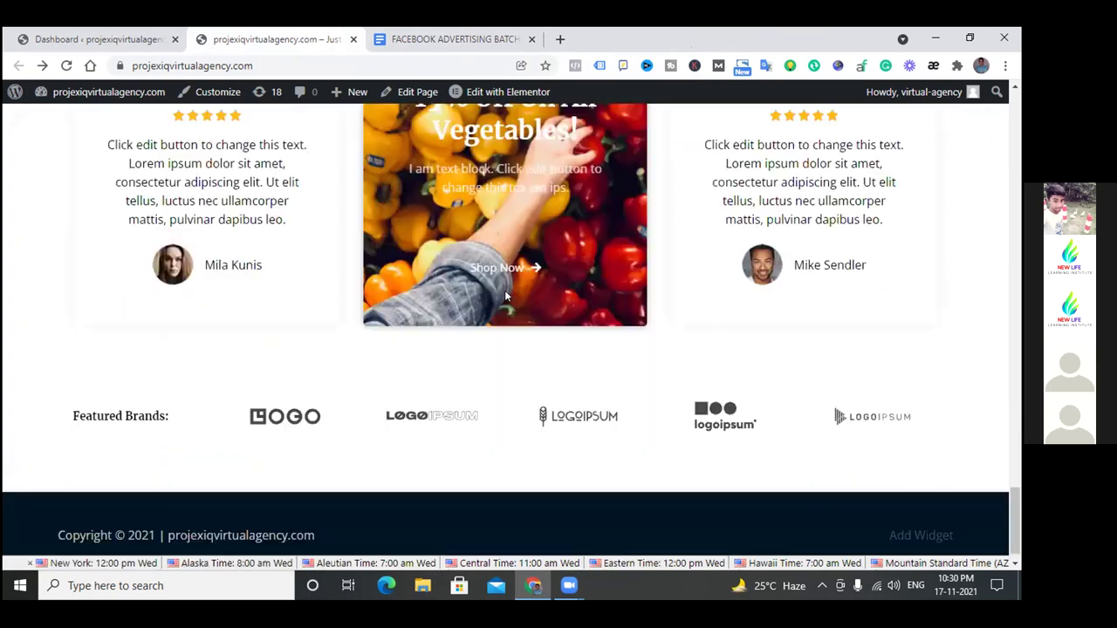
pyautogui.scroll(20, 505, 296)
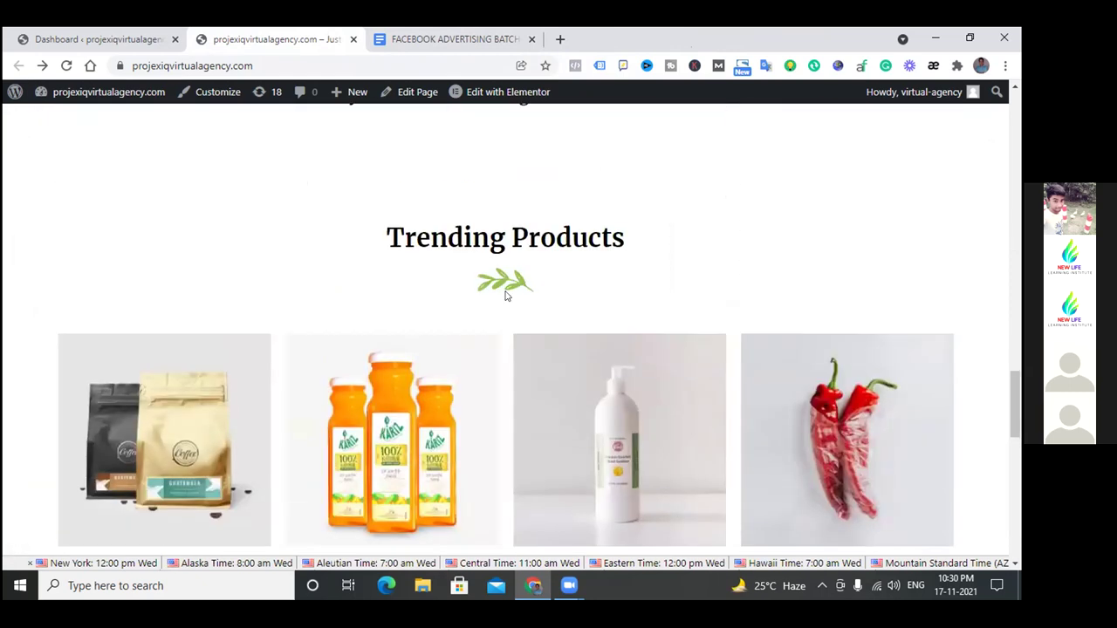
pyautogui.scroll(10, 504, 296)
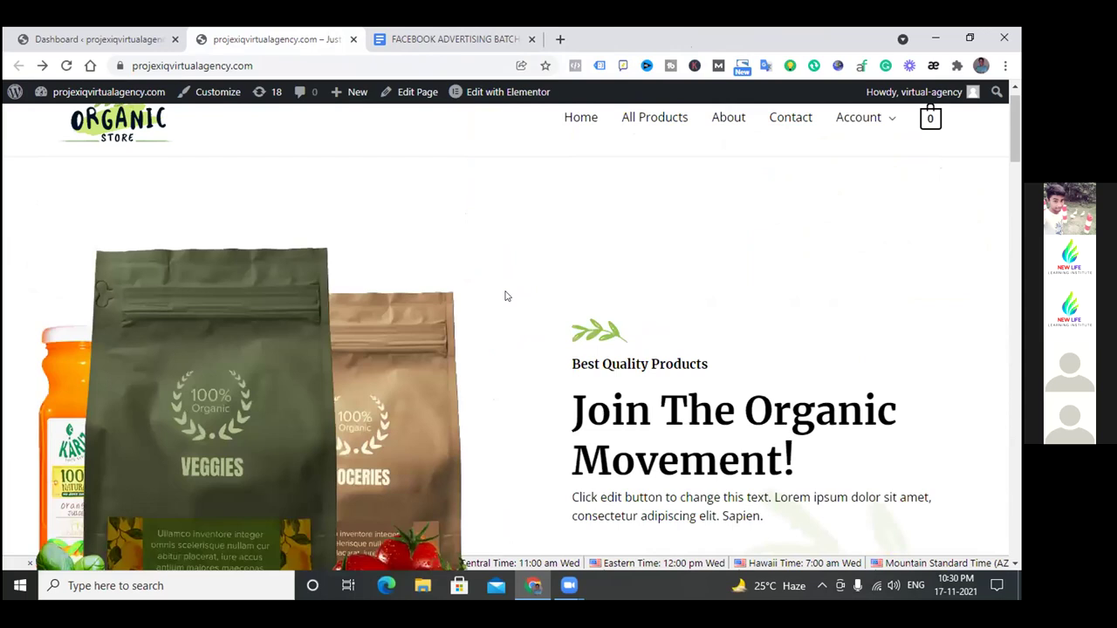
# Examine the store home page from its banner through the four shopping benefits to the Best Selling Products, and return to the banner.
pyautogui.scroll(-1, 504, 296)
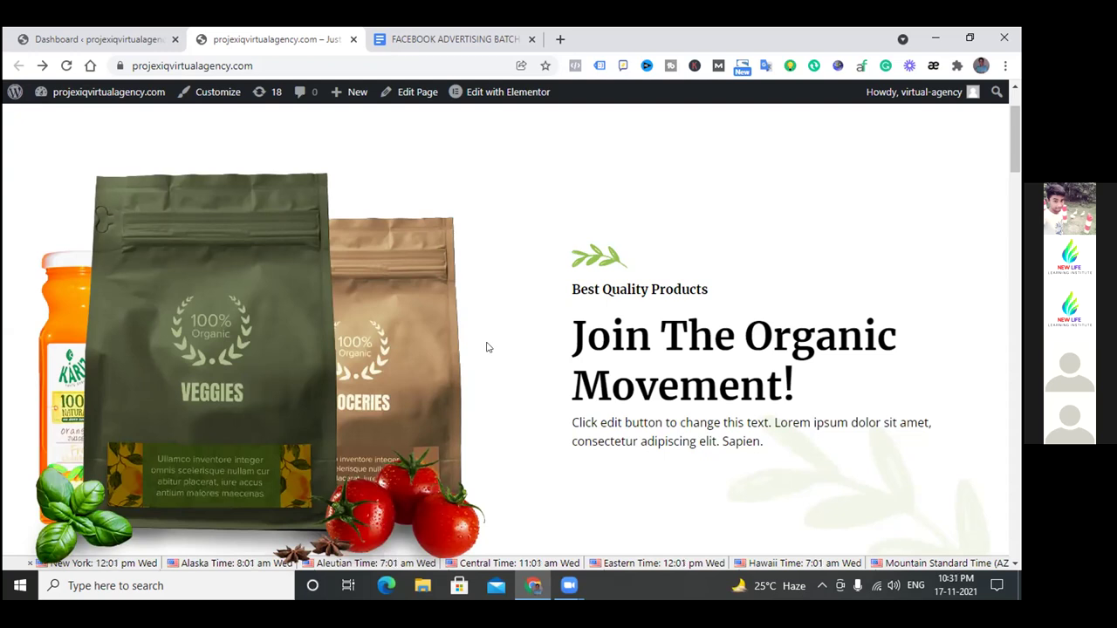
pyautogui.scroll(-3, 487, 341)
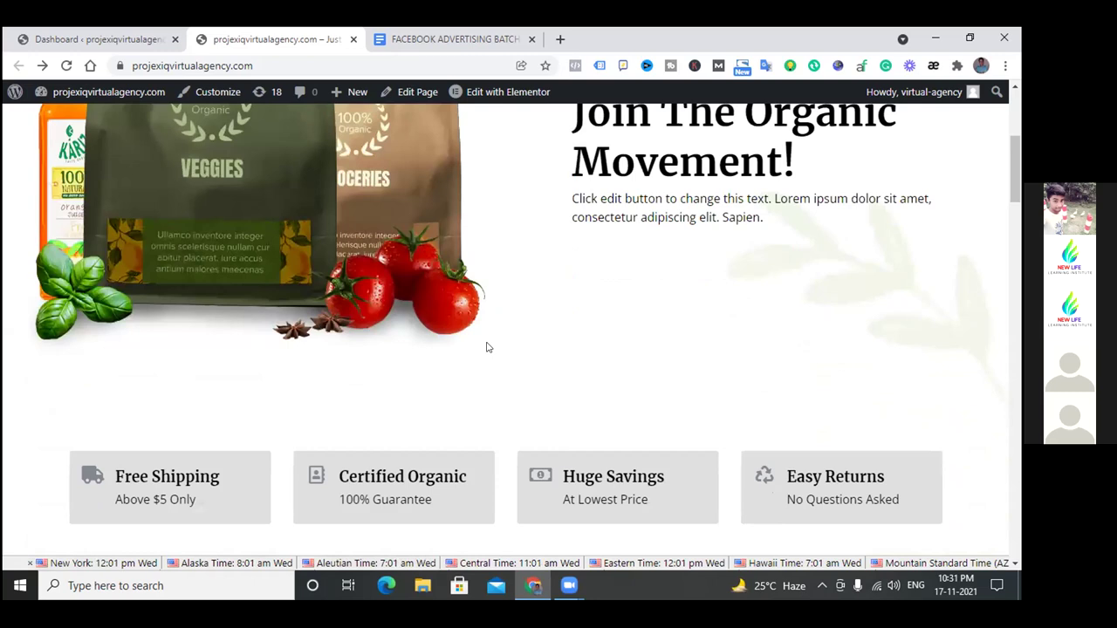
pyautogui.scroll(-2, 487, 348)
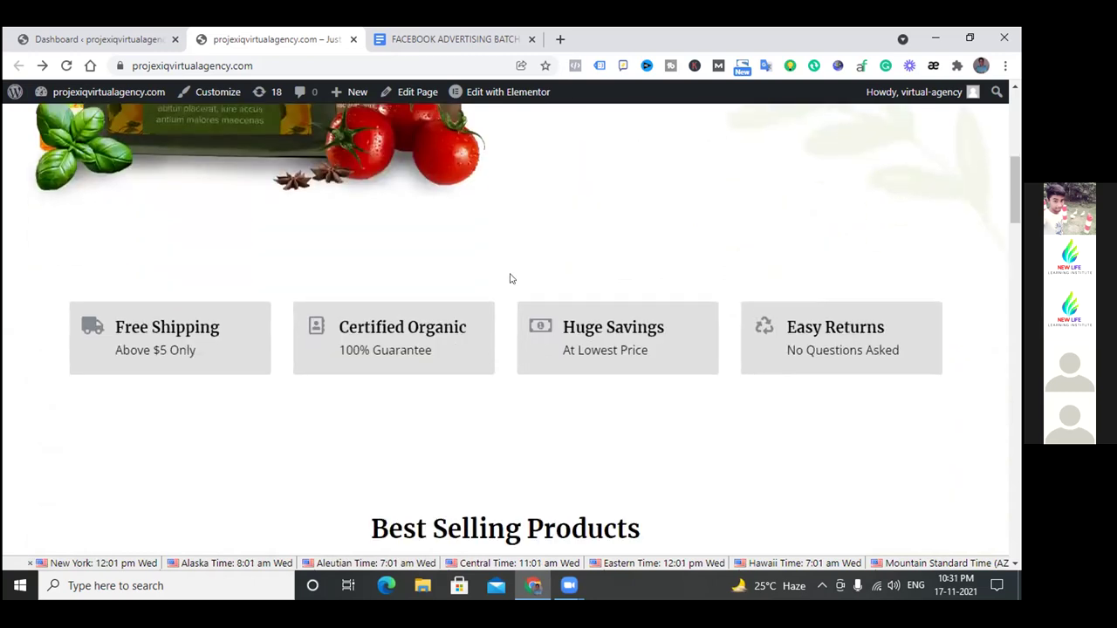
pyautogui.scroll(-1, 504, 380)
pyautogui.scroll(-1, 503, 384)
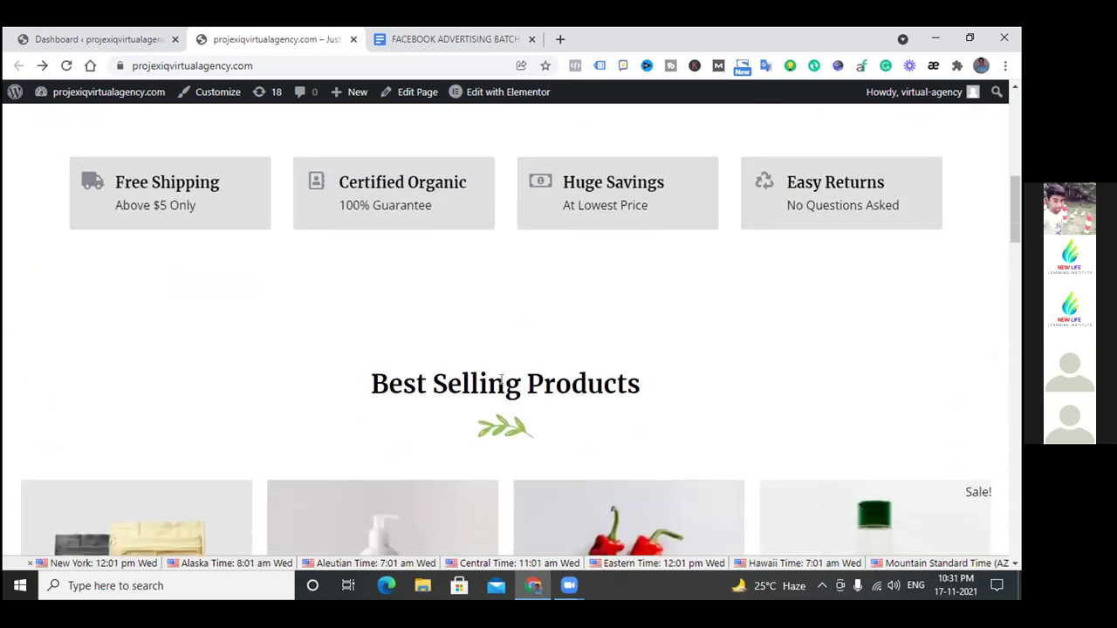
pyautogui.scroll(-1, 499, 376)
pyautogui.scroll(-3, 497, 372)
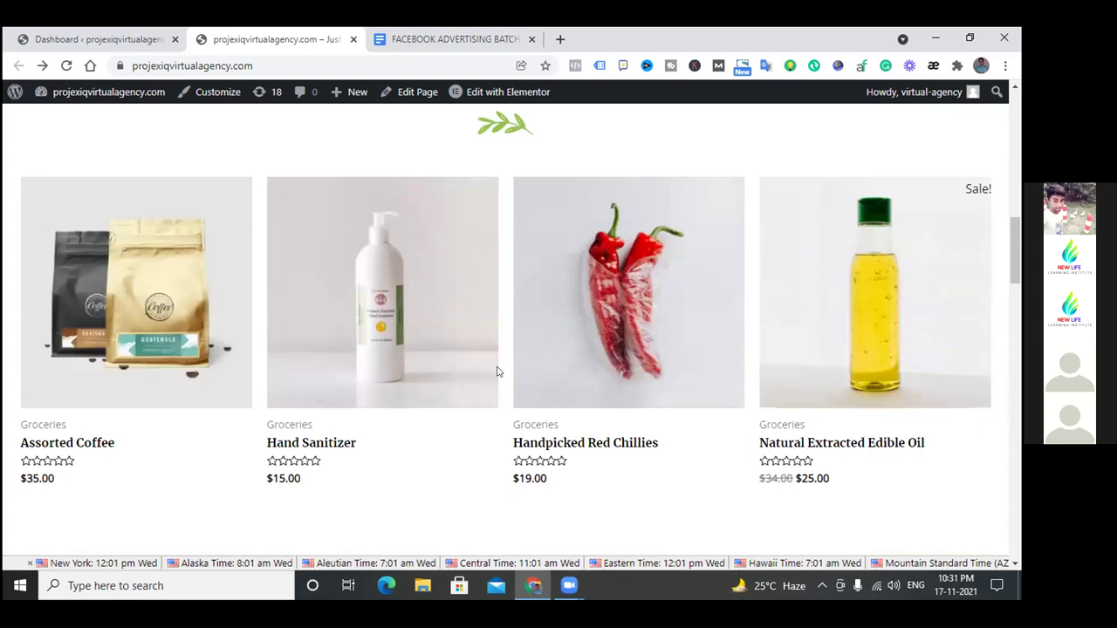
pyautogui.scroll(10, 497, 372)
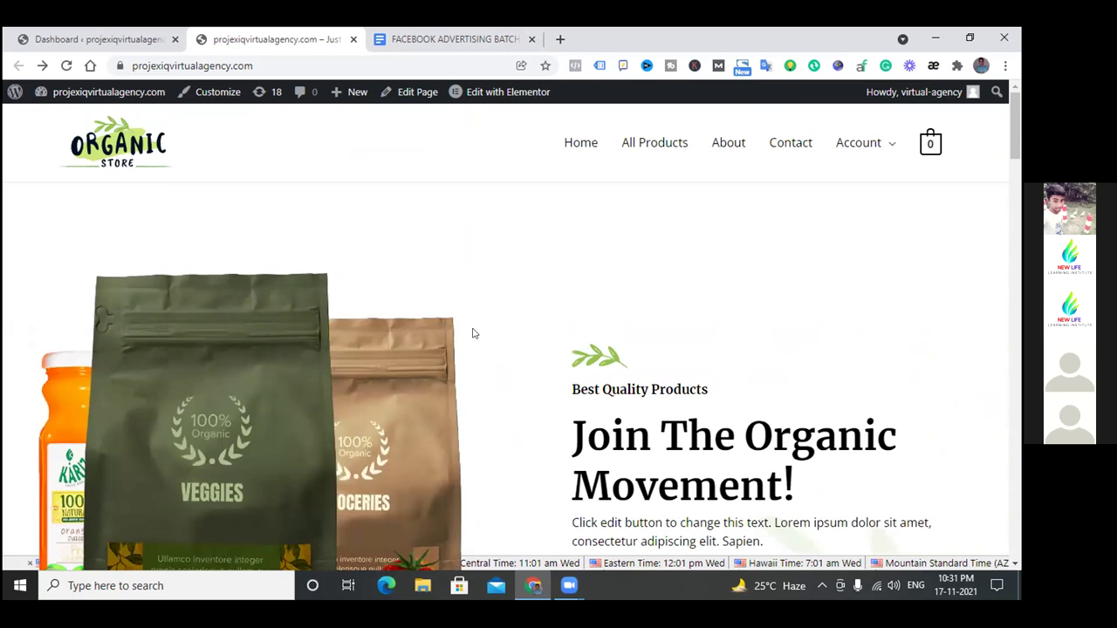
# Review the Join The Organic Movement banner, the benefits row and the four best-selling products with their prices again.
pyautogui.scroll(-2, 472, 334)
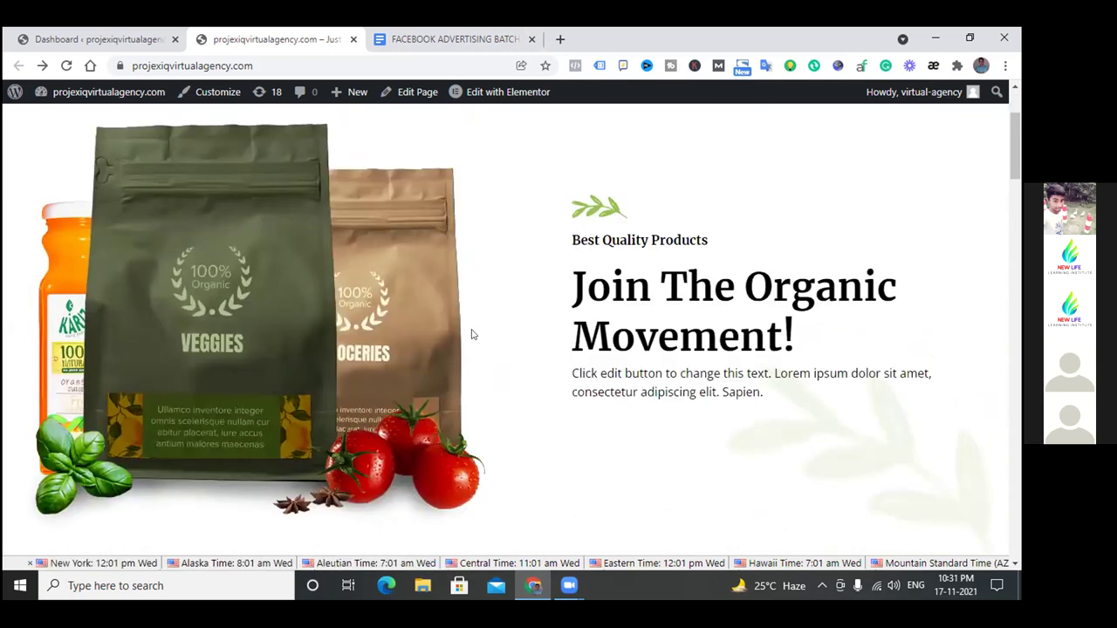
pyautogui.scroll(-6, 472, 335)
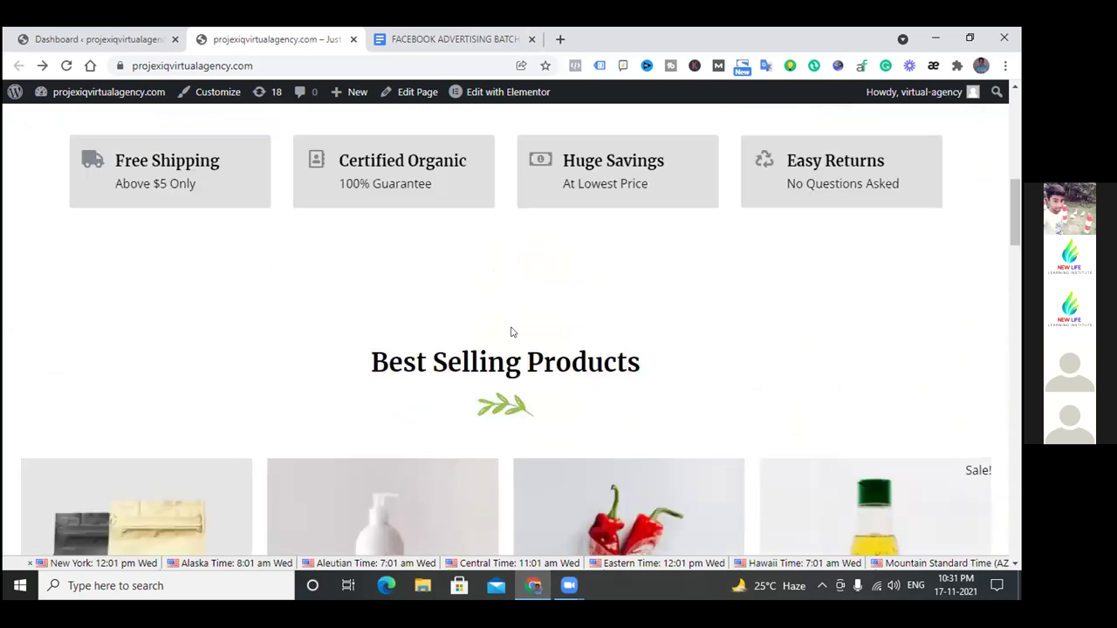
pyautogui.scroll(-5, 511, 331)
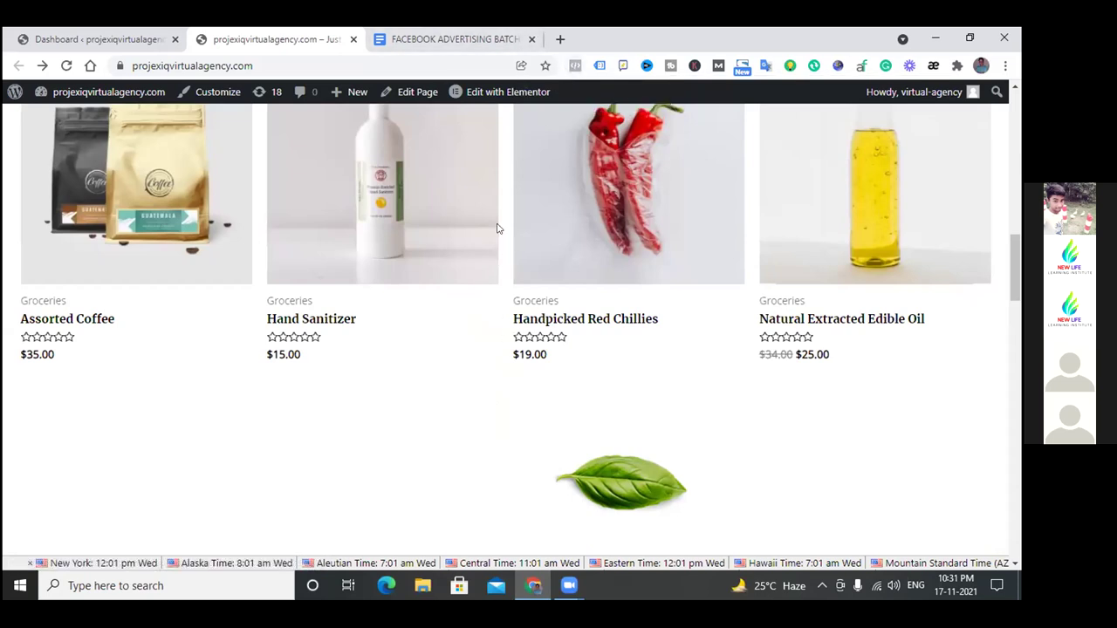
pyautogui.scroll(10, 498, 228)
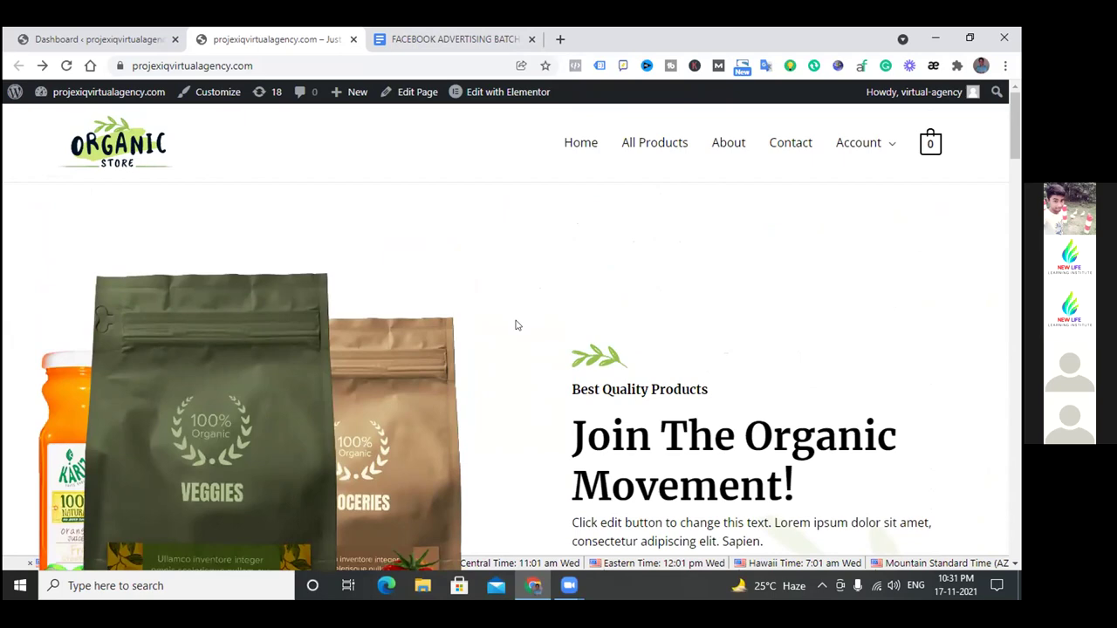
pyautogui.scroll(-5, 515, 325)
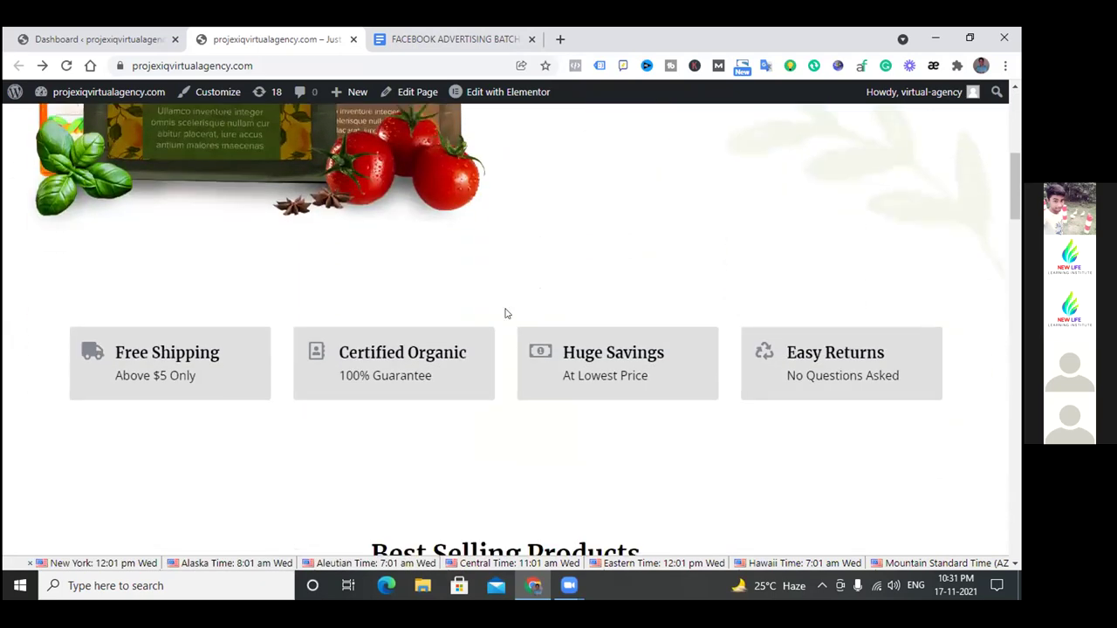
pyautogui.scroll(-5, 504, 313)
pyautogui.scroll(6, 505, 313)
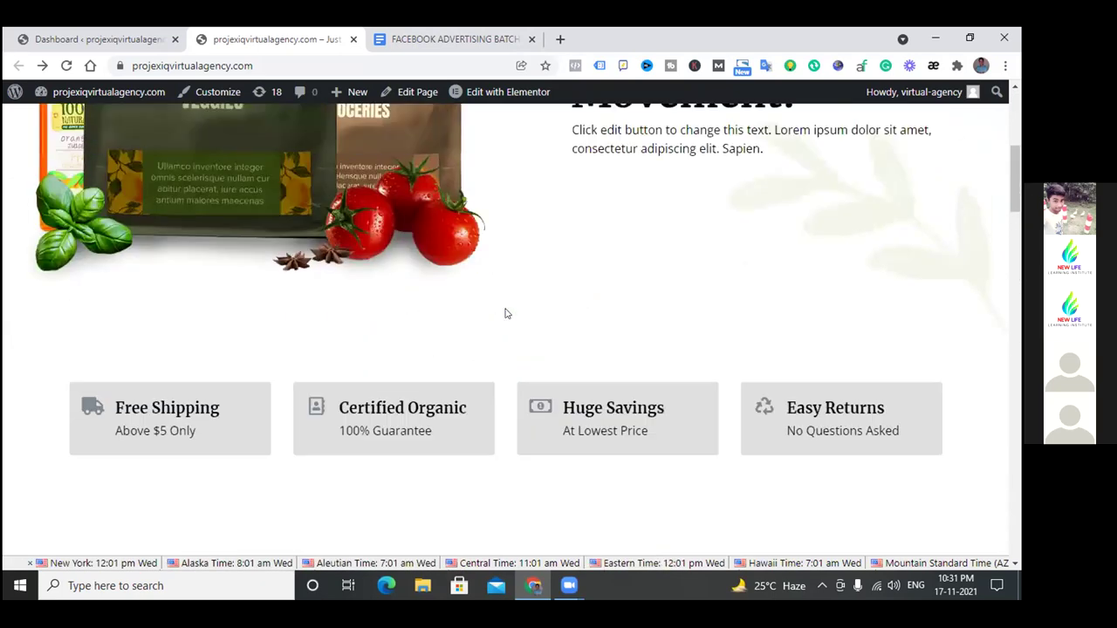
pyautogui.scroll(2, 505, 313)
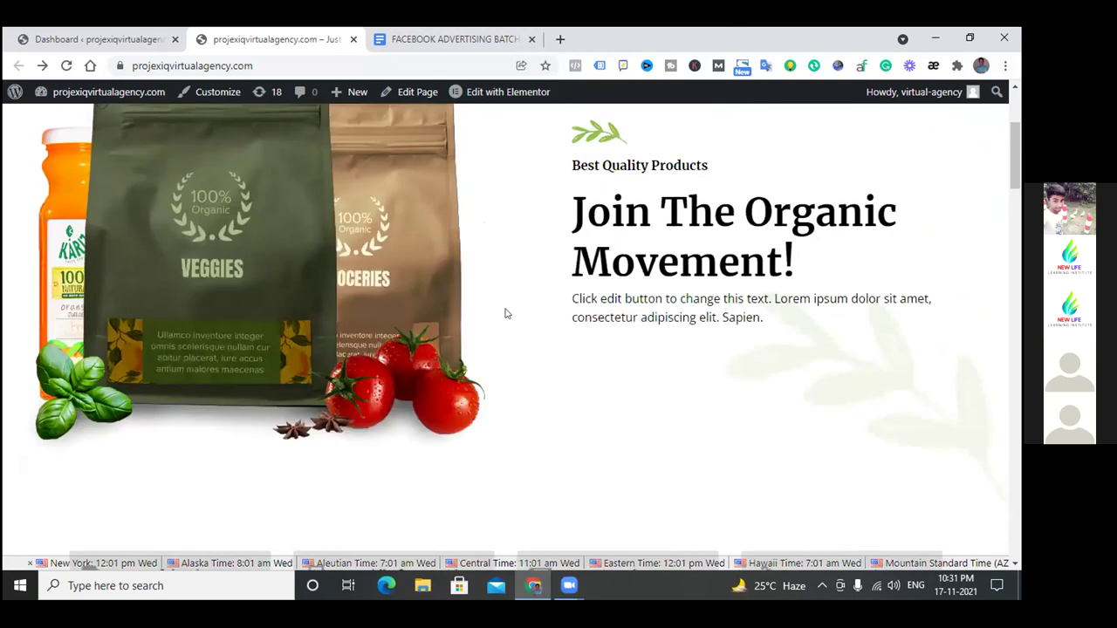
pyautogui.scroll(-7, 504, 313)
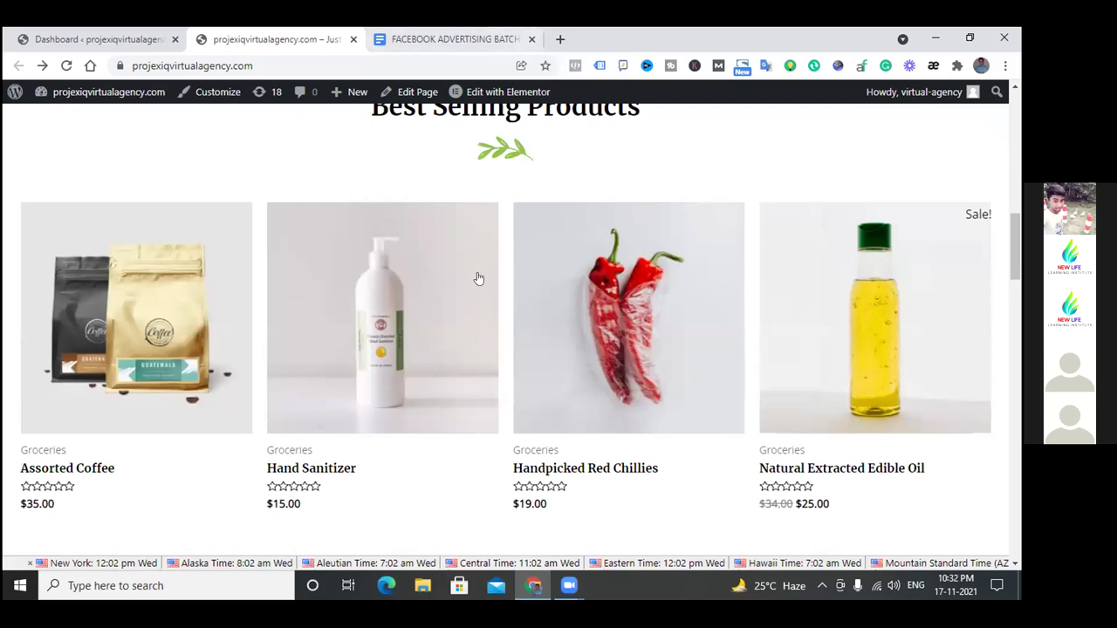
# Close the store's home page, return to the FACEBOOK ADVERTISING BATCH-7 course outline, and switch to the Zoom meeting.
pyautogui.moveTo(505, 92)
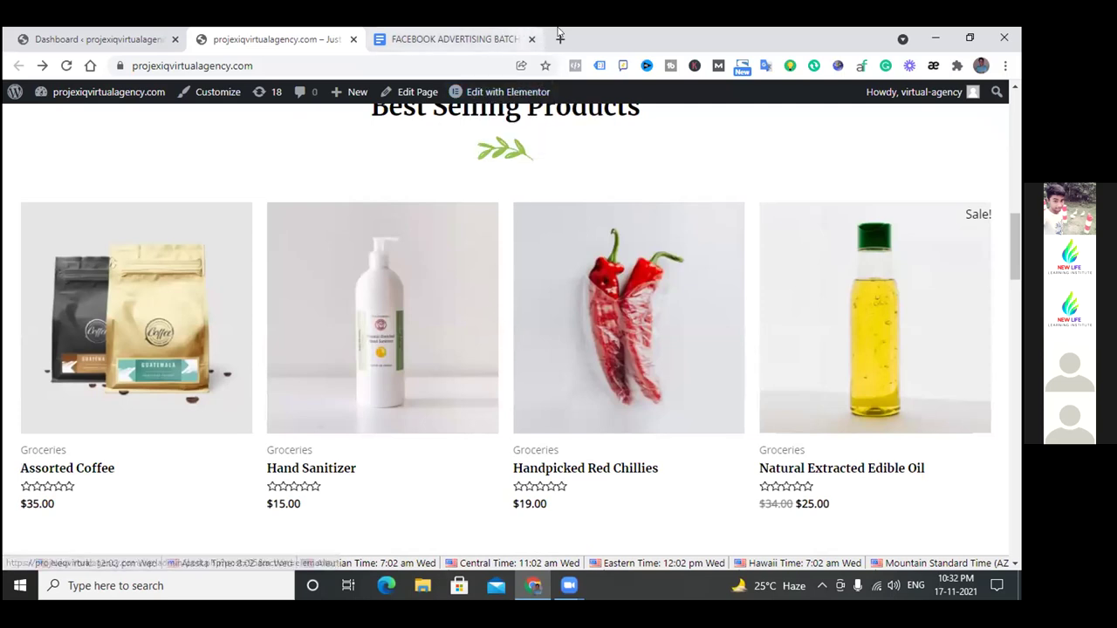
pyautogui.click(352, 39)
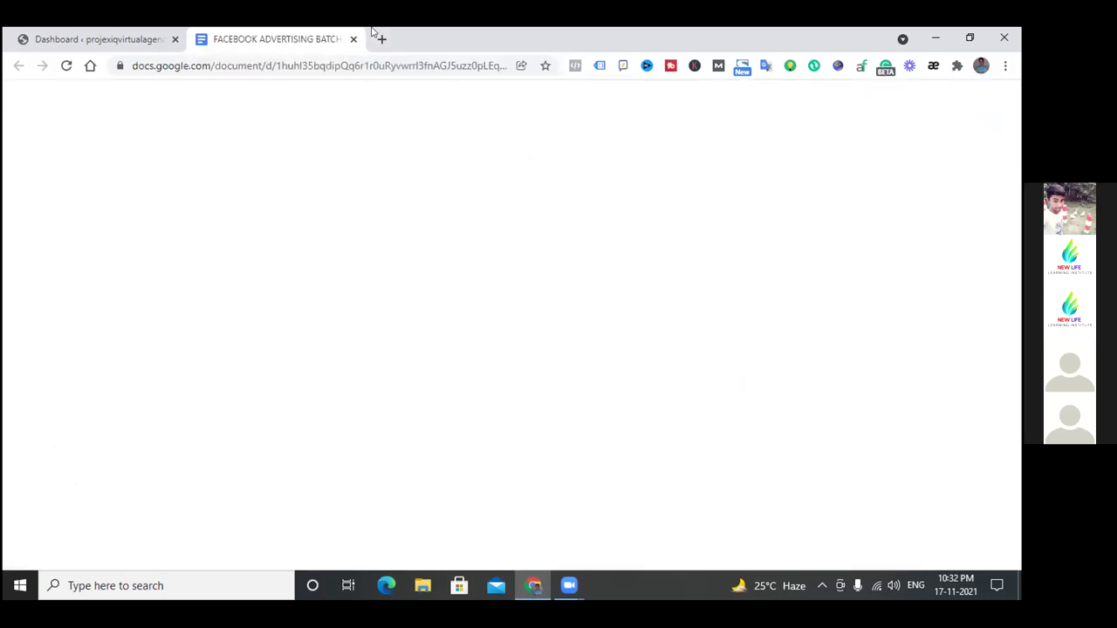
pyautogui.scroll(3, 421, 278)
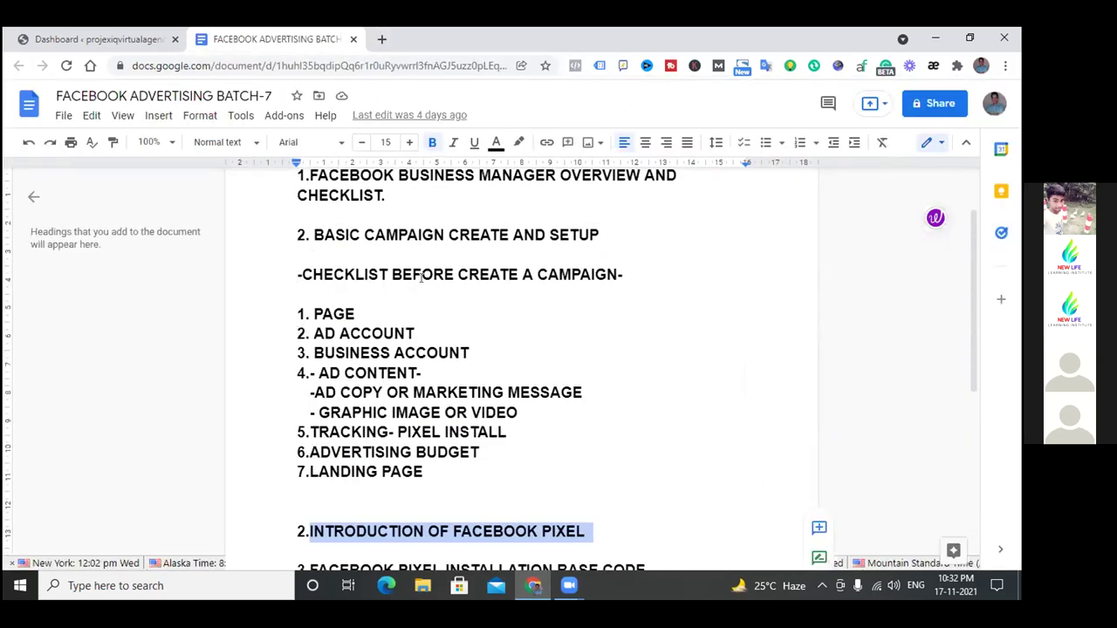
pyautogui.click(588, 584)
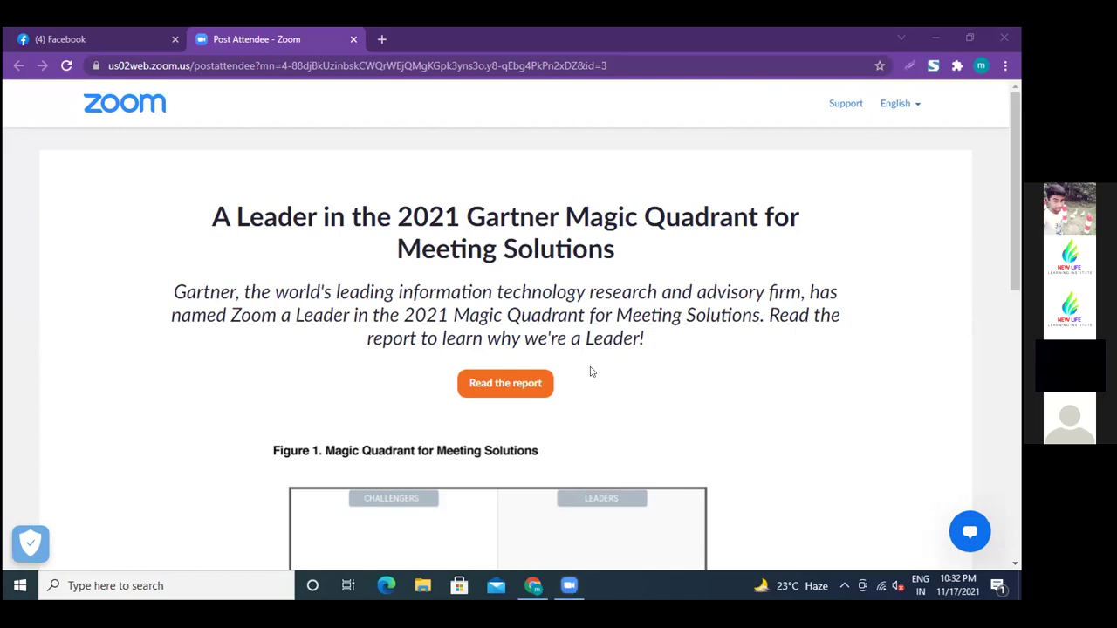
# Close the Zoom post-meeting page, the group chat and the convosight advertiser page, leaving only the Facebook home page open.
pyautogui.click(14, 345)
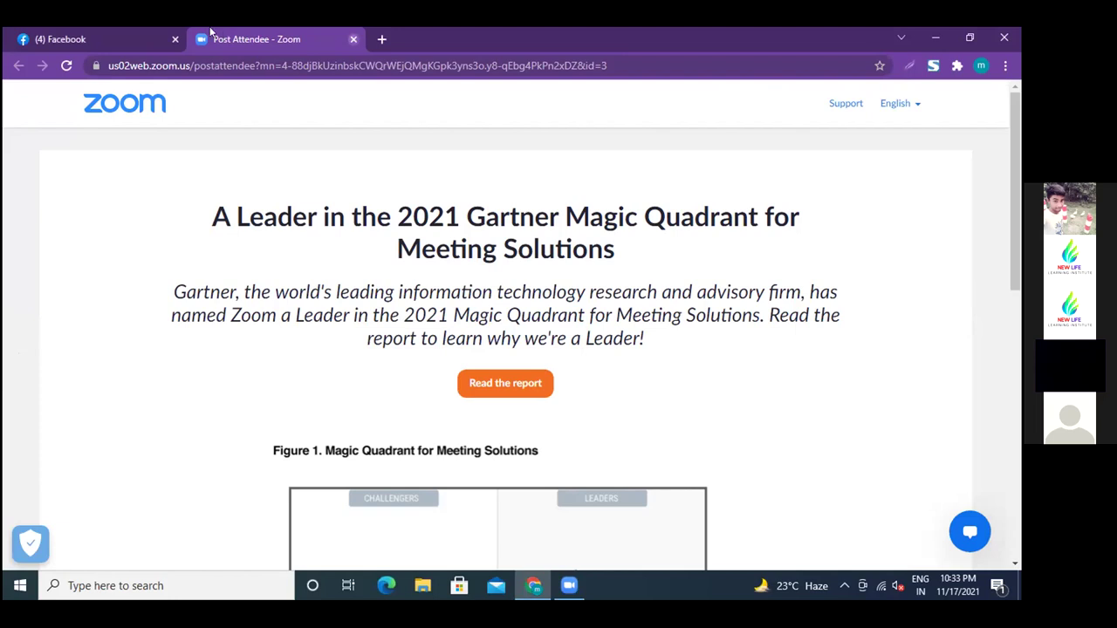
pyautogui.hotkey('ctrl', 'w')
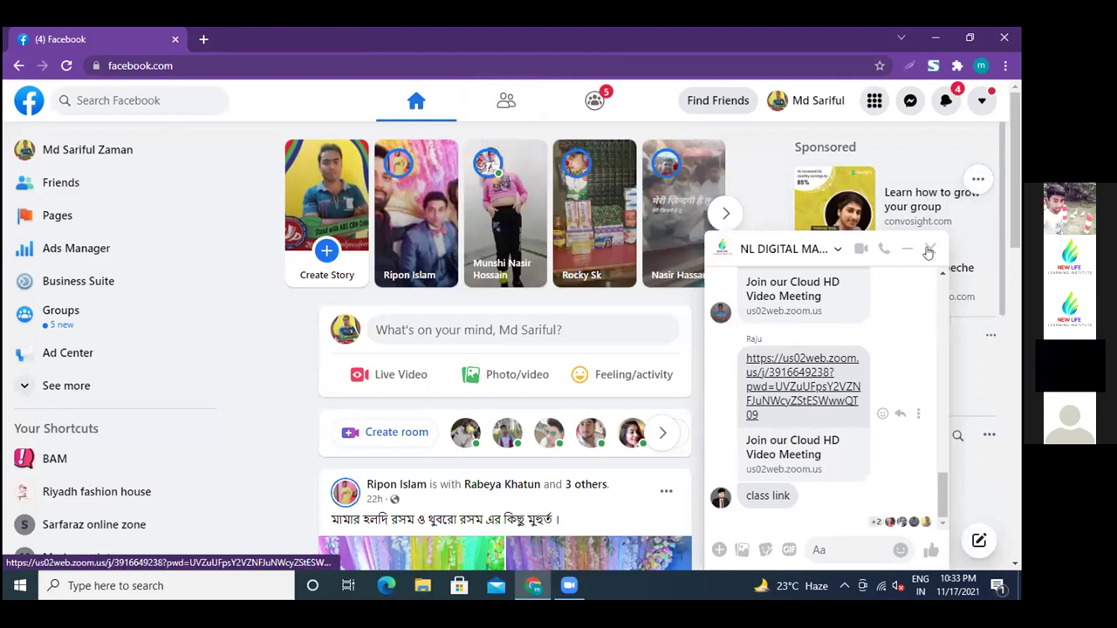
pyautogui.click(927, 252)
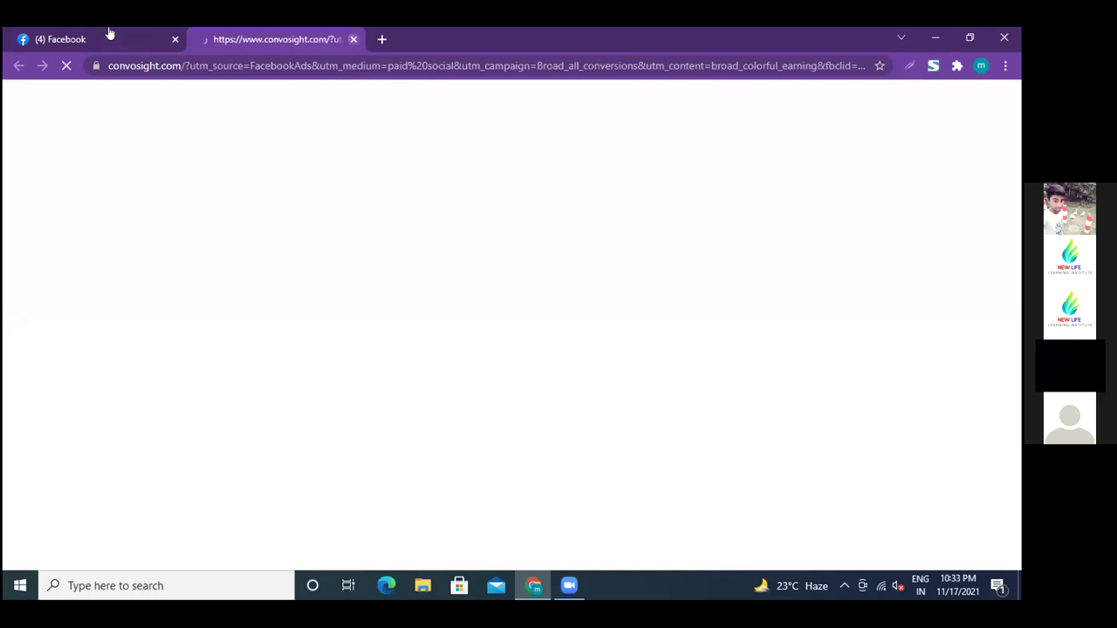
pyautogui.hotkey('ctrl', 'w')
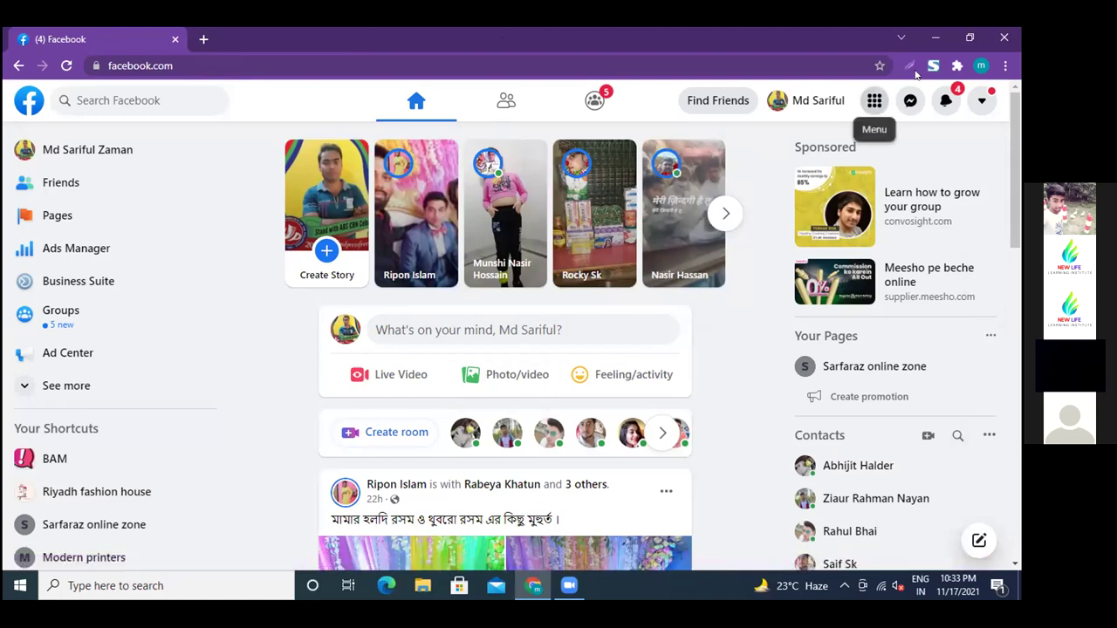
pyautogui.click(873, 101)
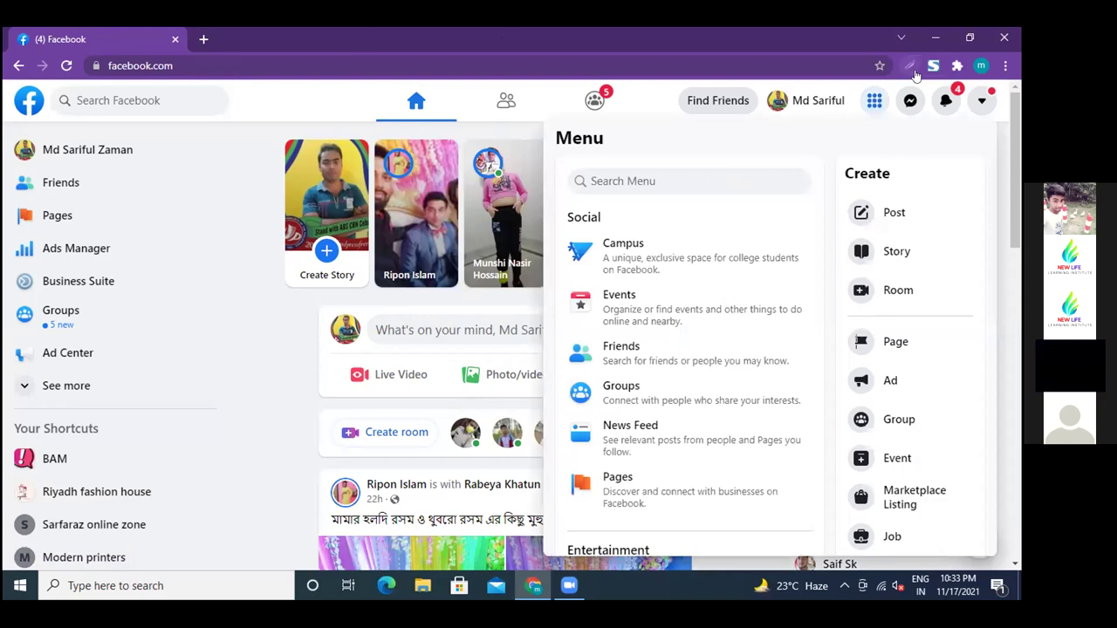
pyautogui.press('Escape')
pyautogui.click(890, 377)
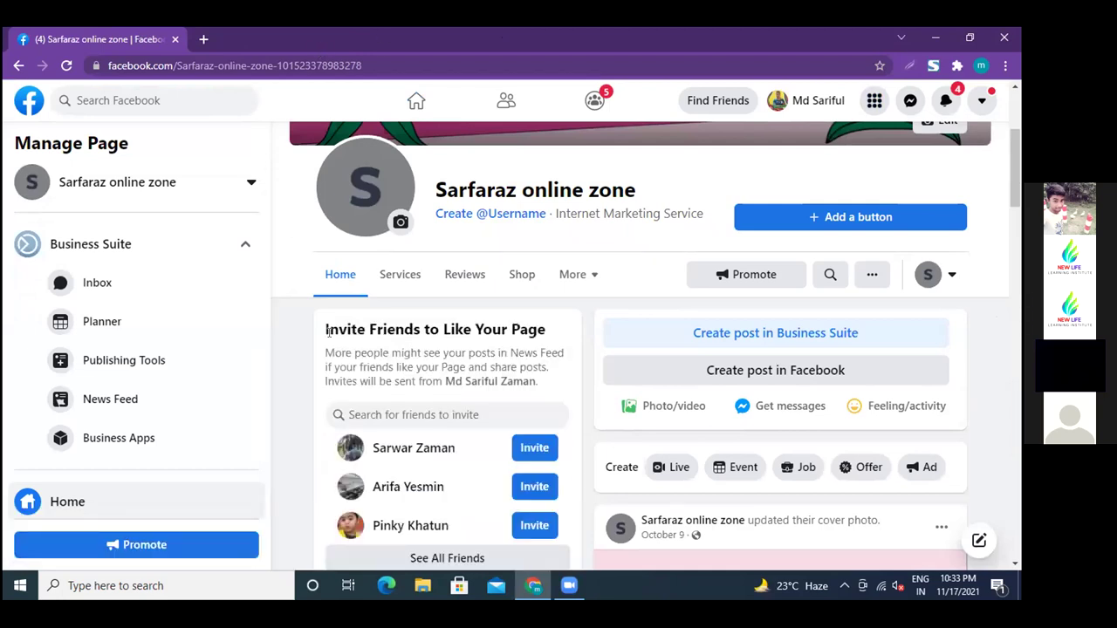
# Start creating an ad from Facebook's menu, continue to Ads Manager, and close the Choose Ad Type page.
pyautogui.click(871, 103)
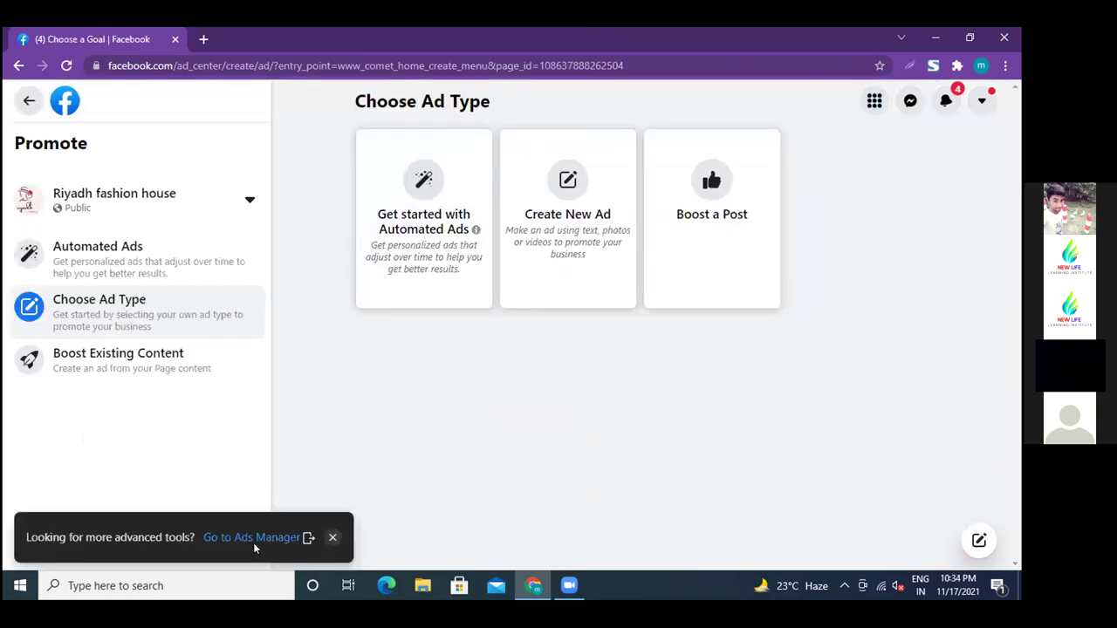
pyautogui.click(259, 539)
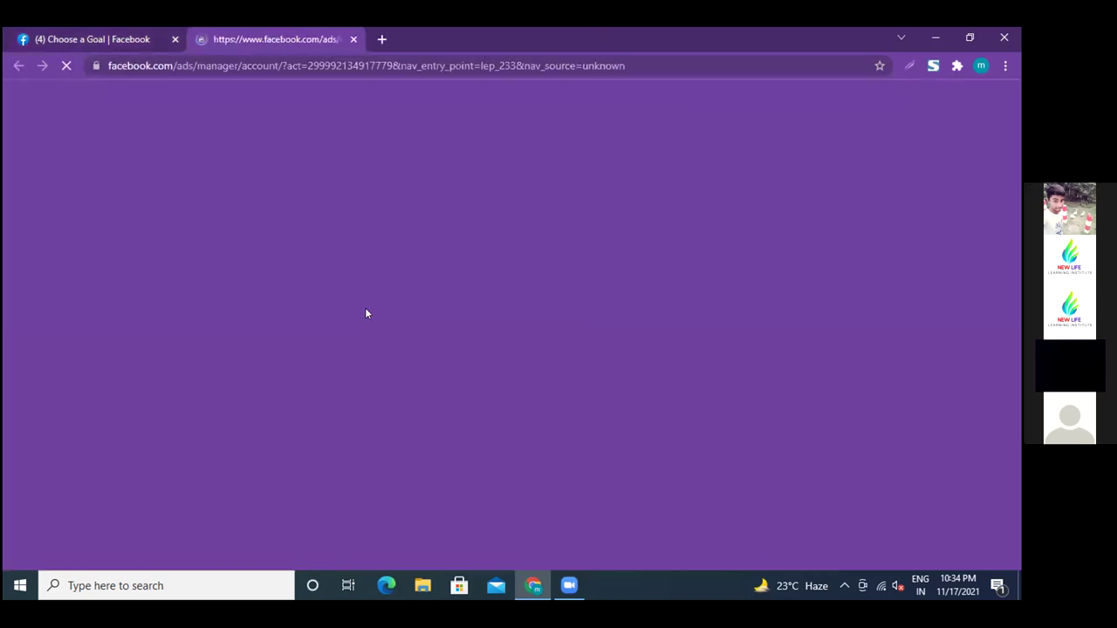
pyautogui.click(174, 39)
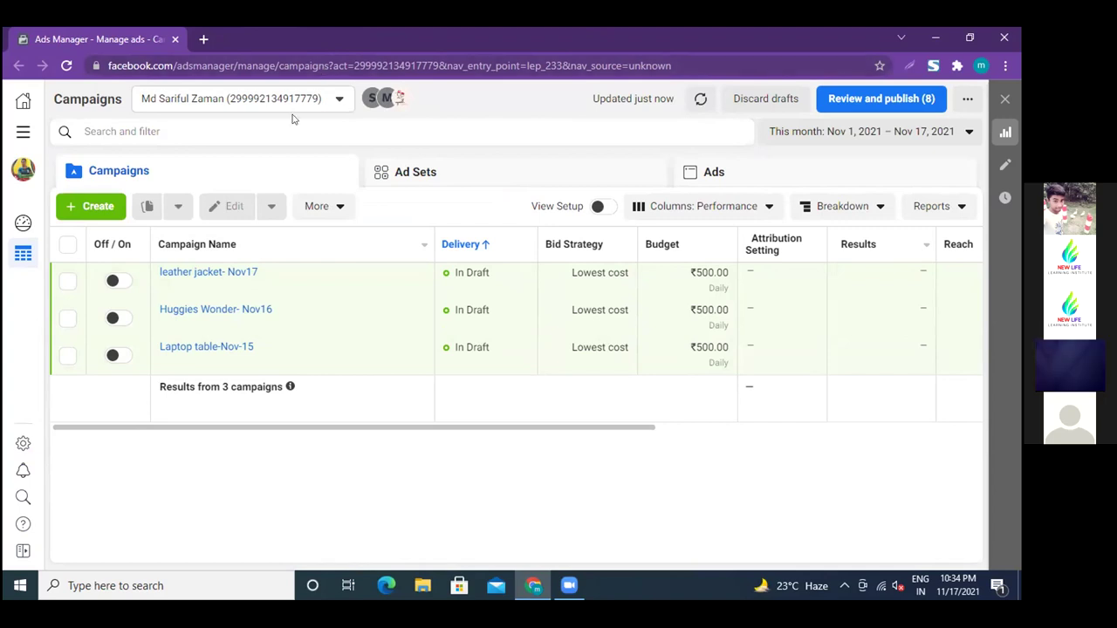
# Check which ad accounts are available in Ads Manager and dismiss the notice about organic reconsideration experiences.
pyautogui.click(340, 100)
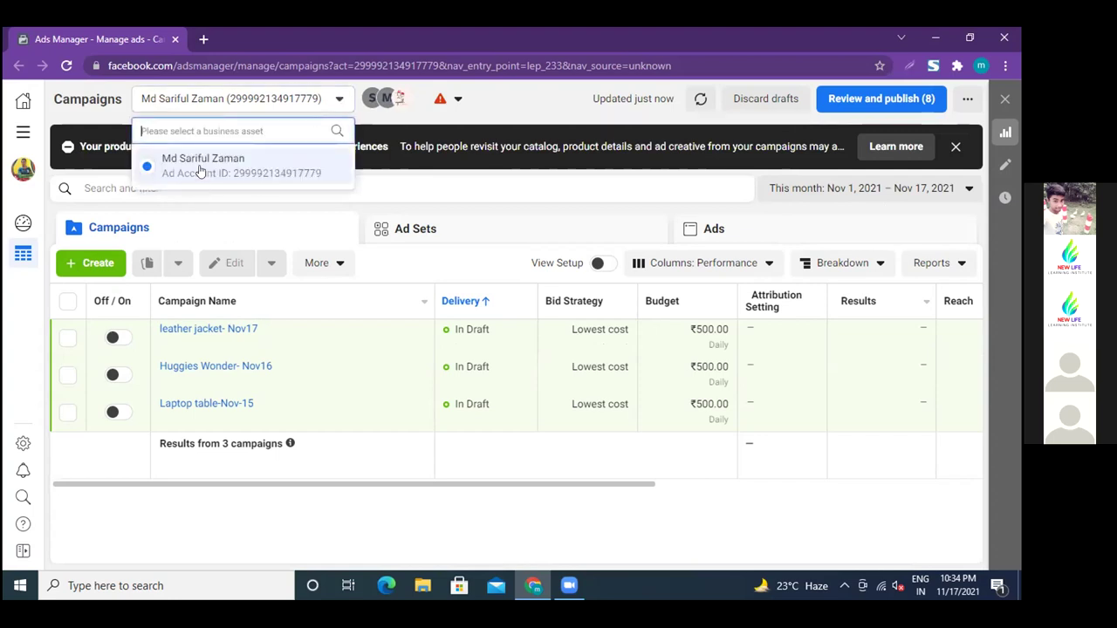
pyautogui.click(500, 103)
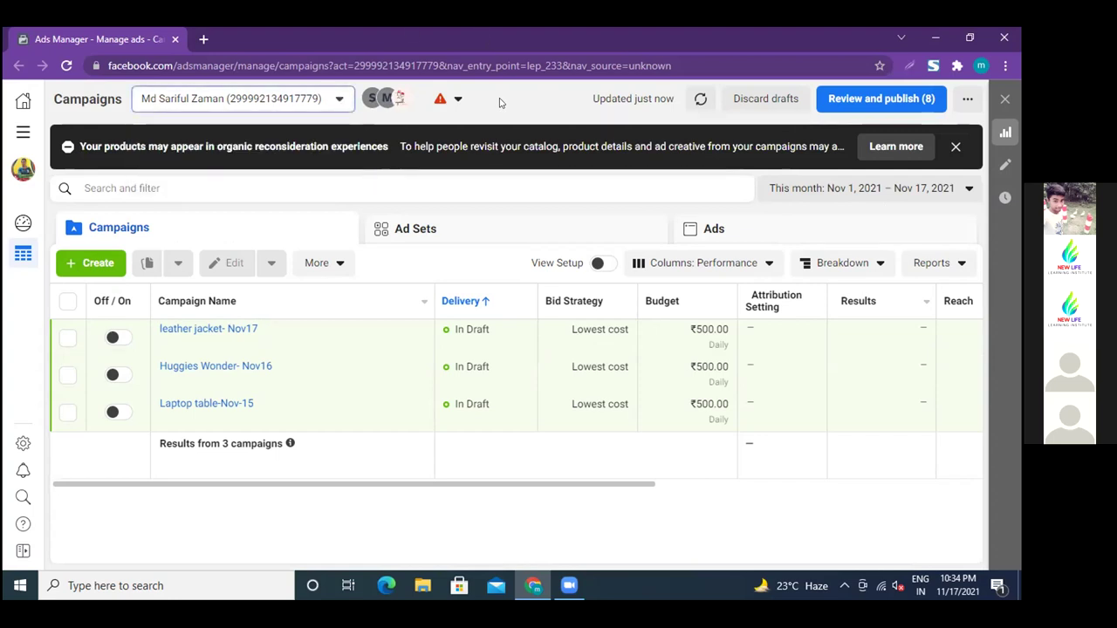
pyautogui.click(956, 147)
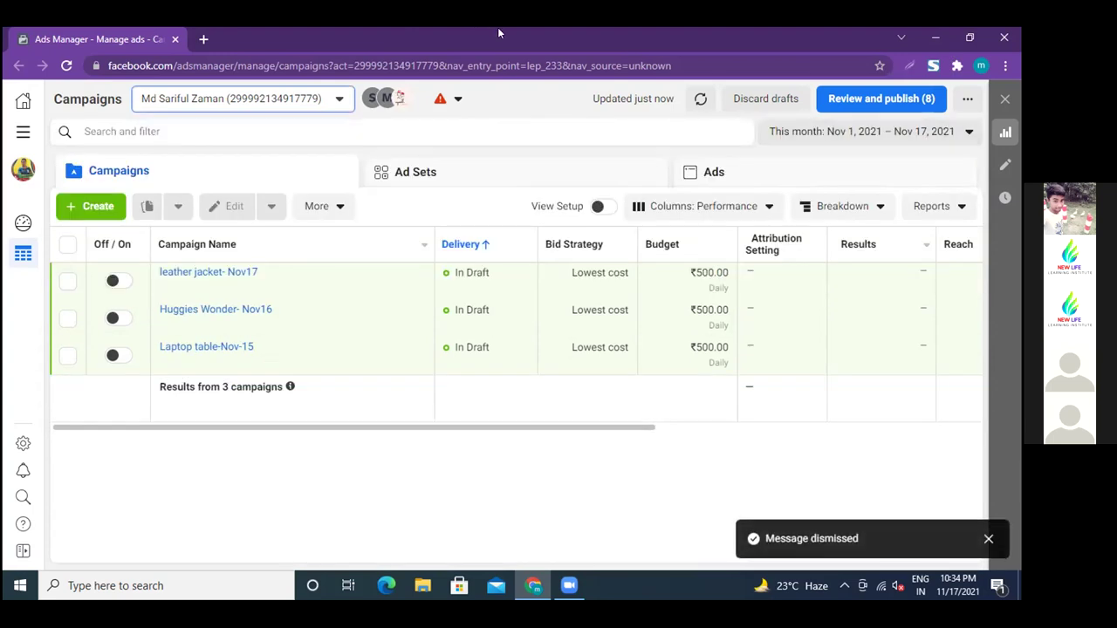
# Look through Ads Manager's list of all tools, including the Manage Business, Advertise and Analyze and Report groups.
pyautogui.click(23, 131)
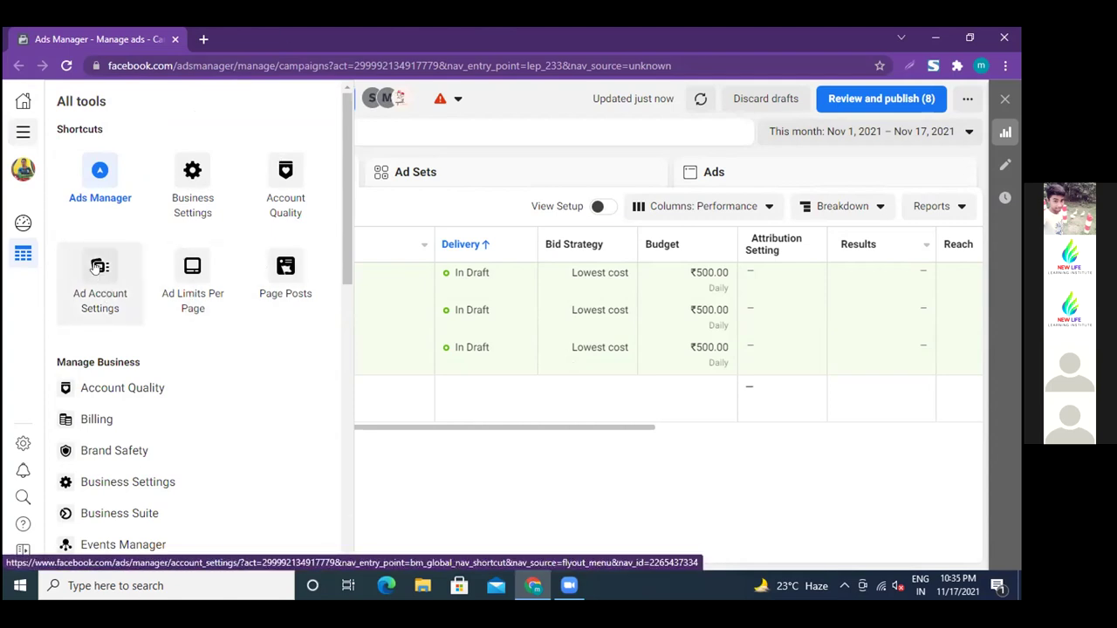
pyautogui.scroll(-3, 98, 267)
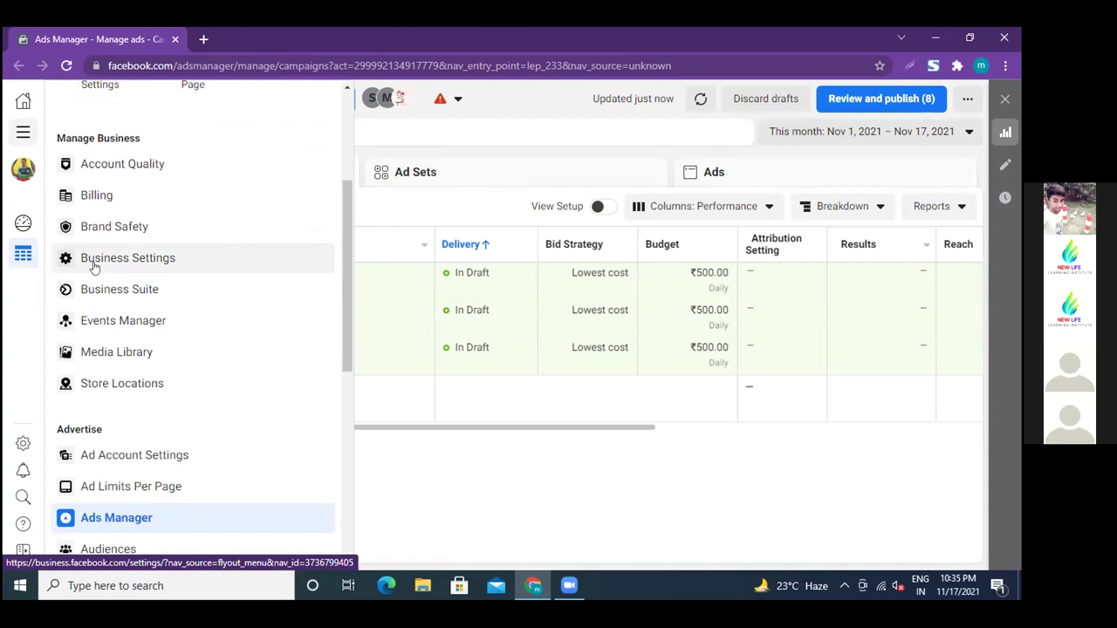
pyautogui.scroll(-4, 108, 390)
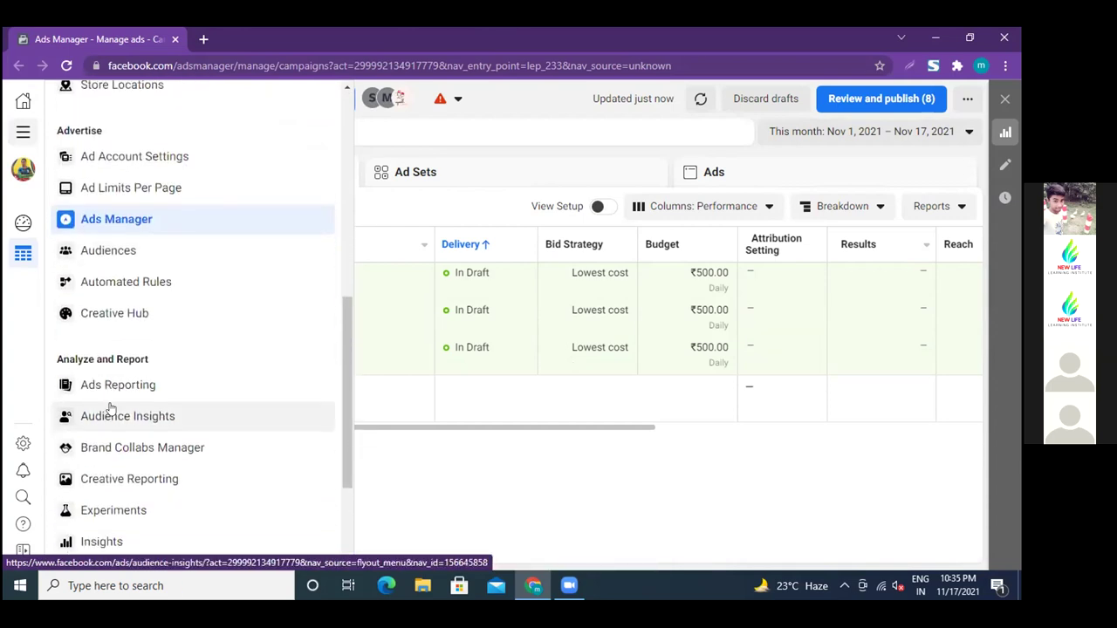
# Find Events Manager among all the tools, open it and dismiss the Task Center introduction.
pyautogui.scroll(-2, 111, 407)
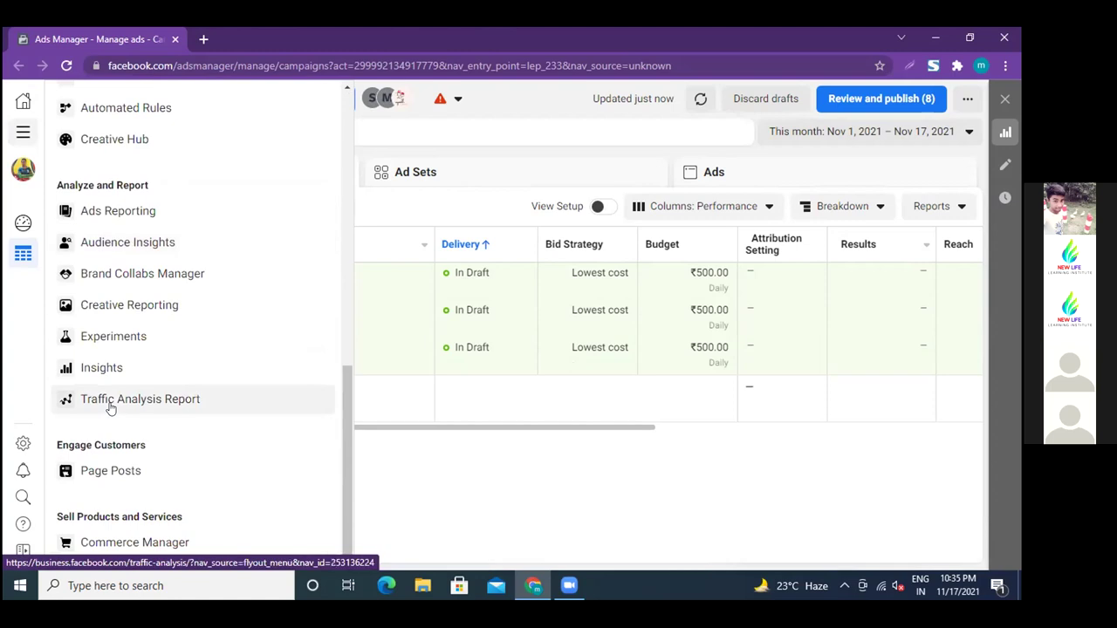
pyautogui.scroll(8, 110, 407)
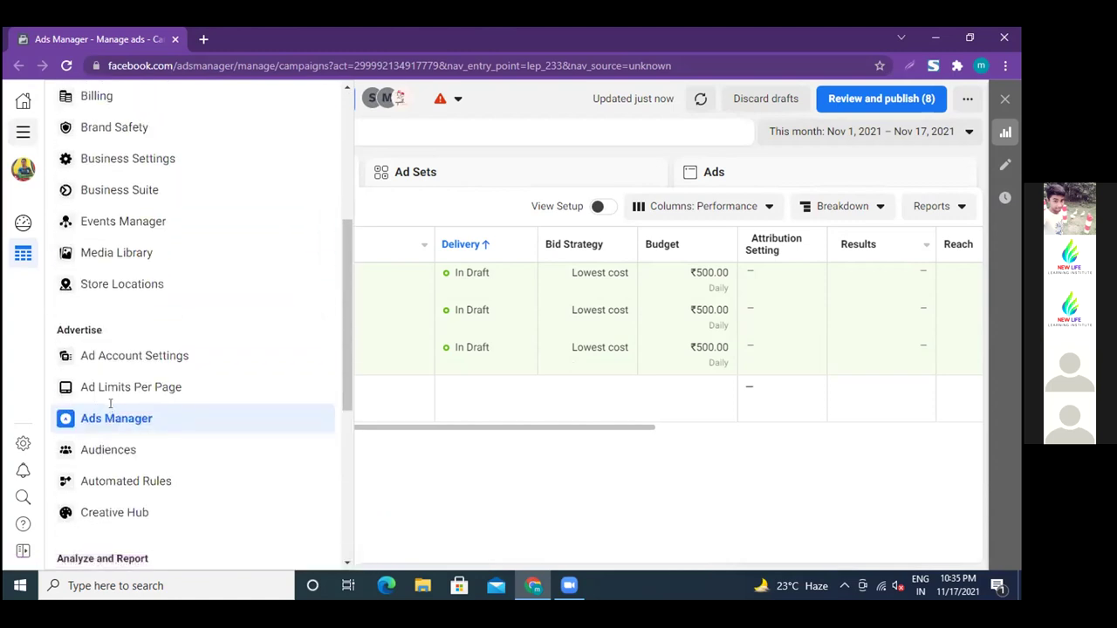
pyautogui.scroll(1, 111, 408)
pyautogui.scroll(-3, 111, 408)
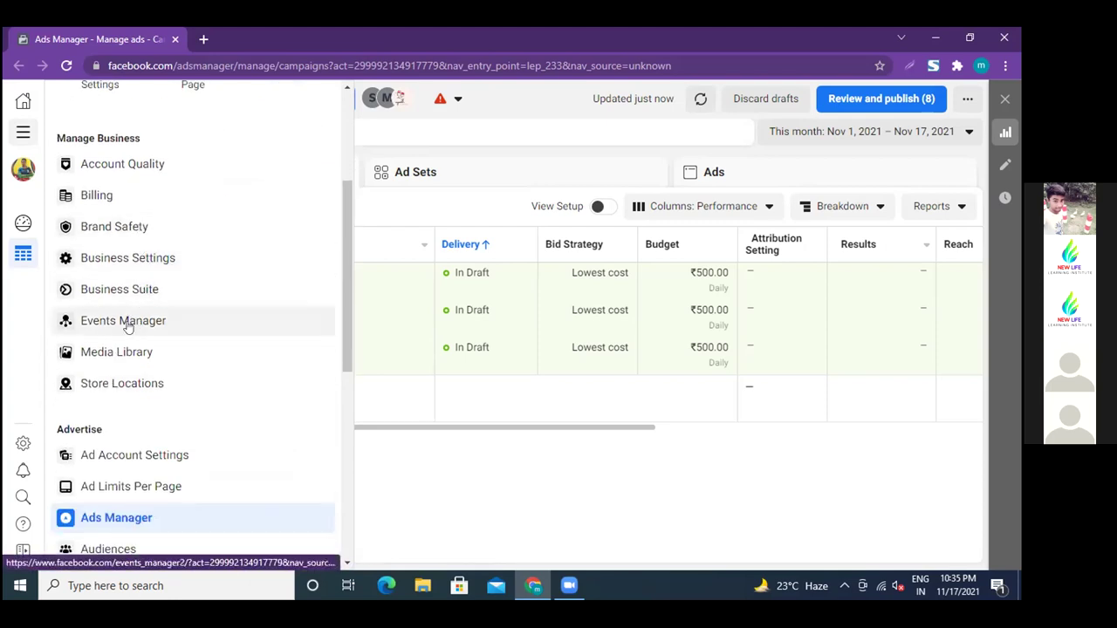
pyautogui.click(127, 321)
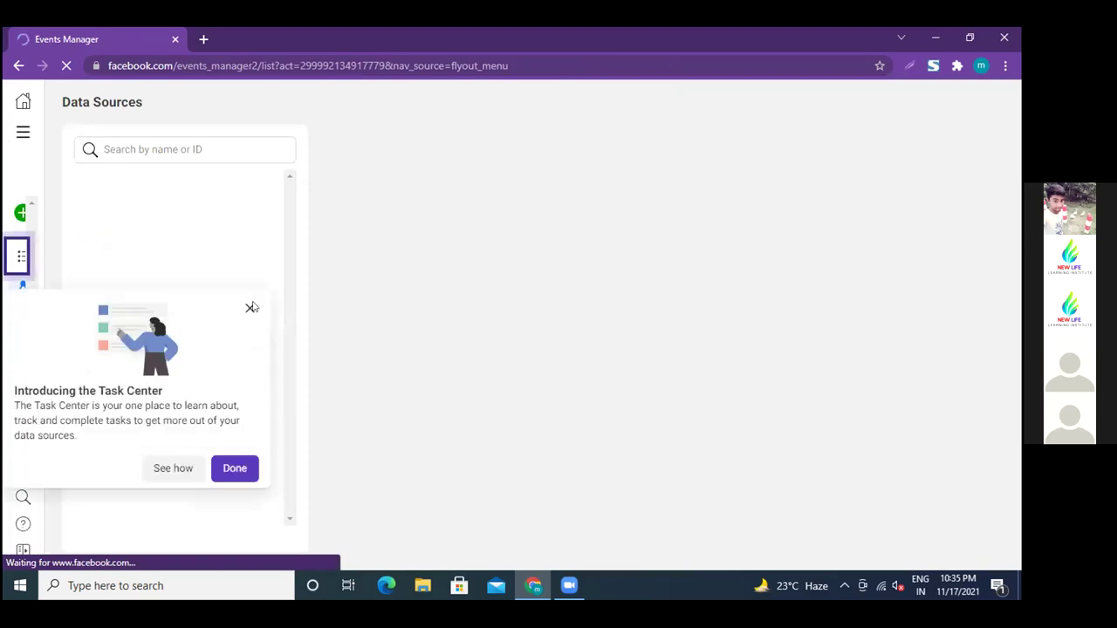
pyautogui.click(250, 310)
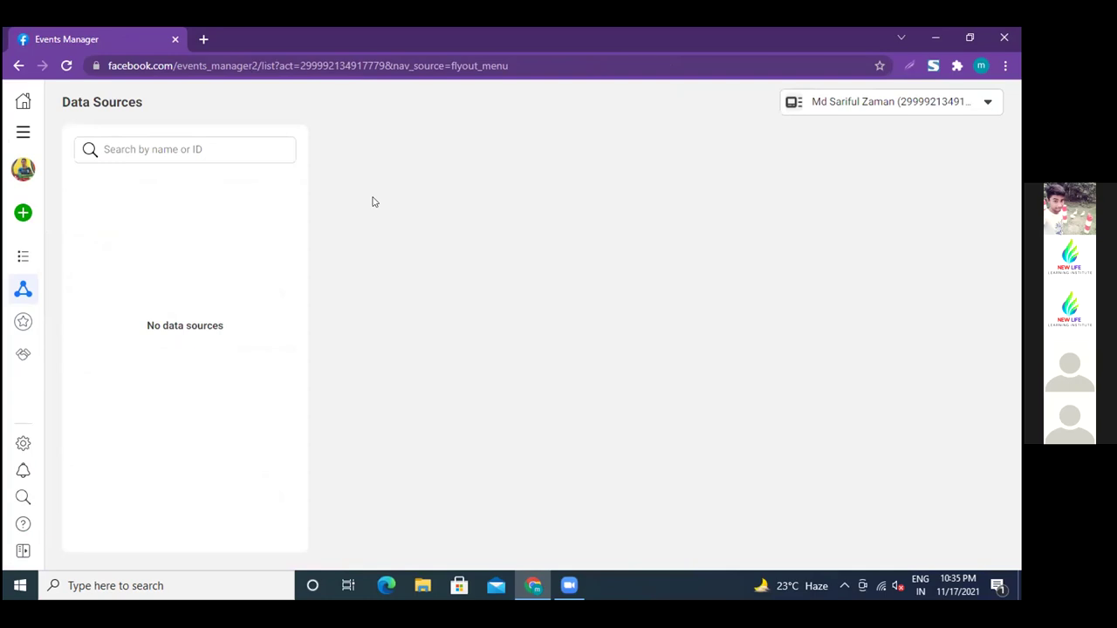
pyautogui.moveTo(29, 323)
pyautogui.moveTo(24, 291)
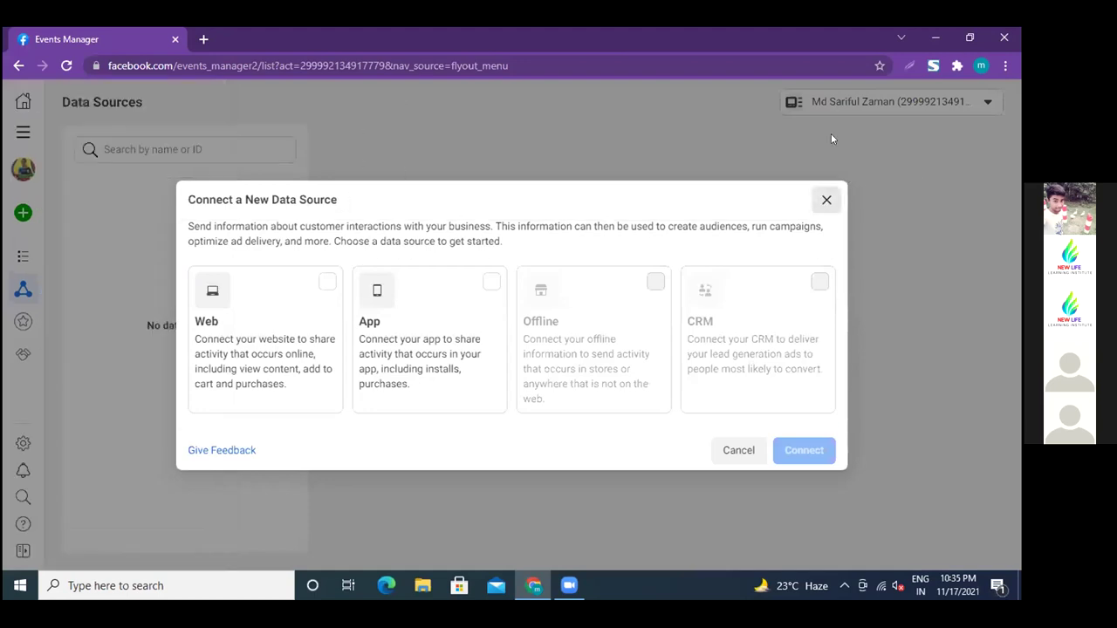
pyautogui.click(433, 158)
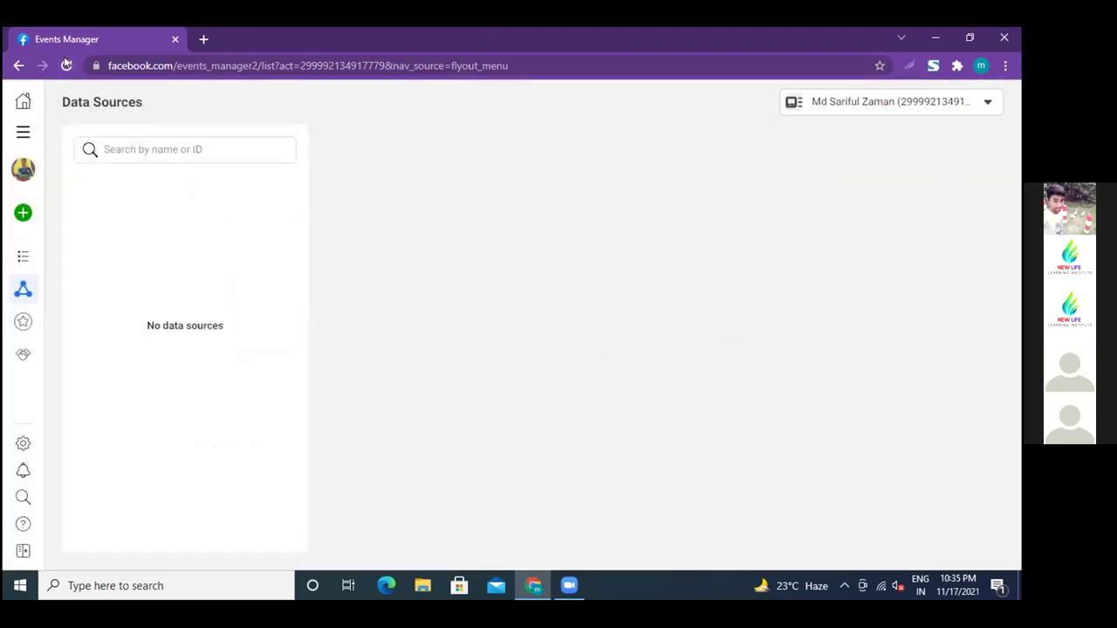
pyautogui.click(66, 65)
pyautogui.click(189, 148)
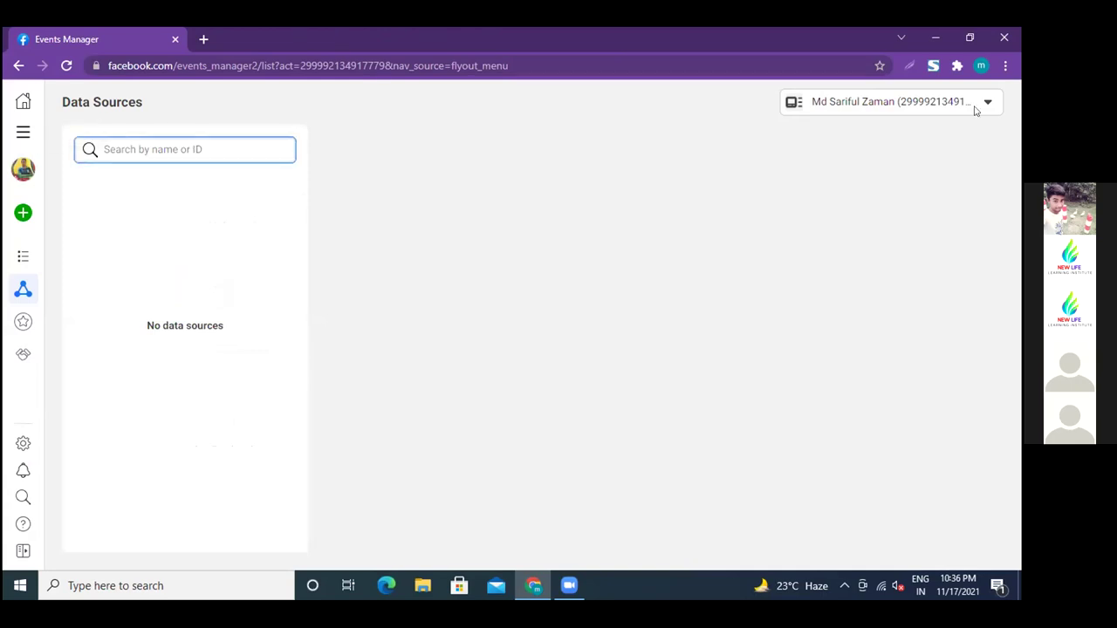
pyautogui.click(984, 103)
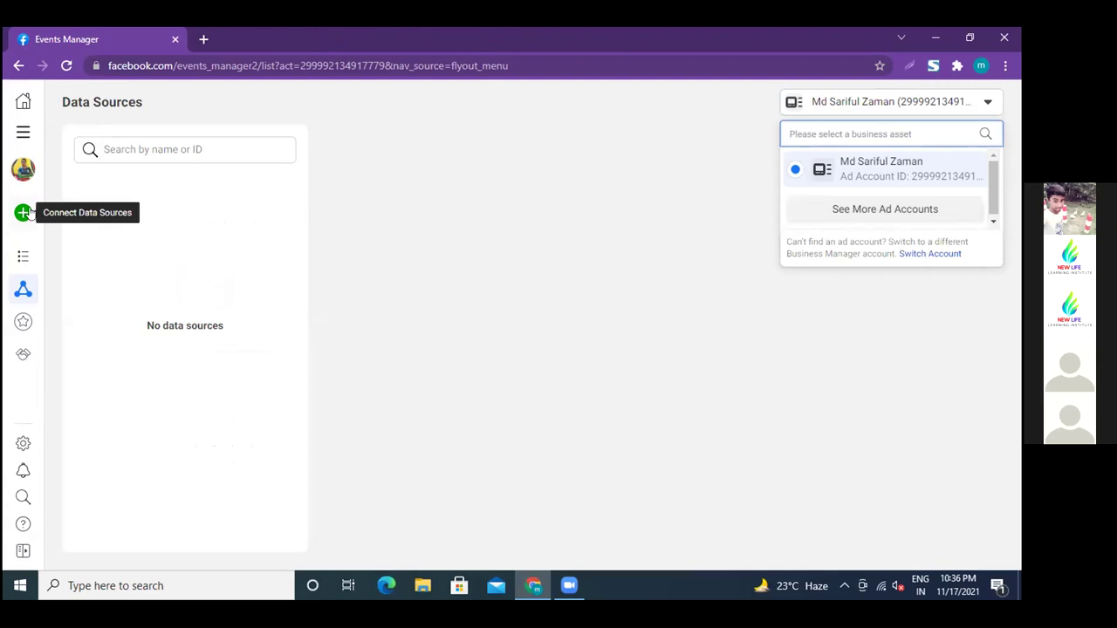
pyautogui.moveTo(22, 214)
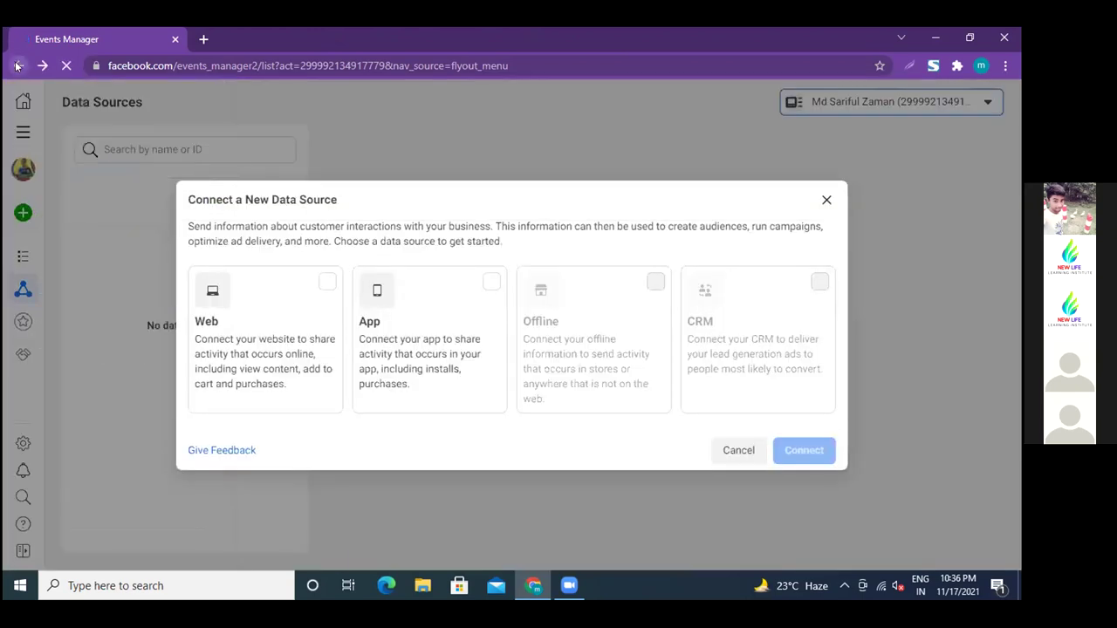
pyautogui.click(16, 65)
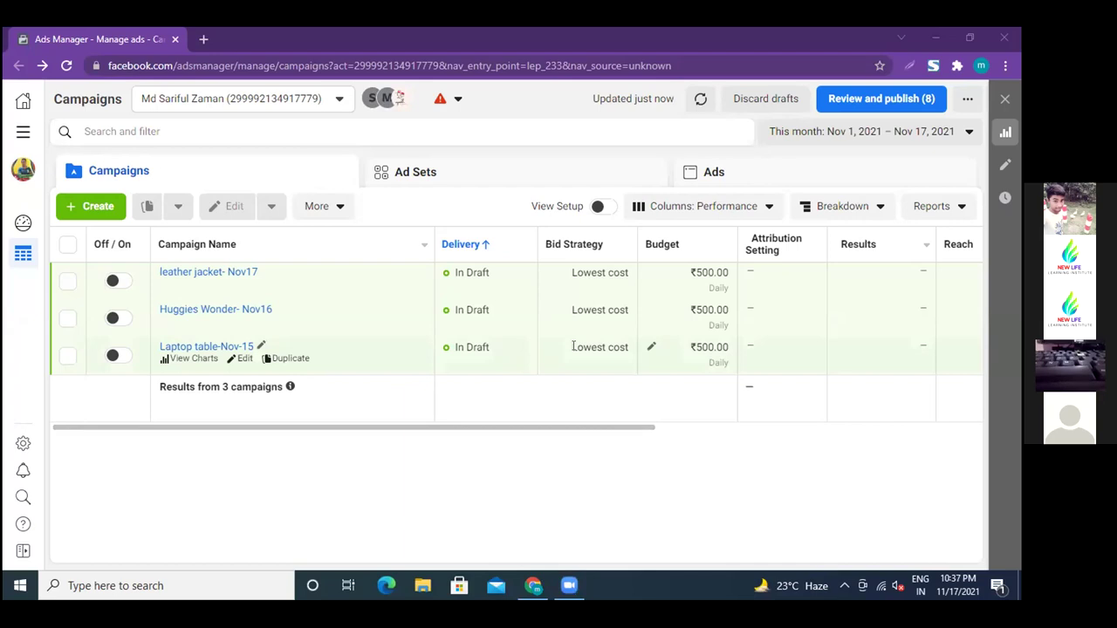
# Open Events Manager and start connecting a new Web data source with Facebook Pixel as the connection method.
pyautogui.click(23, 132)
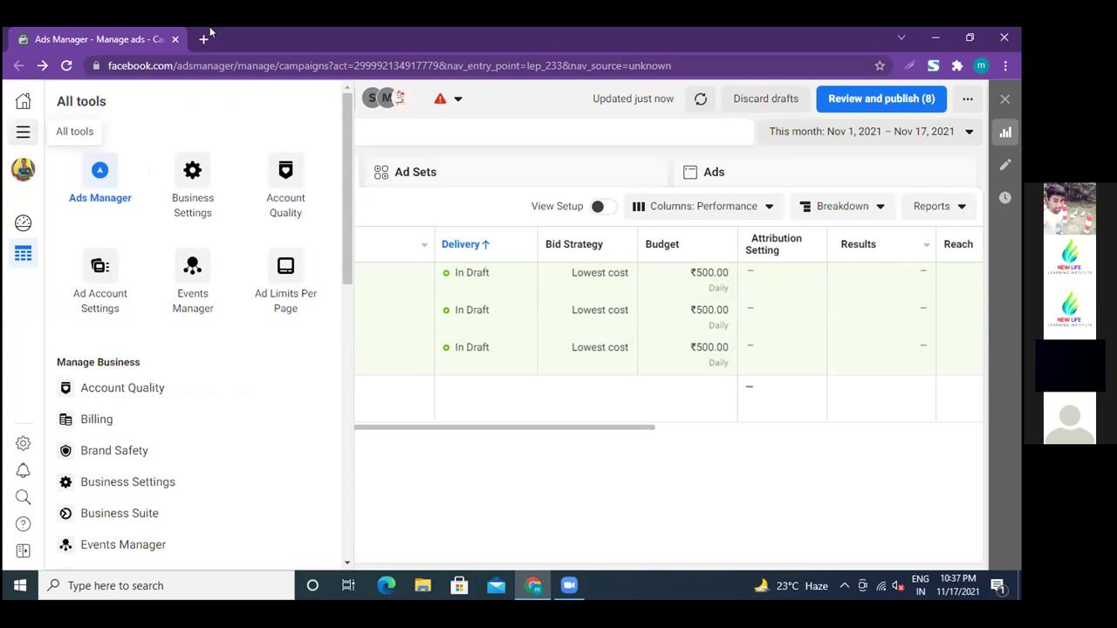
pyautogui.click(193, 266)
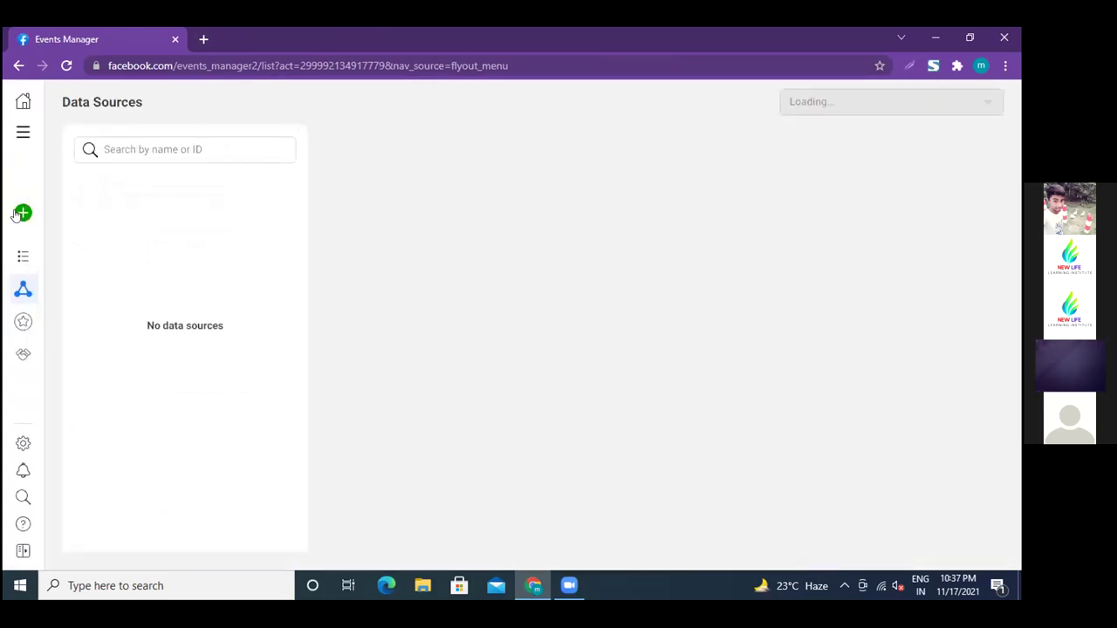
pyautogui.moveTo(20, 225)
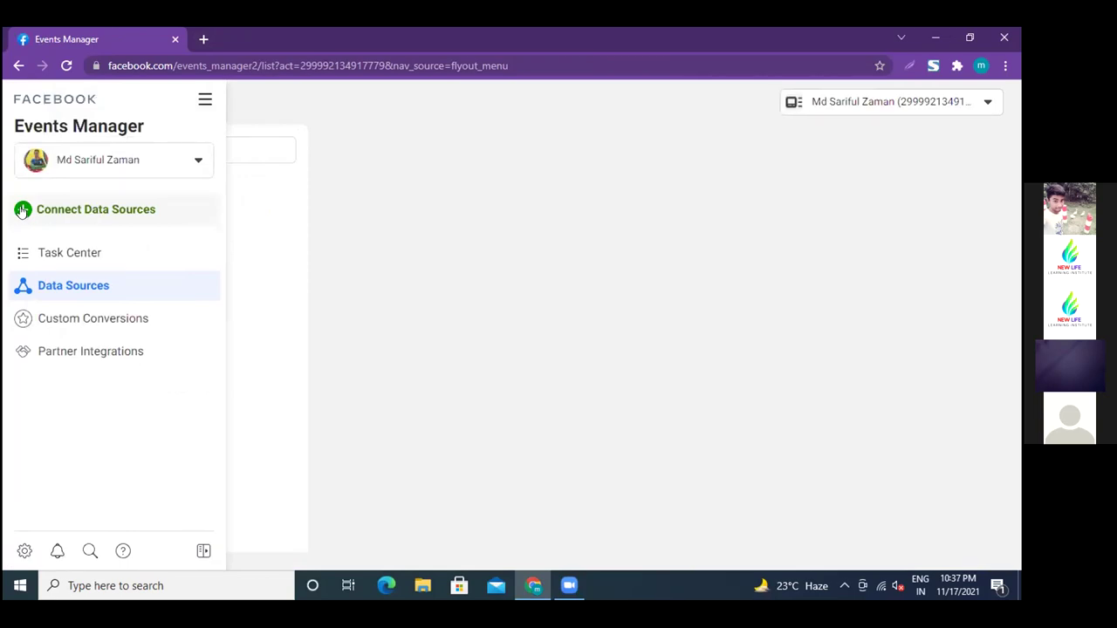
pyautogui.click(22, 209)
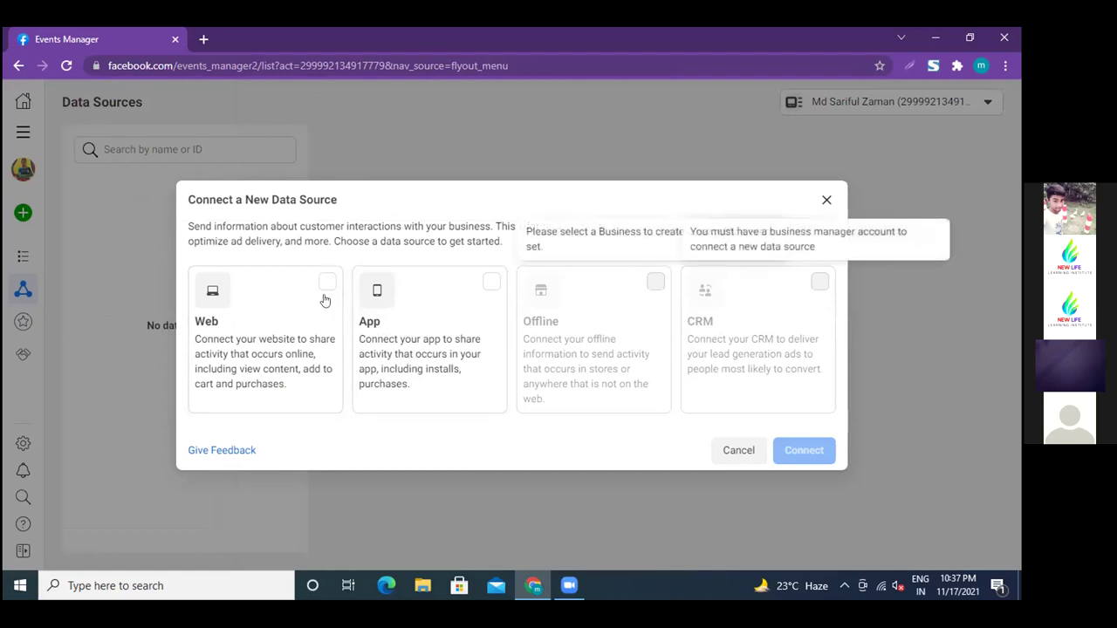
pyautogui.click(325, 263)
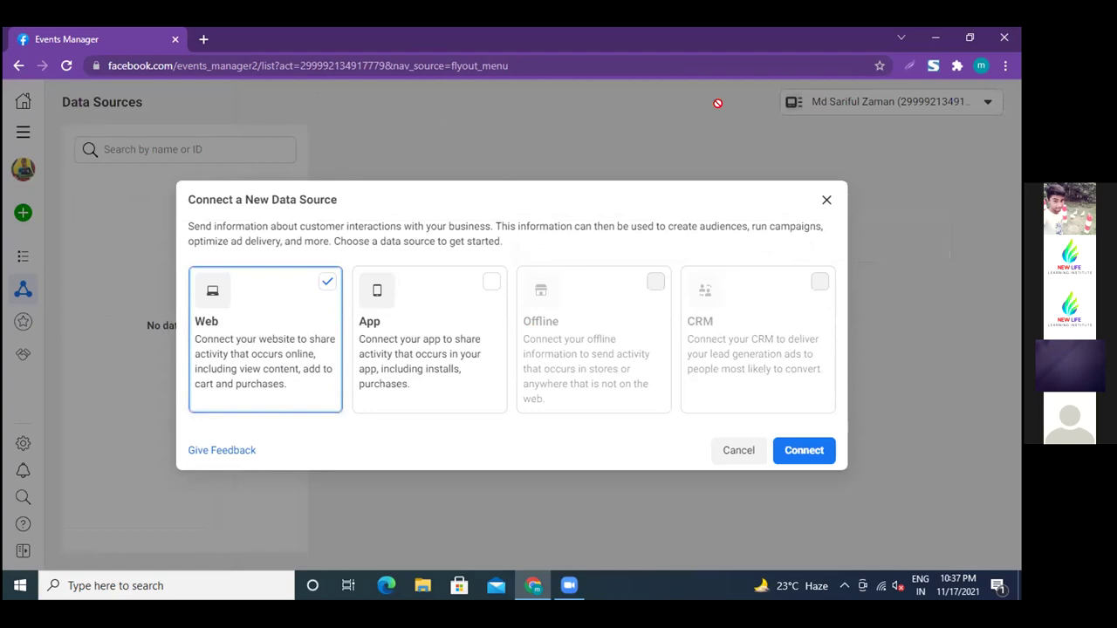
pyautogui.click(788, 452)
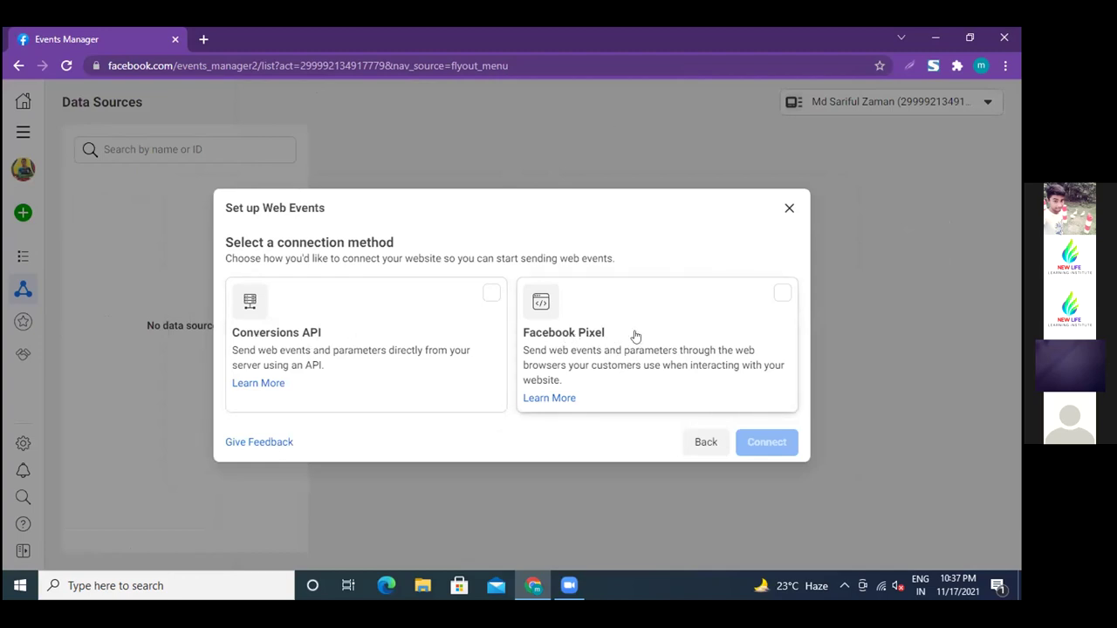
pyautogui.click(782, 295)
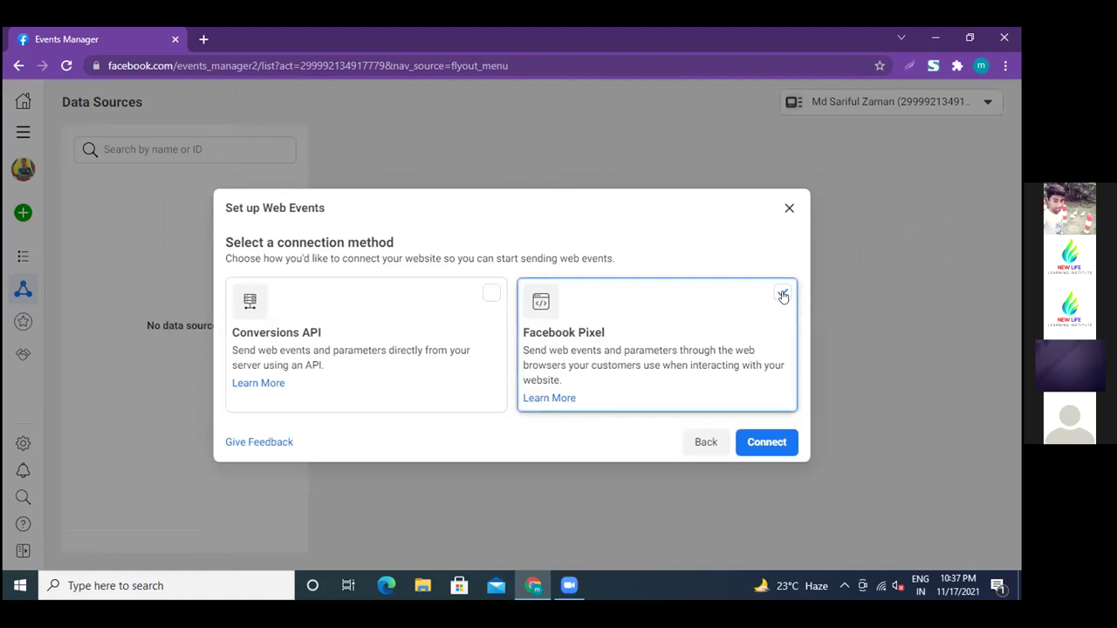
pyautogui.click(753, 443)
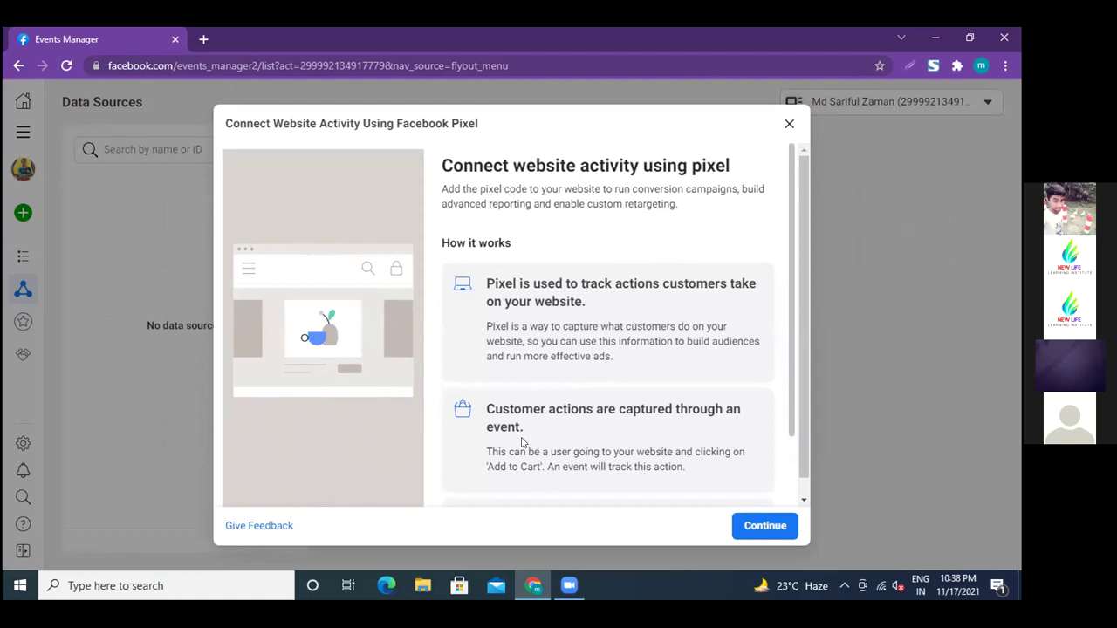
# Read through the explanation of how the pixel, customer events and event parameters work.
pyautogui.scroll(-2, 541, 422)
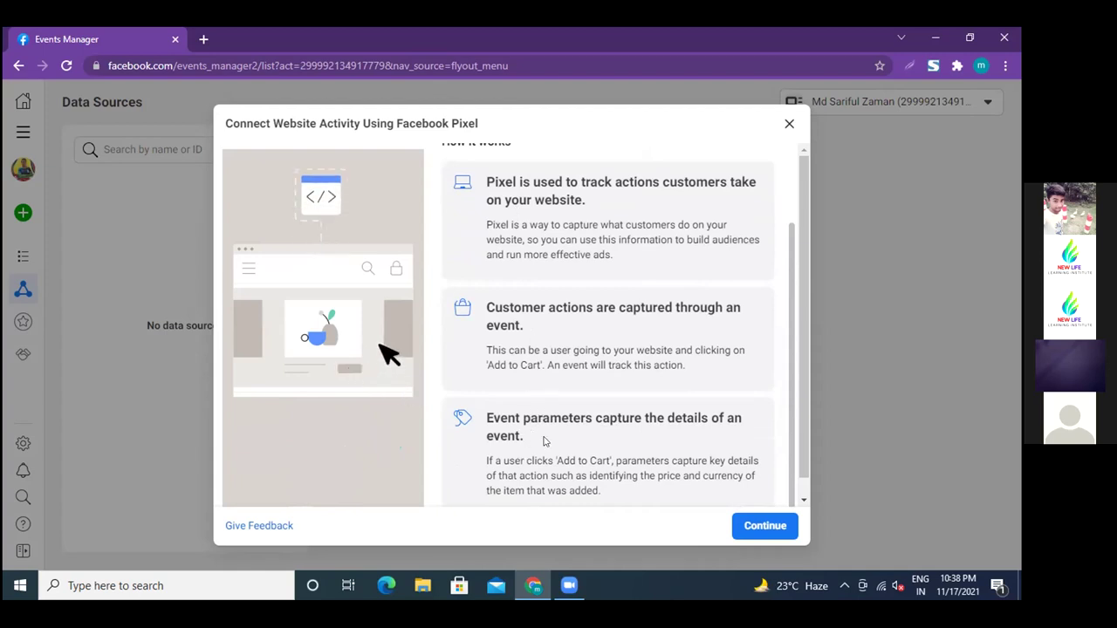
pyautogui.scroll(2, 552, 351)
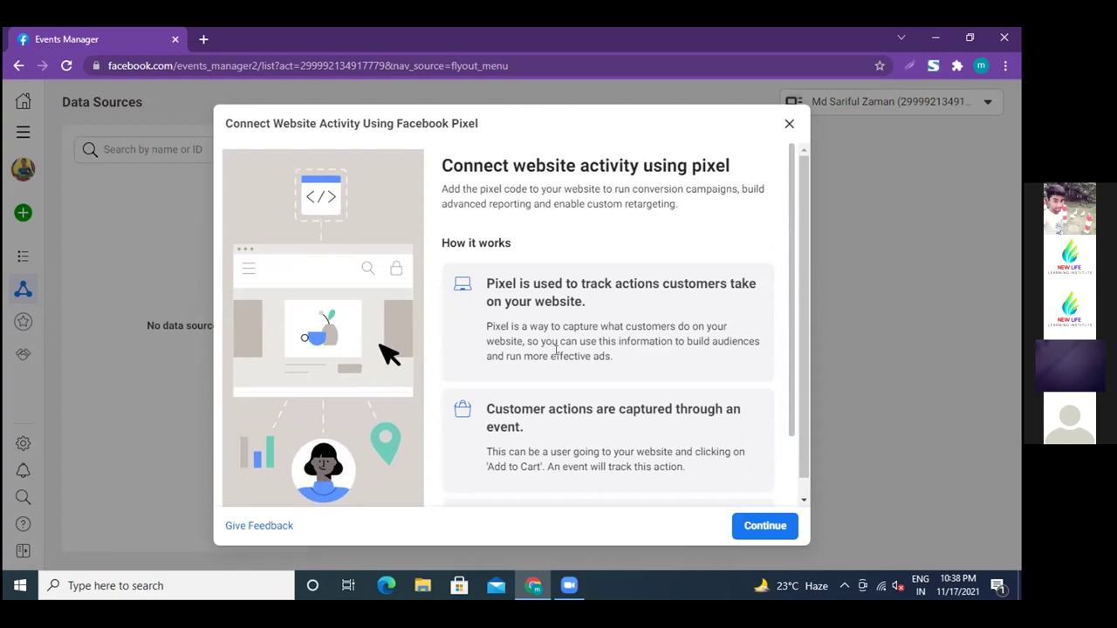
pyautogui.scroll(-1, 541, 297)
pyautogui.scroll(-1, 541, 296)
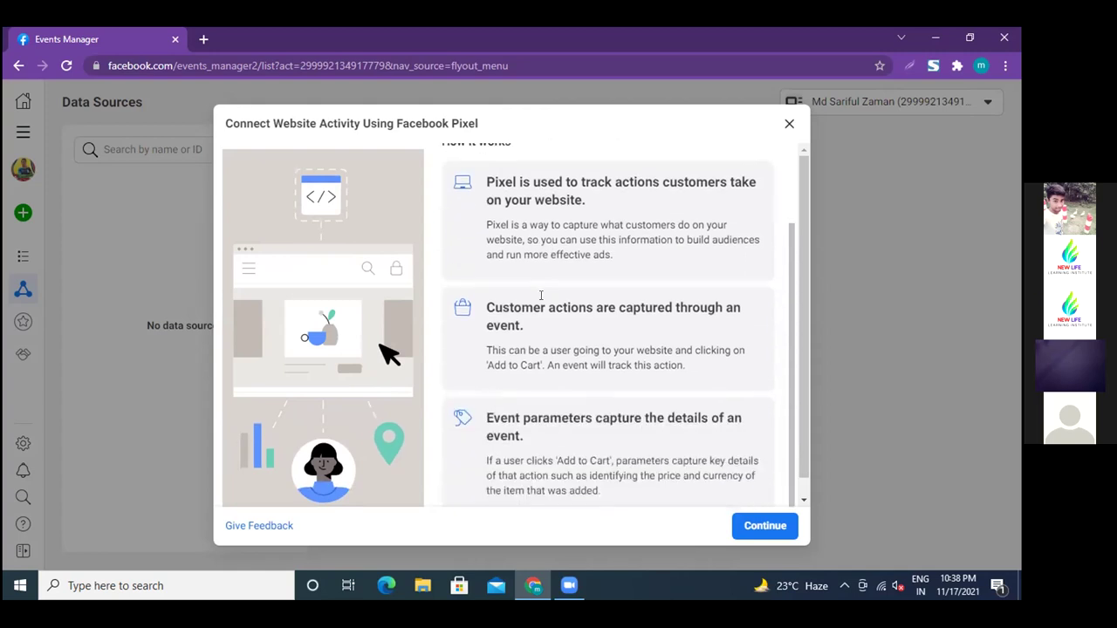
pyautogui.scroll(2, 541, 297)
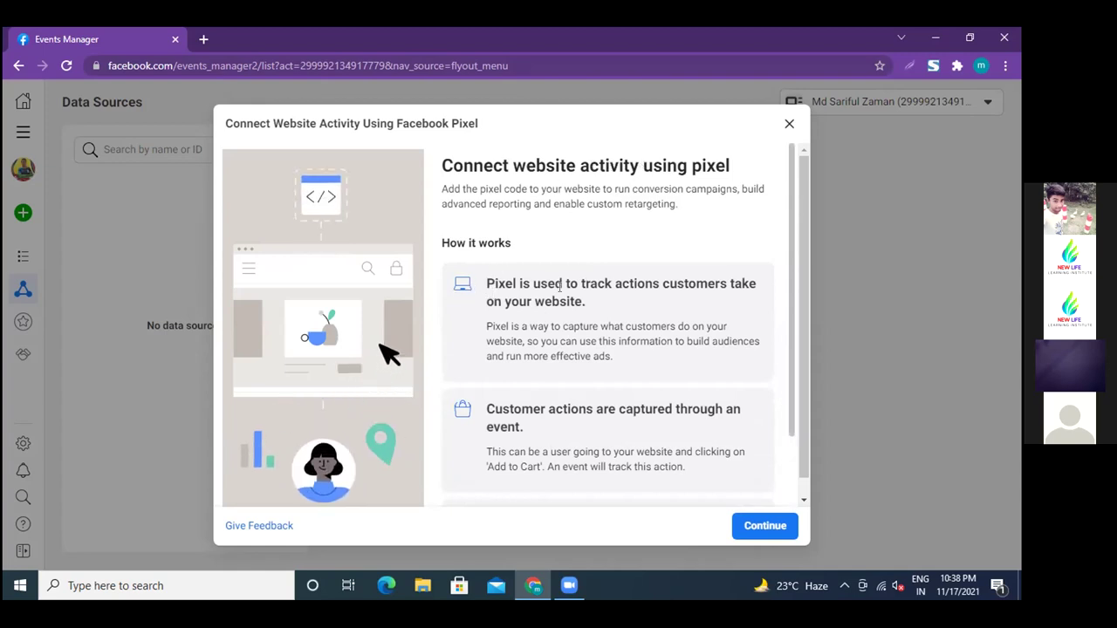
pyautogui.scroll(-1, 559, 287)
pyautogui.scroll(-1, 559, 288)
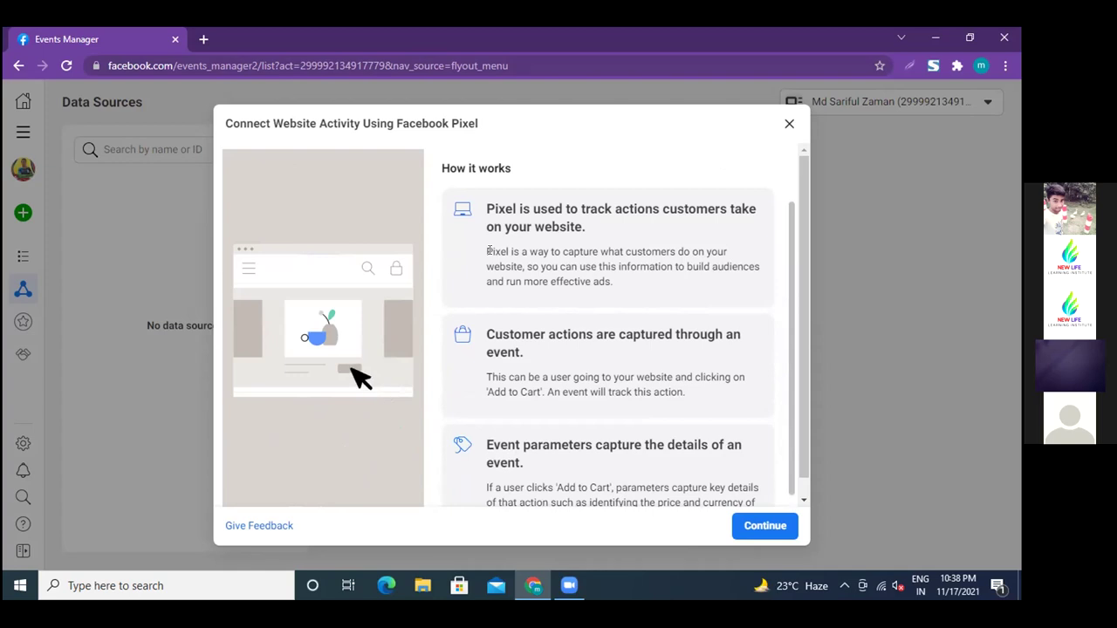
pyautogui.moveTo(489, 251); pyautogui.dragTo(531, 304)
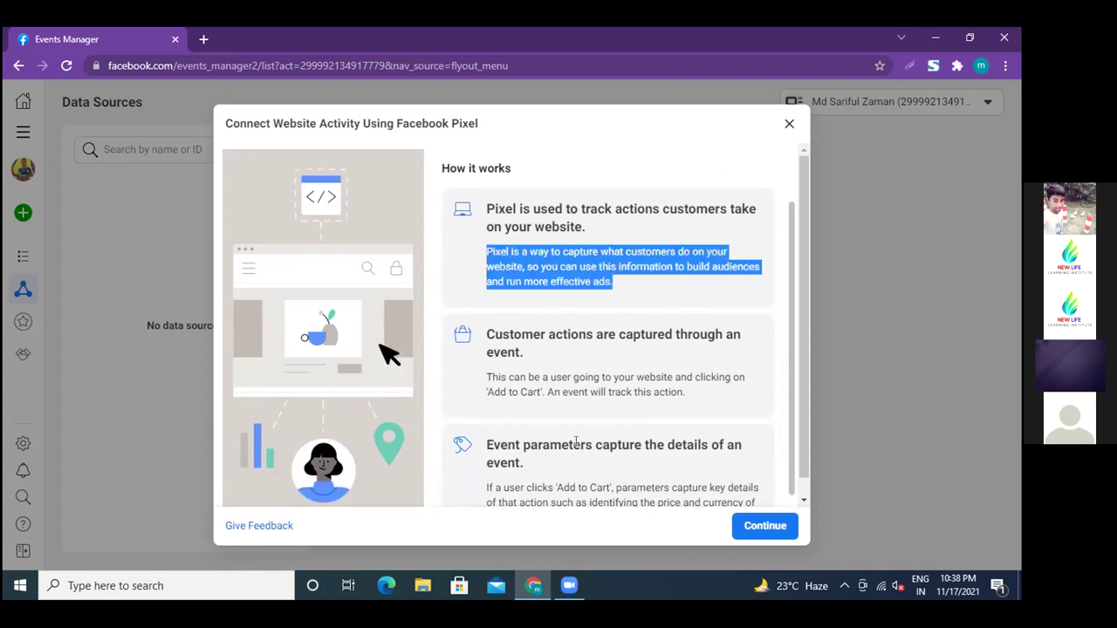
pyautogui.click(772, 264)
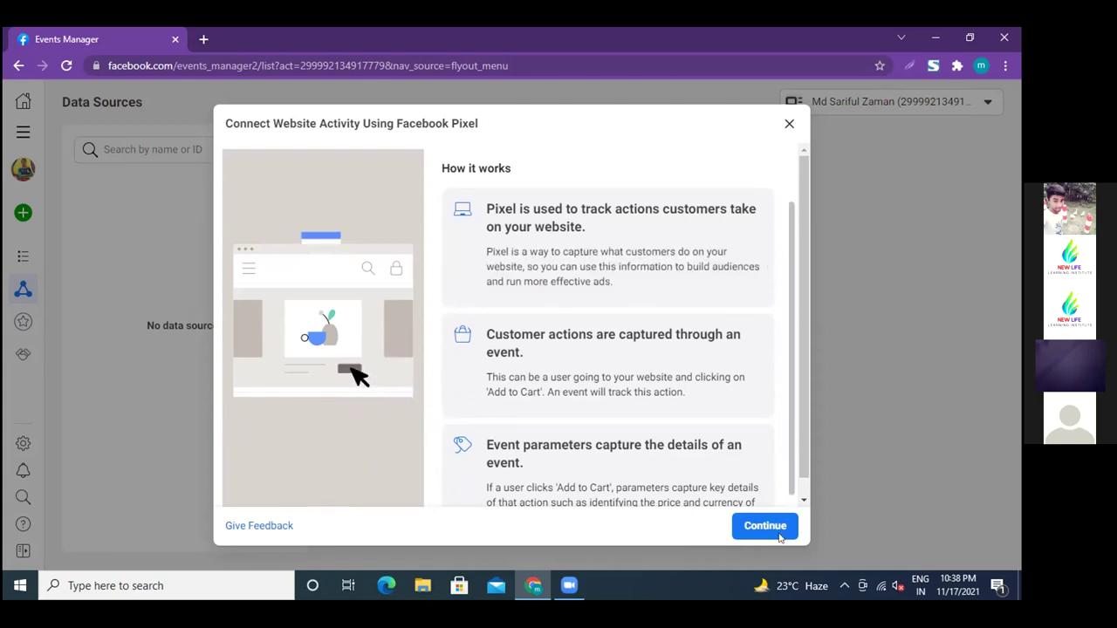
# Continue to the pixel setup form and name the pixel Riyadh Fashion.
pyautogui.click(750, 526)
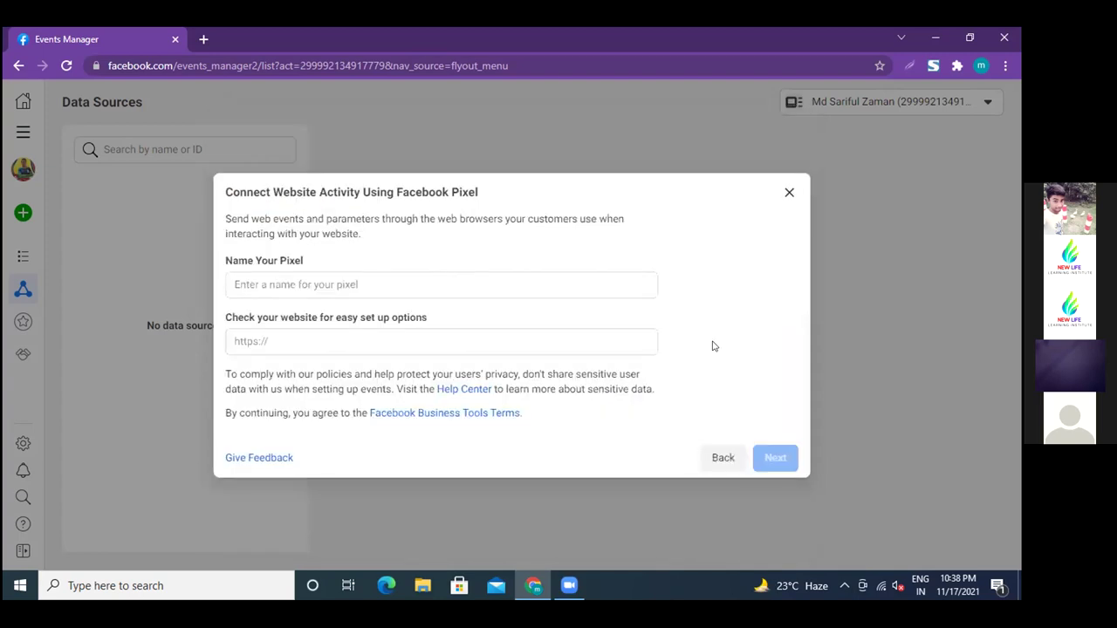
pyautogui.click(275, 283)
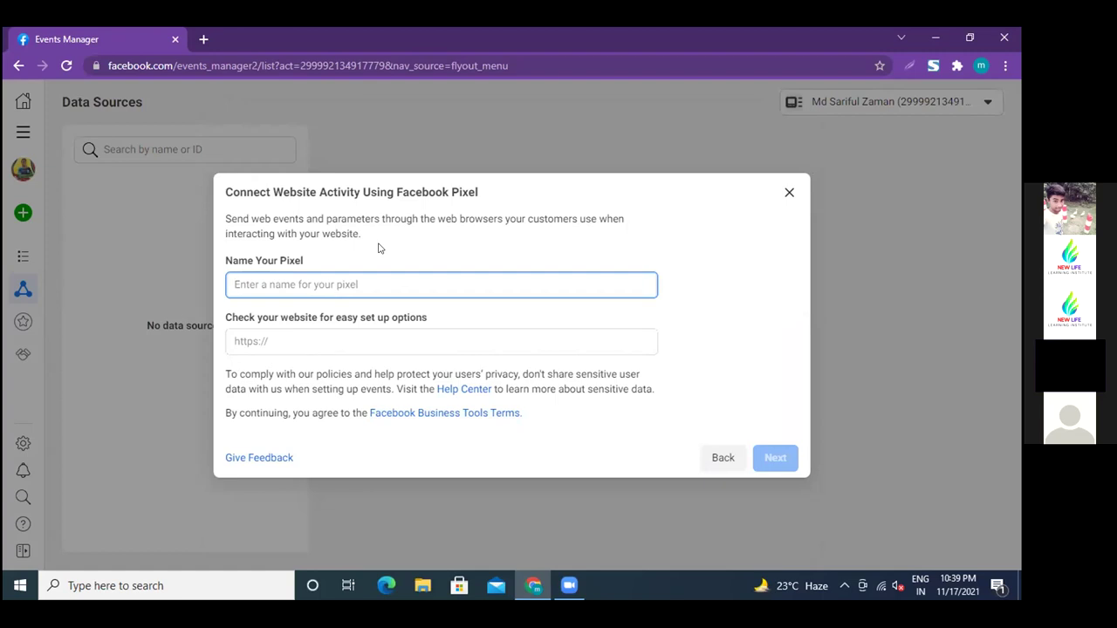
pyautogui.write('R')
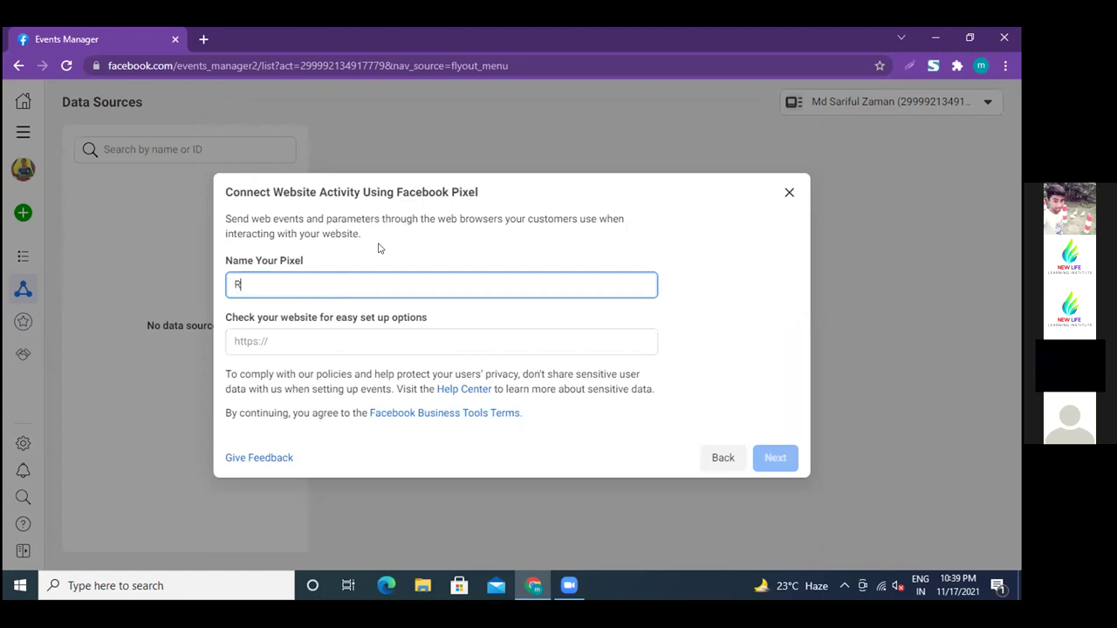
pyautogui.write('iyad Faship')
pyautogui.click(260, 284)
pyautogui.write('h')
pyautogui.click(312, 281)
pyautogui.press('BackSpace')
pyautogui.write('on')
pyautogui.click(281, 337)
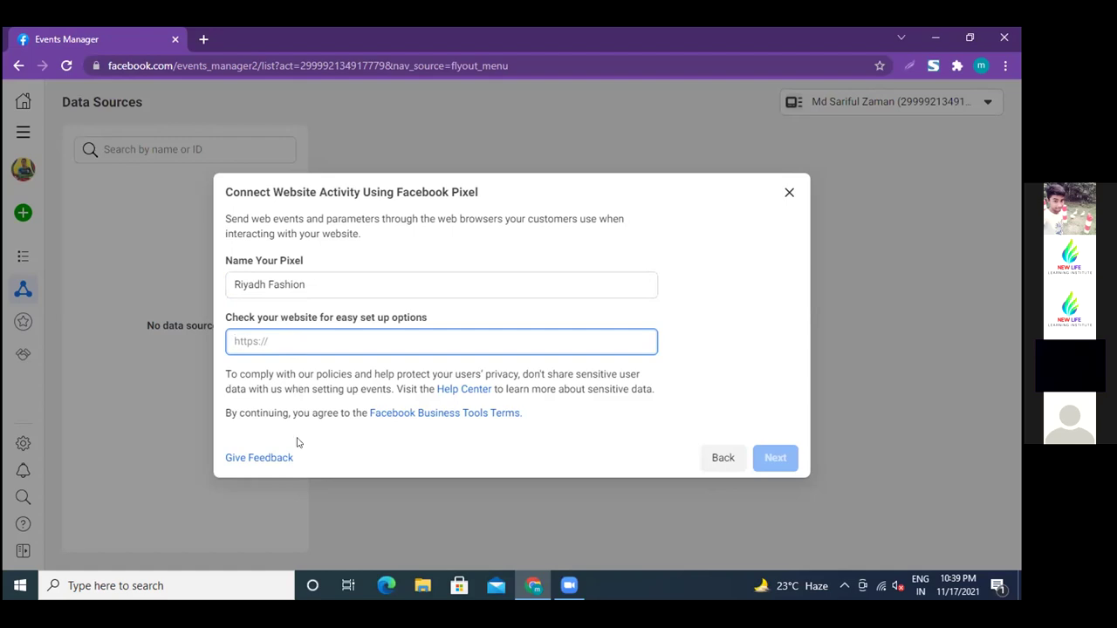
# Try to open projectiavartualagency.com in a new browser tab, then go back to the blank search page.
pyautogui.click(203, 39)
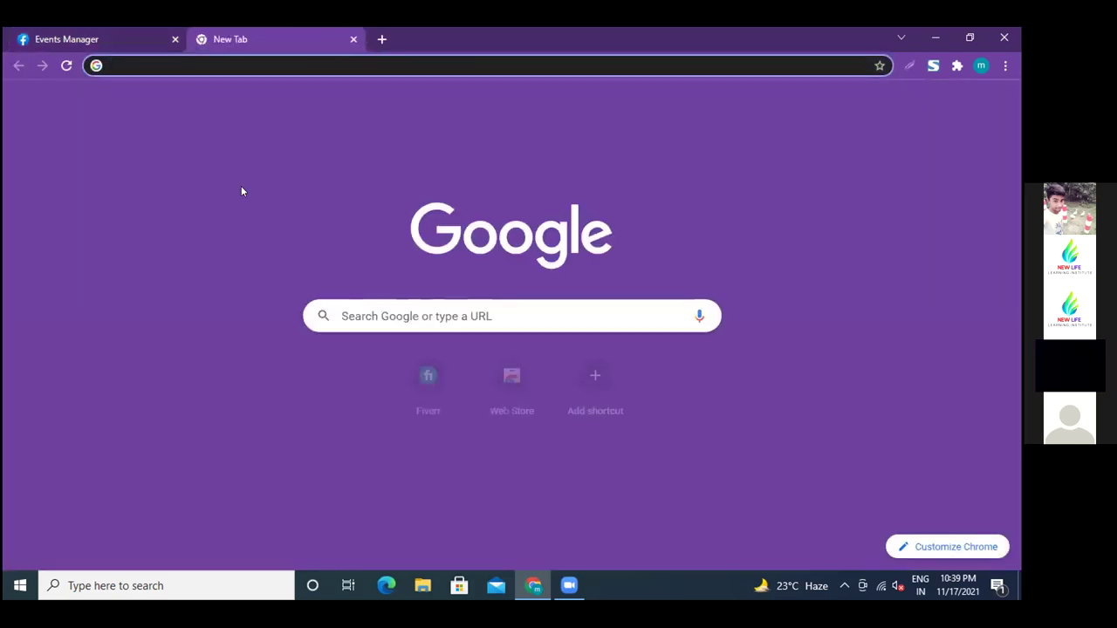
pyautogui.click(396, 312)
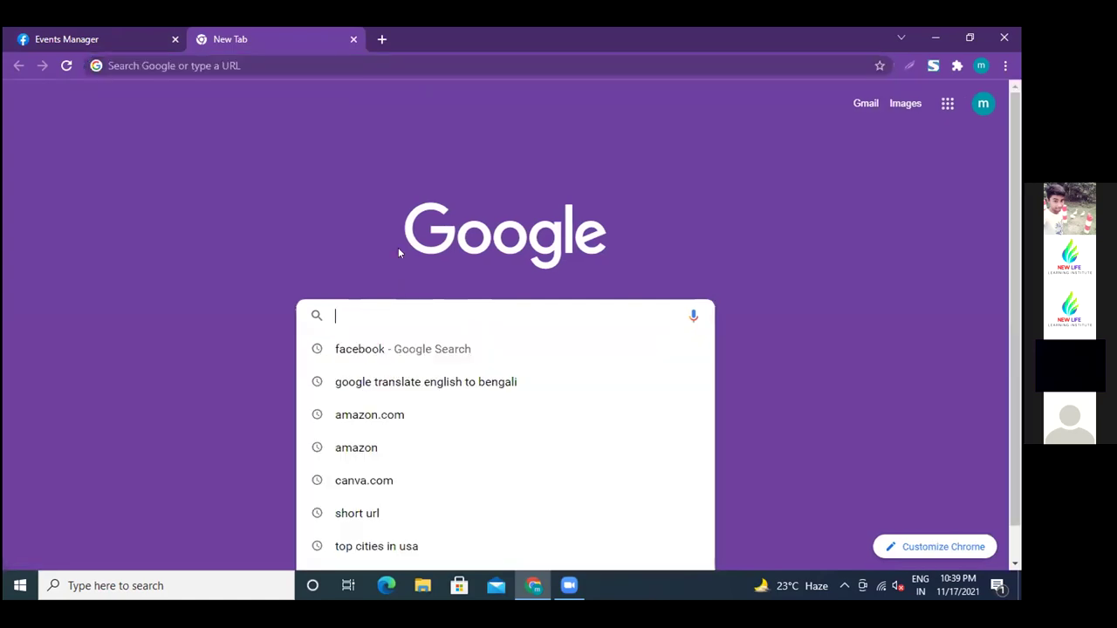
pyautogui.write('p')
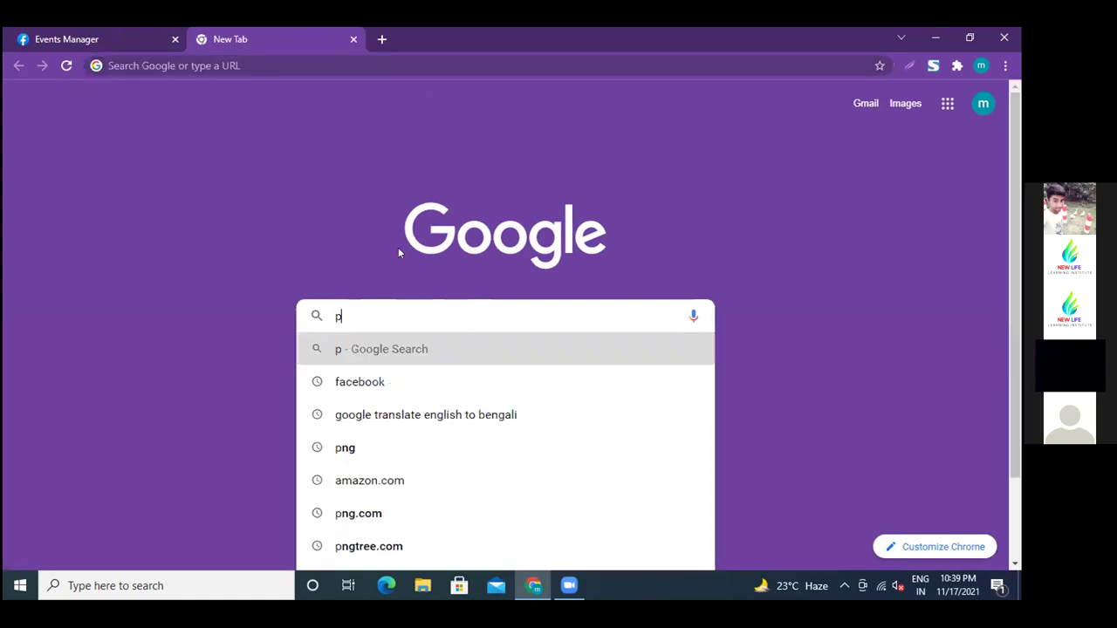
pyautogui.write('rojectia')
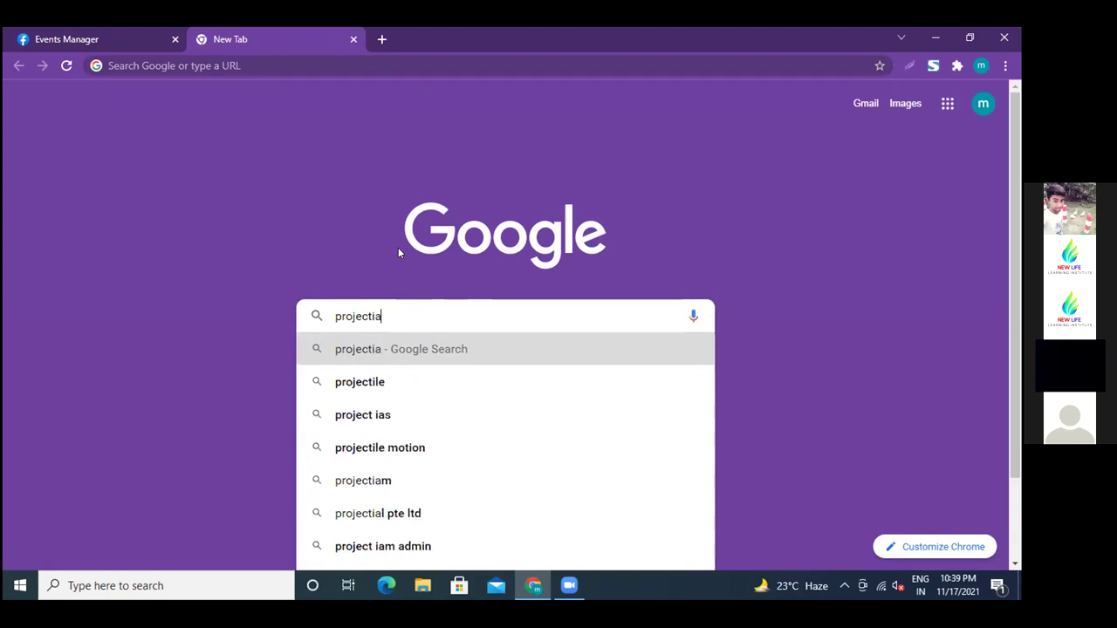
pyautogui.write('vartualagency.')
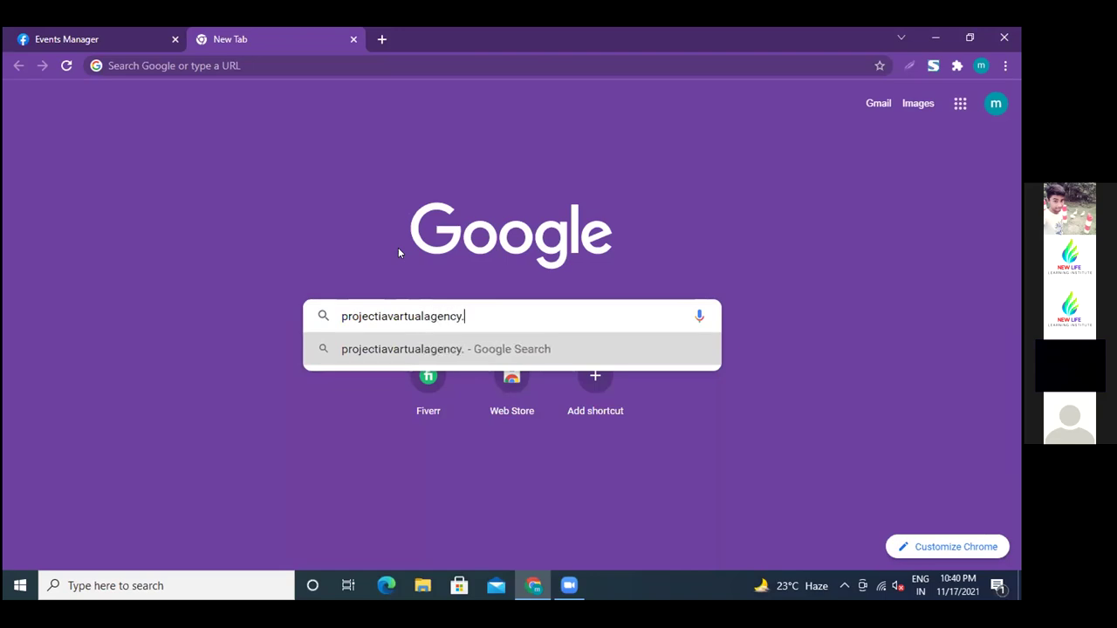
pyautogui.write('com')
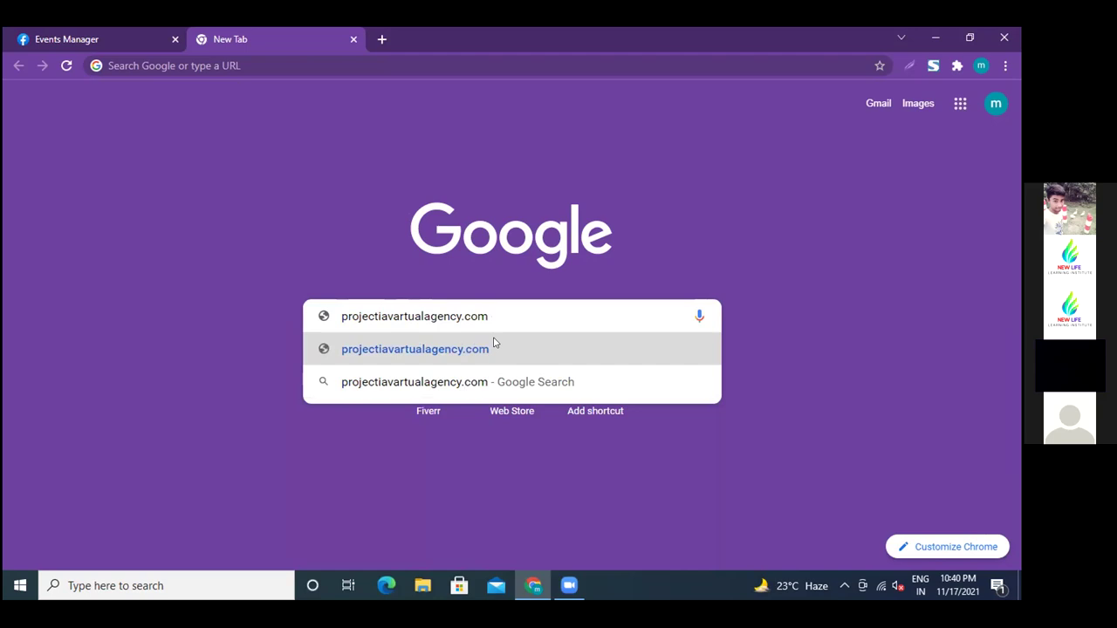
pyautogui.click(456, 351)
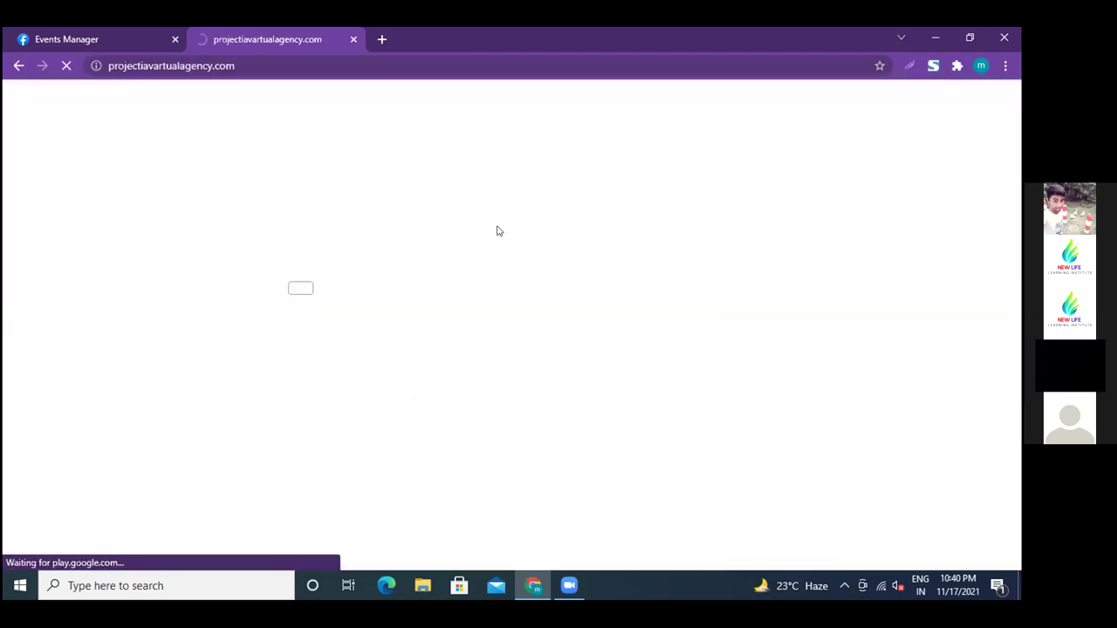
pyautogui.click(66, 64)
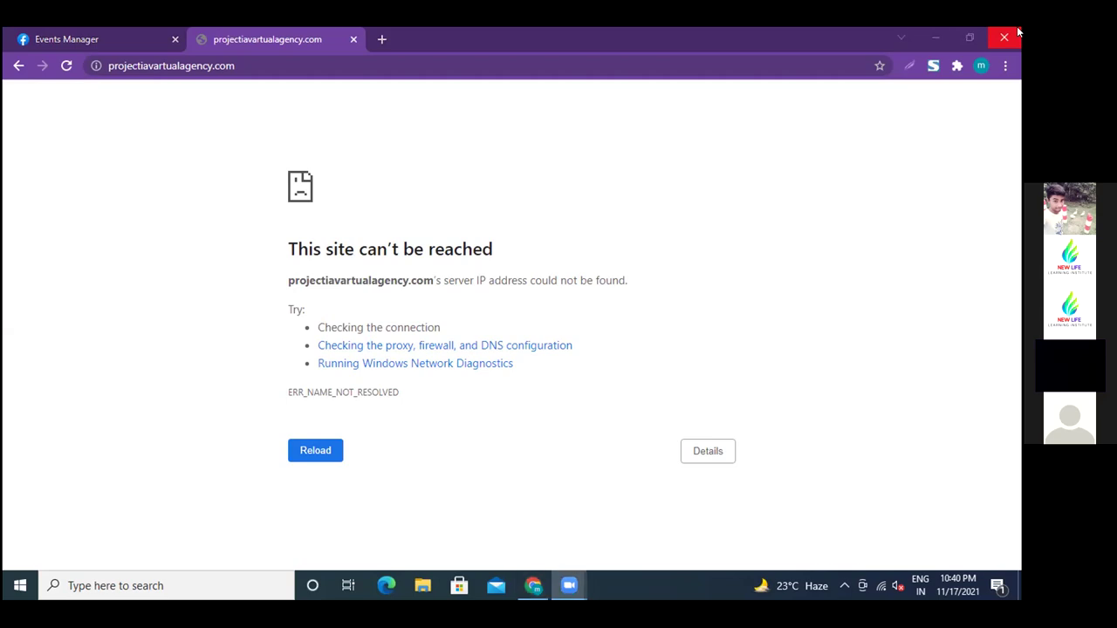
pyautogui.click(1019, 199)
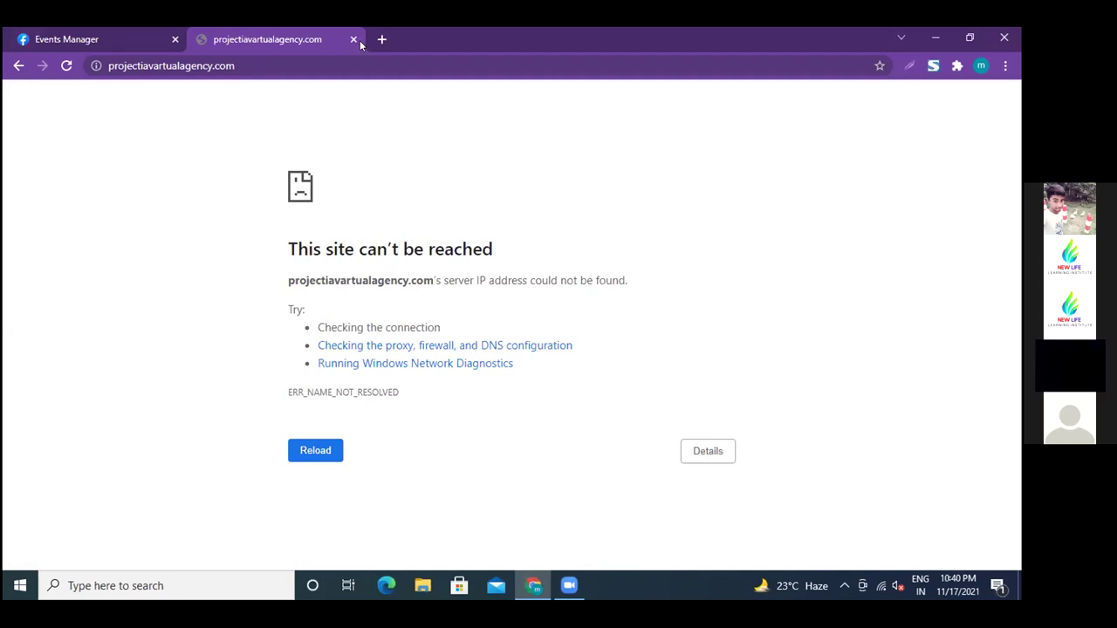
pyautogui.click(17, 66)
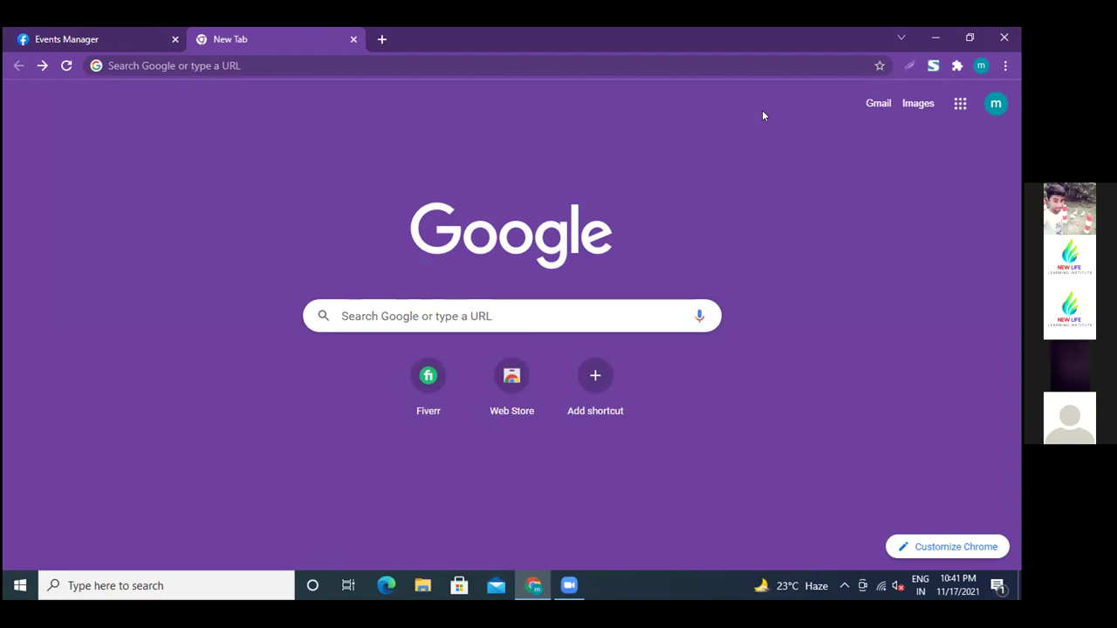
pyautogui.click(380, 39)
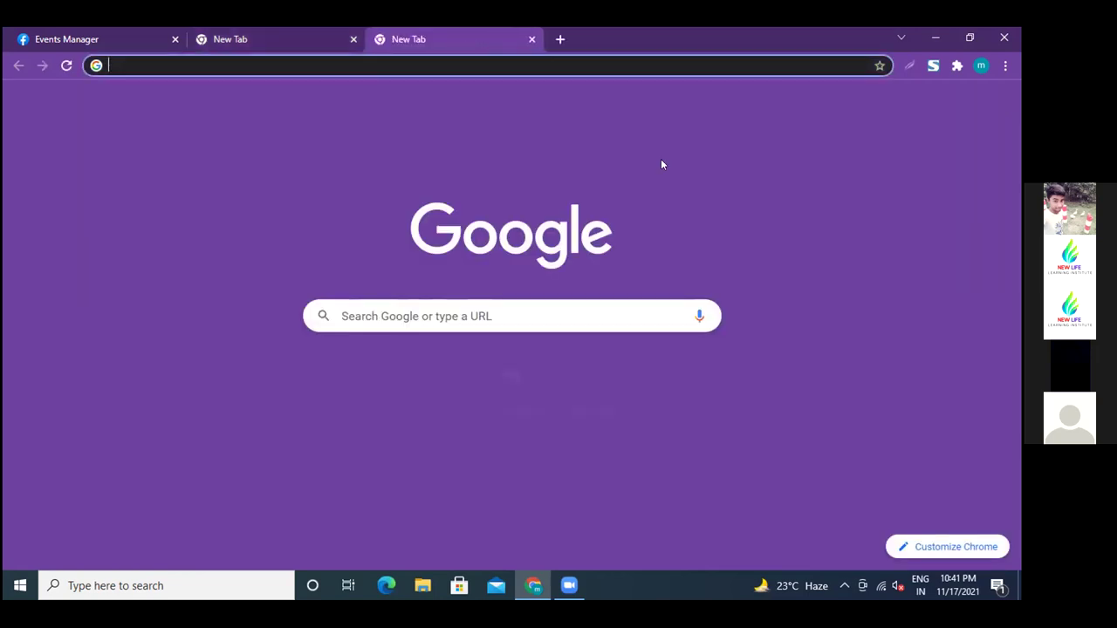
pyautogui.click(506, 312)
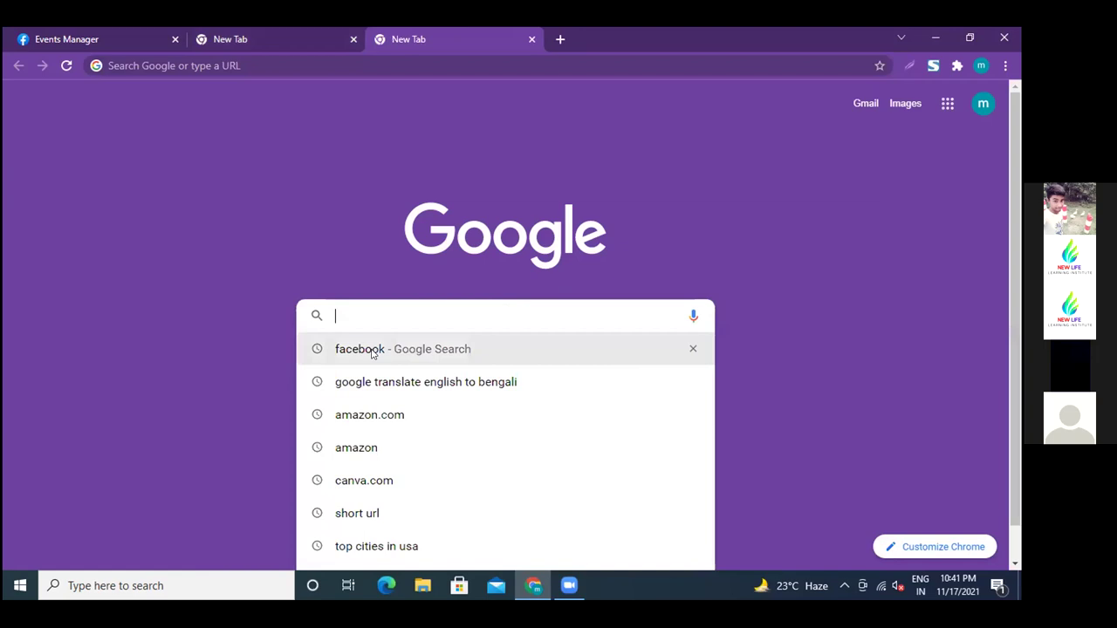
pyautogui.click(372, 350)
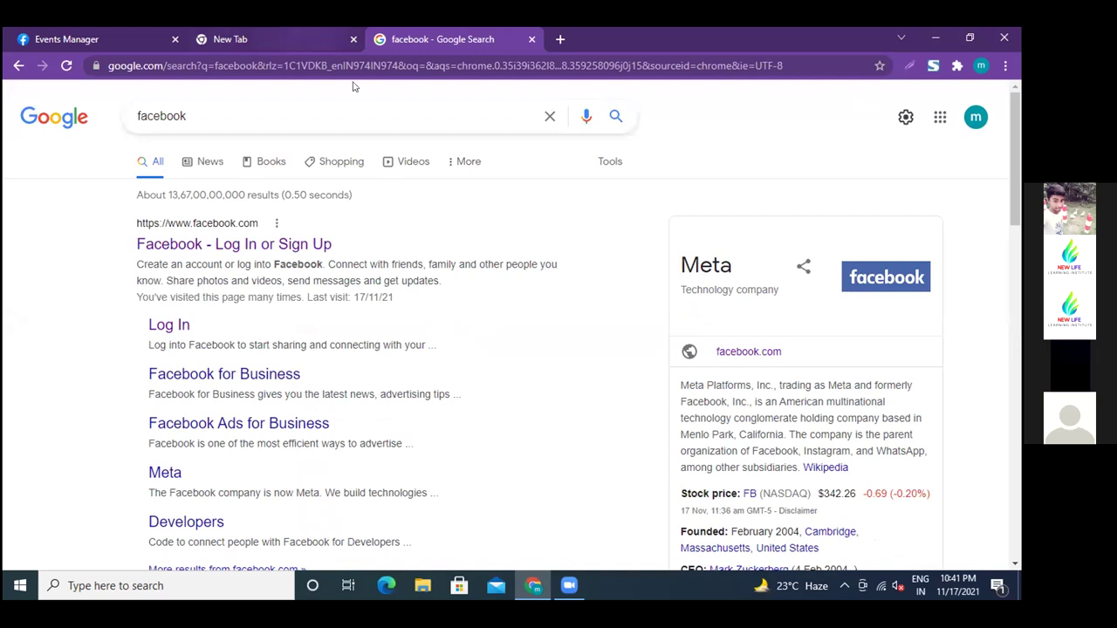
pyautogui.click(532, 40)
pyautogui.click(398, 316)
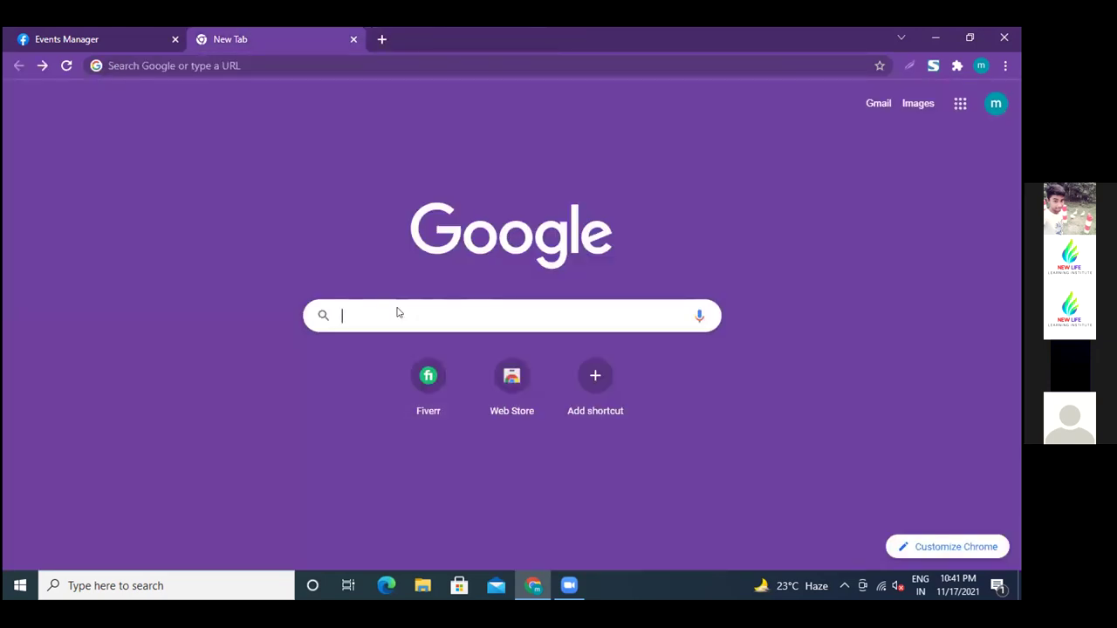
pyautogui.rightClick(398, 311)
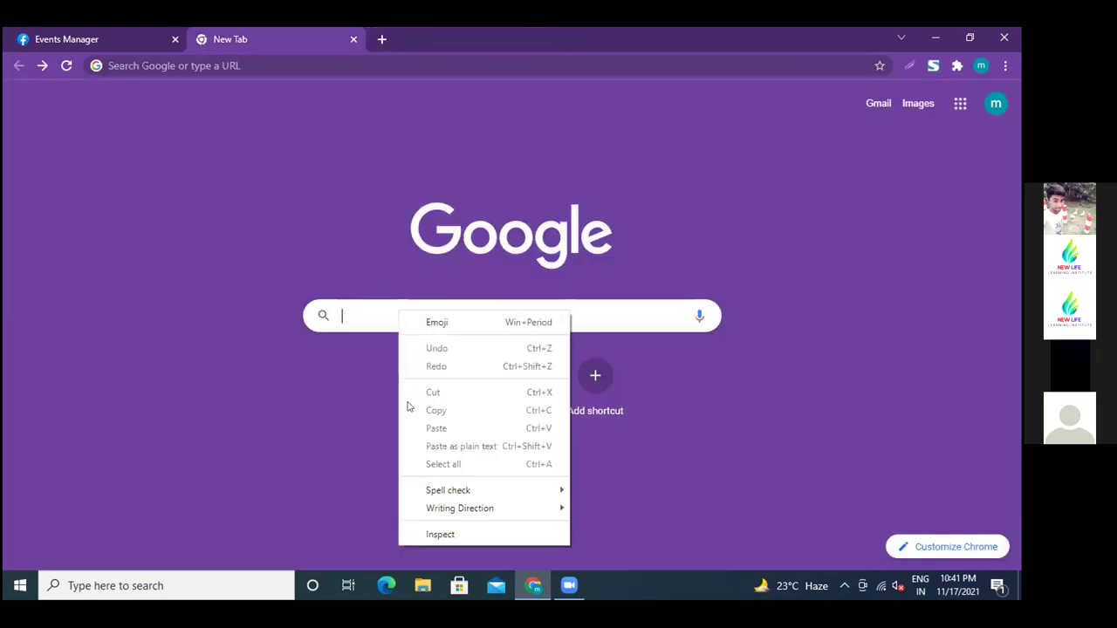
pyautogui.click(355, 318)
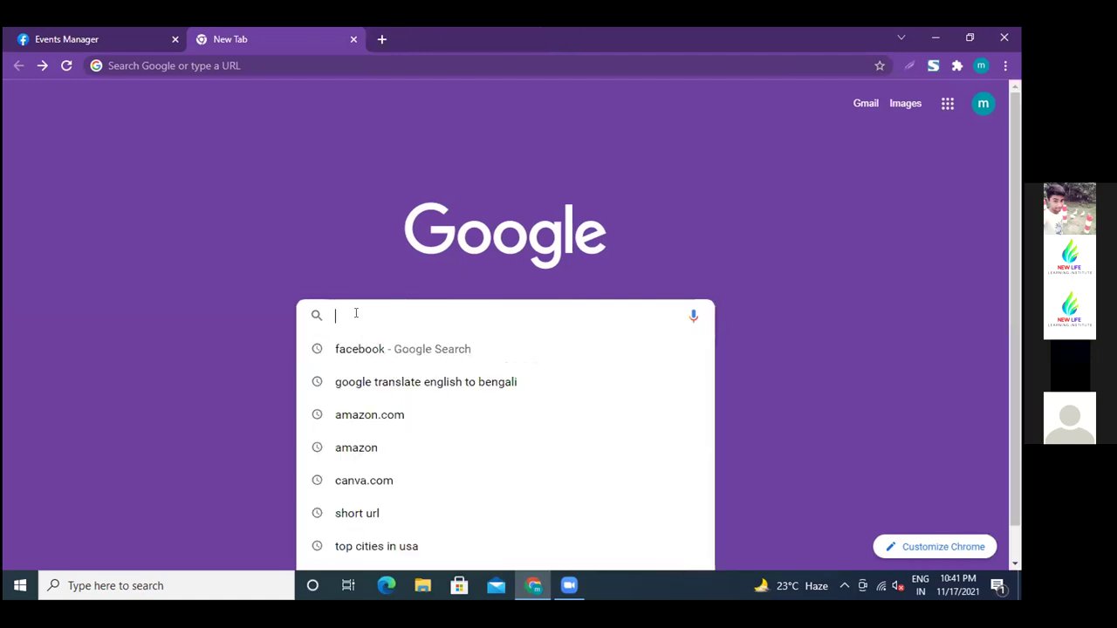
pyautogui.rightClick(356, 316)
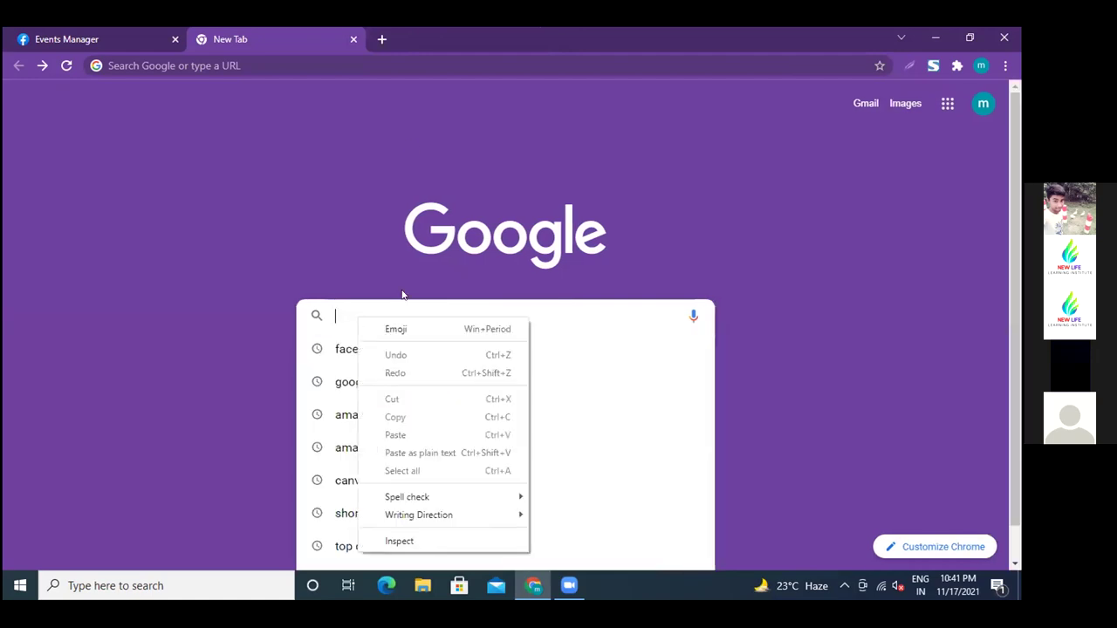
pyautogui.click(605, 189)
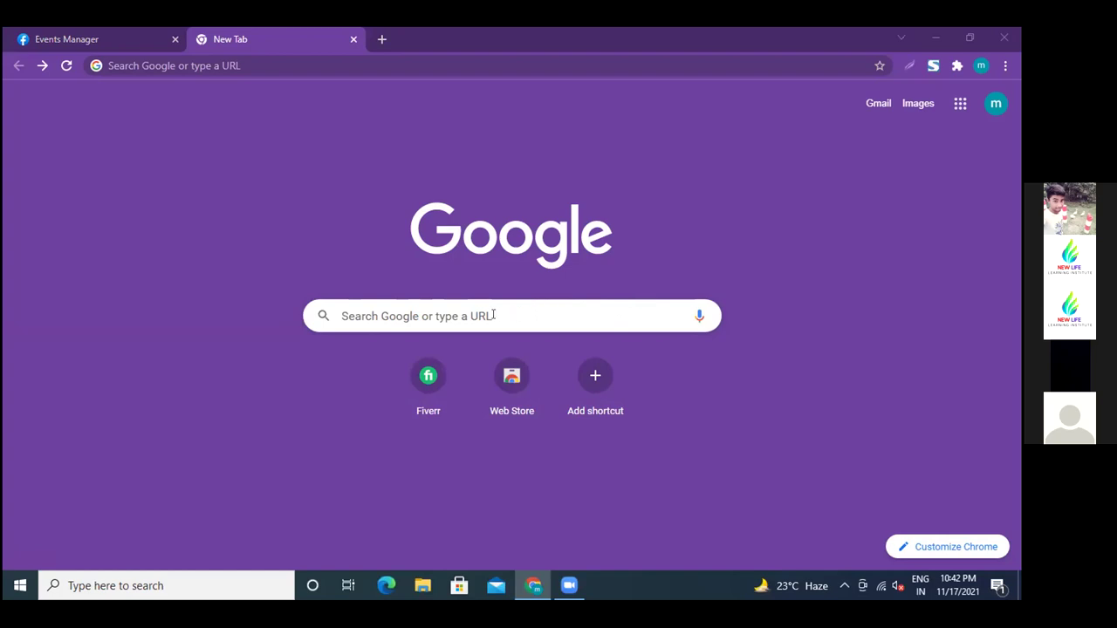
pyautogui.click(456, 310)
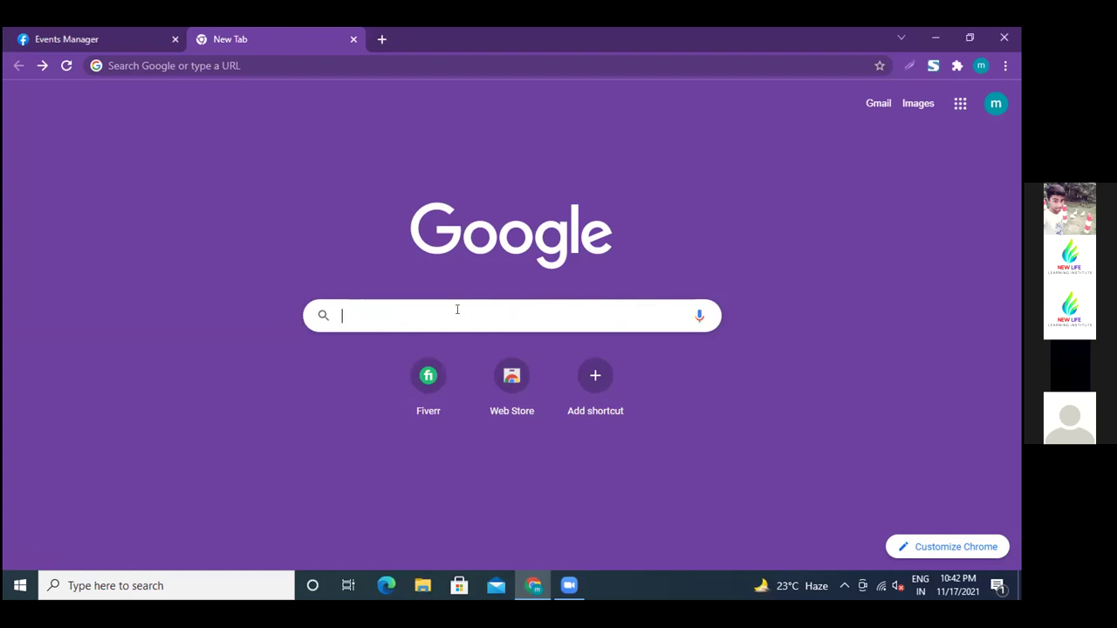
pyautogui.rightClick(458, 312)
pyautogui.click(496, 430)
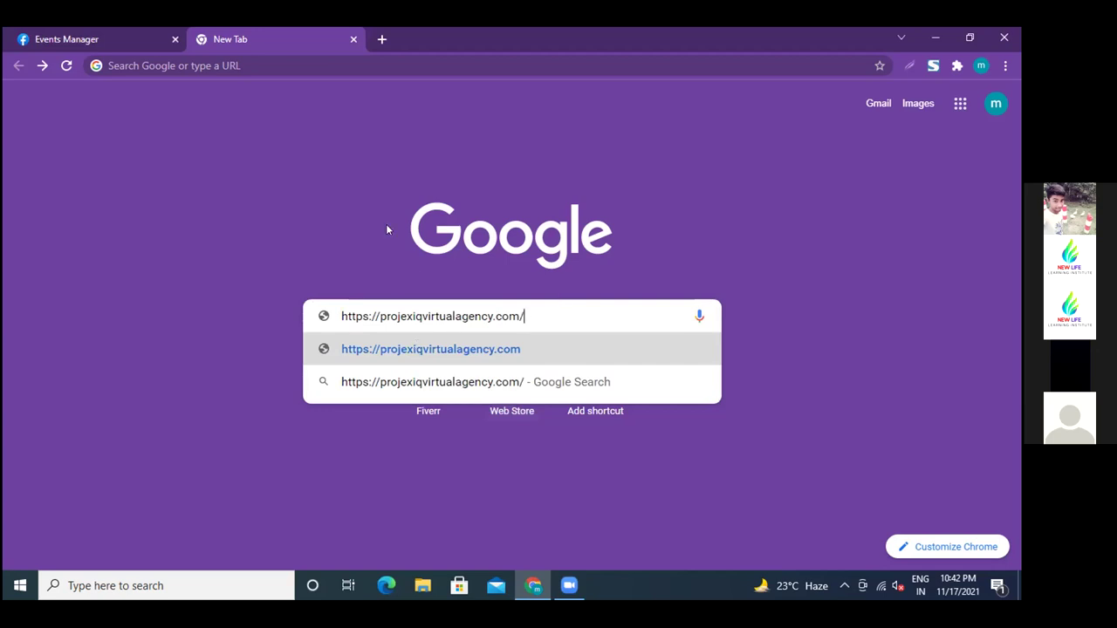
pyautogui.press('Return')
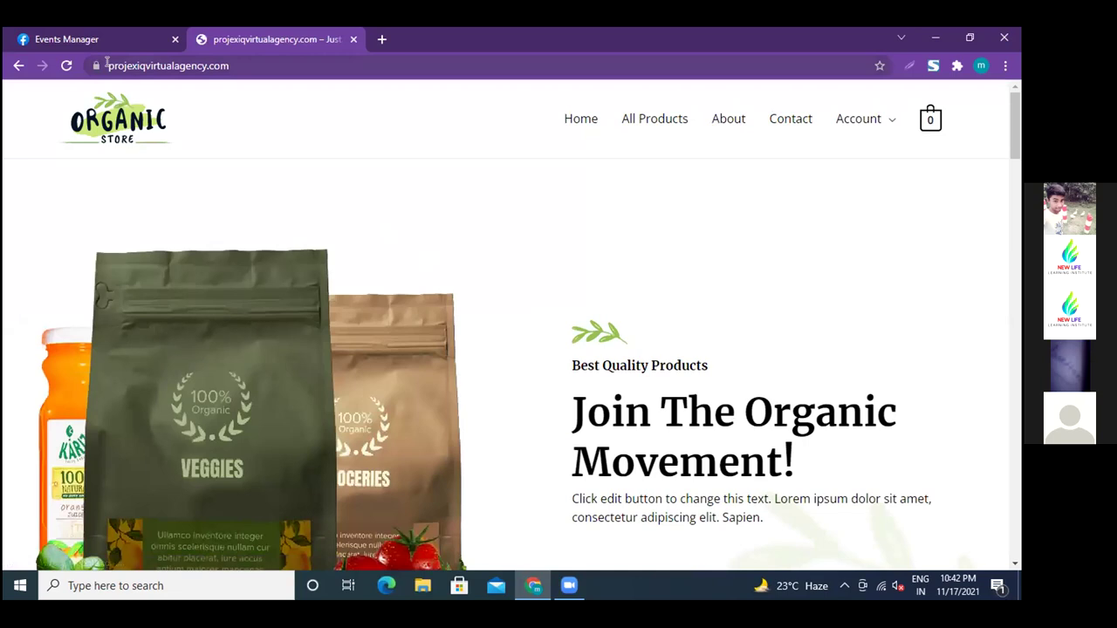
pyautogui.moveTo(108, 66); pyautogui.dragTo(252, 64)
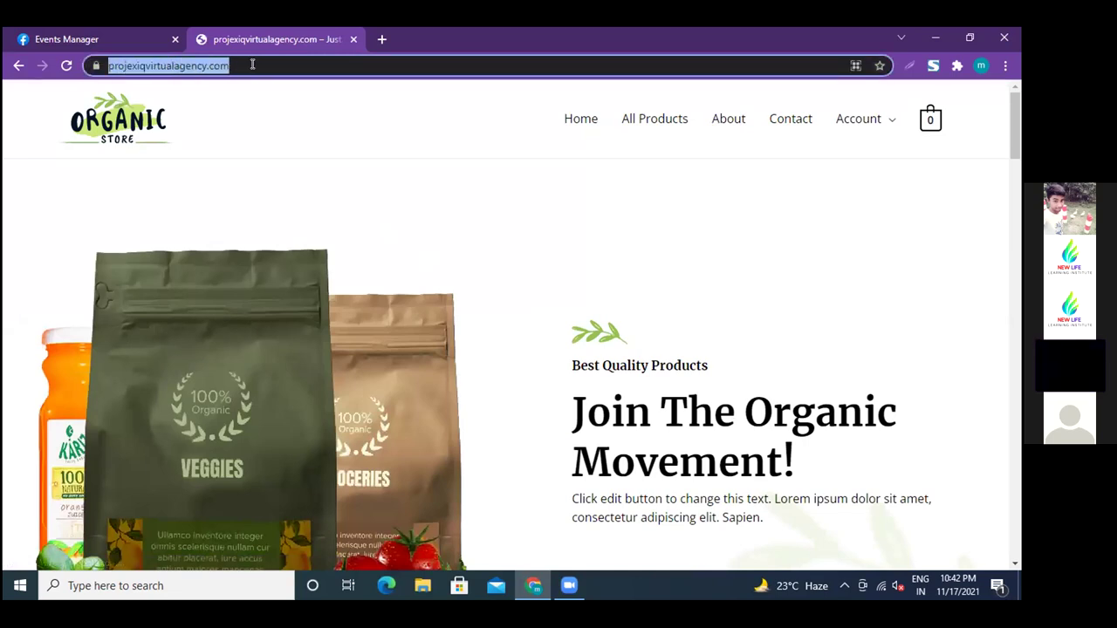
pyautogui.rightClick(197, 67)
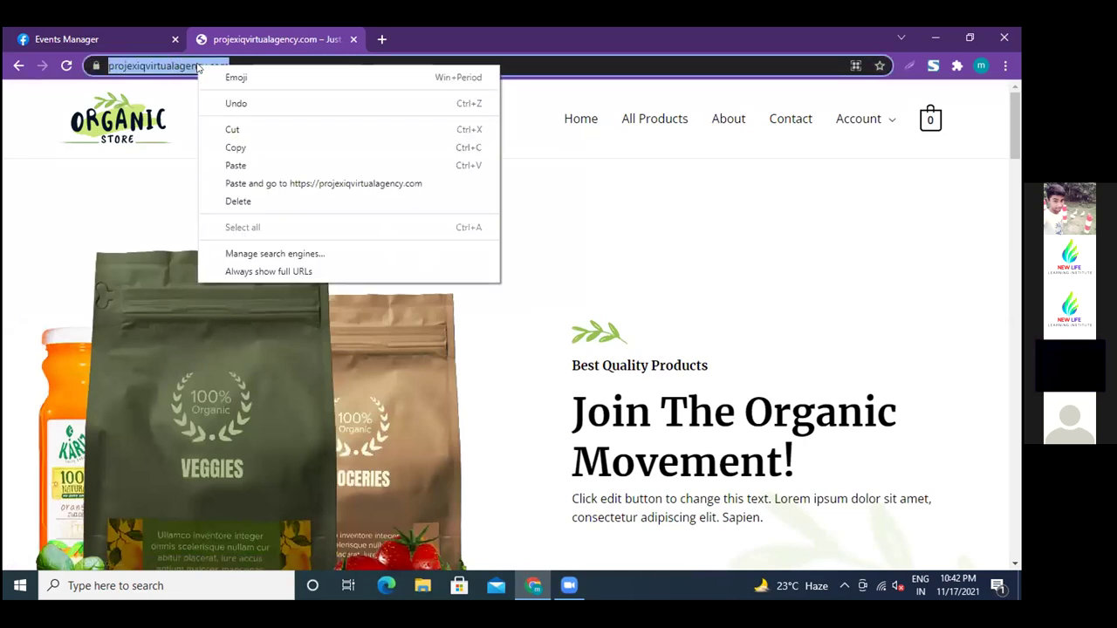
pyautogui.click(237, 146)
pyautogui.click(137, 39)
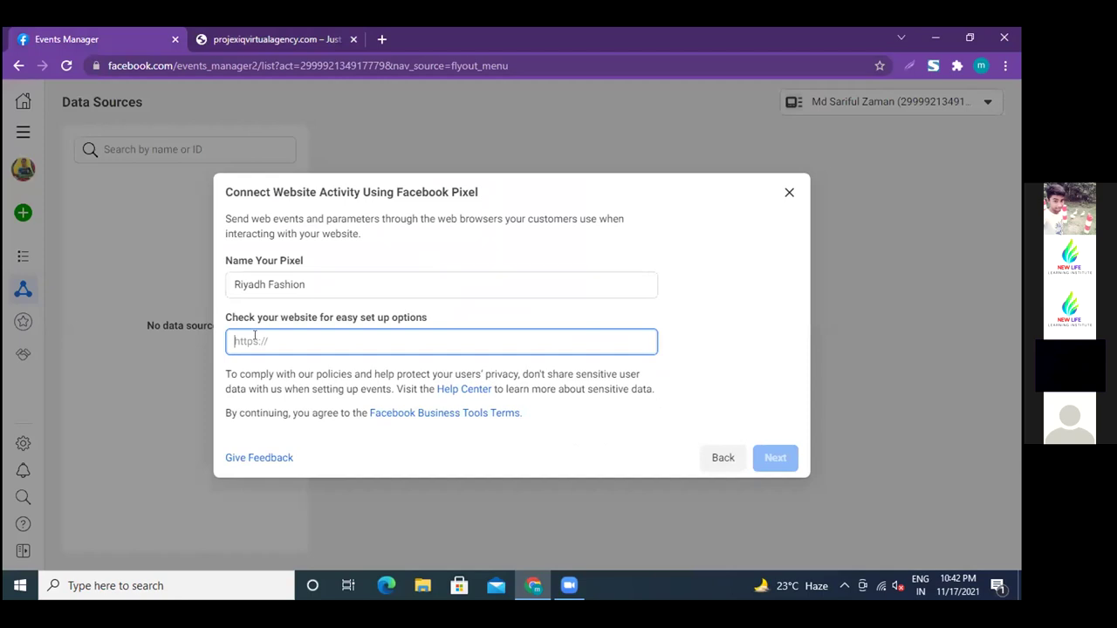
pyautogui.rightClick(256, 341)
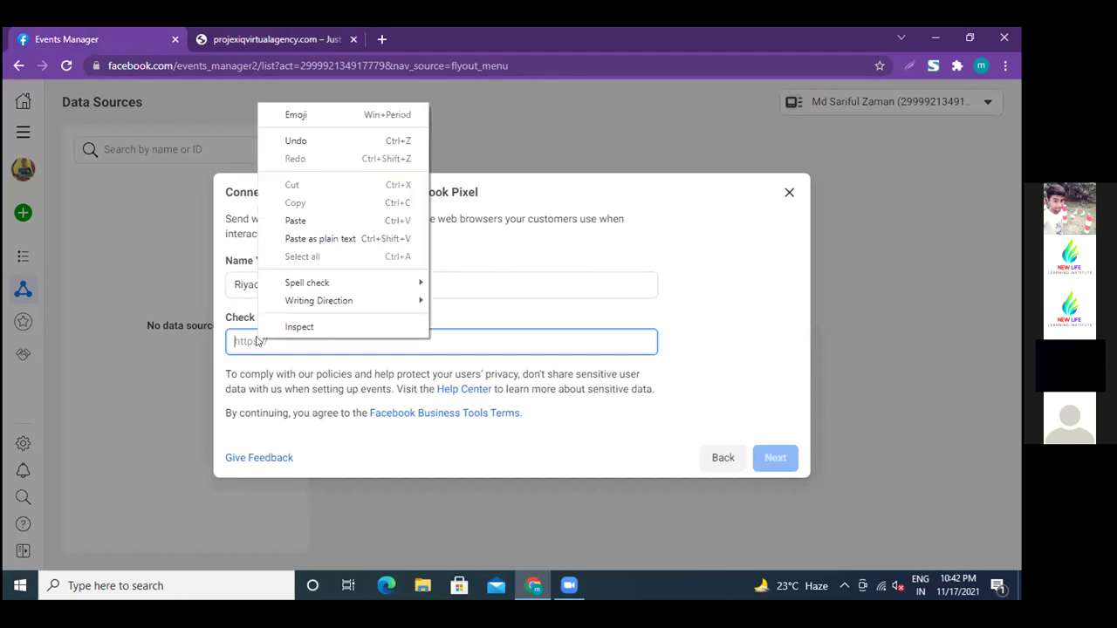
pyautogui.click(295, 221)
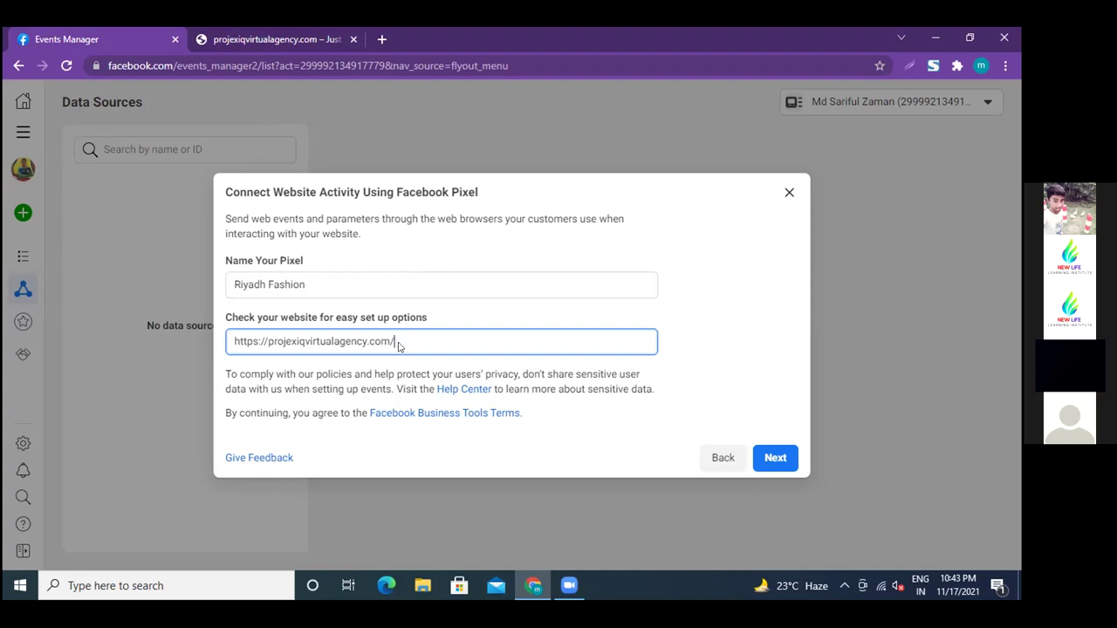
pyautogui.click(765, 461)
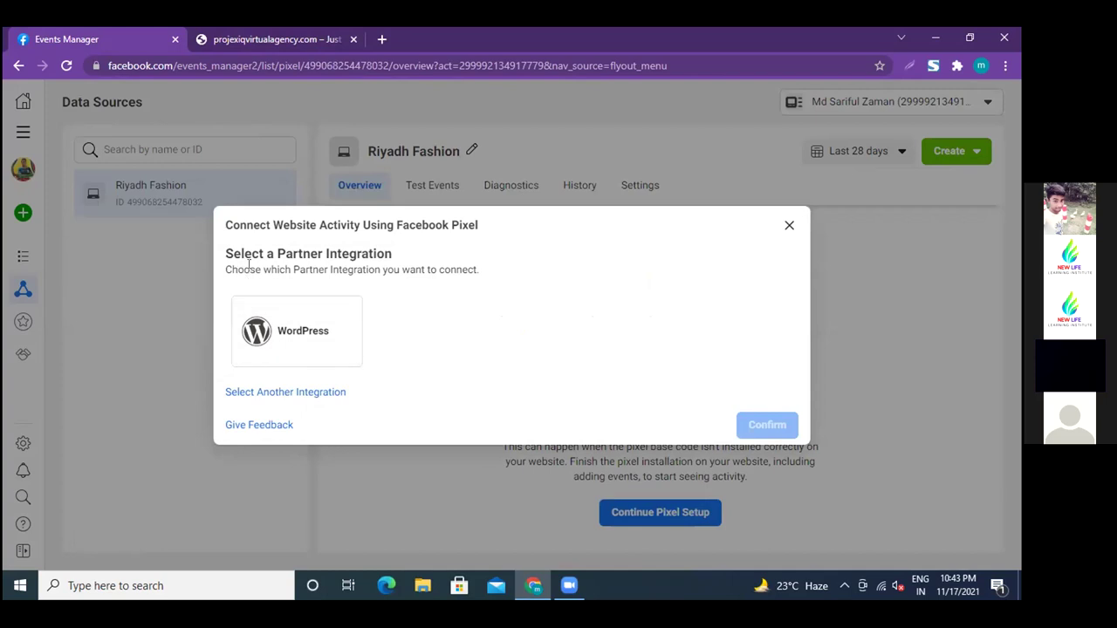
# Look through the full list of partner integrations, down to WordPress and back, and close the pixel setup dialog.
pyautogui.click(301, 392)
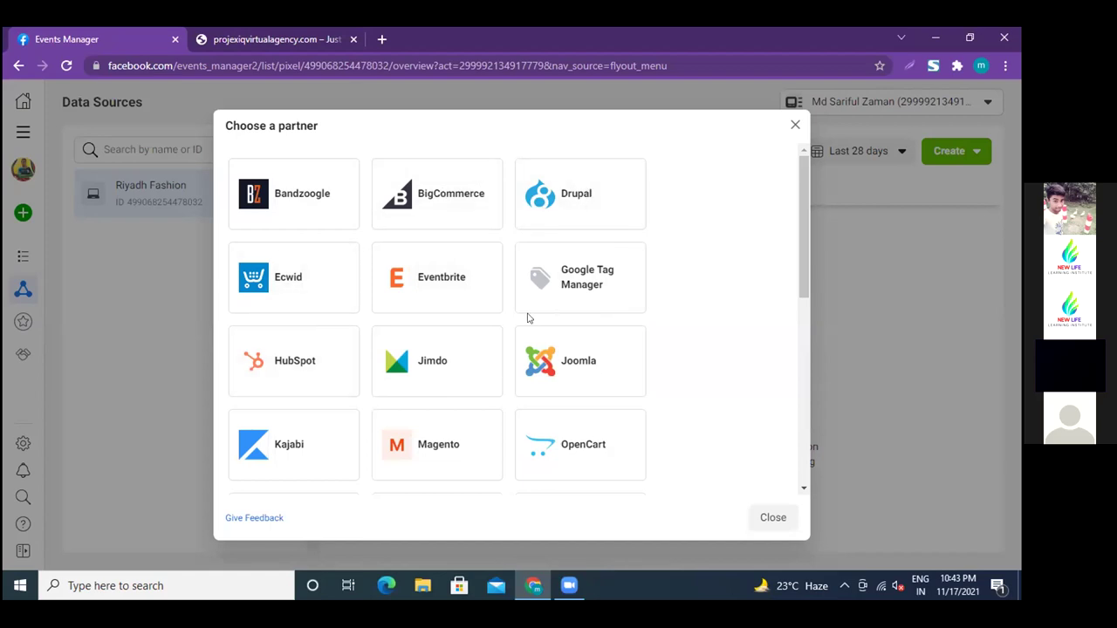
pyautogui.scroll(-3, 527, 318)
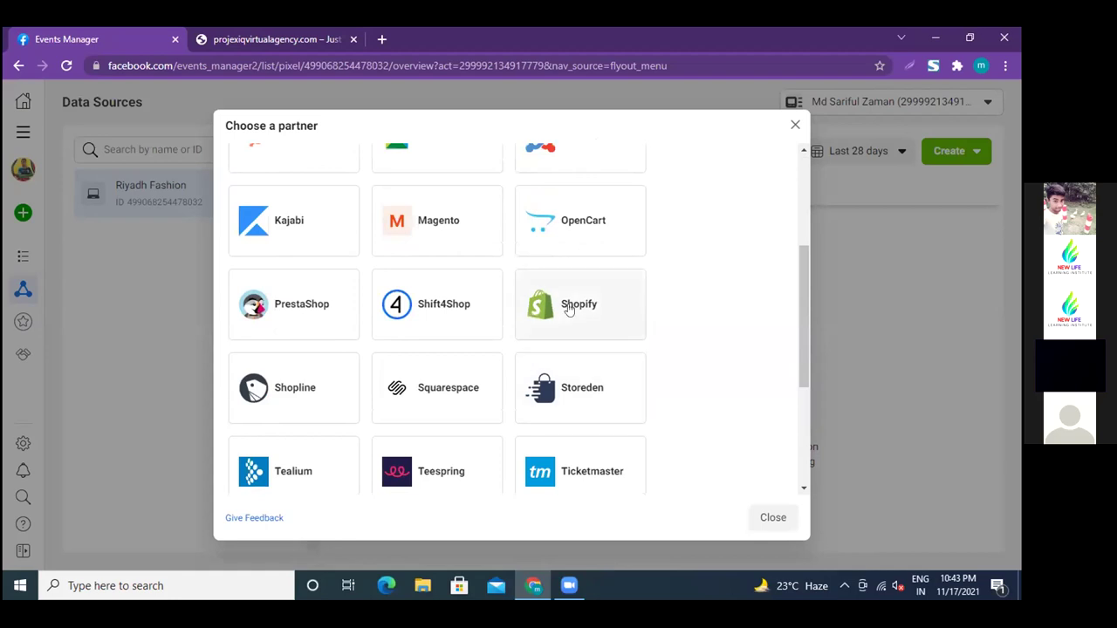
pyautogui.scroll(-2, 310, 301)
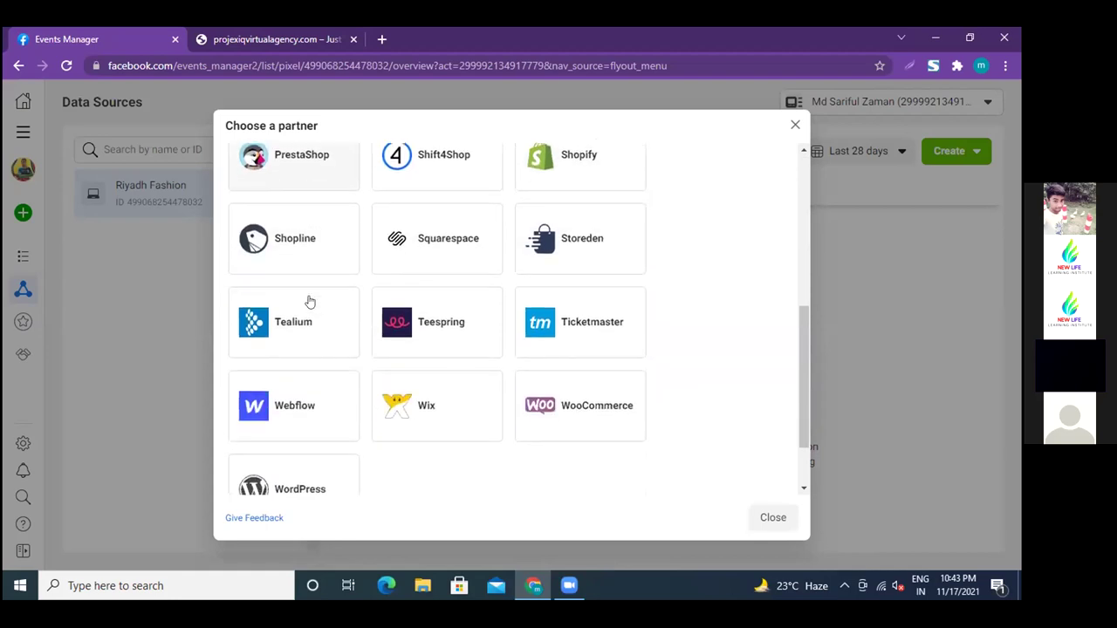
pyautogui.scroll(-1, 310, 301)
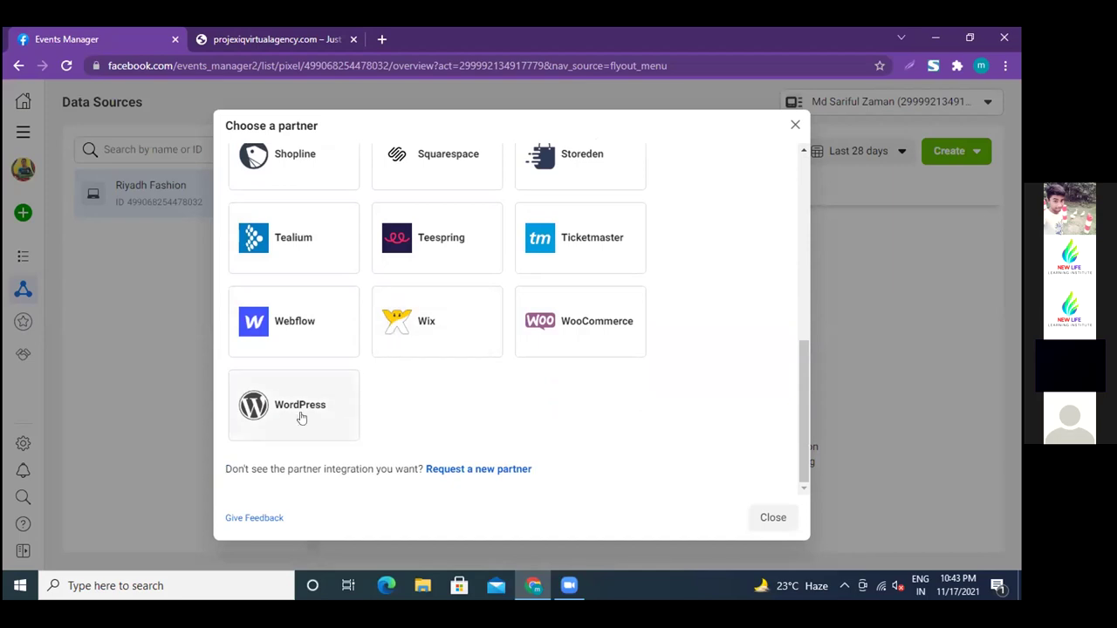
pyautogui.scroll(4, 344, 344)
pyautogui.scroll(2, 345, 344)
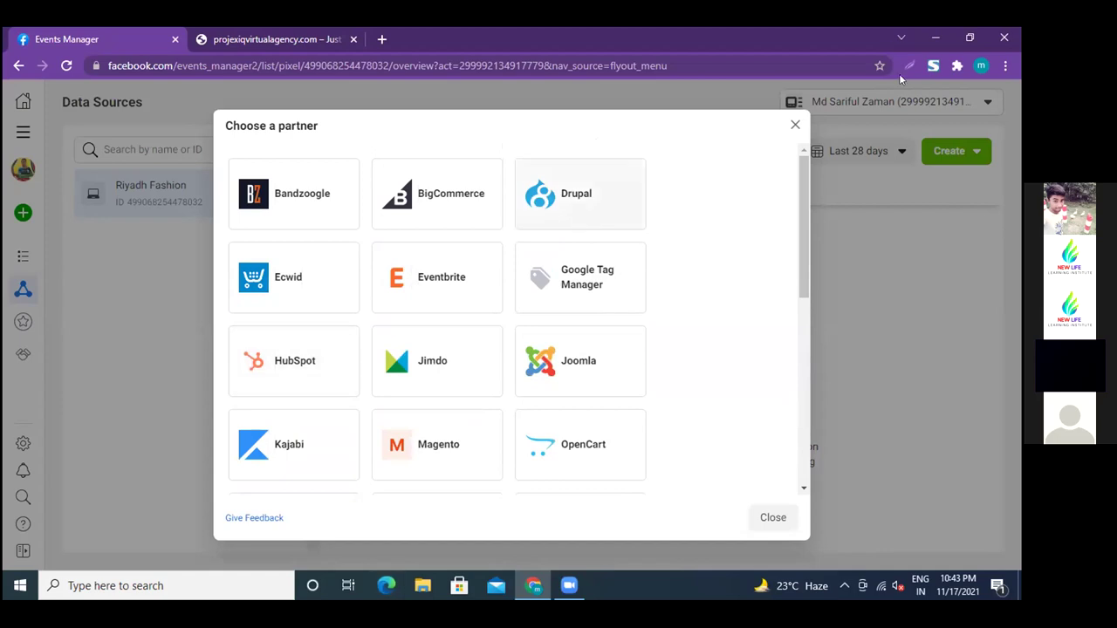
pyautogui.click(795, 128)
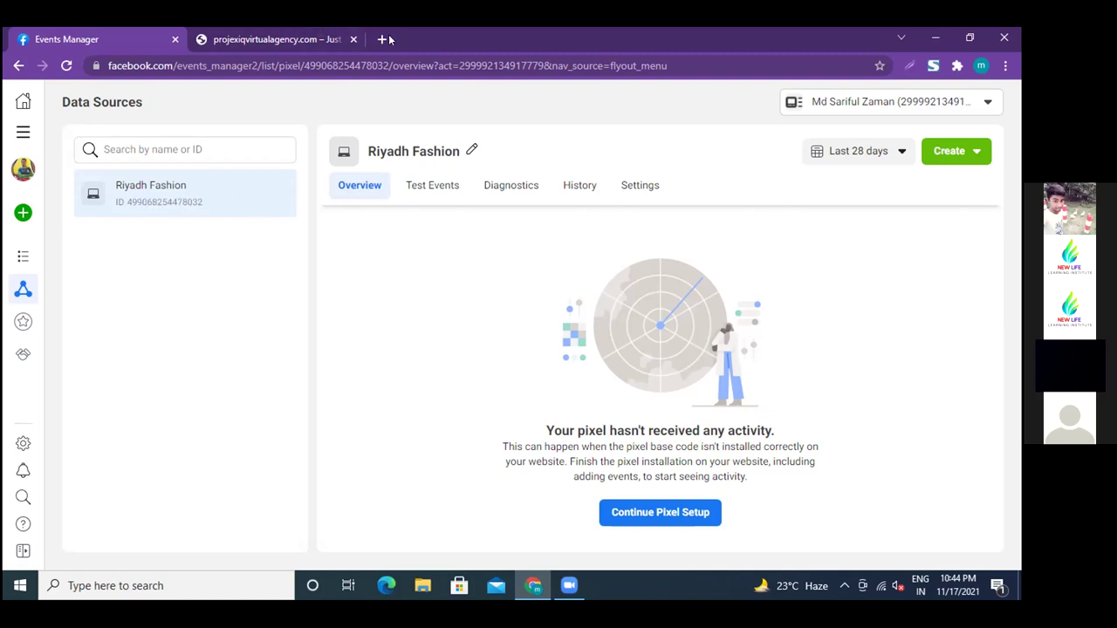
# Return to the projexiqvirtualagency.com storefront and deselect its web address.
pyautogui.click(301, 38)
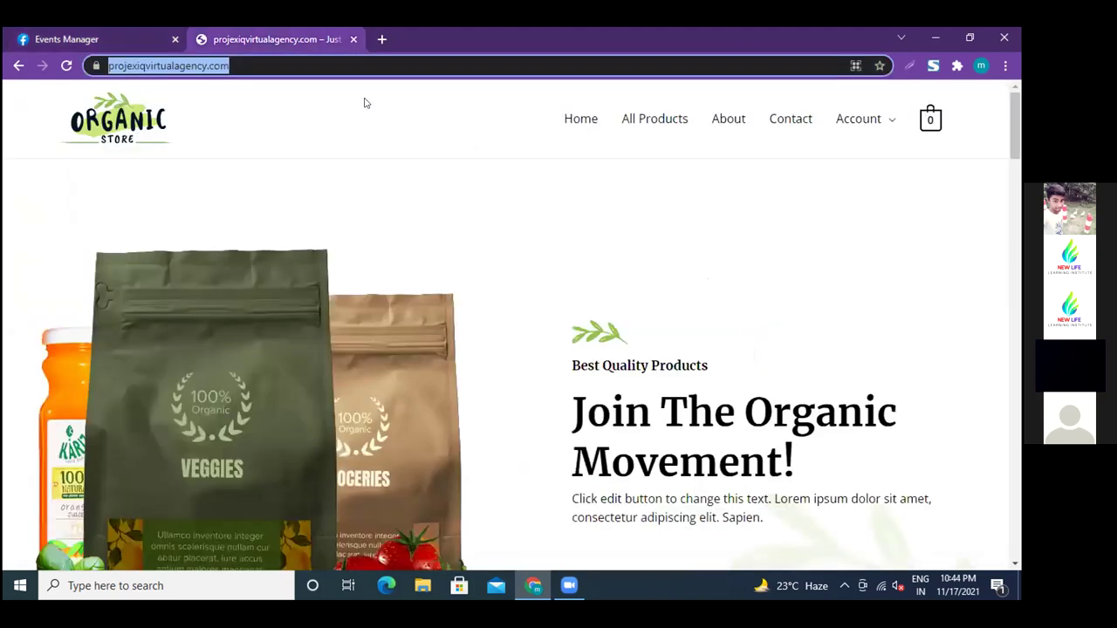
pyautogui.click(306, 237)
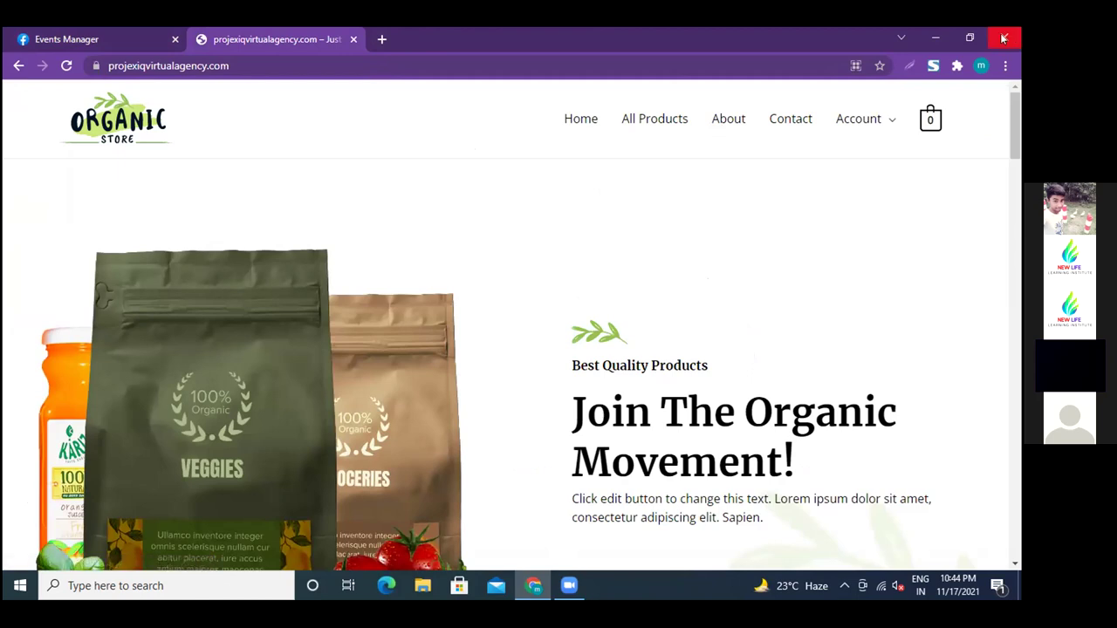
pyautogui.click(382, 38)
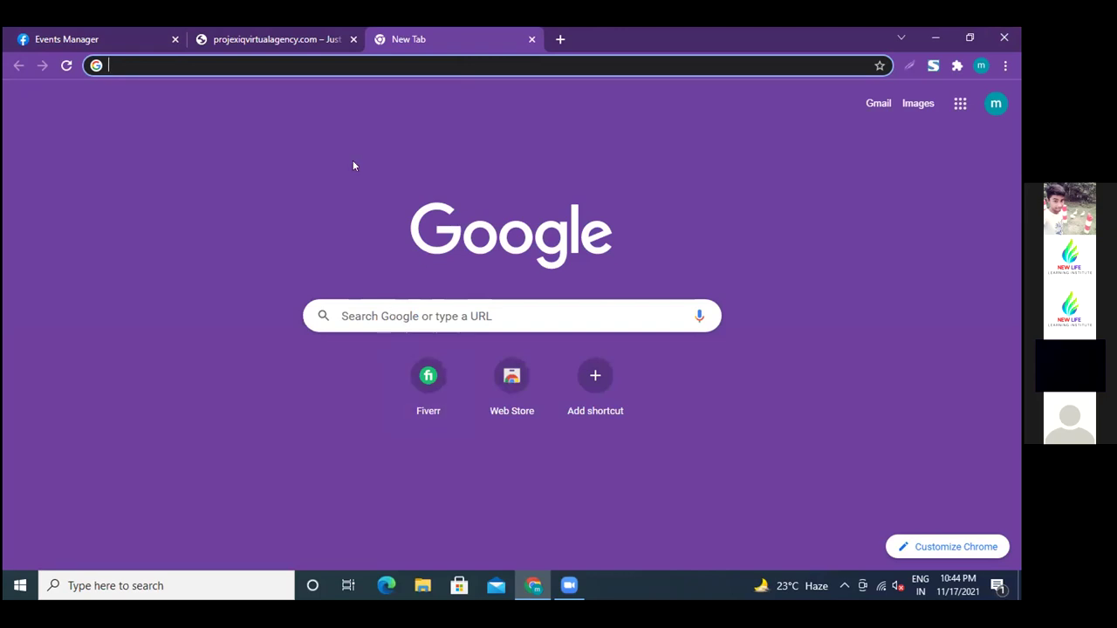
pyautogui.click(257, 37)
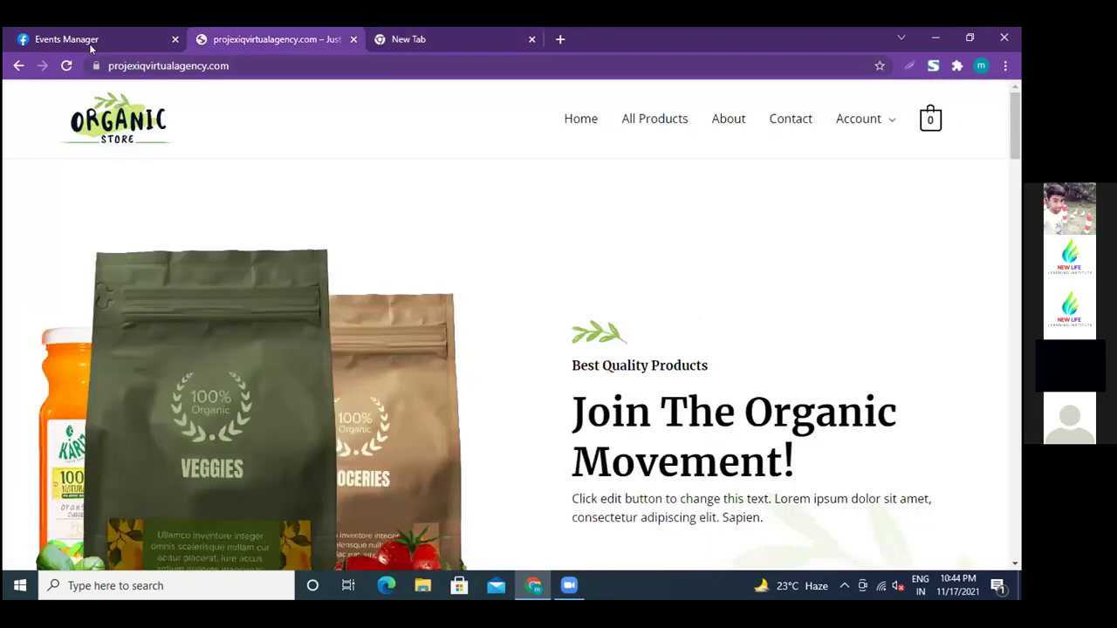
pyautogui.click(109, 65)
pyautogui.moveTo(109, 65); pyautogui.dragTo(247, 69)
pyautogui.click(341, 121)
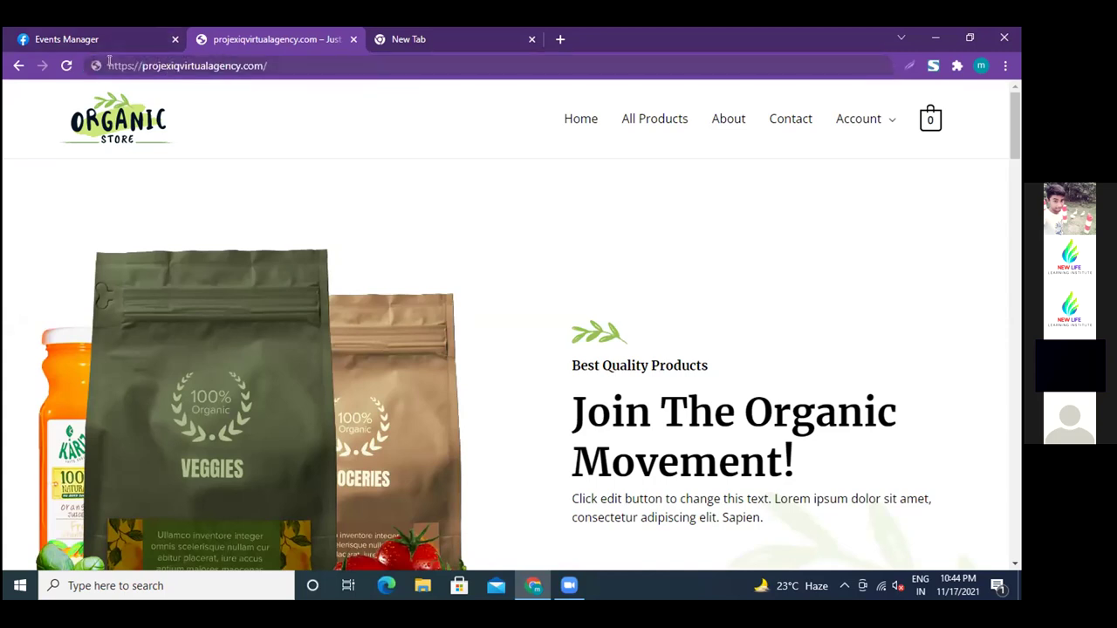
pyautogui.click(295, 61)
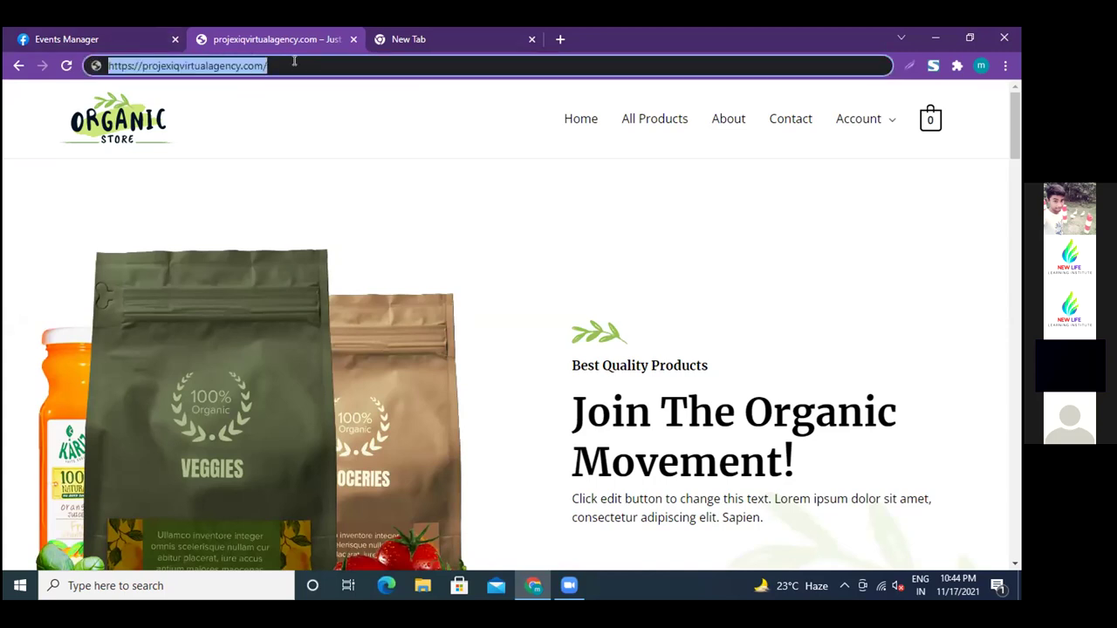
pyautogui.rightClick(236, 67)
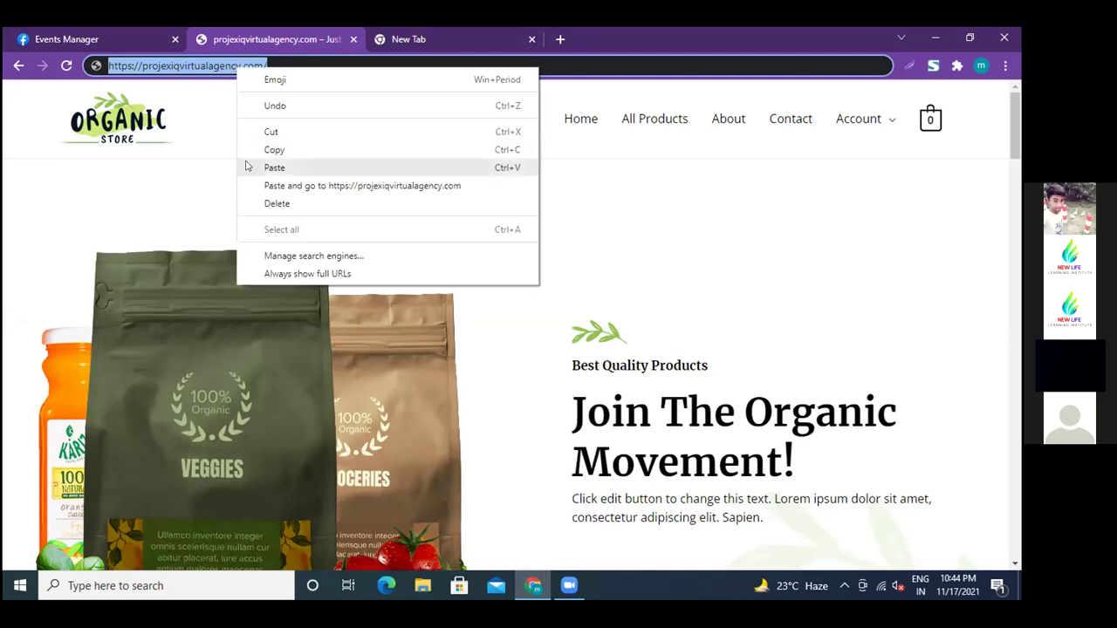
pyautogui.click(274, 151)
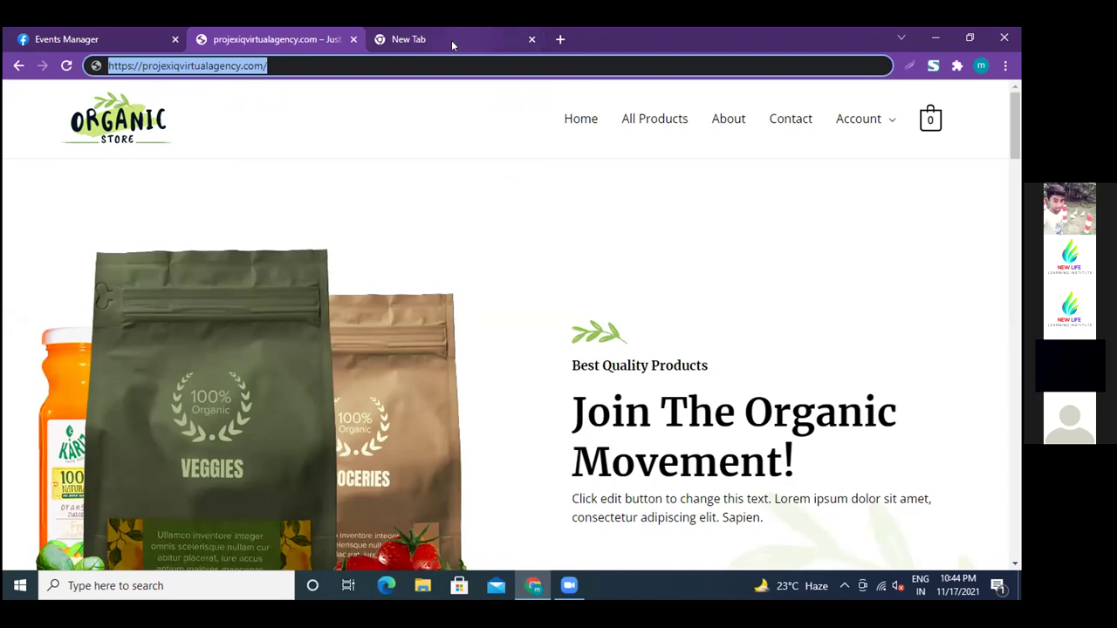
# Paste the copied address into the new tab's search box, append wp-admin and open the WordPress login page.
pyautogui.click(452, 40)
pyautogui.click(425, 302)
pyautogui.rightClick(375, 310)
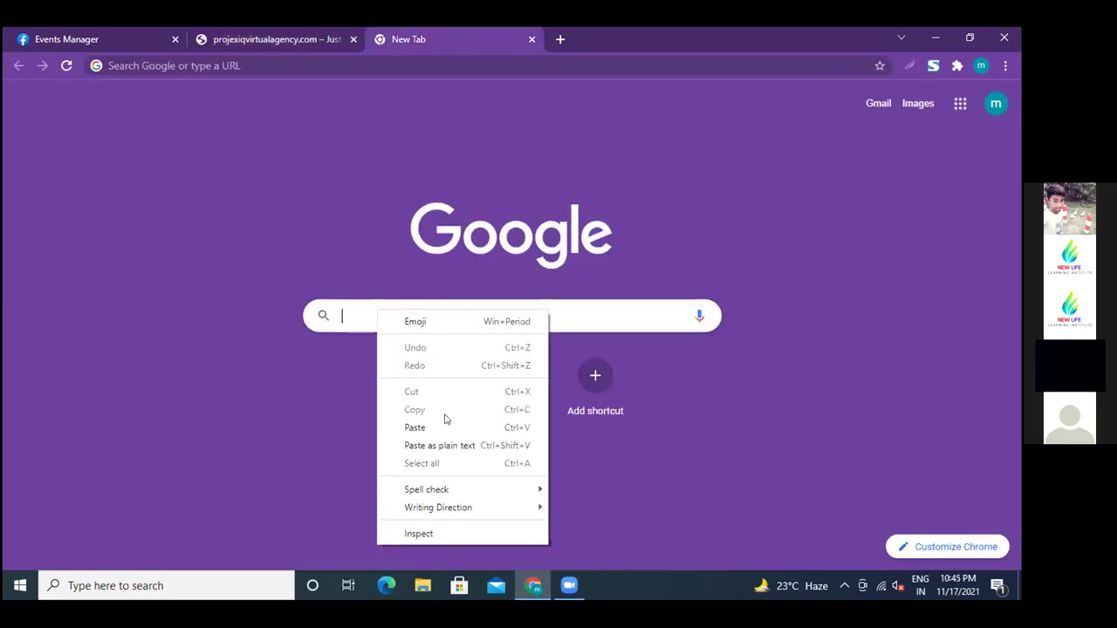
pyautogui.click(414, 427)
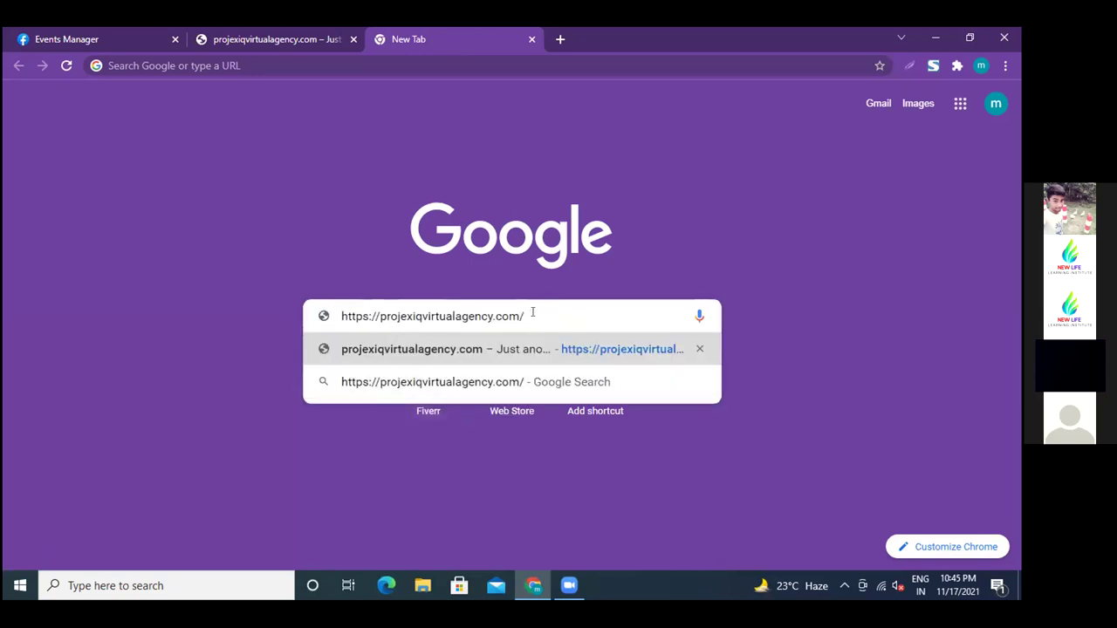
pyautogui.write('wp-admin')
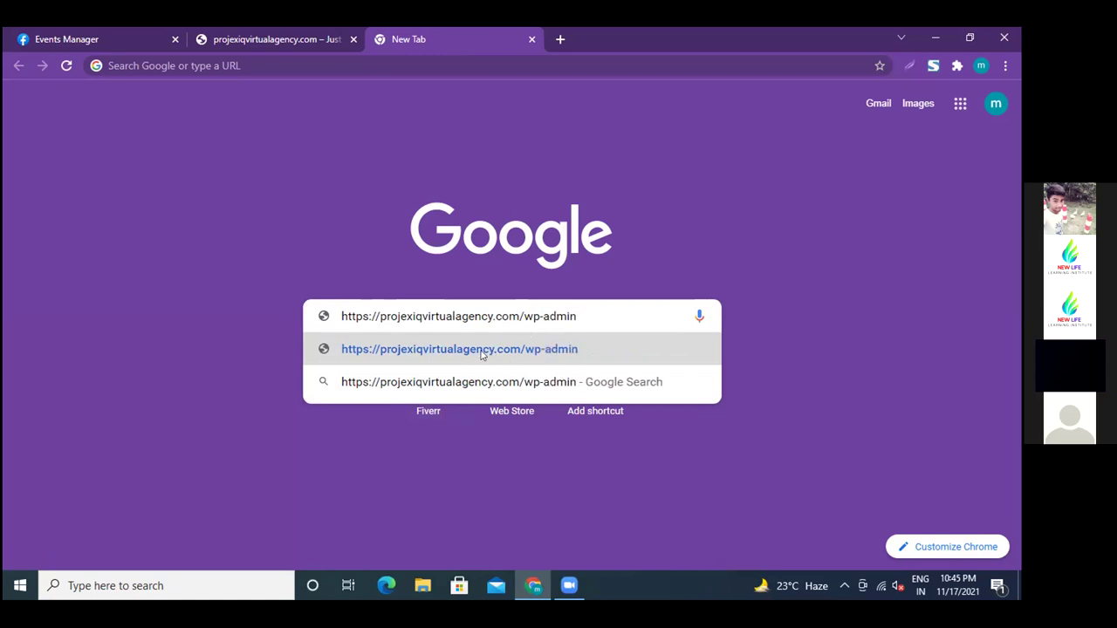
pyautogui.press('Return')
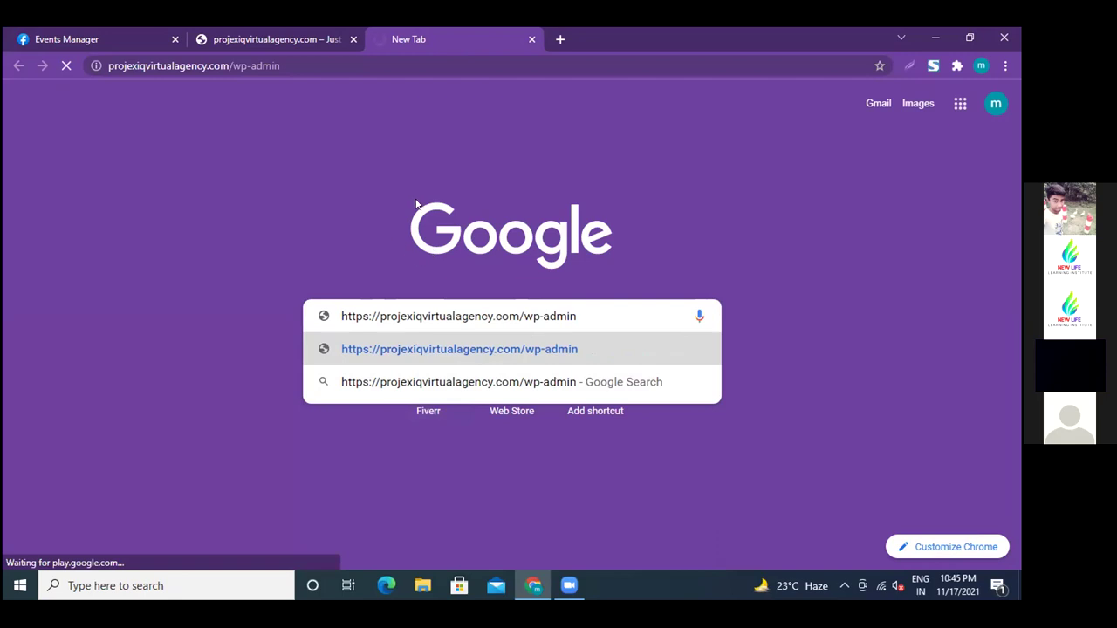
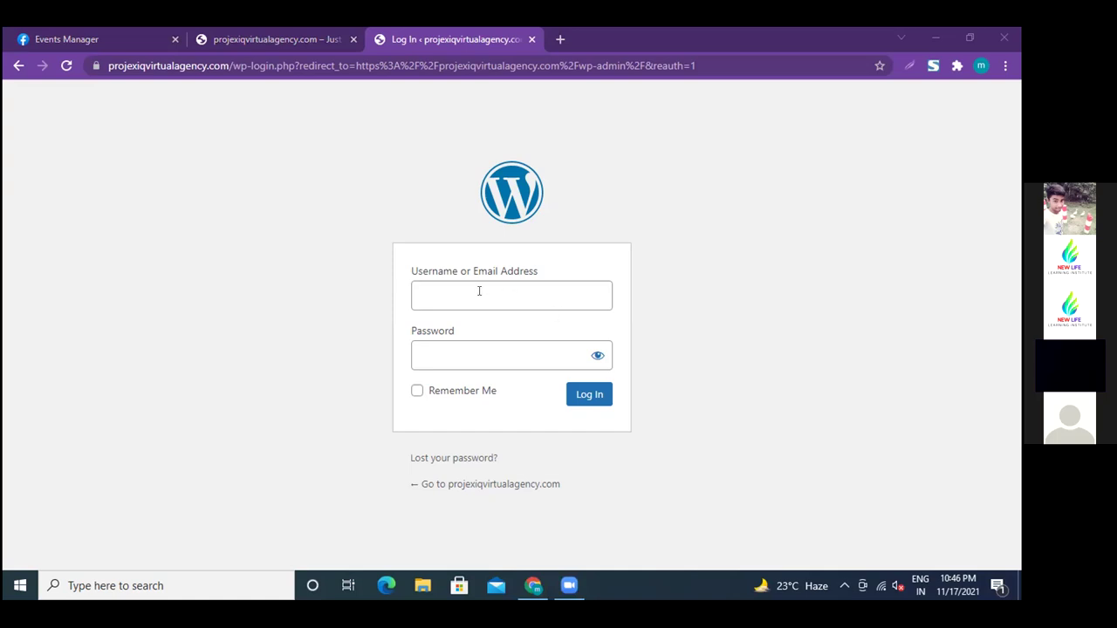
# Log in to WordPress with the site's username and account password, and decline saving the password in the browser.
pyautogui.click(446, 295)
pyautogui.rightClick(446, 295)
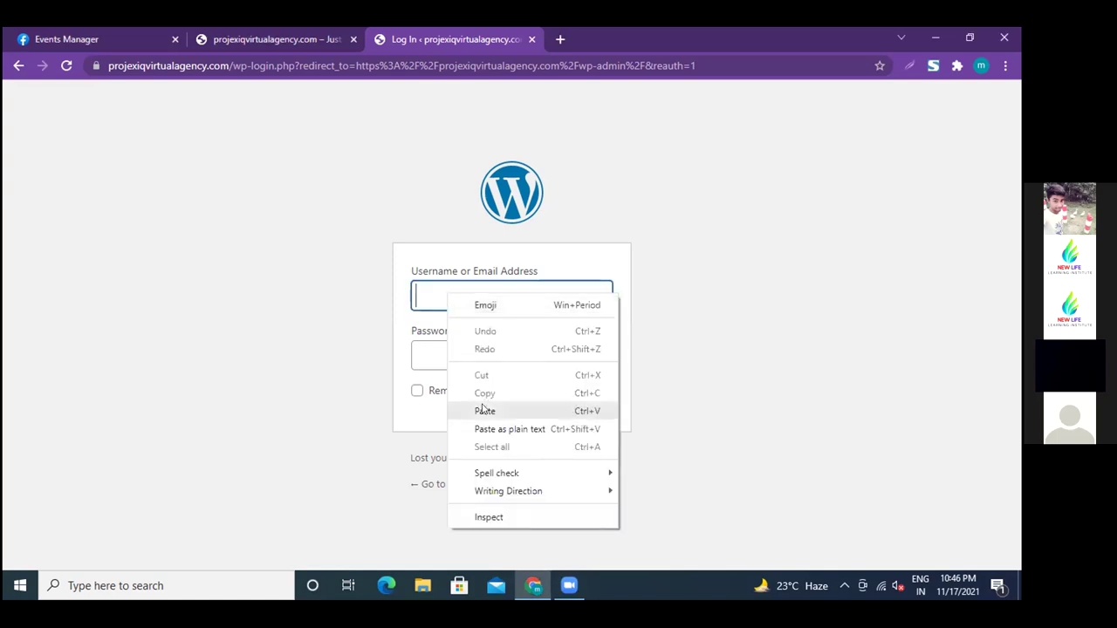
pyautogui.click(482, 410)
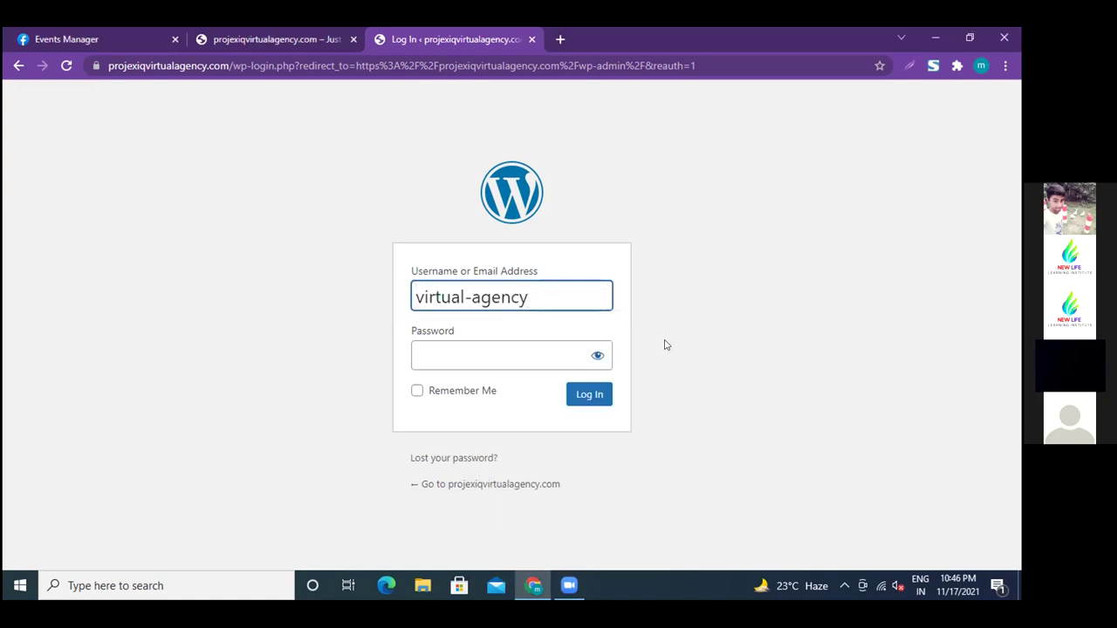
pyautogui.click(596, 356)
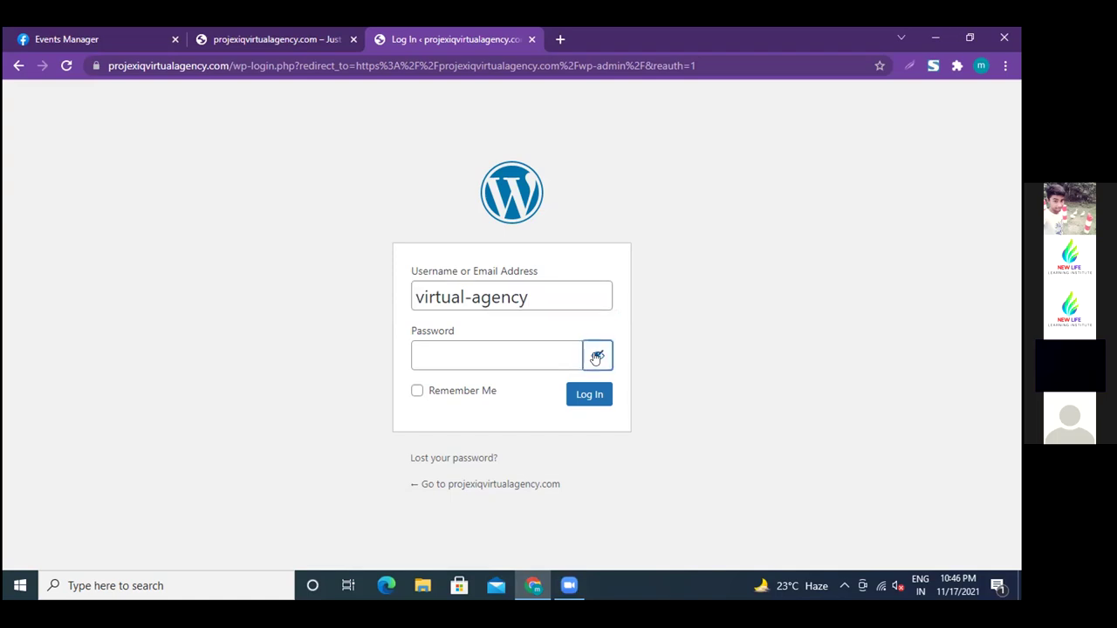
pyautogui.click(441, 354)
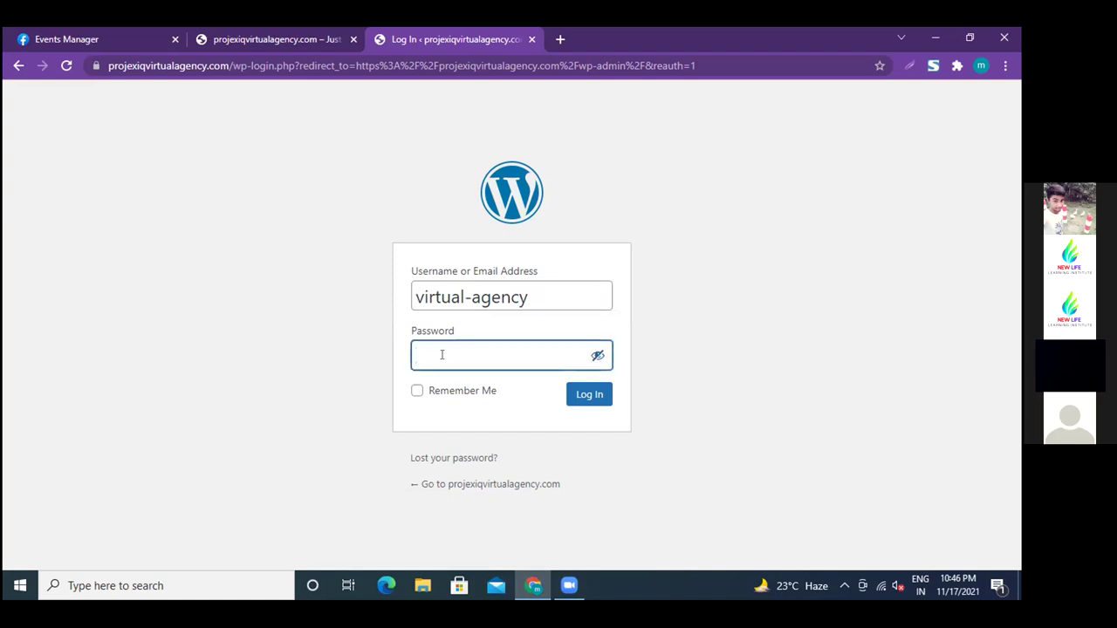
pyautogui.write('@')
pyautogui.press('BackSpace')
pyautogui.click(597, 355)
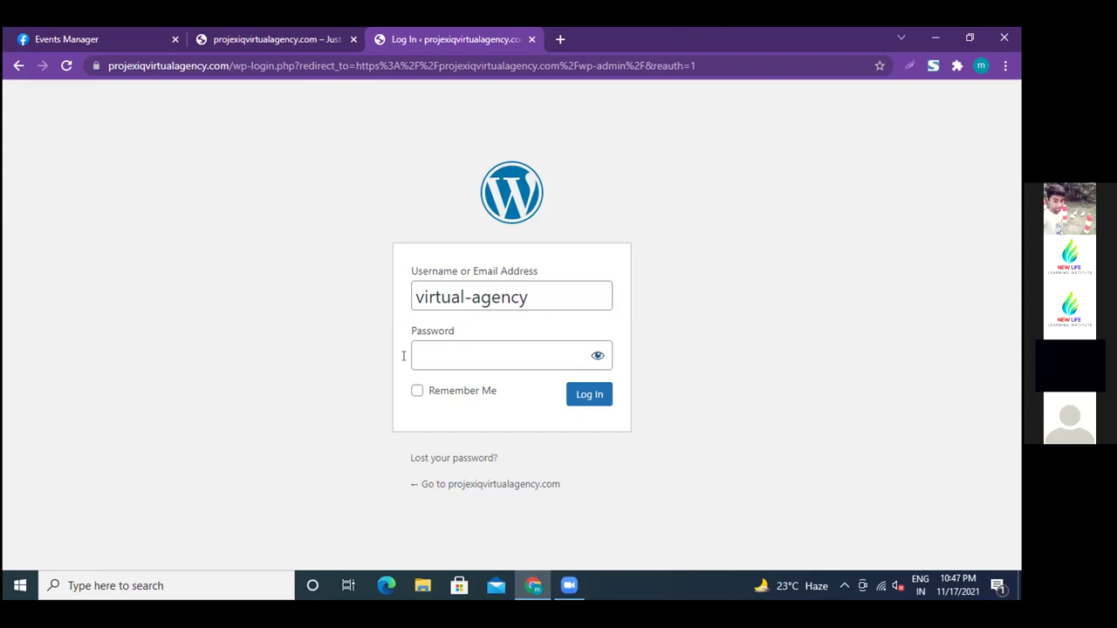
pyautogui.click(441, 355)
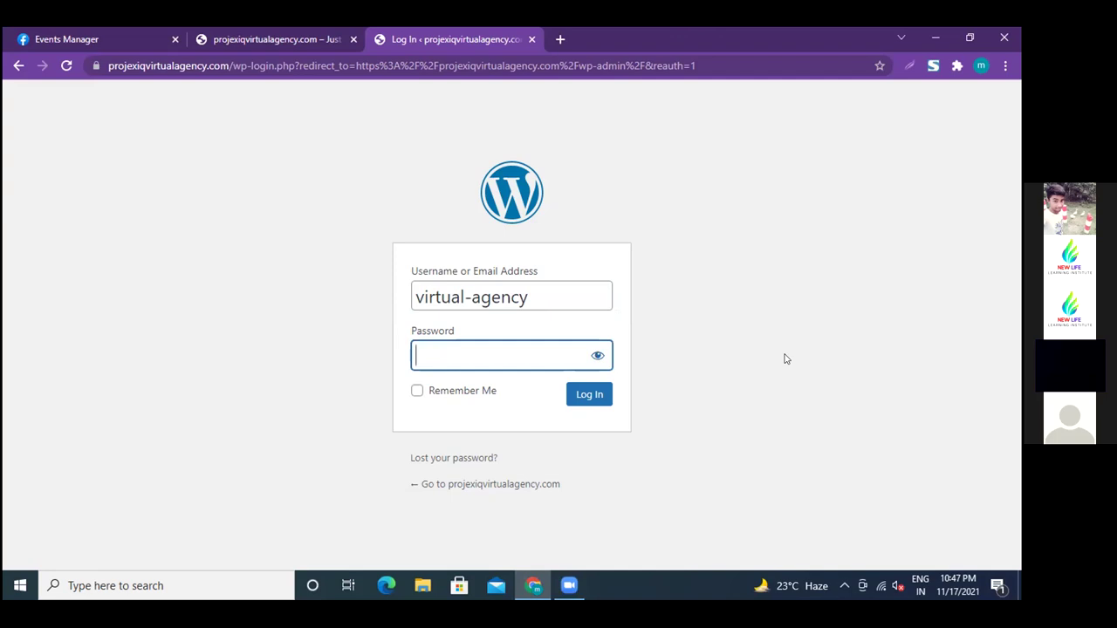
pyautogui.write('********')
pyautogui.click(590, 395)
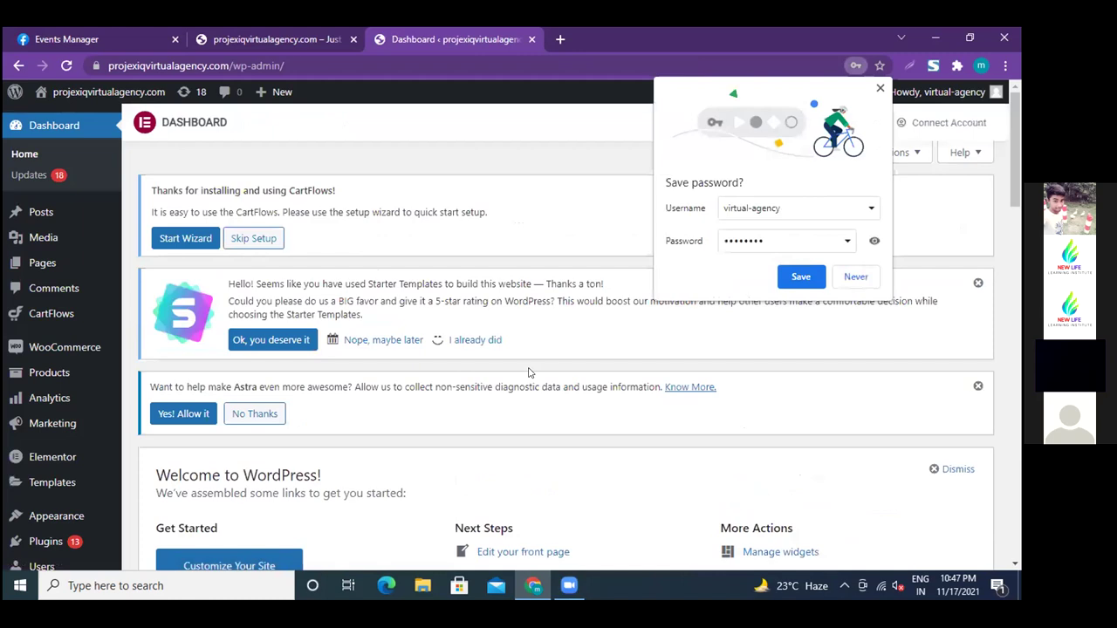
pyautogui.click(854, 278)
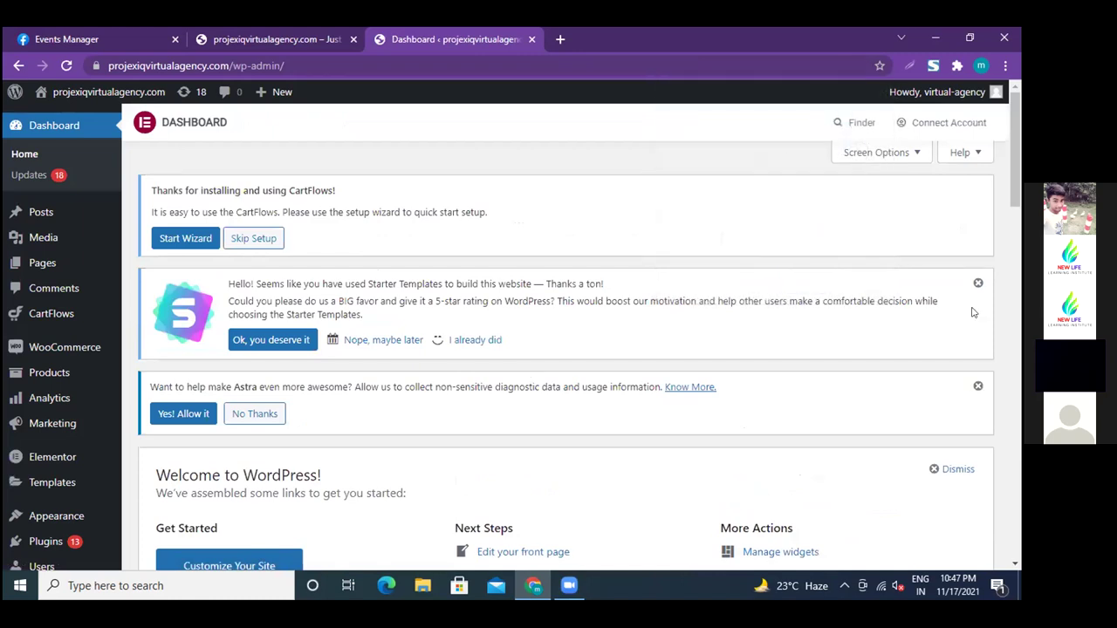
# Look over the WordPress dashboard and its admin menu for the plugin options.
pyautogui.scroll(-2, 640, 395)
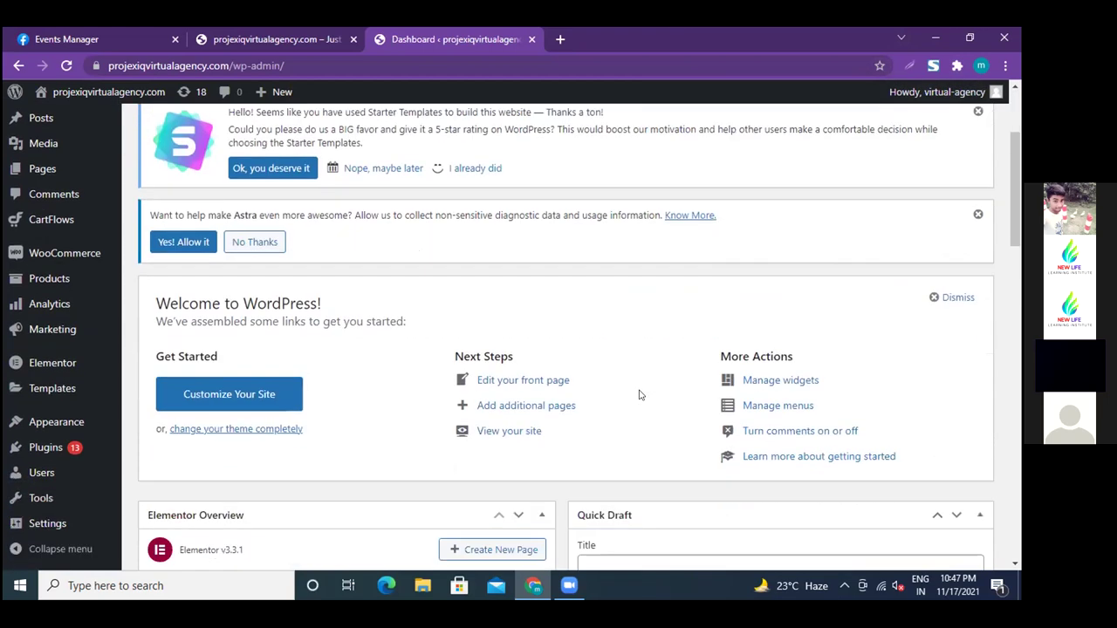
pyautogui.scroll(-1, 641, 390)
pyautogui.scroll(-1, 641, 392)
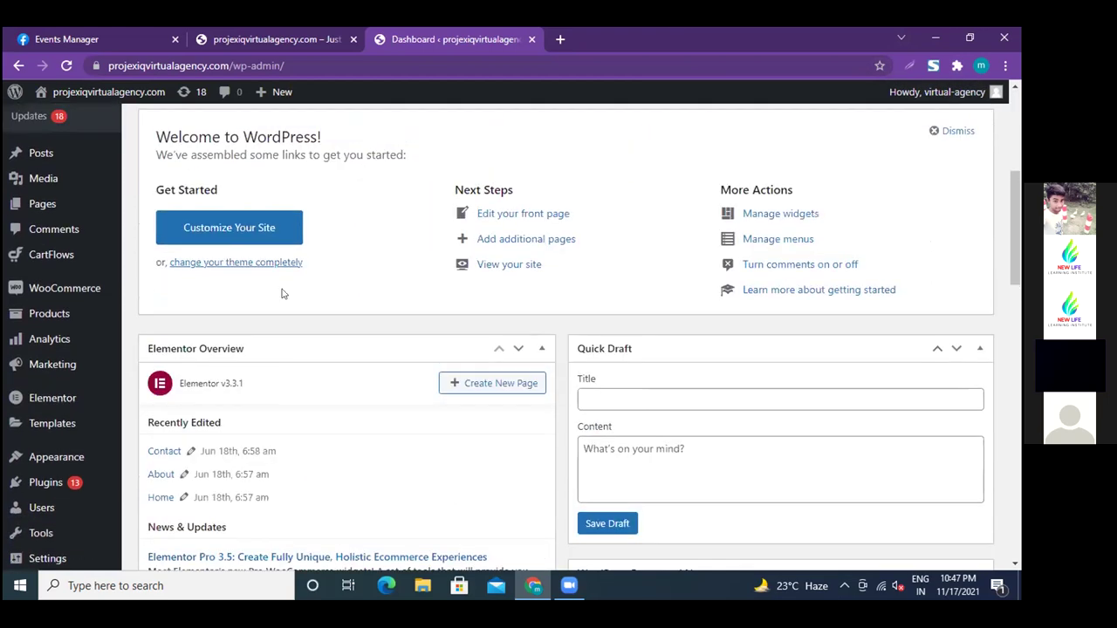
pyautogui.scroll(-1, 117, 280)
pyautogui.scroll(-2, 123, 332)
pyautogui.moveTo(123, 330)
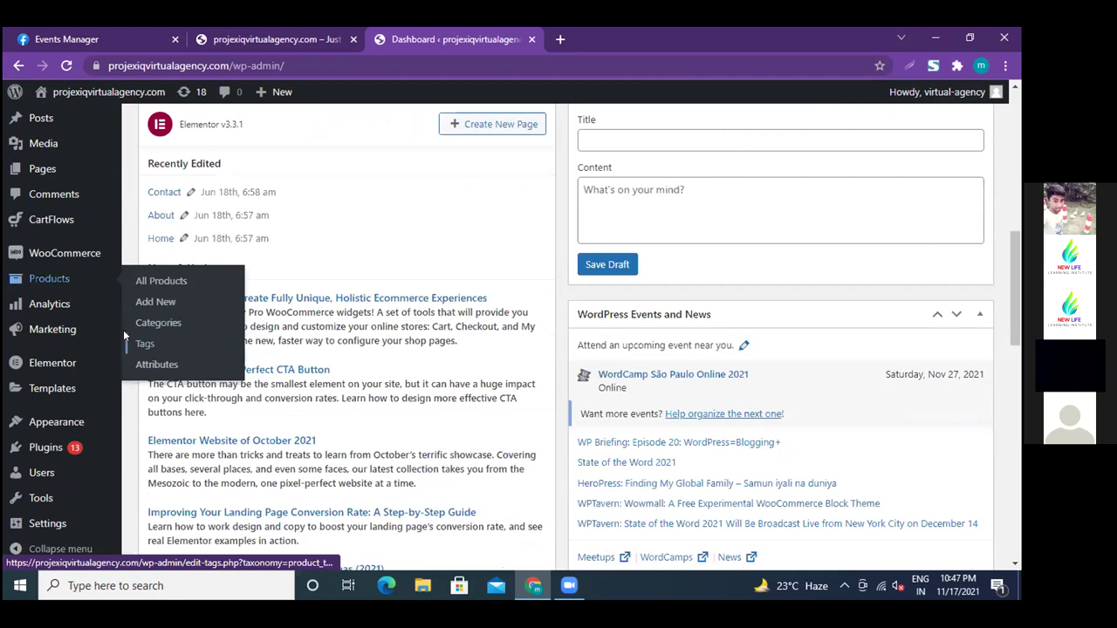
pyautogui.scroll(3, 123, 330)
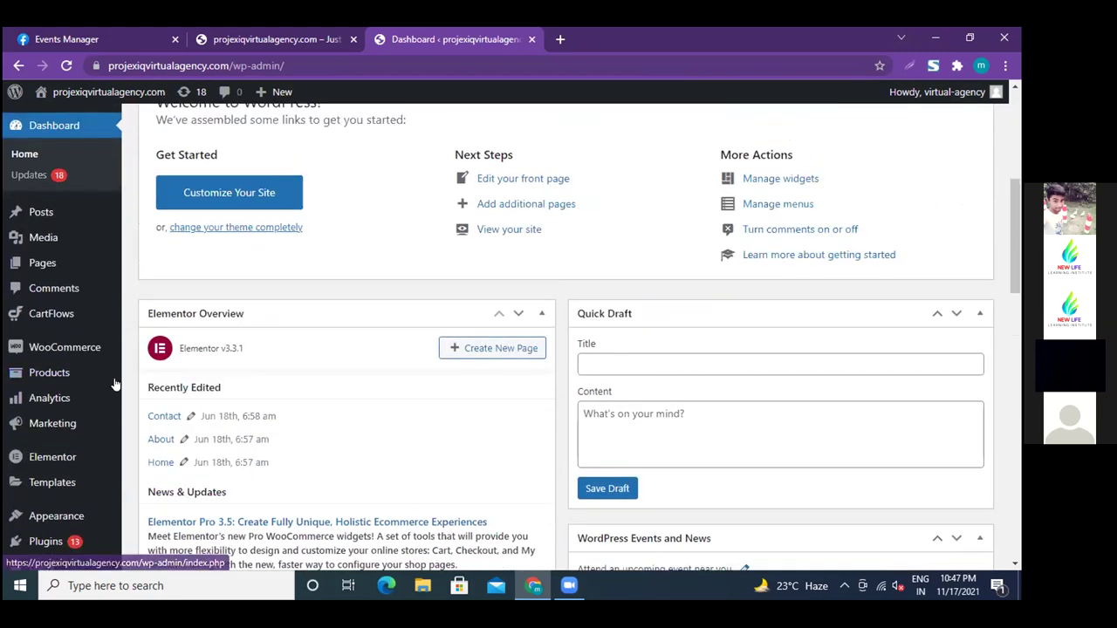
pyautogui.scroll(-2, 114, 384)
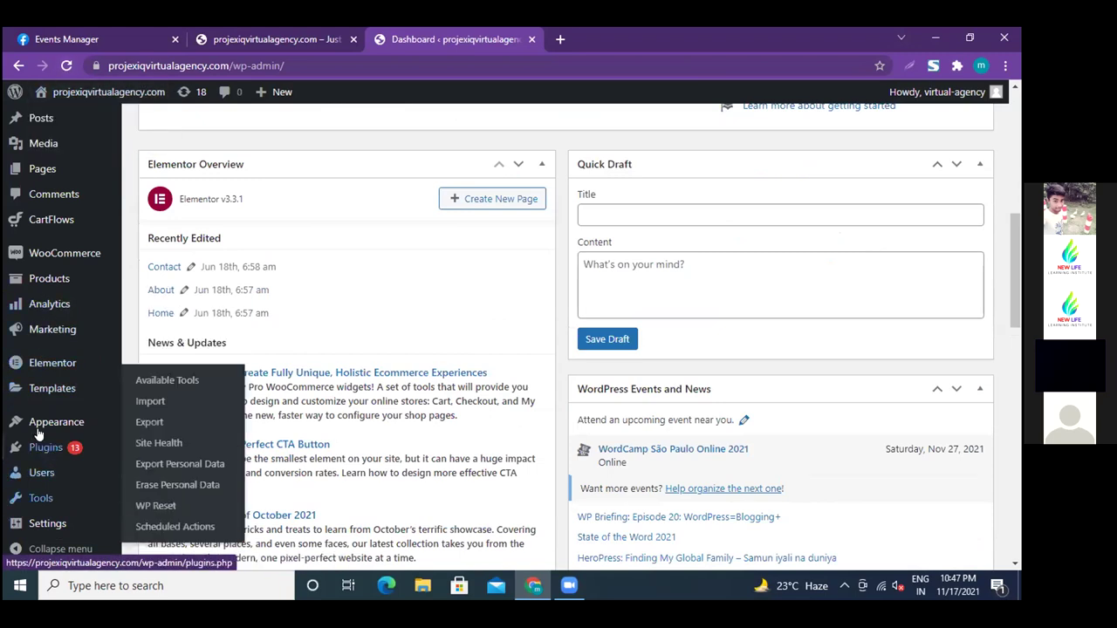
# Open the page for adding new plugins and search for Facebook pixel.
pyautogui.moveTo(36, 449)
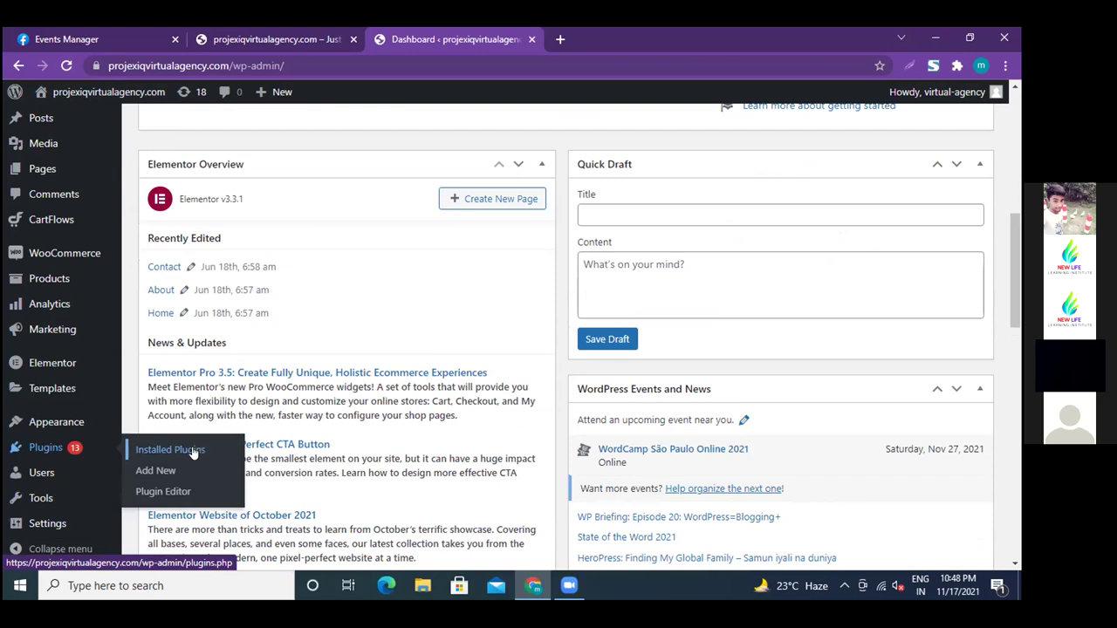
pyautogui.click(155, 472)
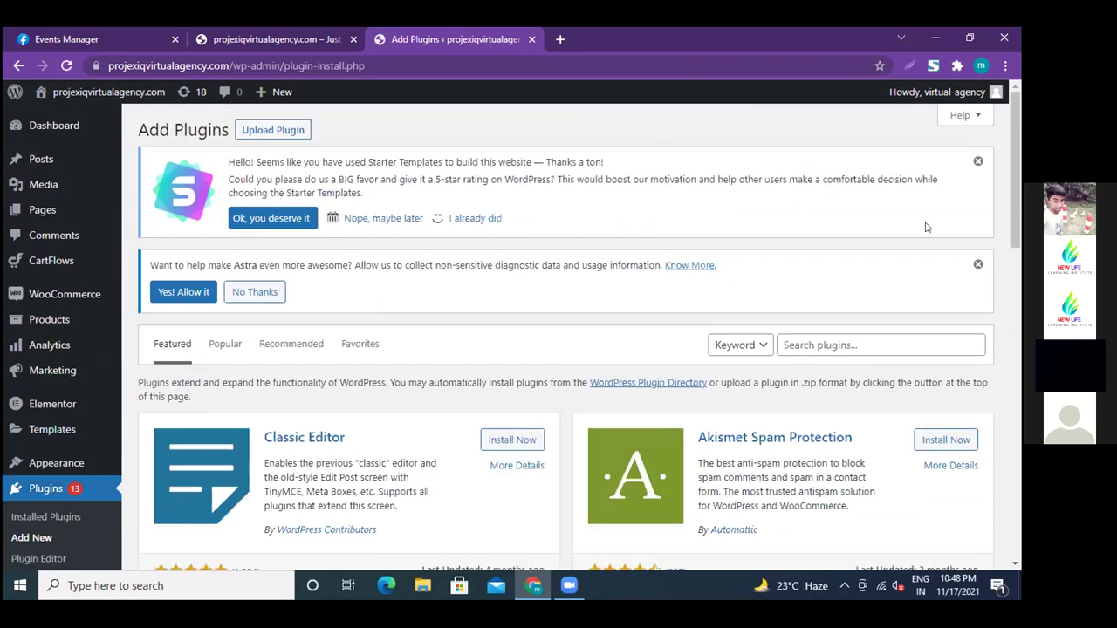
pyautogui.click(821, 341)
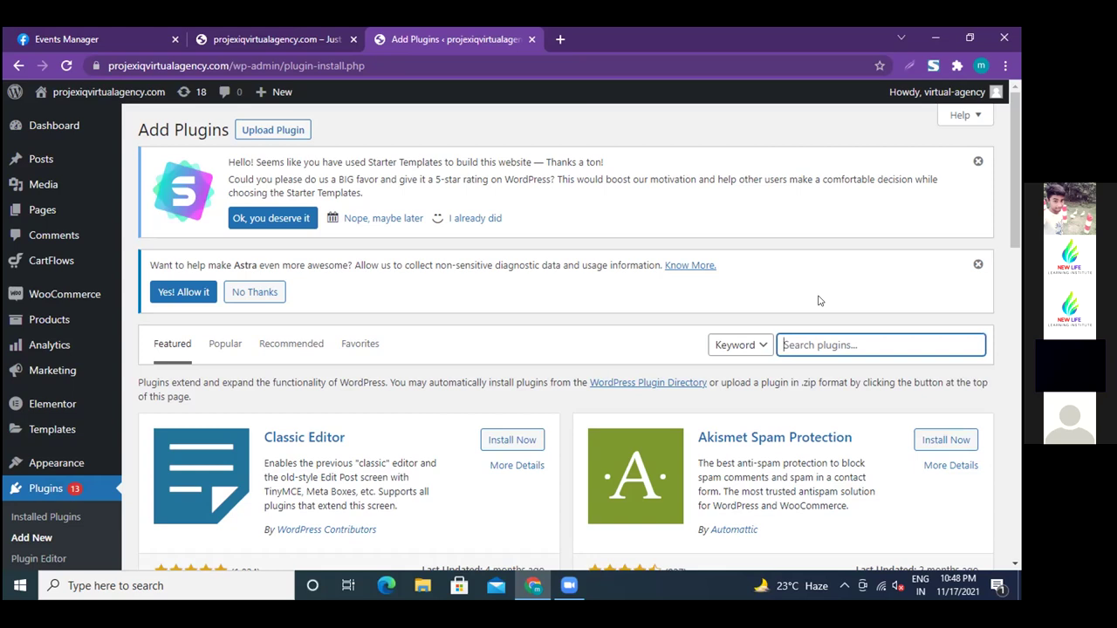
pyautogui.write('Facebo')
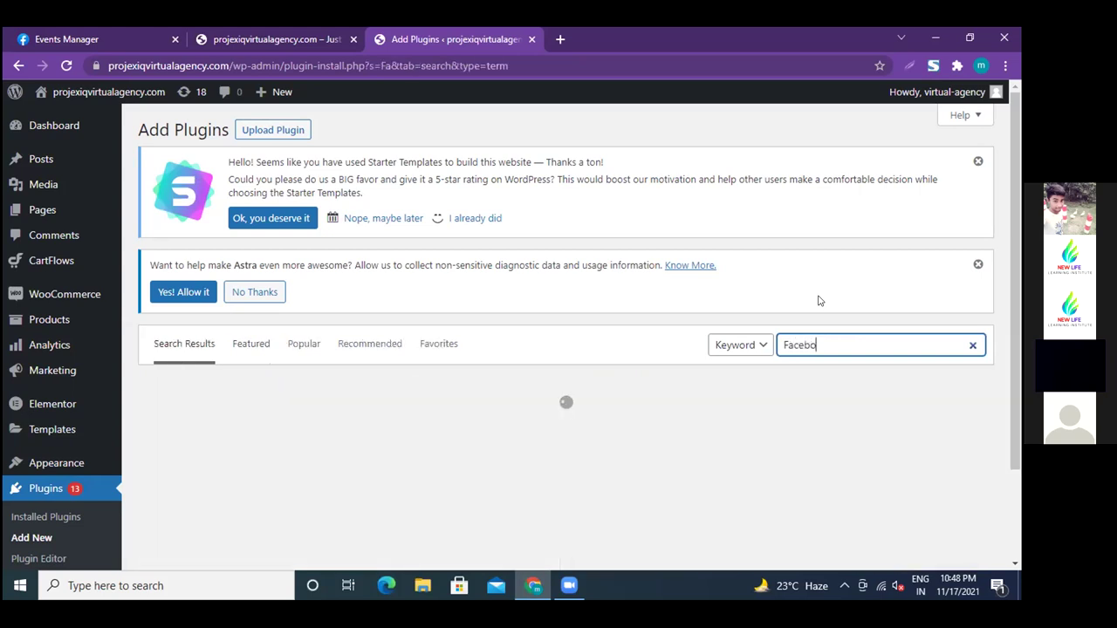
pyautogui.write('ok')
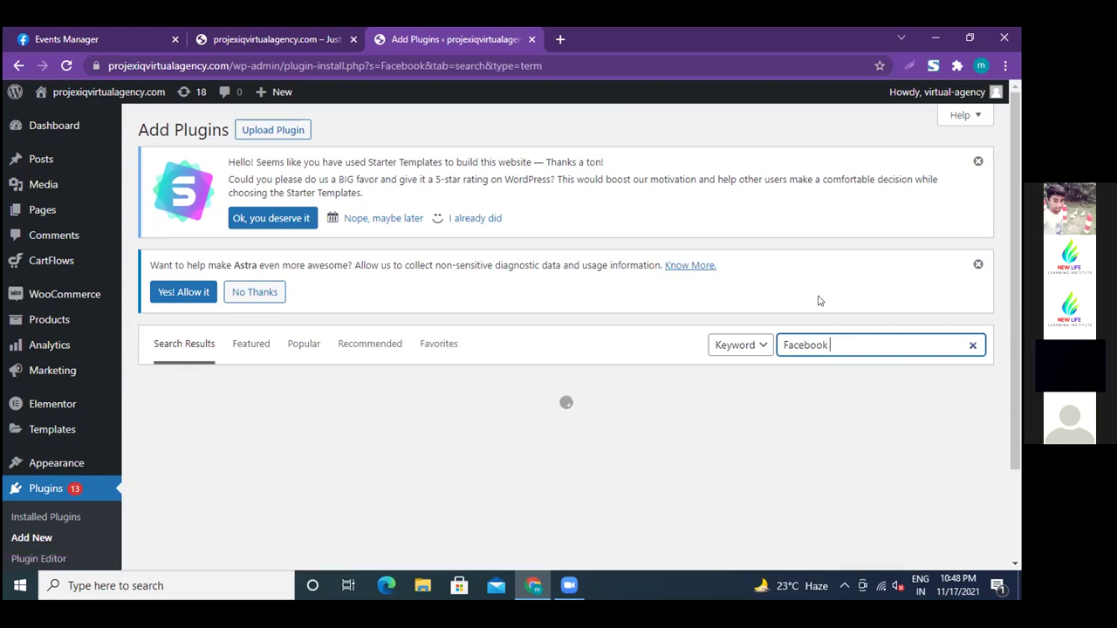
pyautogui.write('pl')
pyautogui.write('xel')
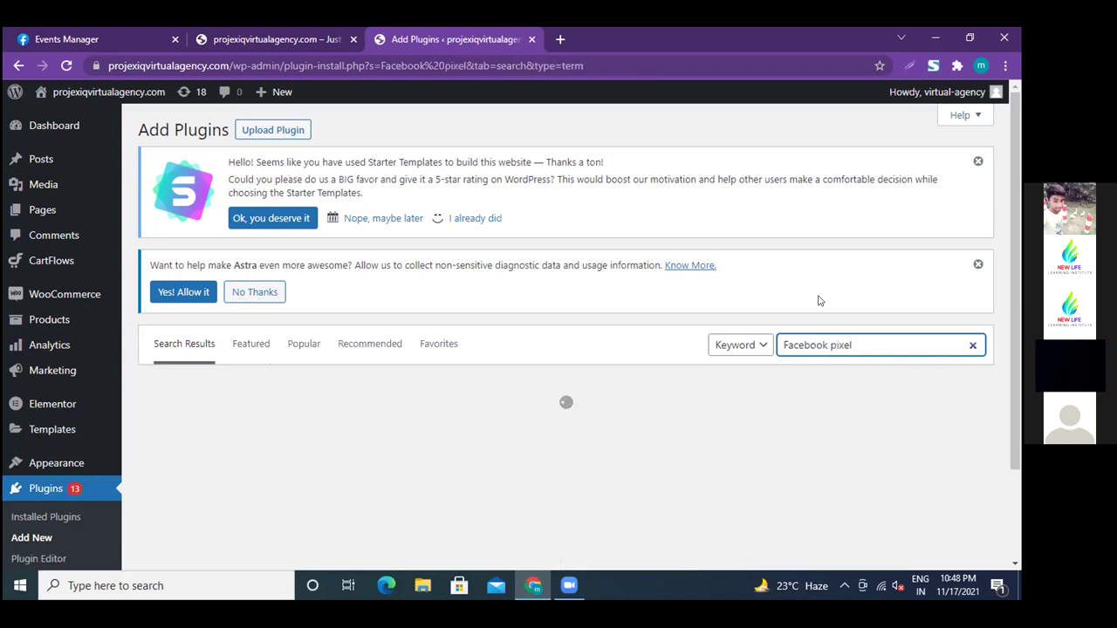
# Try narrowing the plugin search to Facebook pixel caffain and Facebook pixel caffin, and restore the search to Facebook pixel.
pyautogui.write(' caff')
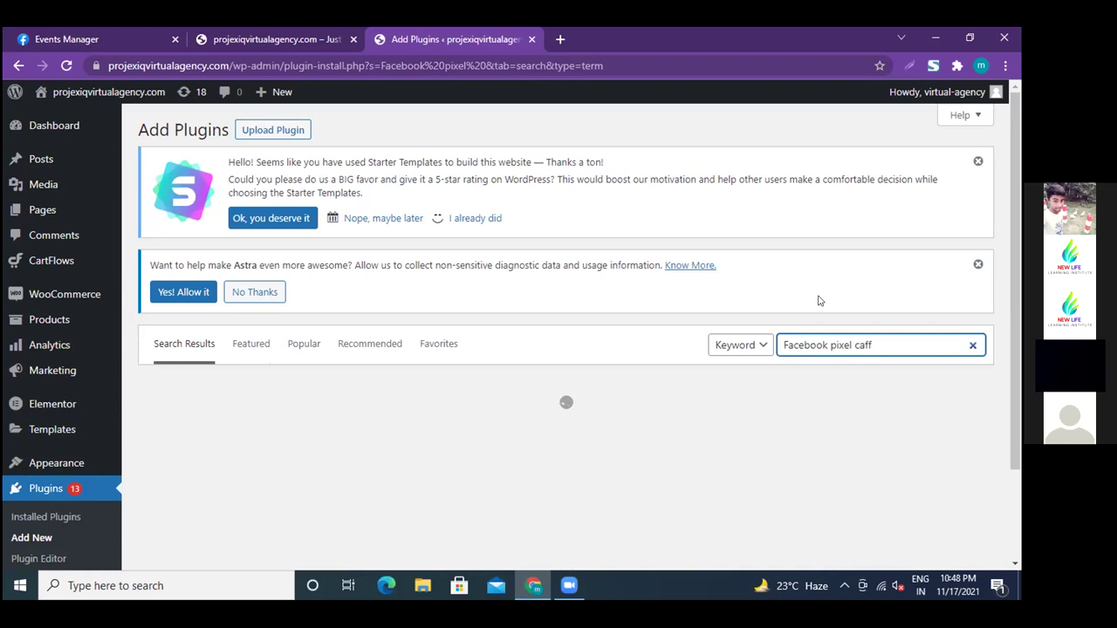
pyautogui.write('ain')
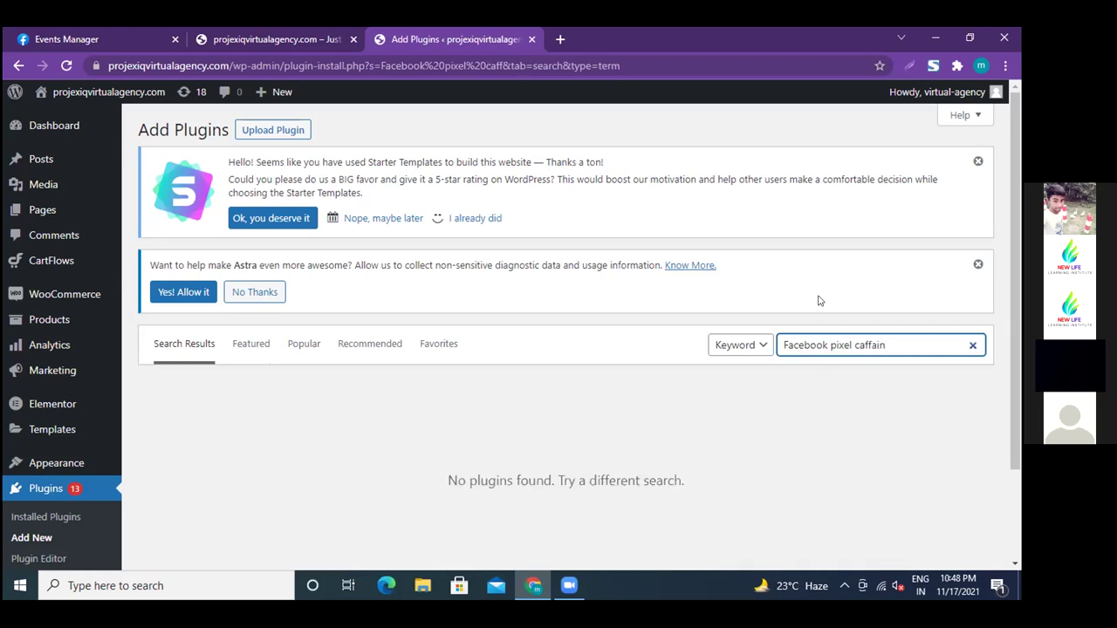
pyautogui.press('BackSpace')
pyautogui.press('BackSpace')
pyautogui.press('BackSpace')
pyautogui.press('BackSpace')
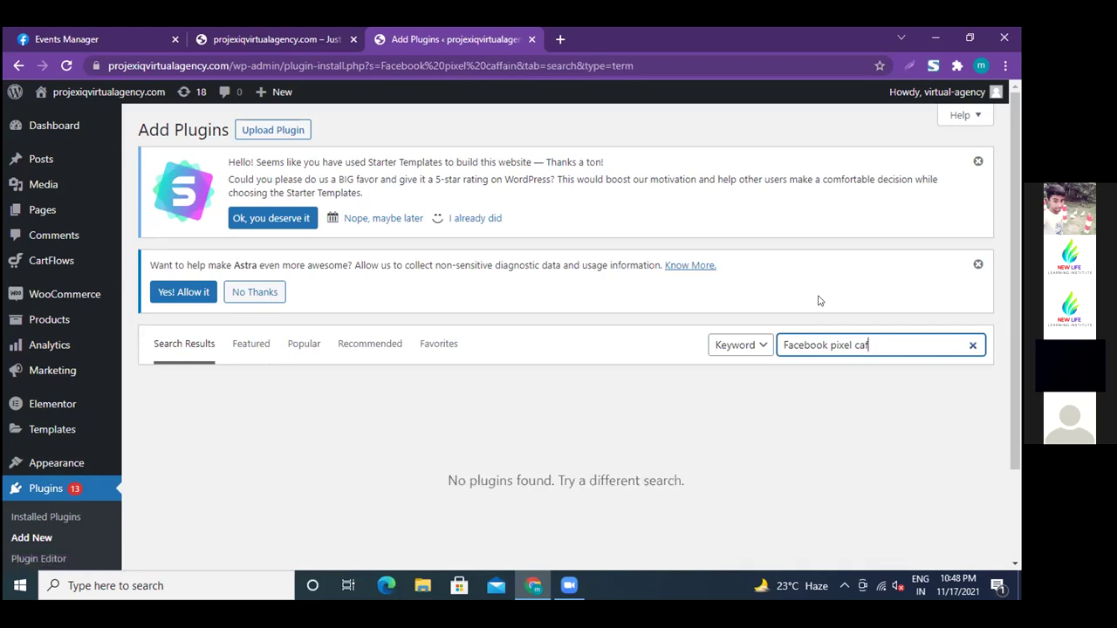
pyautogui.write('fin')
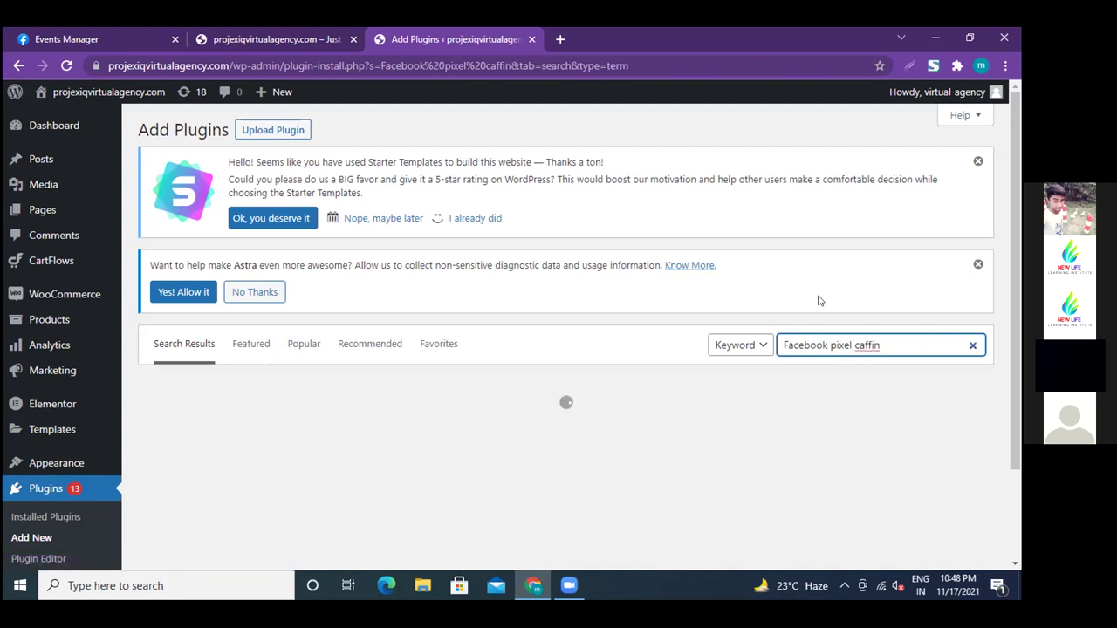
pyautogui.press('BackSpace')
pyautogui.press('BackSpace')
pyautogui.press('BackSpace')
pyautogui.press('BackSpace')
pyautogui.press('BackSpace')
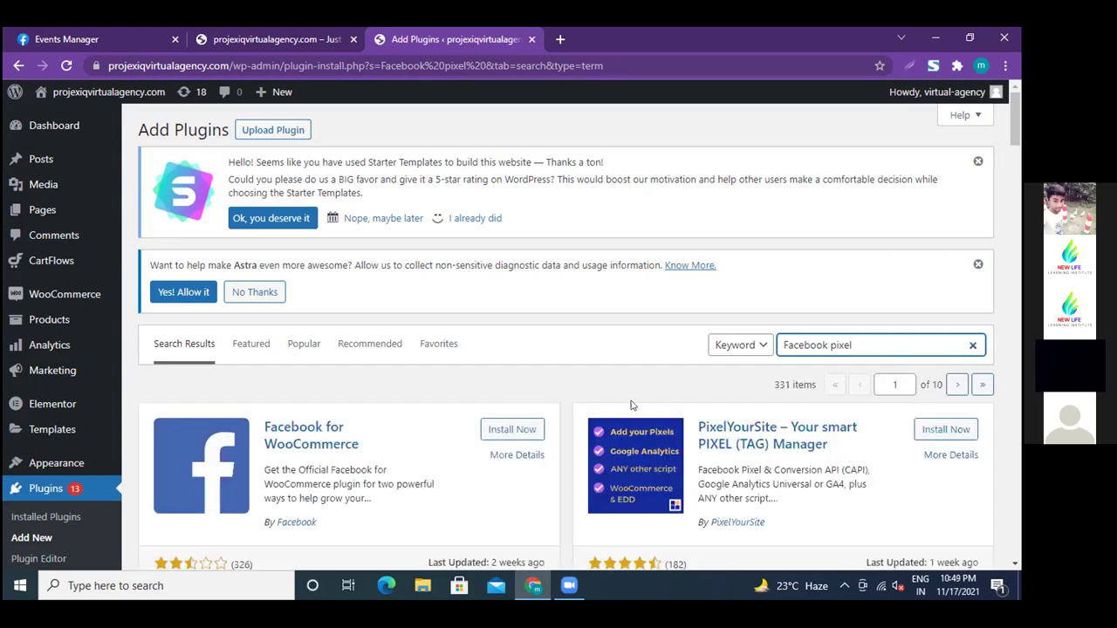
# Find Pixel Caffeine by AdEspresso in the Facebook pixel search results and activate the plugin.
pyautogui.scroll(-1, 633, 404)
pyautogui.scroll(-1, 634, 404)
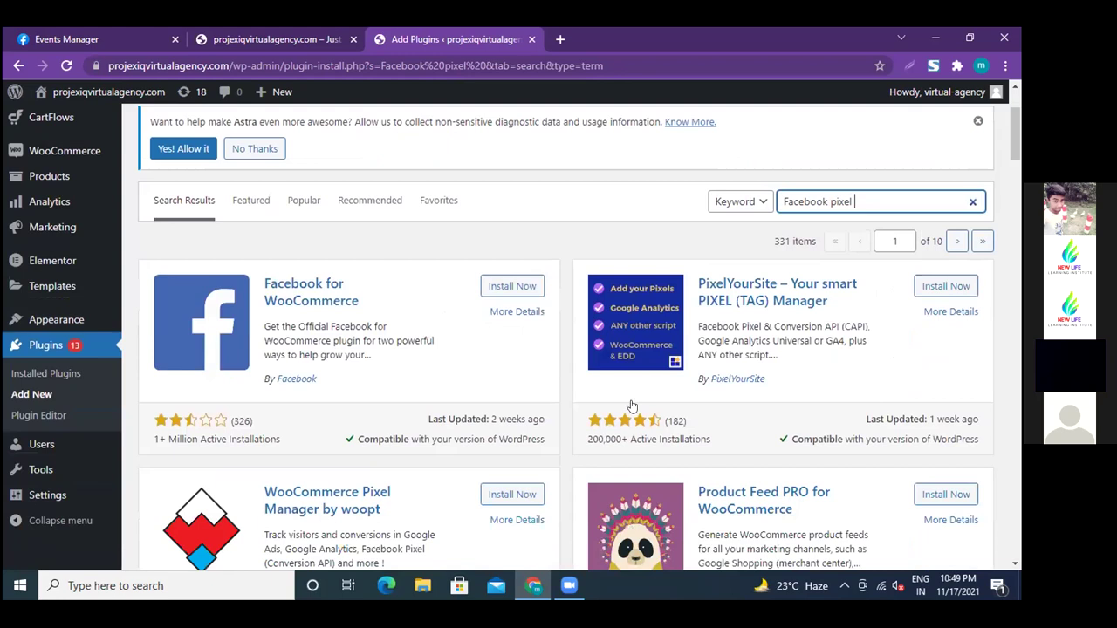
pyautogui.scroll(-1, 633, 406)
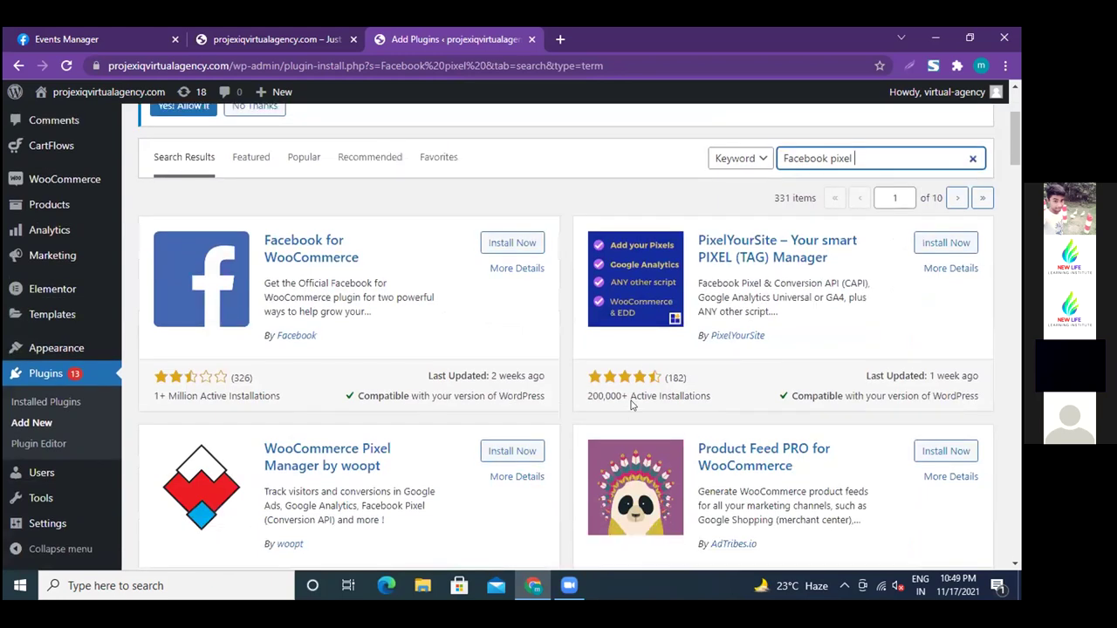
pyautogui.scroll(-4, 632, 404)
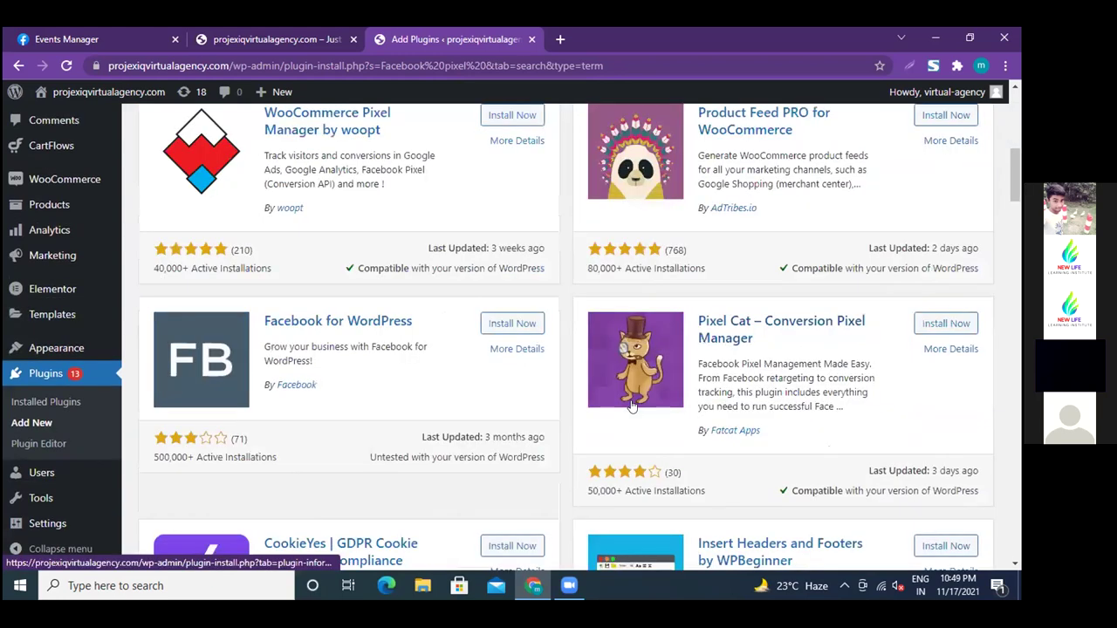
pyautogui.scroll(-3, 632, 406)
pyautogui.scroll(-5, 632, 406)
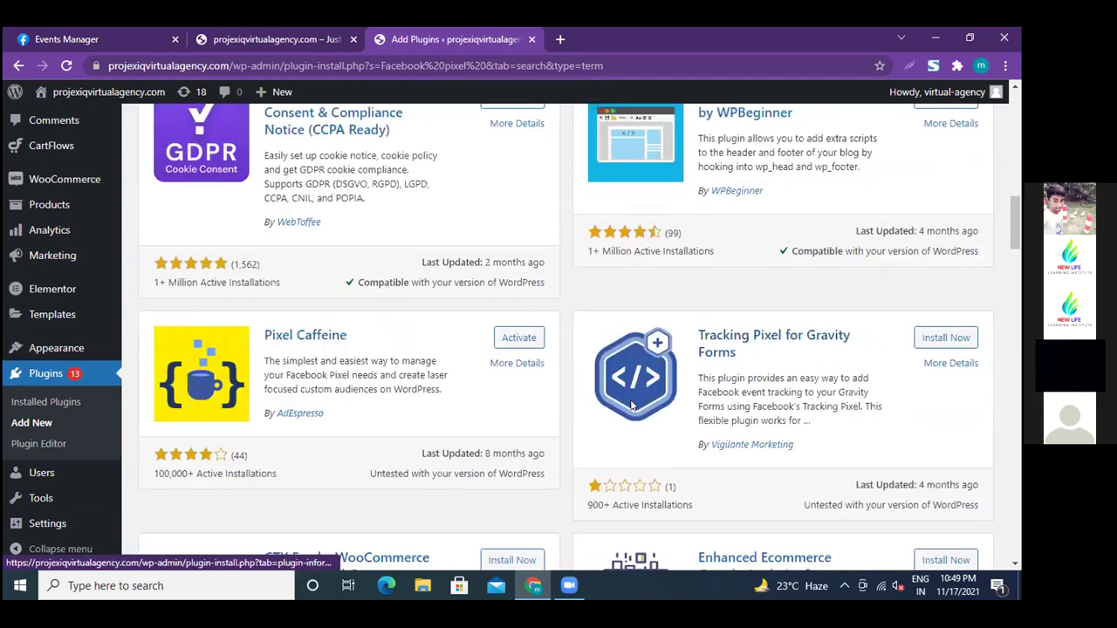
pyautogui.scroll(-4, 631, 406)
pyautogui.scroll(-4, 594, 423)
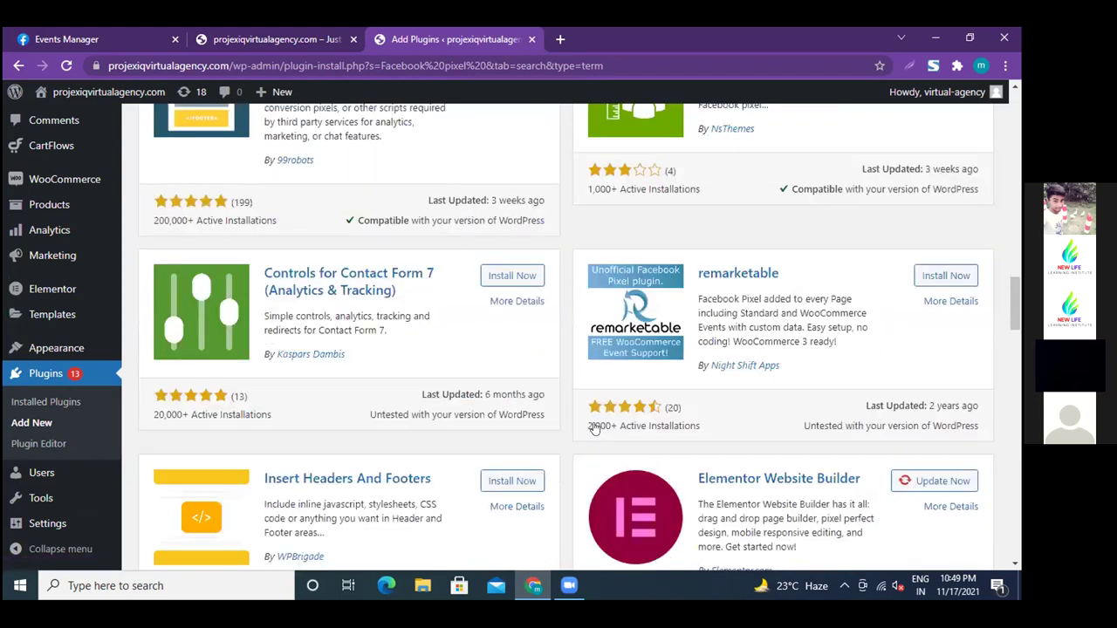
pyautogui.scroll(3, 593, 428)
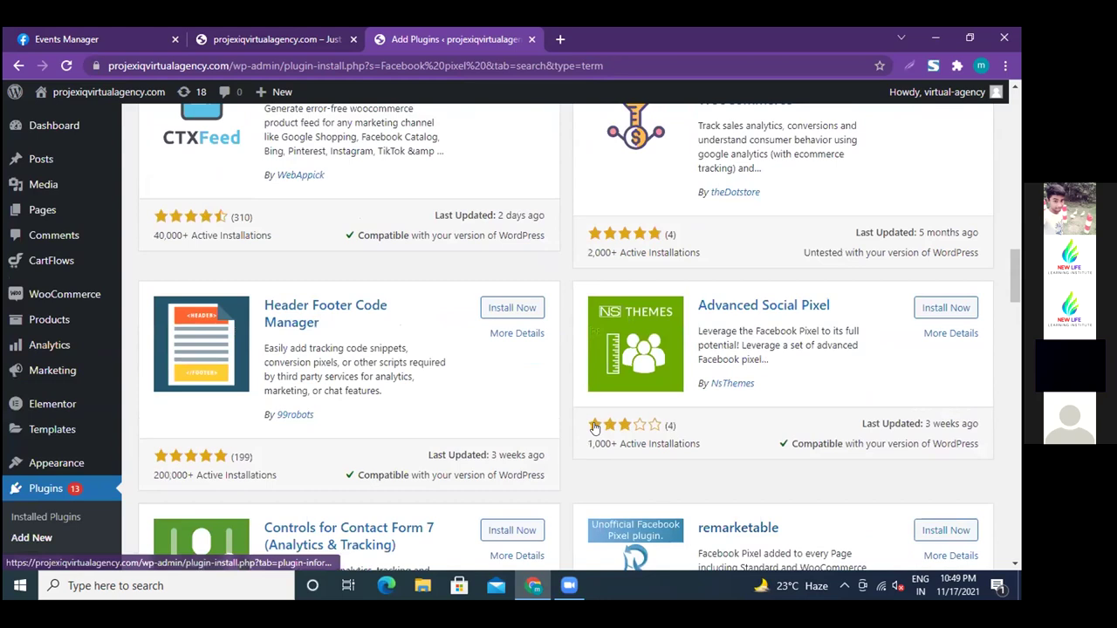
pyautogui.scroll(1, 593, 428)
pyautogui.scroll(2, 594, 428)
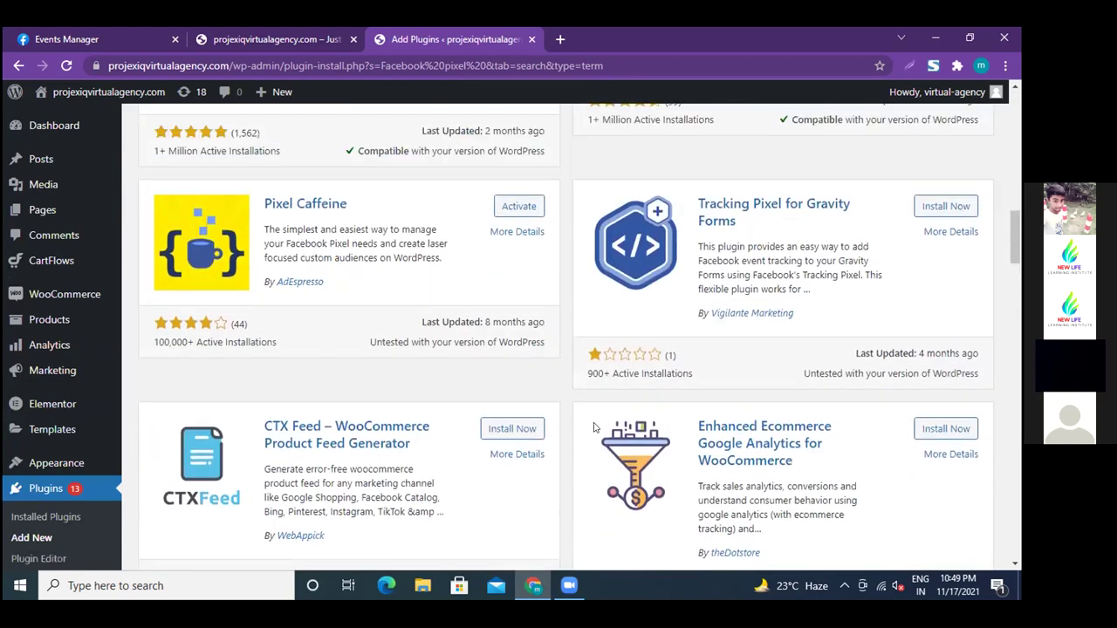
pyautogui.scroll(2, 367, 384)
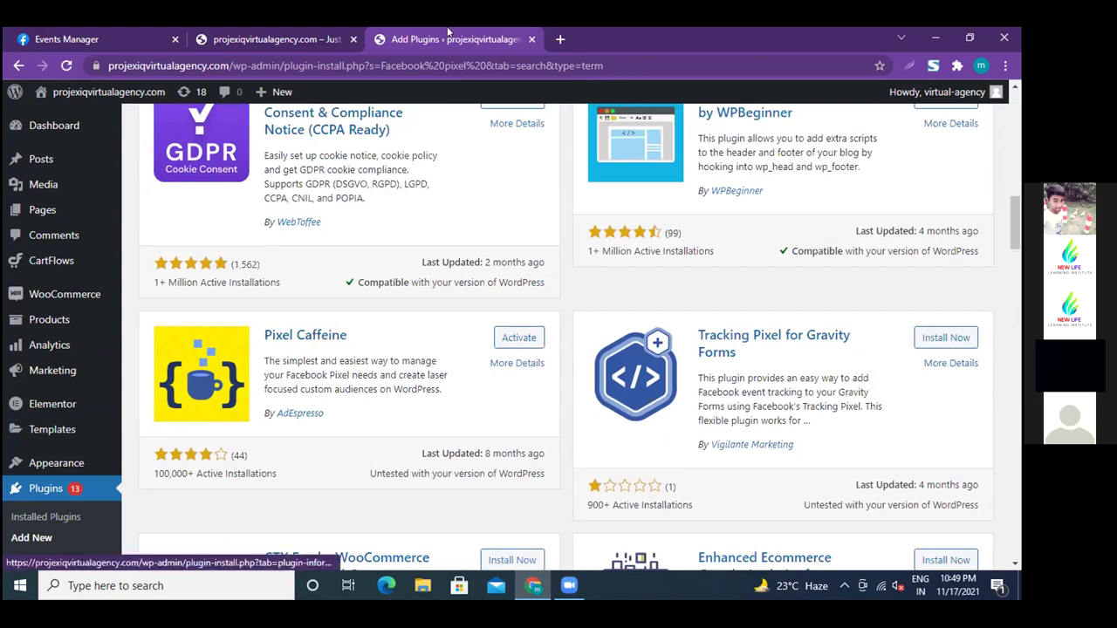
pyautogui.click(515, 339)
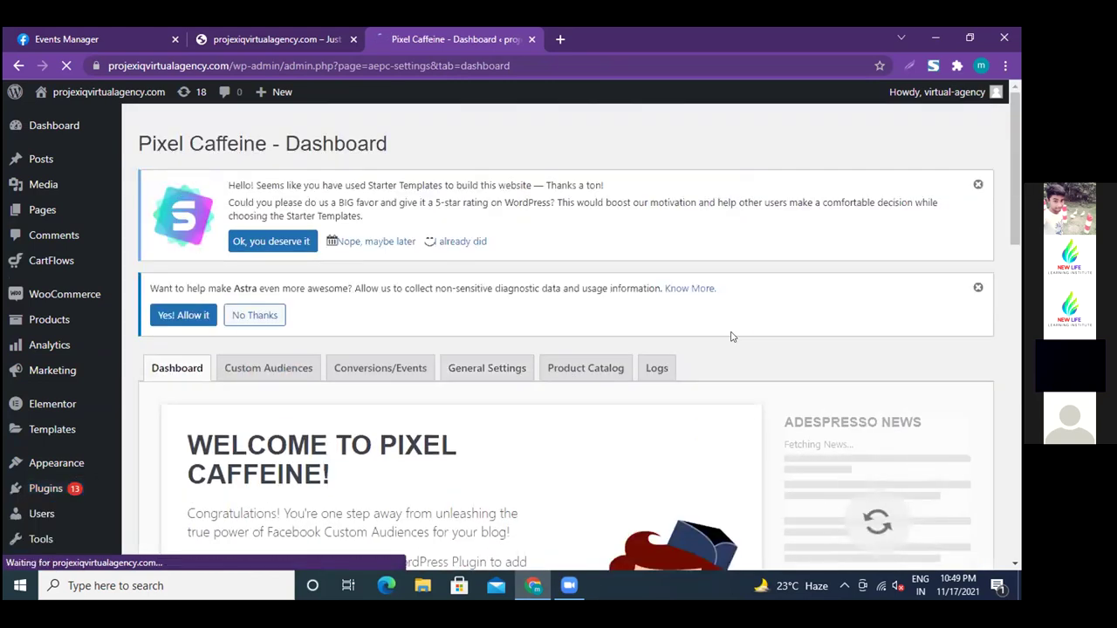
# Look over the Pixel Caffeine welcome page and open the list of installed plugins.
pyautogui.scroll(-2, 731, 337)
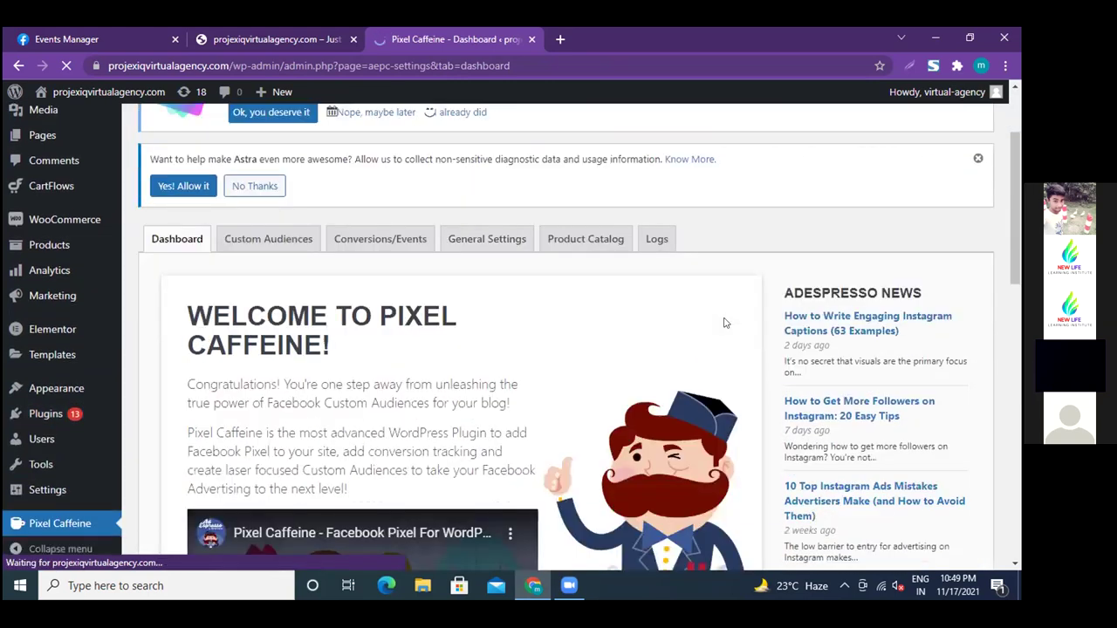
pyautogui.scroll(-2, 724, 323)
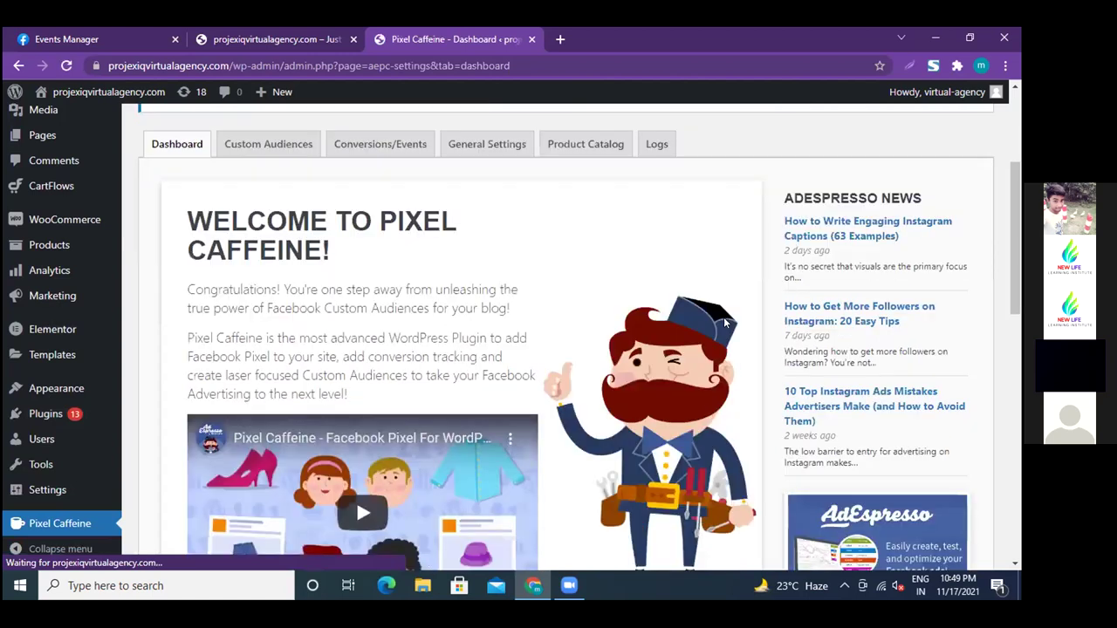
pyautogui.scroll(-5, 723, 322)
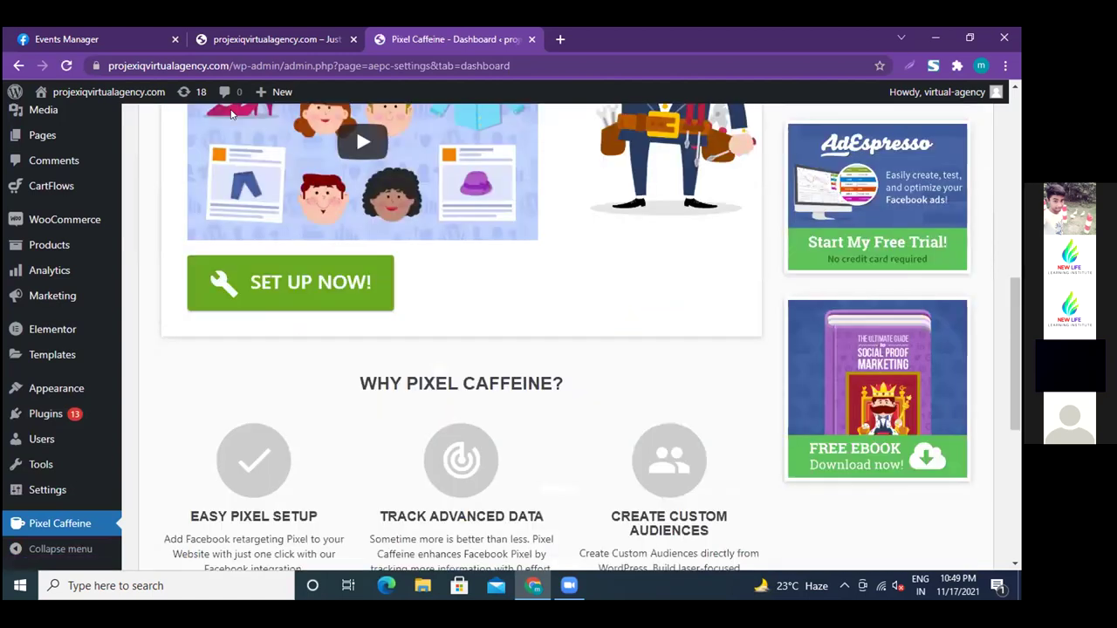
pyautogui.scroll(-4, 231, 113)
pyautogui.moveTo(44, 415)
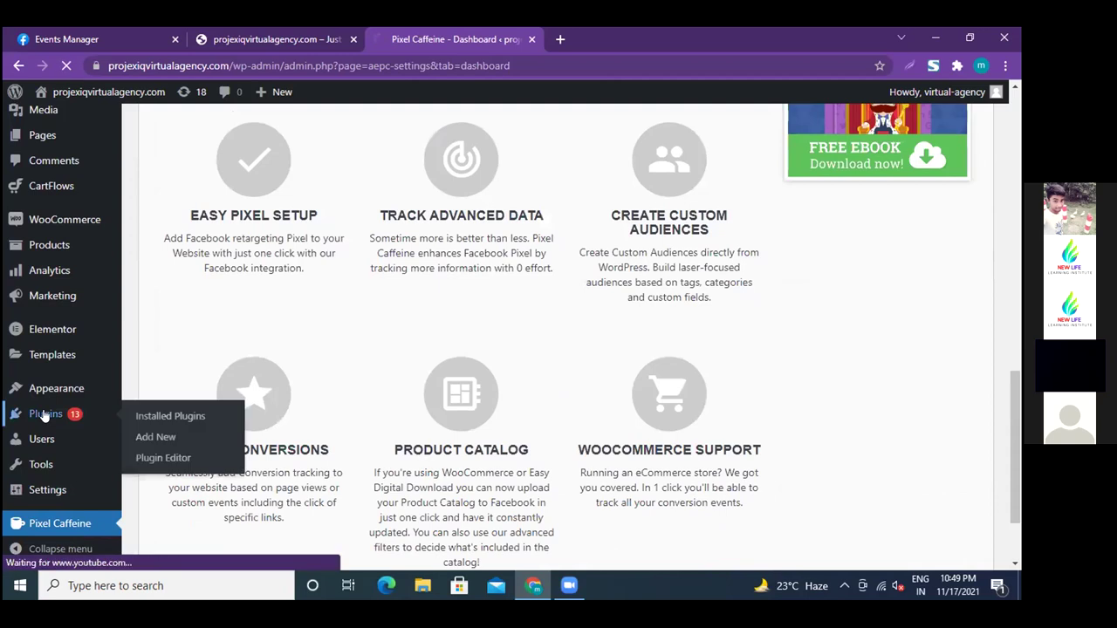
pyautogui.click(151, 416)
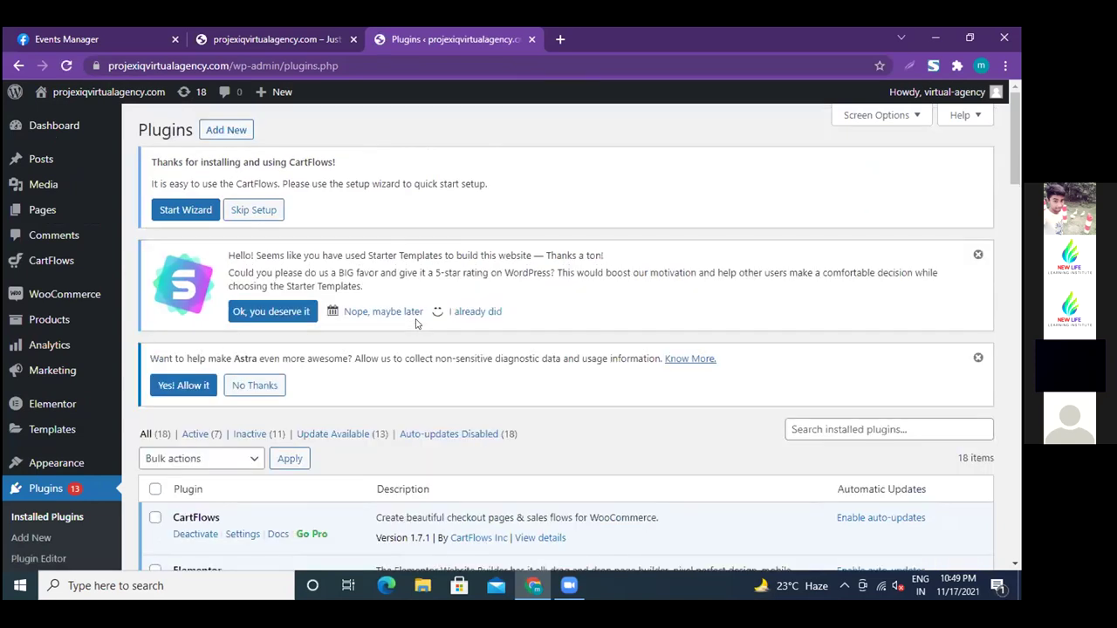
# Look through the installed plugins and deactivate Pixel Caffeine.
pyautogui.scroll(-3, 416, 323)
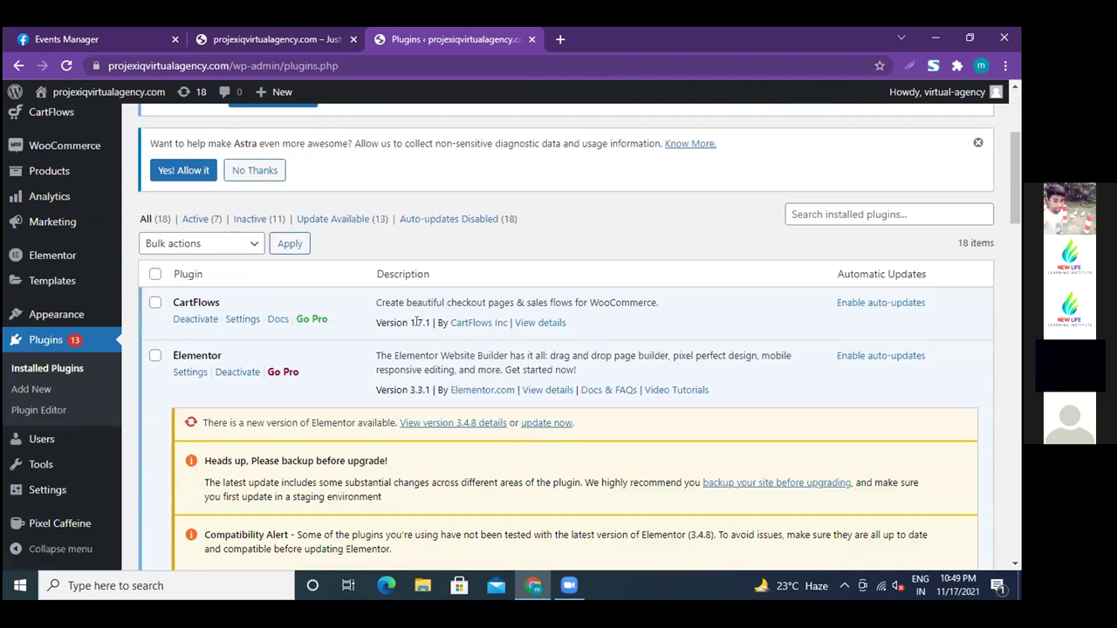
pyautogui.scroll(-4, 417, 322)
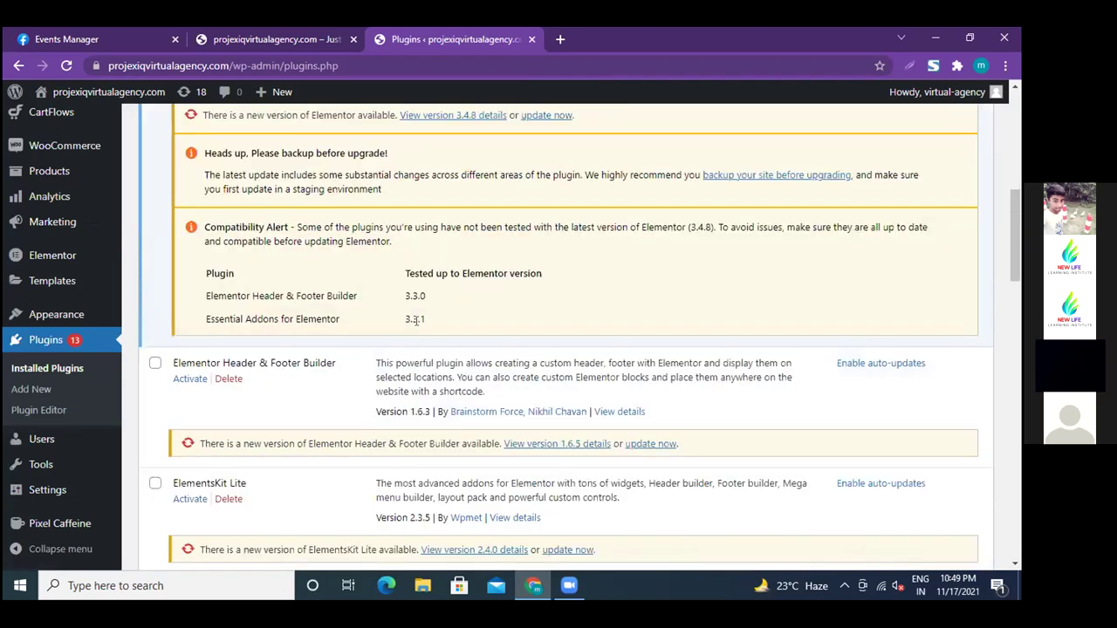
pyautogui.scroll(-4, 417, 319)
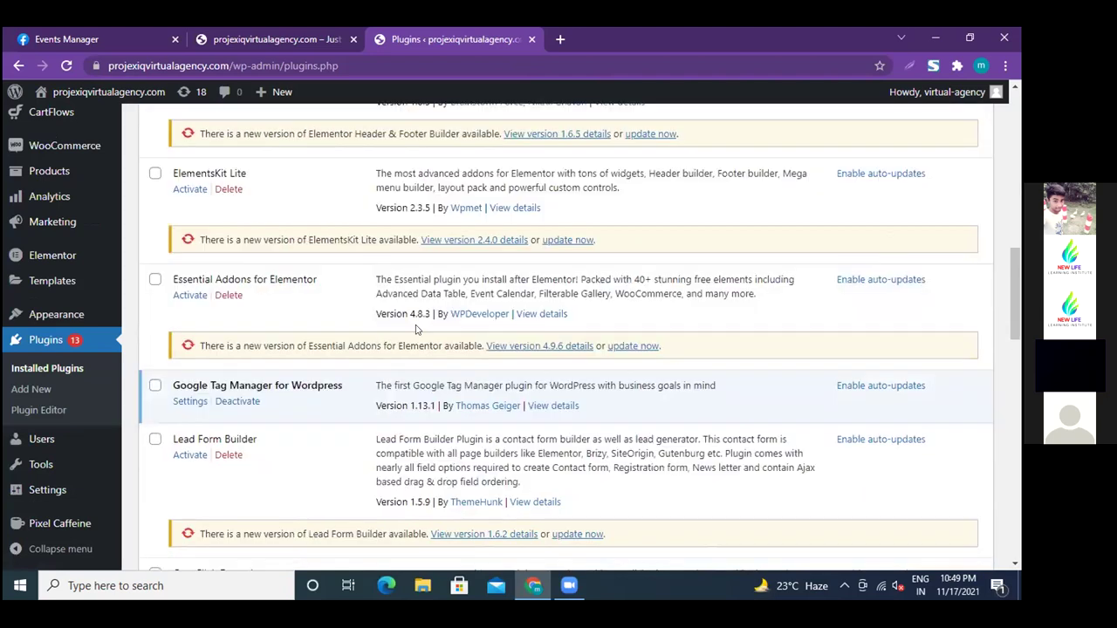
pyautogui.scroll(-4, 416, 329)
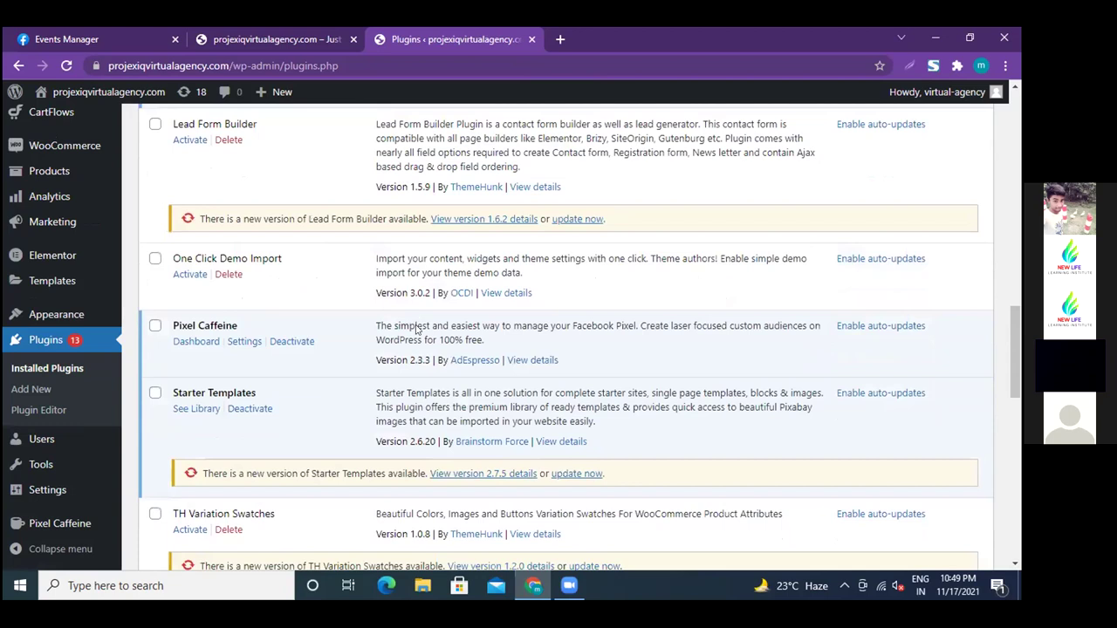
pyautogui.scroll(-5, 417, 328)
pyautogui.scroll(-3, 188, 327)
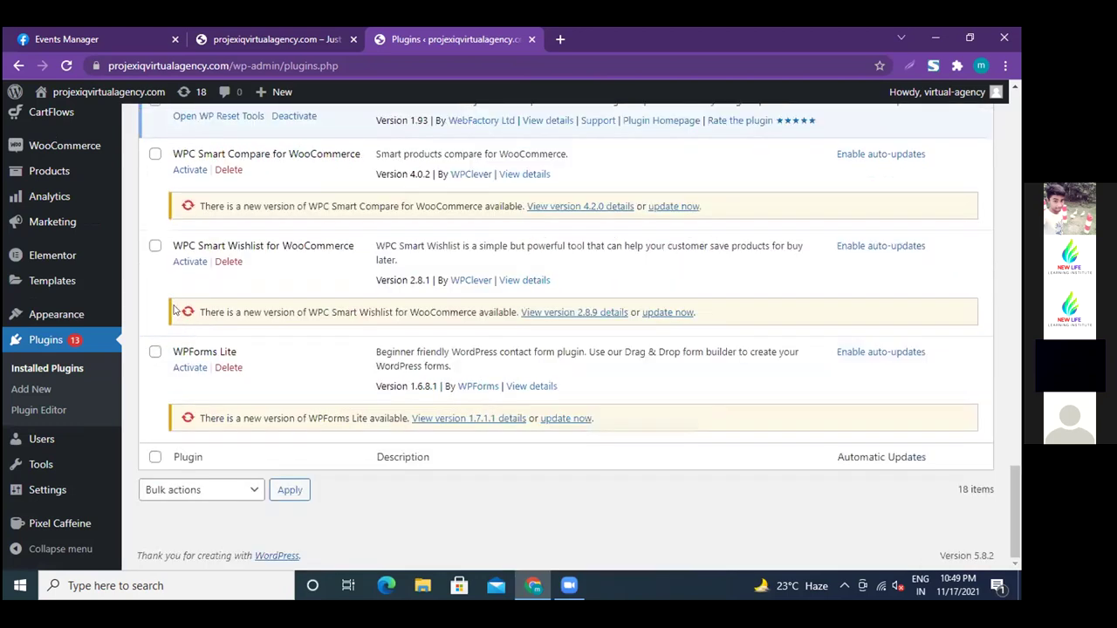
pyautogui.scroll(1, 250, 358)
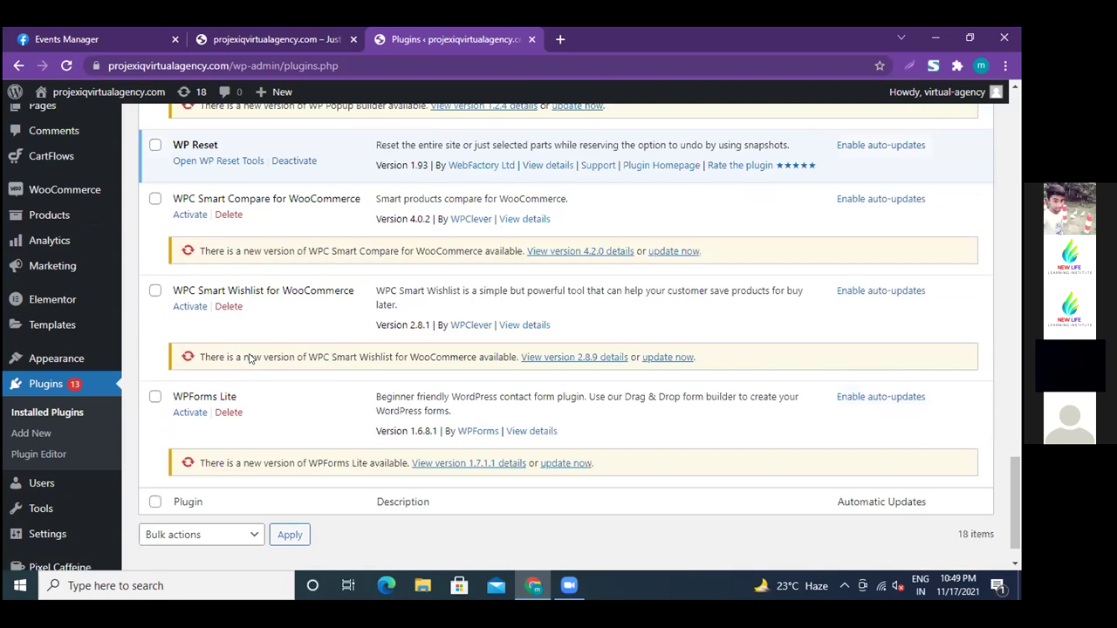
pyautogui.scroll(4, 250, 358)
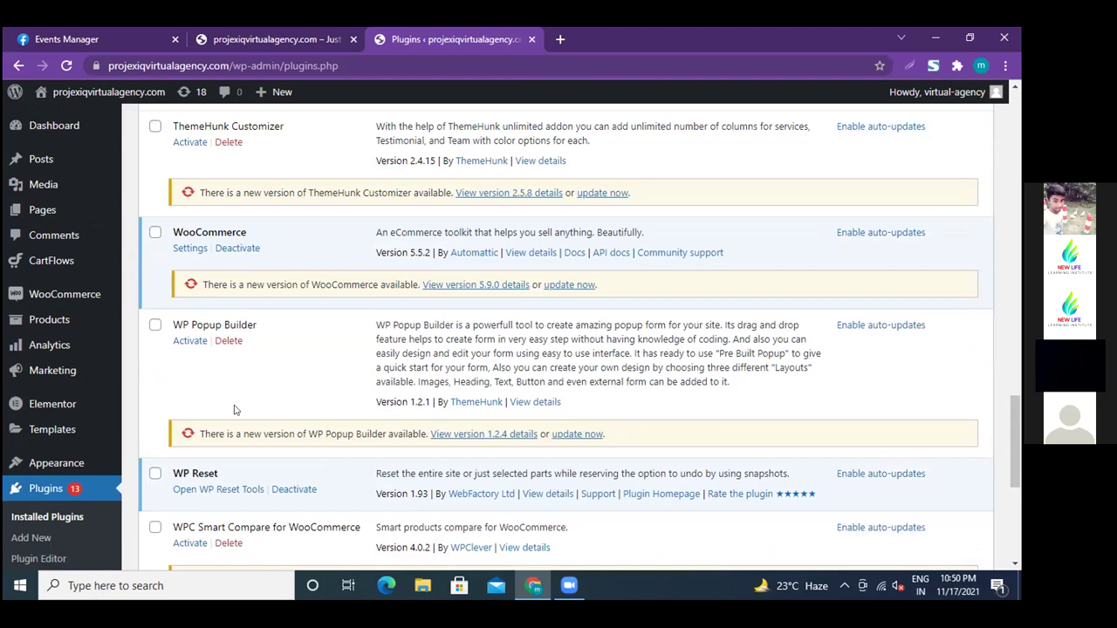
pyautogui.scroll(5, 318, 212)
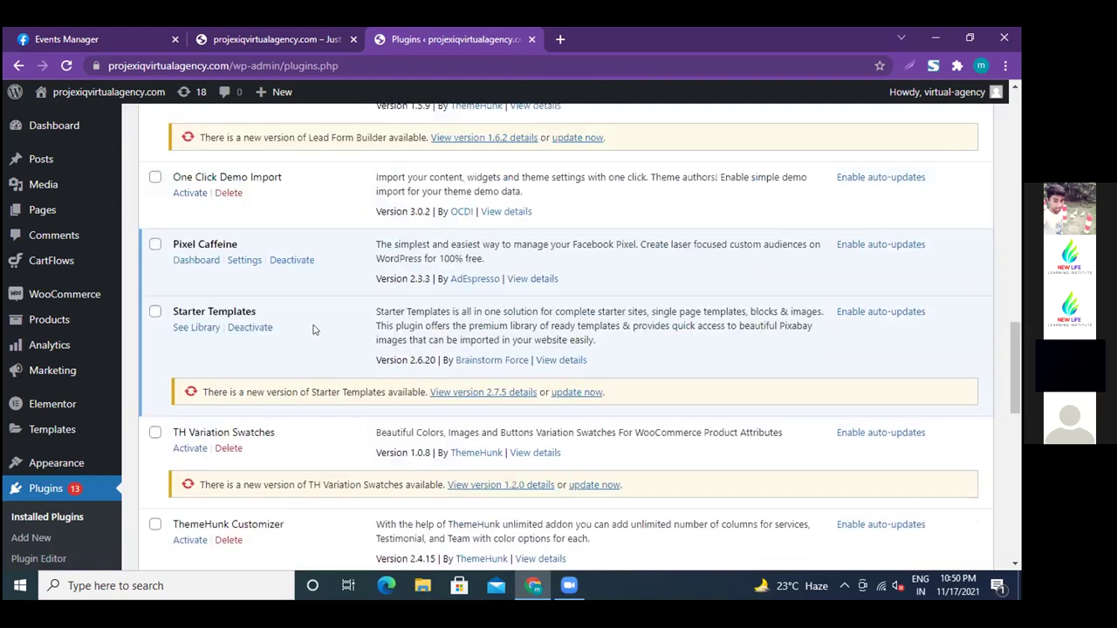
pyautogui.scroll(1, 234, 247)
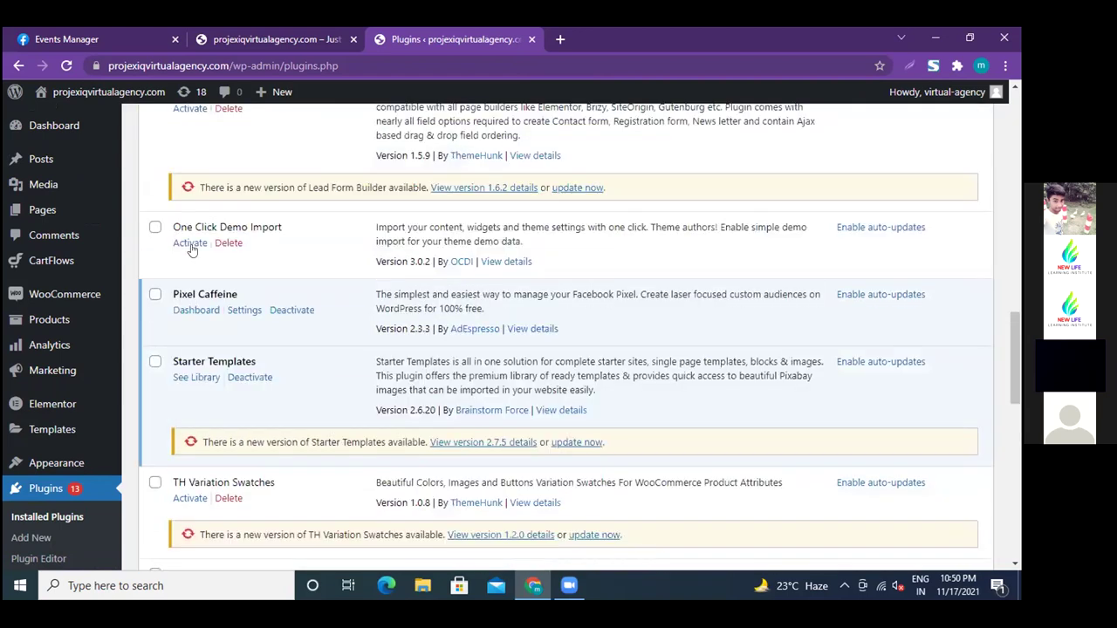
pyautogui.click(293, 310)
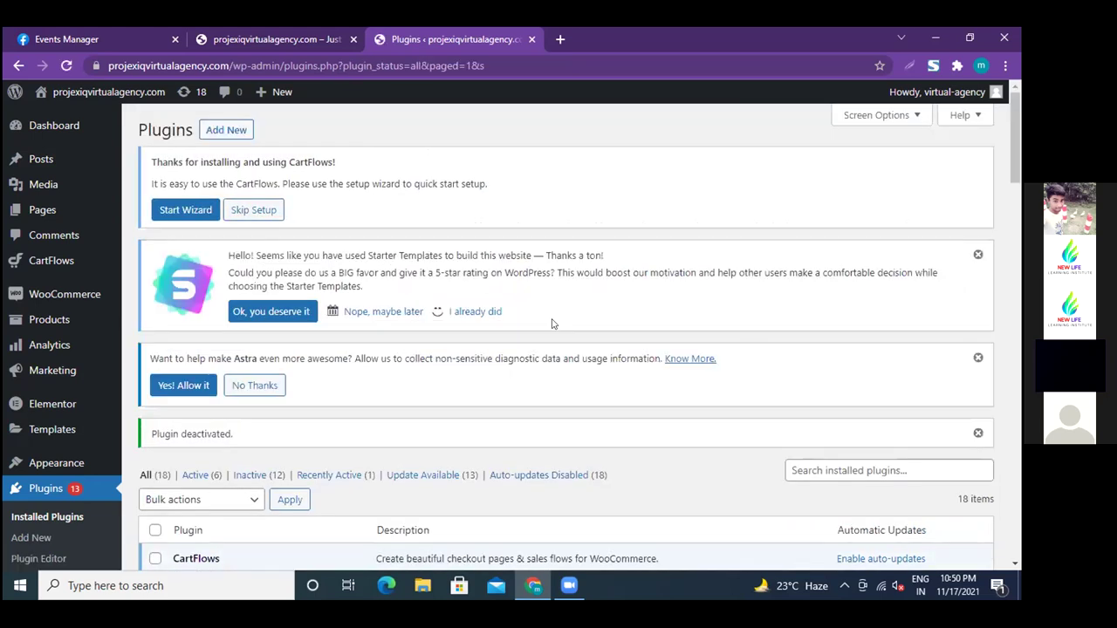
# Look through the installed plugins list for the Pixel Caffeine entry and its neighbouring plugins.
pyautogui.scroll(-2, 551, 324)
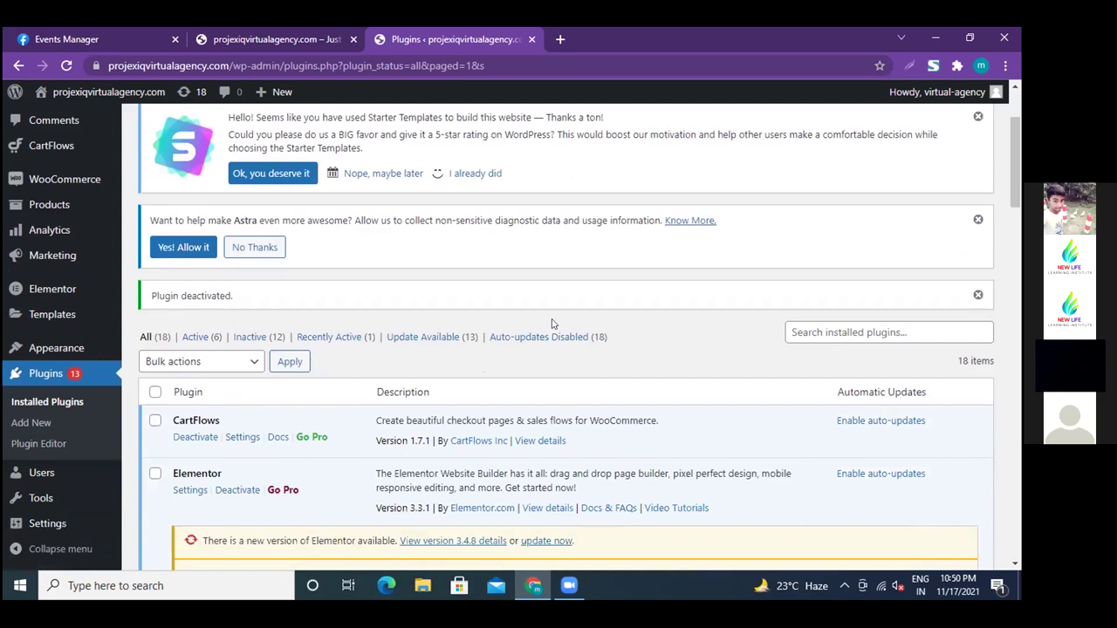
pyautogui.scroll(-2, 550, 319)
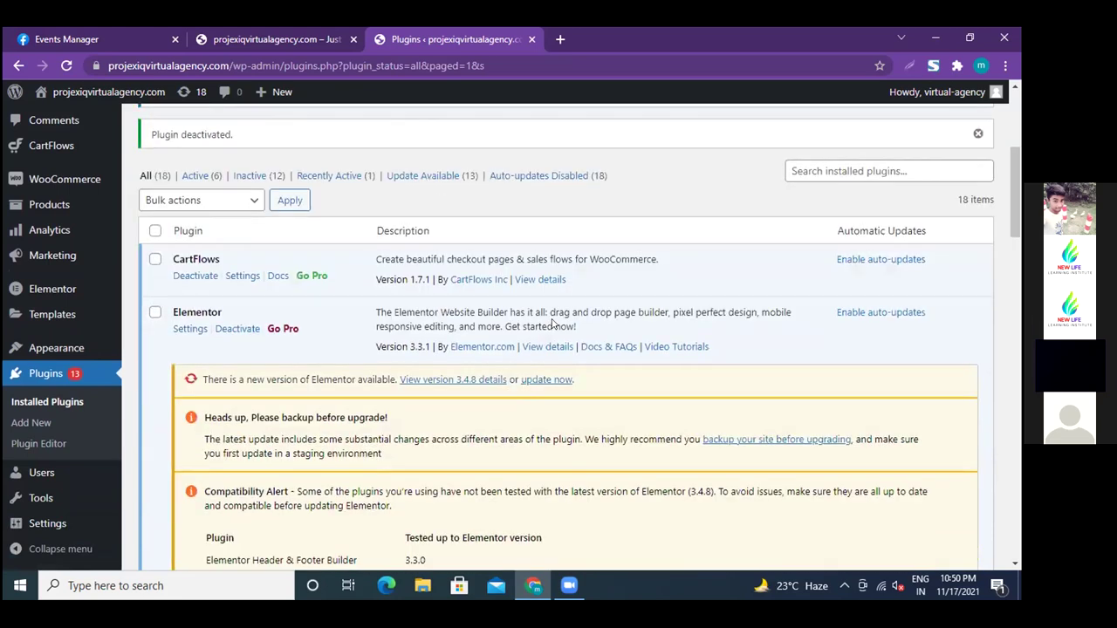
pyautogui.scroll(-2, 552, 324)
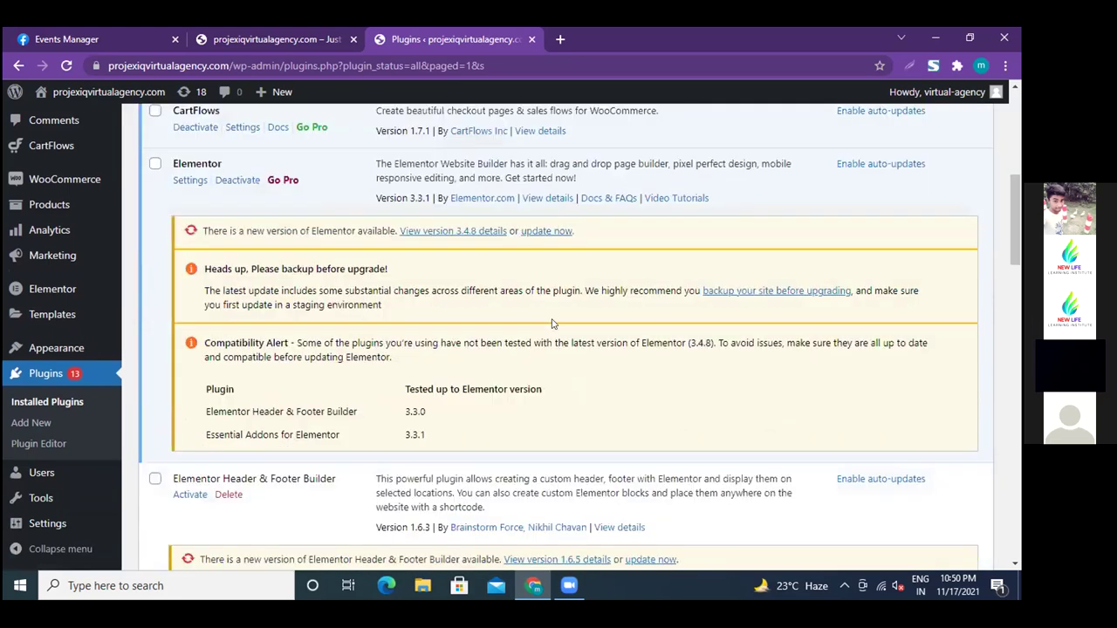
pyautogui.scroll(-8, 552, 324)
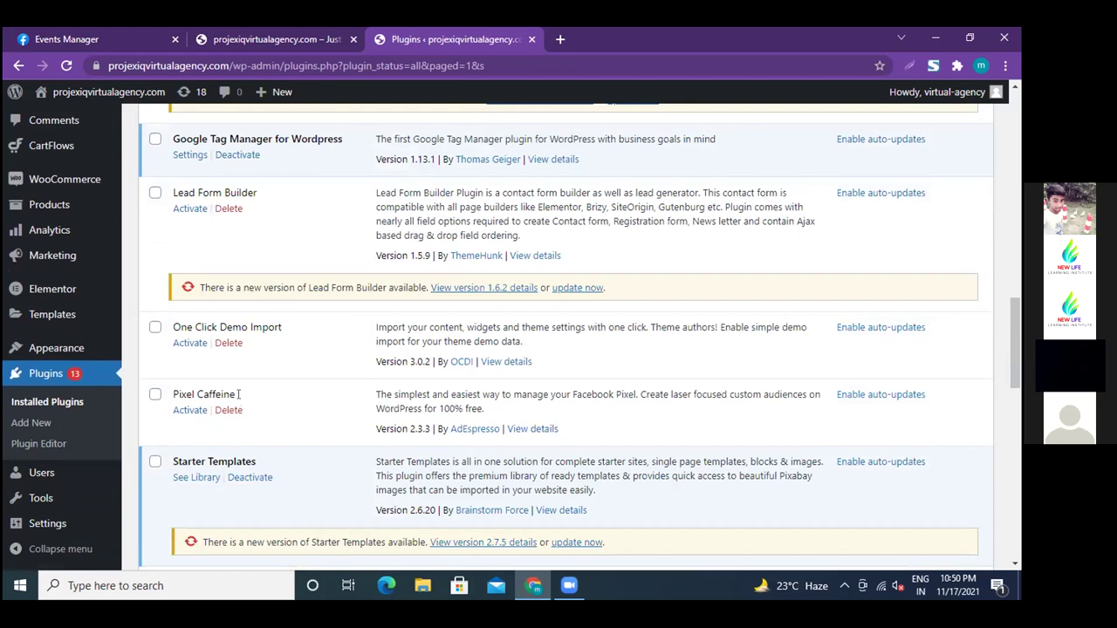
pyautogui.scroll(-2, 238, 395)
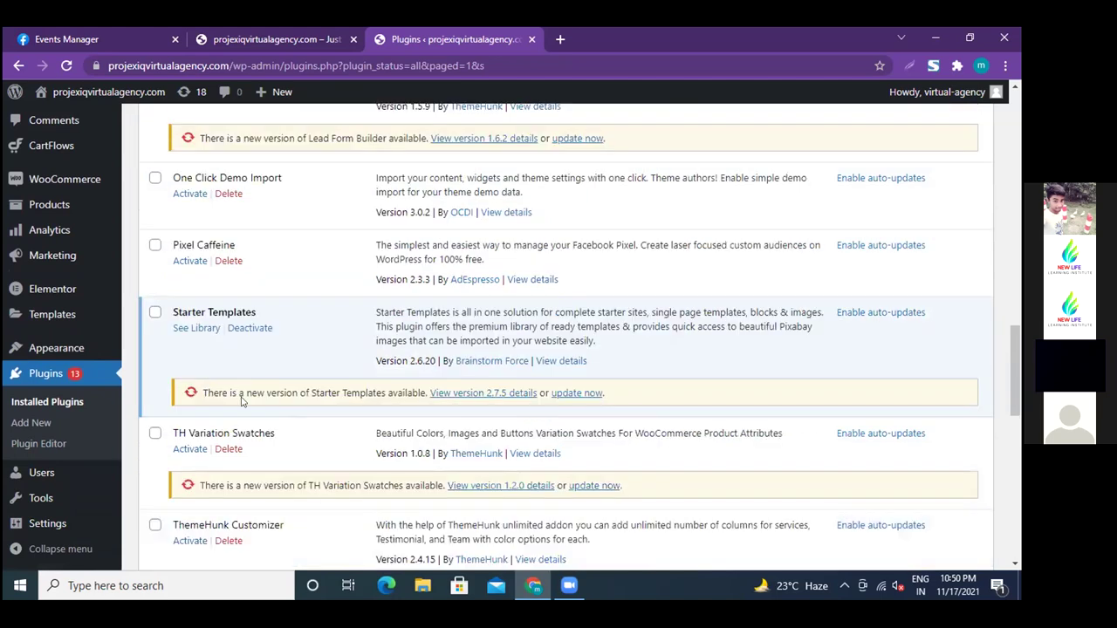
pyautogui.scroll(-2, 223, 260)
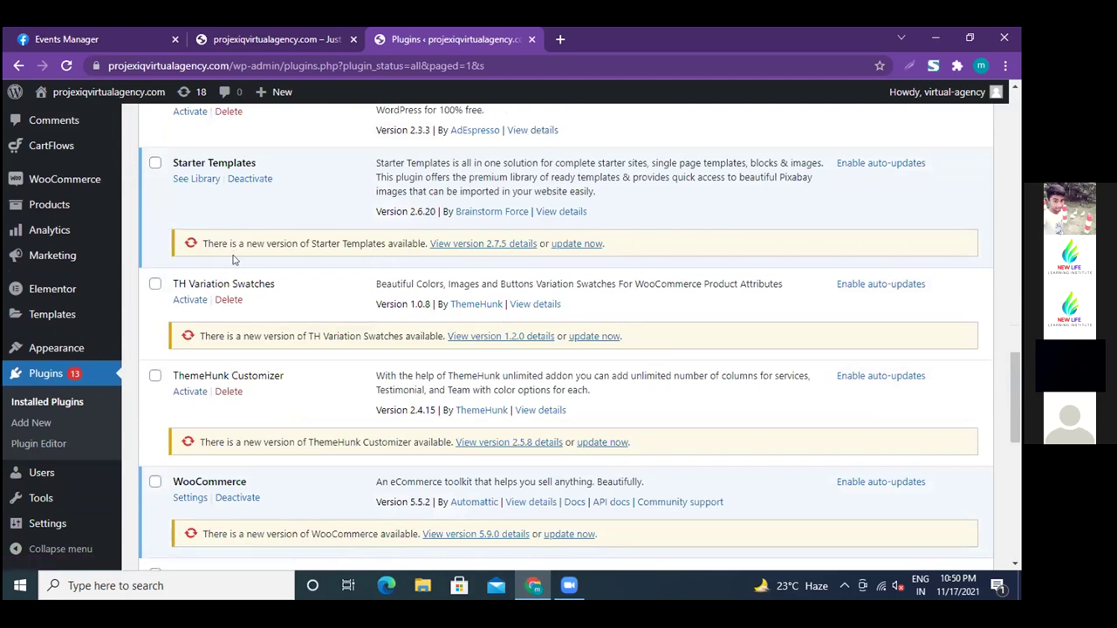
pyautogui.scroll(1, 233, 259)
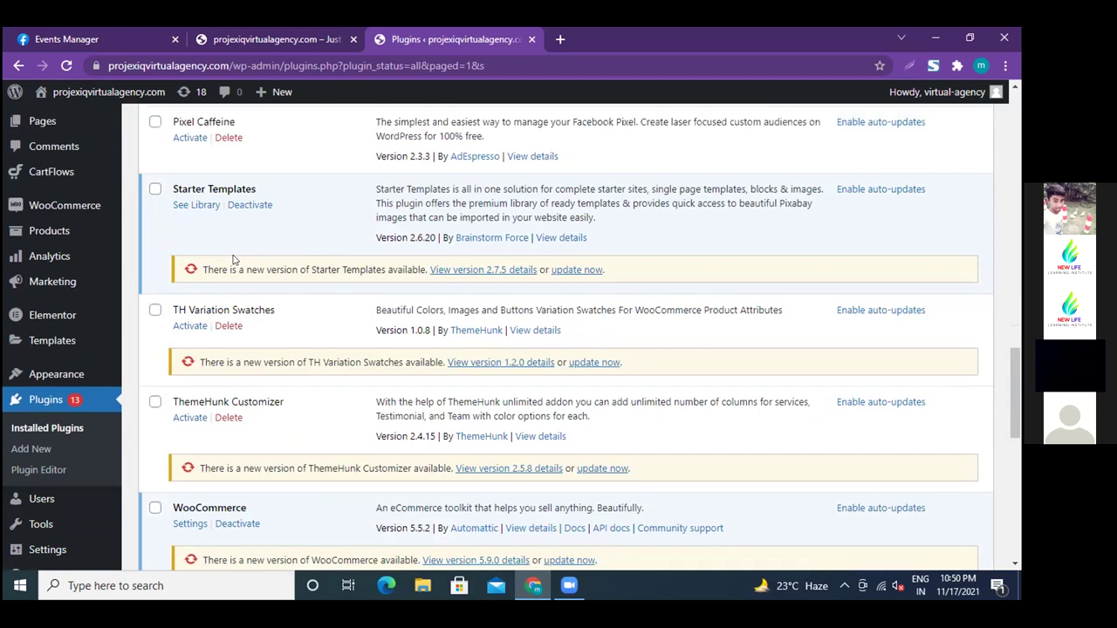
pyautogui.scroll(2, 232, 166)
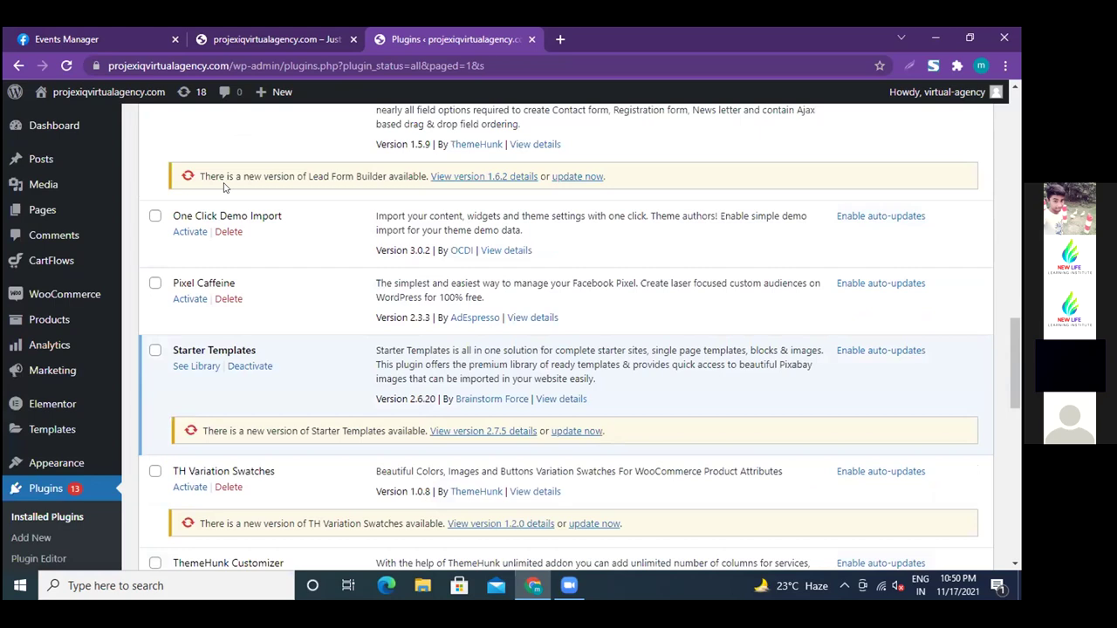
pyautogui.scroll(1, 226, 240)
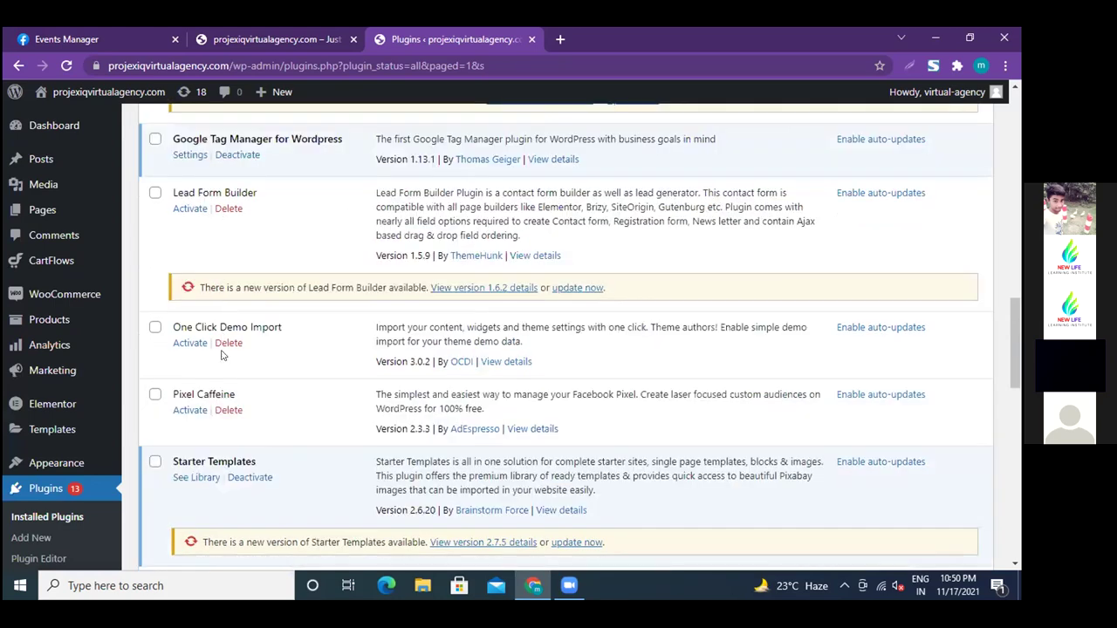
# Start deleting the One Click Demo Import plugin and cancel the deletion.
pyautogui.click(225, 344)
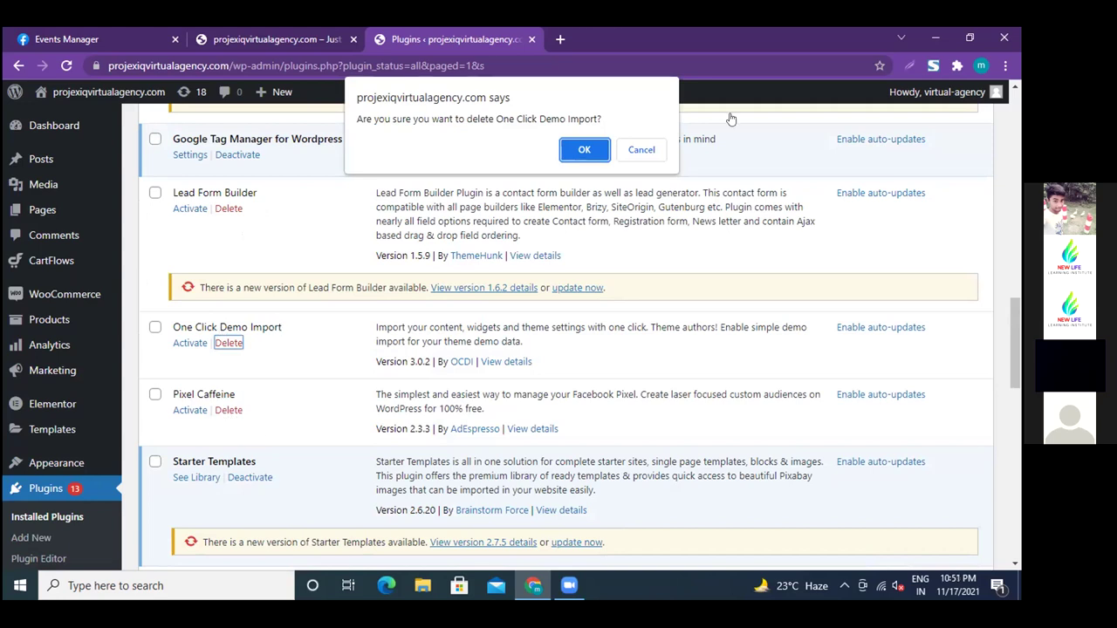
pyautogui.click(637, 151)
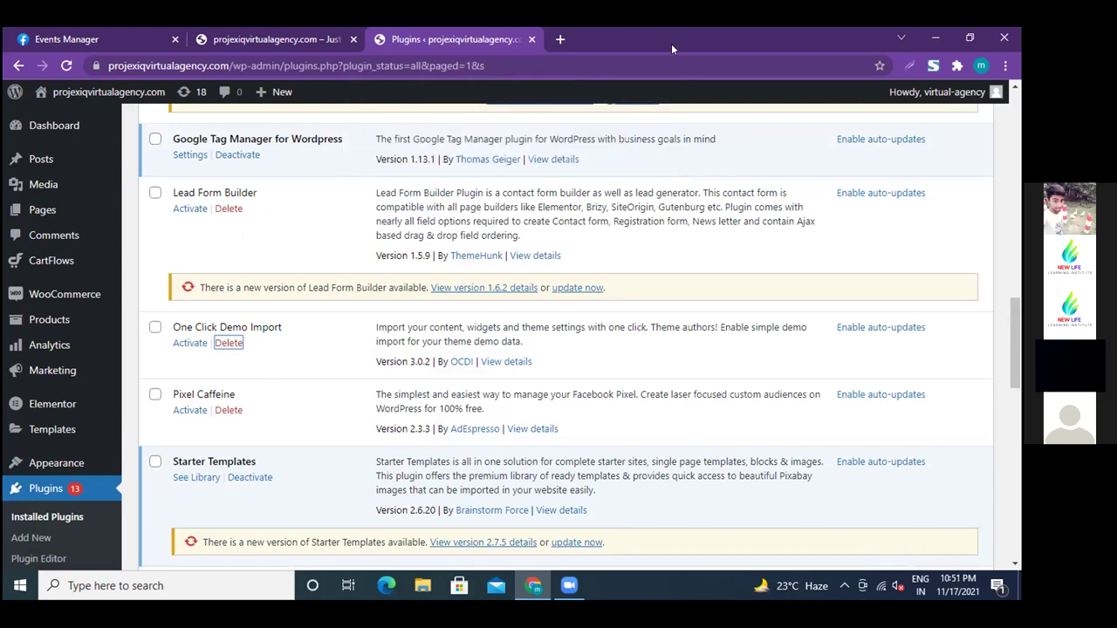
# Delete the Pixel Caffeine plugin from the site, confirm the deletion and reload the installed plugins list.
pyautogui.click(227, 410)
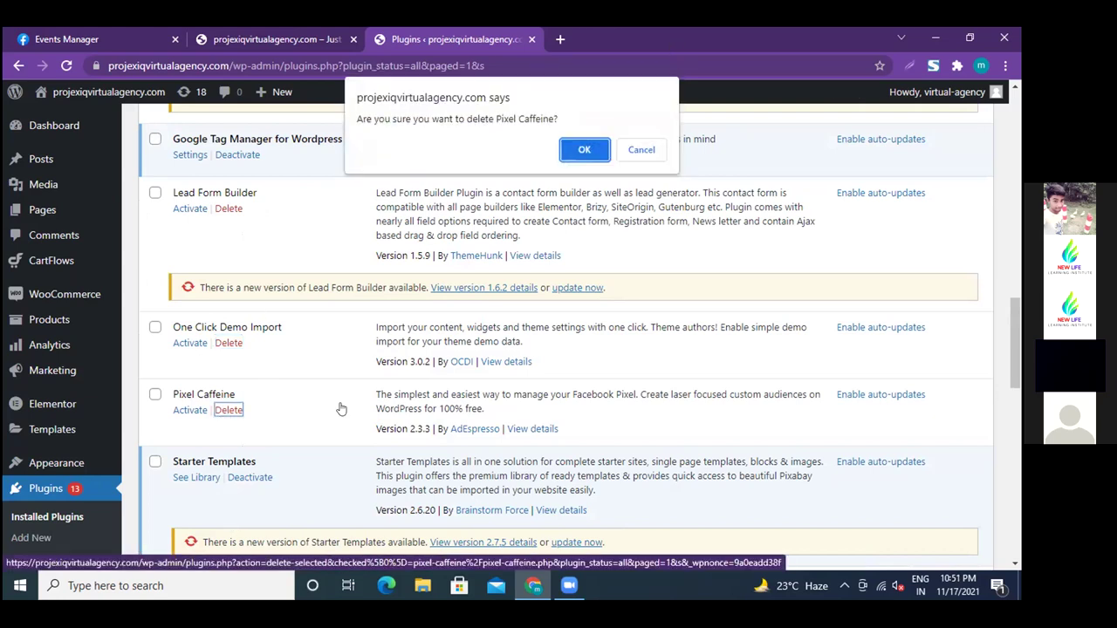
pyautogui.click(584, 151)
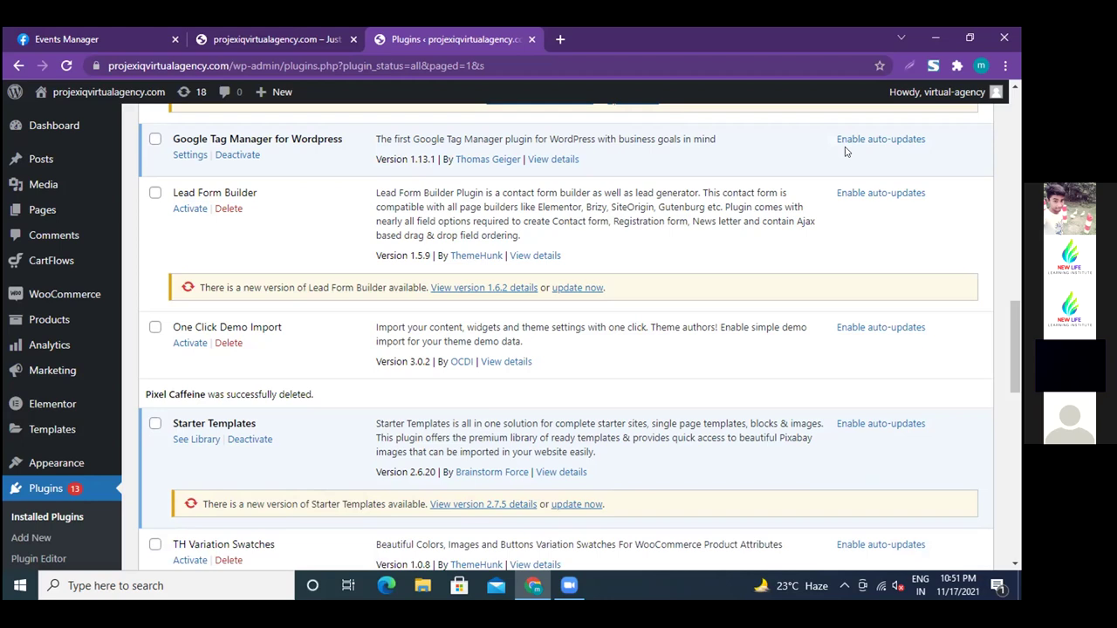
pyautogui.scroll(2, 703, 302)
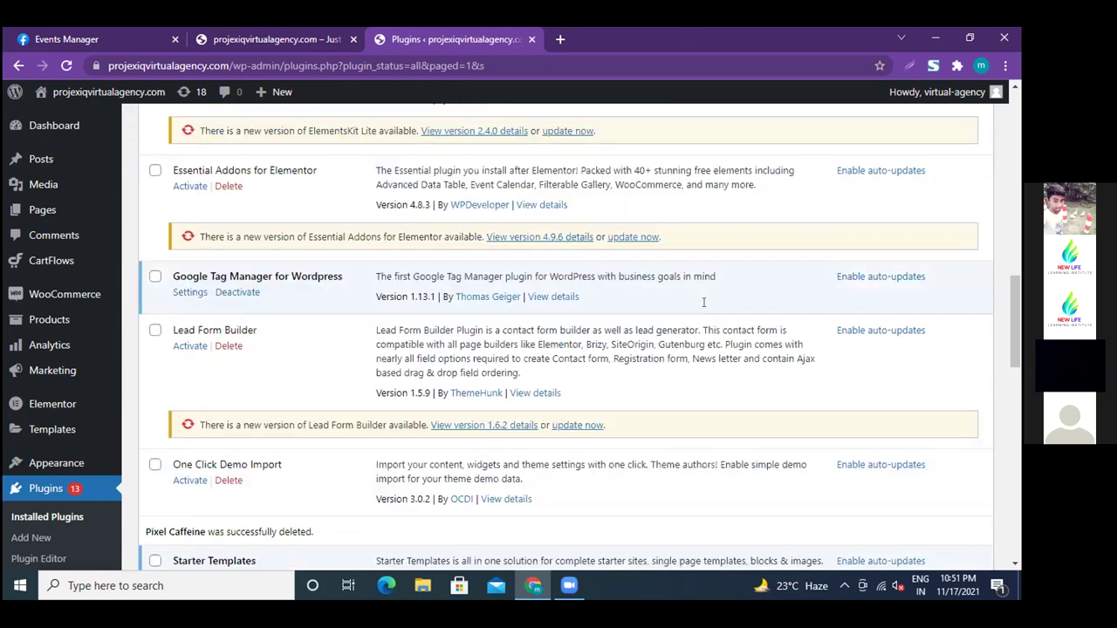
pyautogui.scroll(3, 703, 301)
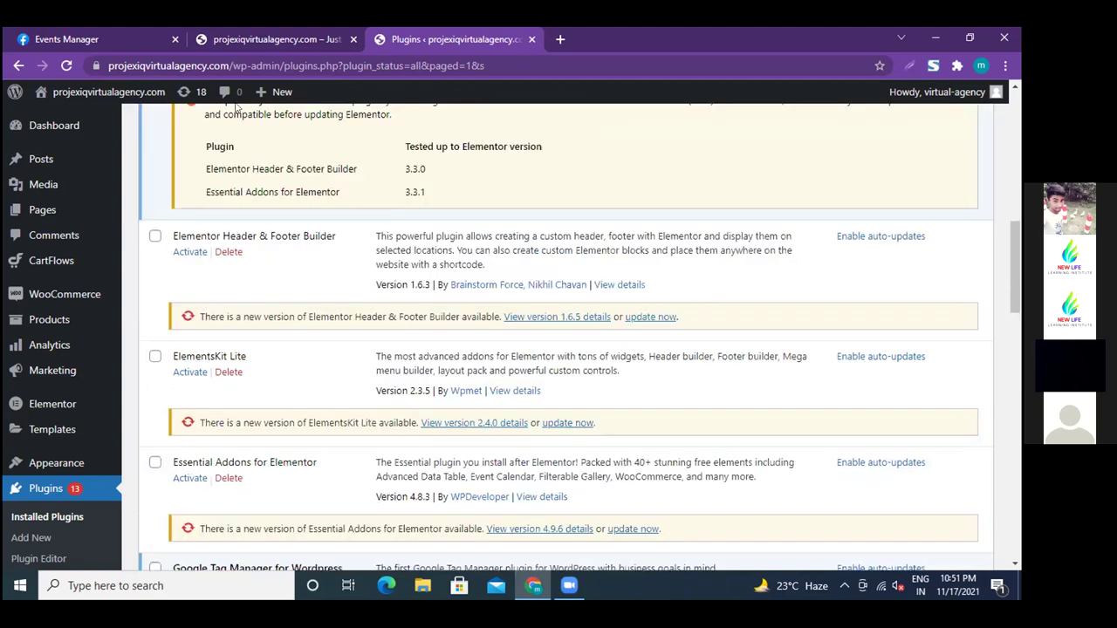
pyautogui.scroll(5, 272, 187)
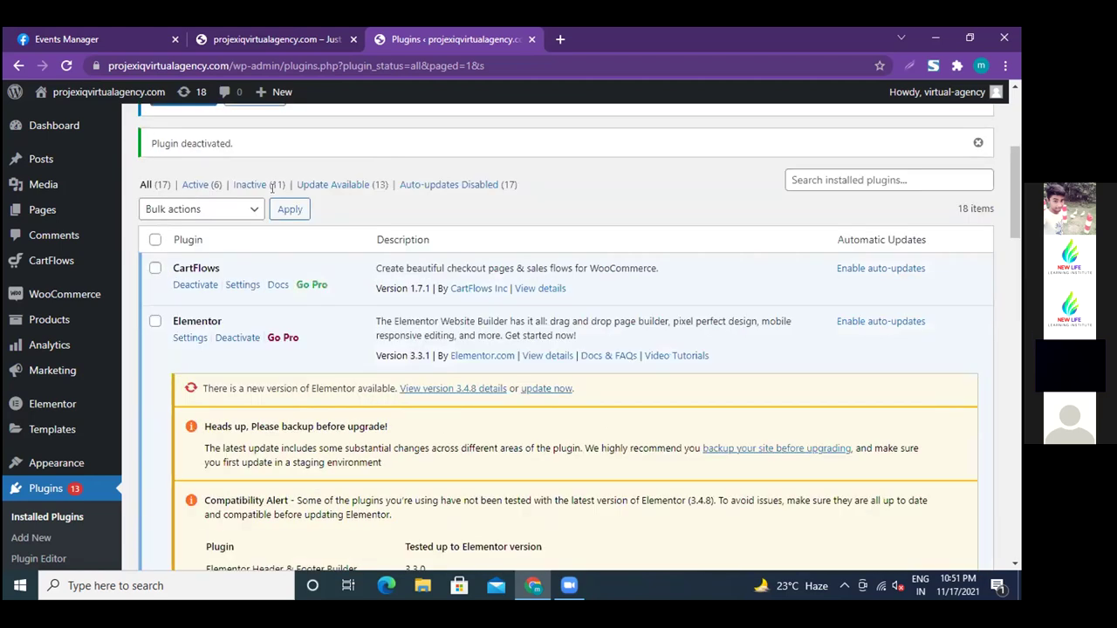
pyautogui.scroll(4, 272, 187)
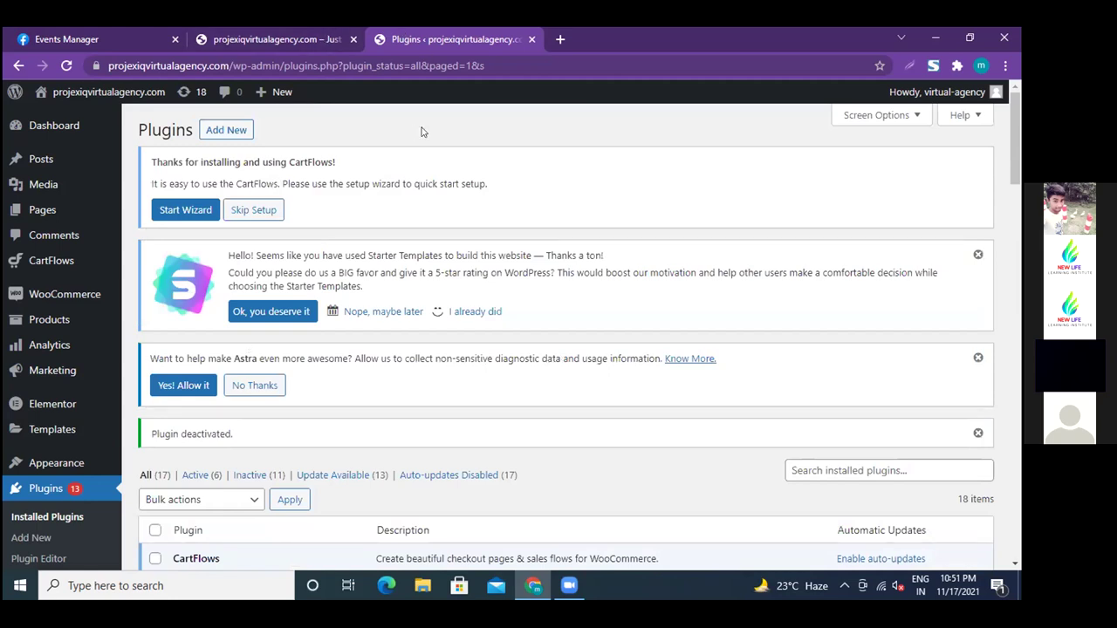
pyautogui.click(37, 491)
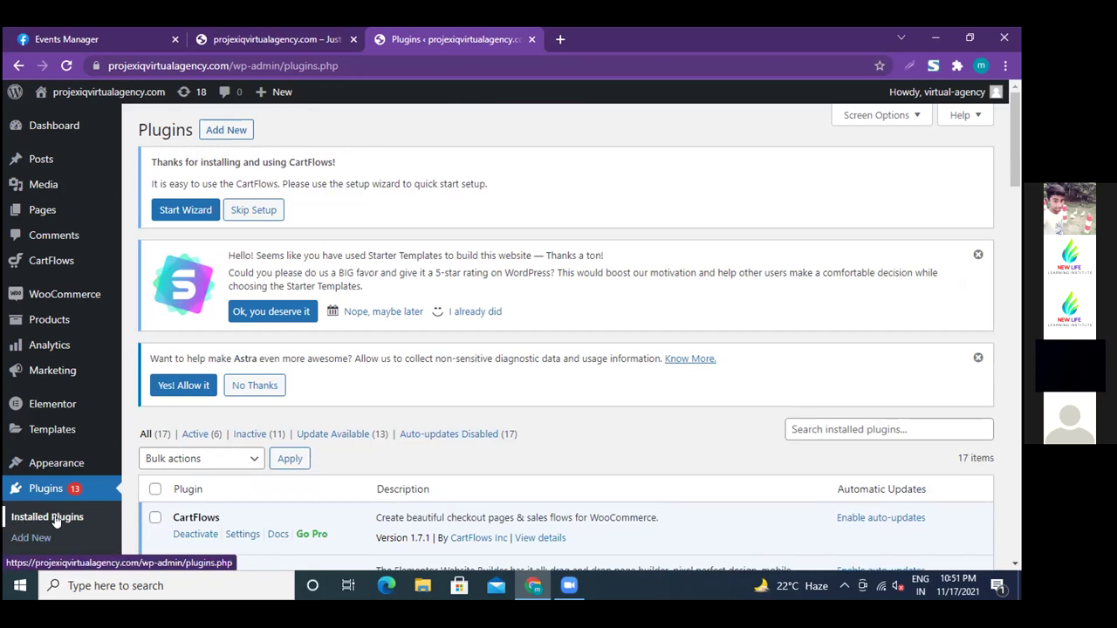
# Start adding a new plugin and search the plugin directory for "facebook pixel".
pyautogui.click(217, 133)
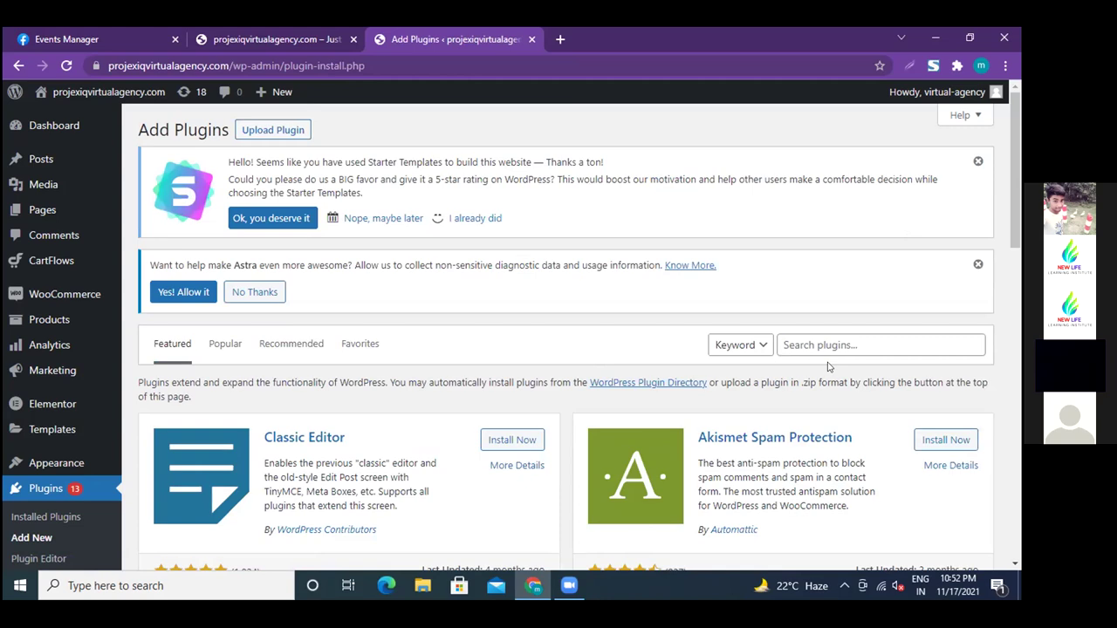
pyautogui.click(808, 344)
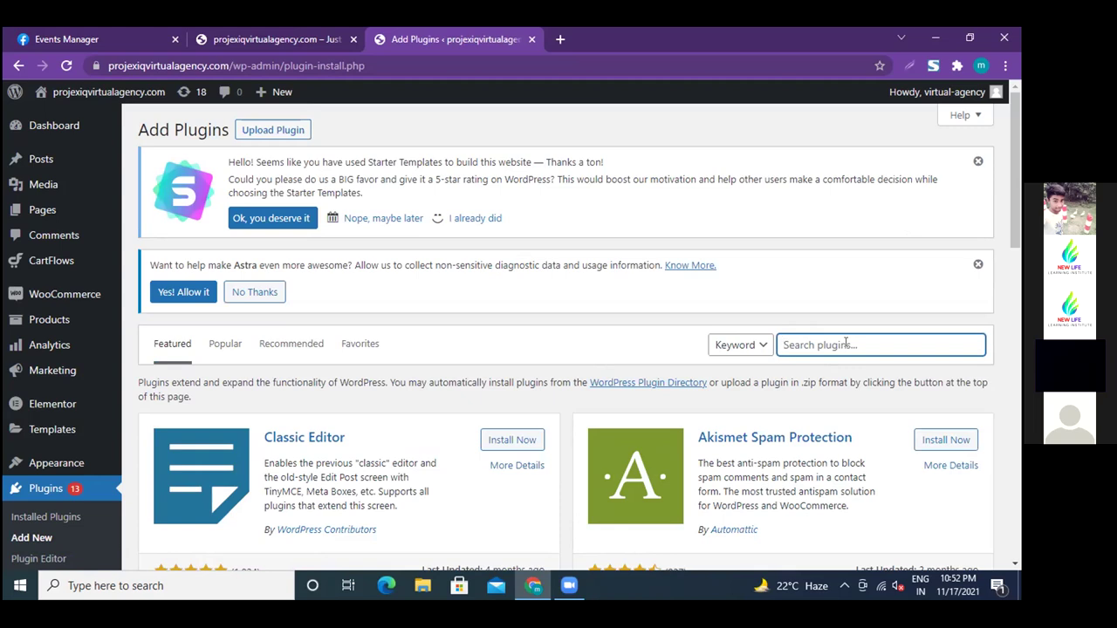
pyautogui.write('facebook')
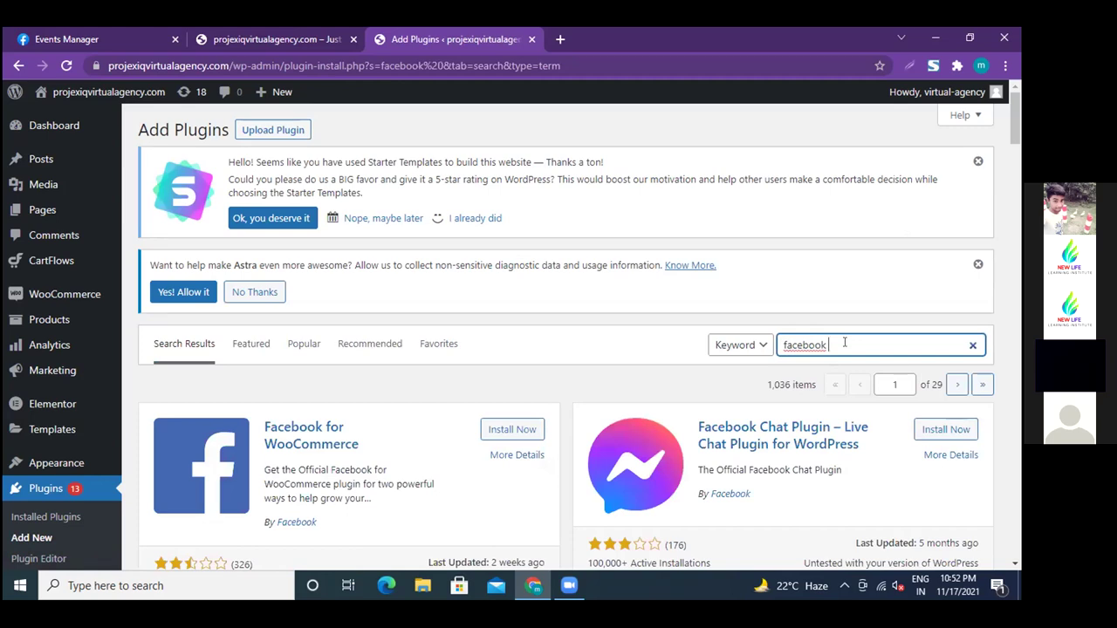
pyautogui.write('plxel')
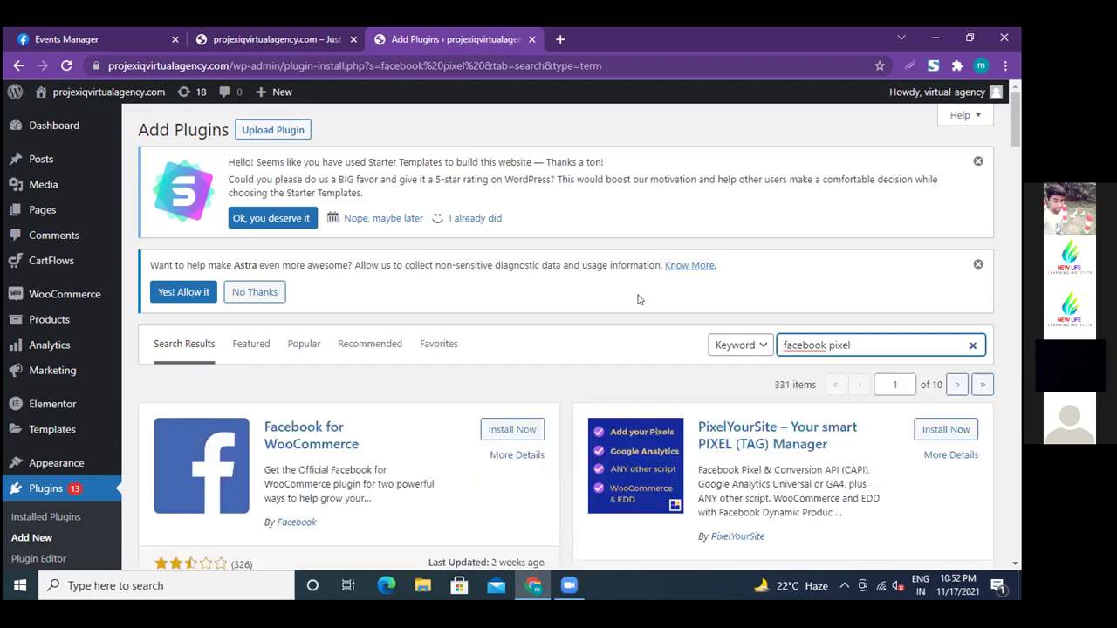
# Find Pixel Caffeine by AdEspresso among the search results, install it and activate it.
pyautogui.scroll(-3, 638, 300)
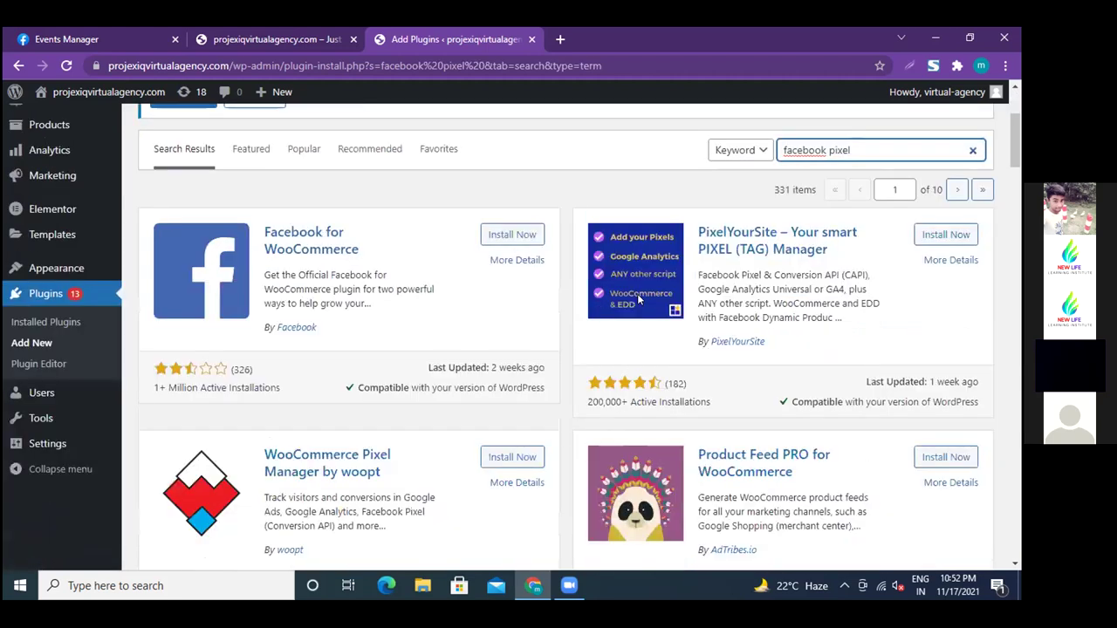
pyautogui.scroll(-1, 638, 299)
pyautogui.scroll(-8, 638, 299)
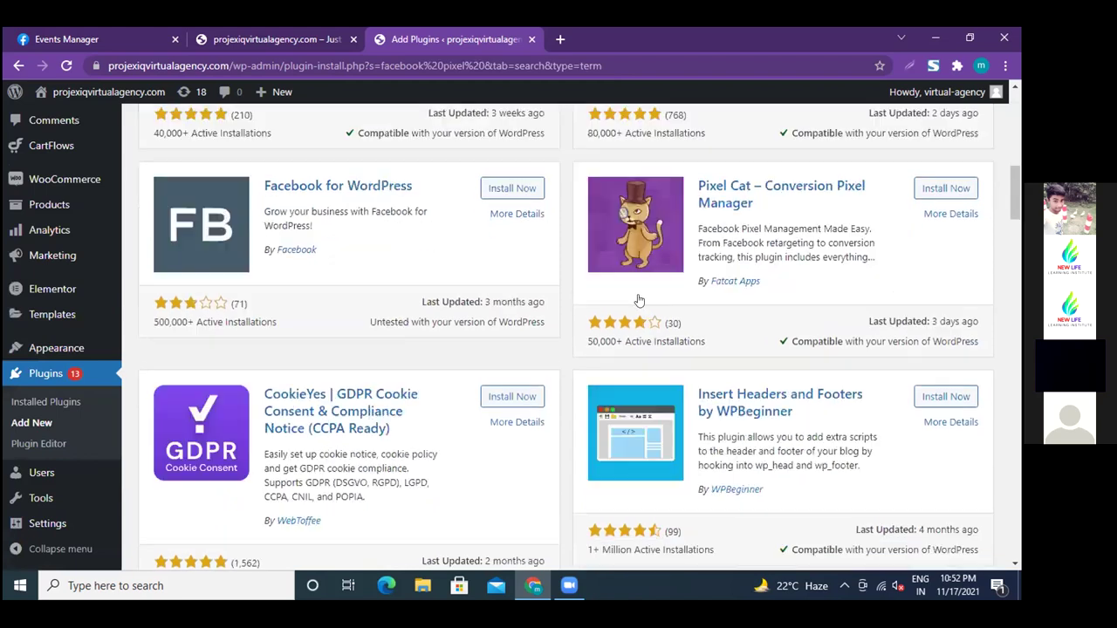
pyautogui.scroll(-5, 638, 299)
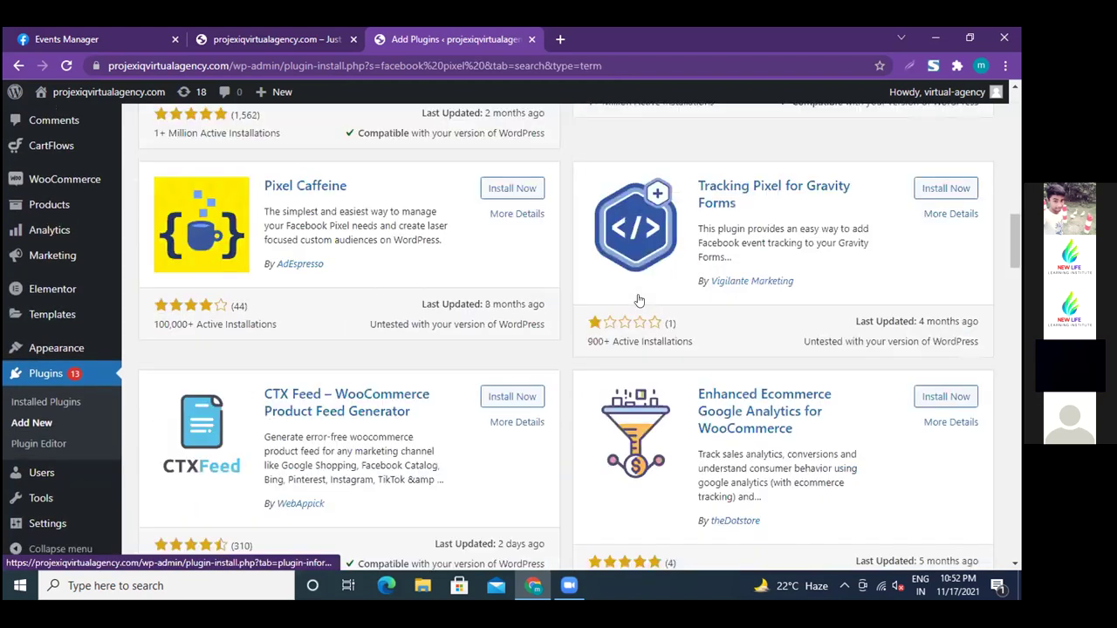
pyautogui.scroll(-2, 638, 300)
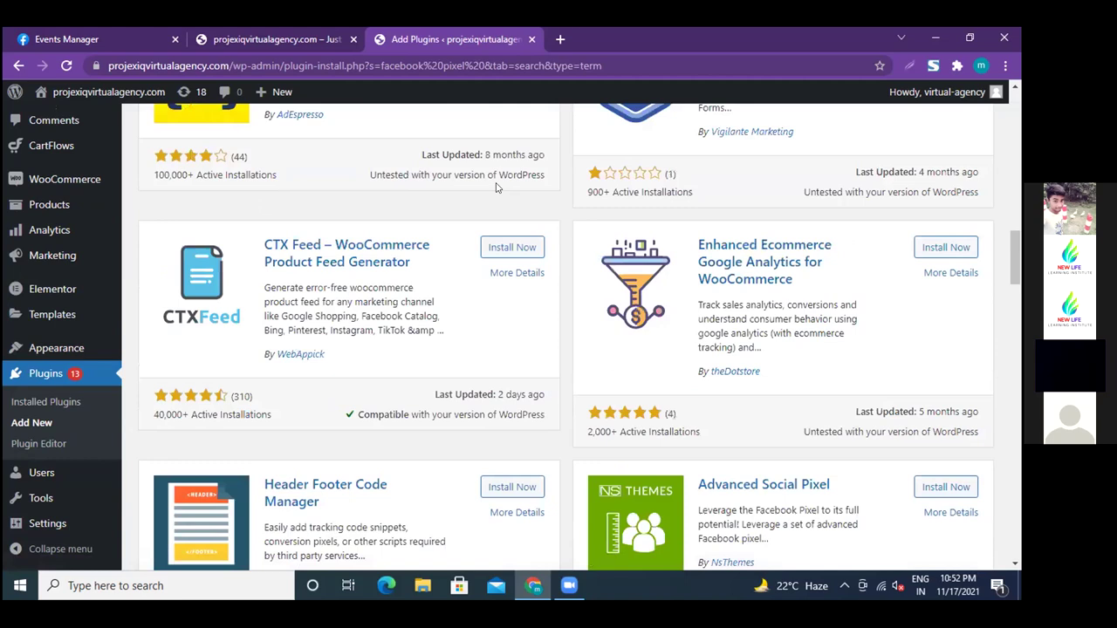
pyautogui.scroll(1, 487, 251)
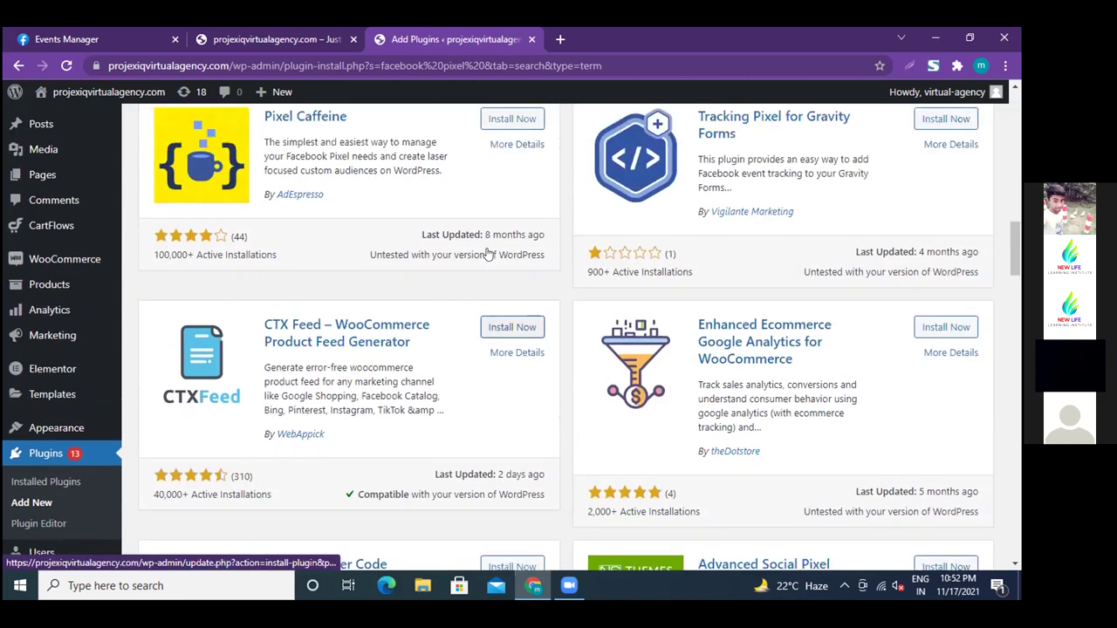
pyautogui.scroll(2, 504, 135)
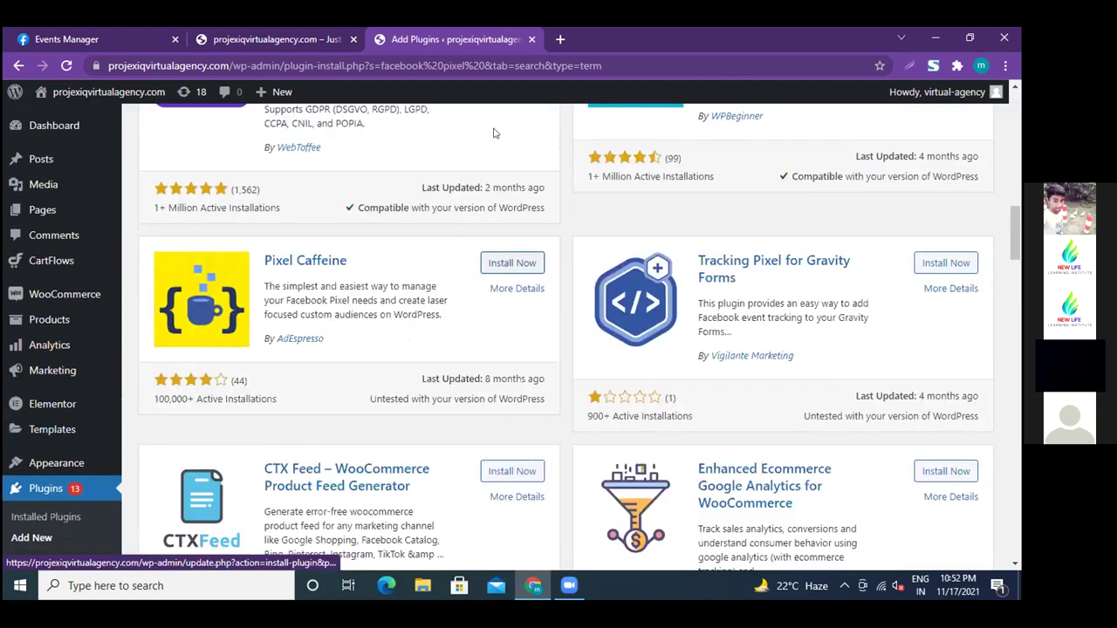
pyautogui.click(494, 265)
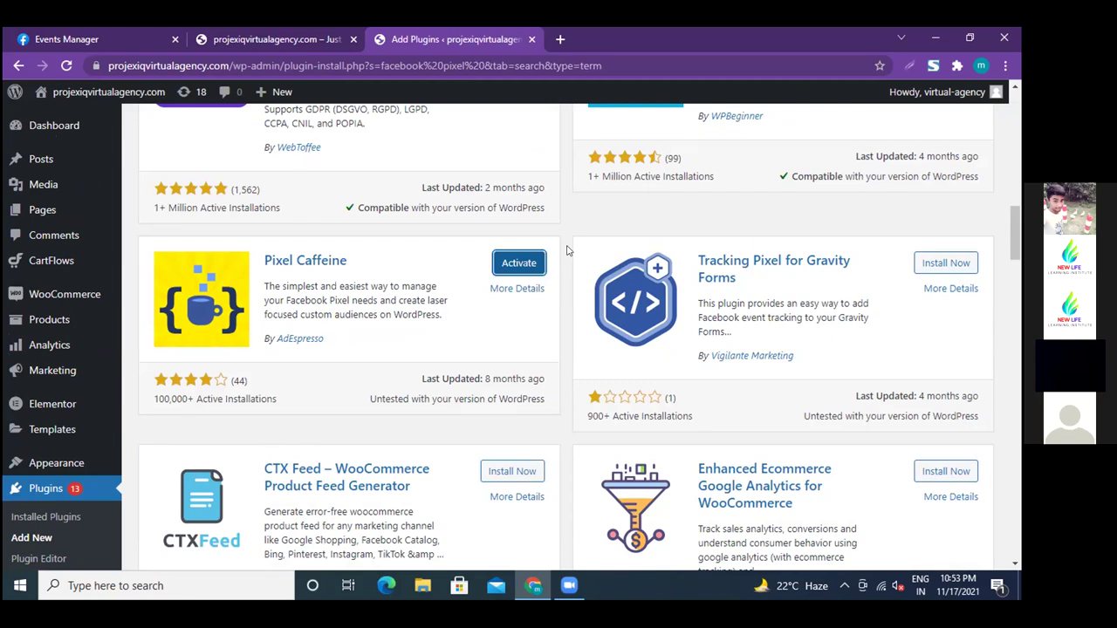
pyautogui.click(518, 264)
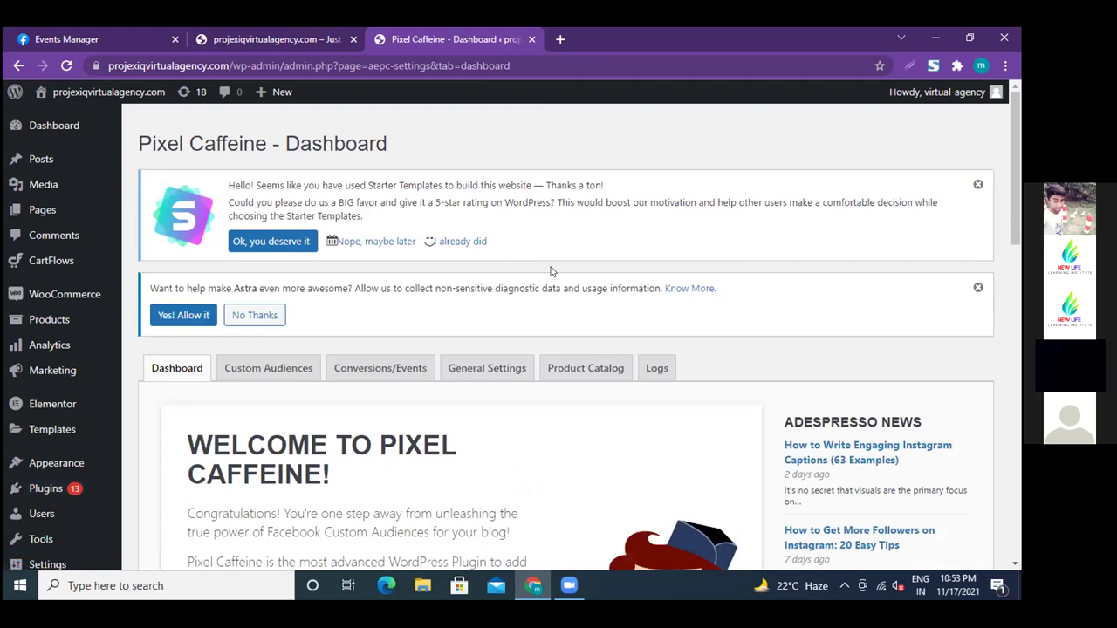
# Look over the Pixel Caffeine dashboard, including its welcome text, setup option and feature overview.
pyautogui.scroll(-1, 551, 290)
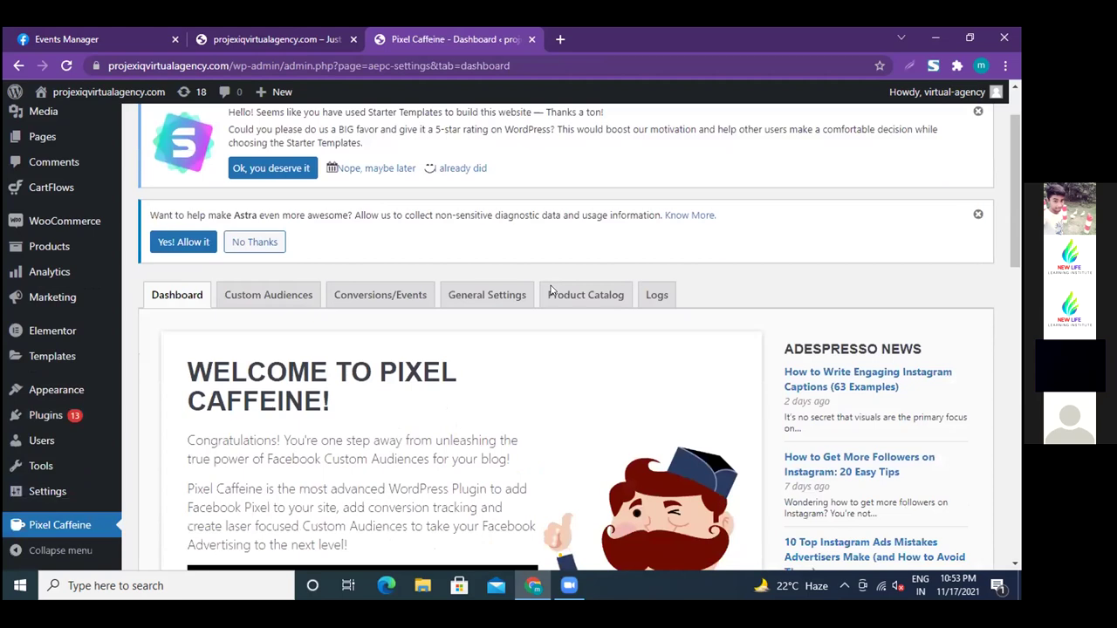
pyautogui.scroll(-1, 551, 291)
pyautogui.scroll(-1, 550, 295)
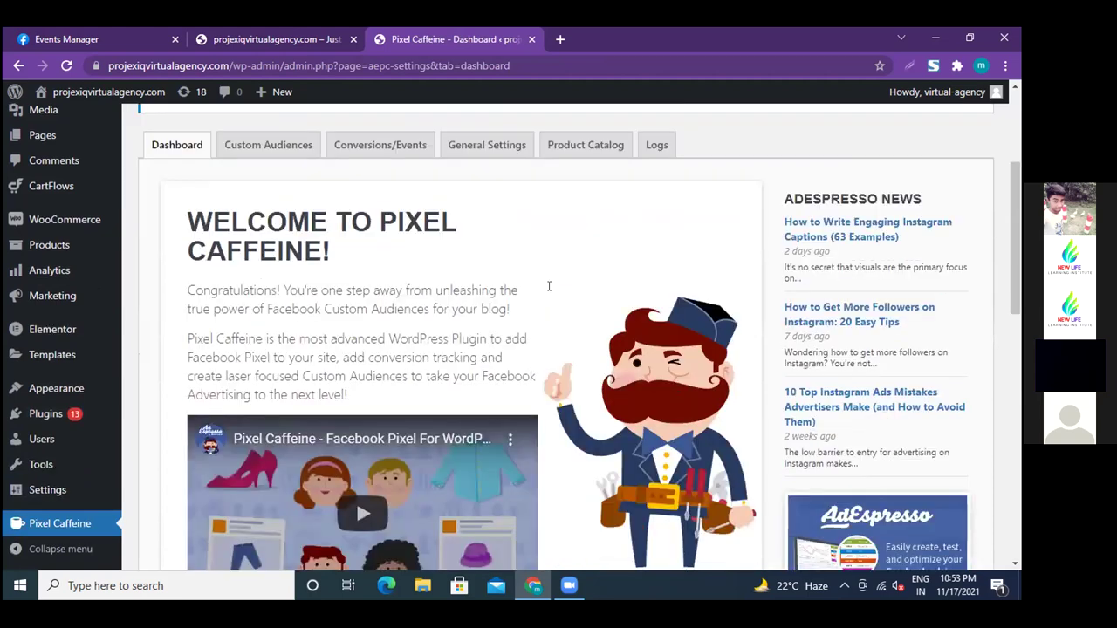
pyautogui.scroll(-6, 548, 299)
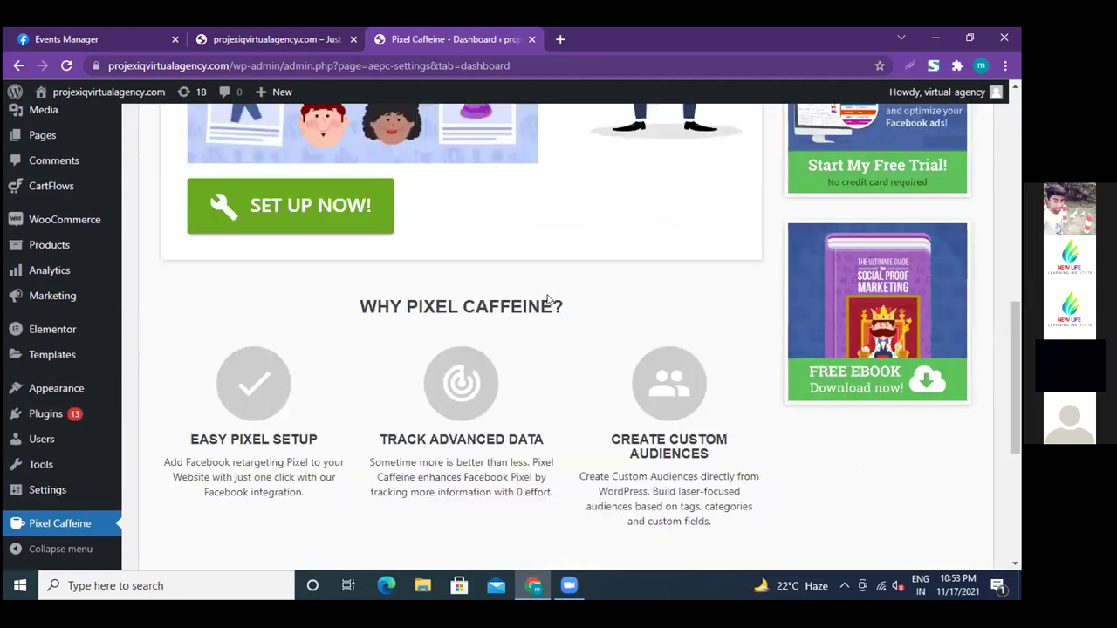
pyautogui.scroll(-5, 548, 300)
pyautogui.scroll(1, 548, 300)
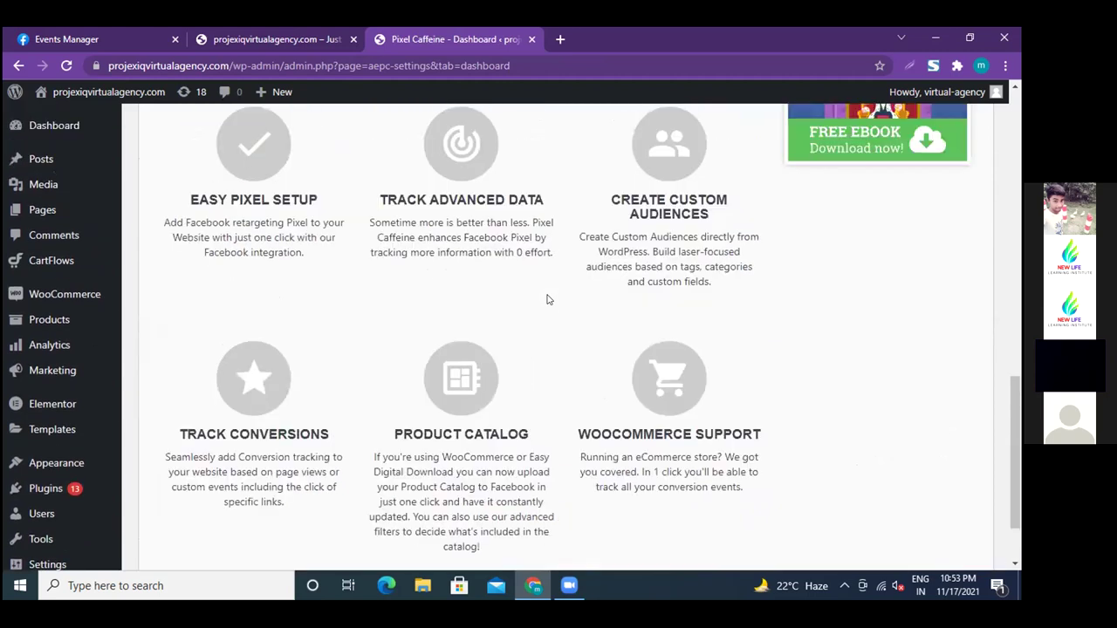
pyautogui.scroll(1, 549, 300)
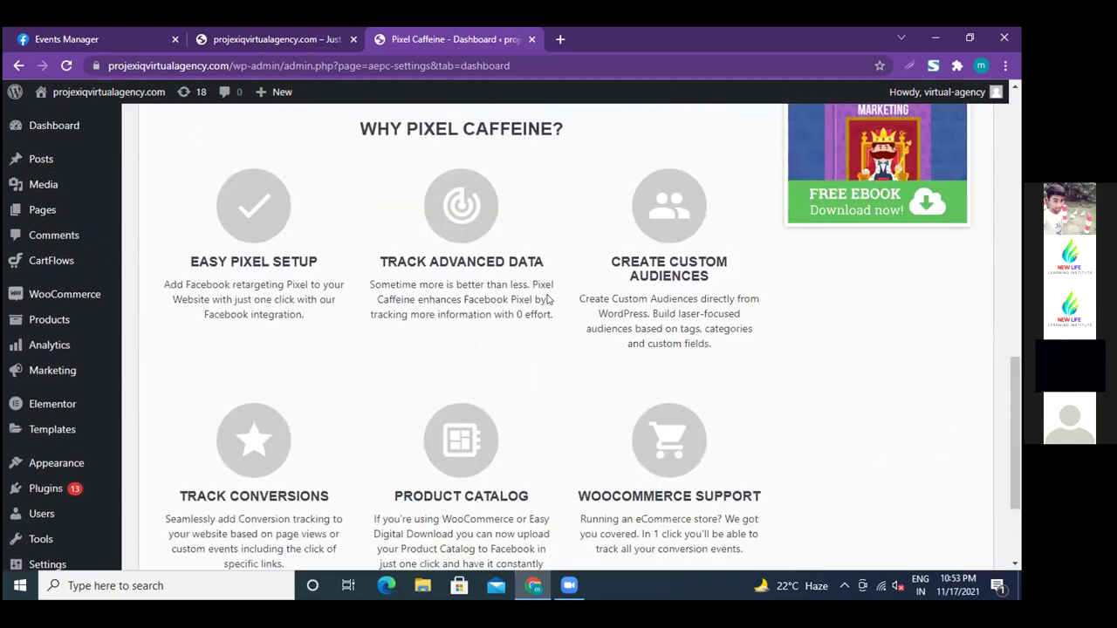
pyautogui.scroll(8, 548, 300)
pyautogui.scroll(2, 548, 299)
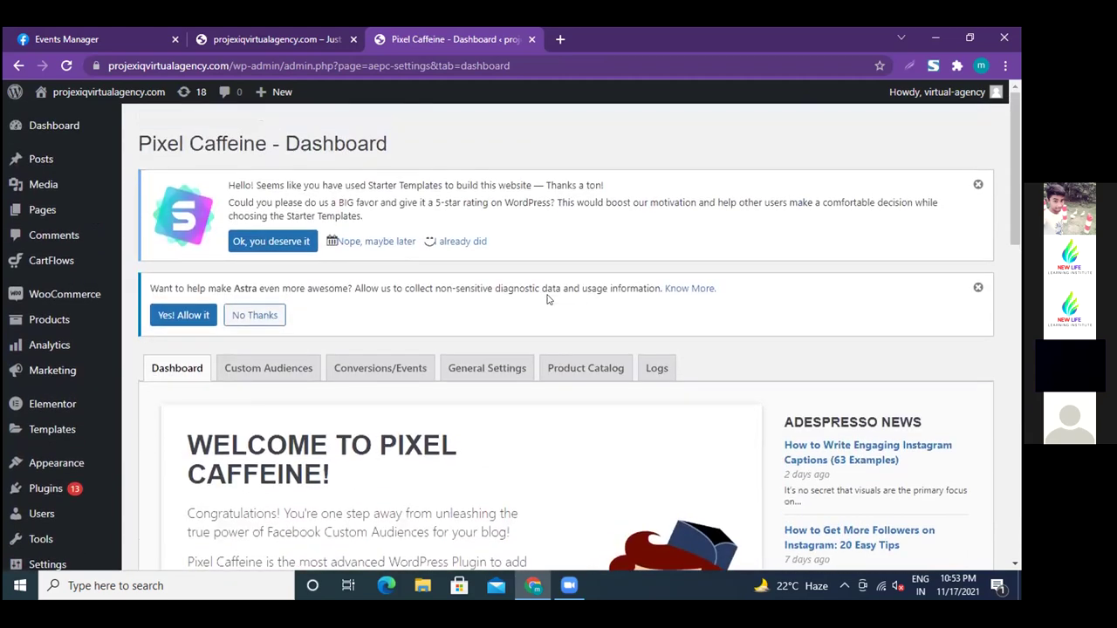
pyautogui.scroll(-2, 548, 299)
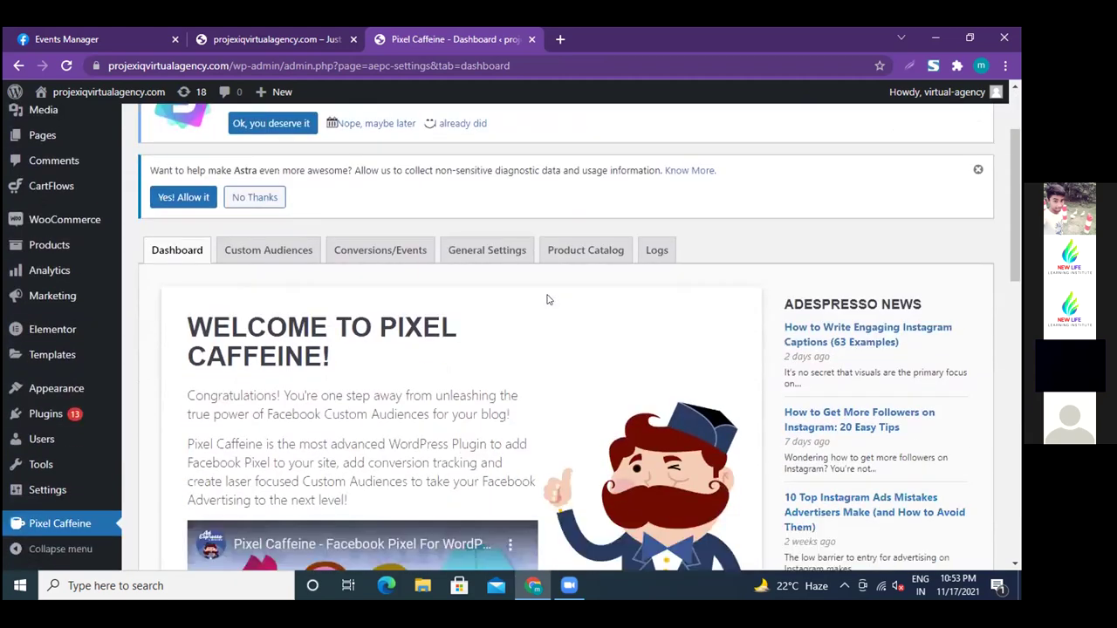
pyautogui.scroll(-5, 548, 299)
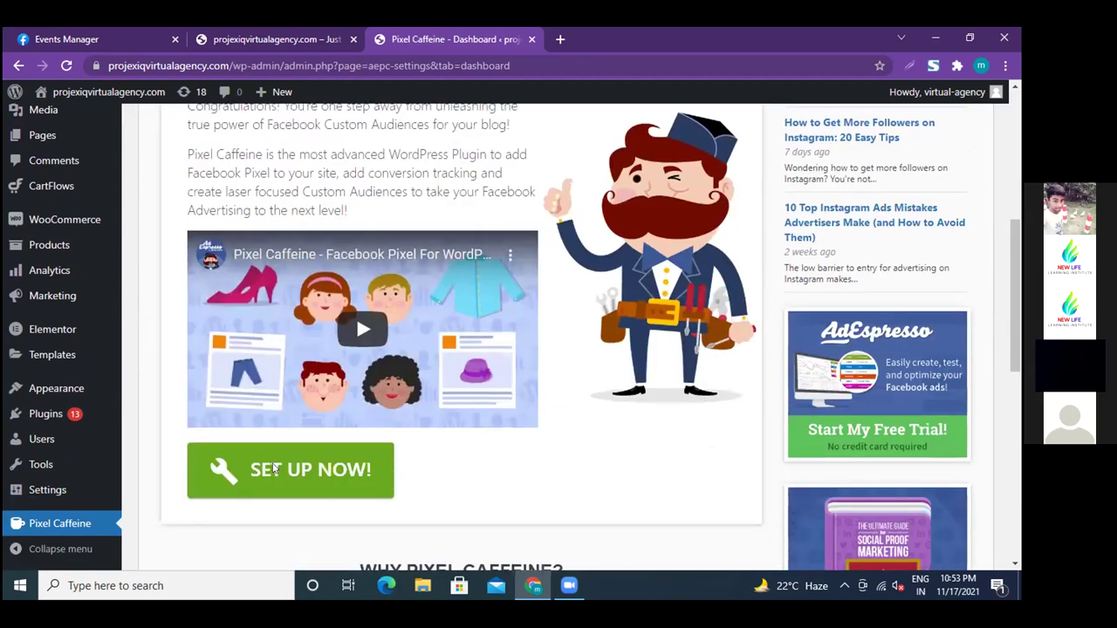
pyautogui.scroll(-1, 277, 467)
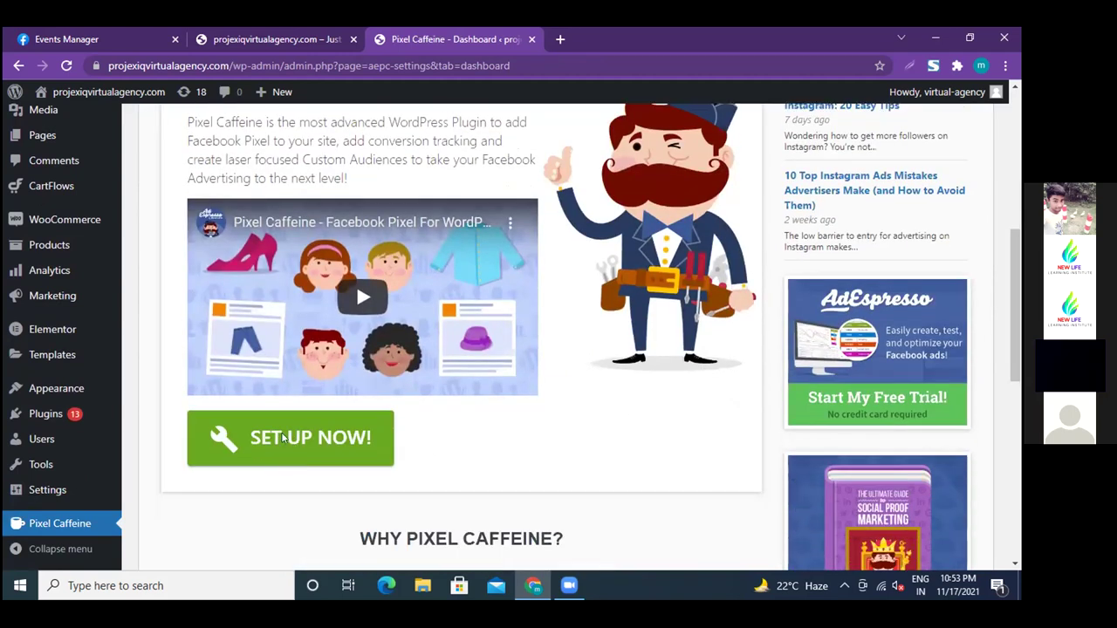
pyautogui.scroll(-3, 560, 388)
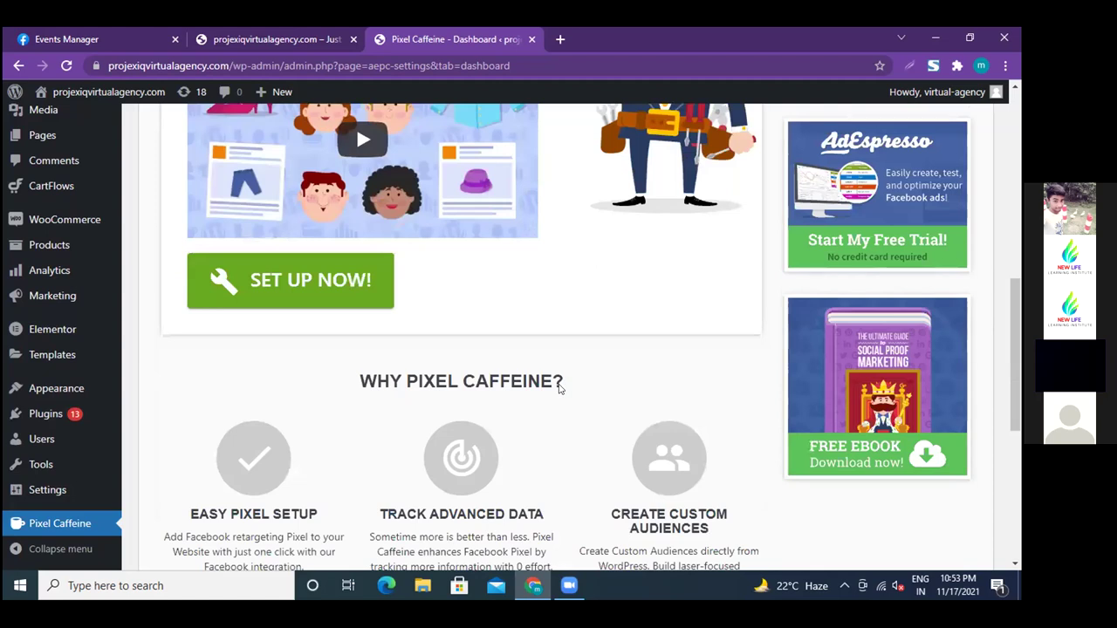
pyautogui.scroll(7, 560, 389)
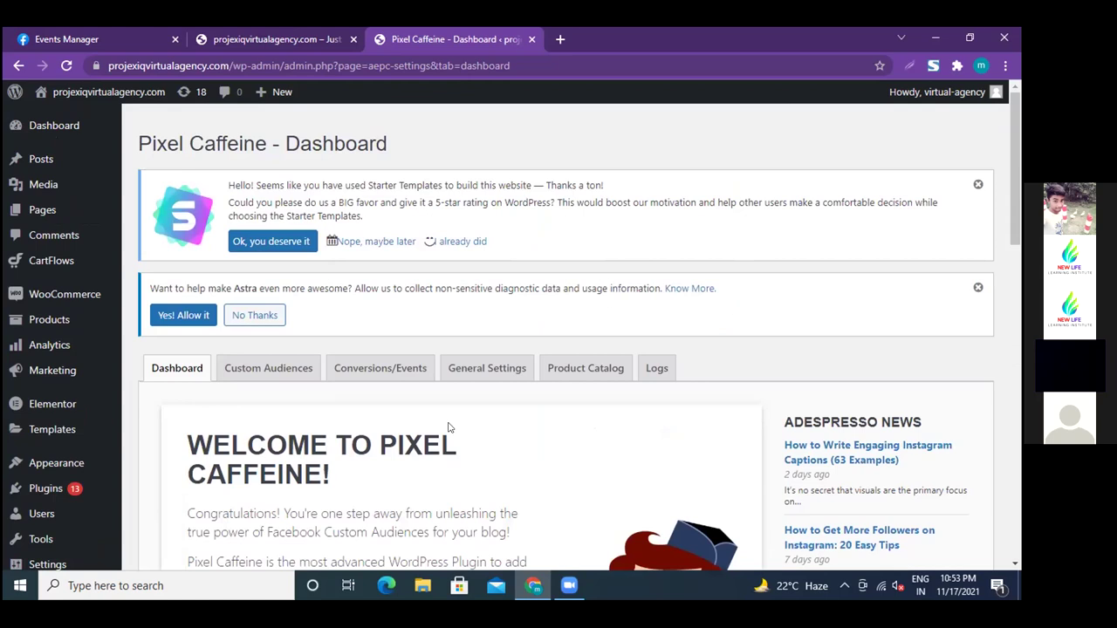
# Open Pixel Caffeine's general settings and review the Facebook Pixel setup, server side tracking and custom audiences sections.
pyautogui.click(476, 372)
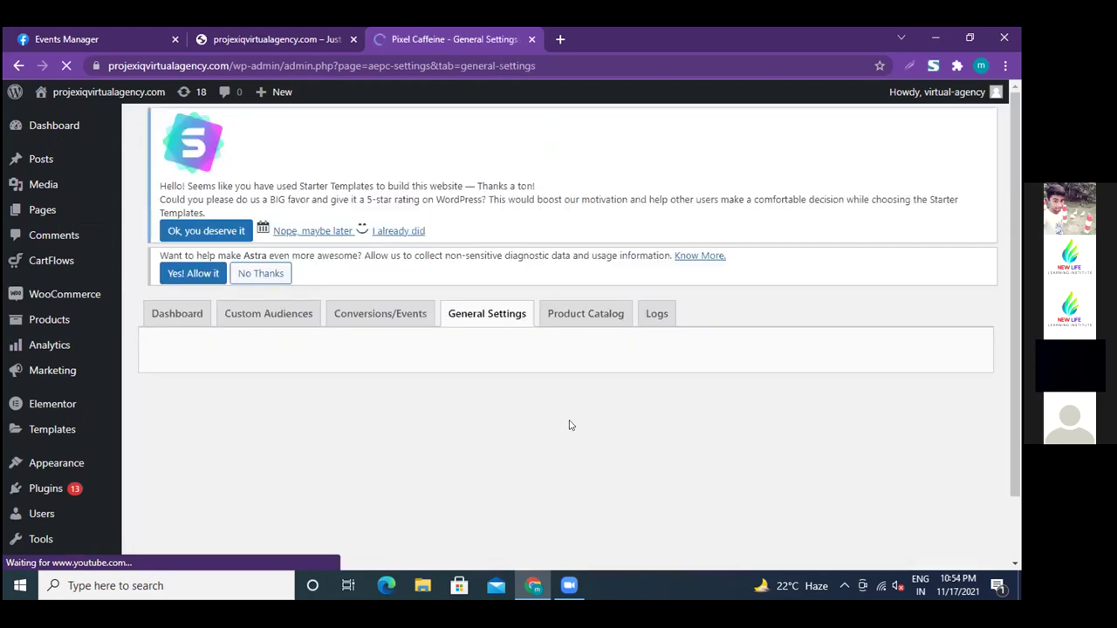
pyautogui.scroll(-3, 569, 425)
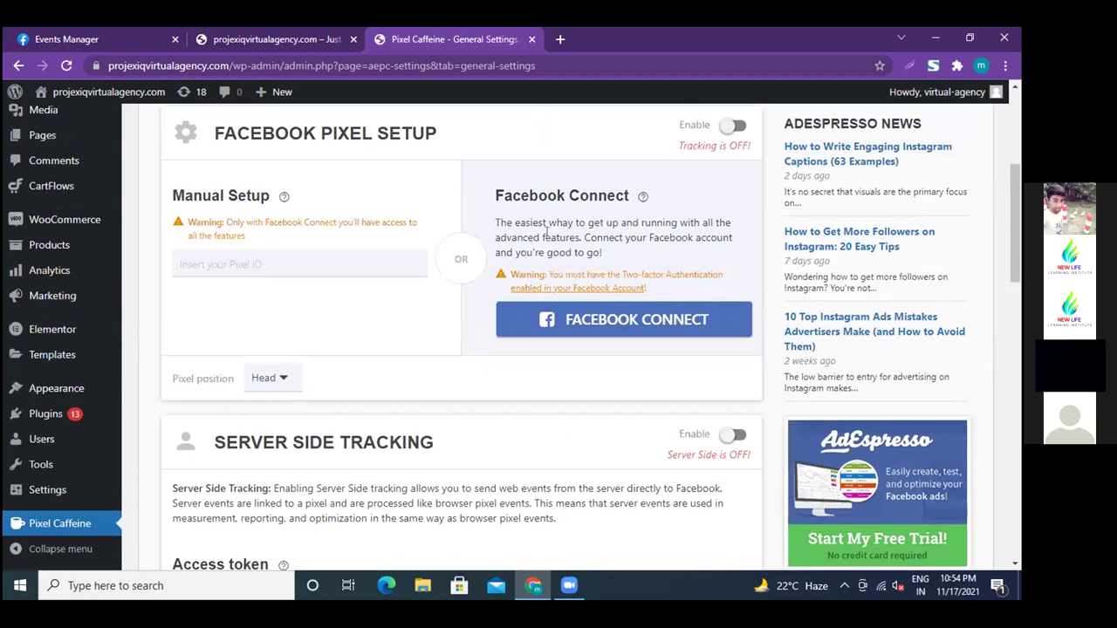
pyautogui.scroll(-4, 555, 250)
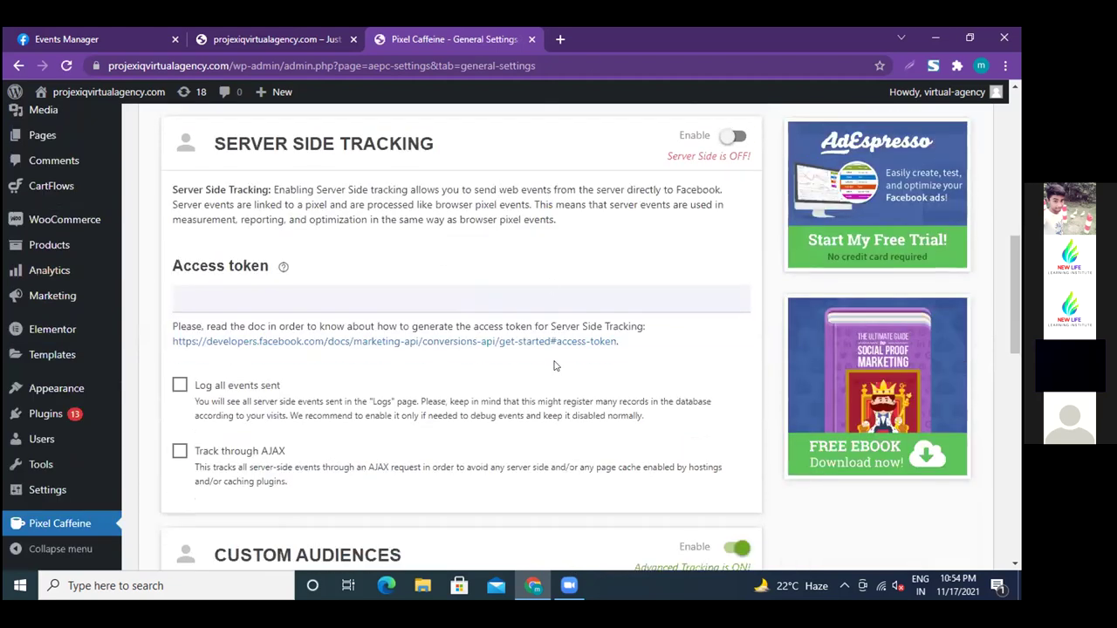
pyautogui.scroll(-3, 553, 365)
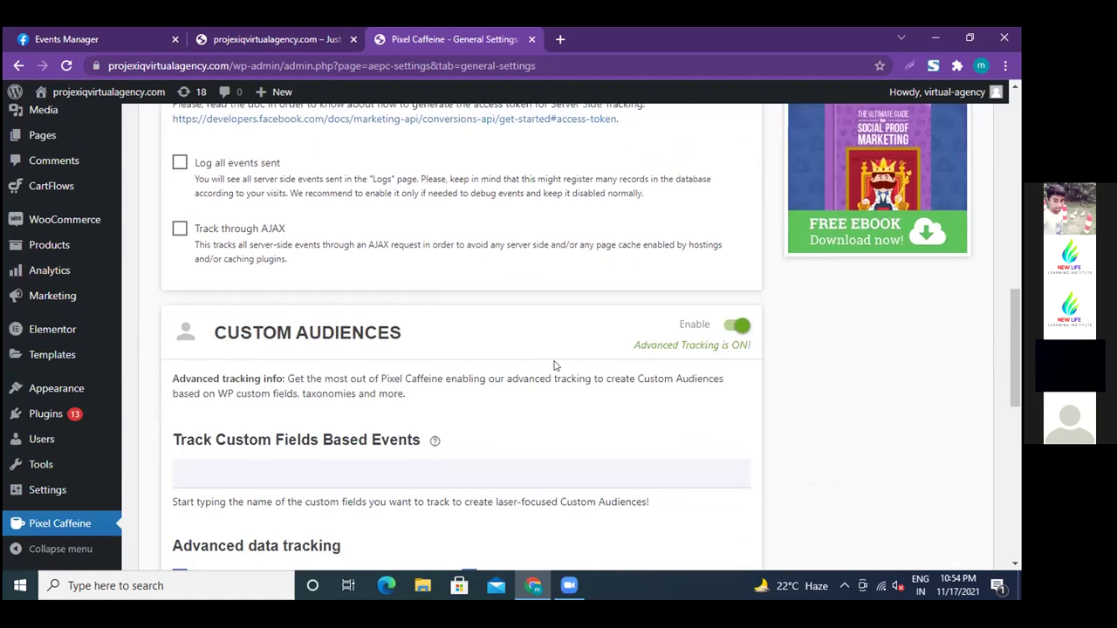
pyautogui.scroll(-1, 553, 365)
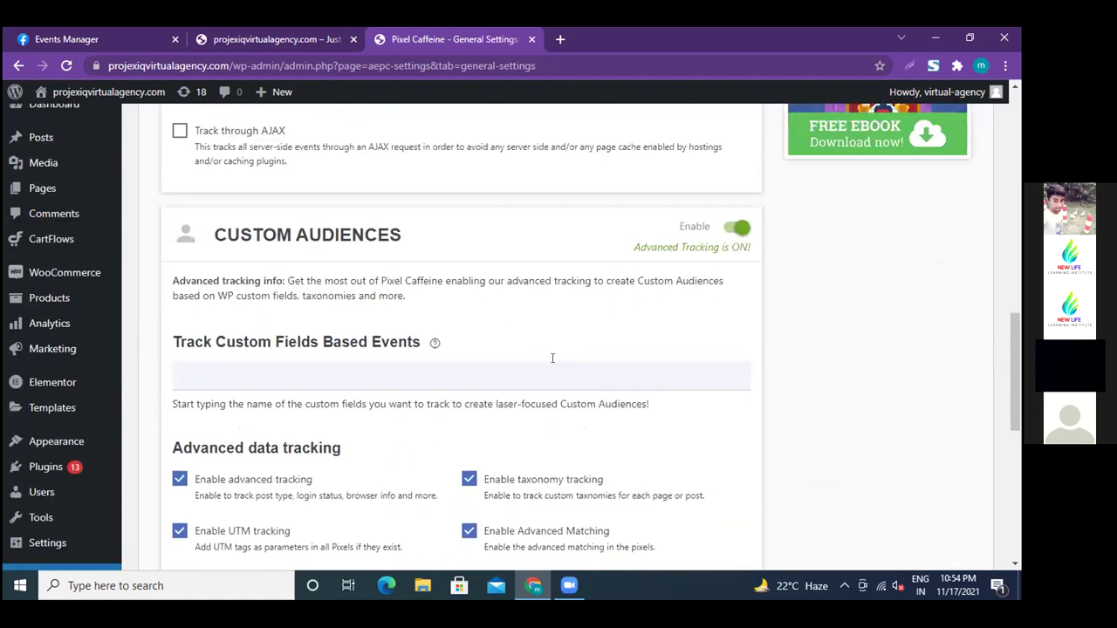
pyautogui.scroll(3, 555, 368)
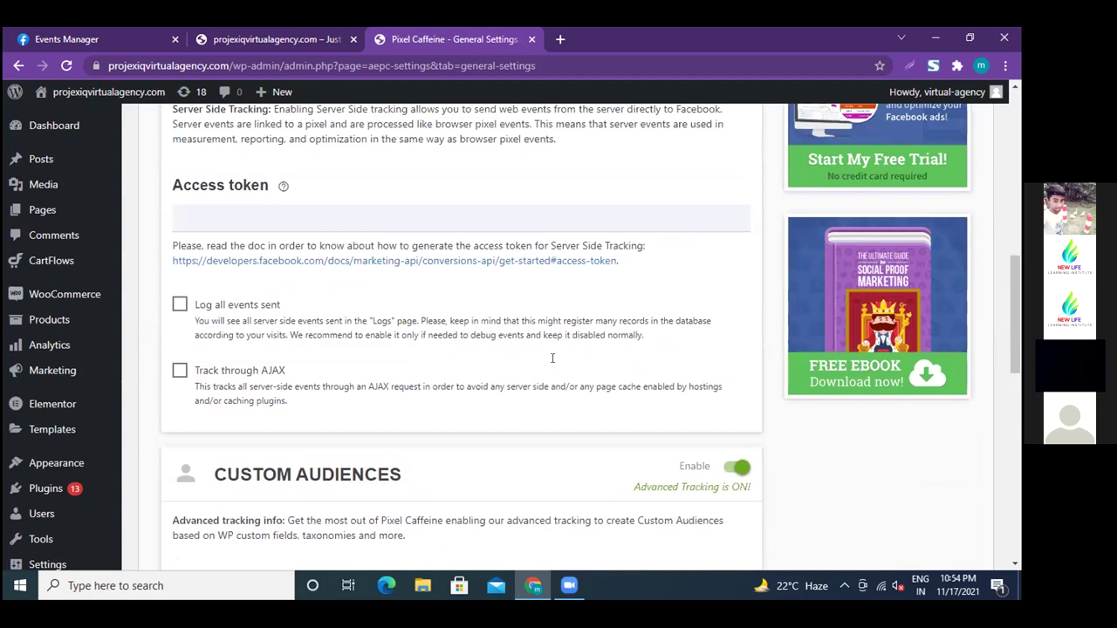
pyautogui.scroll(10, 553, 365)
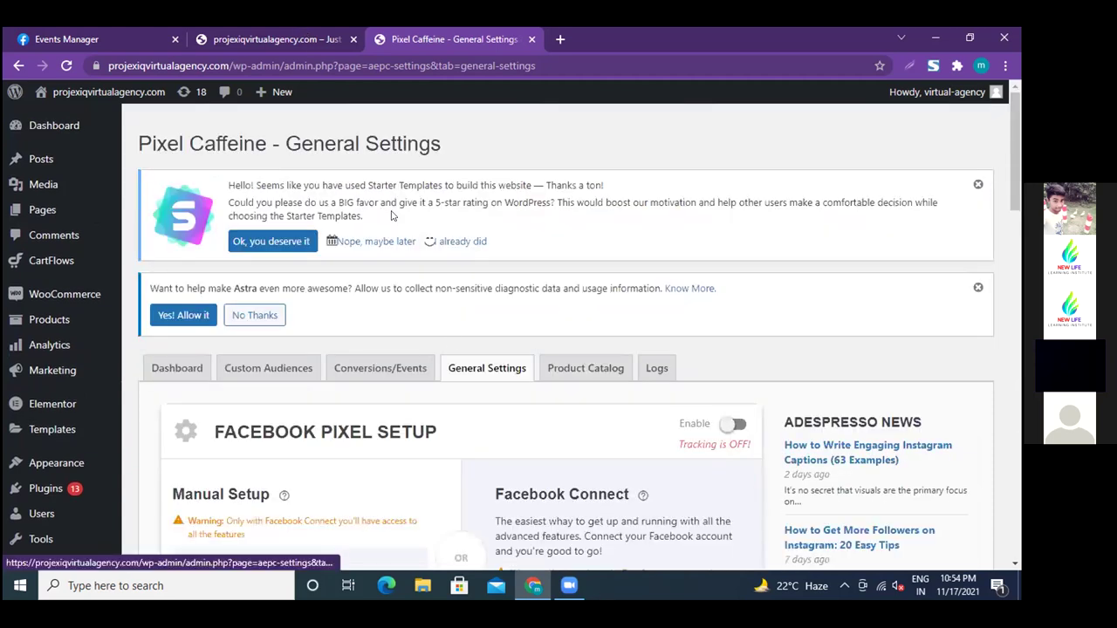
pyautogui.click(558, 38)
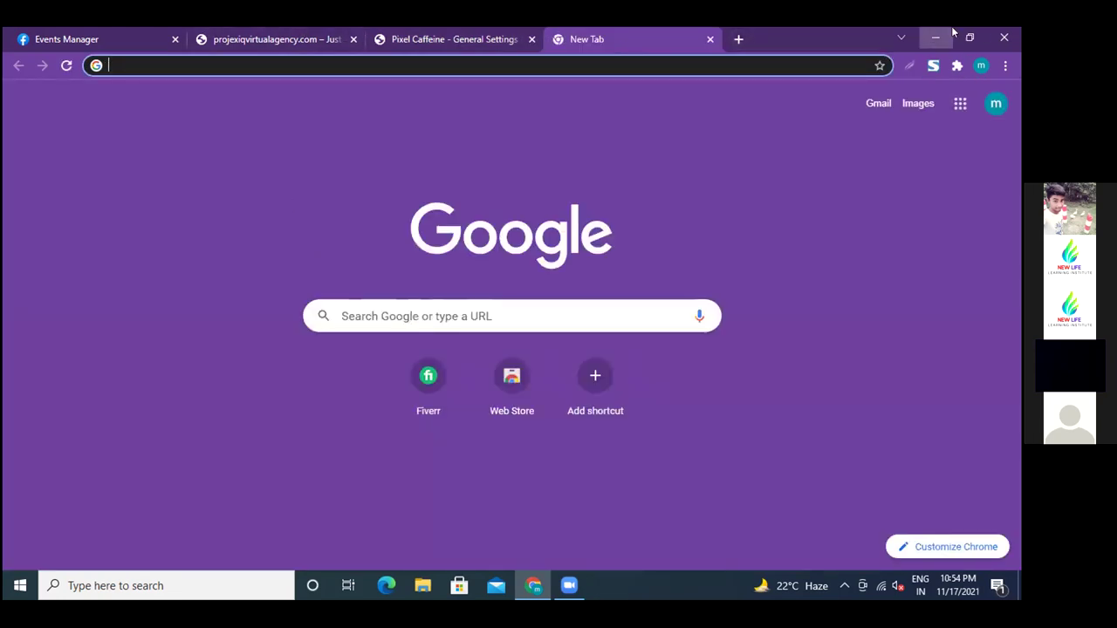
pyautogui.press('super+Down')
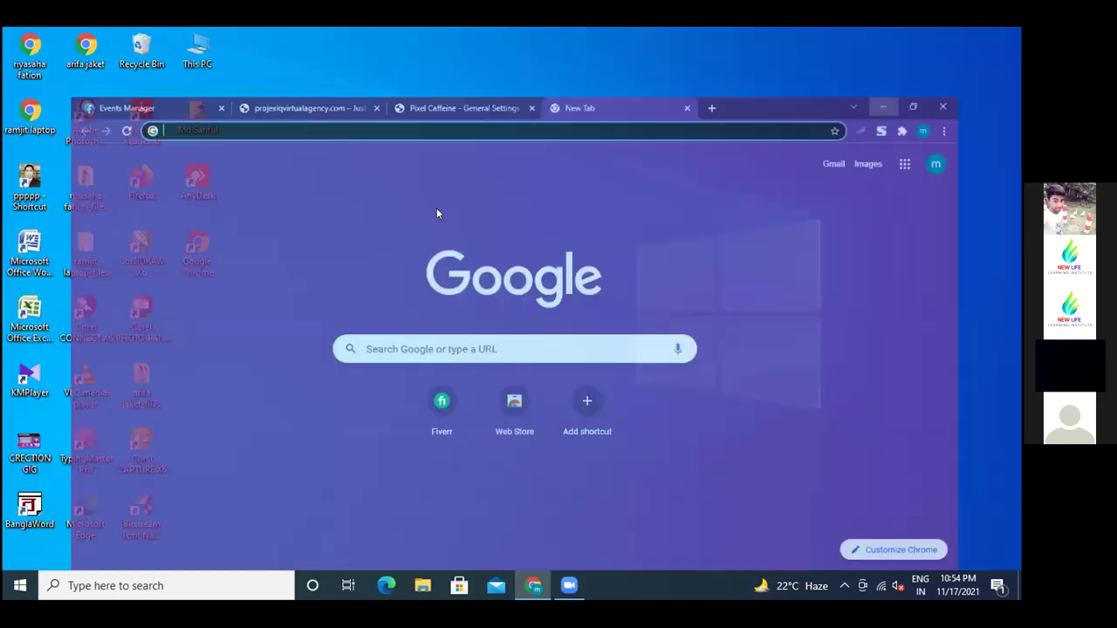
pyautogui.press('super+Down')
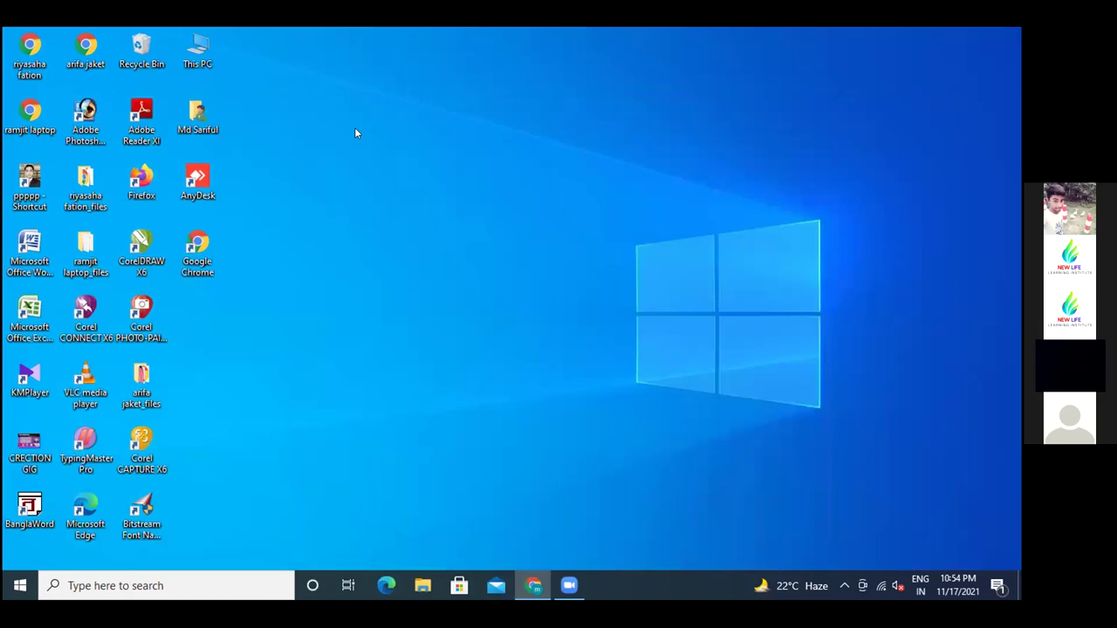
pyautogui.rightClick(355, 133)
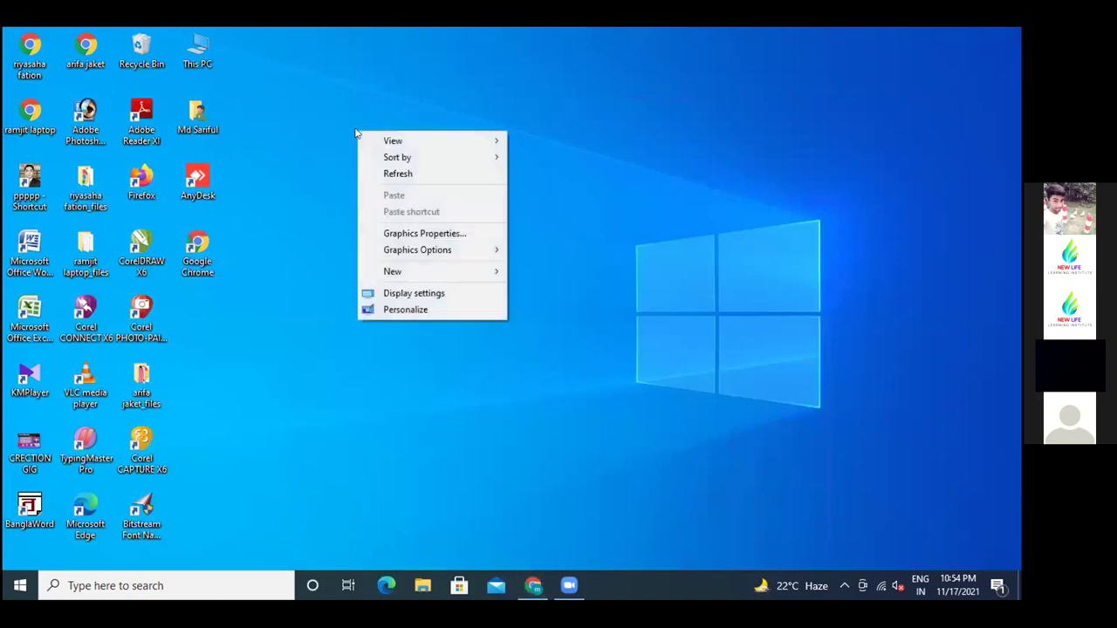
pyautogui.click(401, 174)
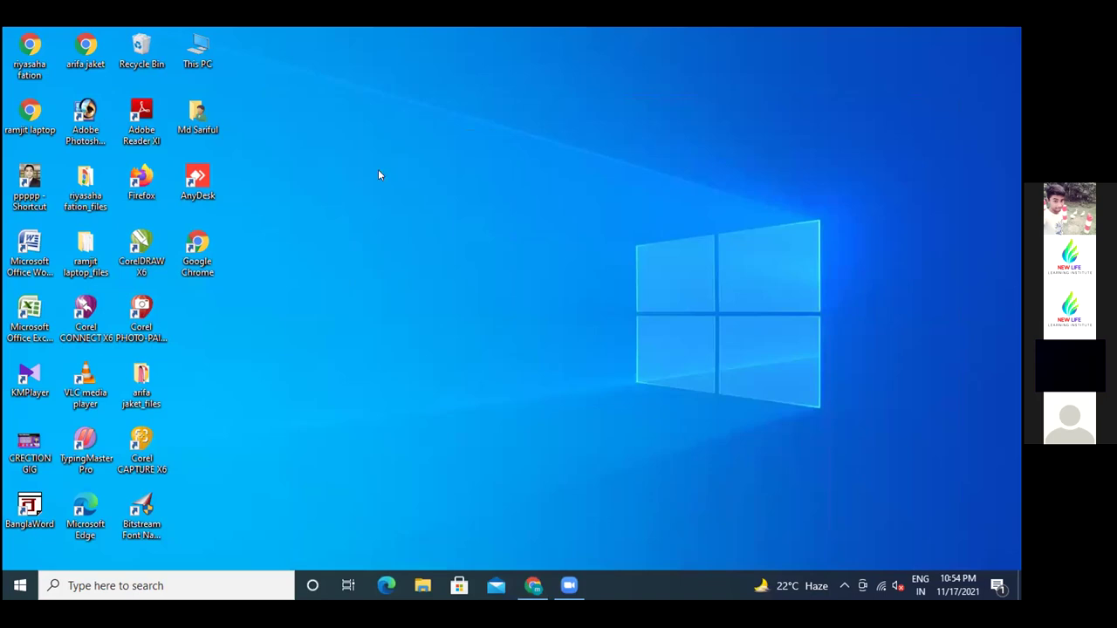
pyautogui.rightClick(378, 173)
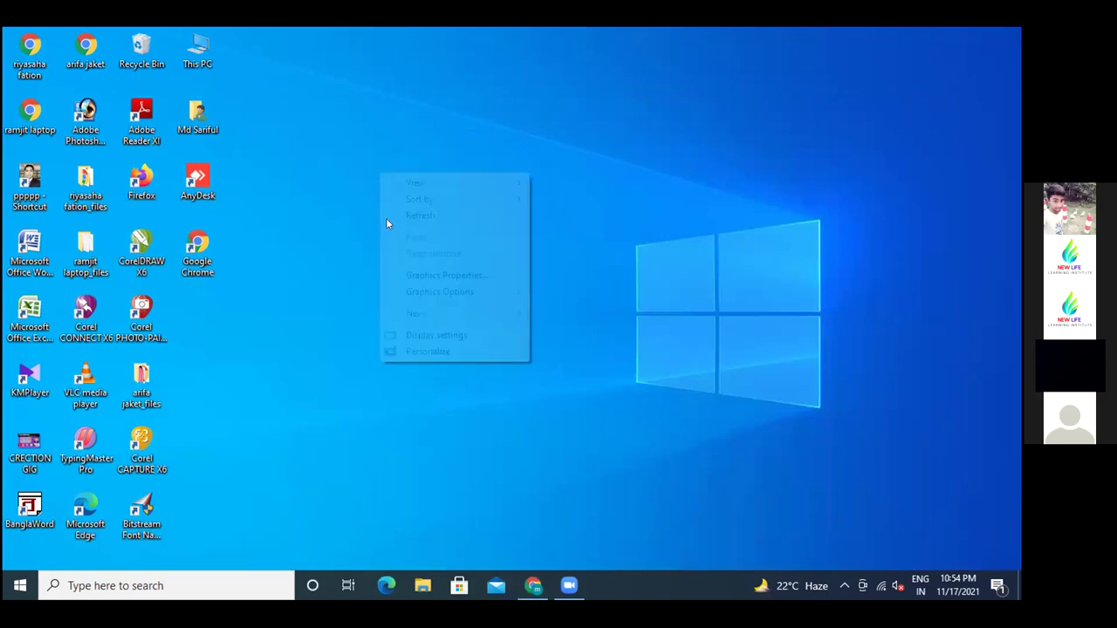
pyautogui.click(423, 215)
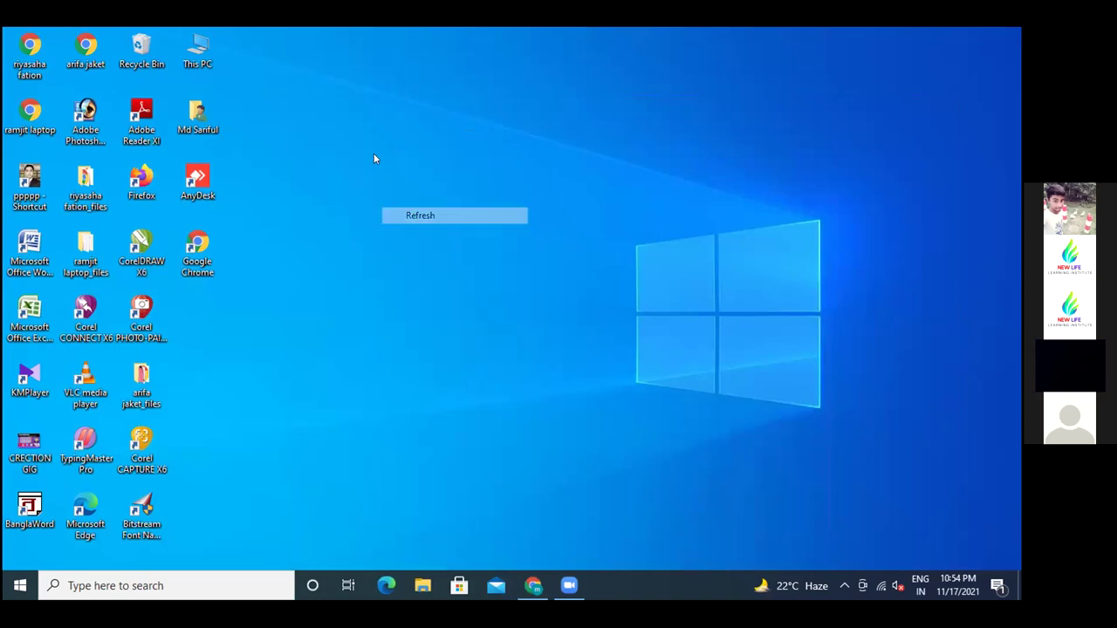
pyautogui.rightClick(367, 165)
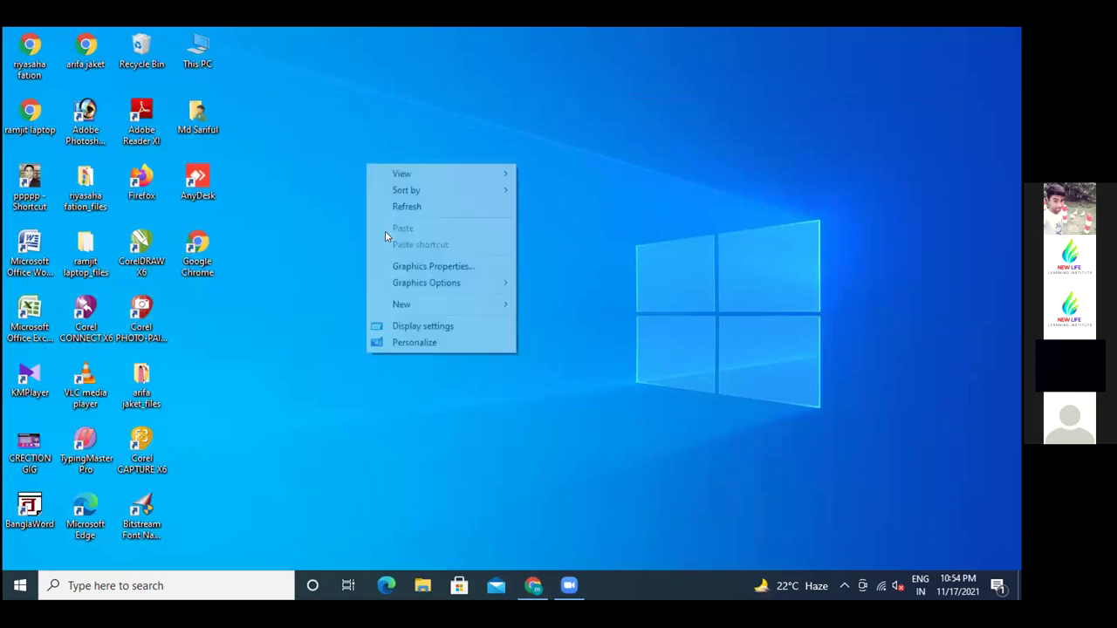
pyautogui.click(406, 207)
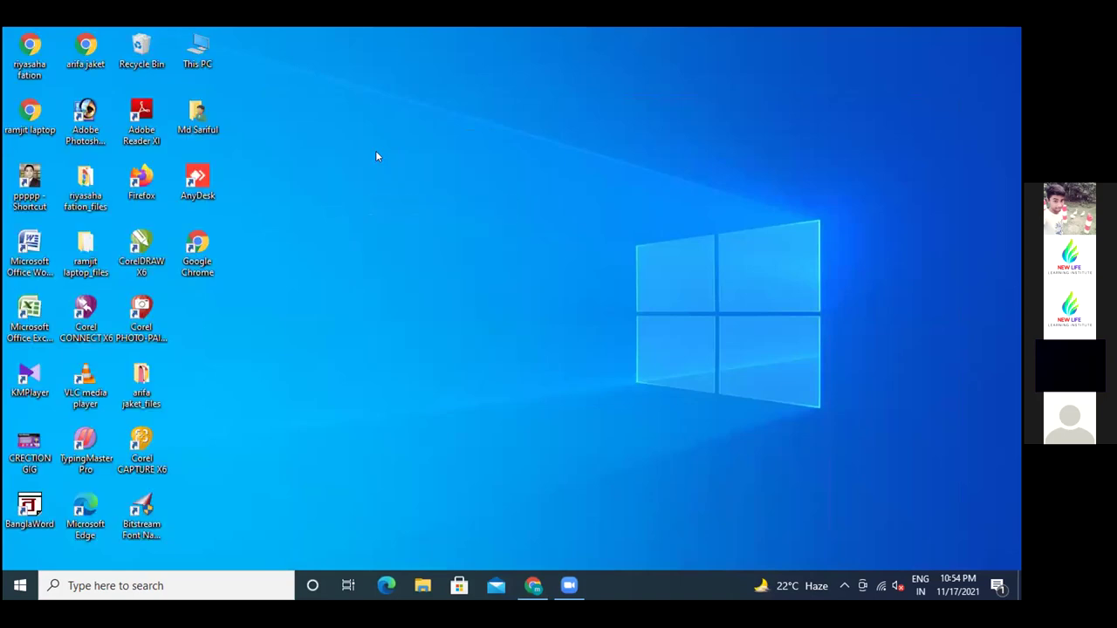
pyautogui.rightClick(377, 148)
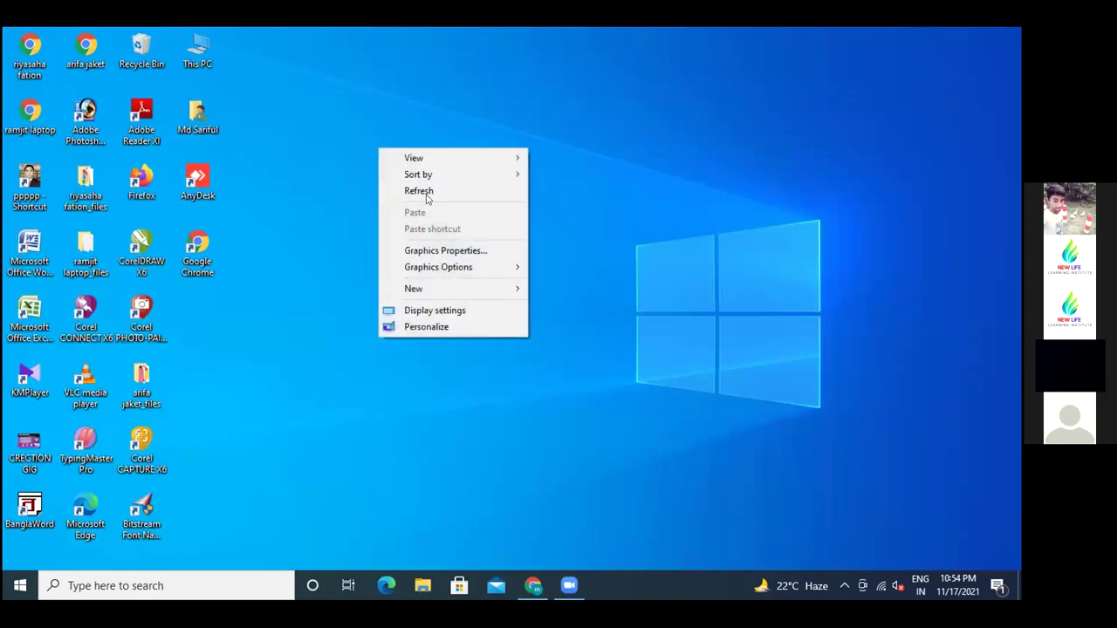
pyautogui.click(427, 191)
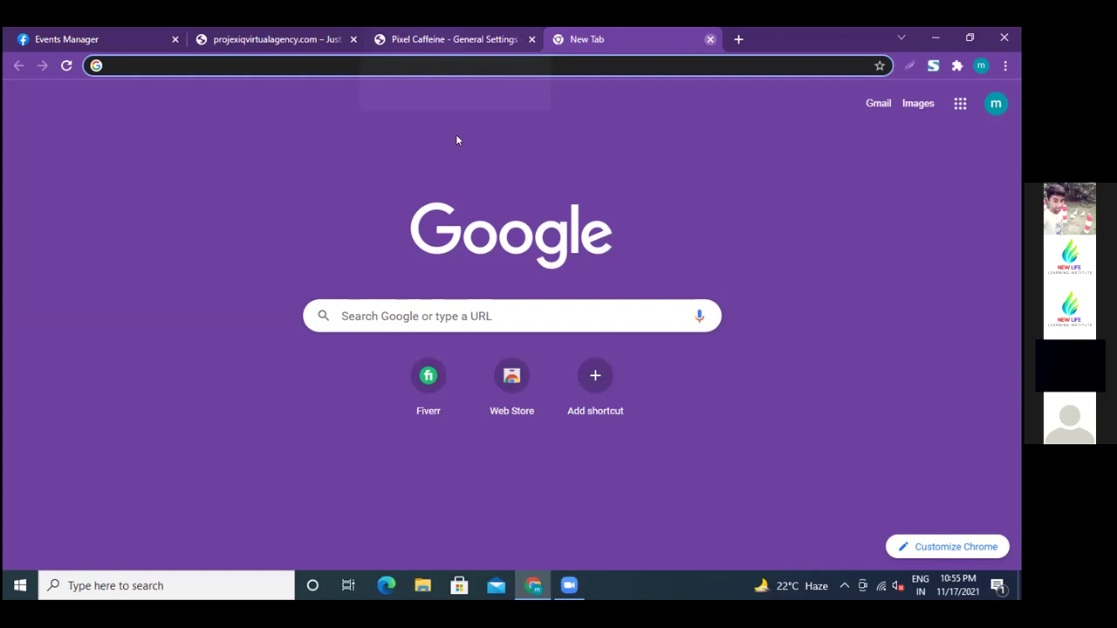
pyautogui.hotkey('ctrl', 'shift', 'Tab')
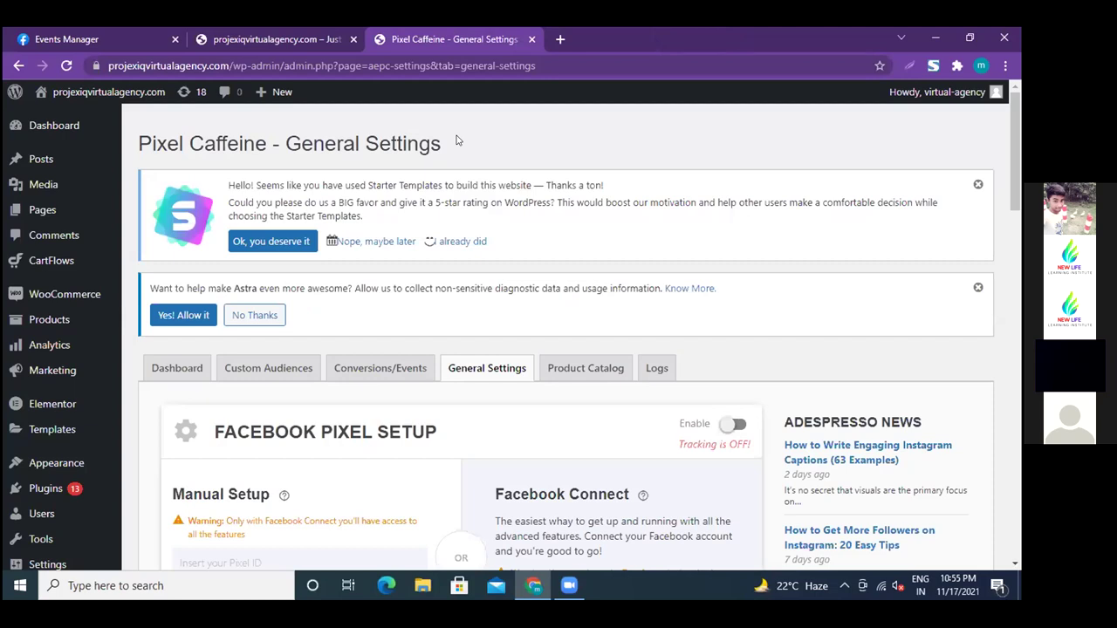
# Go back to the Pixel Caffeine dashboard, then reopen the general settings and examine the manual setup and Facebook Connect options.
pyautogui.click(17, 67)
pyautogui.click(17, 66)
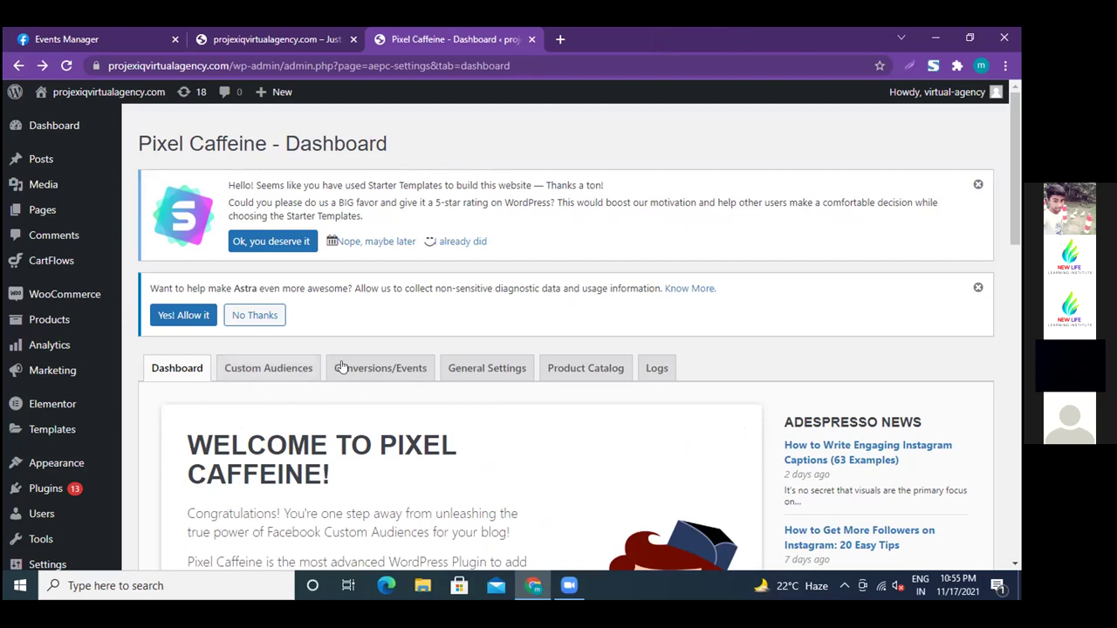
pyautogui.scroll(-1, 467, 251)
pyautogui.scroll(-1, 467, 250)
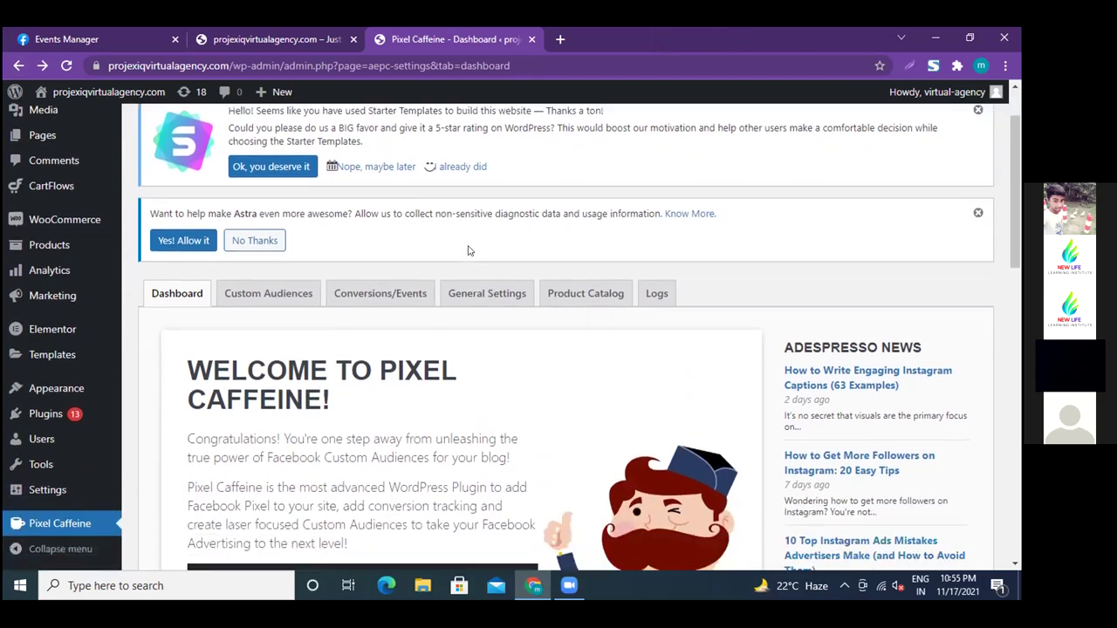
pyautogui.scroll(-3, 471, 249)
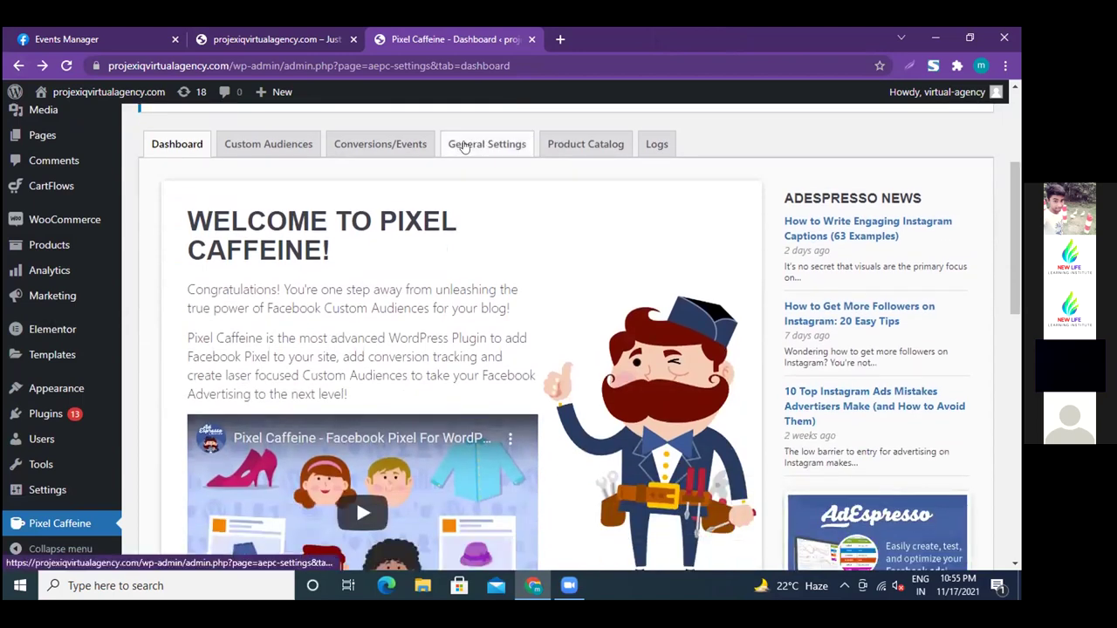
pyautogui.click(484, 146)
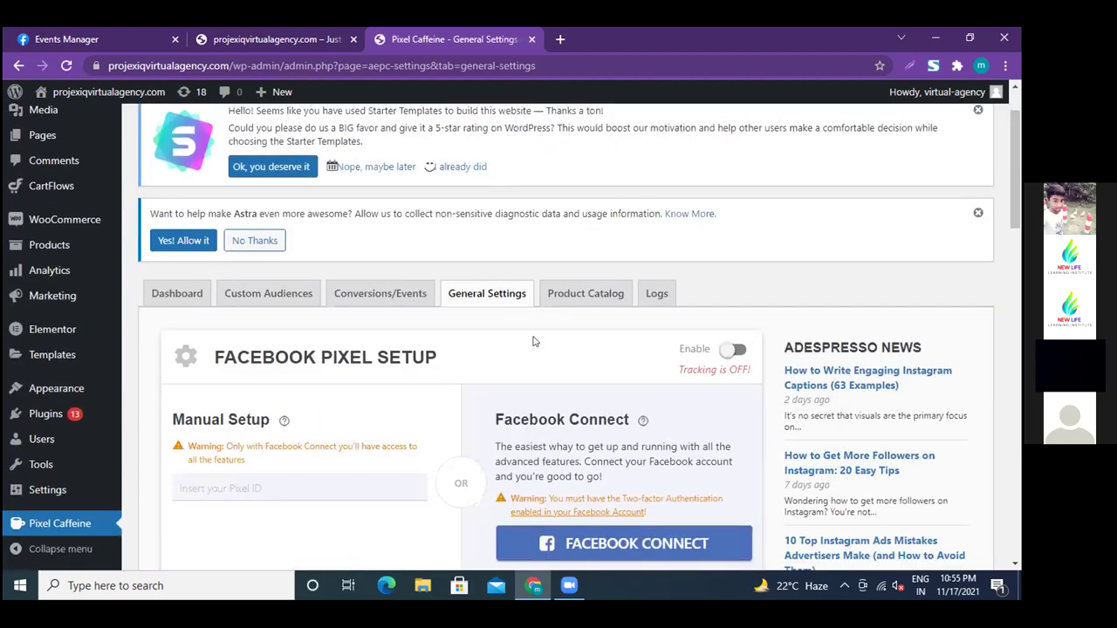
pyautogui.scroll(-3, 534, 342)
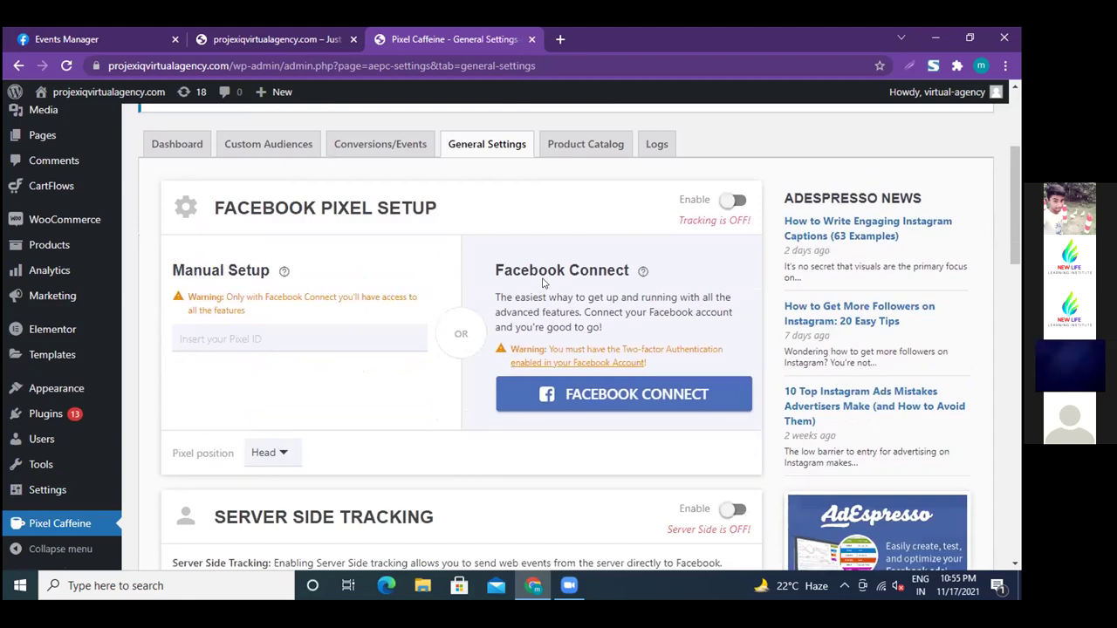
pyautogui.moveTo(644, 276)
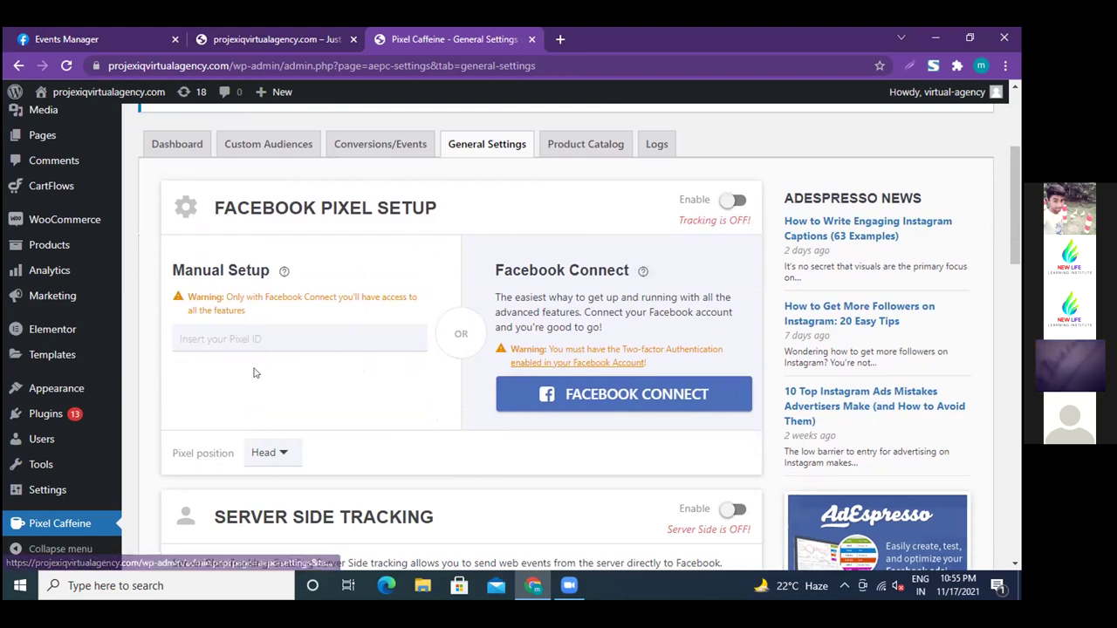
# Copy the Riyadh Fashion pixel's ID from its data source entry in Facebook Events Manager.
pyautogui.click(218, 338)
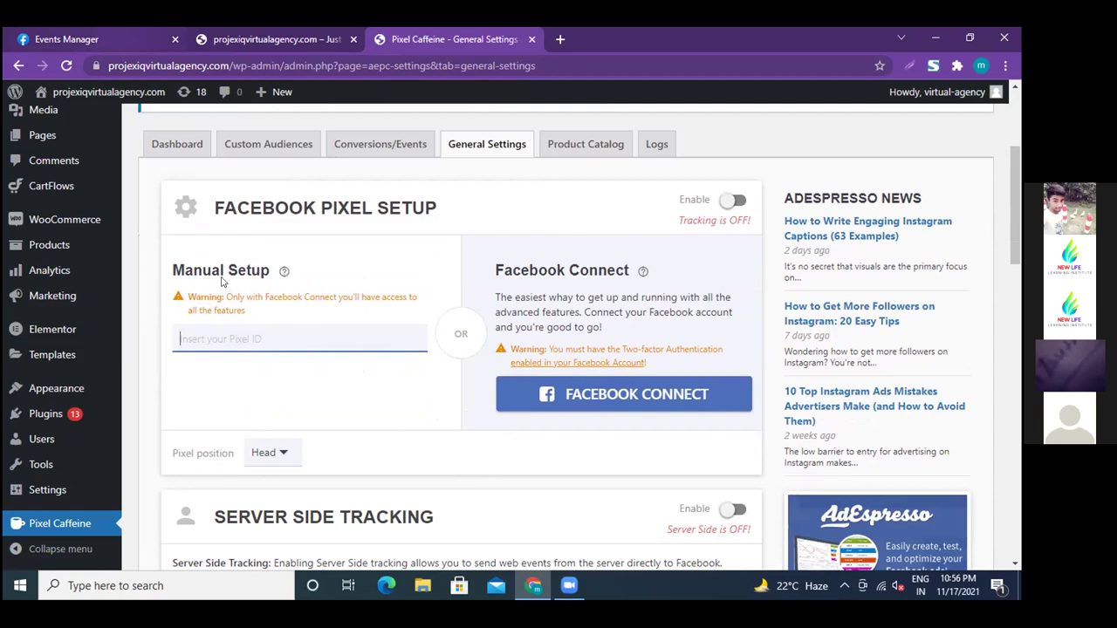
pyautogui.hotkey('ctrl', '1')
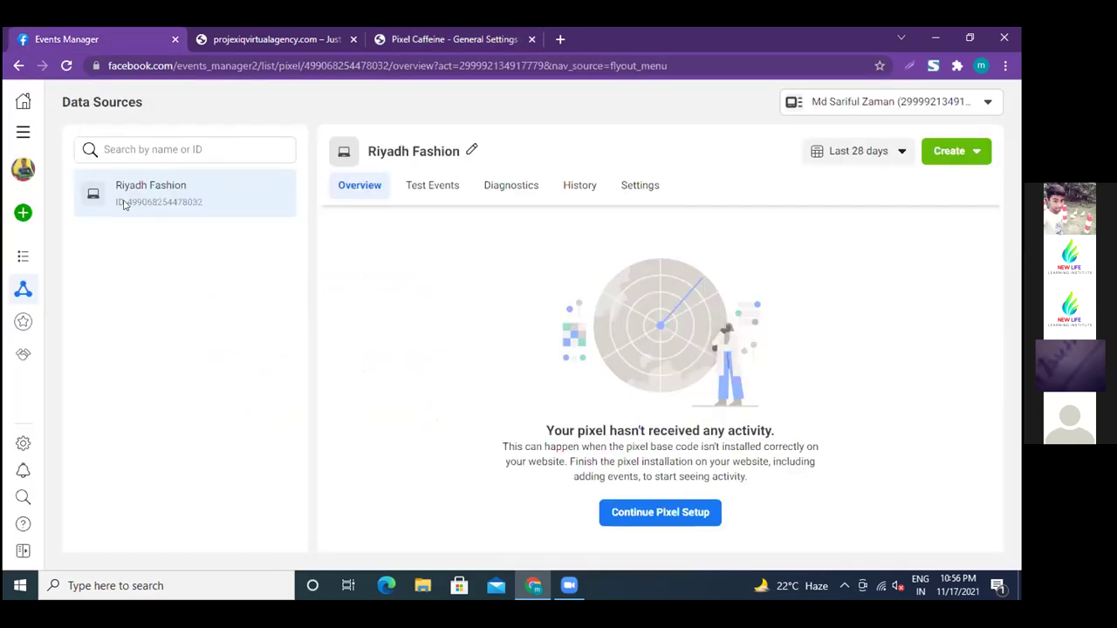
pyautogui.moveTo(126, 202); pyautogui.dragTo(209, 204)
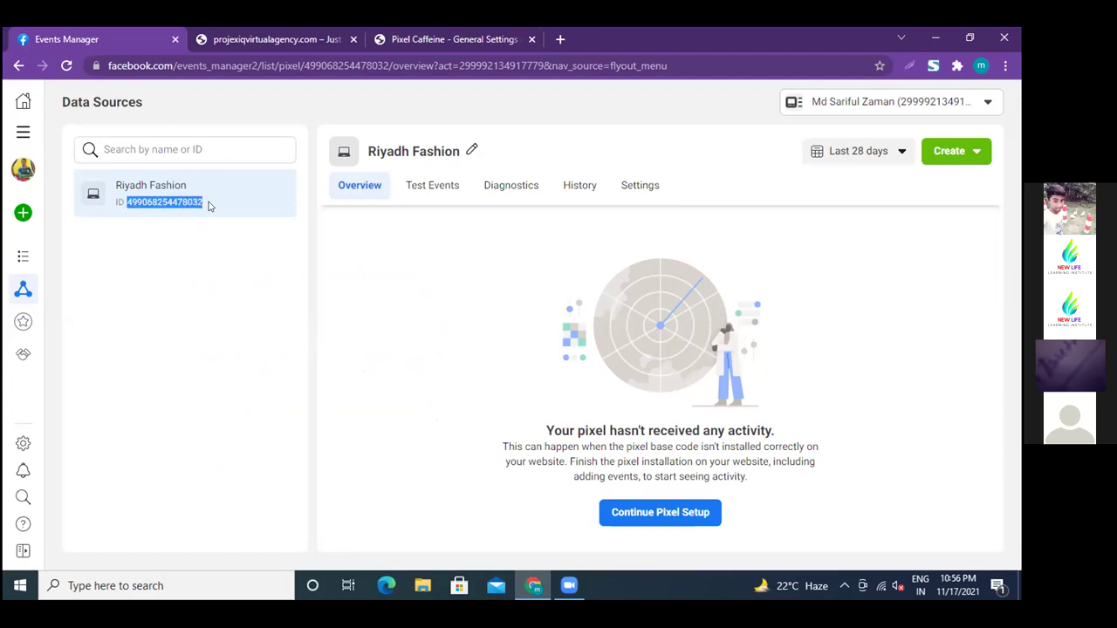
pyautogui.click(179, 280)
pyautogui.moveTo(126, 203); pyautogui.dragTo(219, 210)
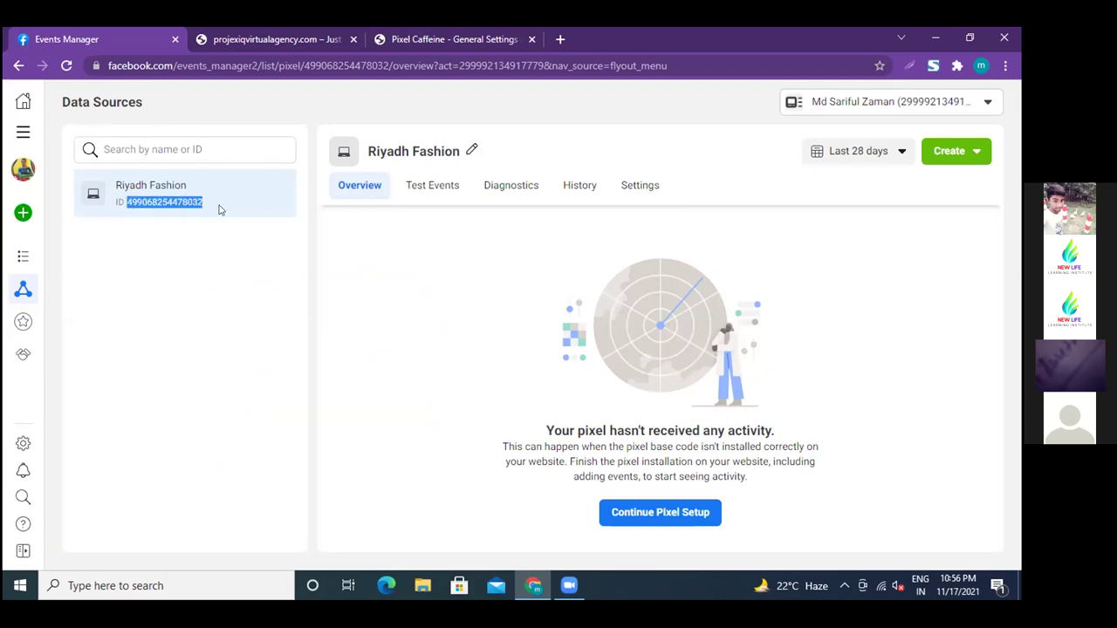
pyautogui.rightClick(174, 201)
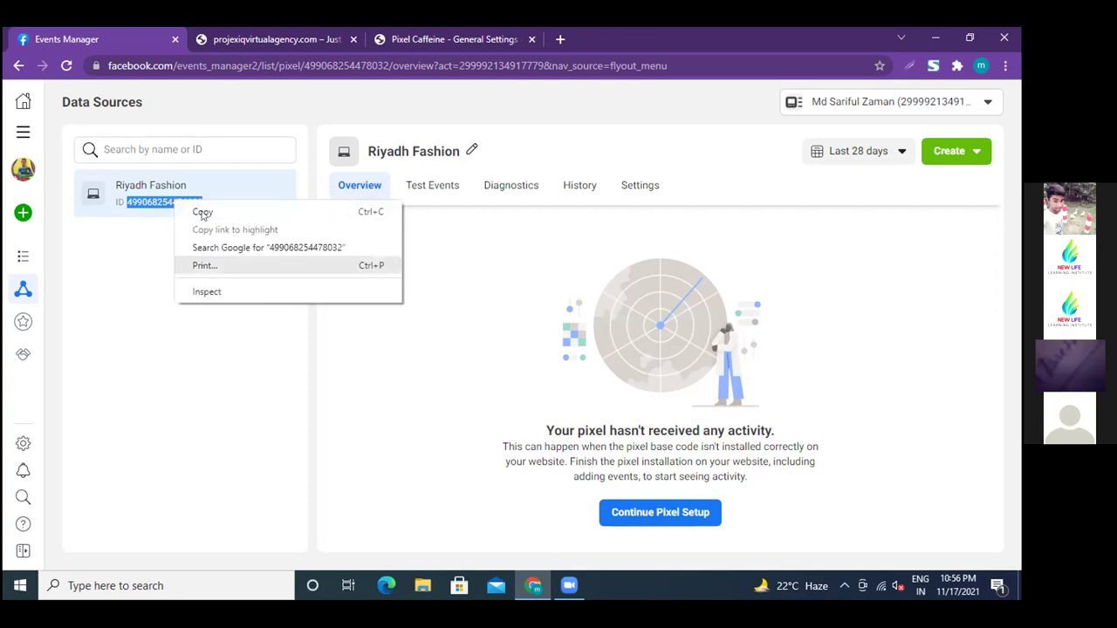
pyautogui.click(205, 212)
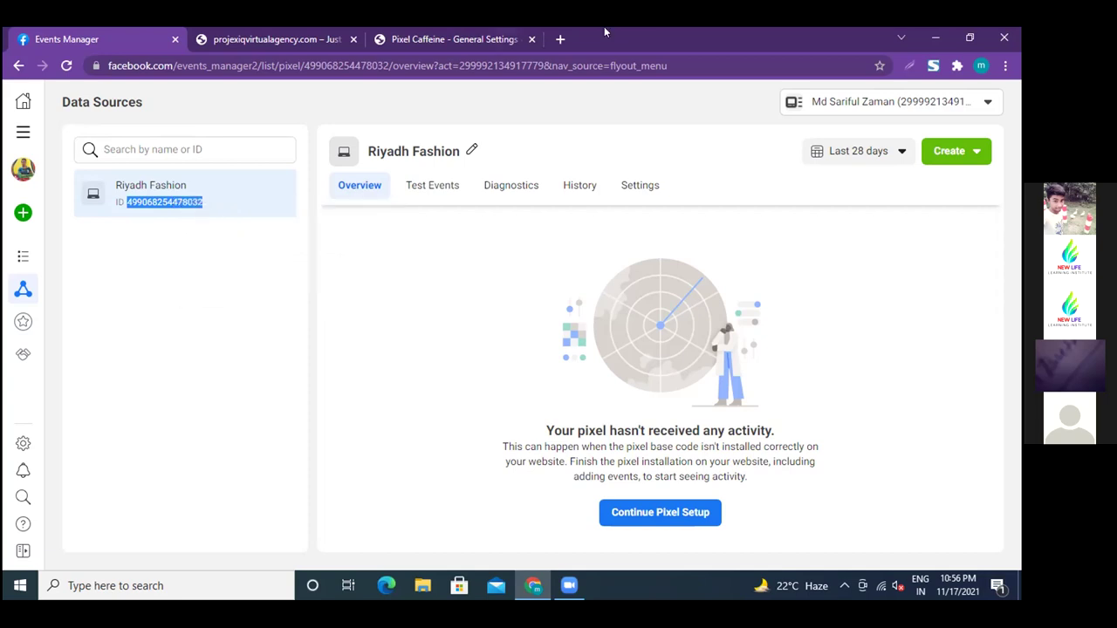
# Paste the copied pixel ID into the manual Facebook Pixel setup in Pixel Caffeine's general settings.
pyautogui.click(434, 38)
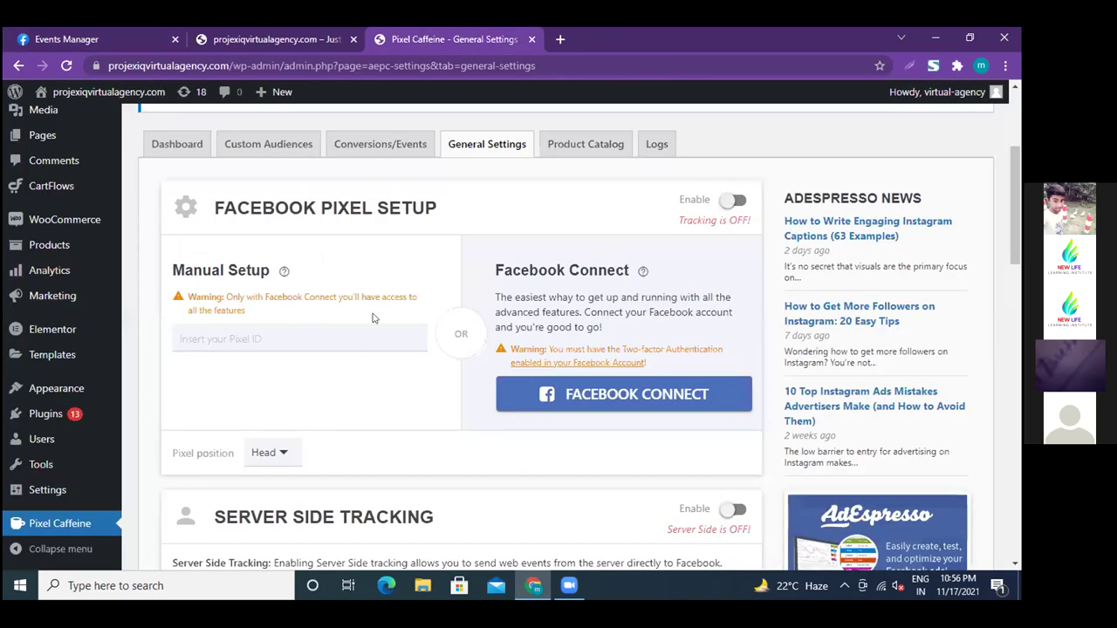
pyautogui.click(206, 339)
pyautogui.rightClick(209, 340)
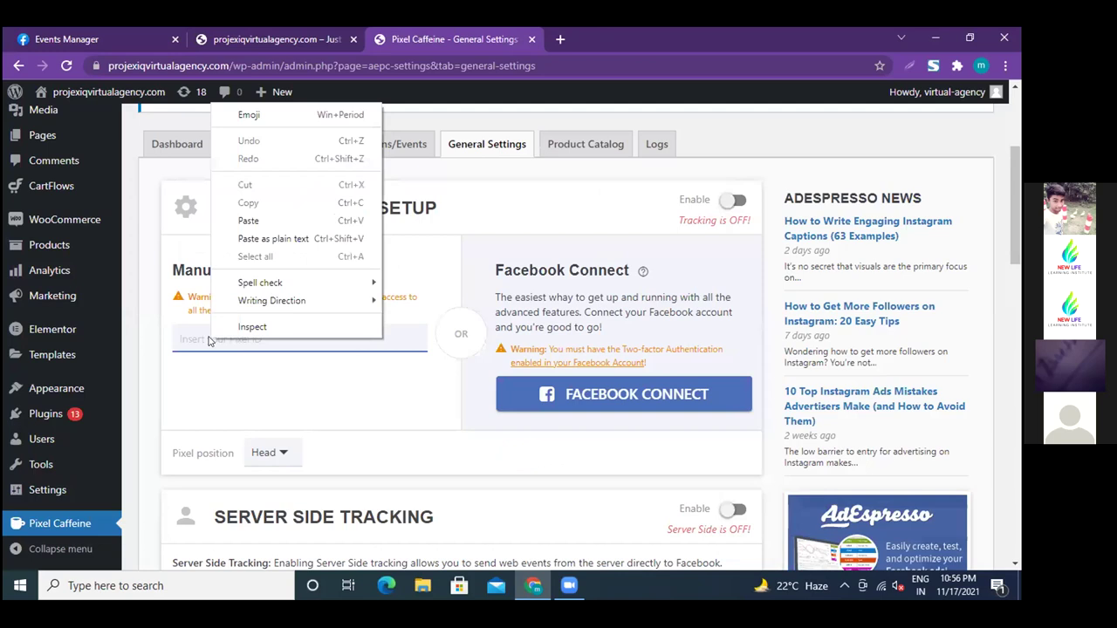
pyautogui.click(248, 221)
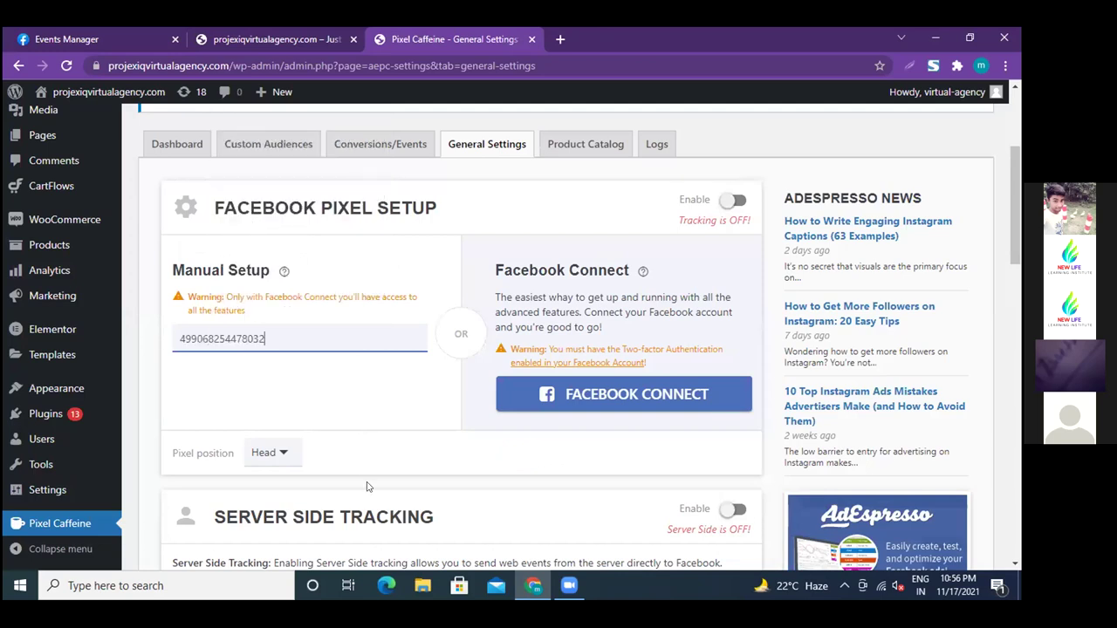
# Enable tracking for the Facebook Pixel setup and save the Pixel Caffeine general settings.
pyautogui.click(735, 201)
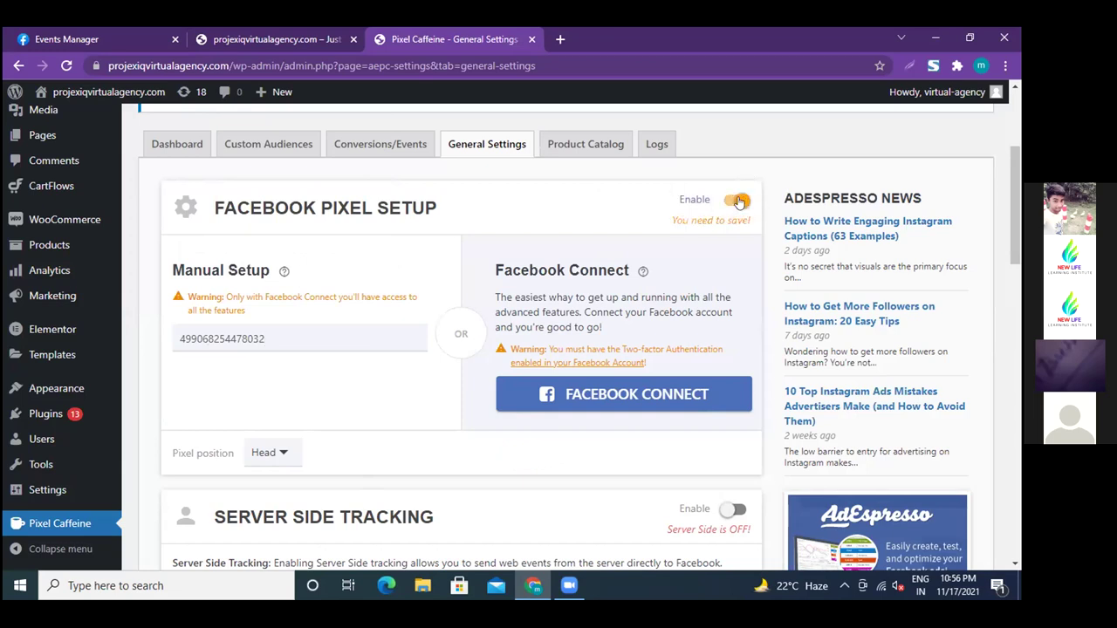
pyautogui.scroll(-3, 461, 418)
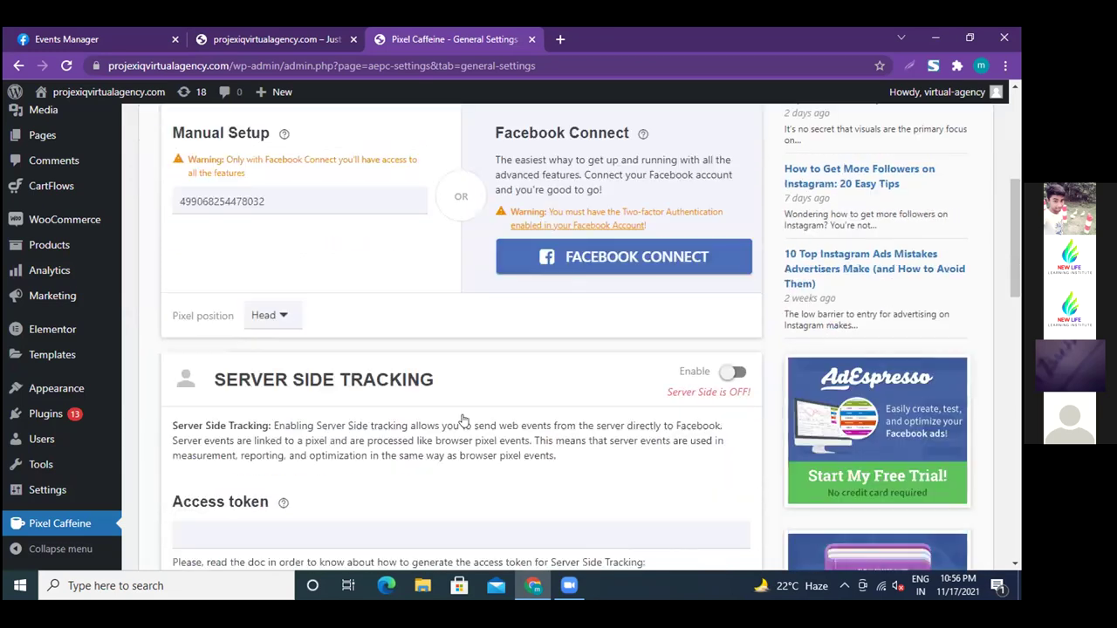
pyautogui.scroll(-1, 463, 420)
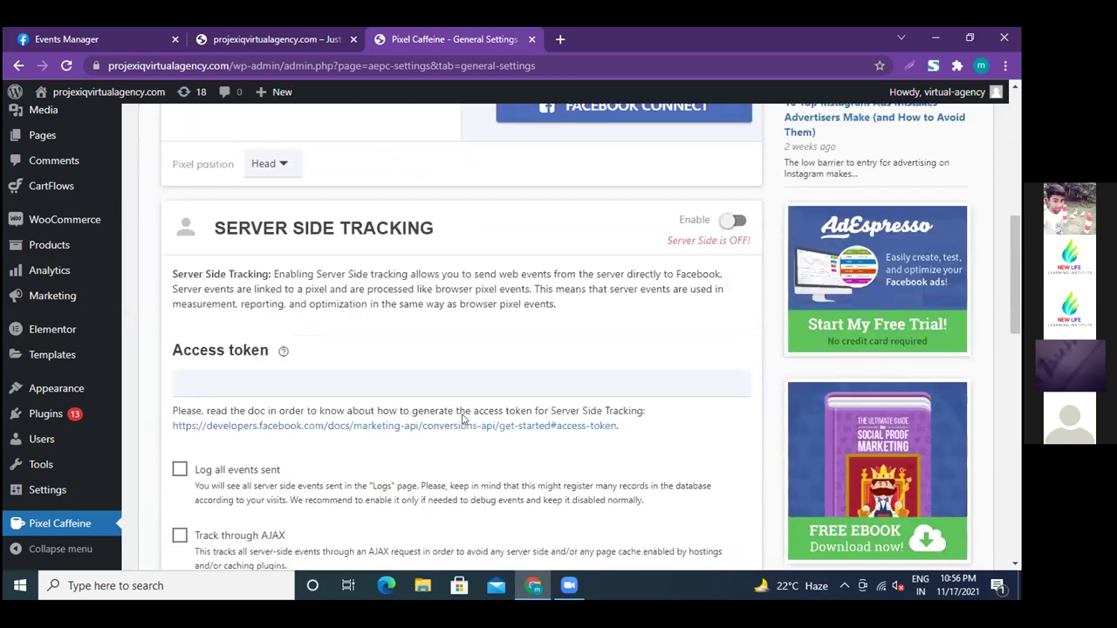
pyautogui.scroll(-8, 463, 420)
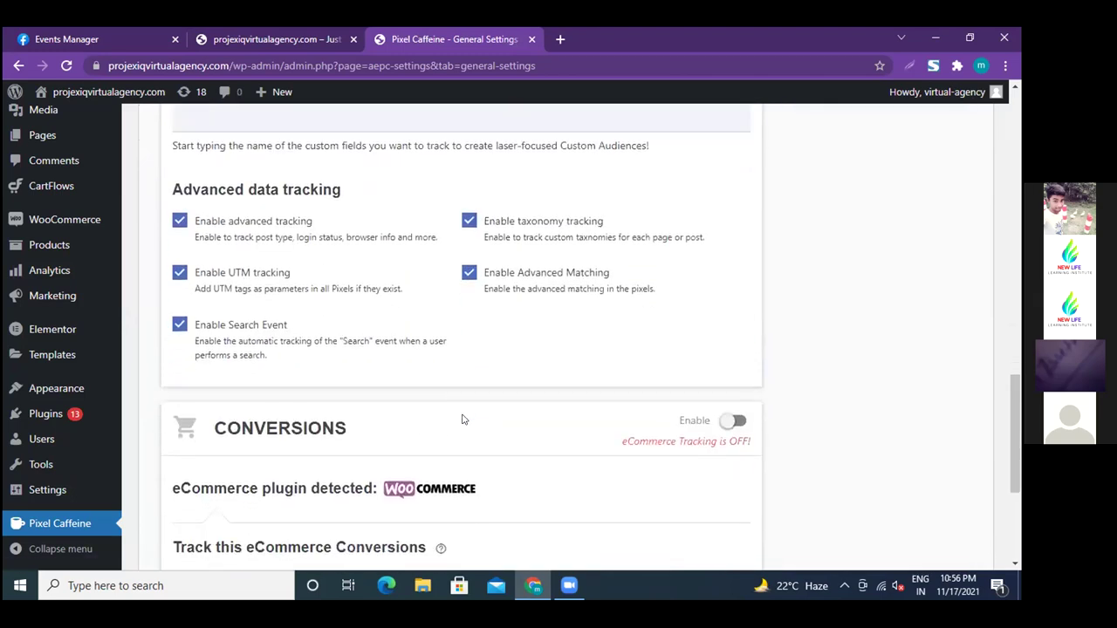
pyautogui.scroll(-4, 462, 420)
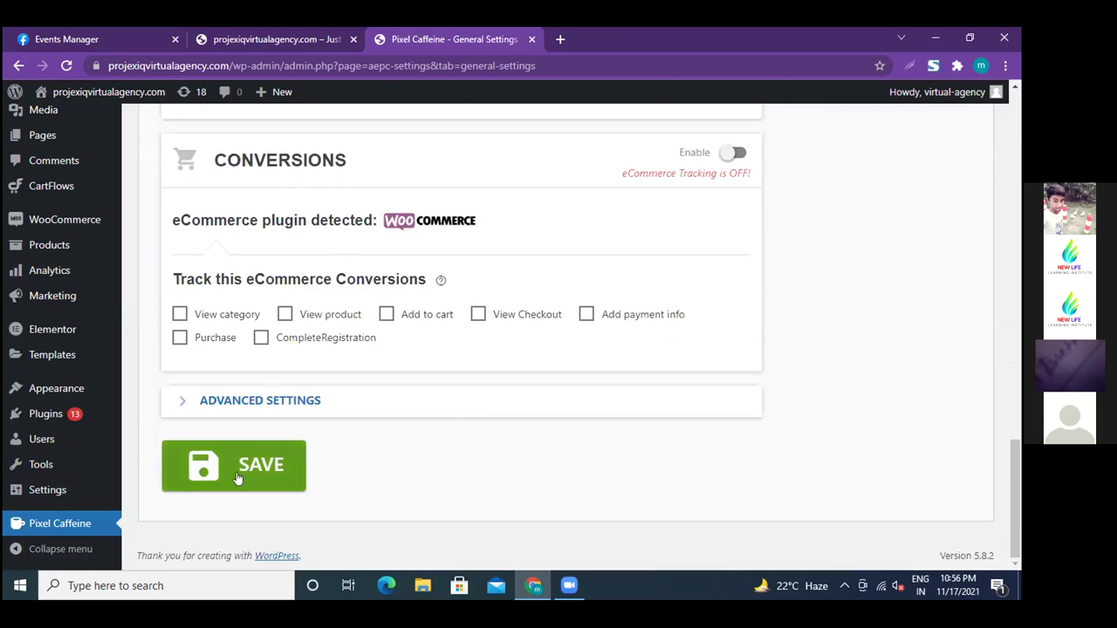
pyautogui.click(248, 465)
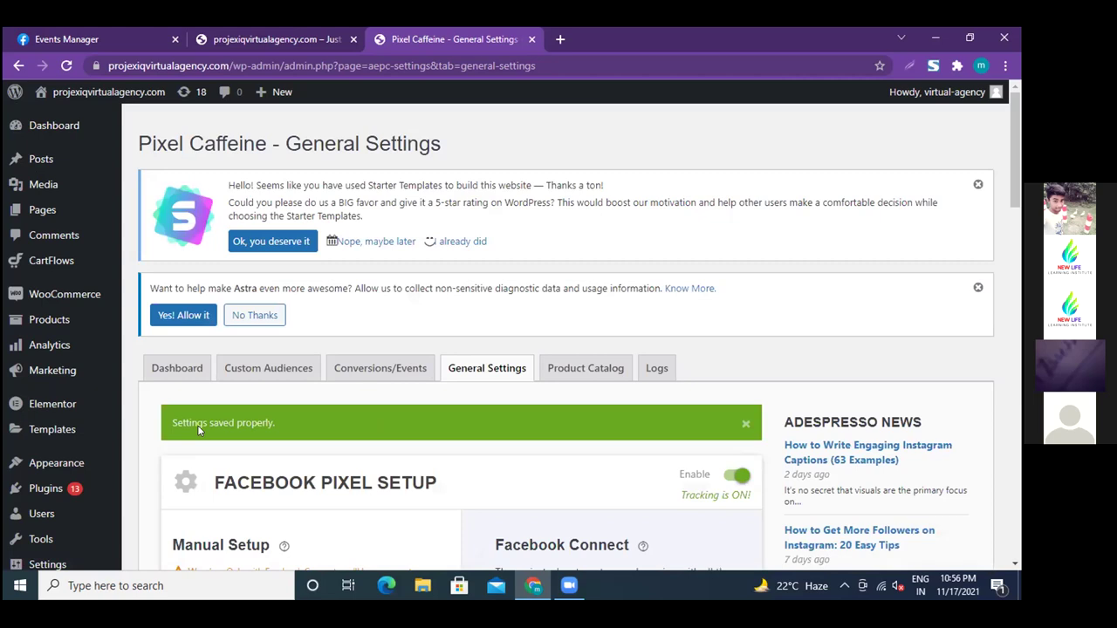
# Review the saved Facebook Pixel setup and the server side tracking options in Pixel Caffeine's general settings.
pyautogui.scroll(-1, 197, 425)
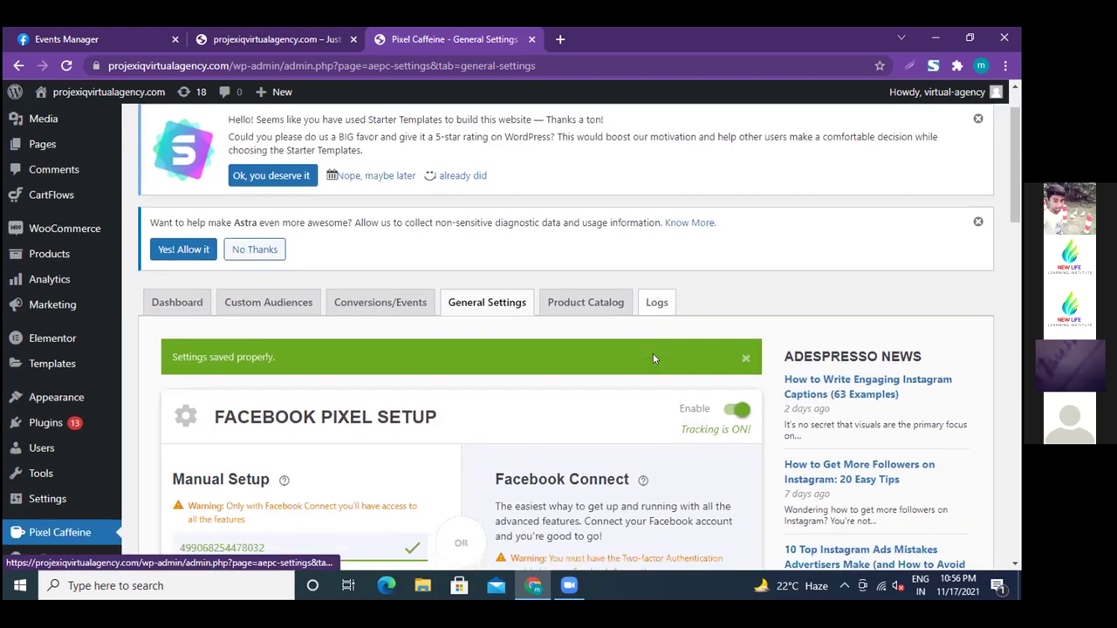
pyautogui.scroll(-2, 770, 451)
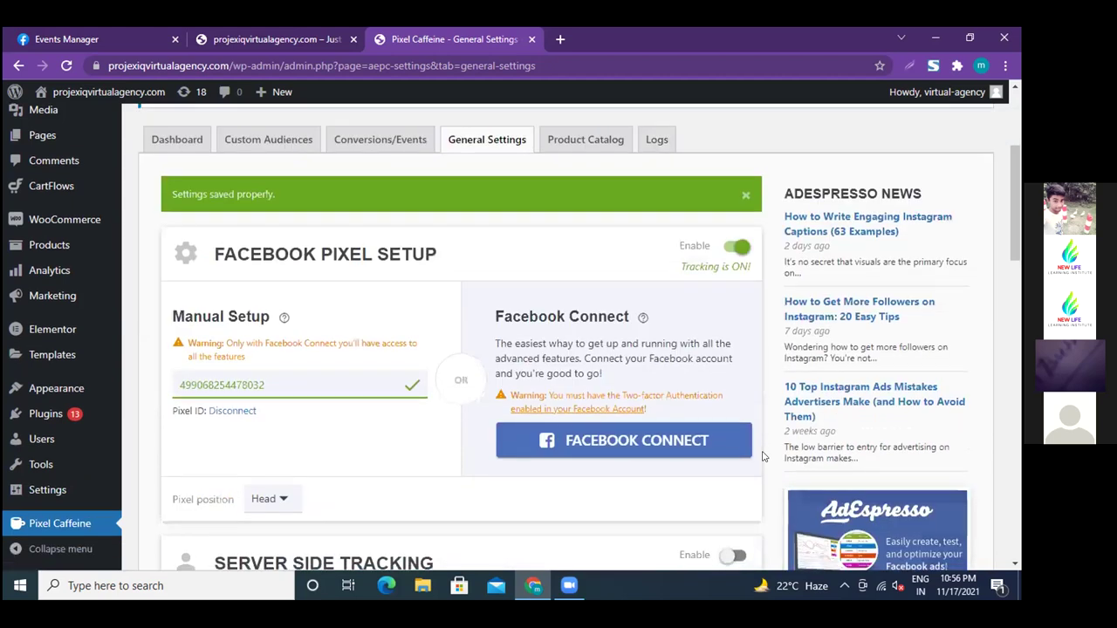
pyautogui.scroll(-1, 666, 167)
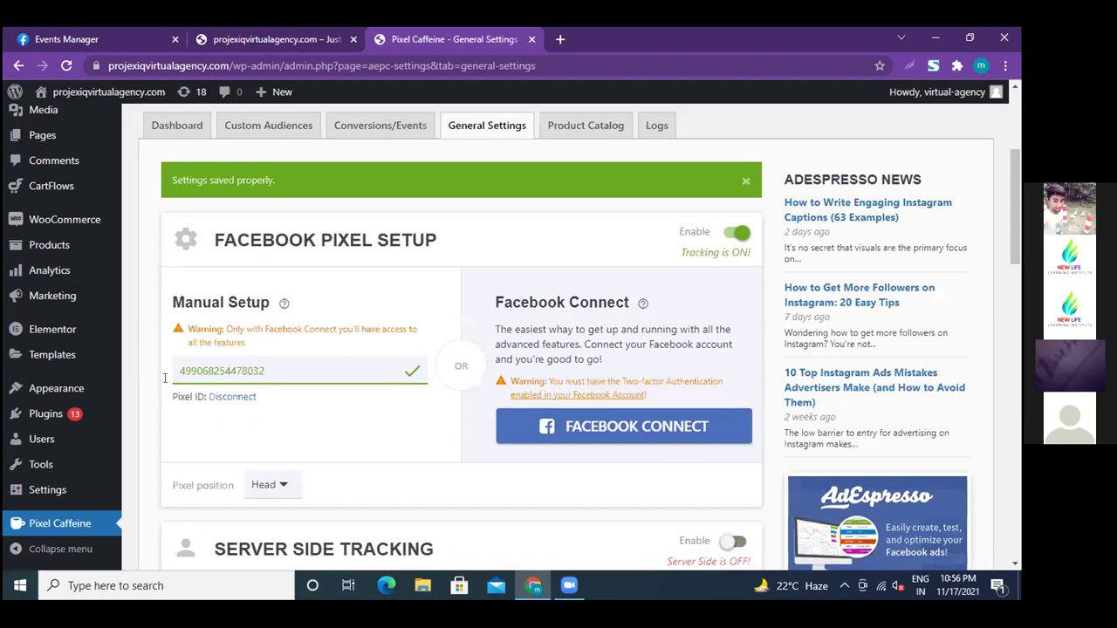
pyautogui.scroll(-5, 192, 375)
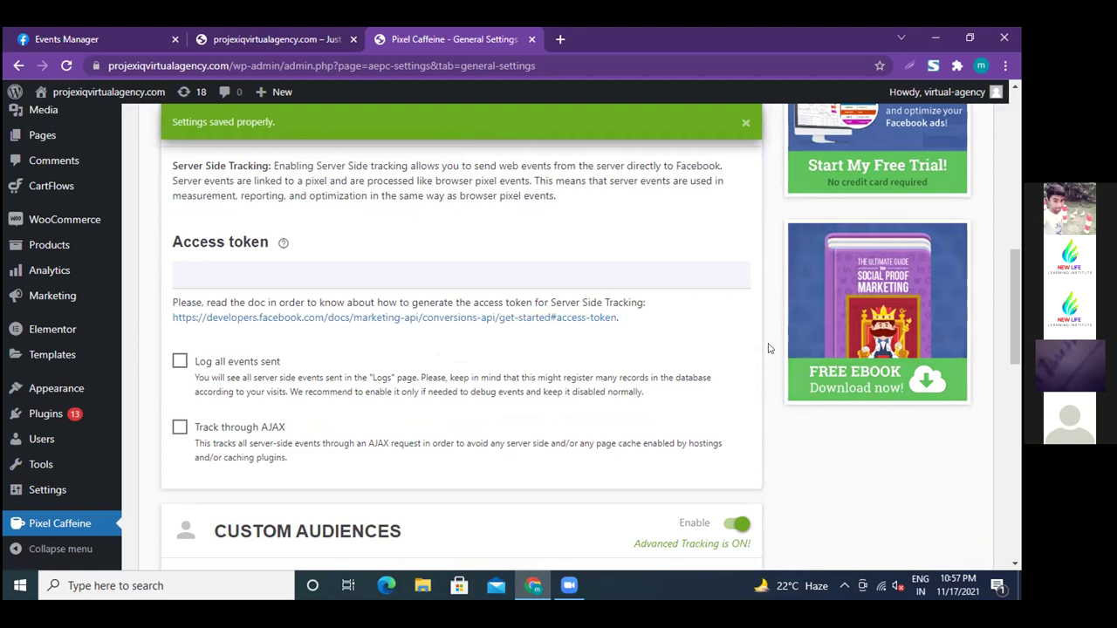
pyautogui.scroll(3, 768, 348)
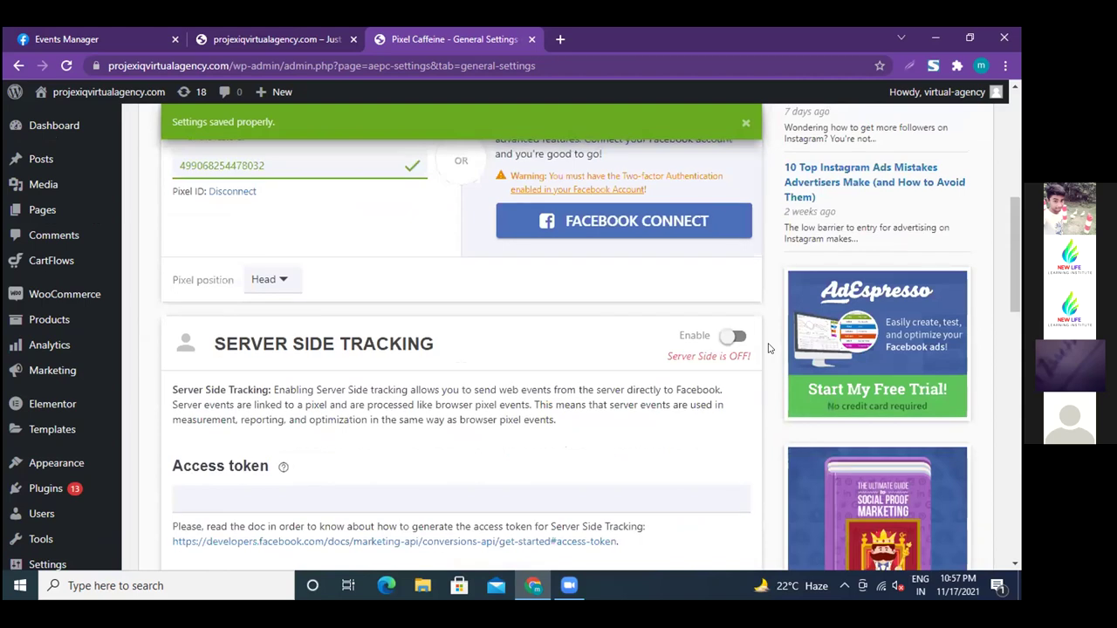
pyautogui.scroll(6, 769, 348)
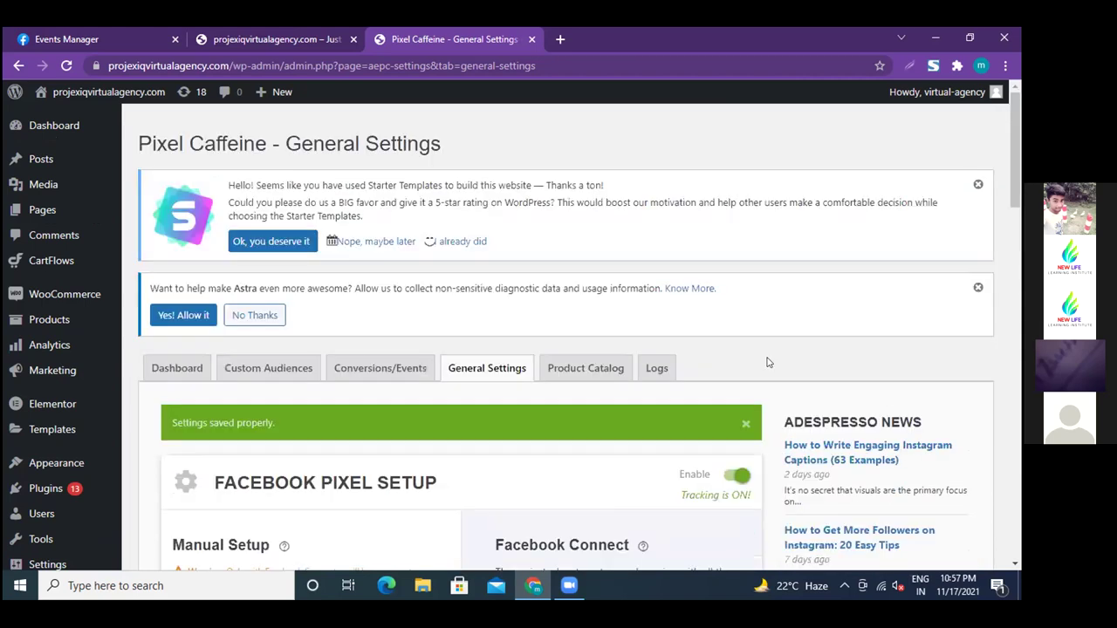
pyautogui.scroll(-3, 768, 362)
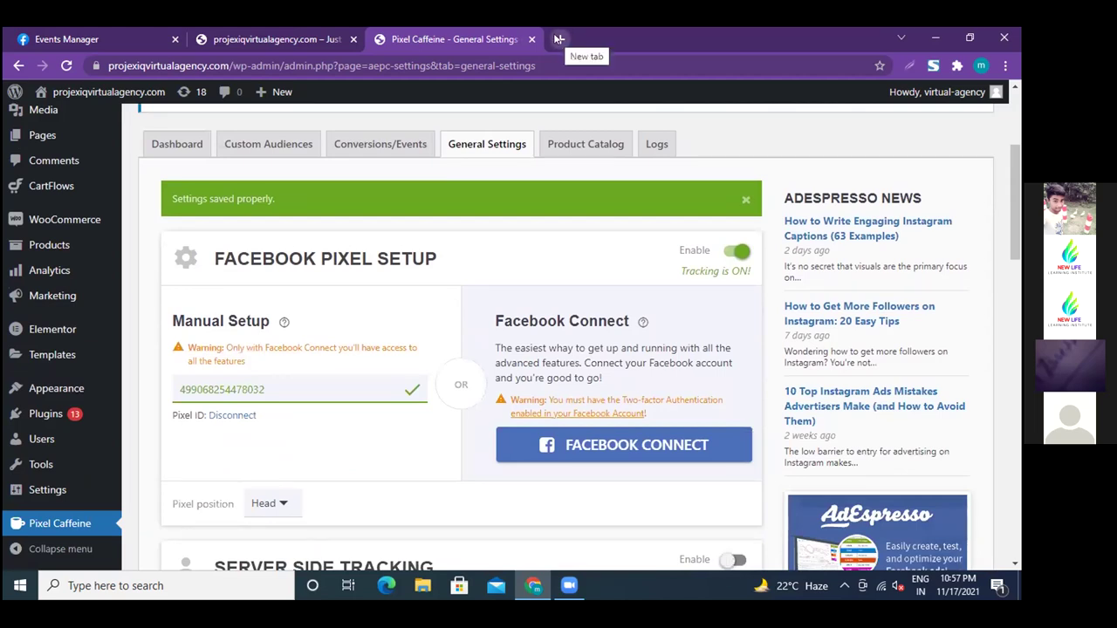
# Search Google for "facebook pixel helper" in a new browser tab.
pyautogui.click(558, 39)
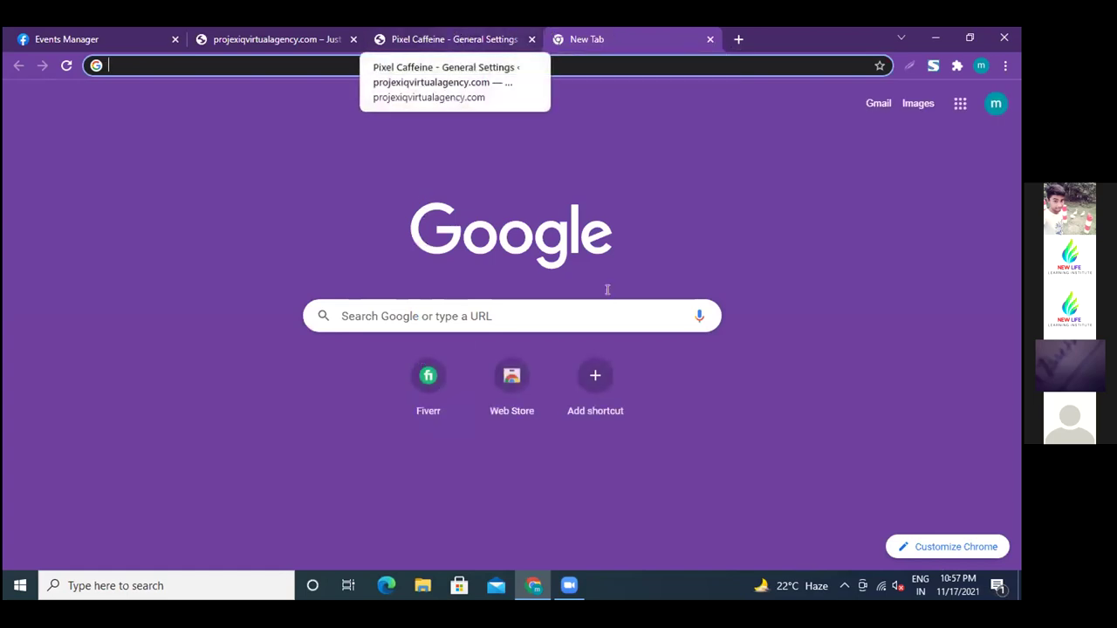
pyautogui.click(436, 36)
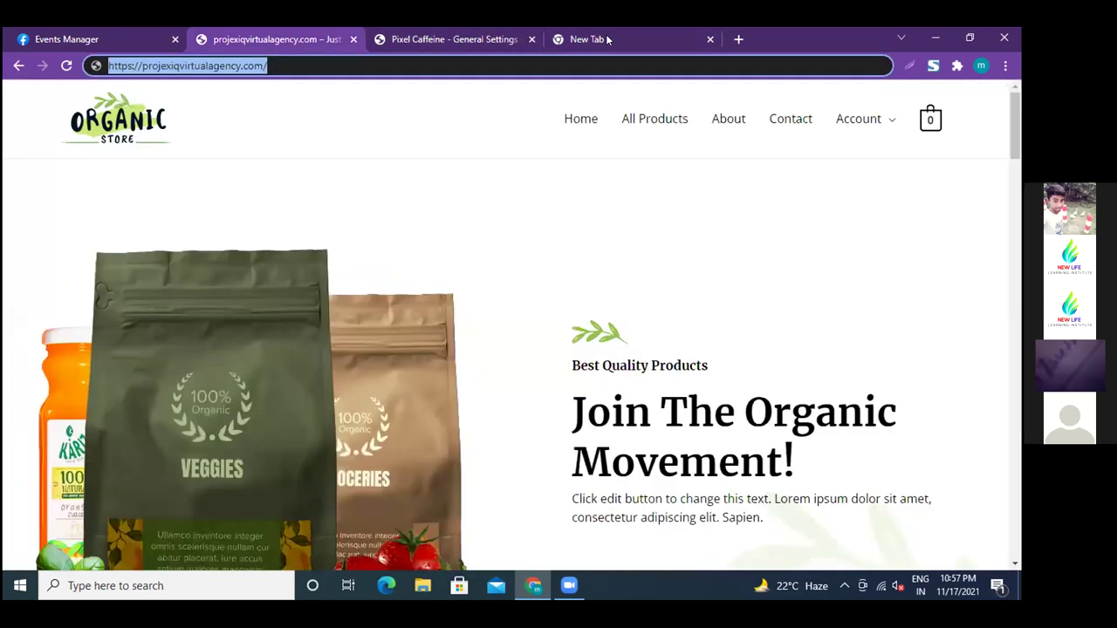
pyautogui.click(609, 39)
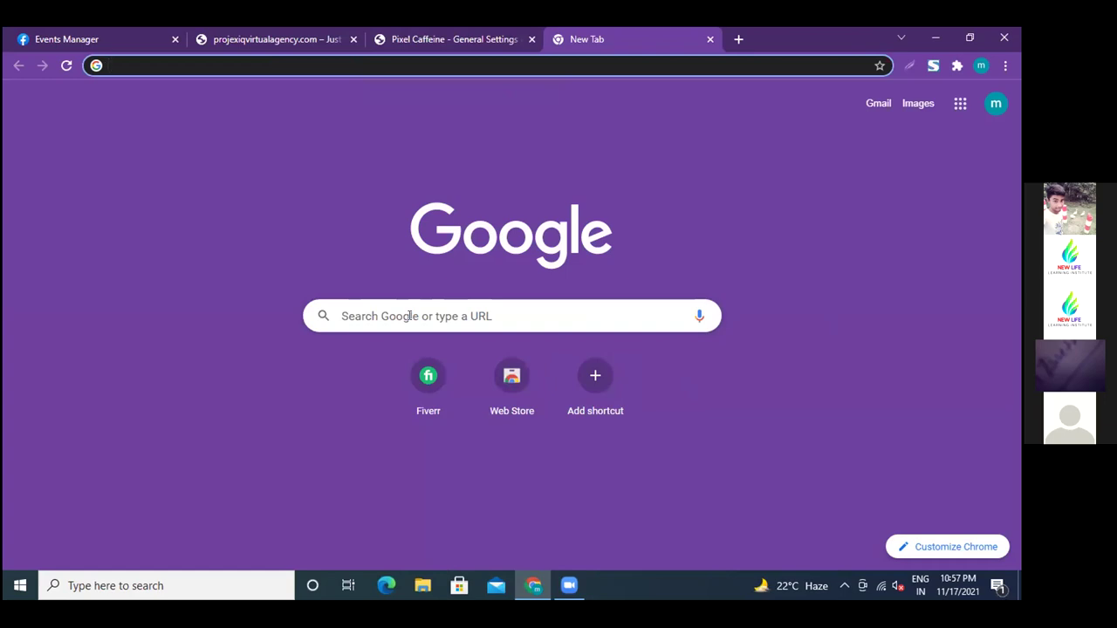
pyautogui.click(409, 316)
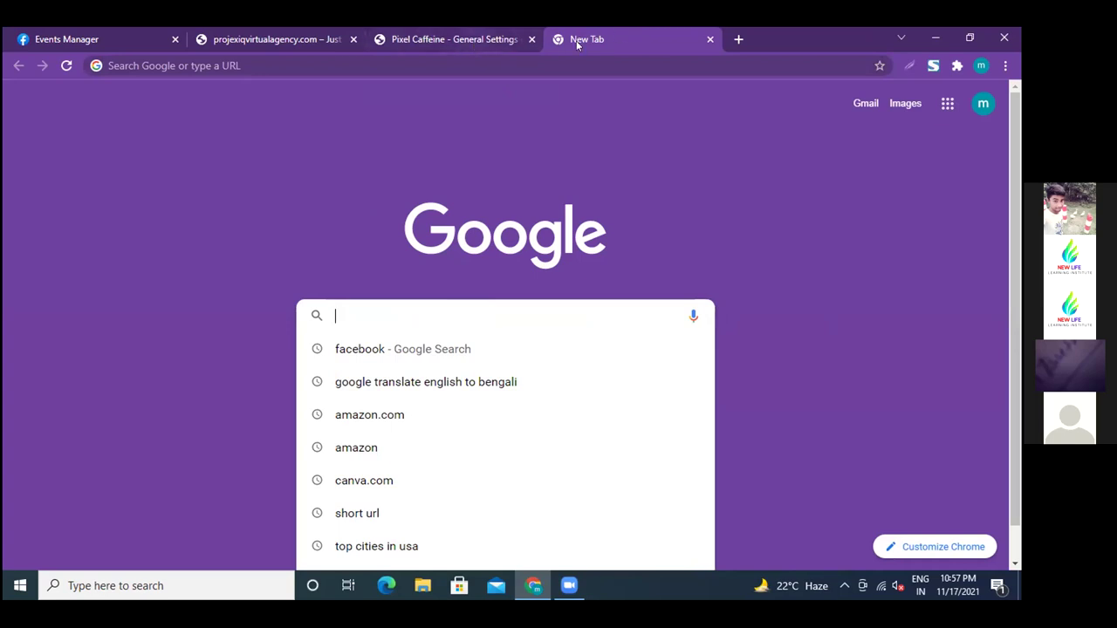
pyautogui.hotkey('ctrl', 'shift', 'Tab')
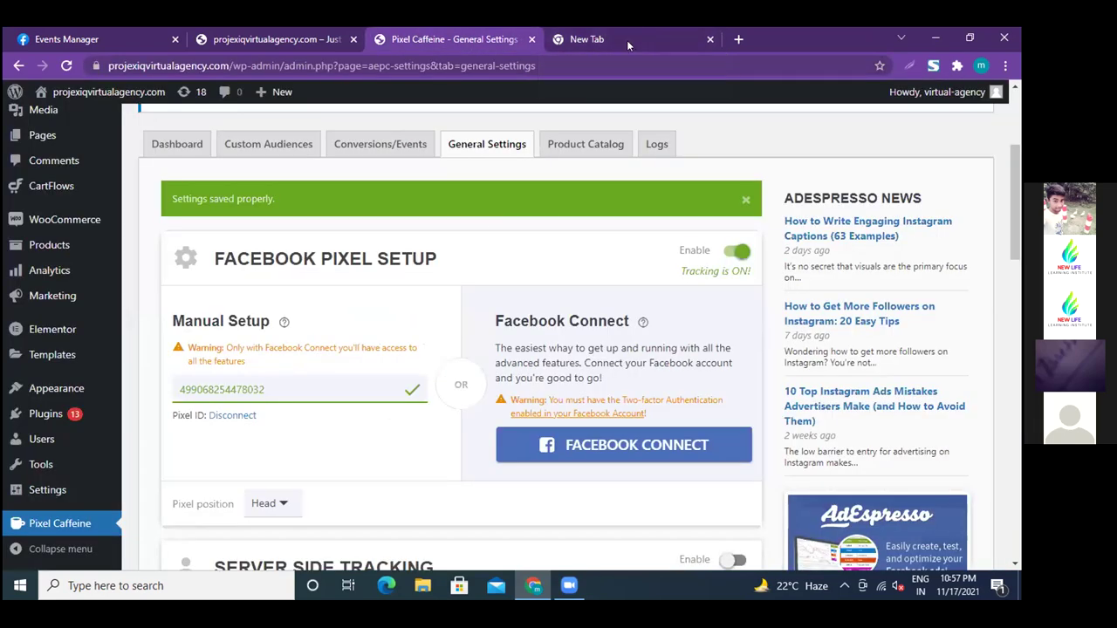
pyautogui.click(627, 40)
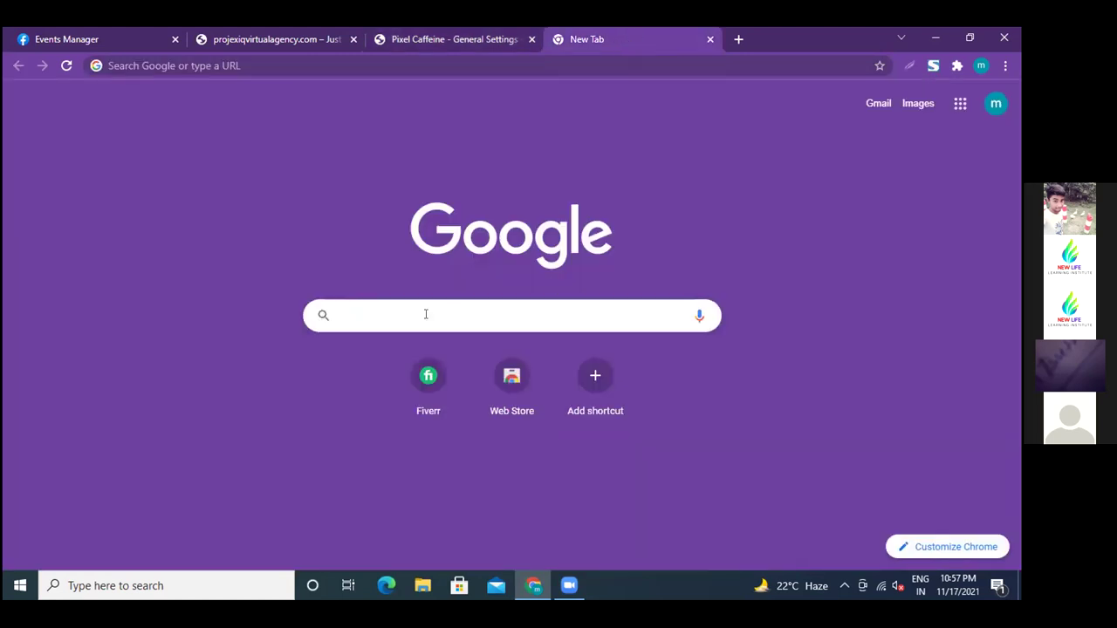
pyautogui.click(424, 313)
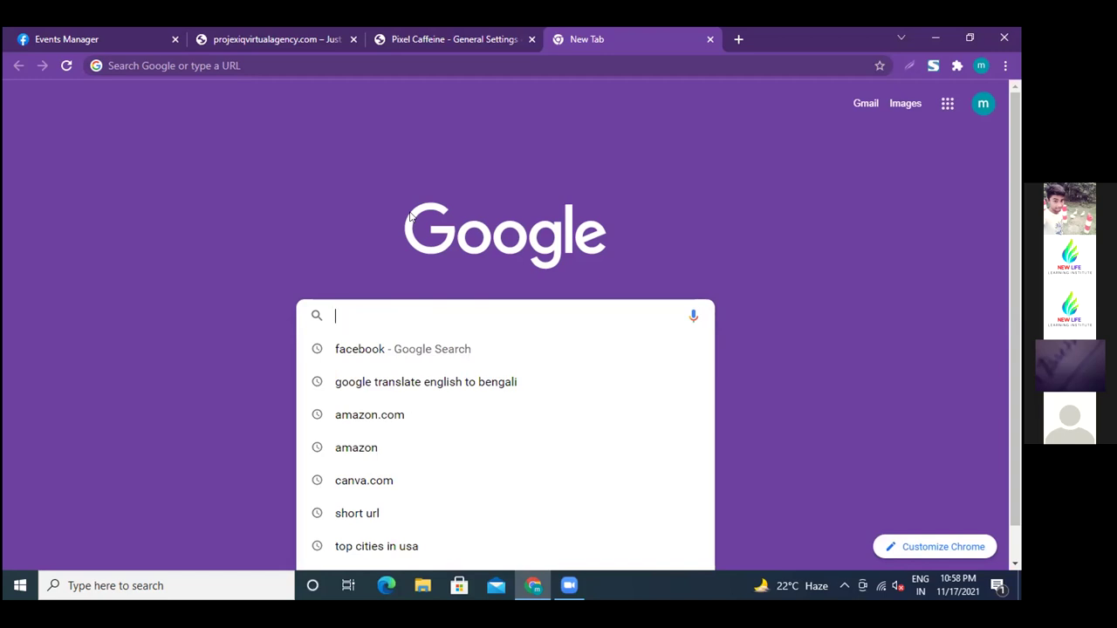
pyautogui.write('faceboo')
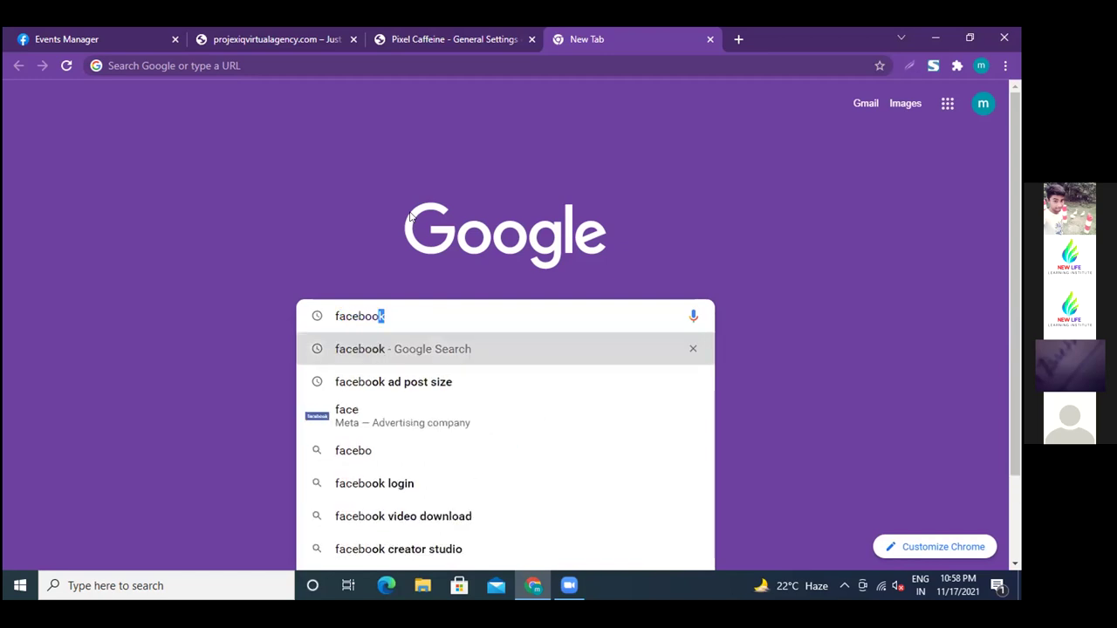
pyautogui.write('k  pi')
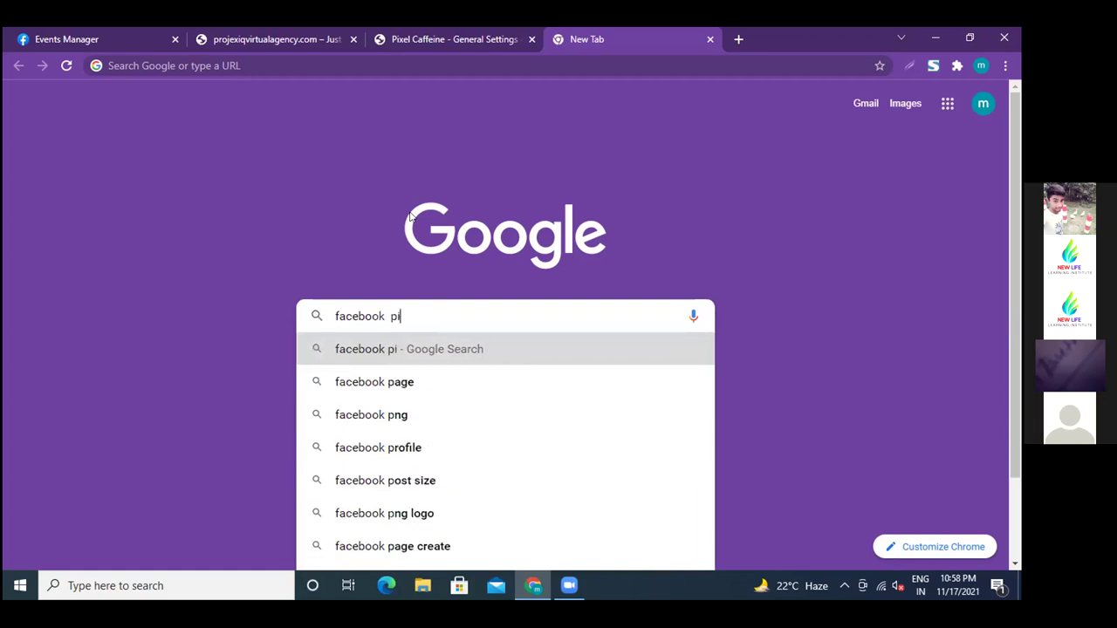
pyautogui.write('cel')
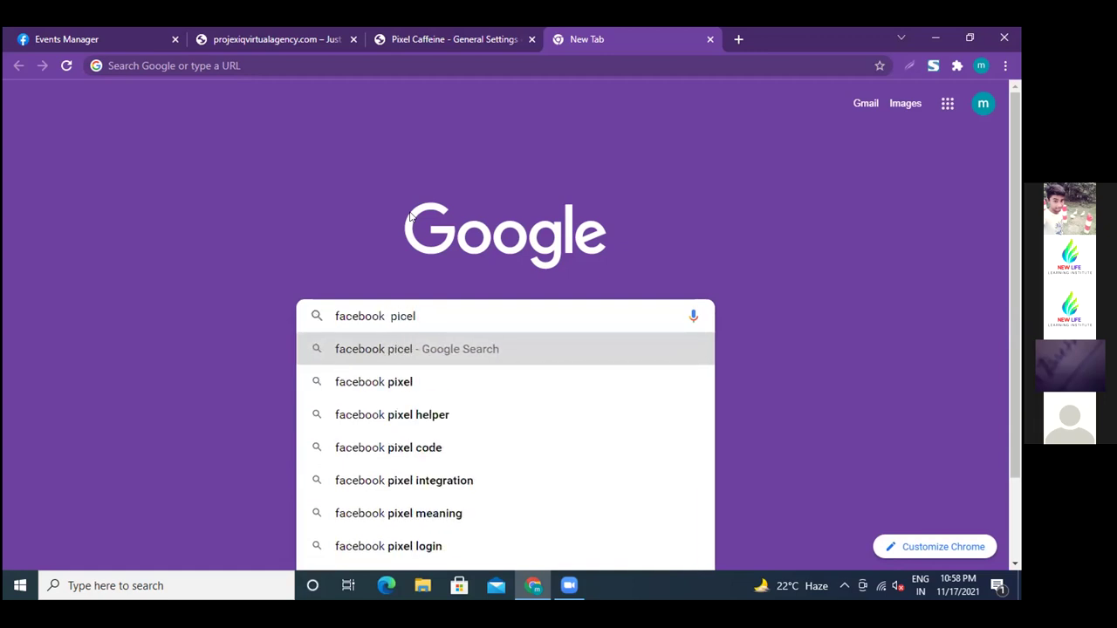
pyautogui.click(378, 415)
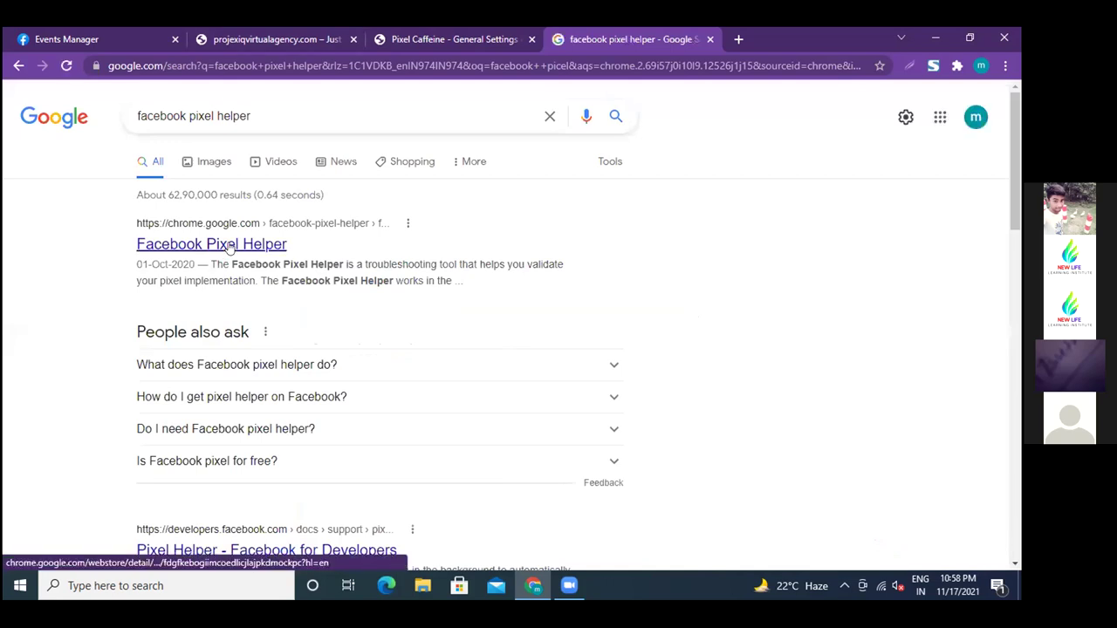
# Add the Facebook Pixel Helper extension to Chrome from its Chrome Web Store page and dismiss the installation notice.
pyautogui.click(229, 248)
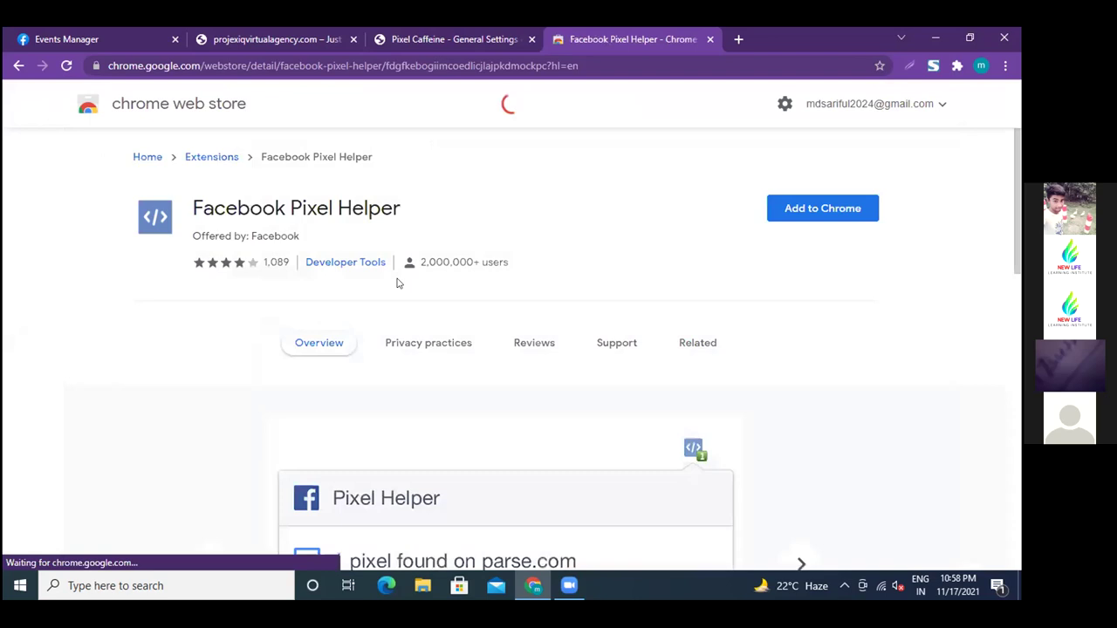
pyautogui.click(788, 214)
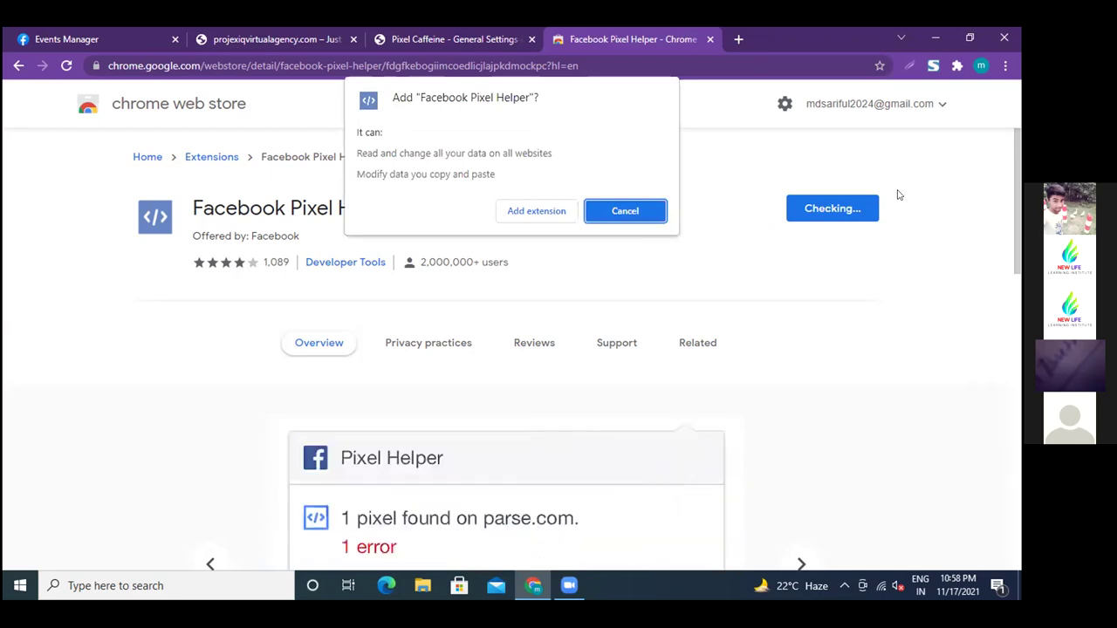
pyautogui.click(526, 213)
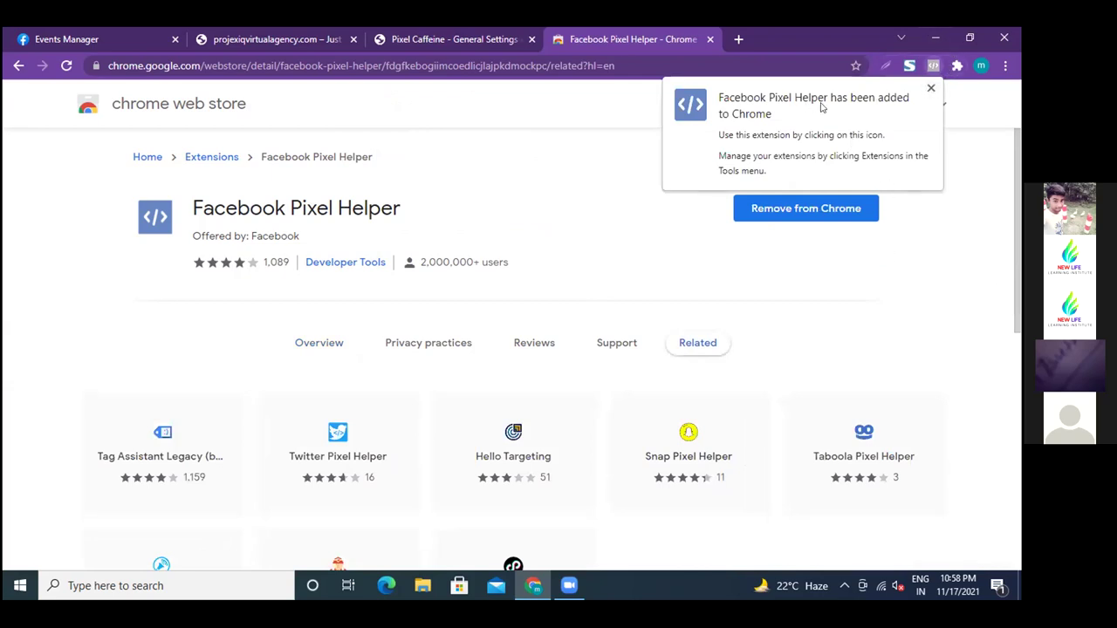
pyautogui.click(930, 91)
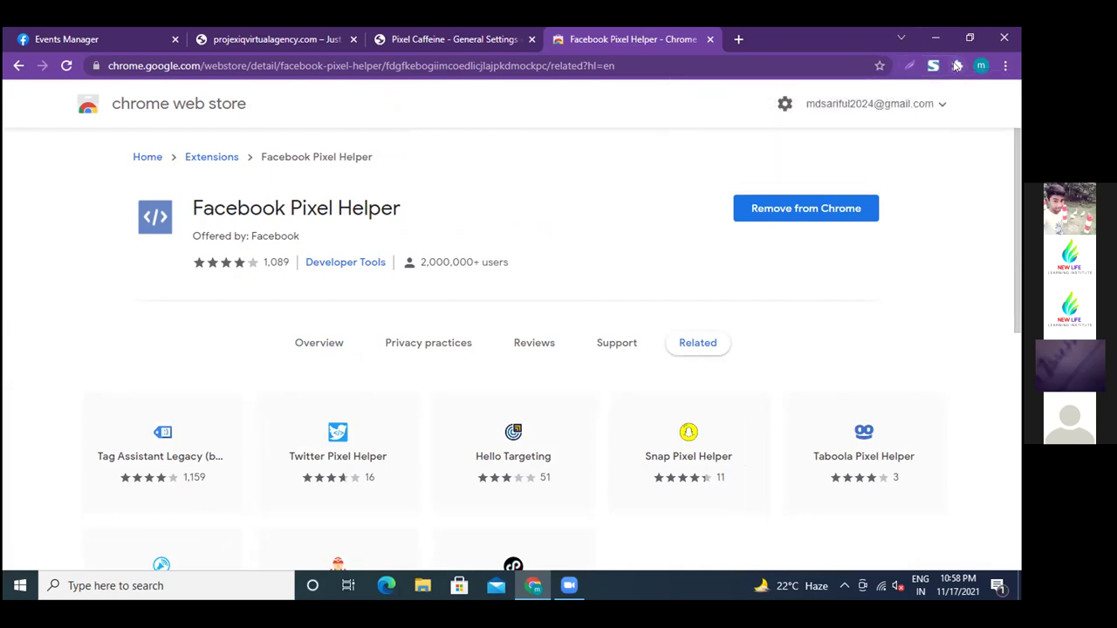
# Pin the Facebook Pixel Helper extension and place it first among the pinned extensions.
pyautogui.click(957, 66)
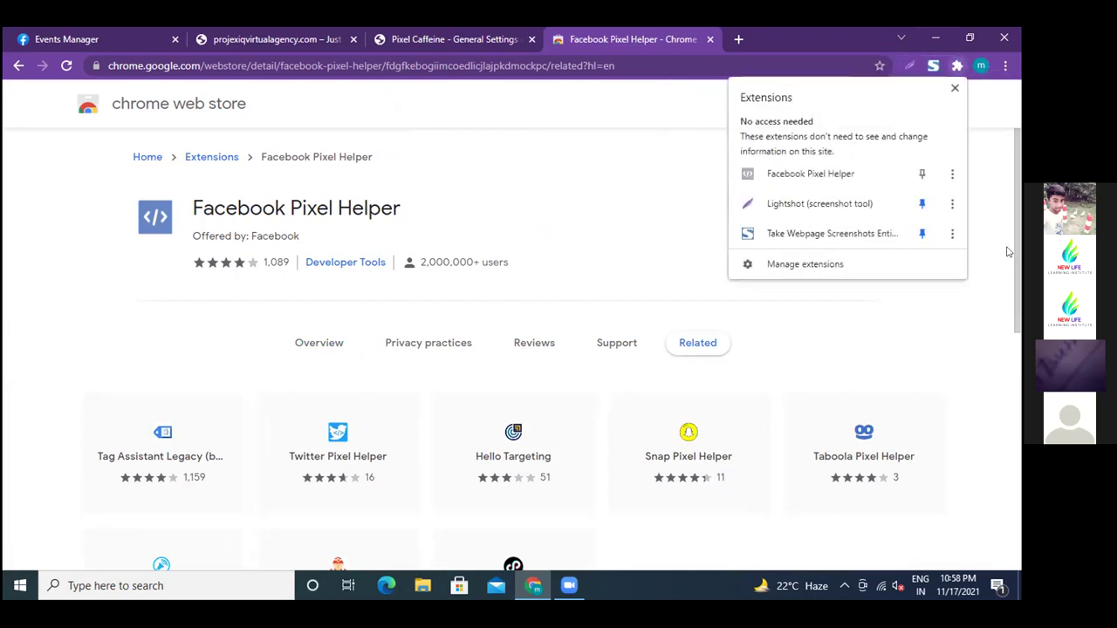
pyautogui.click(923, 176)
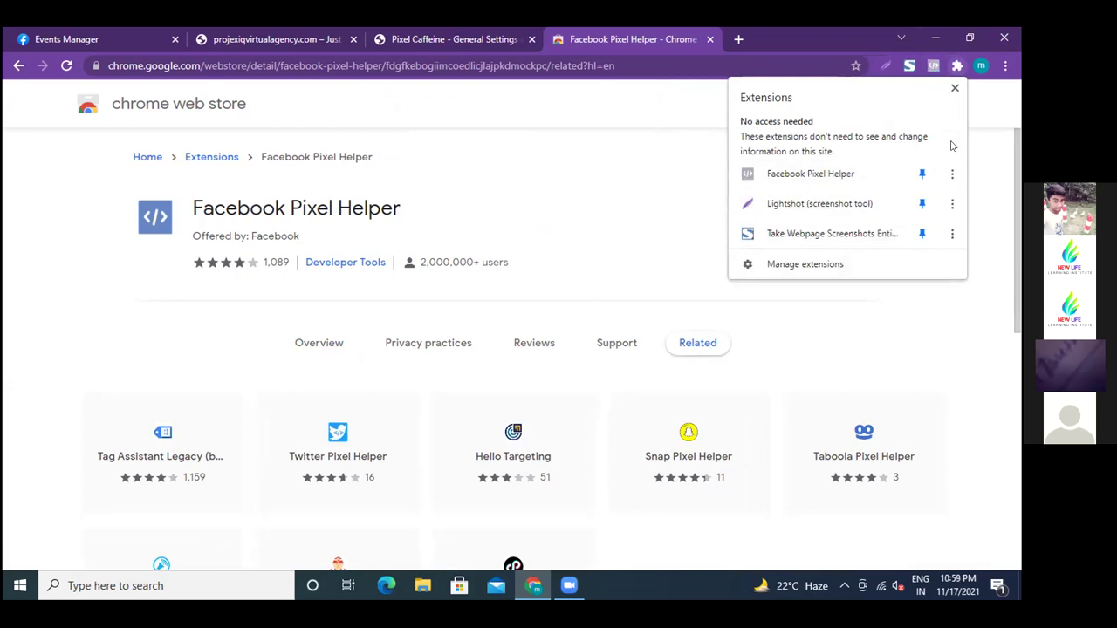
pyautogui.click(955, 88)
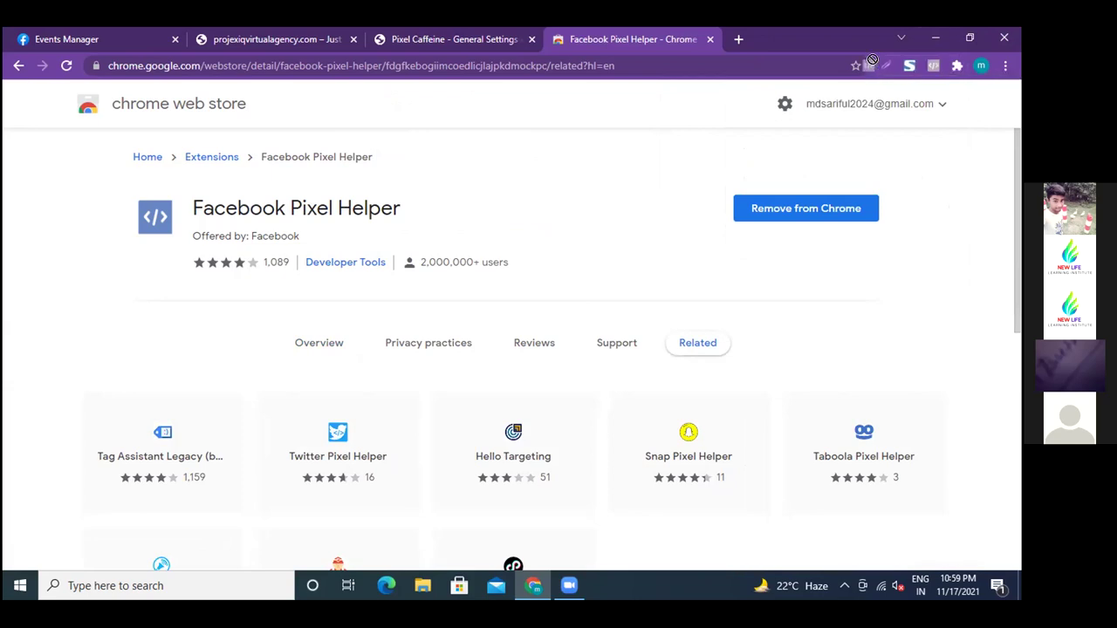
pyautogui.moveTo(933, 67); pyautogui.dragTo(878, 68)
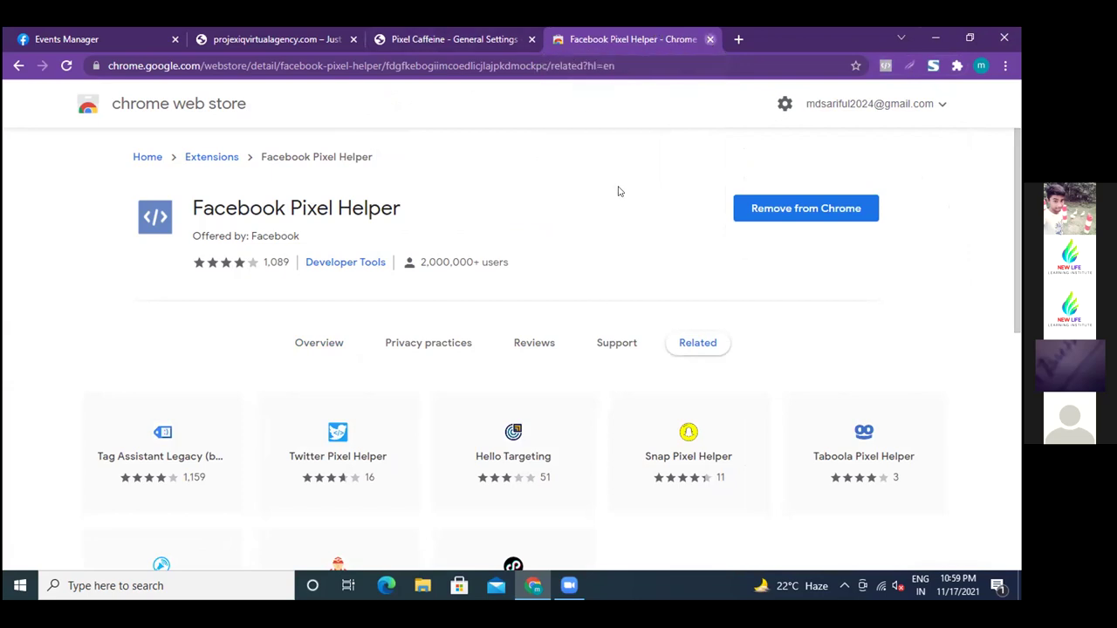
# Close the Chrome Web Store page and visit the live projexiqvirtualagency.com site from WordPress in a new tab.
pyautogui.hotkey('ctrl', 'w')
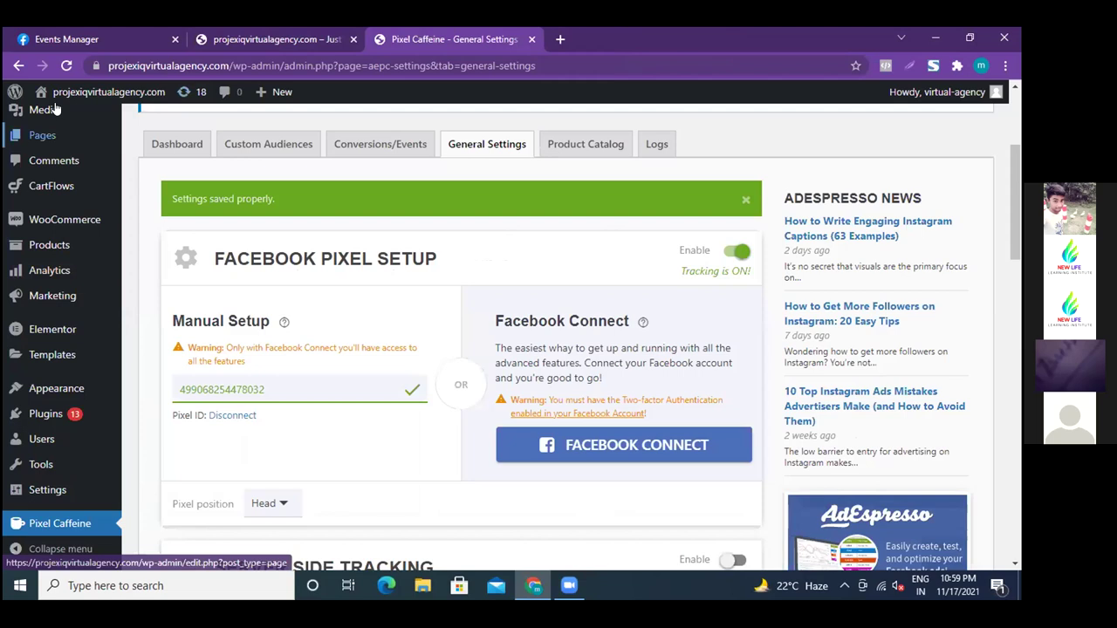
pyautogui.moveTo(70, 96)
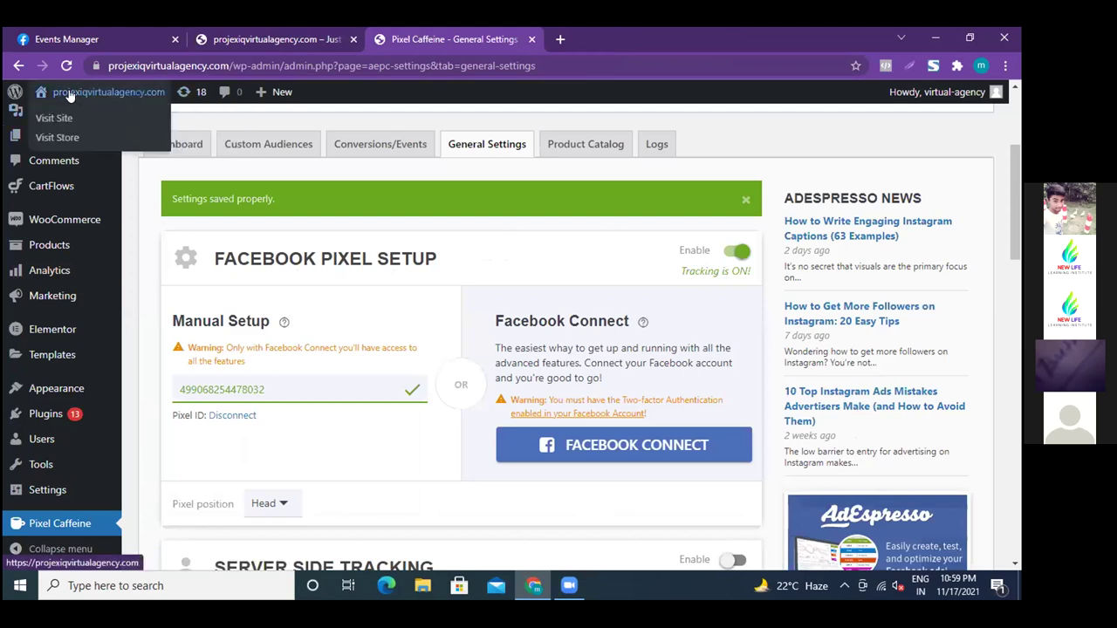
pyautogui.rightClick(66, 118)
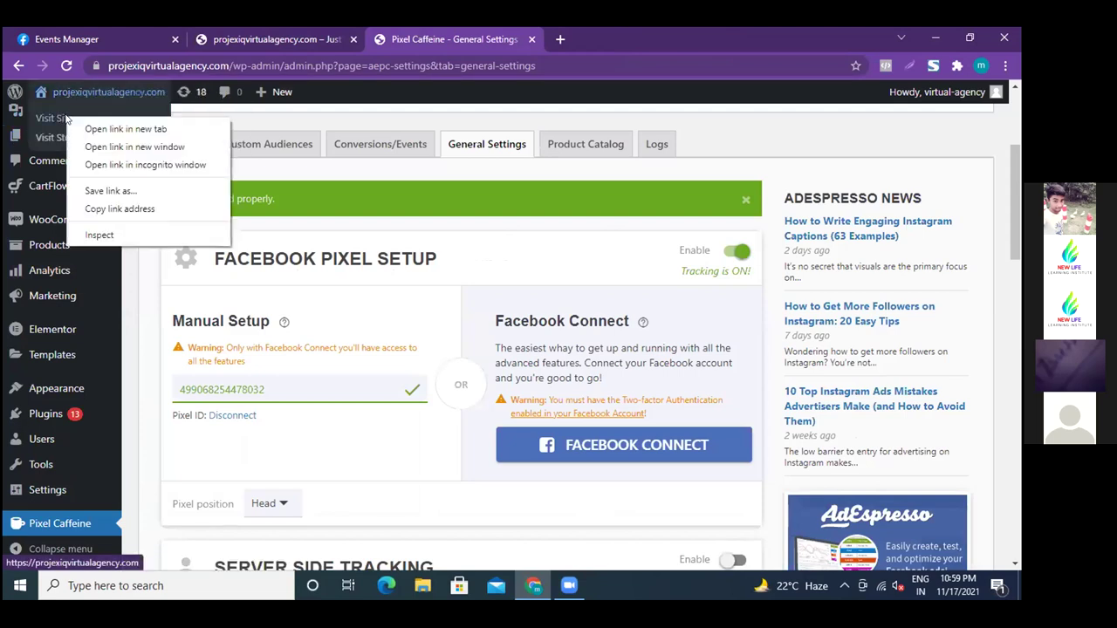
pyautogui.click(91, 129)
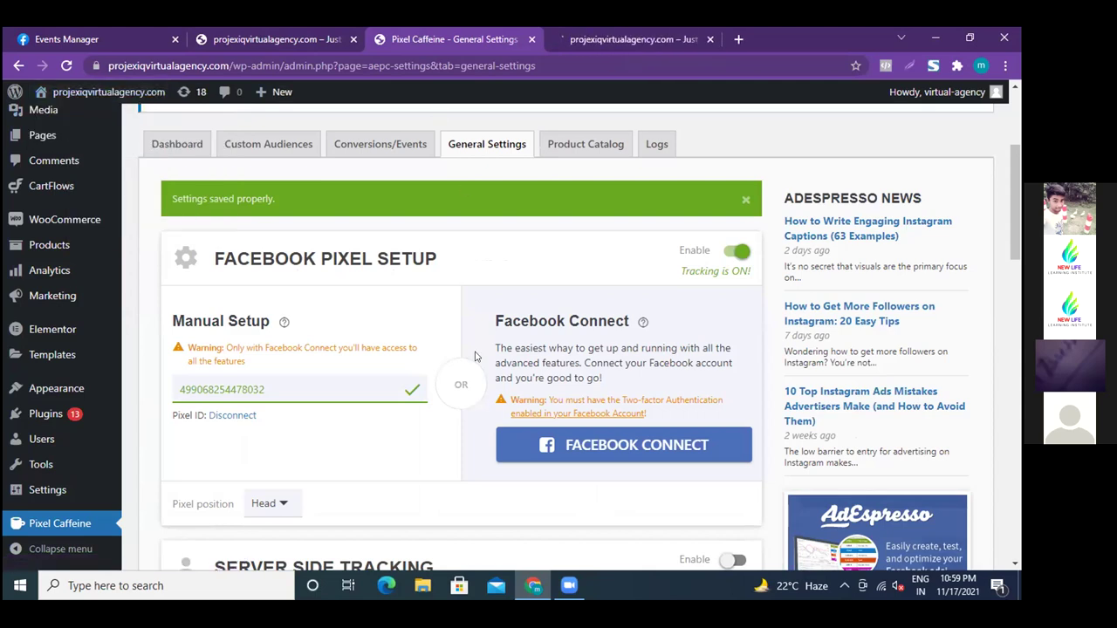
pyautogui.click(617, 36)
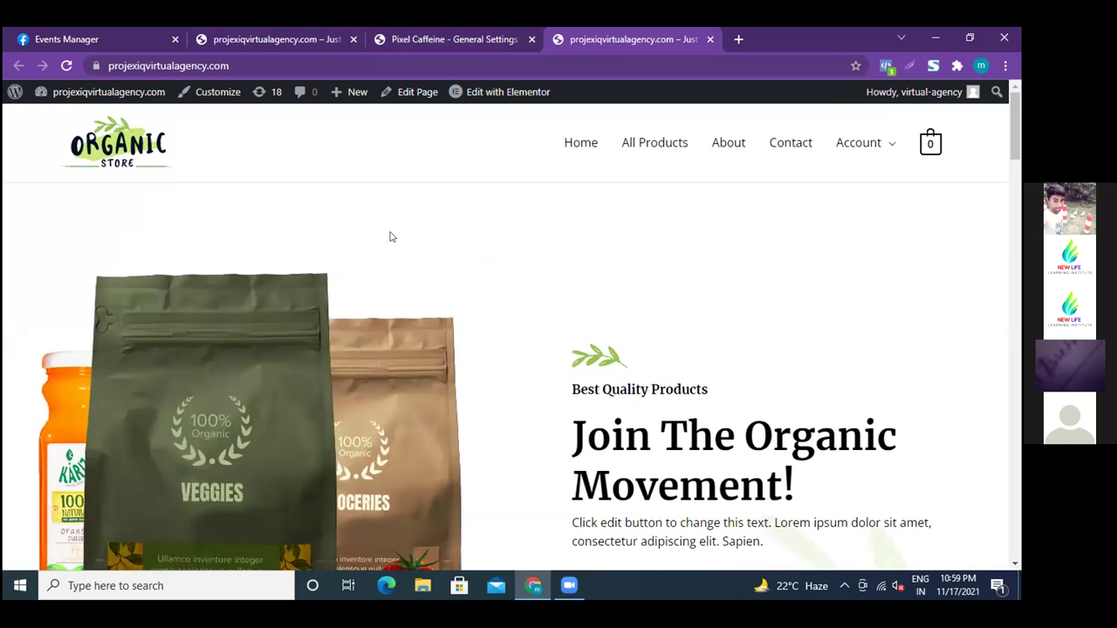
# Check the site's pixel with Facebook Pixel Helper and examine the details of the PageView and AdvancedEvents events.
pyautogui.click(885, 67)
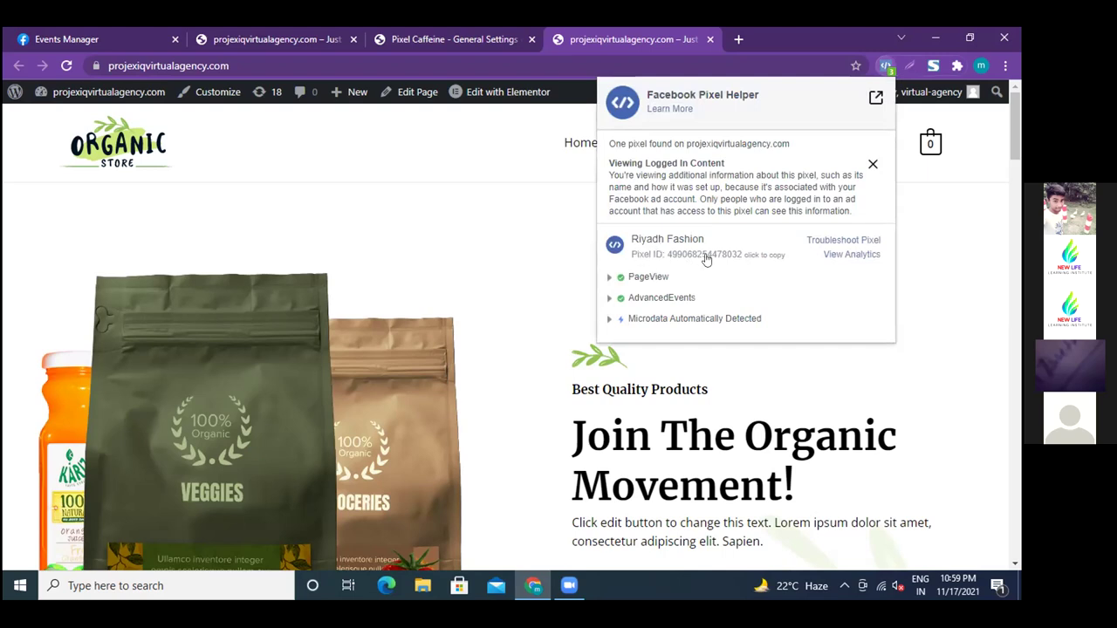
pyautogui.click(608, 279)
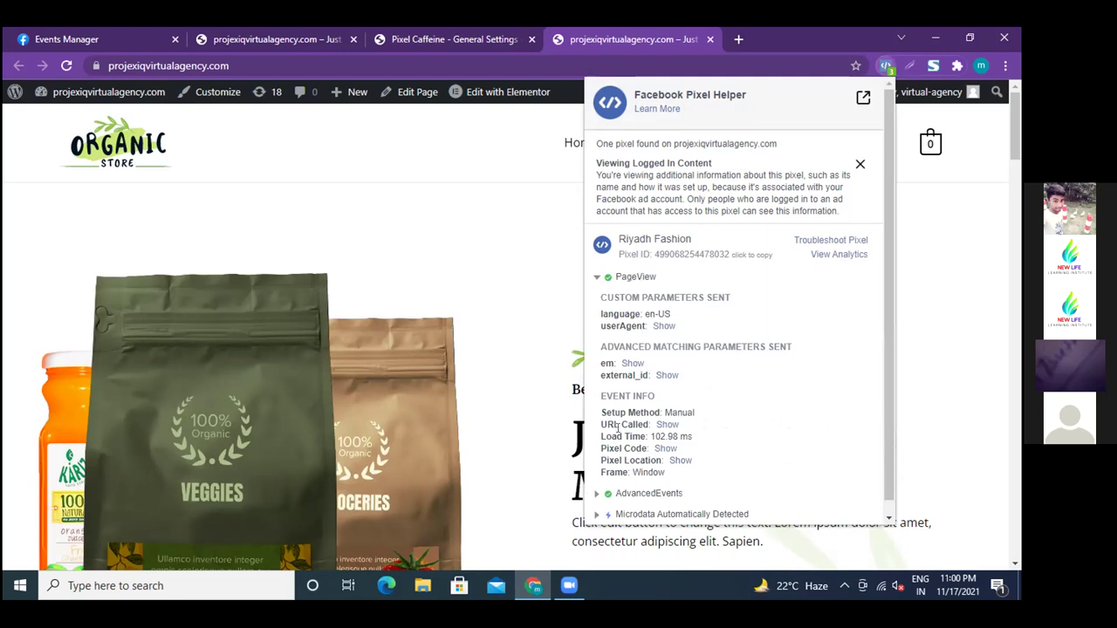
pyautogui.scroll(-1, 600, 492)
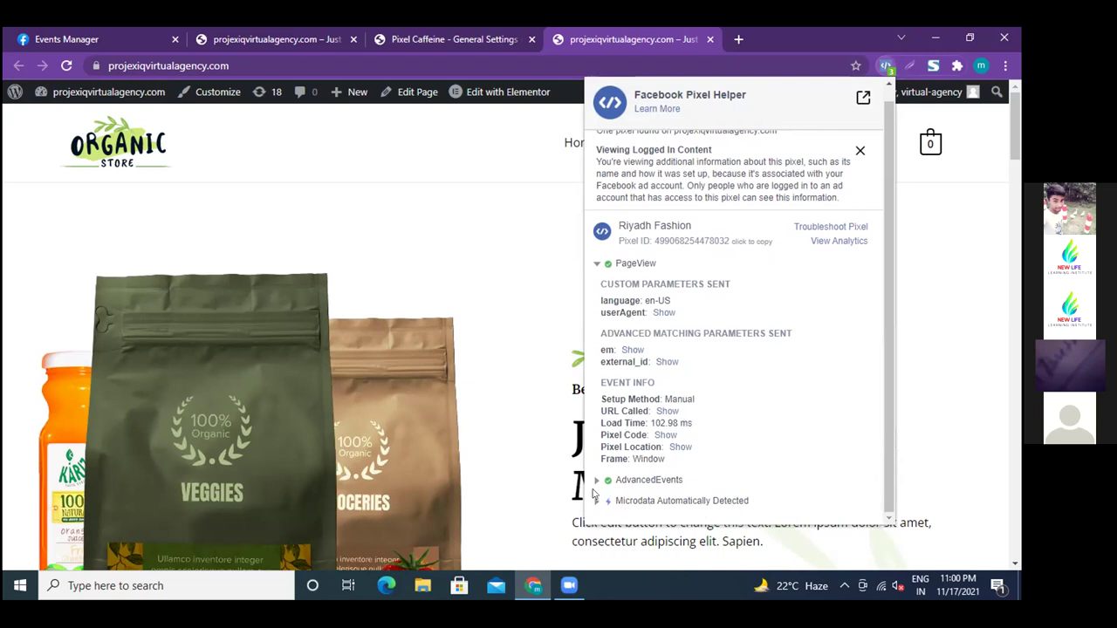
pyautogui.click(594, 481)
pyautogui.scroll(-3, 794, 429)
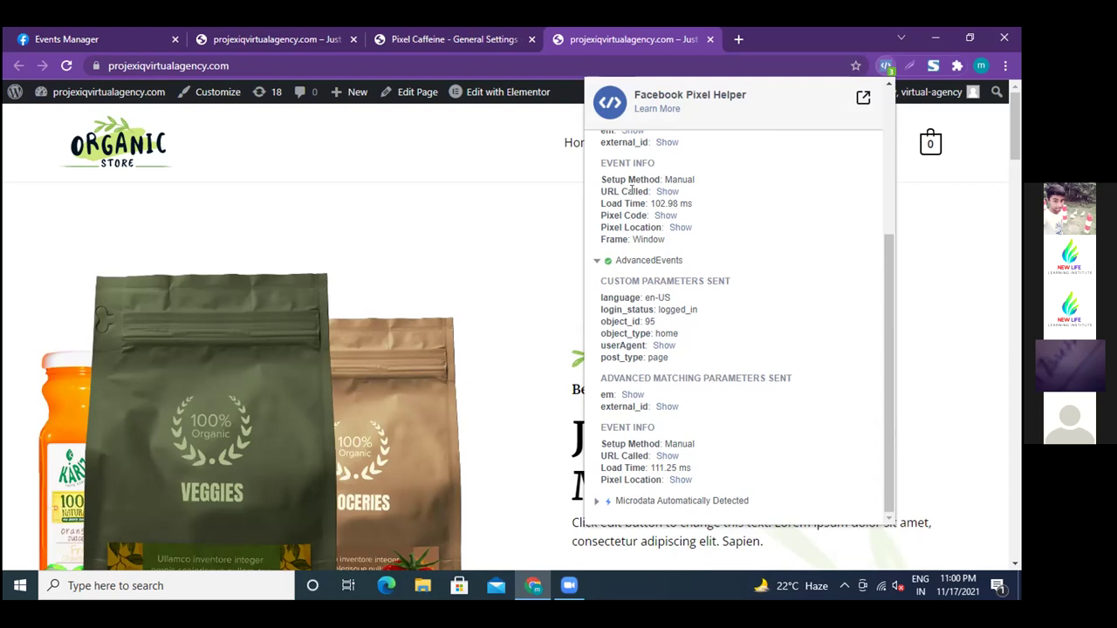
# Close the Facebook Pixel Helper details and look through the live store's home page down to the first-purchase offer.
pyautogui.click(544, 228)
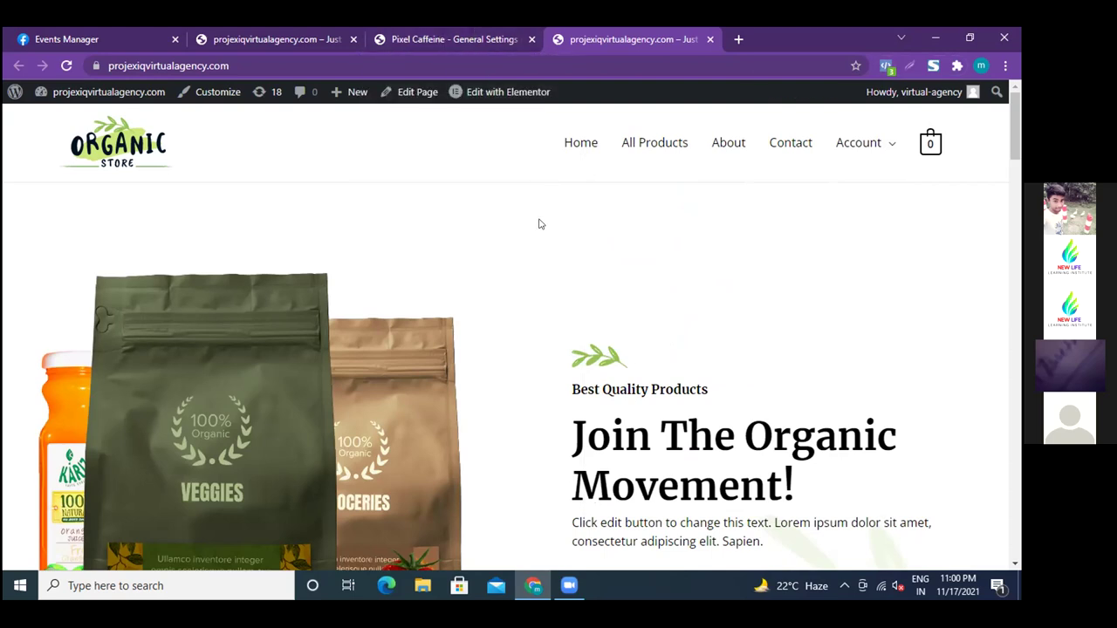
pyautogui.scroll(-1, 539, 224)
pyautogui.scroll(-2, 539, 224)
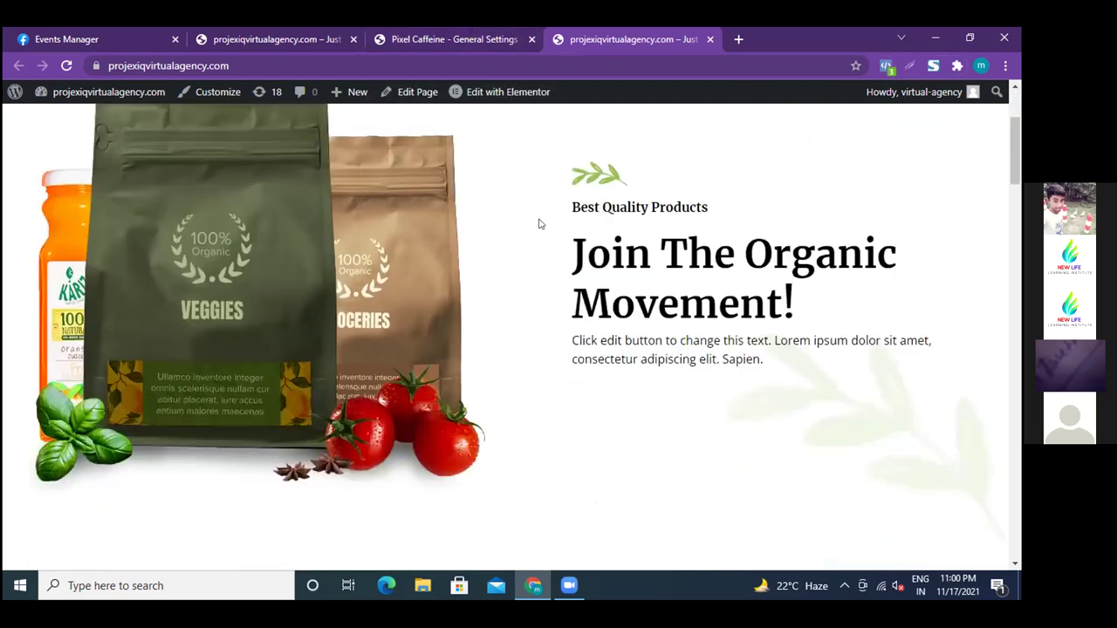
pyautogui.scroll(-8, 539, 224)
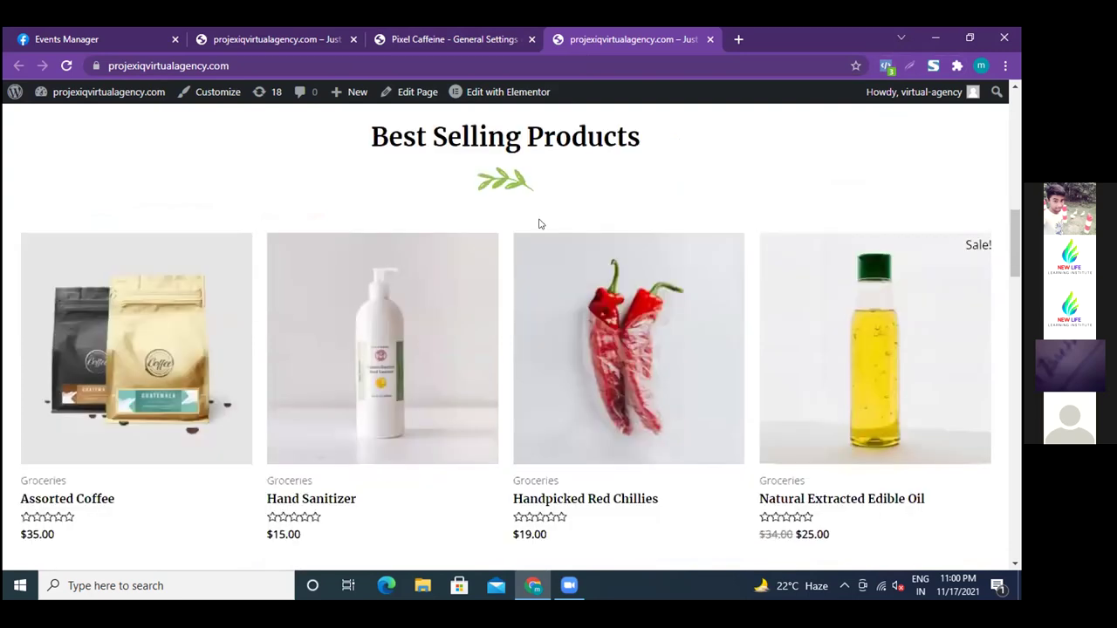
pyautogui.scroll(-4, 538, 224)
pyautogui.scroll(-3, 538, 224)
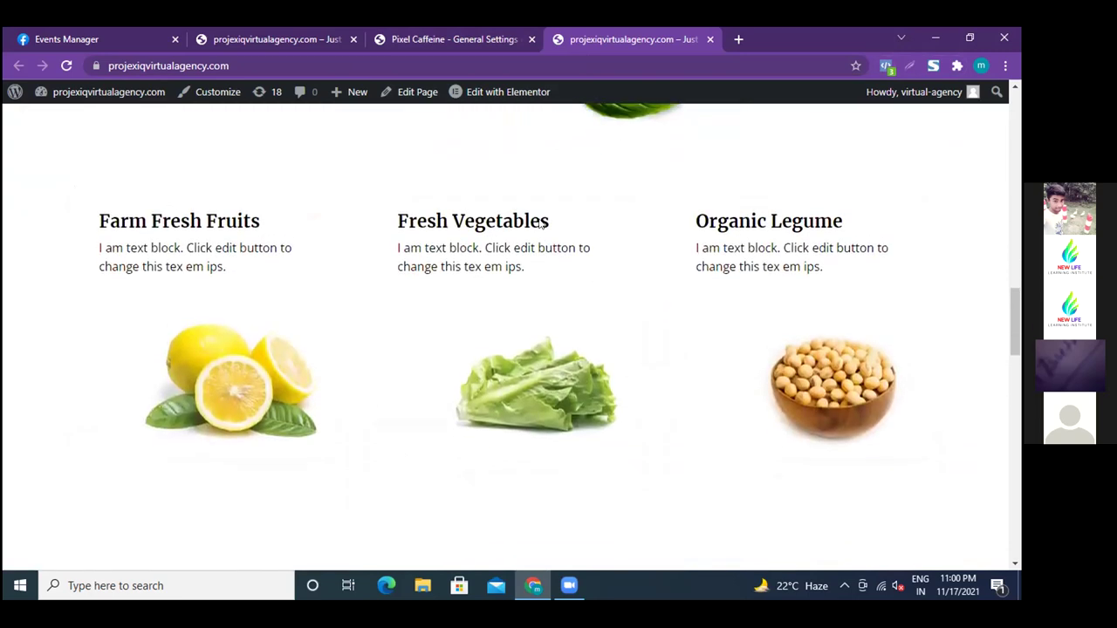
pyautogui.scroll(-2, 538, 224)
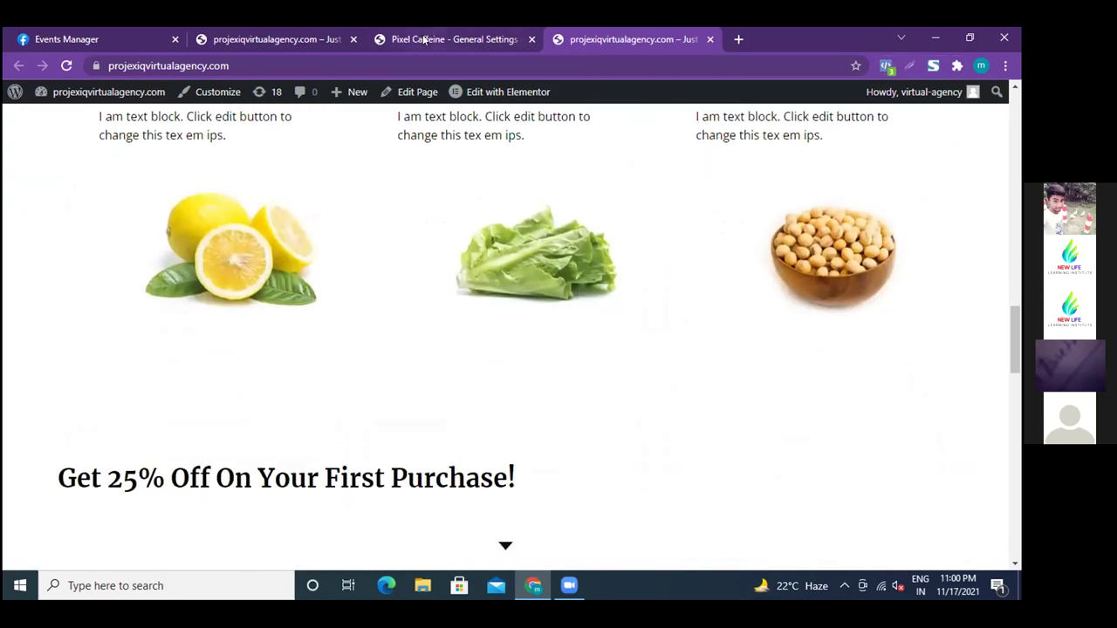
# Review the Facebook Pixel setup in Pixel Caffeine and examine the Test Events instructions for the Riyadh Fashion pixel in Events Manager.
pyautogui.click(424, 39)
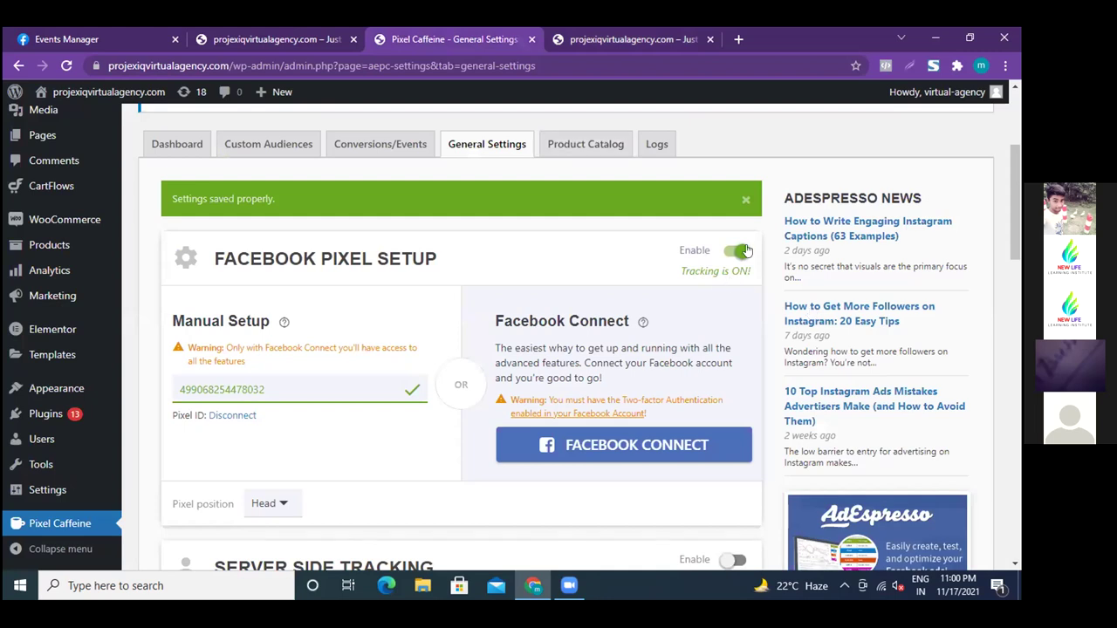
pyautogui.click(80, 40)
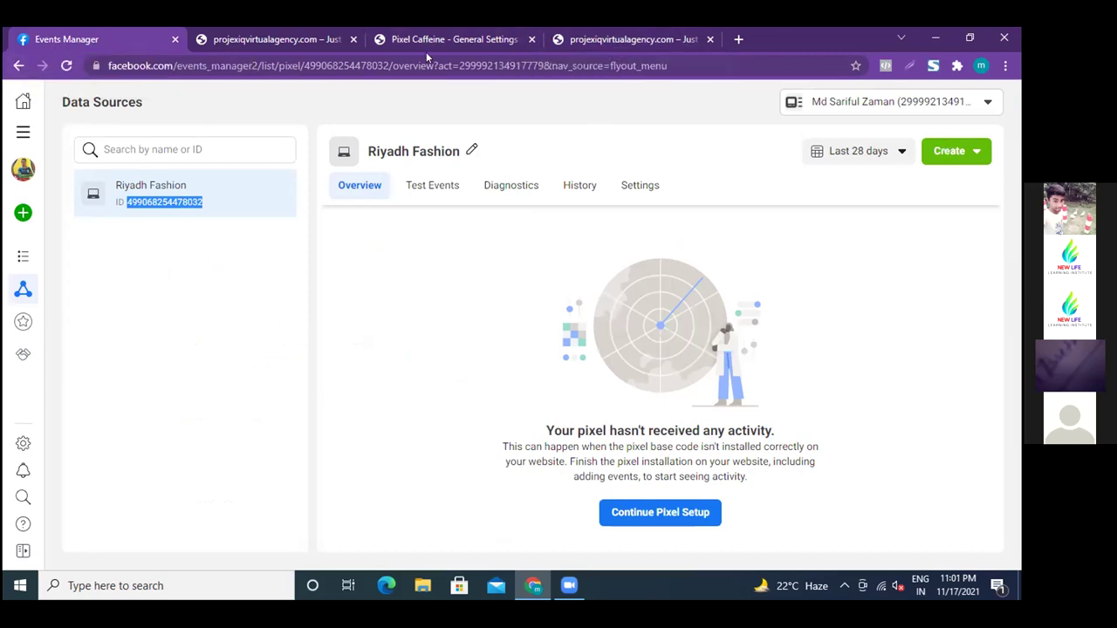
pyautogui.click(447, 187)
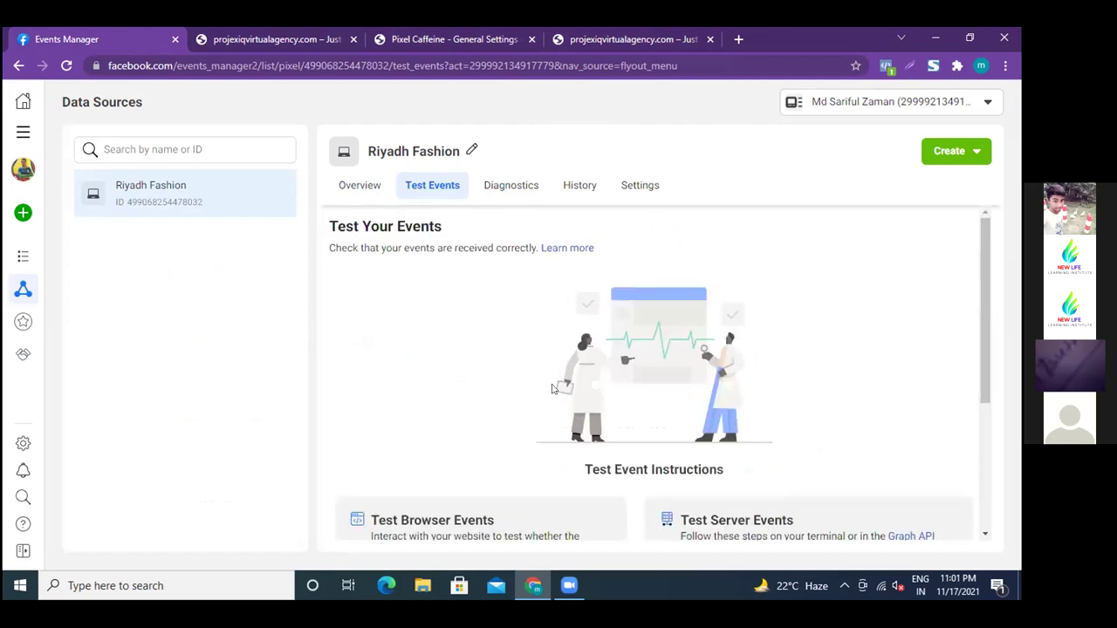
pyautogui.scroll(-1, 552, 389)
pyautogui.scroll(-2, 551, 390)
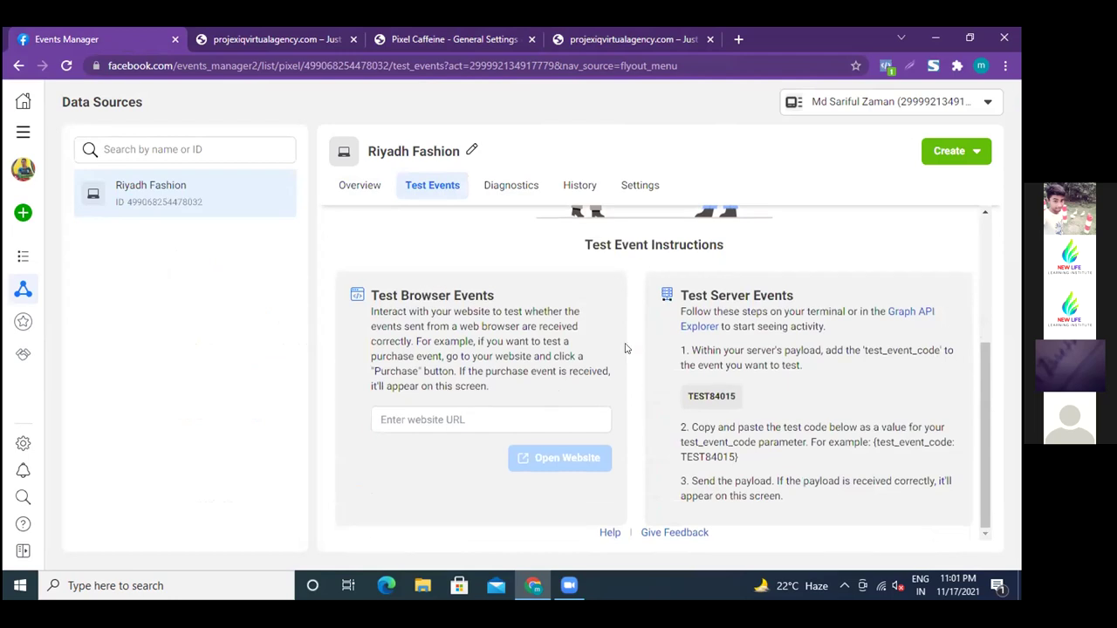
pyautogui.scroll(3, 631, 402)
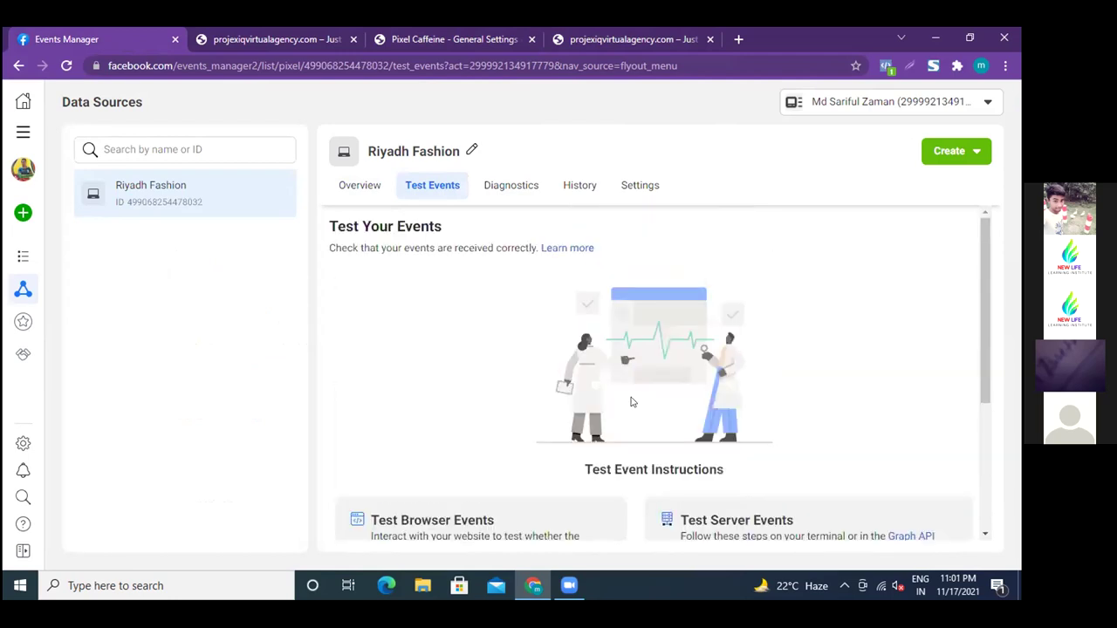
# Return to the Riyadh Fashion pixel's overview with its partner integration prompt and copy the full store URL from the live site.
pyautogui.click(364, 187)
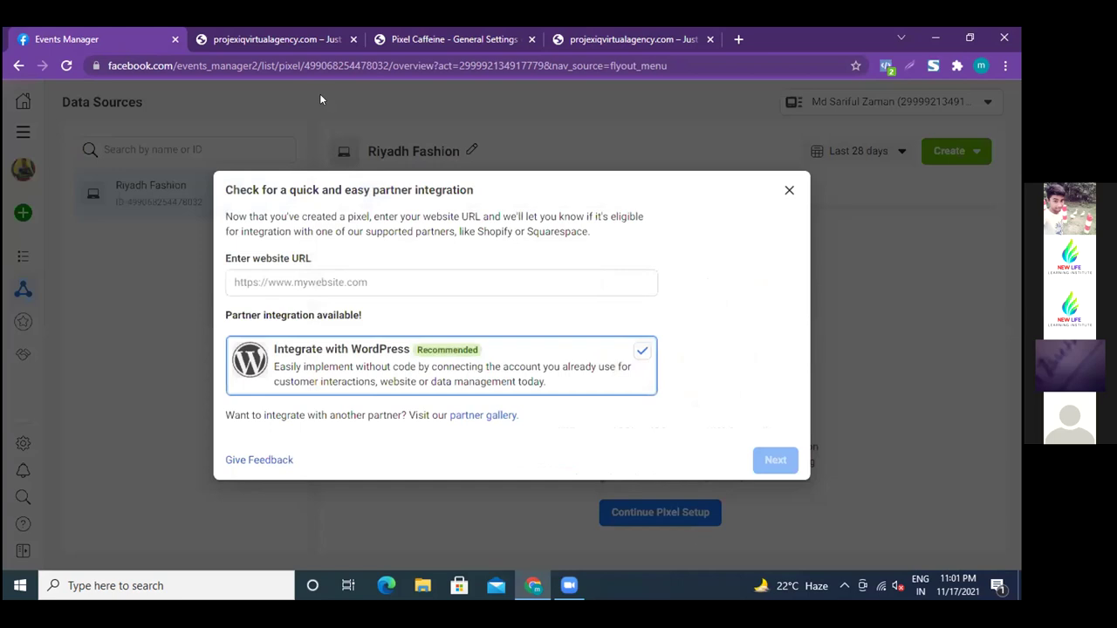
pyautogui.click(296, 278)
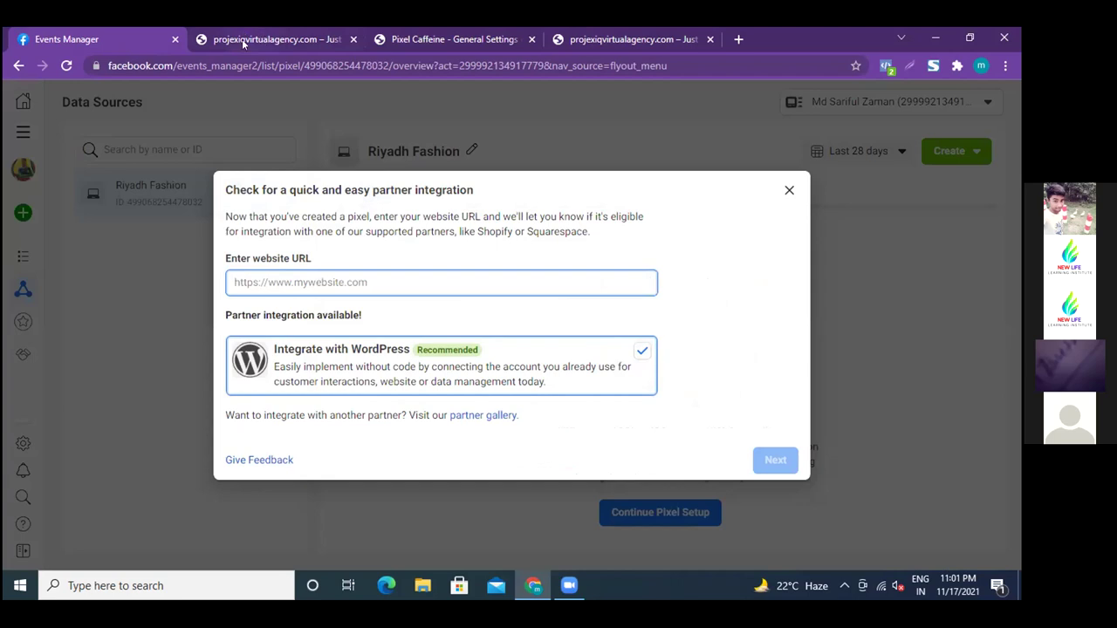
pyautogui.hotkey('ctrl', 'Tab')
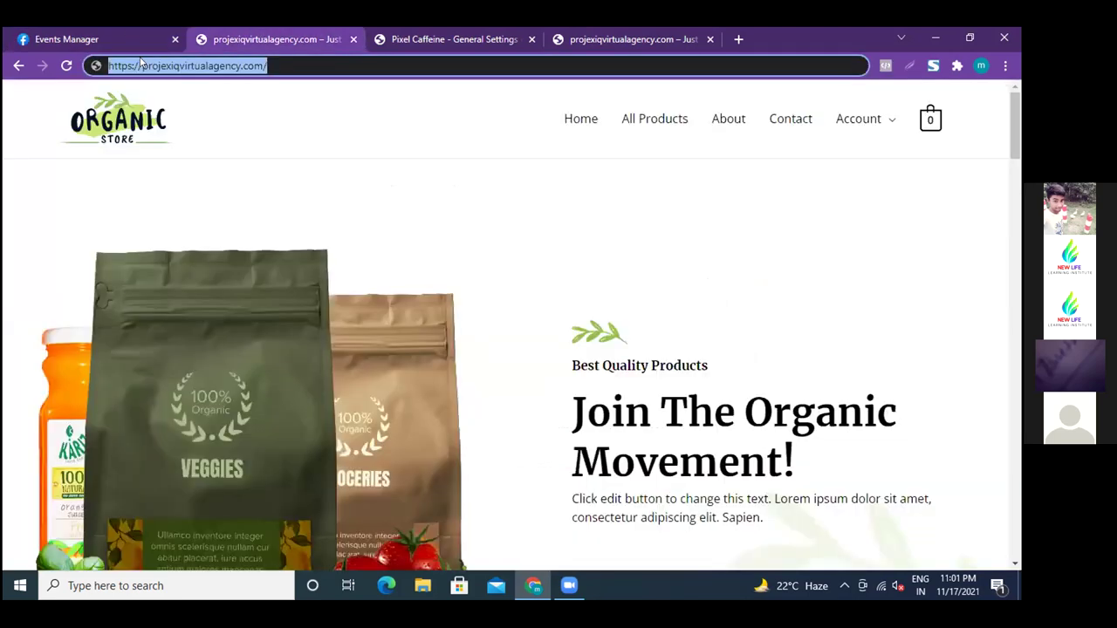
pyautogui.click(283, 63)
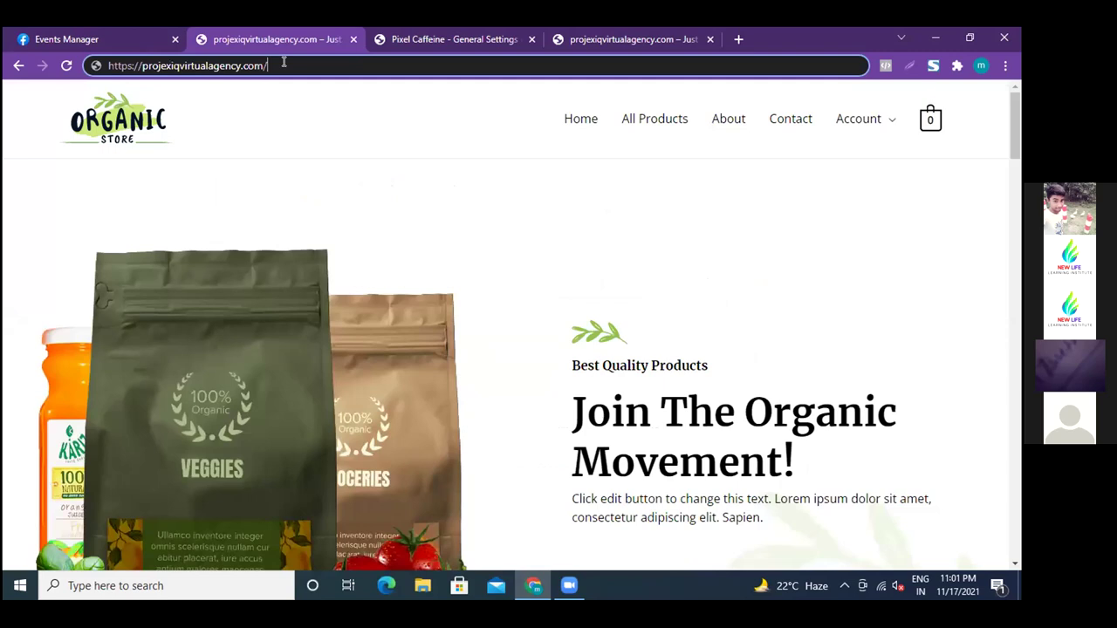
pyautogui.keyDown('shift'); pyautogui.click(103, 63); pyautogui.keyUp('shift')
pyautogui.hotkey('ctrl', 'c')
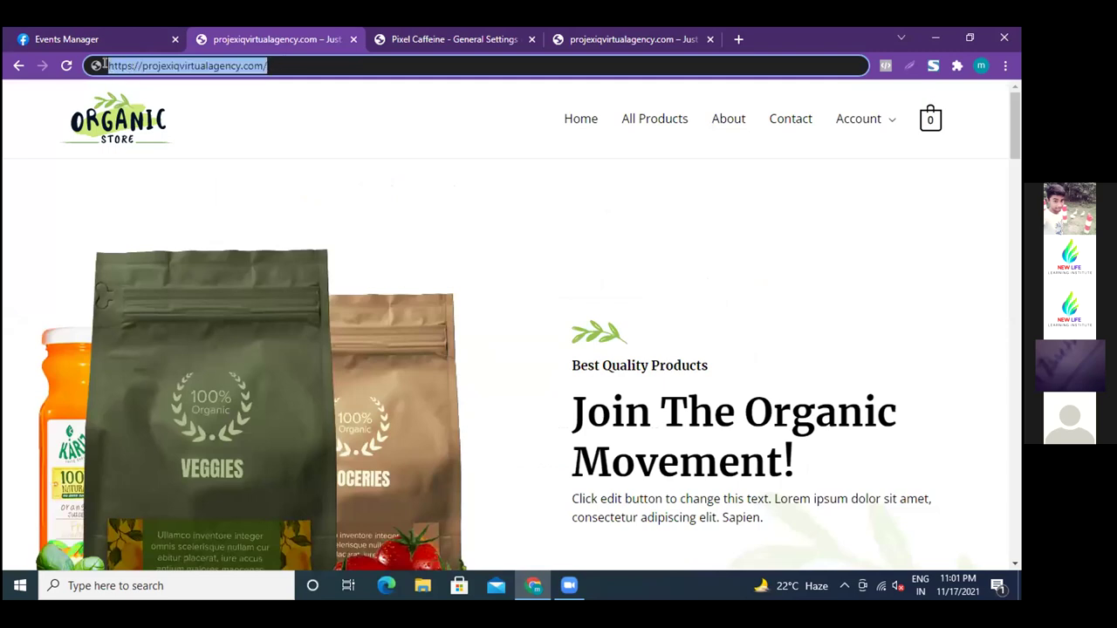
pyautogui.rightClick(162, 67)
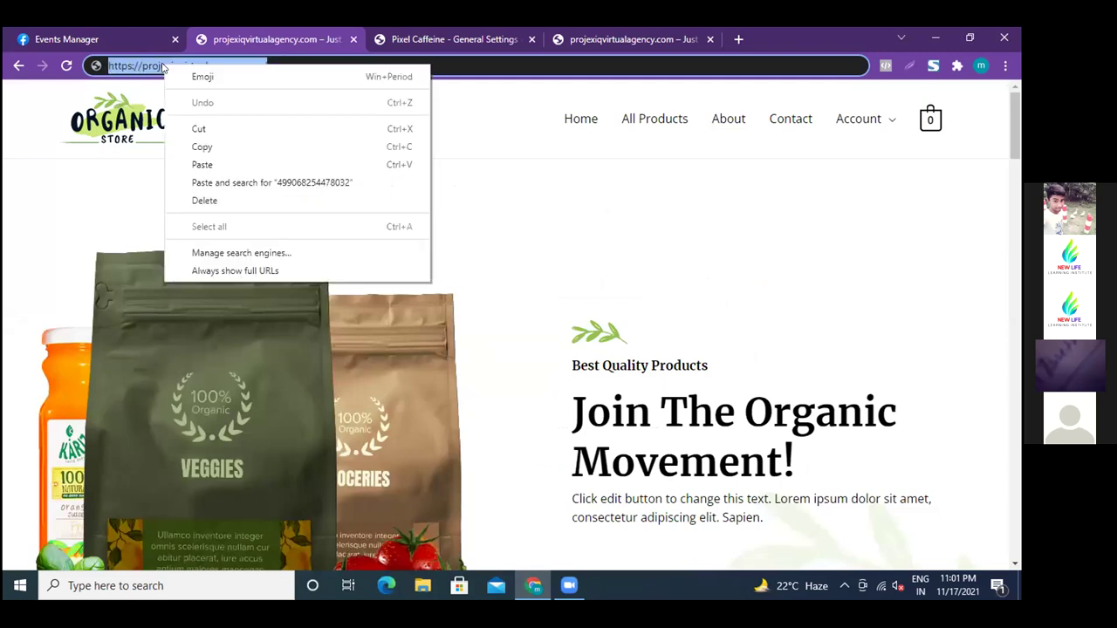
pyautogui.click(199, 146)
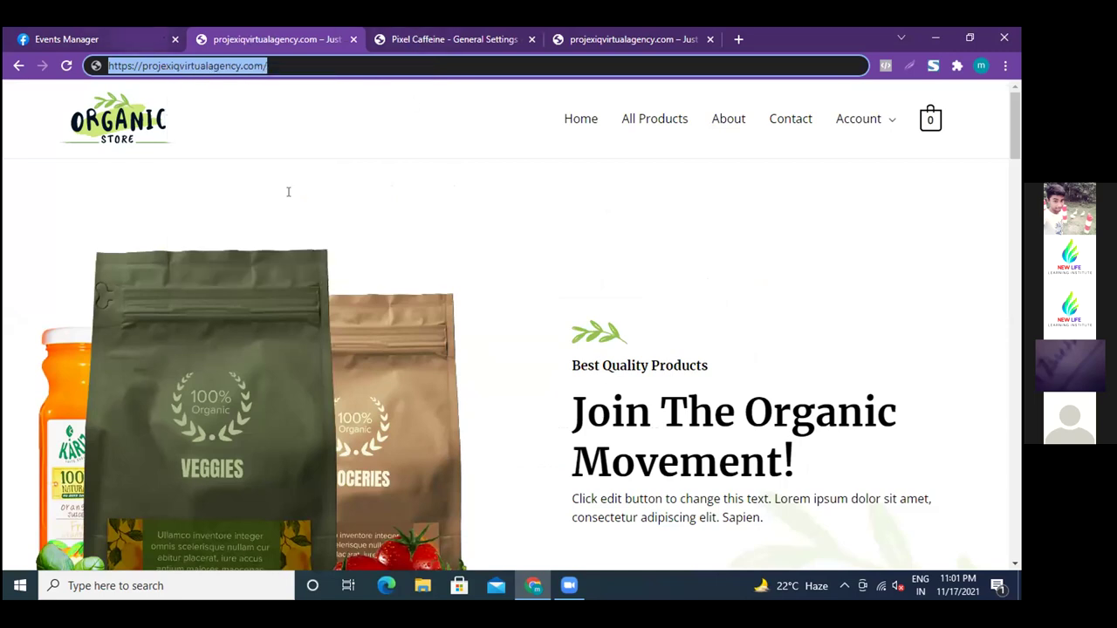
pyautogui.hotkey('ctrl', '1')
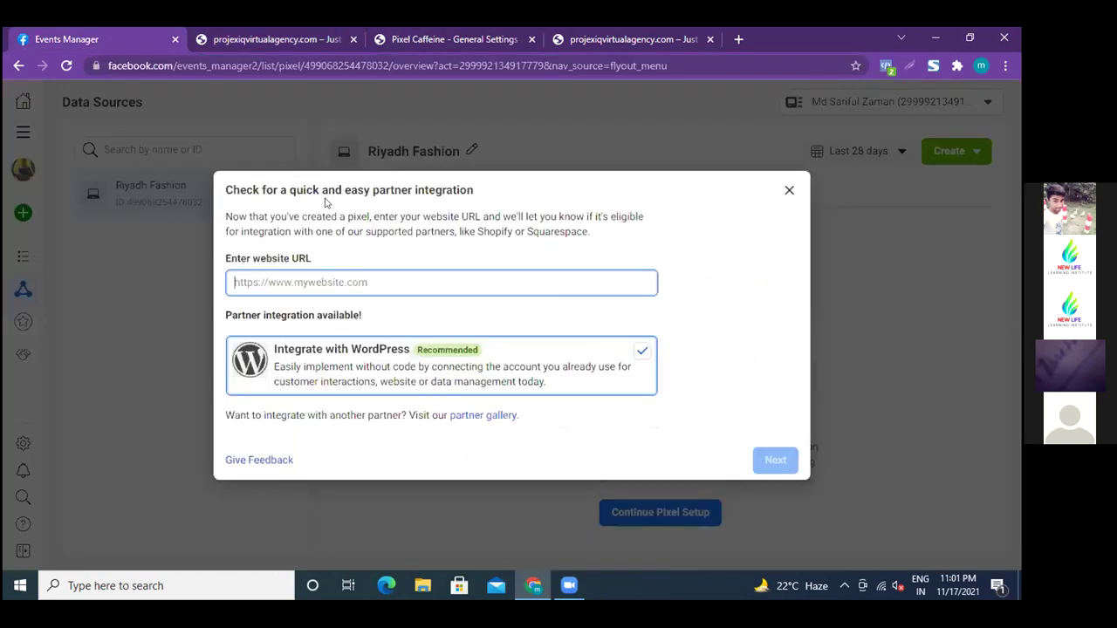
pyautogui.rightClick(294, 278)
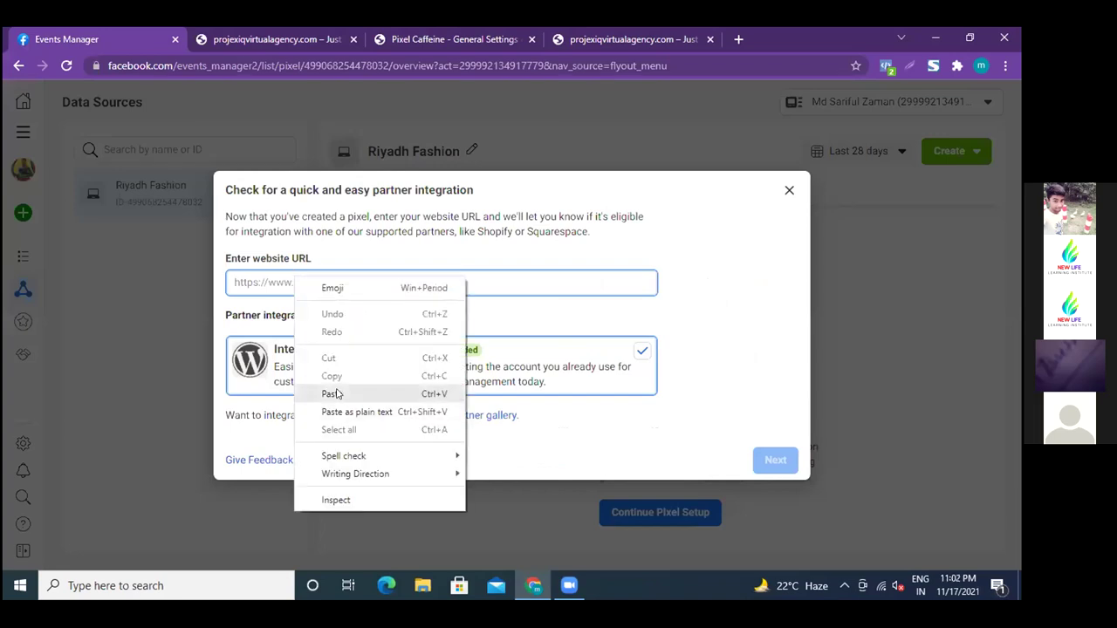
pyautogui.hotkey('ctrl', 'v')
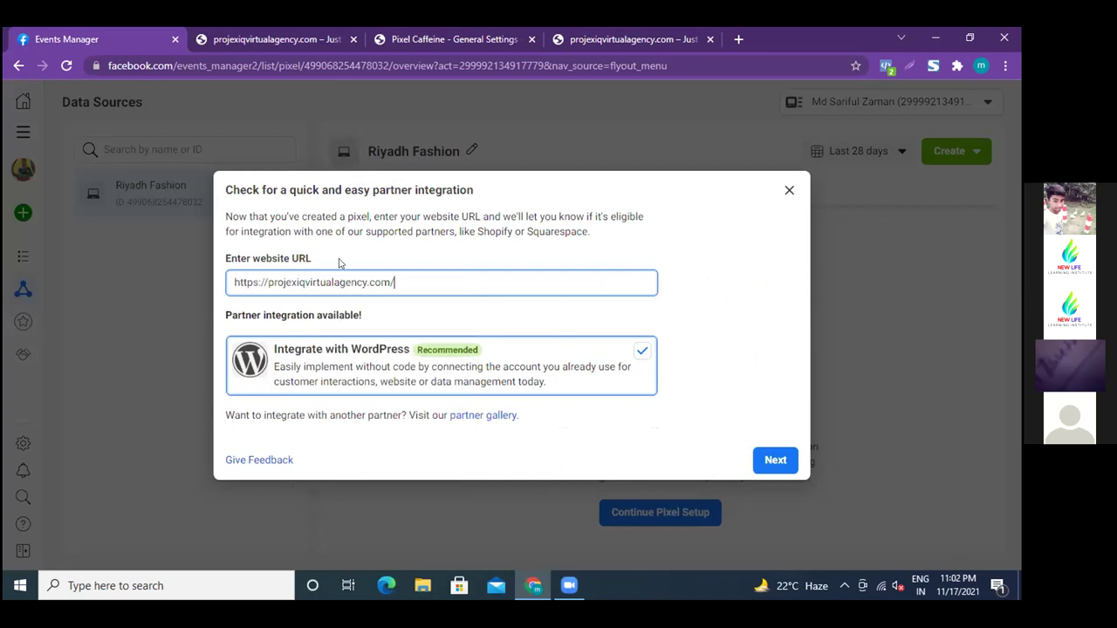
pyautogui.click(773, 461)
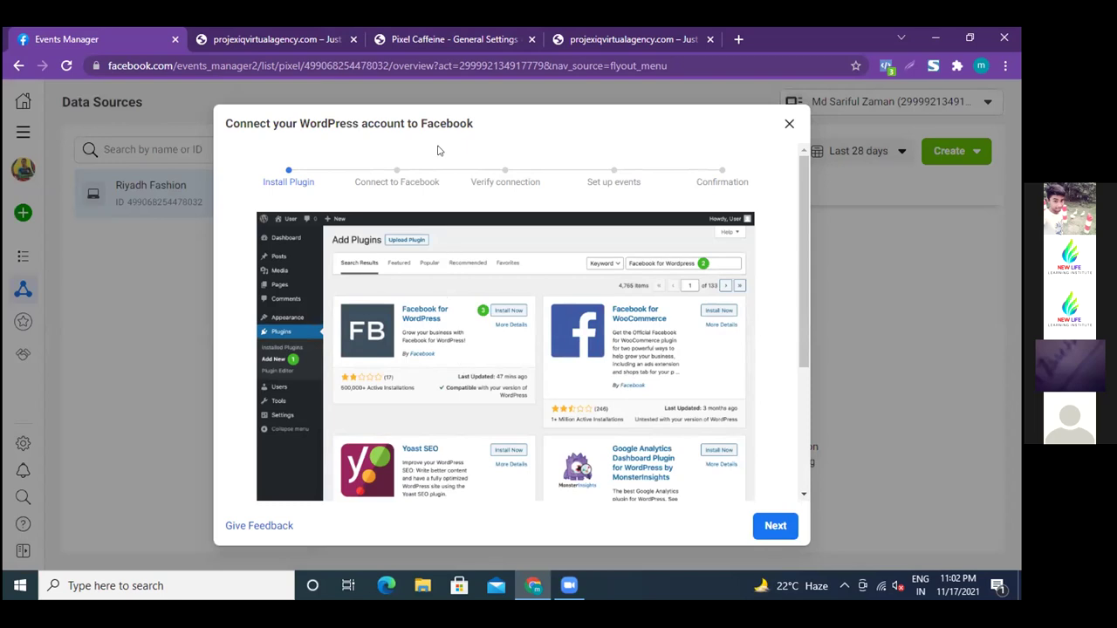
pyautogui.click(774, 527)
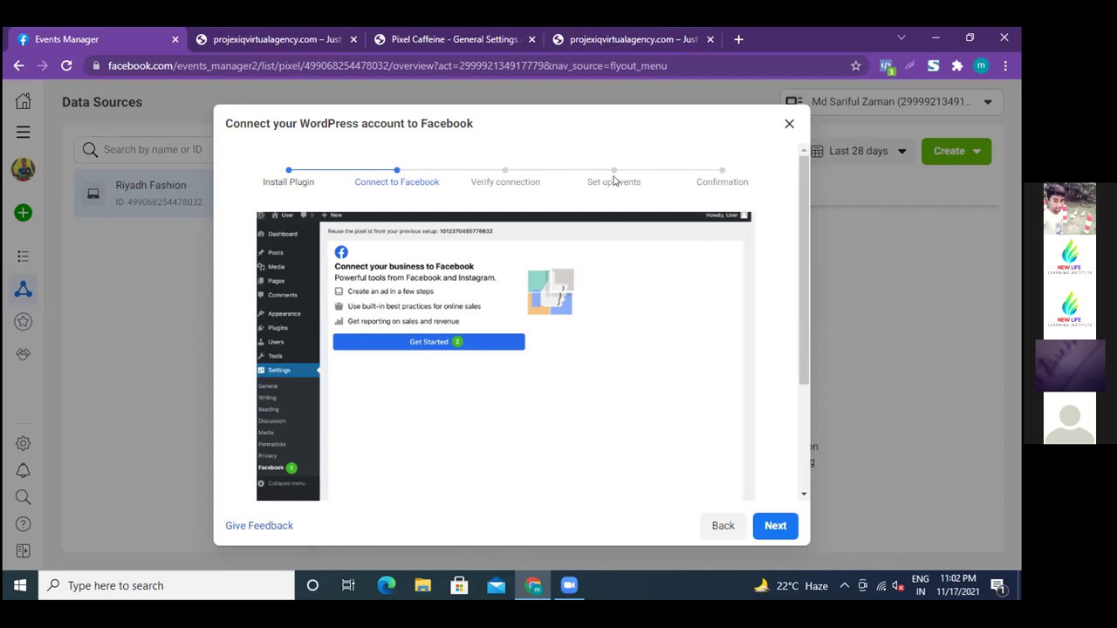
# Revisit the Pixel Caffeine settings and the store's home page, and close the duplicate live store page.
pyautogui.click(446, 37)
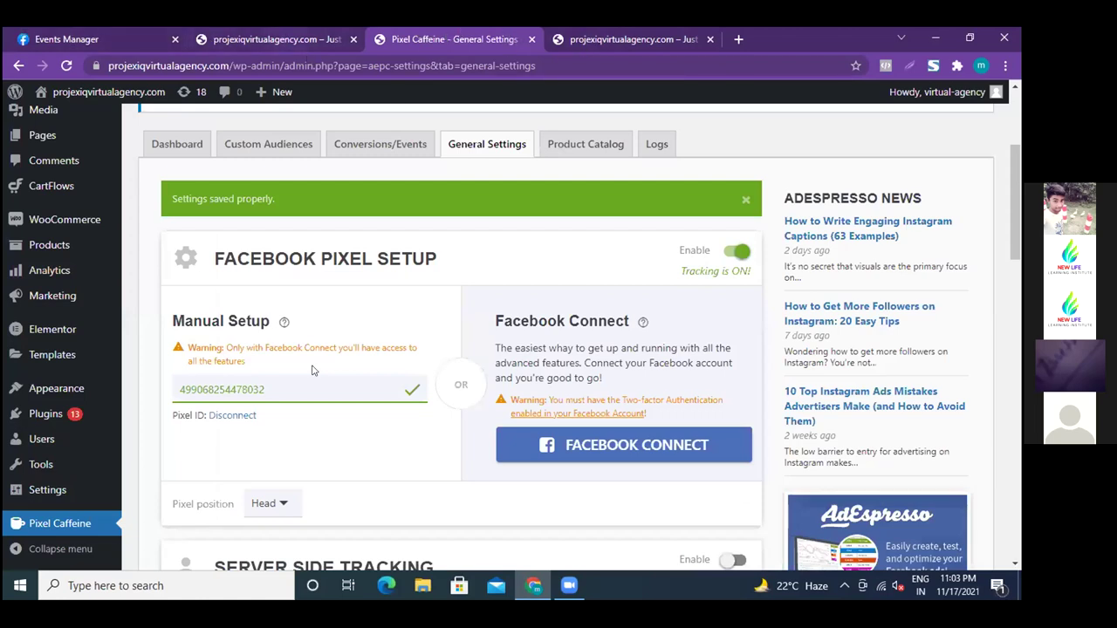
pyautogui.click(279, 39)
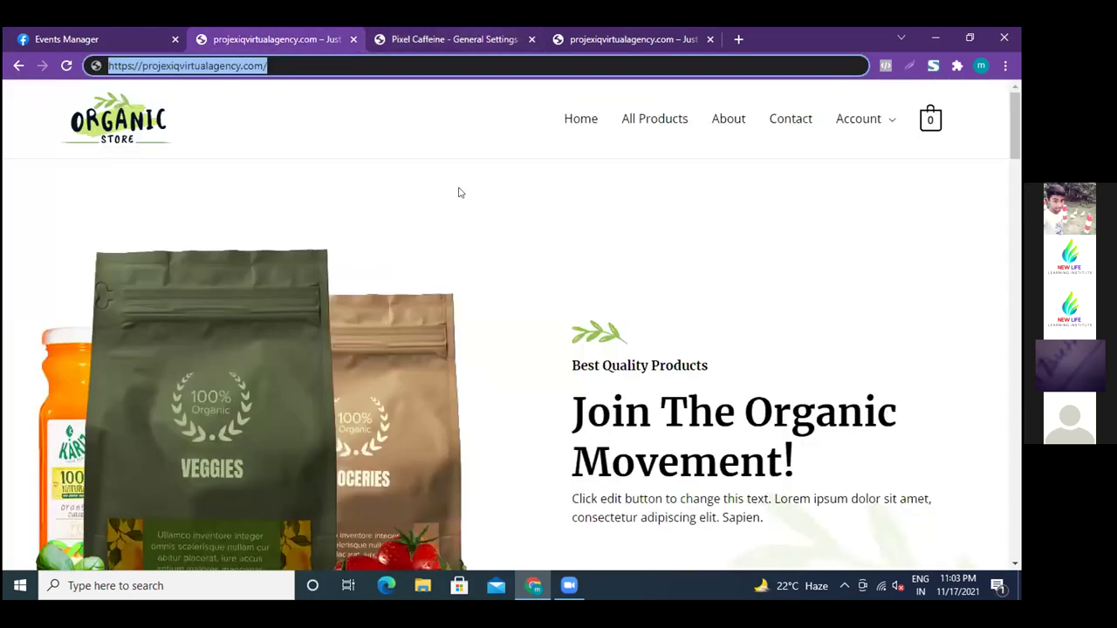
pyautogui.click(326, 33)
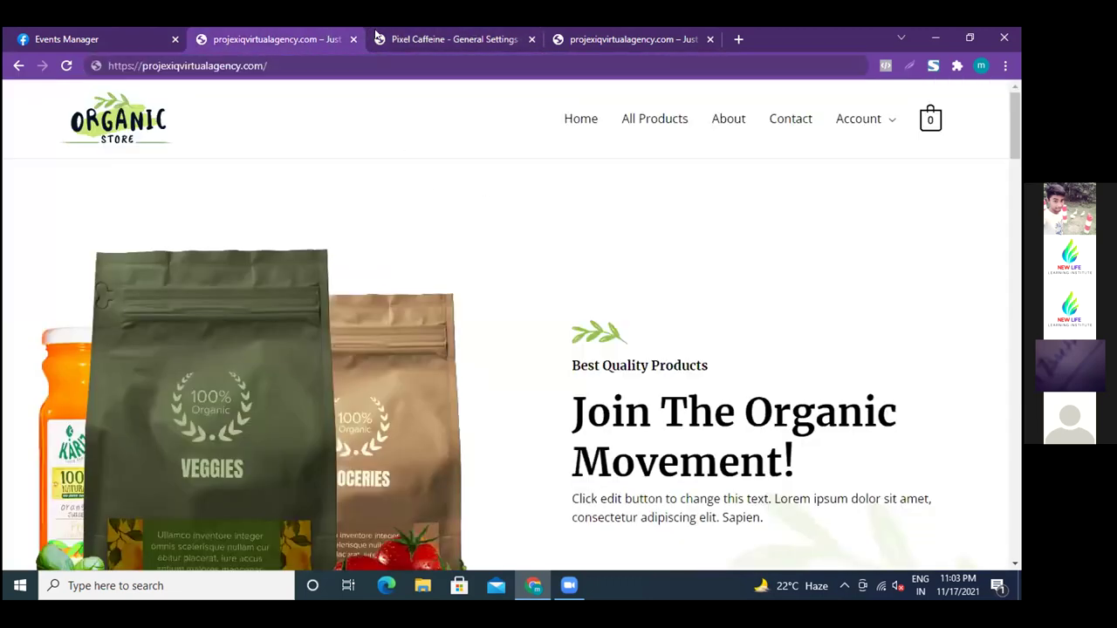
pyautogui.click(710, 39)
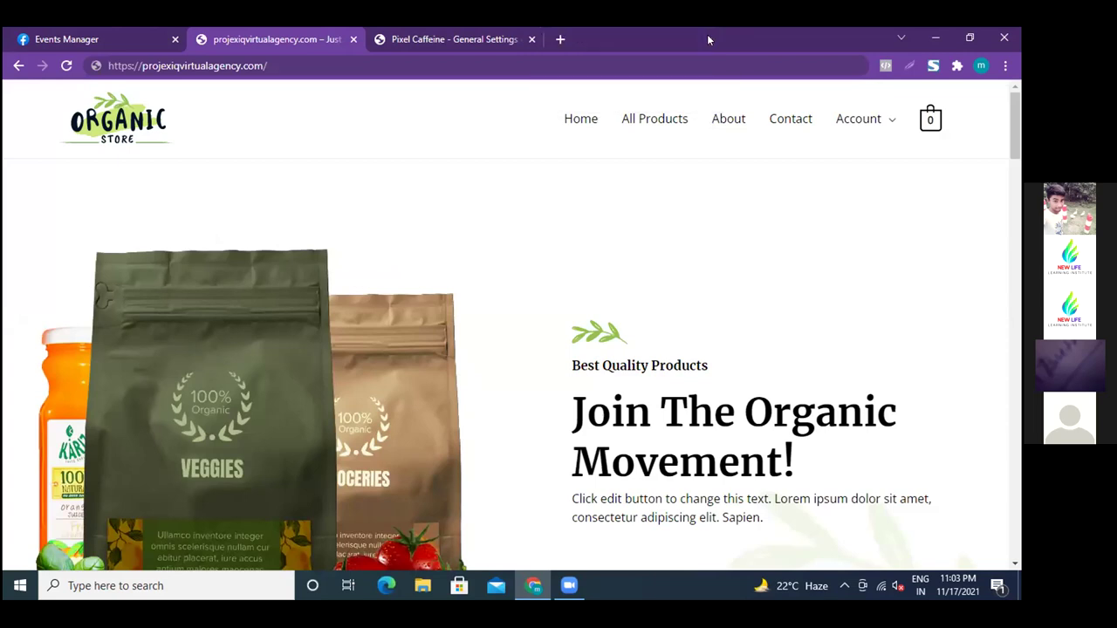
# Search Google for facebook in a new tab and open the Facebook site from the results.
pyautogui.click(559, 38)
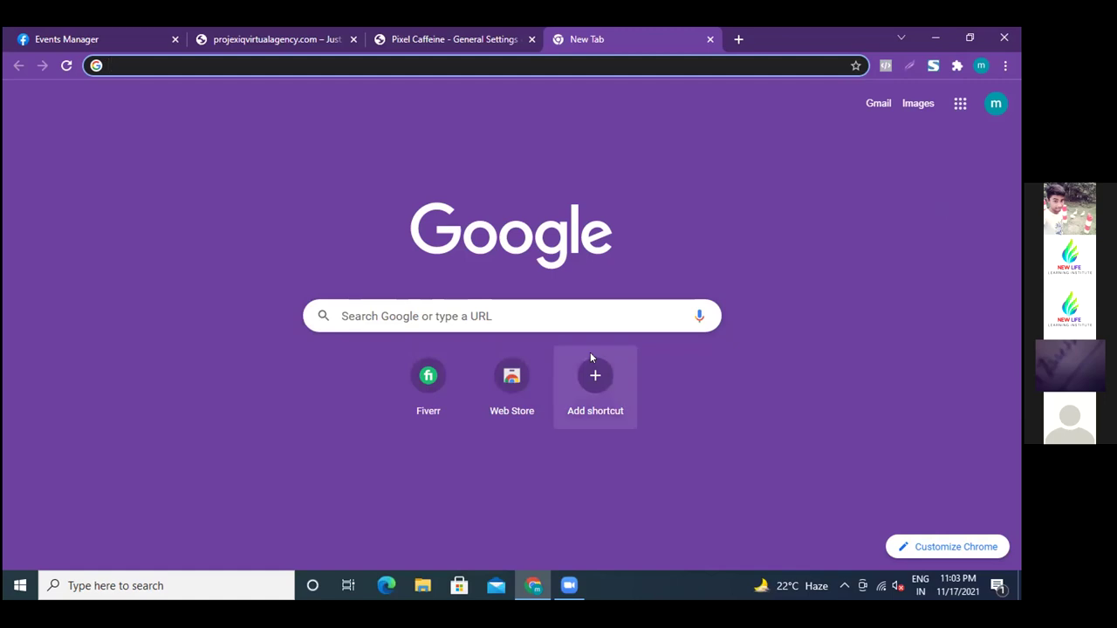
pyautogui.click(476, 317)
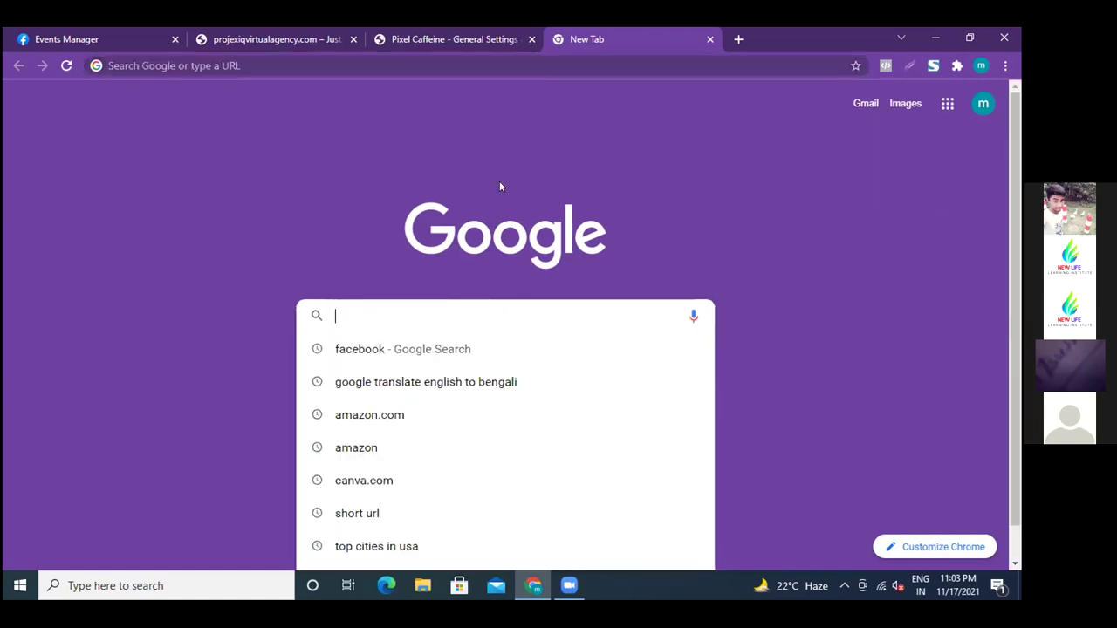
pyautogui.write('f')
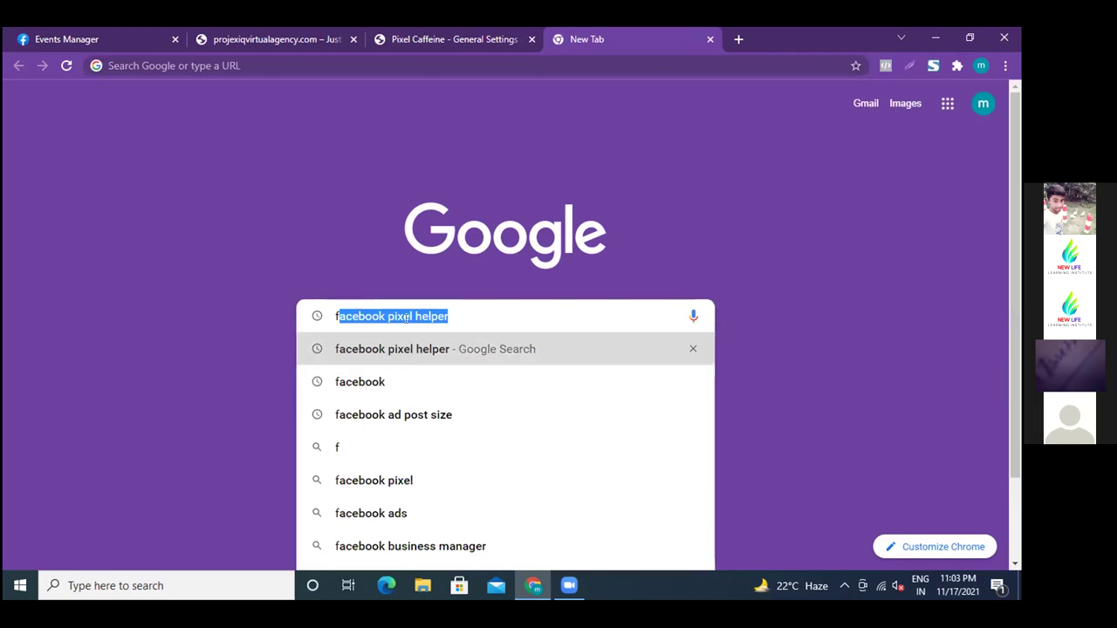
pyautogui.click(380, 382)
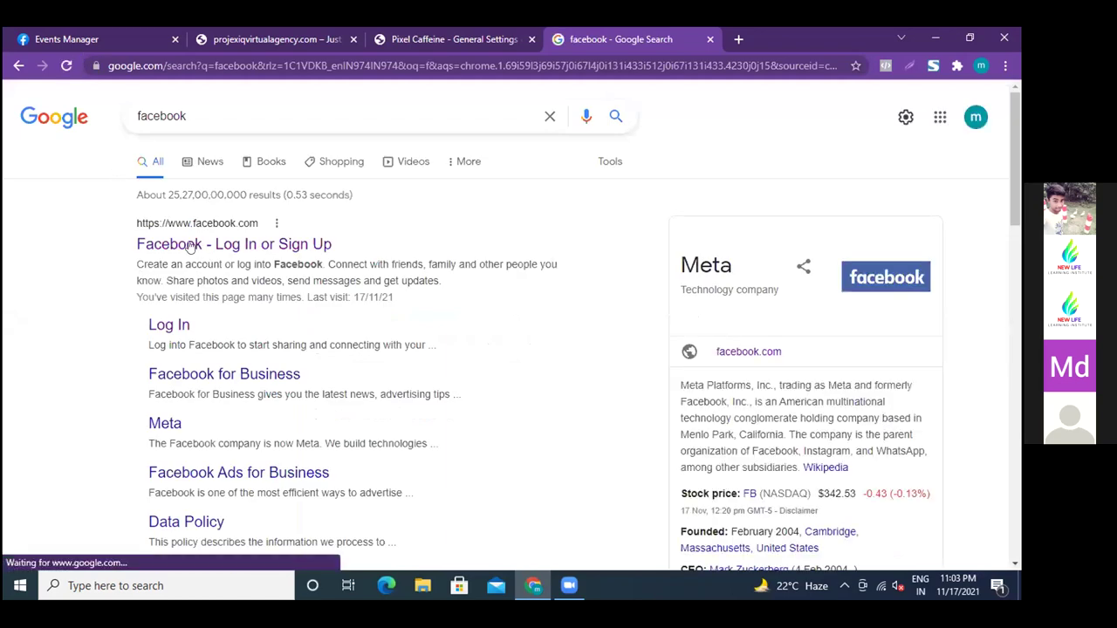
pyautogui.click(188, 245)
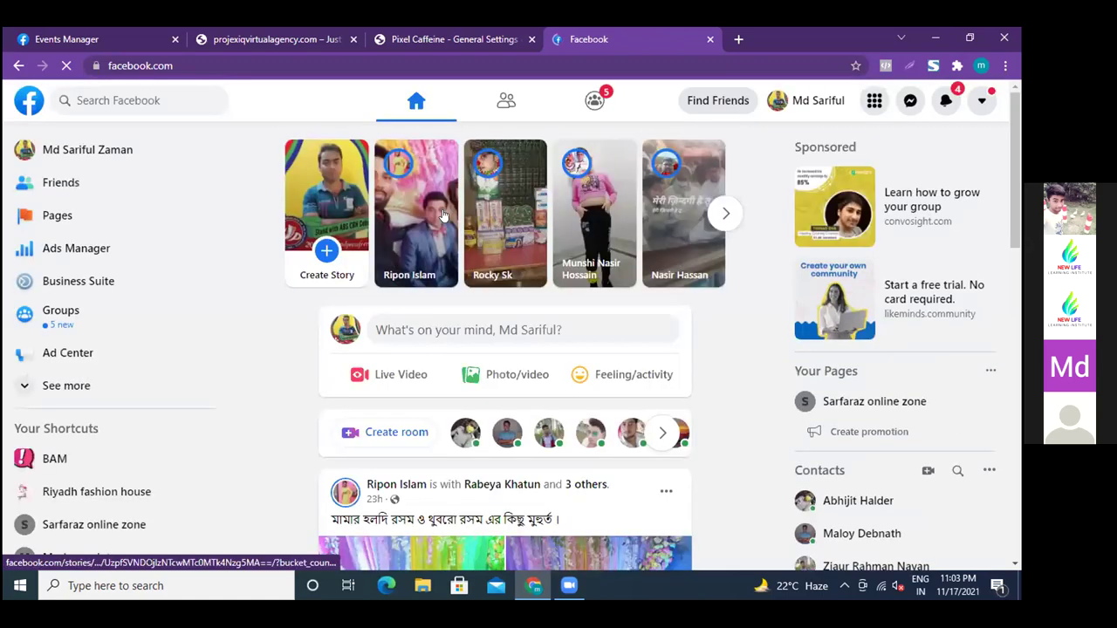
# Go to Ads Manager by way of Facebook's ad creation option and look at its list of all tools.
pyautogui.click(872, 101)
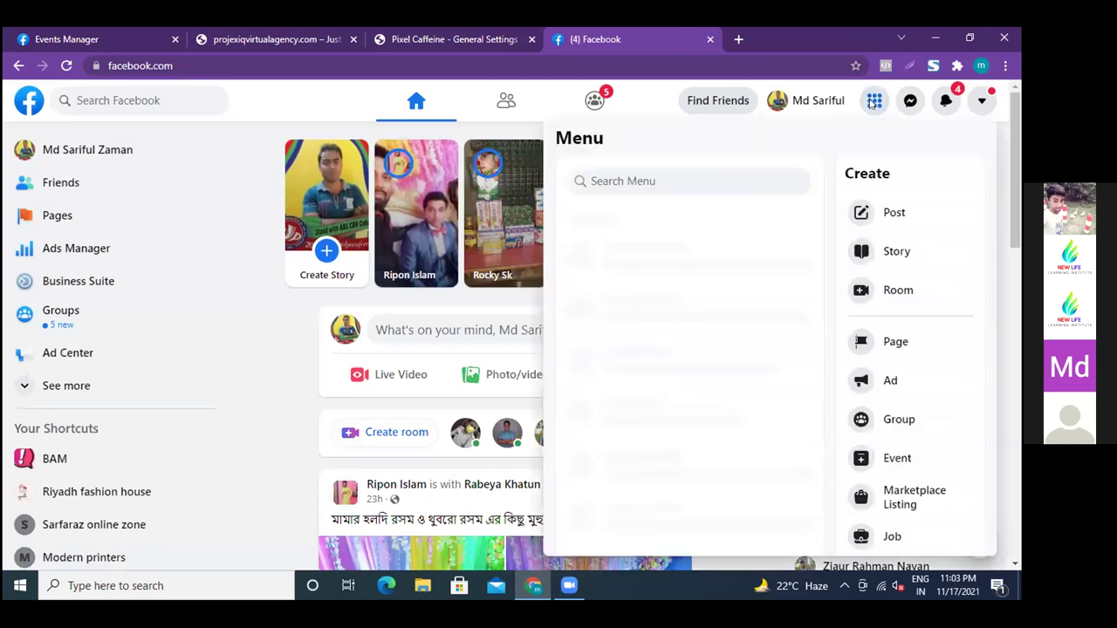
pyautogui.click(889, 382)
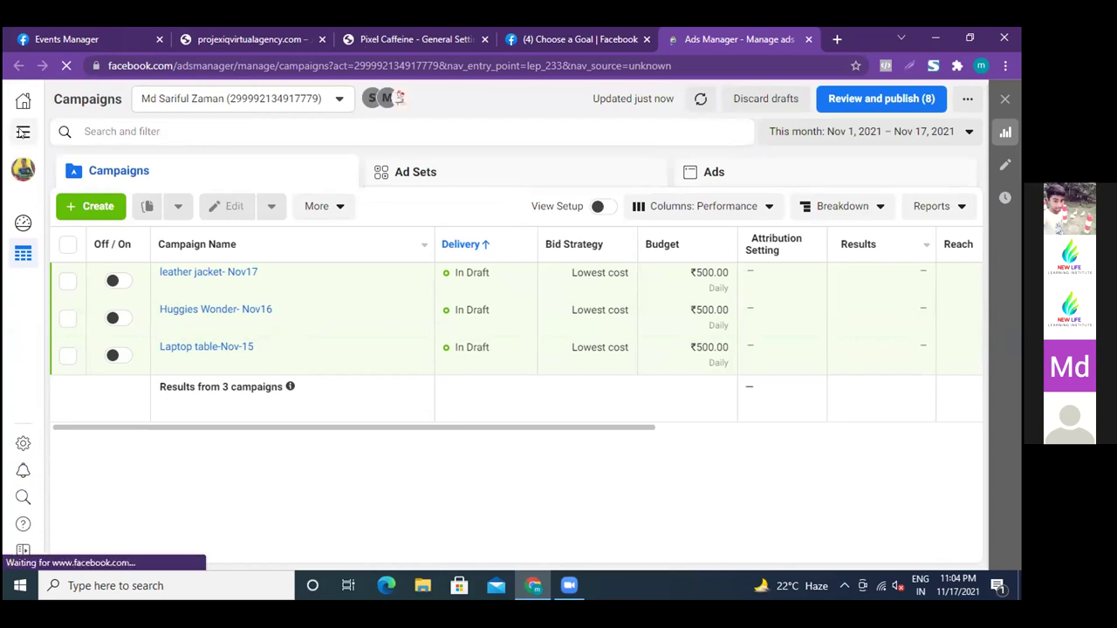
pyautogui.click(24, 132)
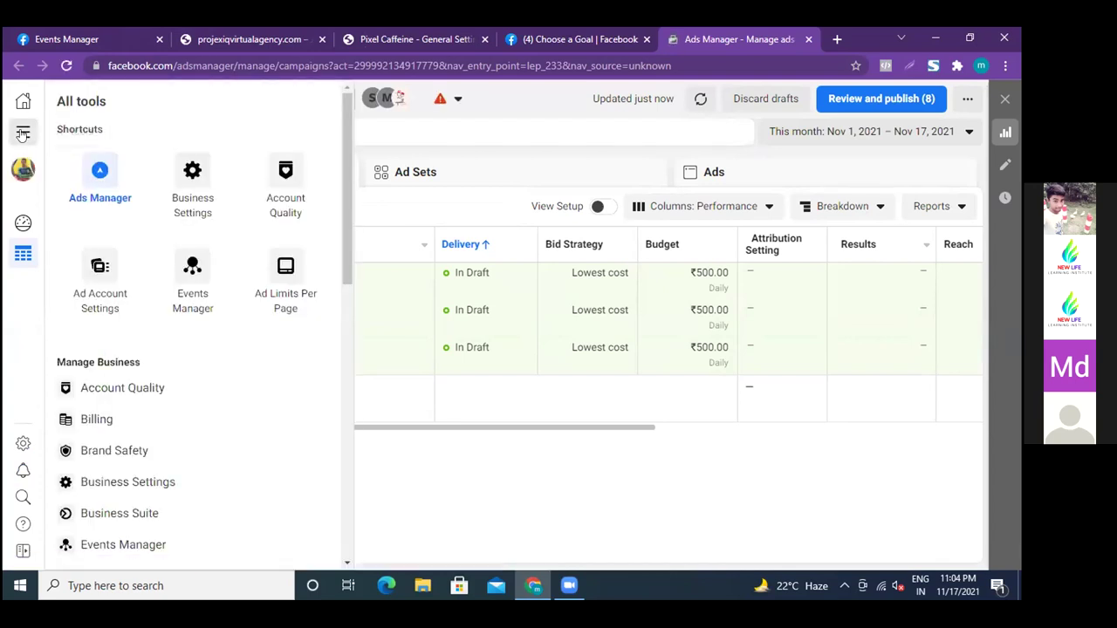
pyautogui.click(25, 132)
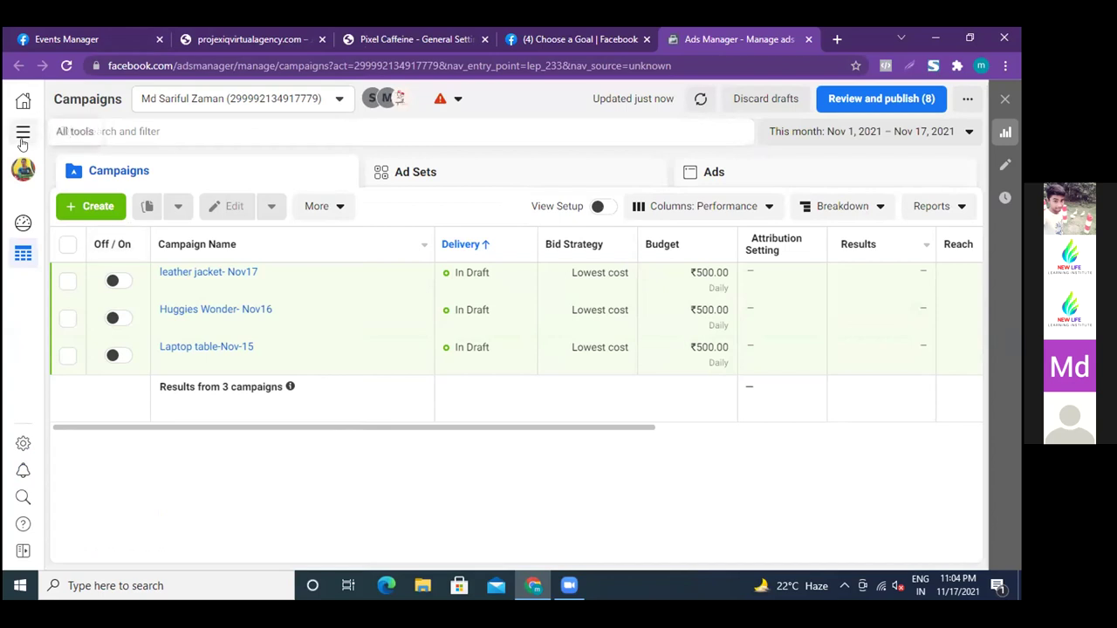
# Open Business Settings from Ads Manager's list of all tools and expand the Data Sources section.
pyautogui.click(23, 132)
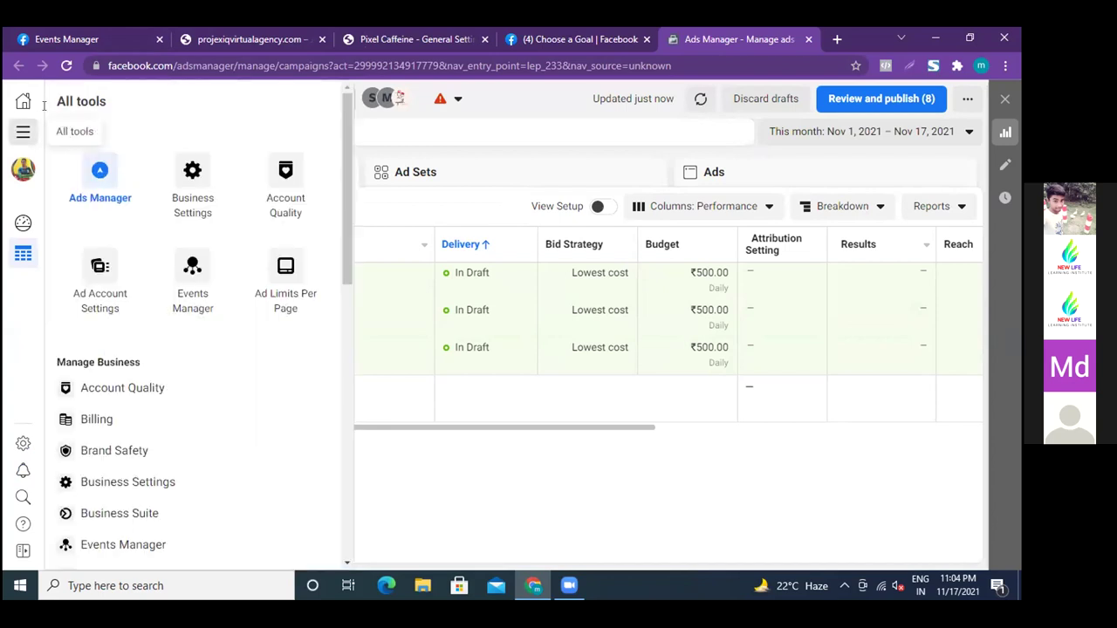
pyautogui.click(189, 174)
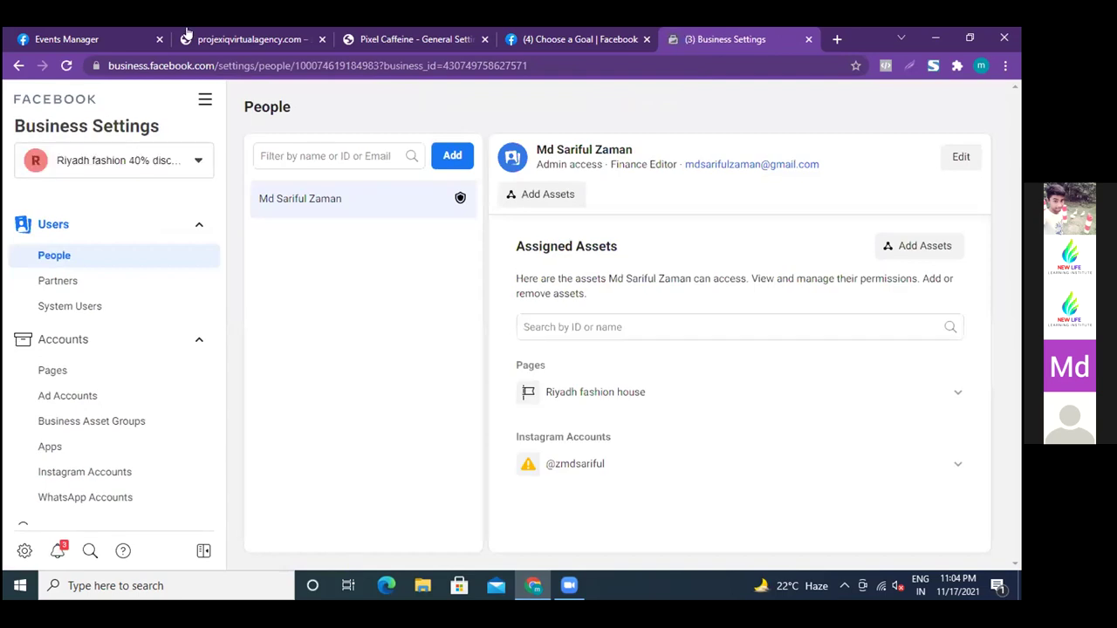
pyautogui.scroll(-4, 175, 323)
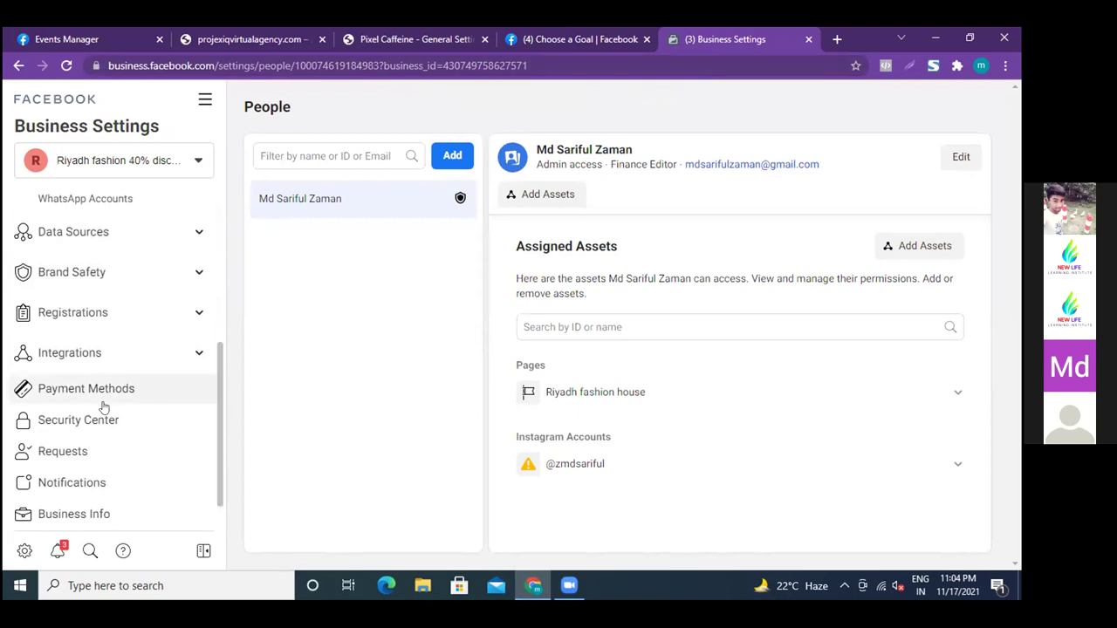
pyautogui.scroll(1, 103, 407)
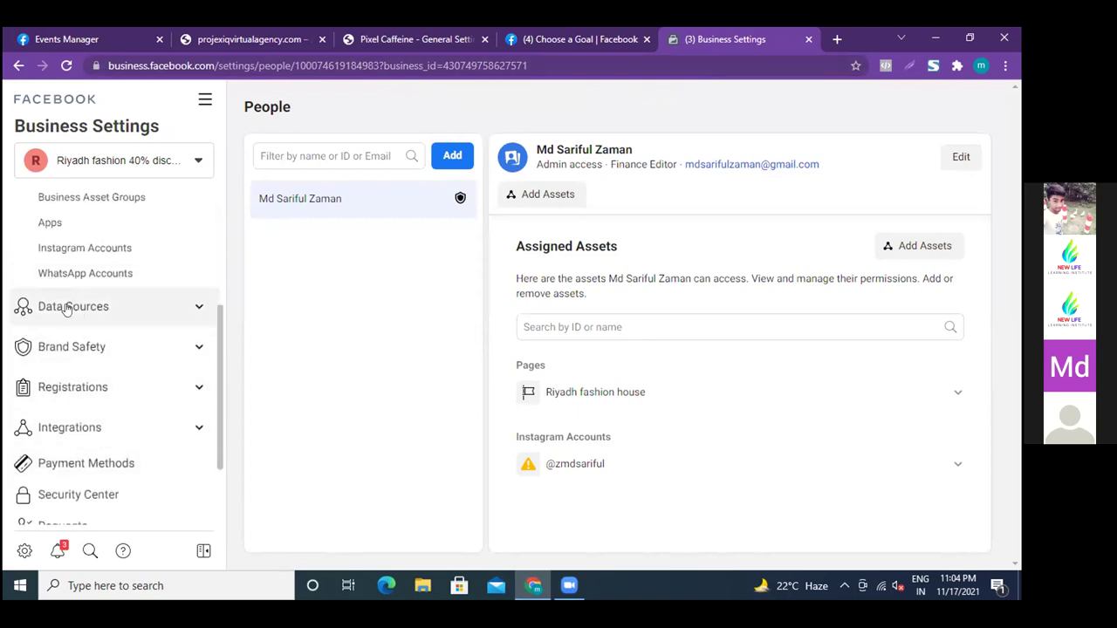
pyautogui.click(198, 310)
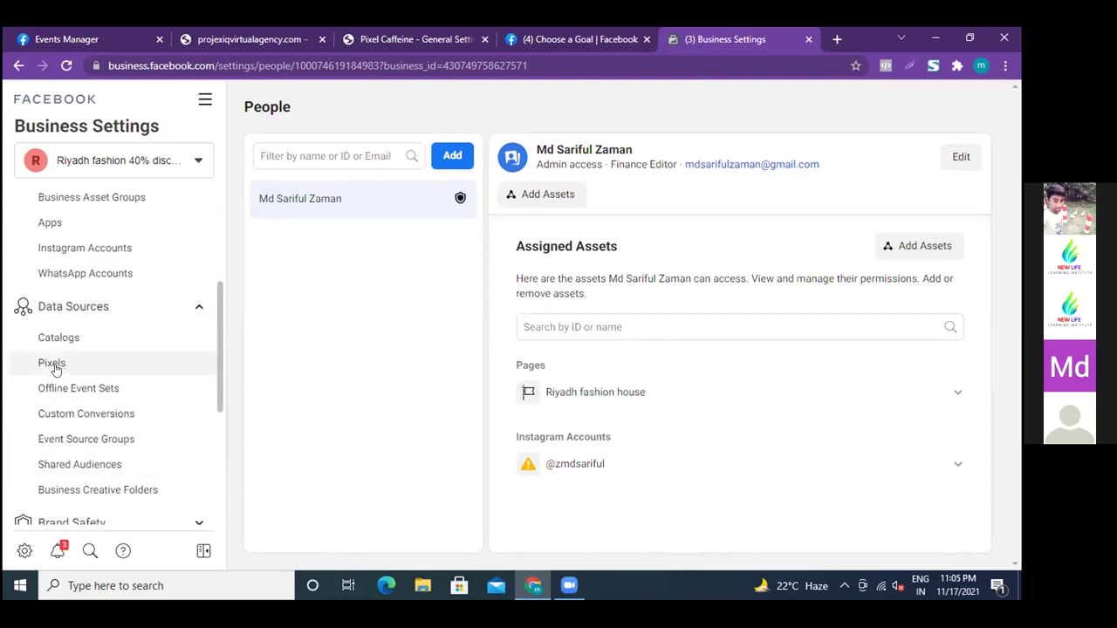
# Expand the Brand Safety section in Business Settings and open its Domains page.
pyautogui.scroll(-1, 114, 392)
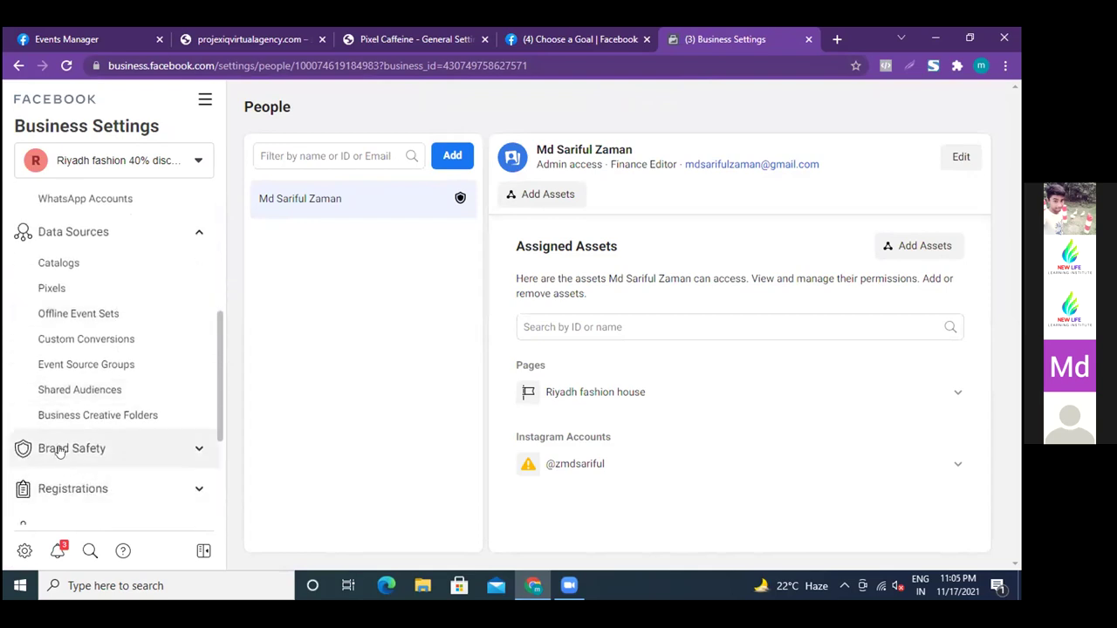
pyautogui.click(200, 450)
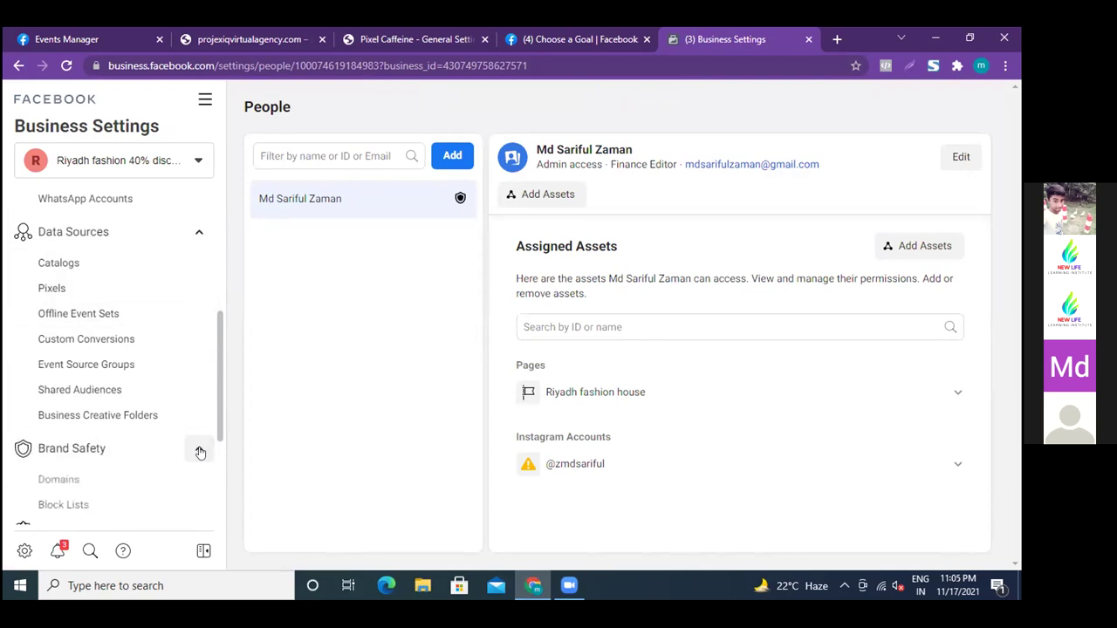
pyautogui.scroll(-1, 130, 367)
pyautogui.scroll(-2, 130, 366)
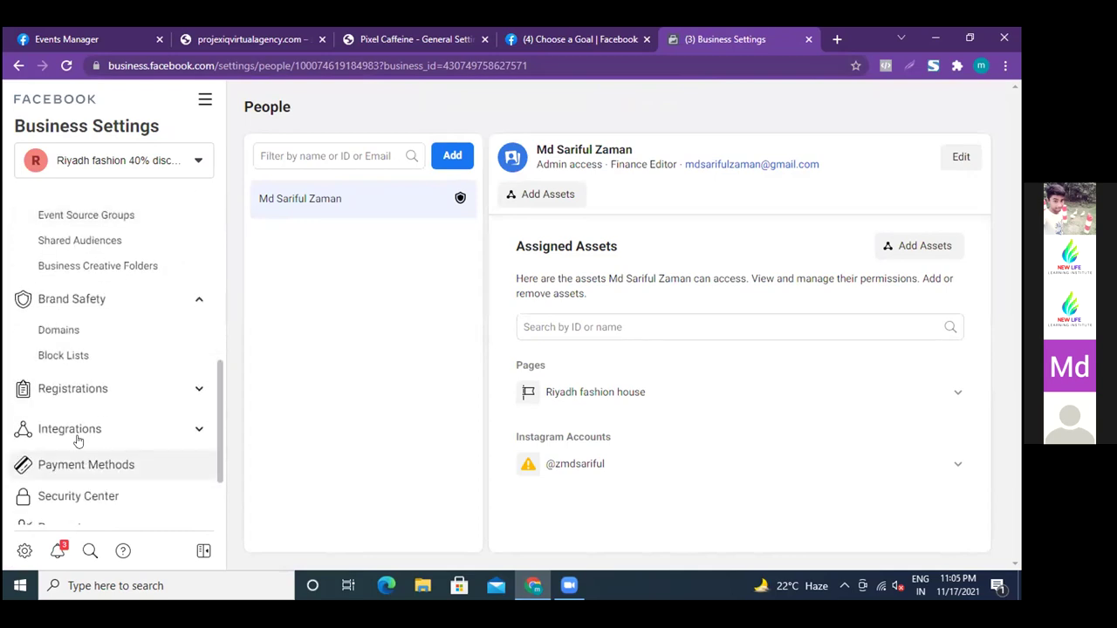
pyautogui.click(58, 330)
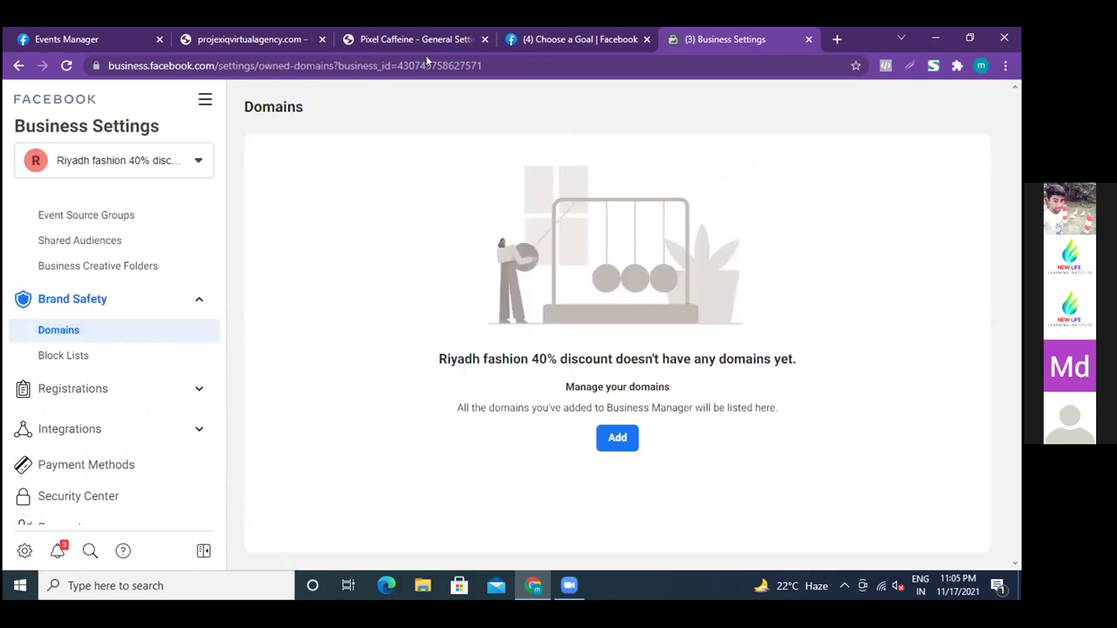
# Start adding a domain and copy projexiqvirtualagency.com without its https prefix from the store's web address.
pyautogui.click(616, 439)
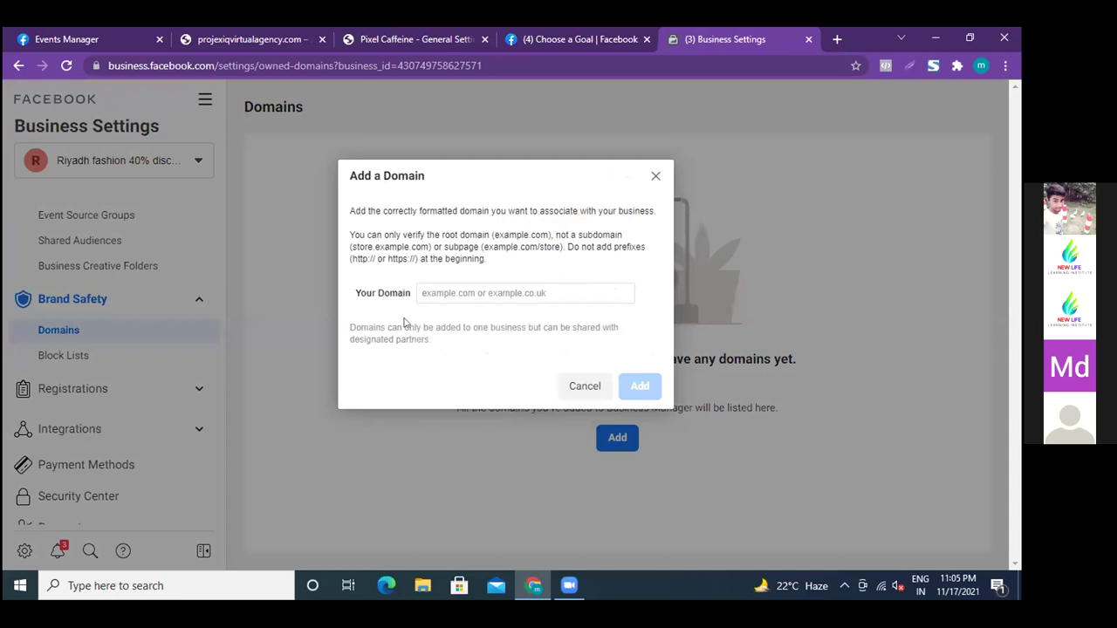
pyautogui.click(237, 39)
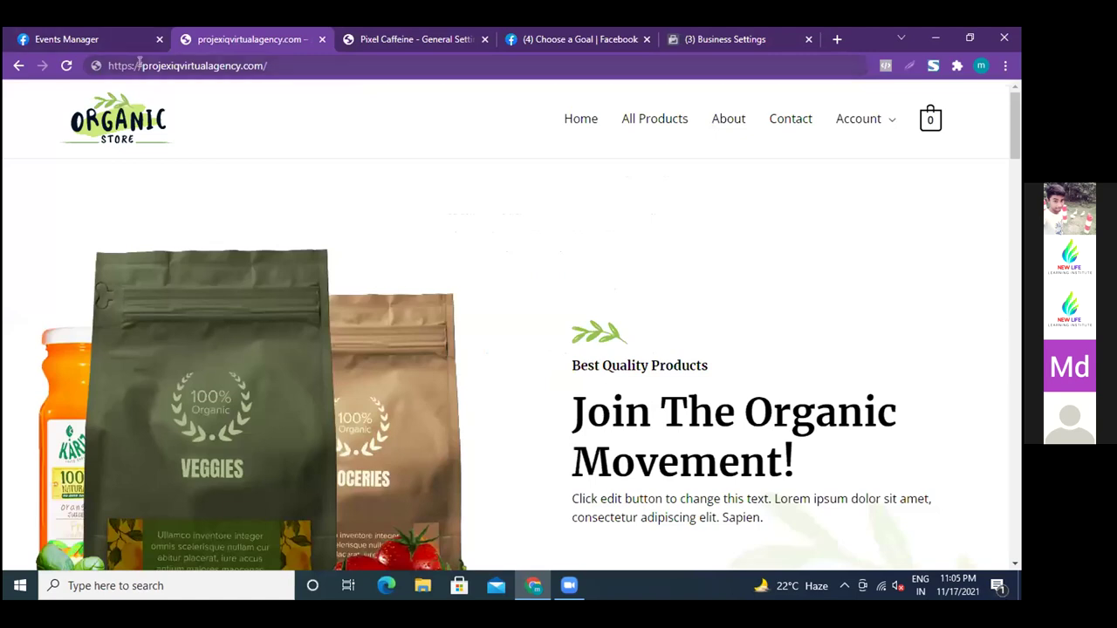
pyautogui.moveTo(140, 65); pyautogui.dragTo(266, 66)
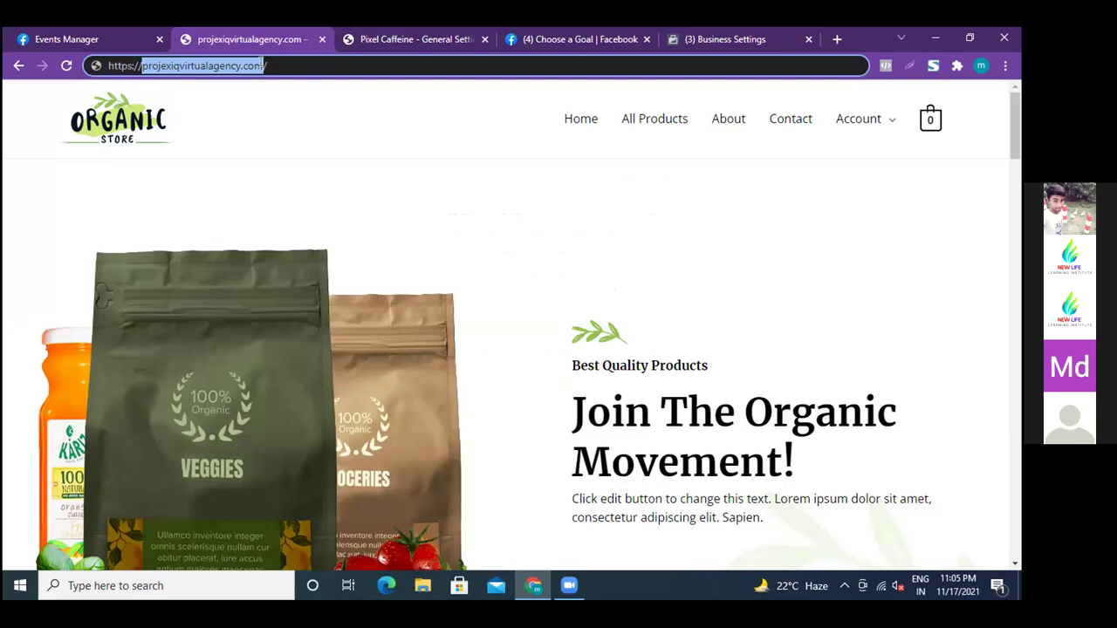
pyautogui.rightClick(219, 67)
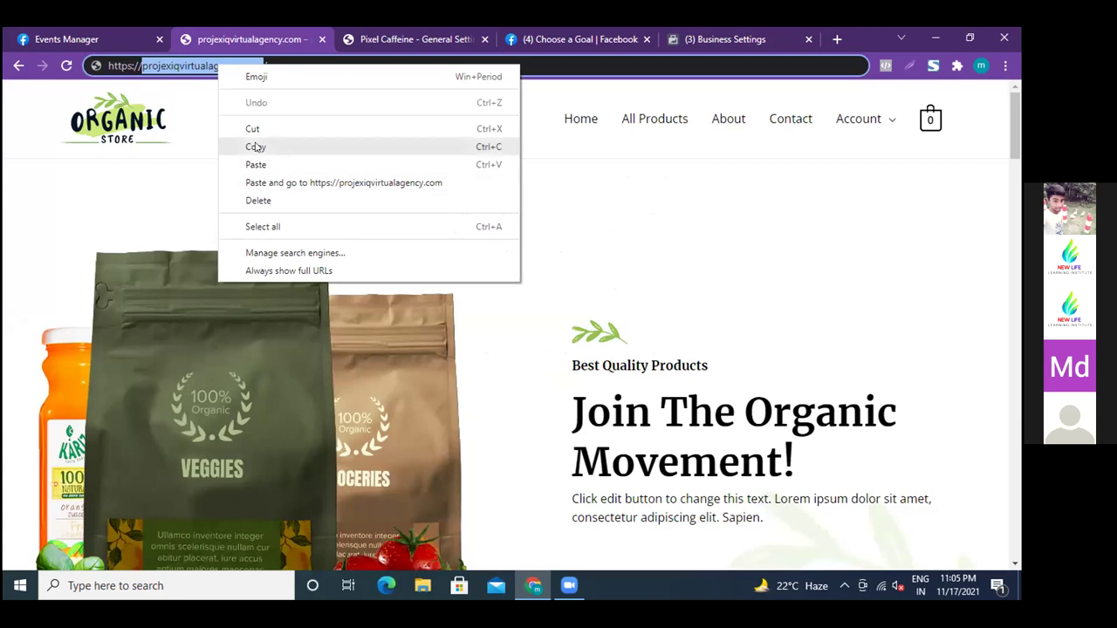
pyautogui.click(255, 146)
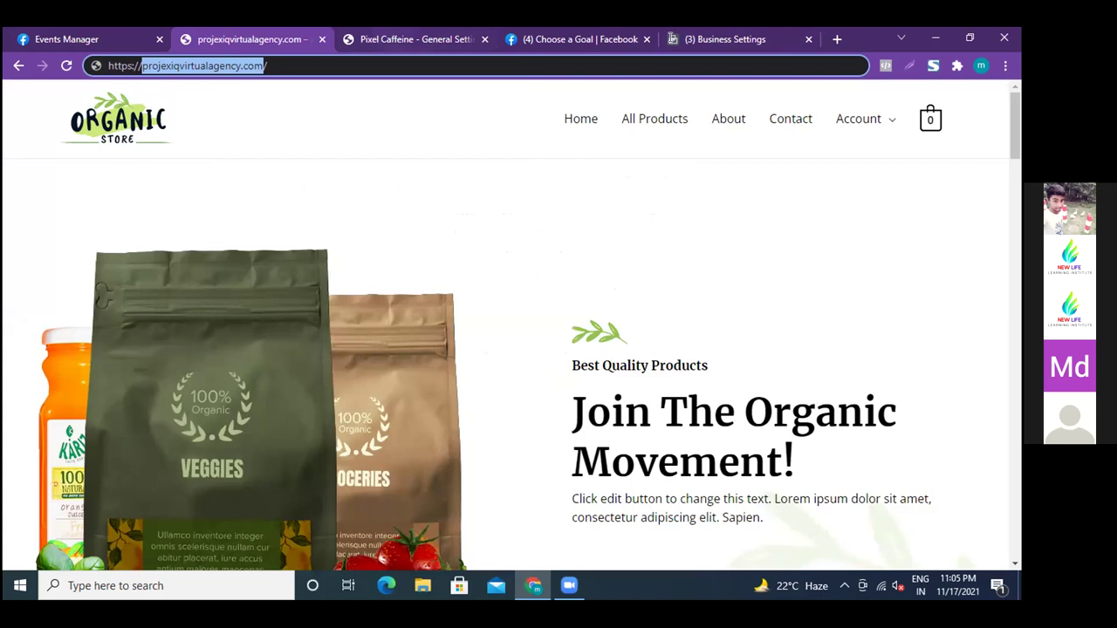
# Add projexiqvirtualagency.com to the Riyadh fashion 40% discount business as its domain.
pyautogui.click(690, 39)
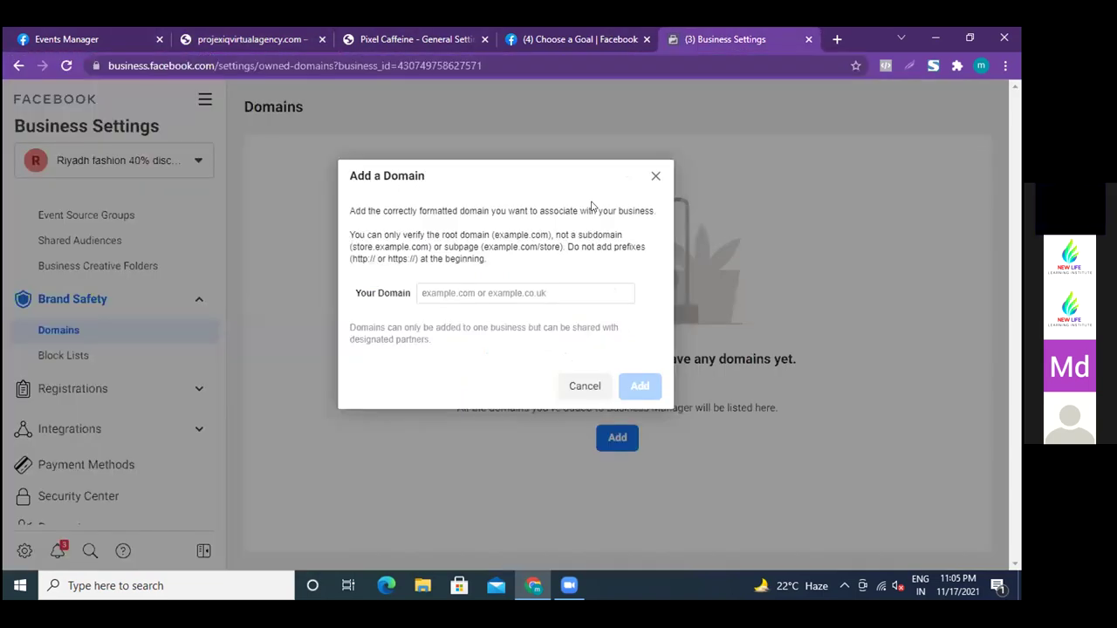
pyautogui.click(444, 292)
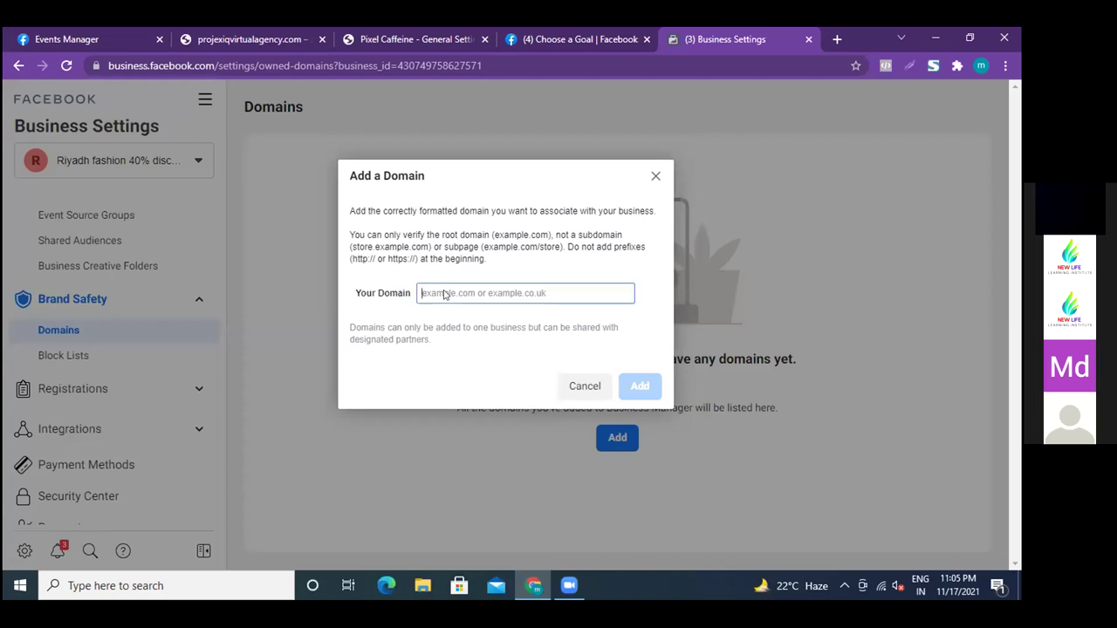
pyautogui.rightClick(445, 295)
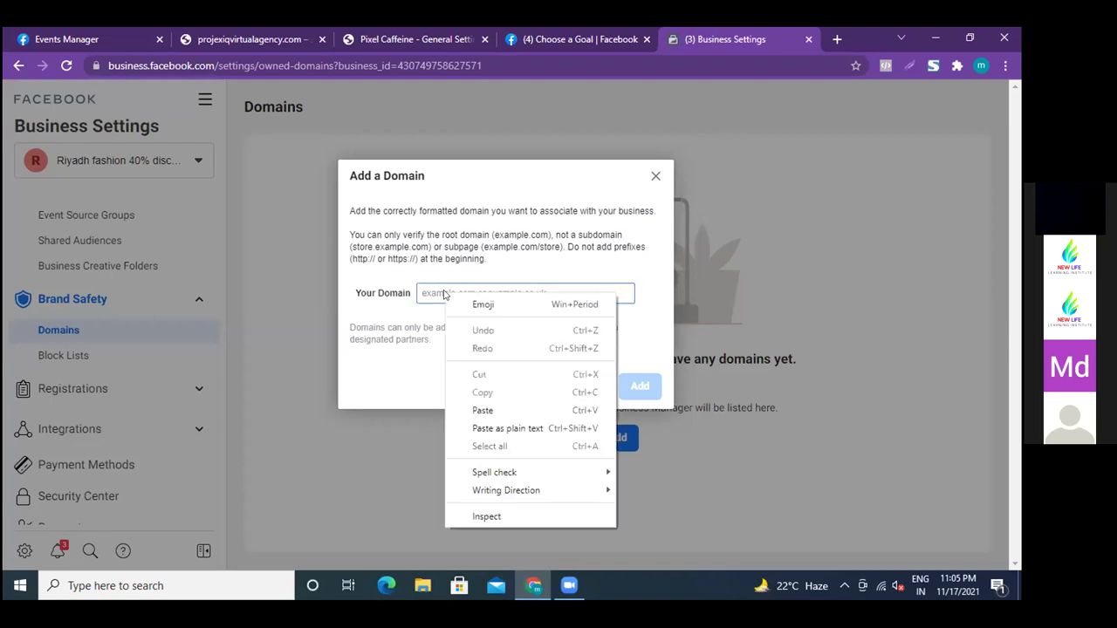
pyautogui.click(482, 410)
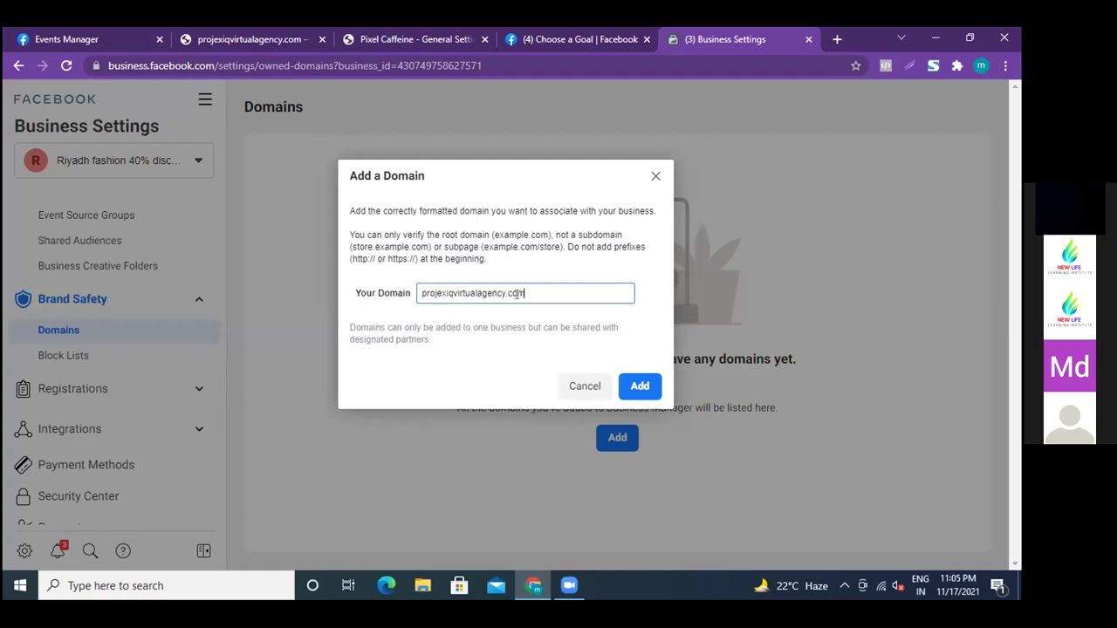
pyautogui.click(638, 389)
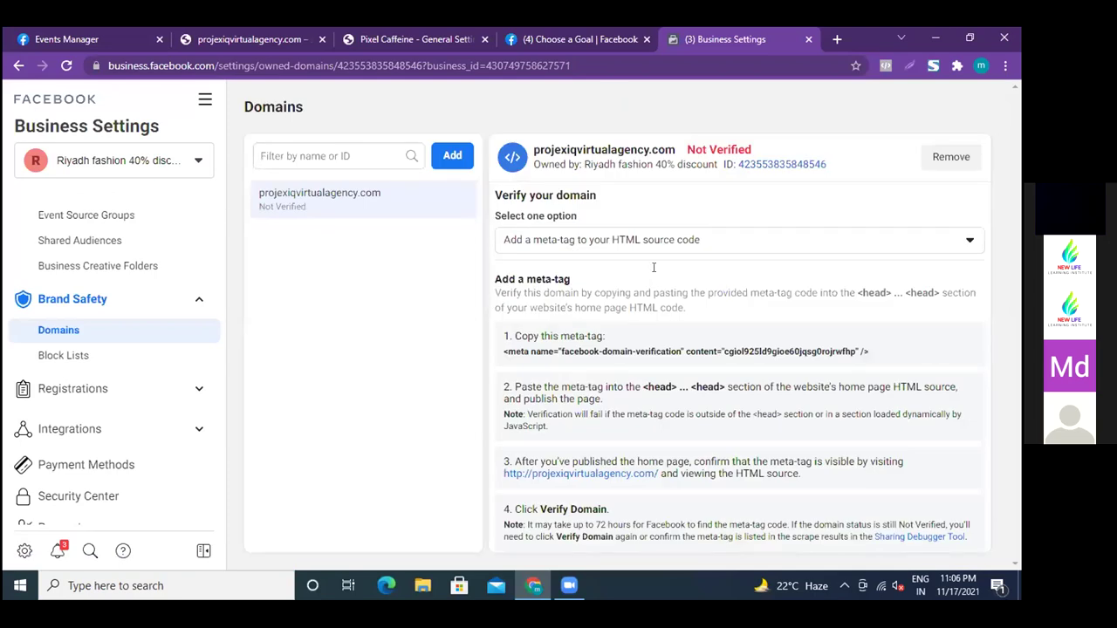
pyautogui.moveTo(706, 148)
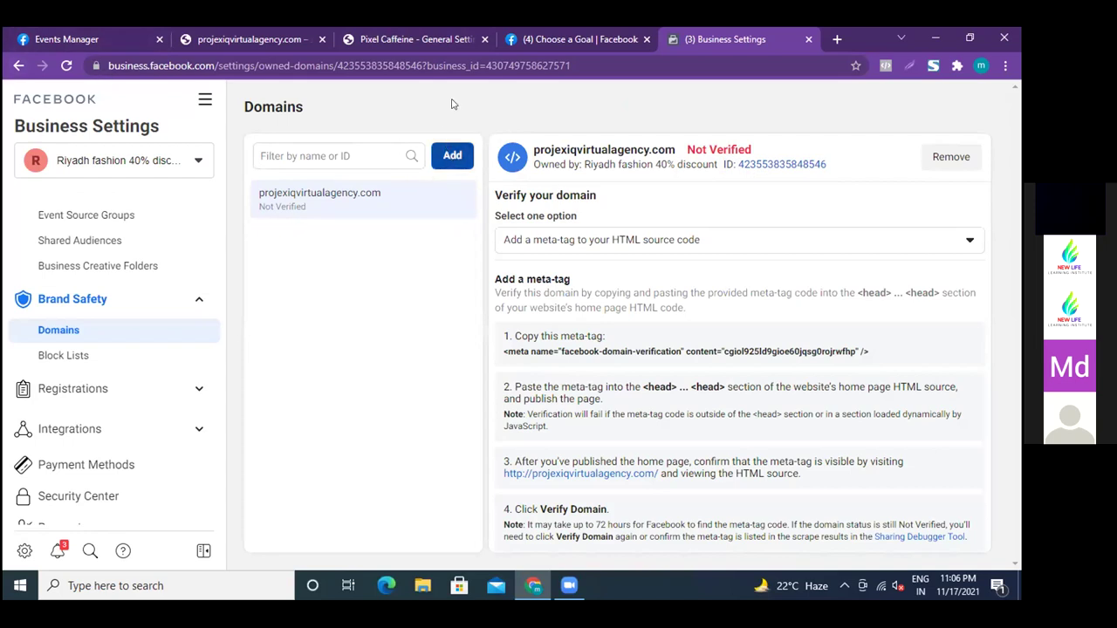
pyautogui.click(469, 155)
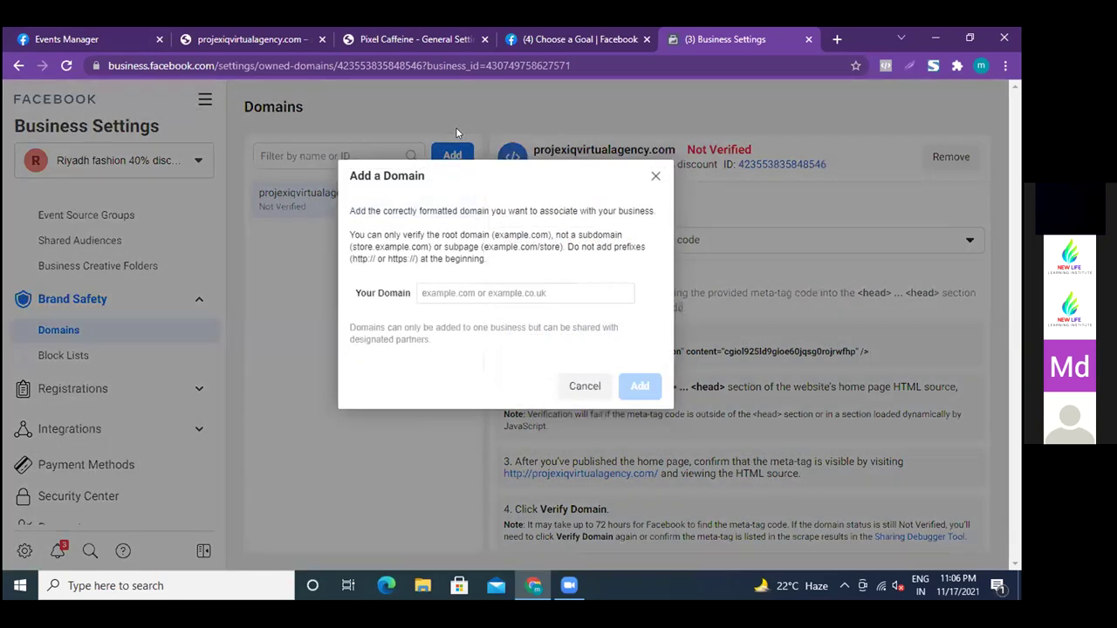
pyautogui.click(440, 295)
pyautogui.rightClick(440, 295)
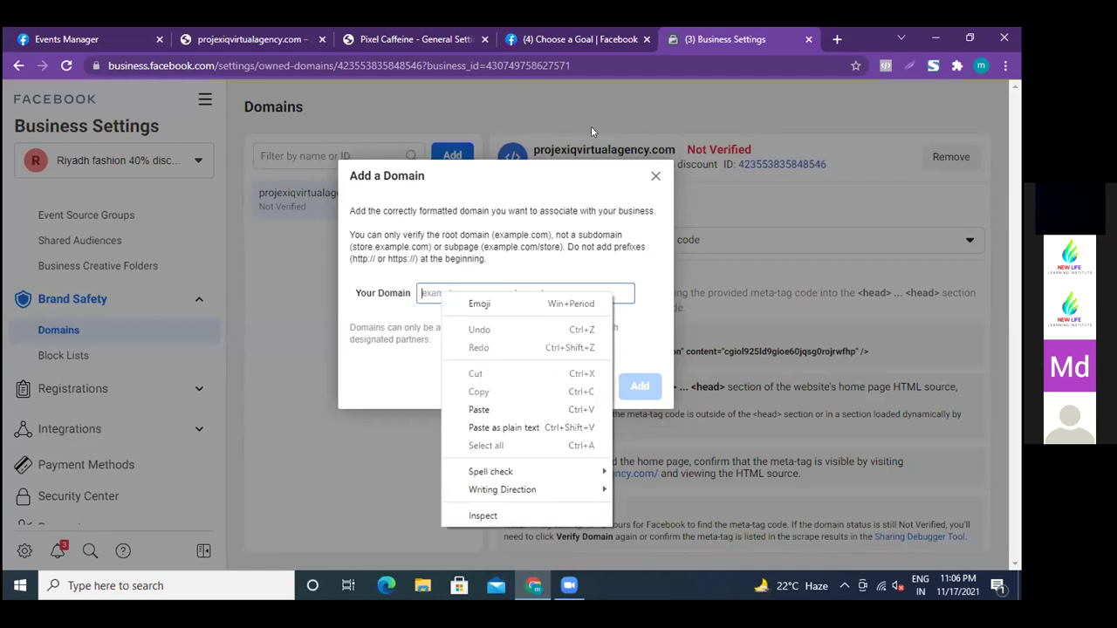
pyautogui.click(653, 177)
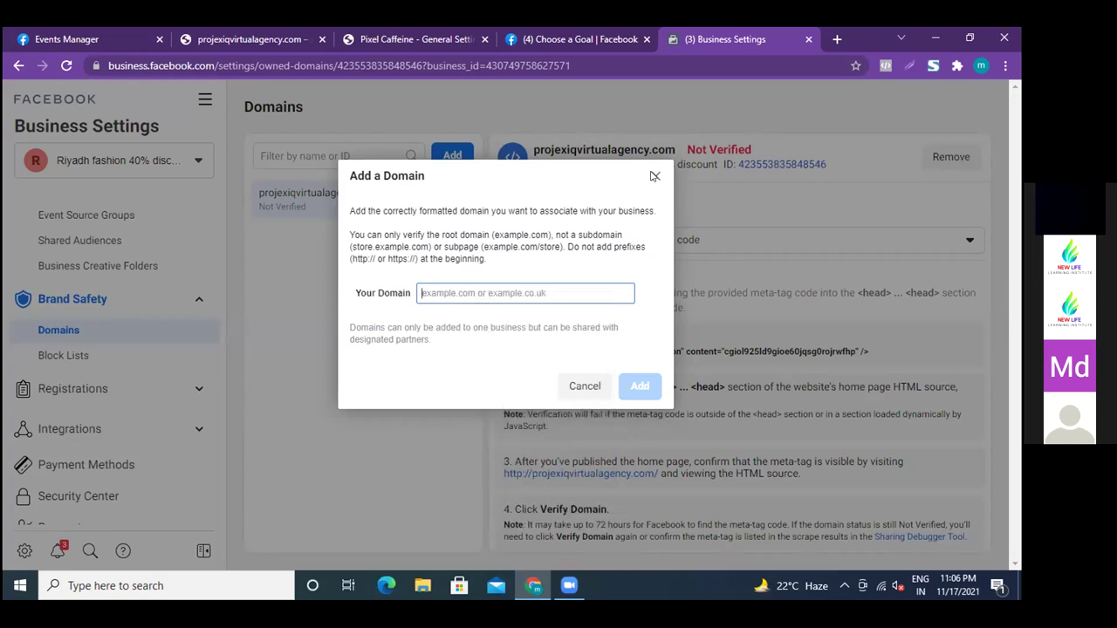
pyautogui.click(646, 127)
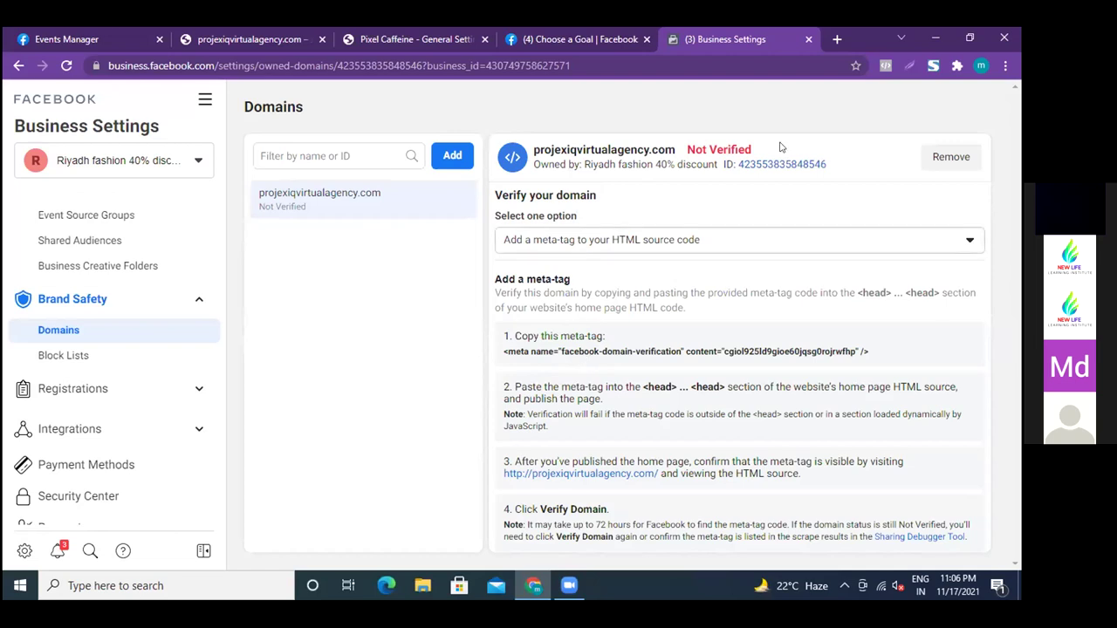
# Check the domain verification methods, keep the HTML source code meta-tag option, and copy the facebook-domain-verification meta-tag.
pyautogui.click(966, 245)
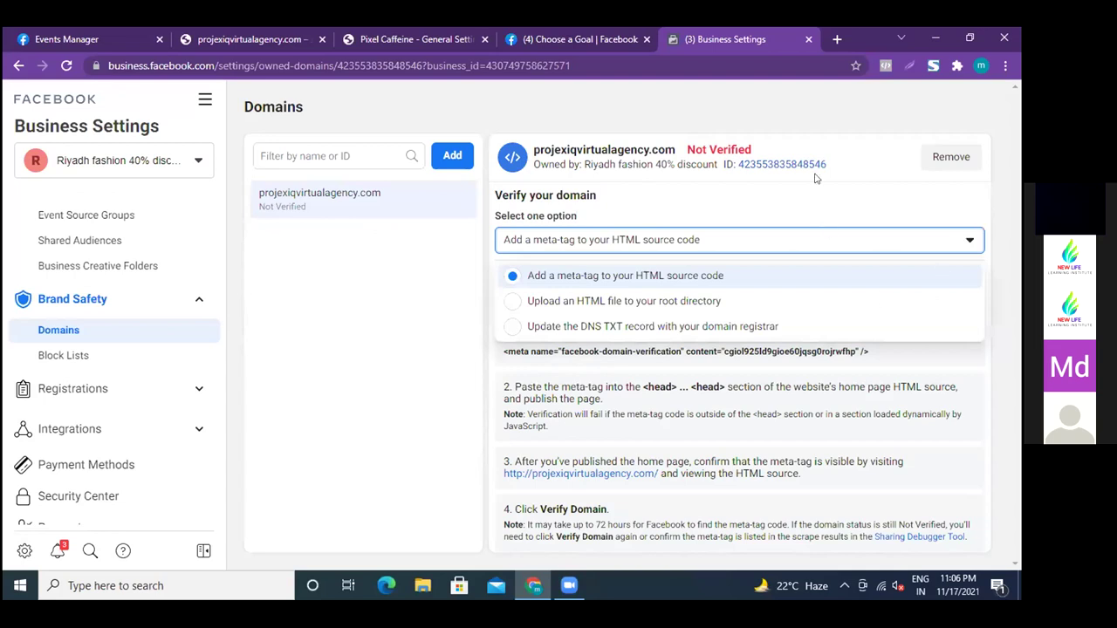
pyautogui.click(484, 366)
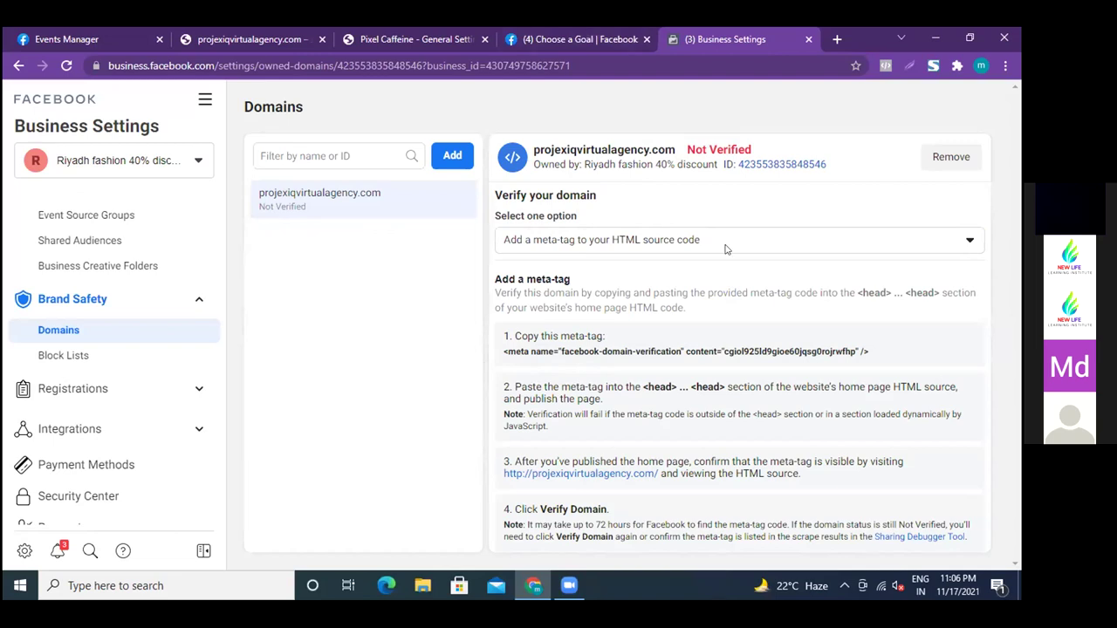
pyautogui.click(547, 354)
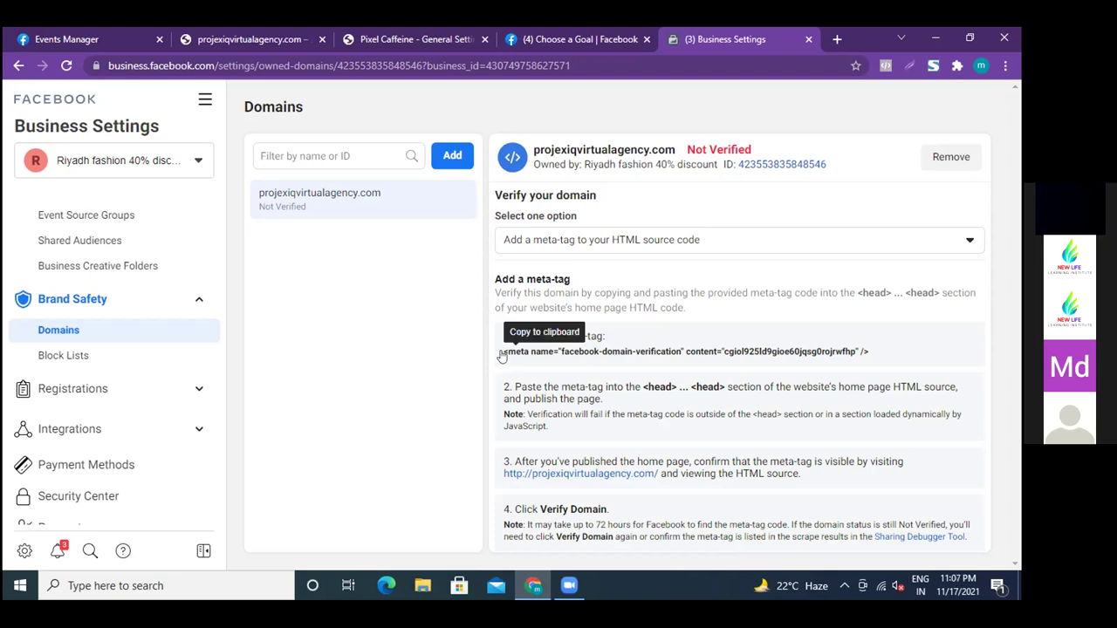
pyautogui.moveTo(502, 353); pyautogui.dragTo(878, 350)
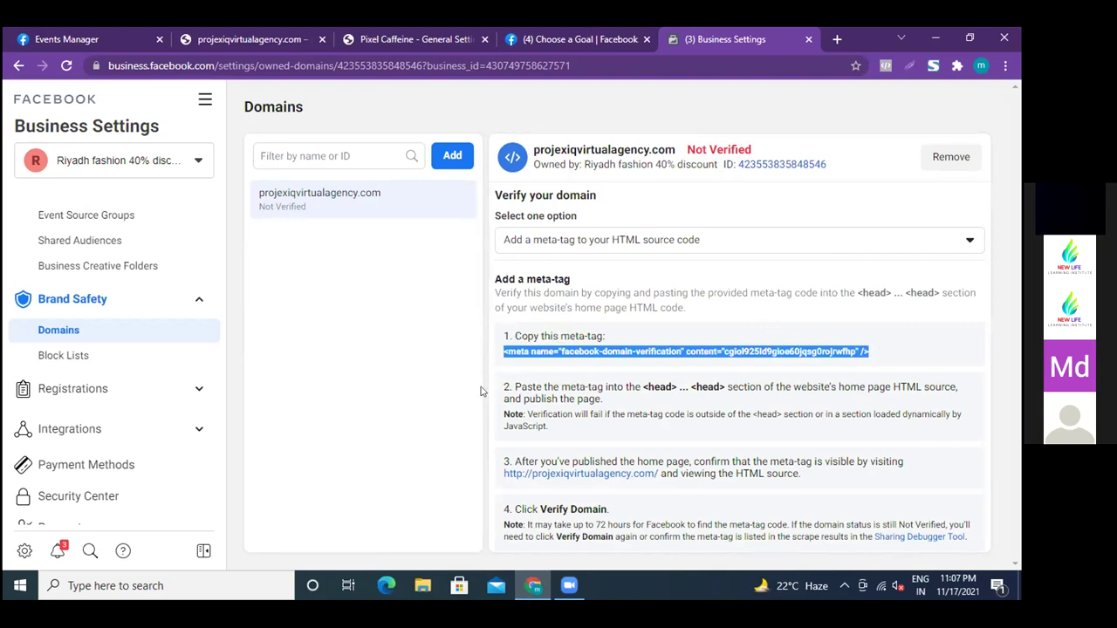
pyautogui.click(476, 467)
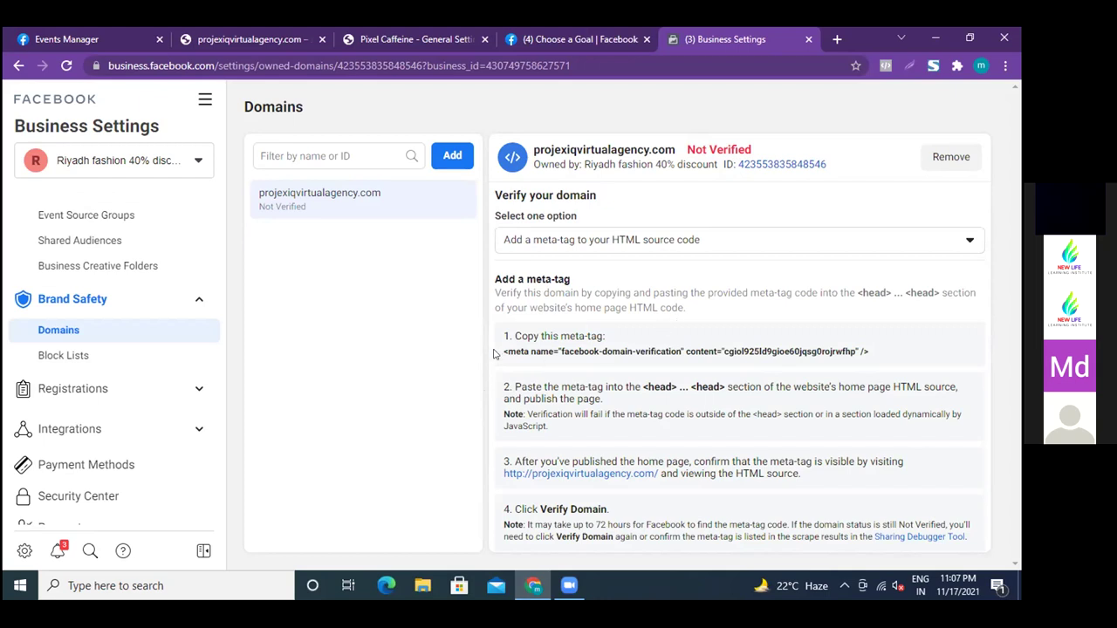
pyautogui.moveTo(502, 355); pyautogui.dragTo(888, 354)
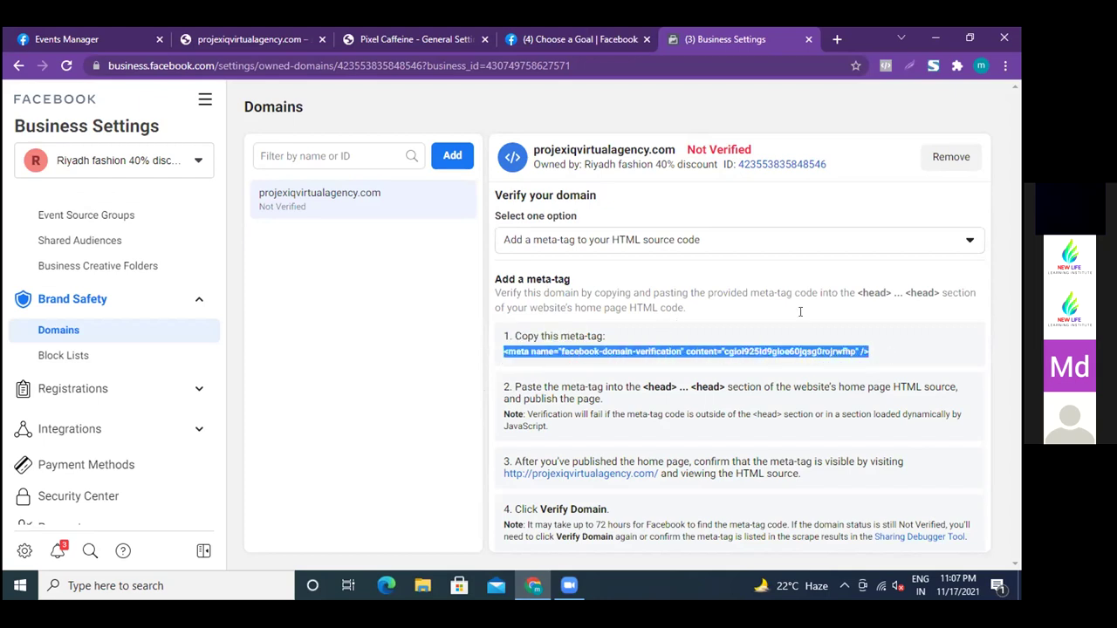
pyautogui.rightClick(647, 353)
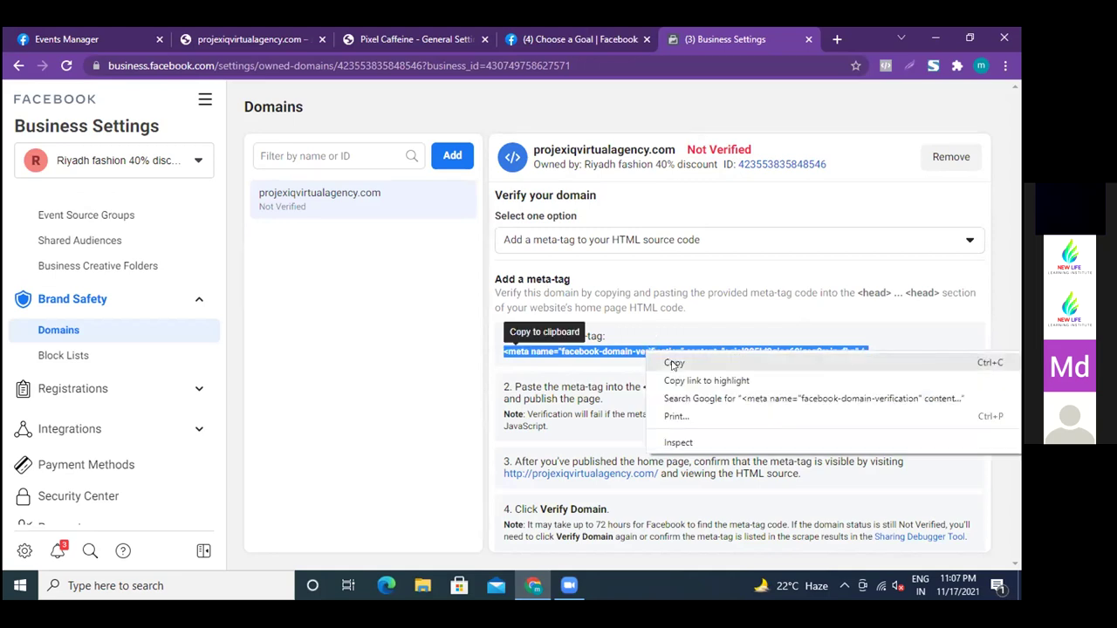
pyautogui.click(674, 363)
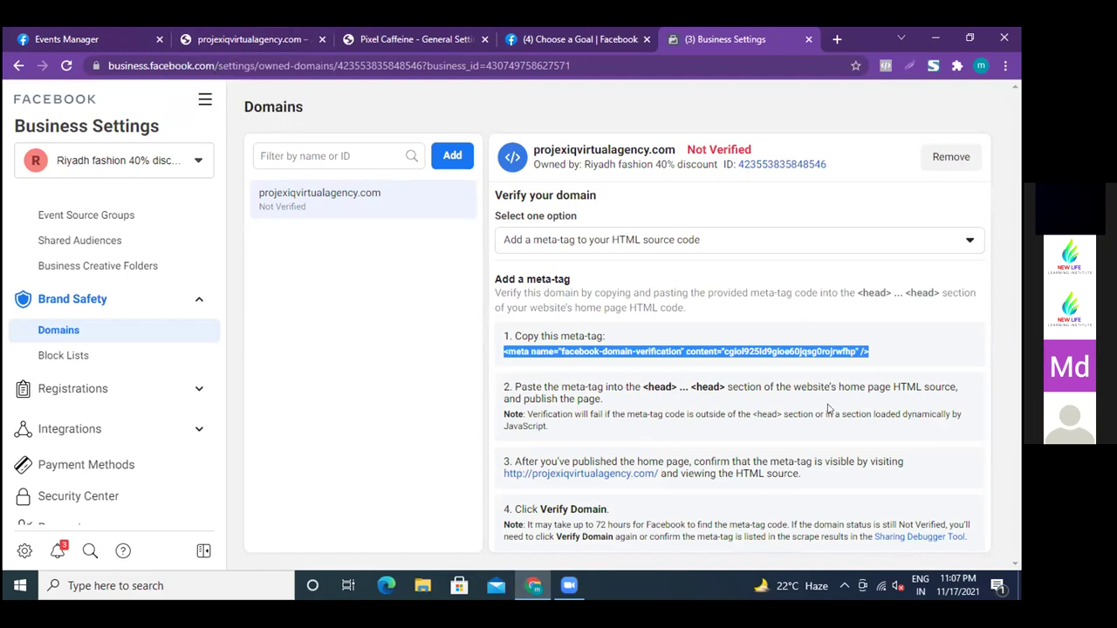
# Switch to the WordPress dashboard and open the Astra theme's header.php in the Theme Editor.
pyautogui.click(265, 40)
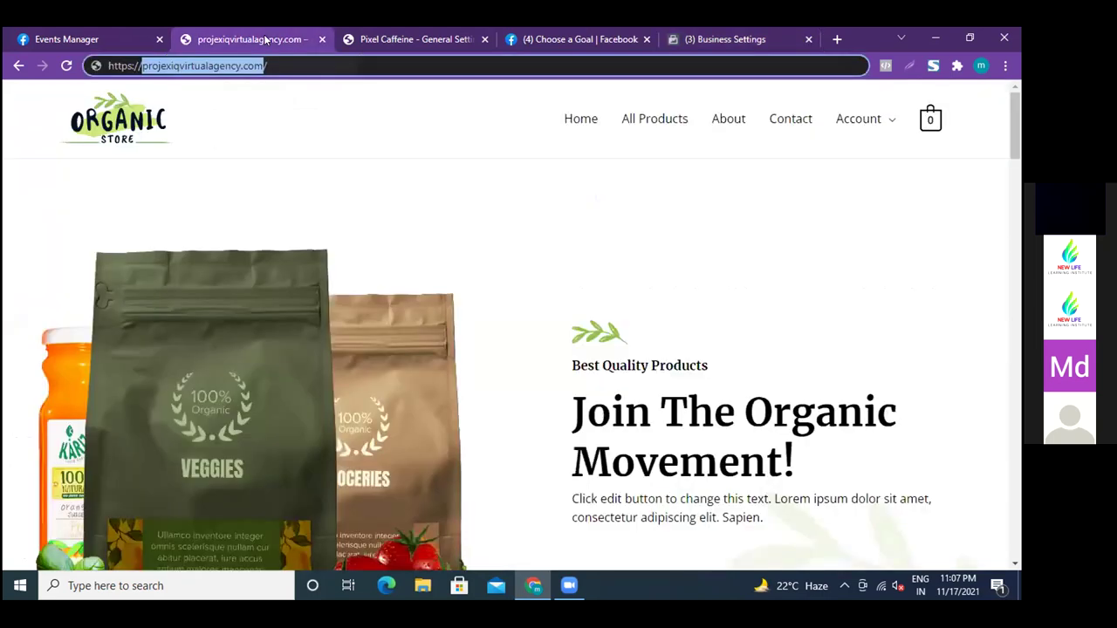
pyautogui.click(392, 40)
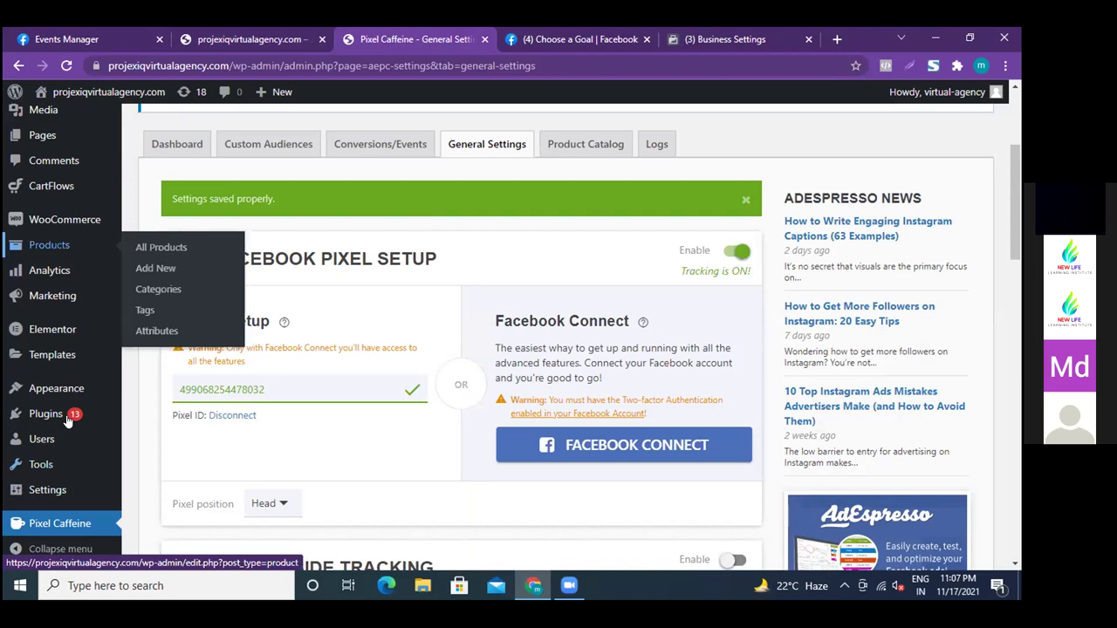
pyautogui.moveTo(50, 392)
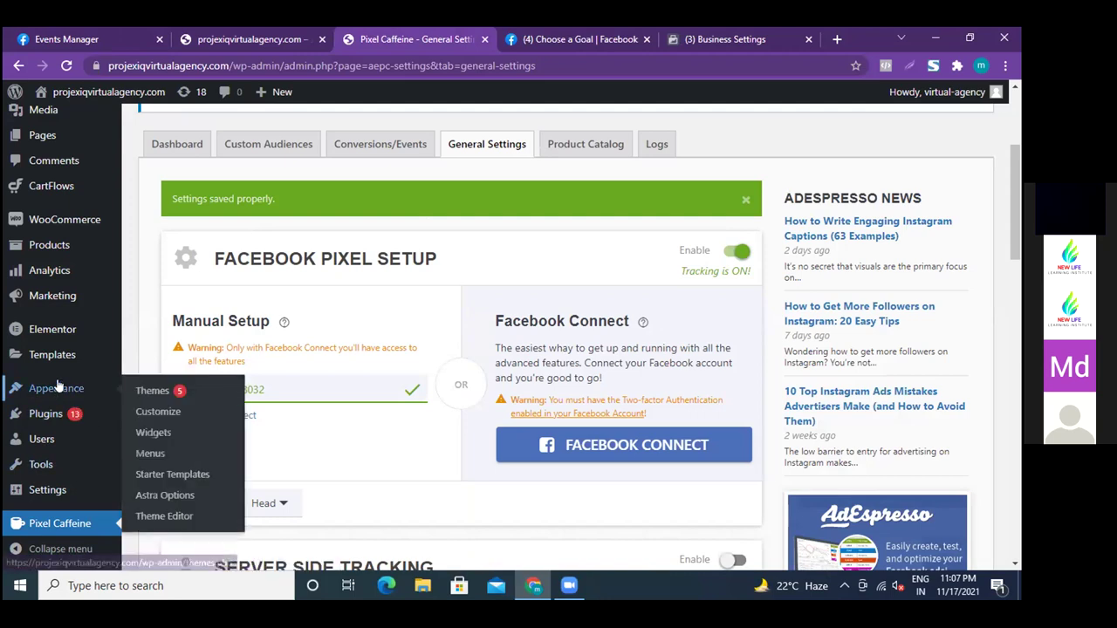
pyautogui.click(169, 515)
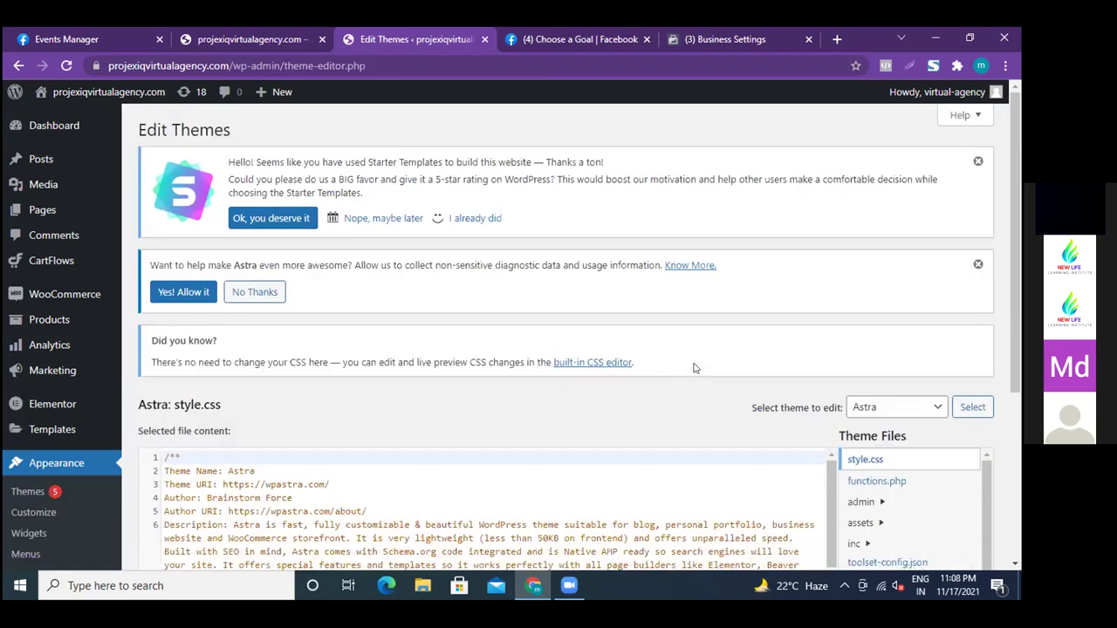
pyautogui.scroll(-1, 695, 368)
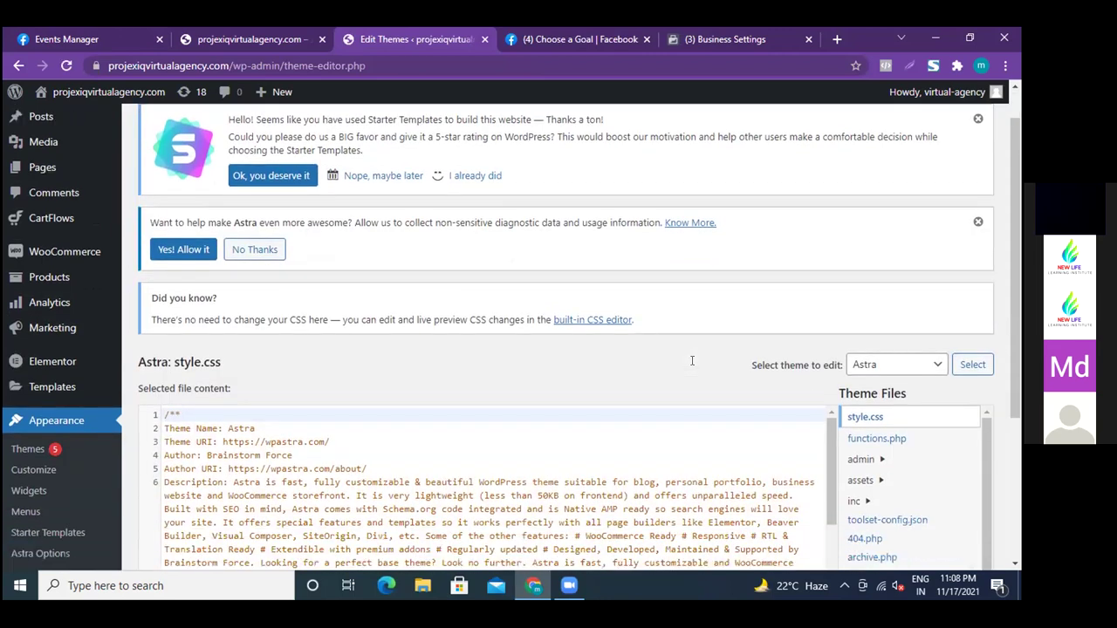
pyautogui.scroll(-3, 692, 360)
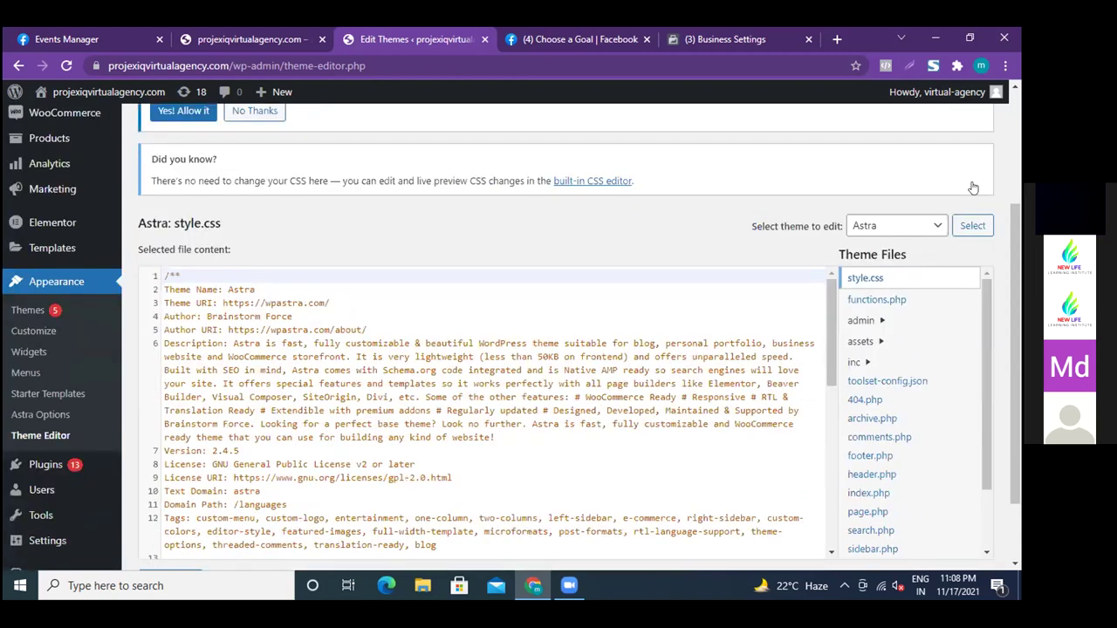
pyautogui.scroll(-5, 873, 549)
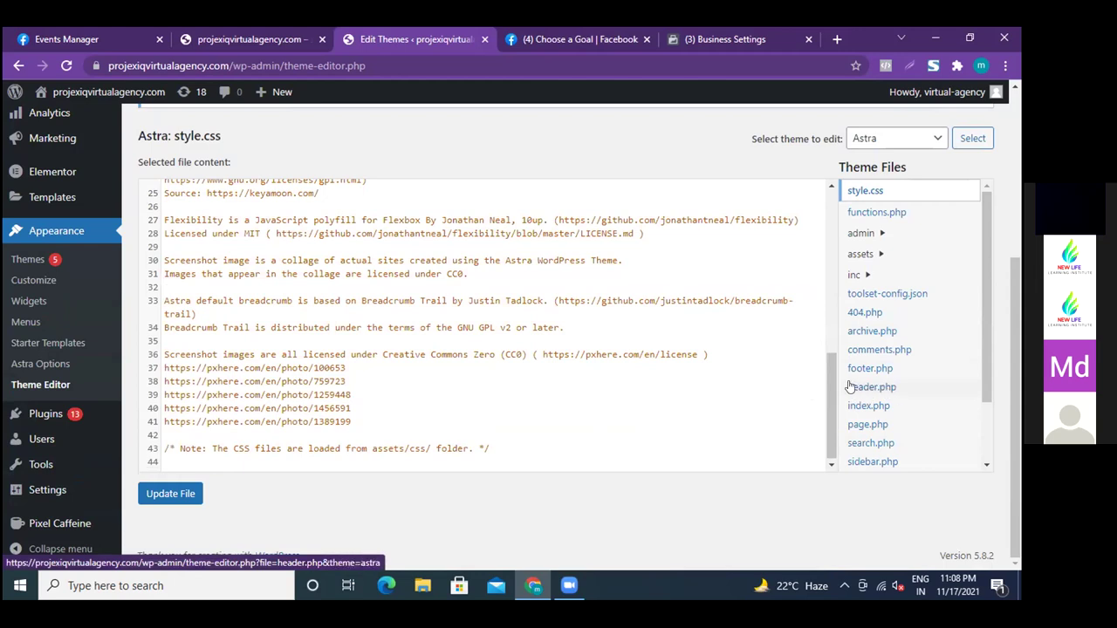
pyautogui.click(866, 389)
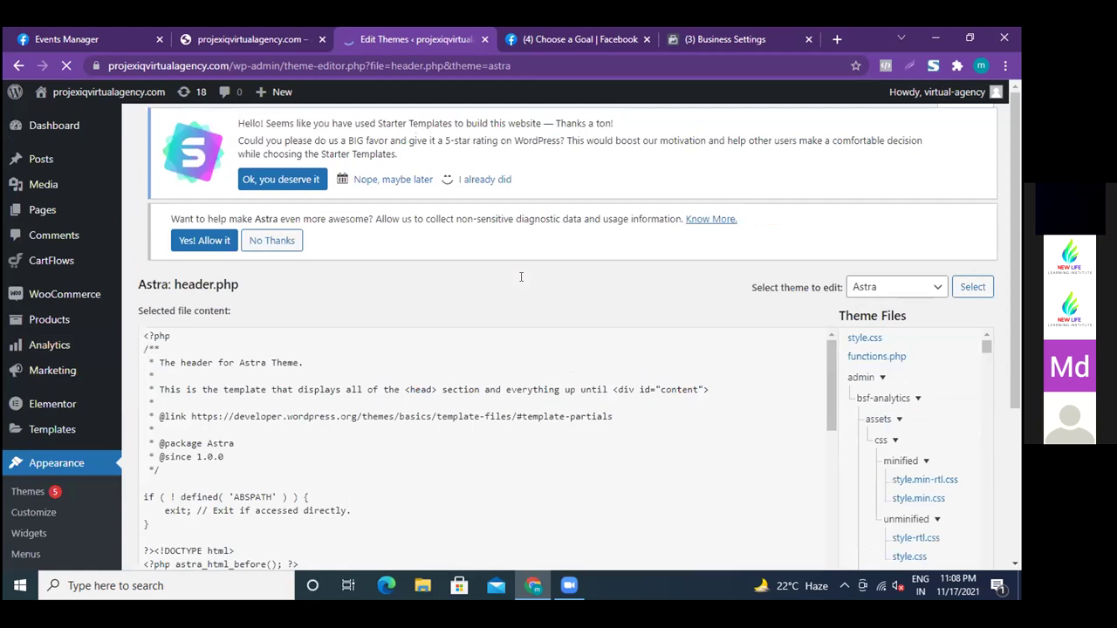
# Paste the copied facebook-domain-verification meta-tag on a new line directly below the opening <head> tag in header.php and update the file.
pyautogui.scroll(-3, 454, 349)
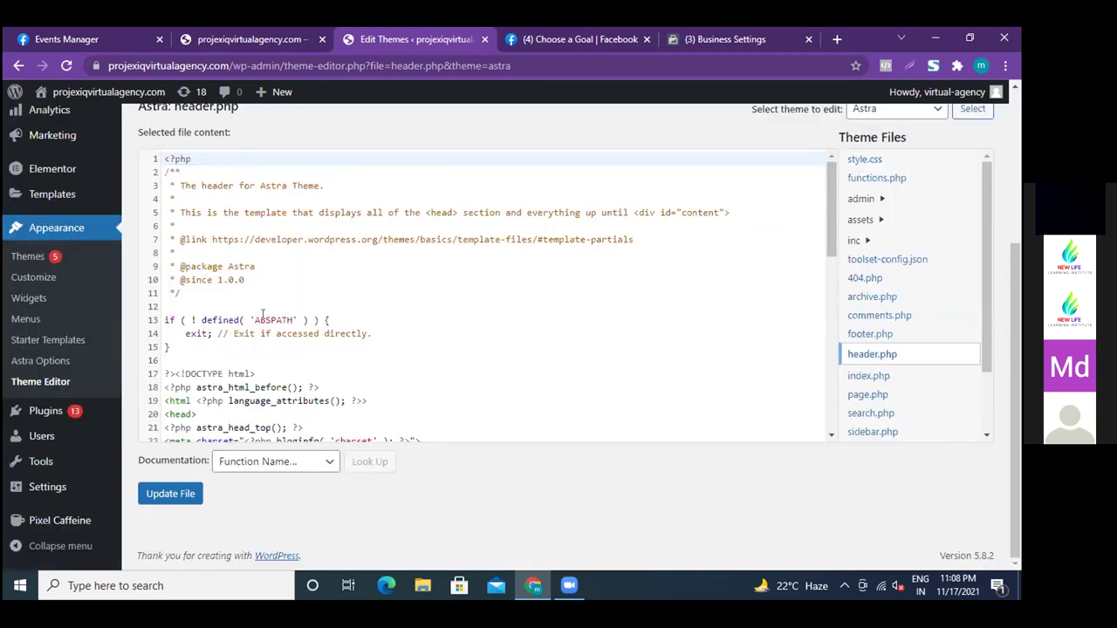
pyautogui.scroll(-4, 261, 315)
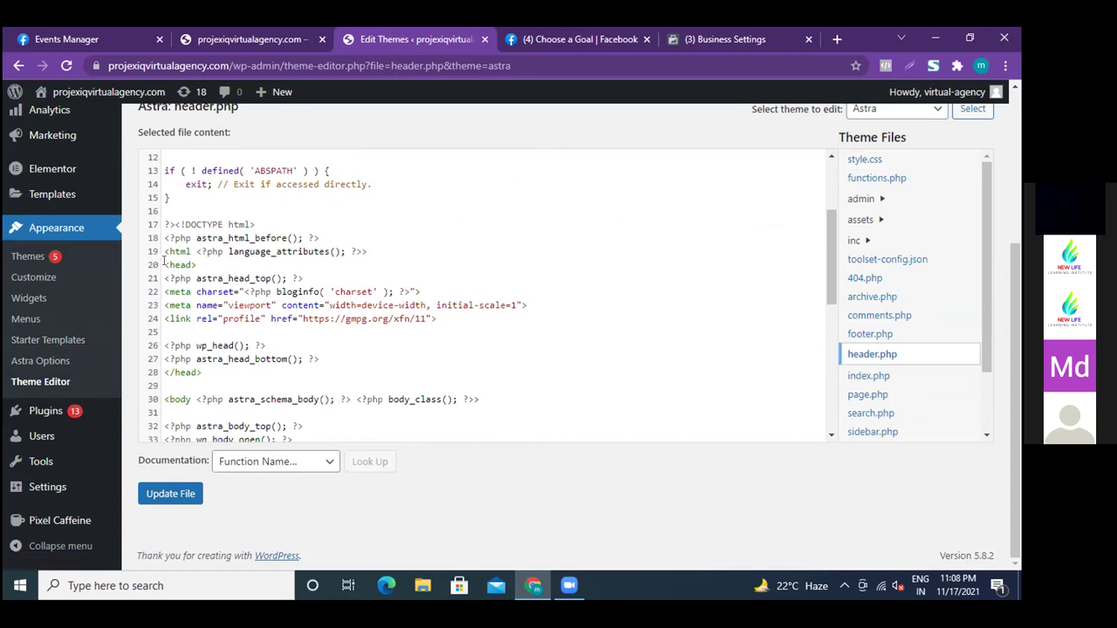
pyautogui.click(273, 262)
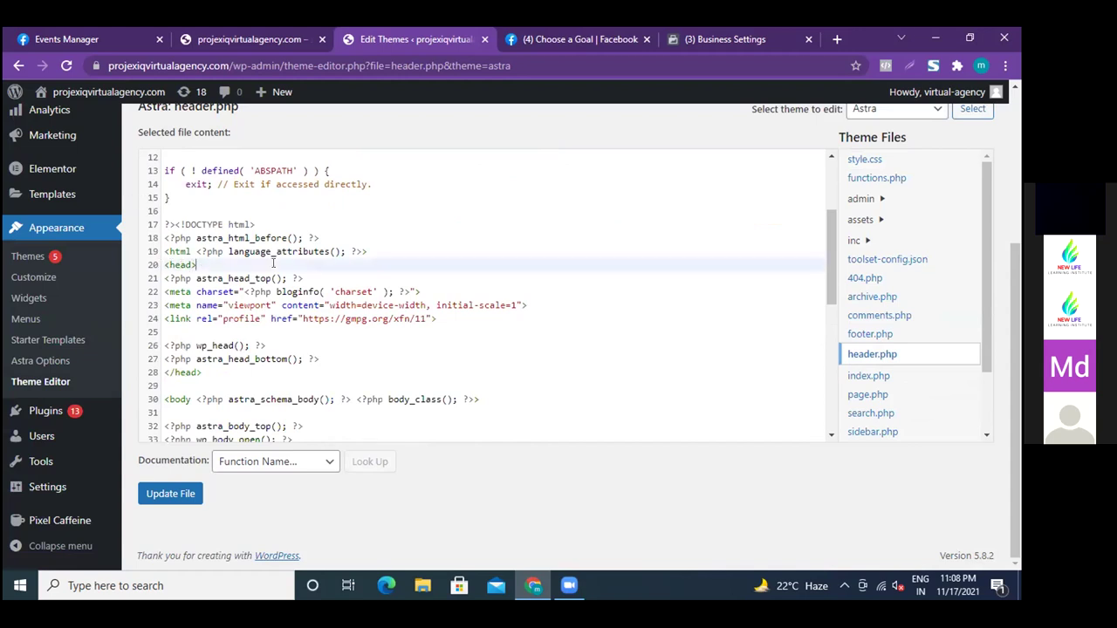
pyautogui.press('Return')
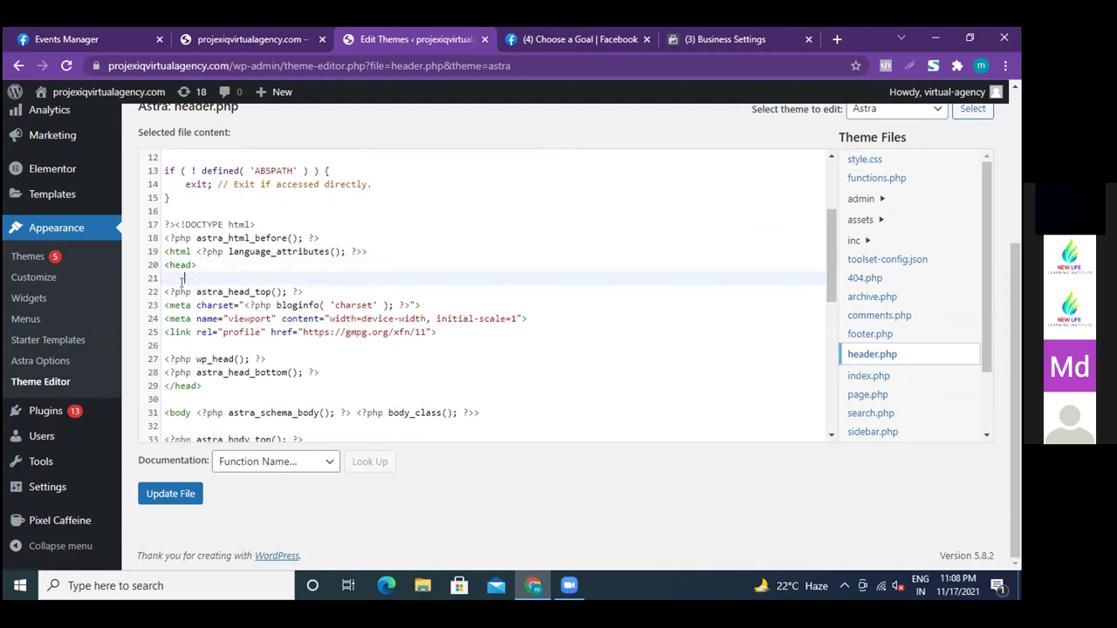
pyautogui.rightClick(182, 277)
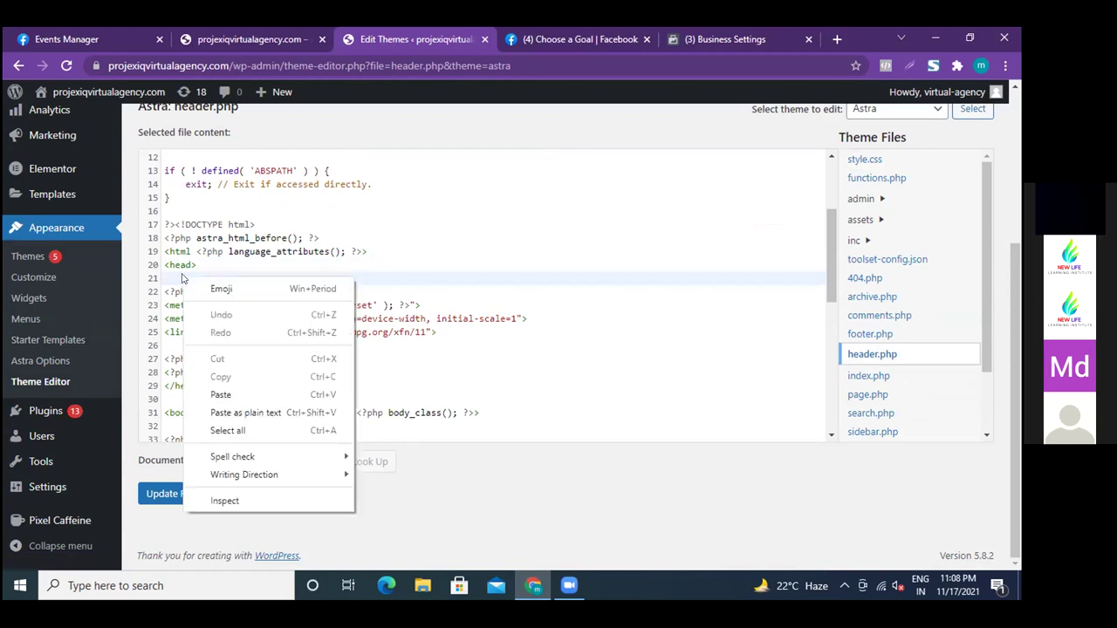
pyautogui.click(220, 396)
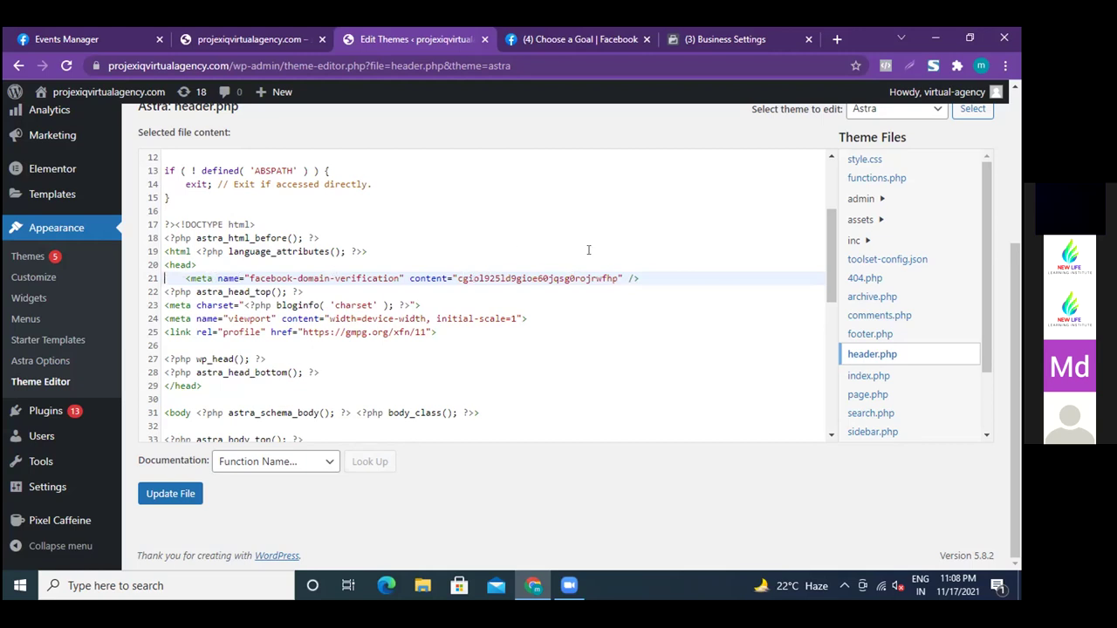
pyautogui.click(155, 496)
pyautogui.click(157, 495)
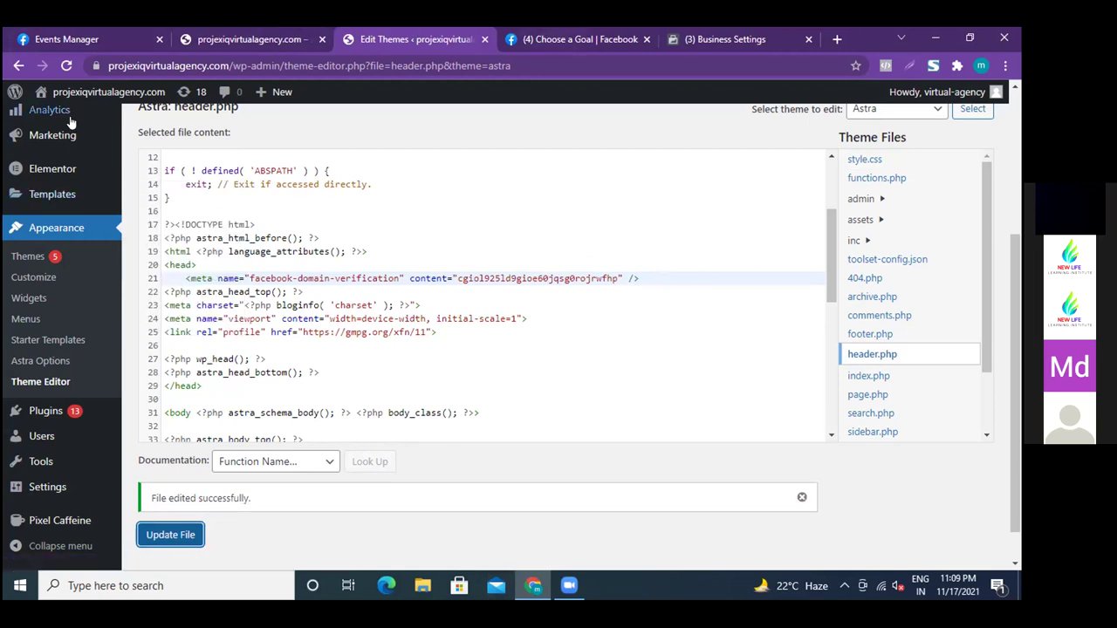
# Return from the theme editor to the Pixel Caffeine settings, and reload the Domains page in Business Settings to check the verification status.
pyautogui.click(17, 66)
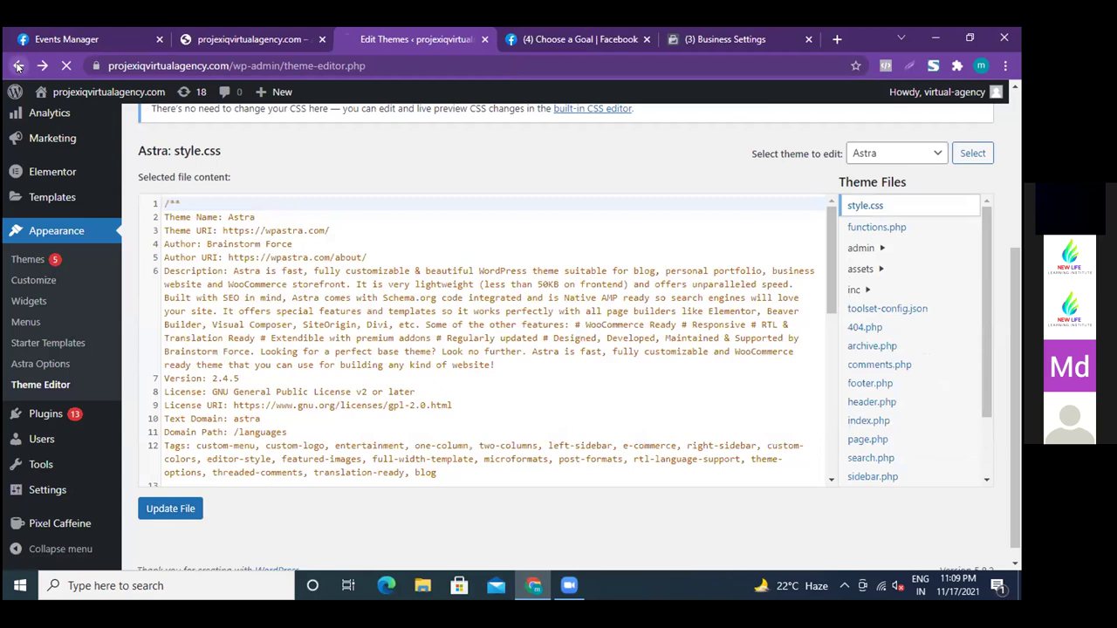
pyautogui.click(17, 65)
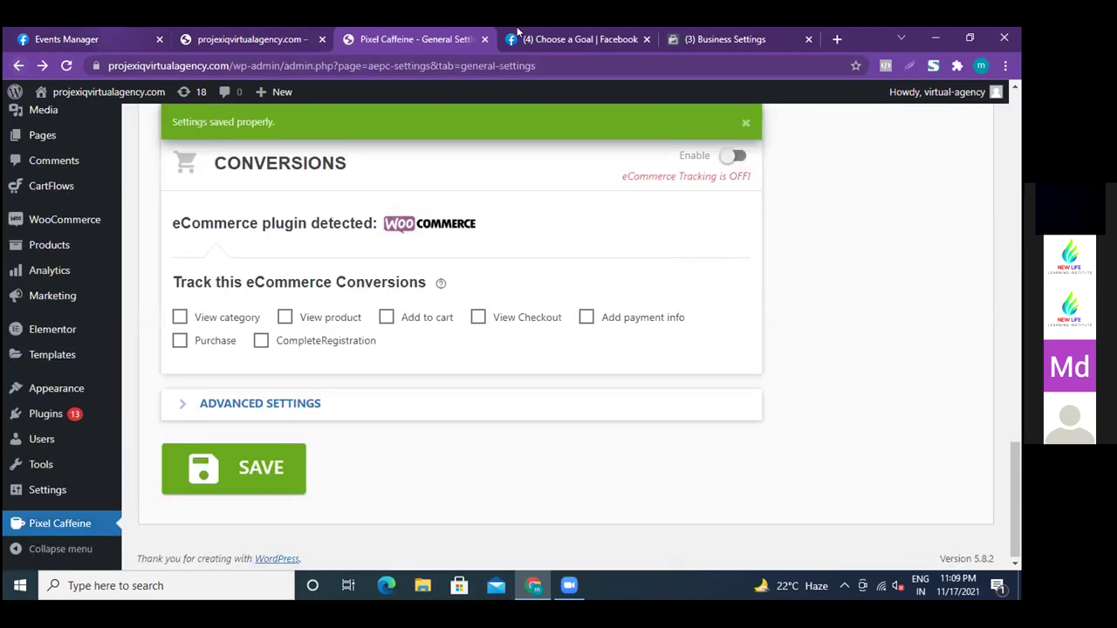
pyautogui.click(699, 38)
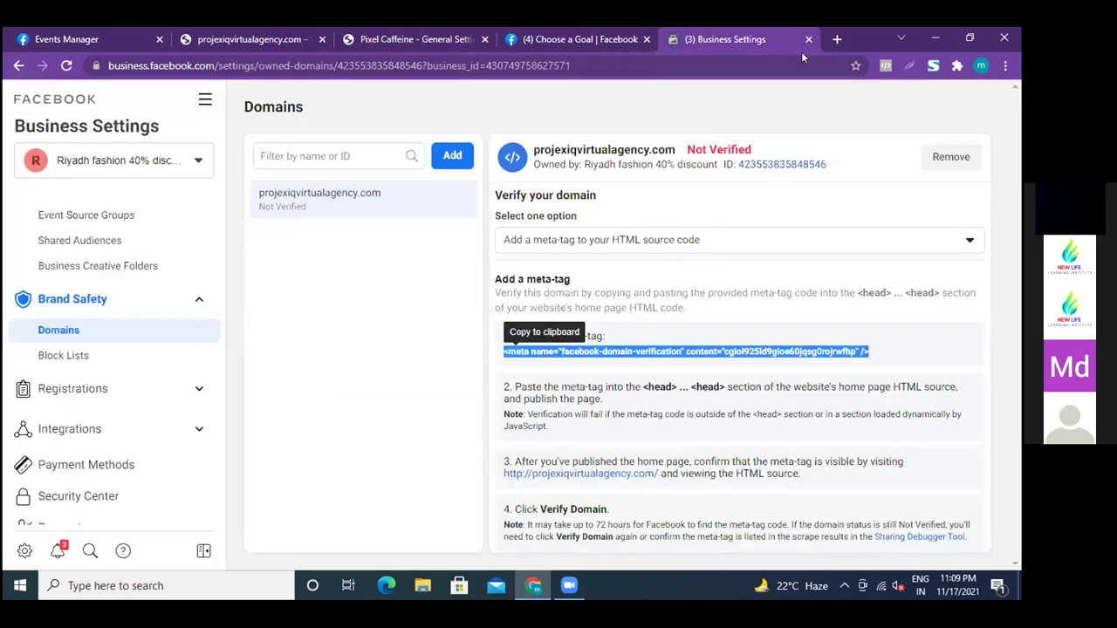
pyautogui.click(486, 343)
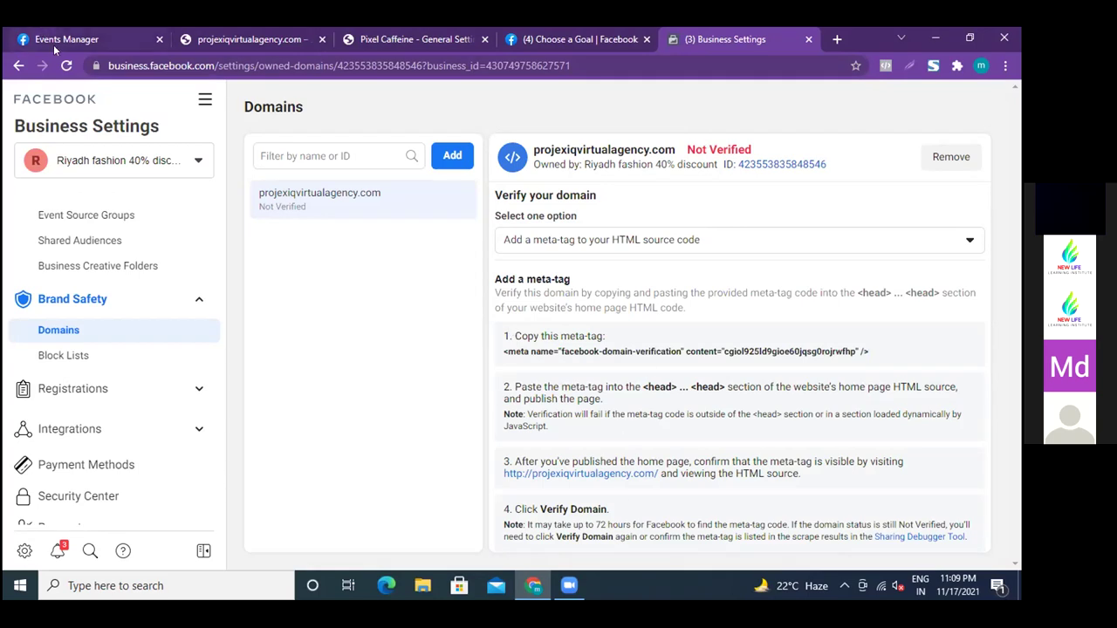
pyautogui.click(66, 65)
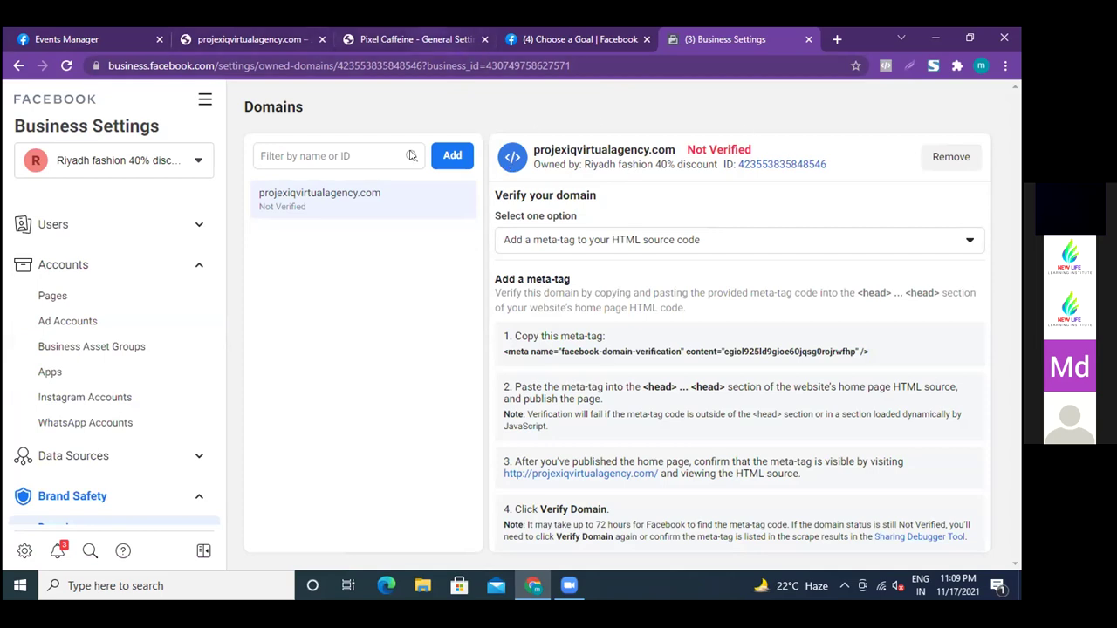
# Open the live projexiqvirtualagency.com site in a new tab from the WordPress dashboard and reload it.
pyautogui.hotkey('ctrl', 'shift', 'Tab')
pyautogui.hotkey('ctrl', 'shift', 'Tab')
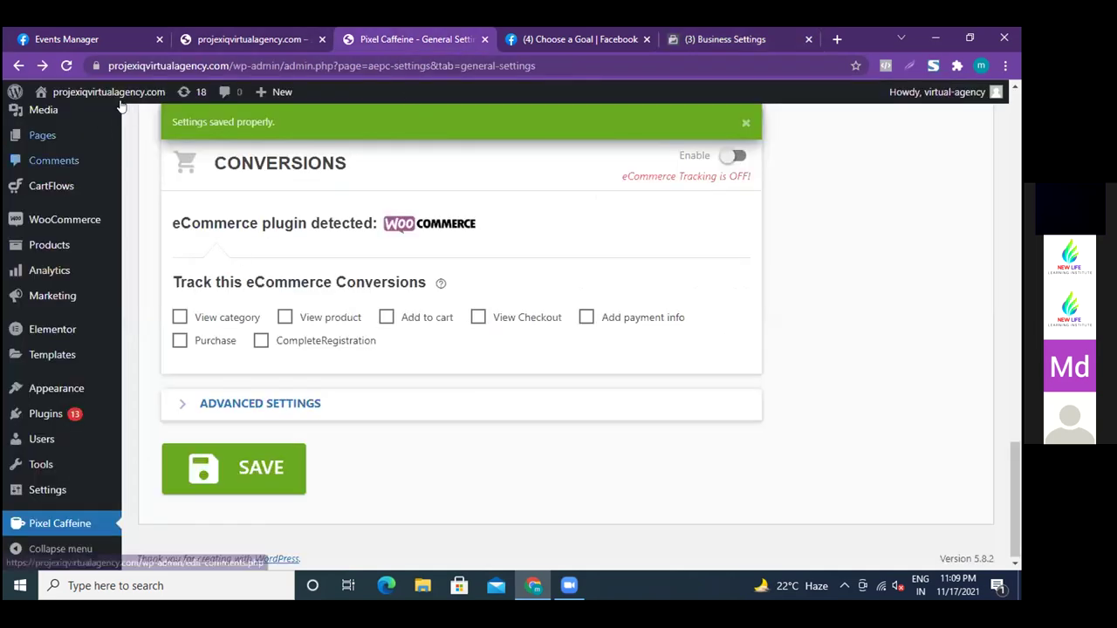
pyautogui.moveTo(118, 96)
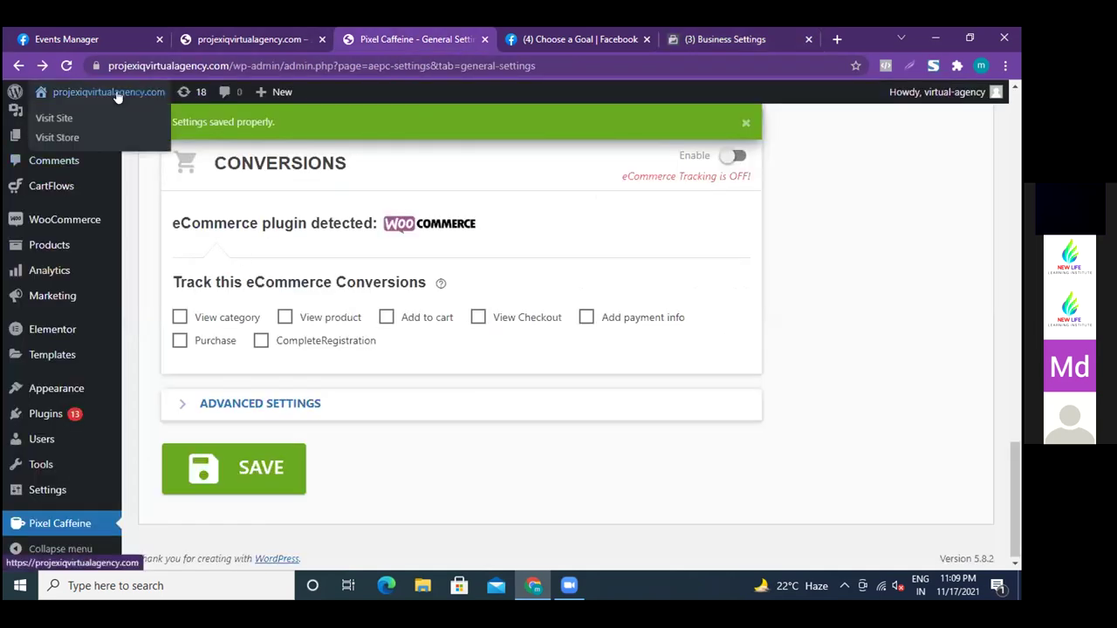
pyautogui.rightClick(58, 117)
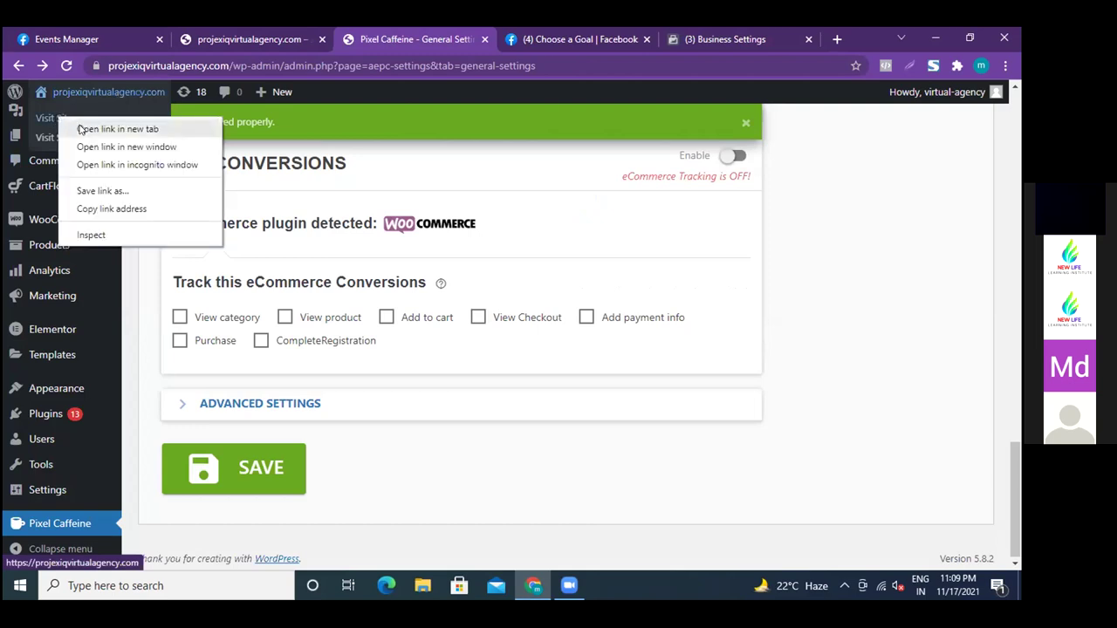
pyautogui.click(81, 130)
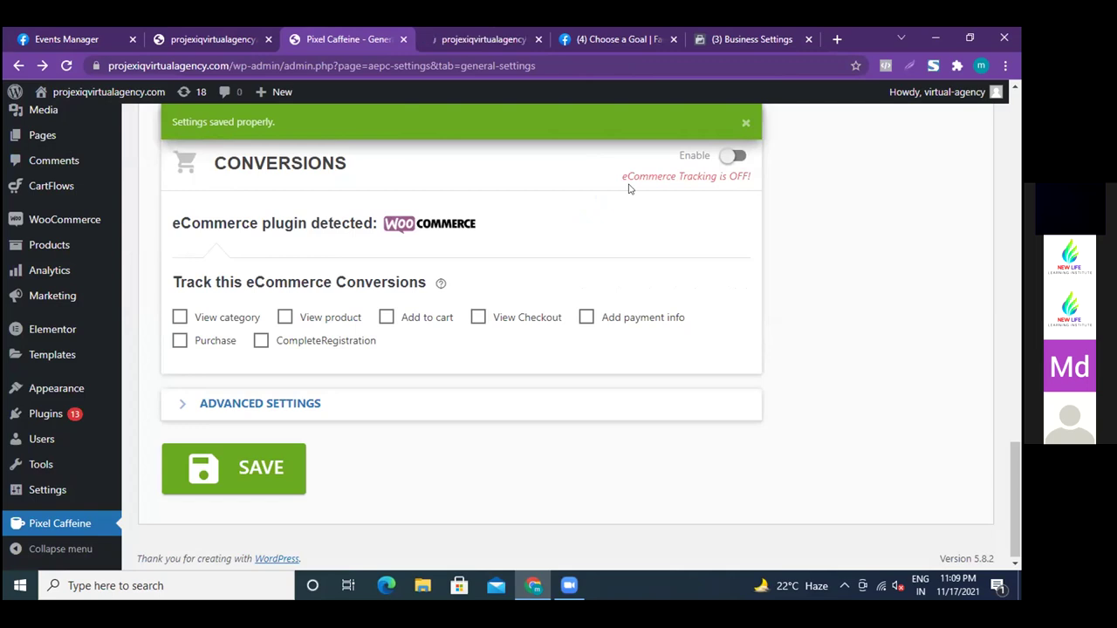
pyautogui.click(495, 38)
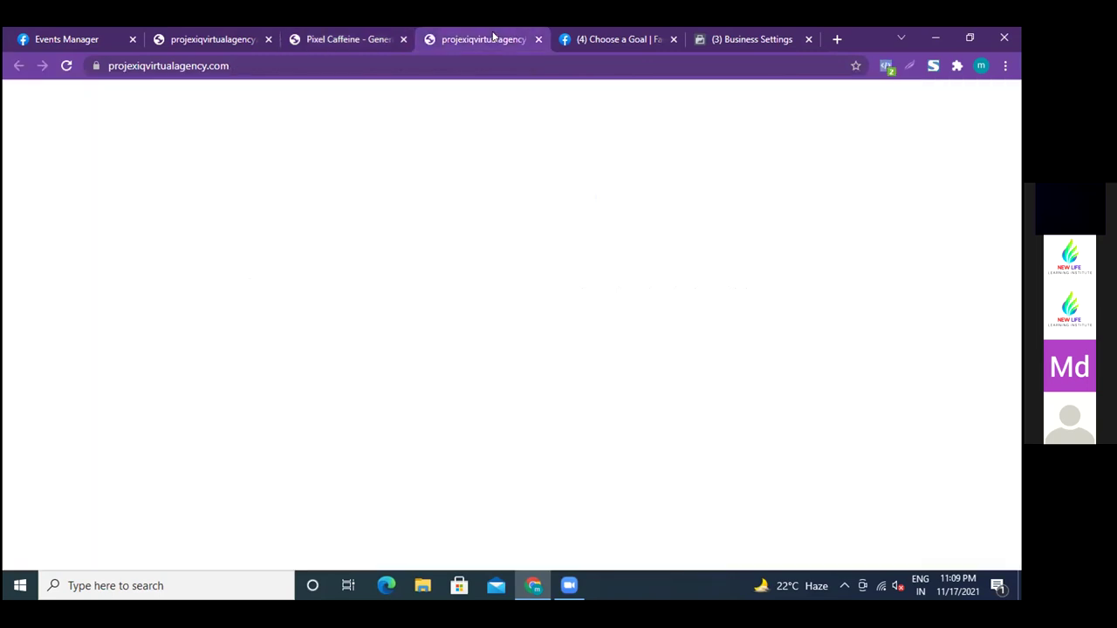
pyautogui.click(66, 66)
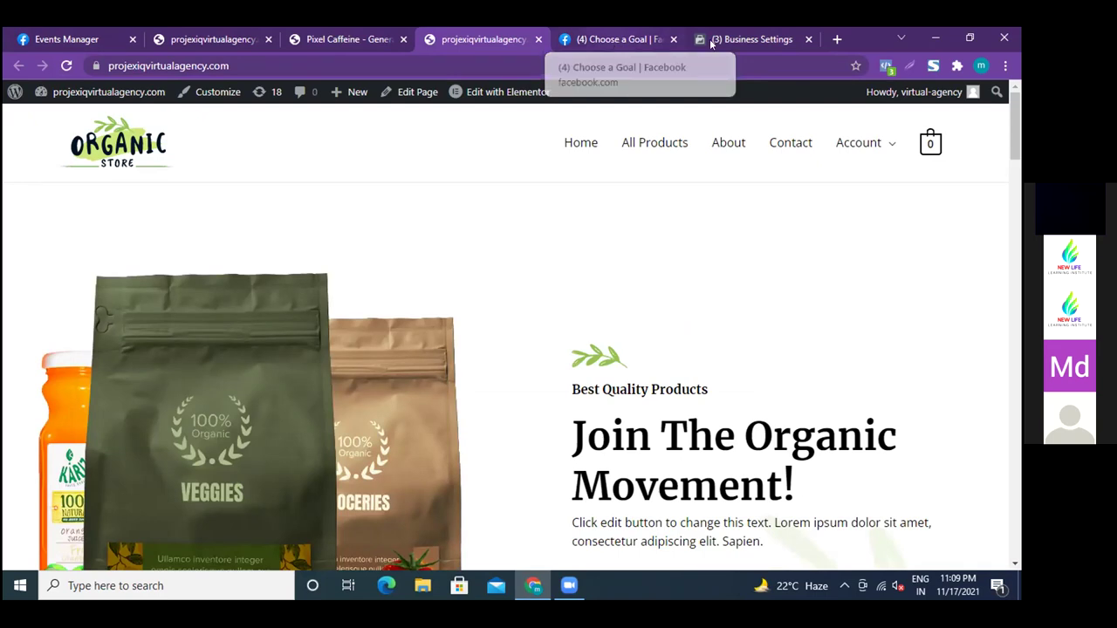
# Reload the Domains page in Business Settings and read the note on how long Facebook may need to find the meta-tag.
pyautogui.hotkey('ctrl', 'Tab')
pyautogui.hotkey('ctrl', 'Tab')
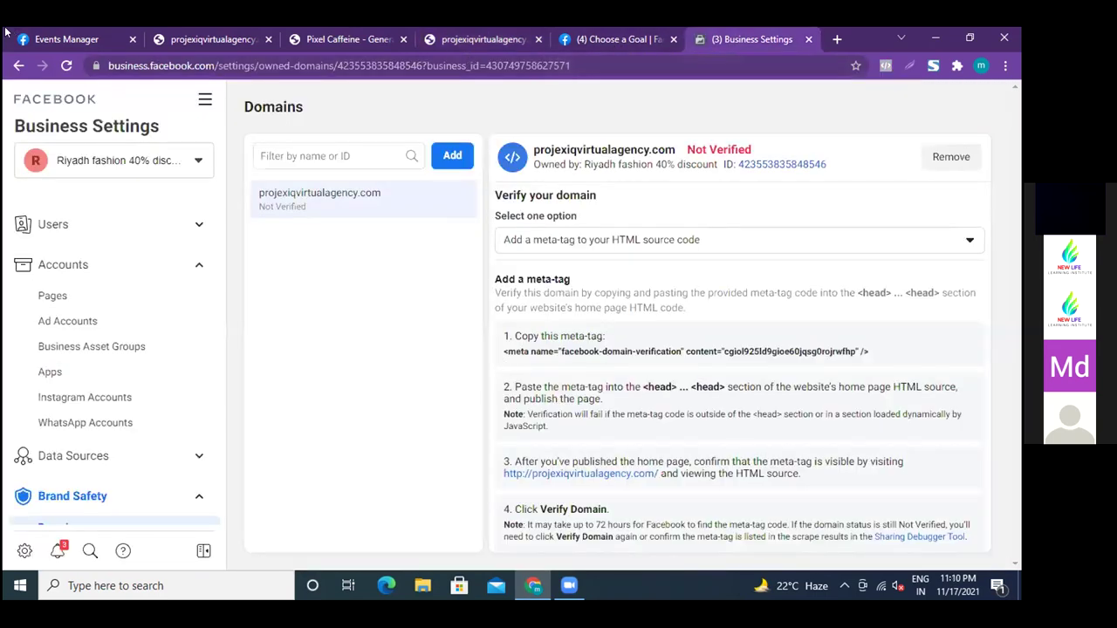
pyautogui.click(66, 66)
pyautogui.moveTo(596, 524); pyautogui.dragTo(792, 522)
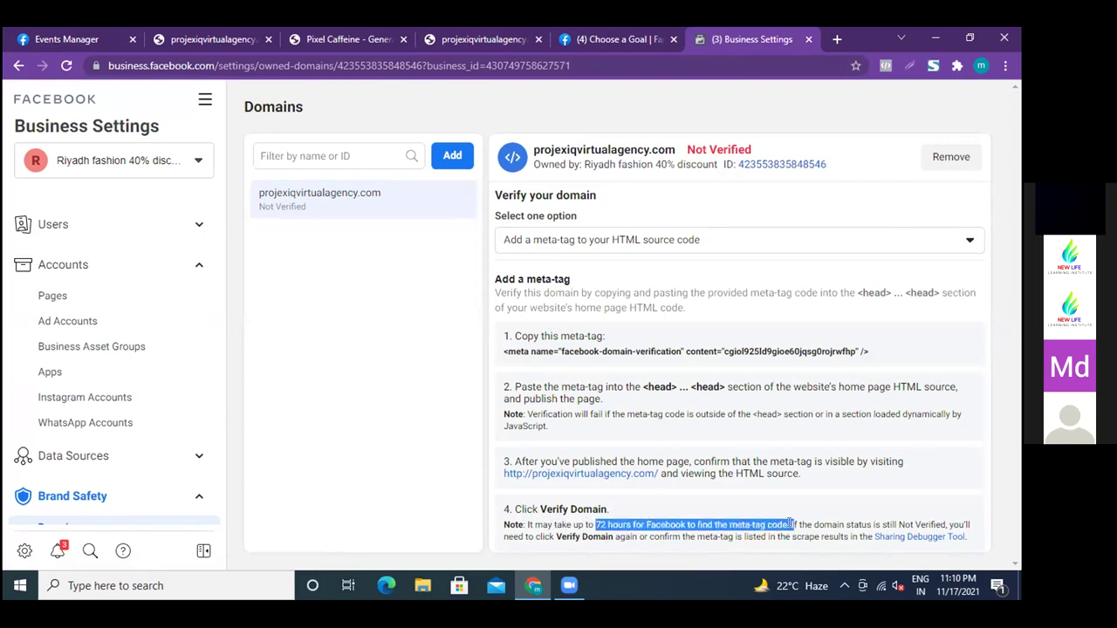
pyautogui.click(651, 505)
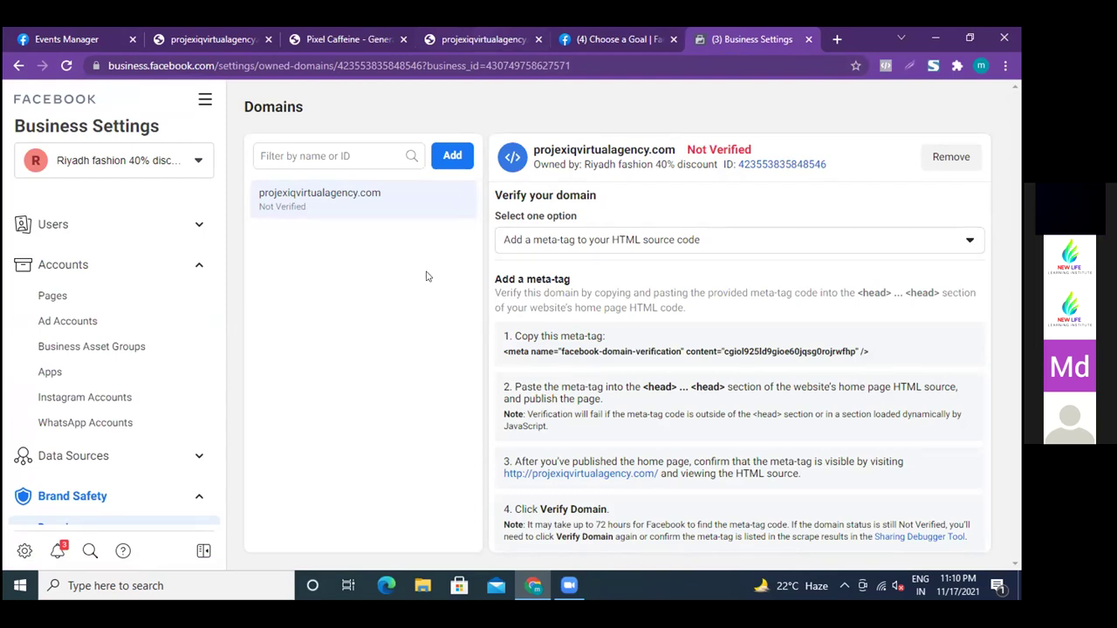
# Review the Facebook Pixel setup in Pixel Caffeine's general settings and look at the live store page again.
pyautogui.hotkey('ctrl', '4')
pyautogui.click(352, 39)
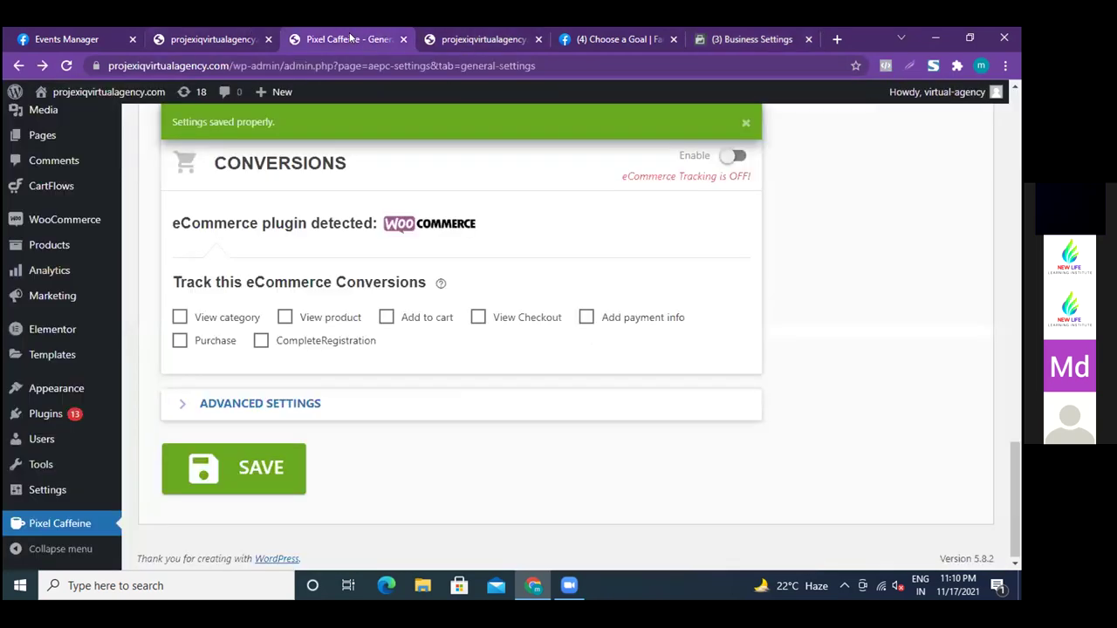
pyautogui.scroll(1, 488, 320)
pyautogui.scroll(3, 489, 320)
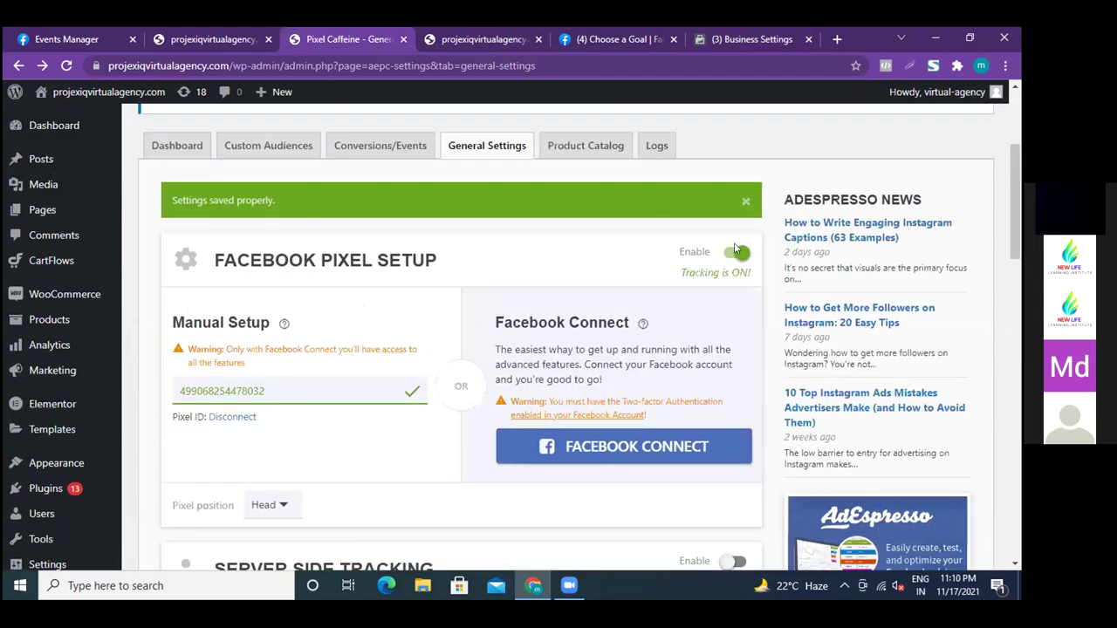
pyautogui.click(504, 34)
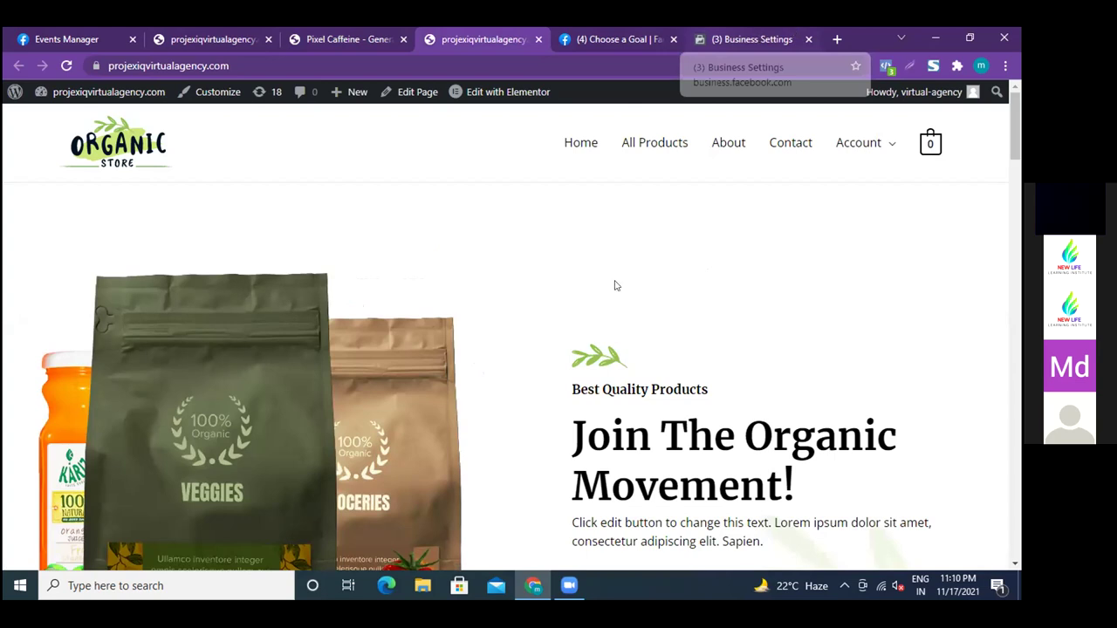
# Look over the domain's verification page in Business Settings and go back one page.
pyautogui.hotkey('ctrl', '6')
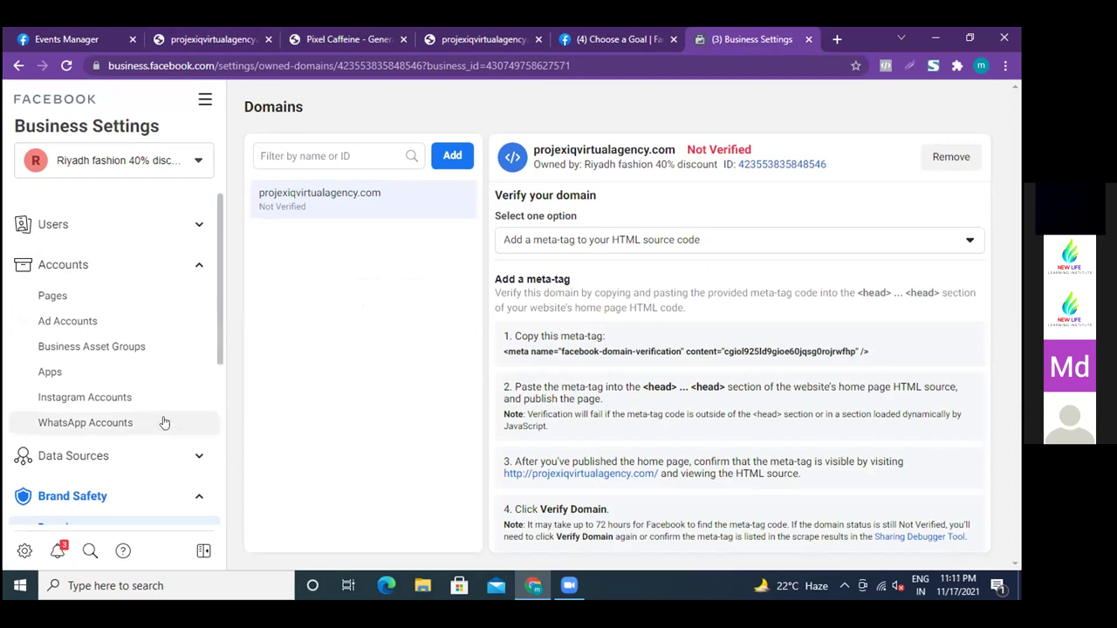
pyautogui.scroll(-2, 179, 380)
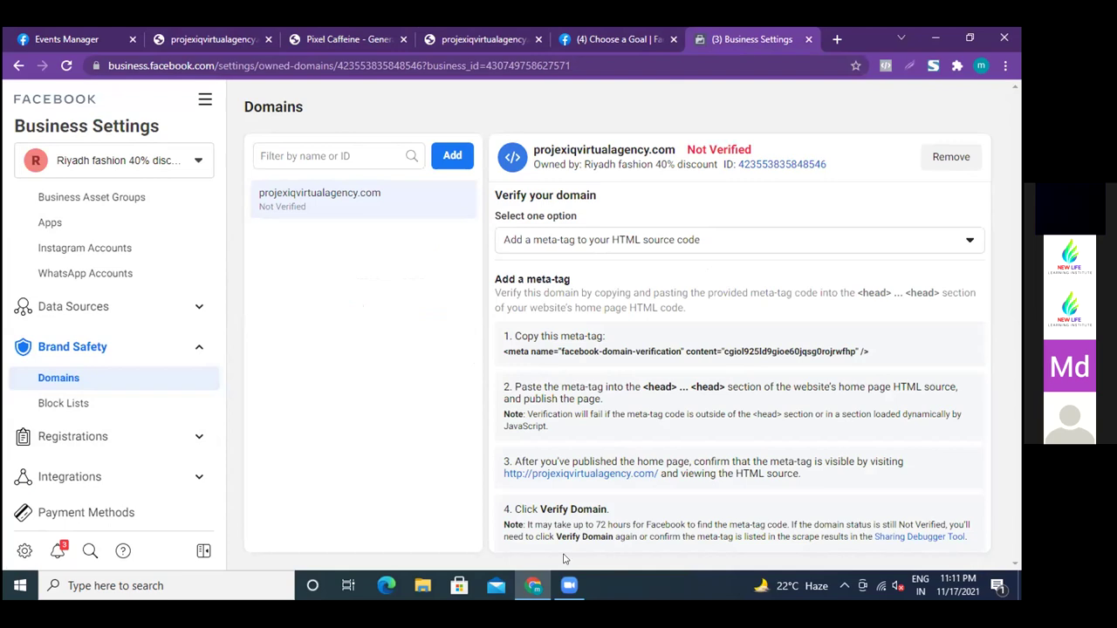
pyautogui.click(17, 65)
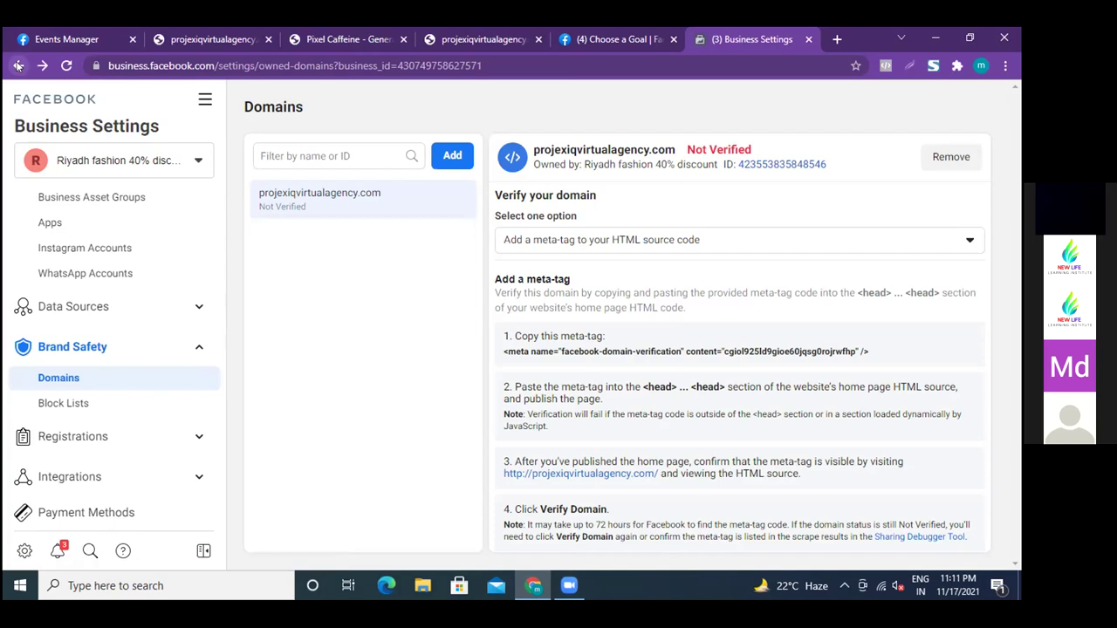
# Go back from the Business Settings pages to the Ads Manager campaign list.
pyautogui.click(17, 65)
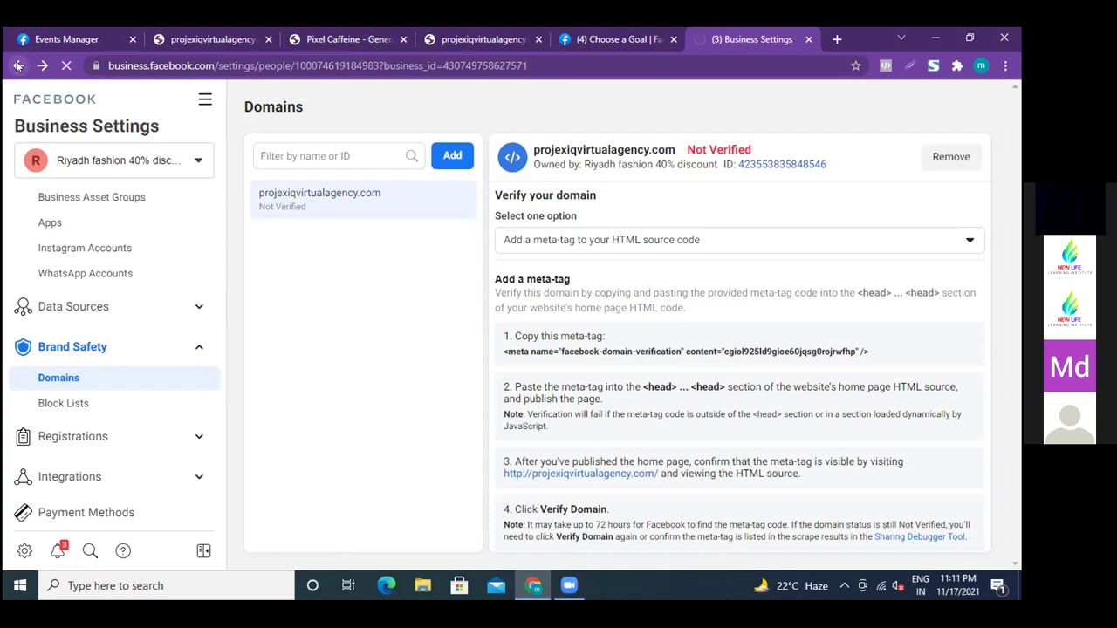
pyautogui.click(17, 65)
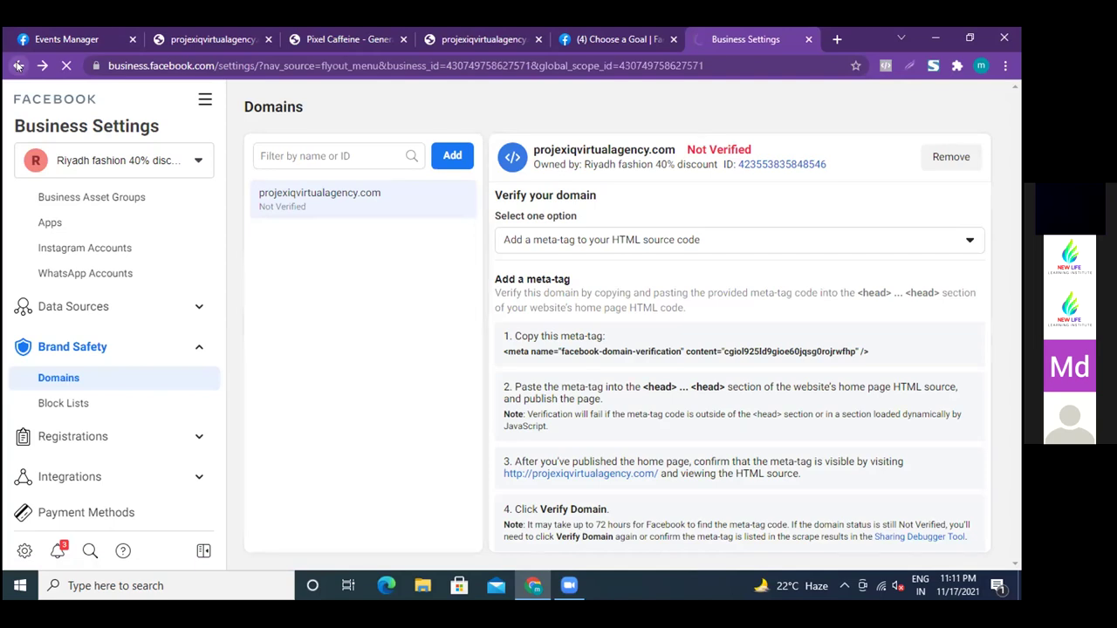
pyautogui.click(18, 65)
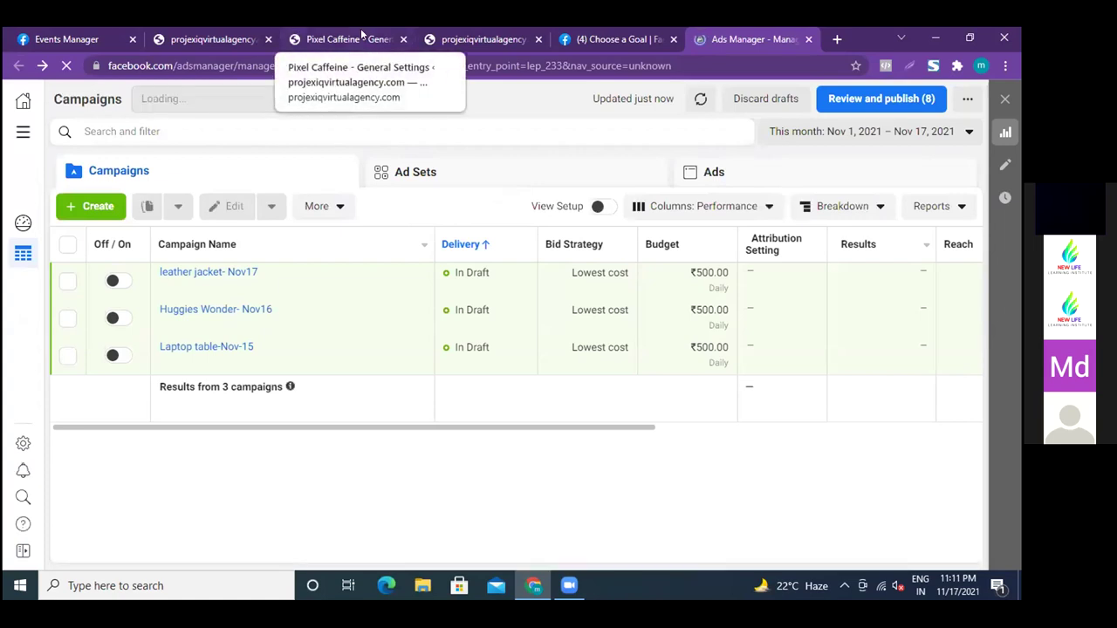
# Switch to Events Manager, close the WordPress connection guide, and look over the creation options for the Riyadh Fashion pixel.
pyautogui.click(87, 39)
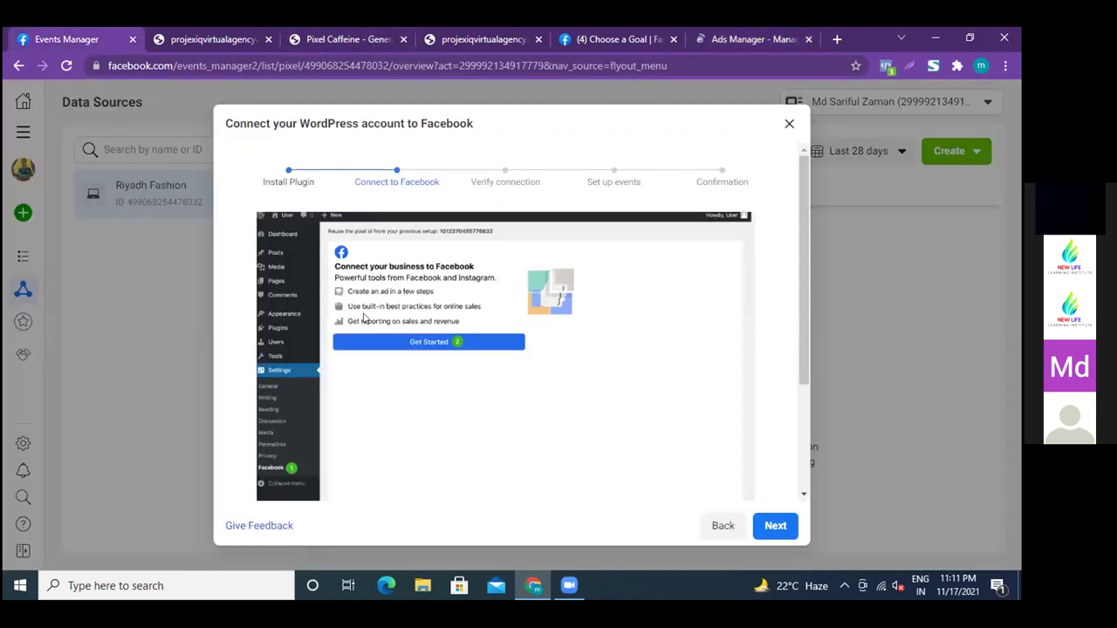
pyautogui.click(788, 123)
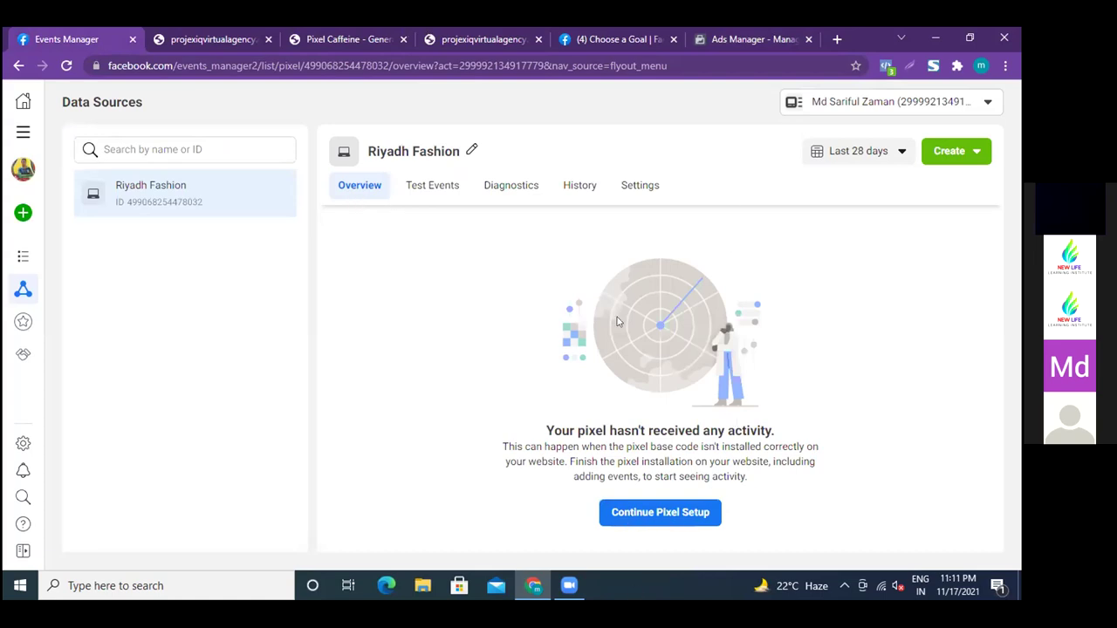
pyautogui.click(975, 153)
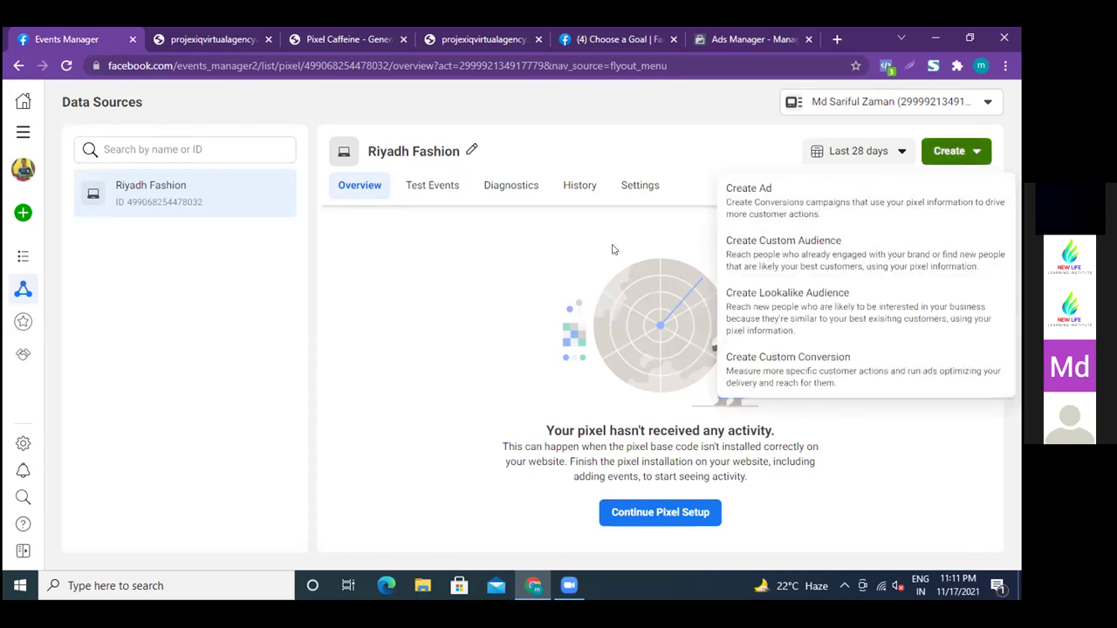
pyautogui.click(654, 201)
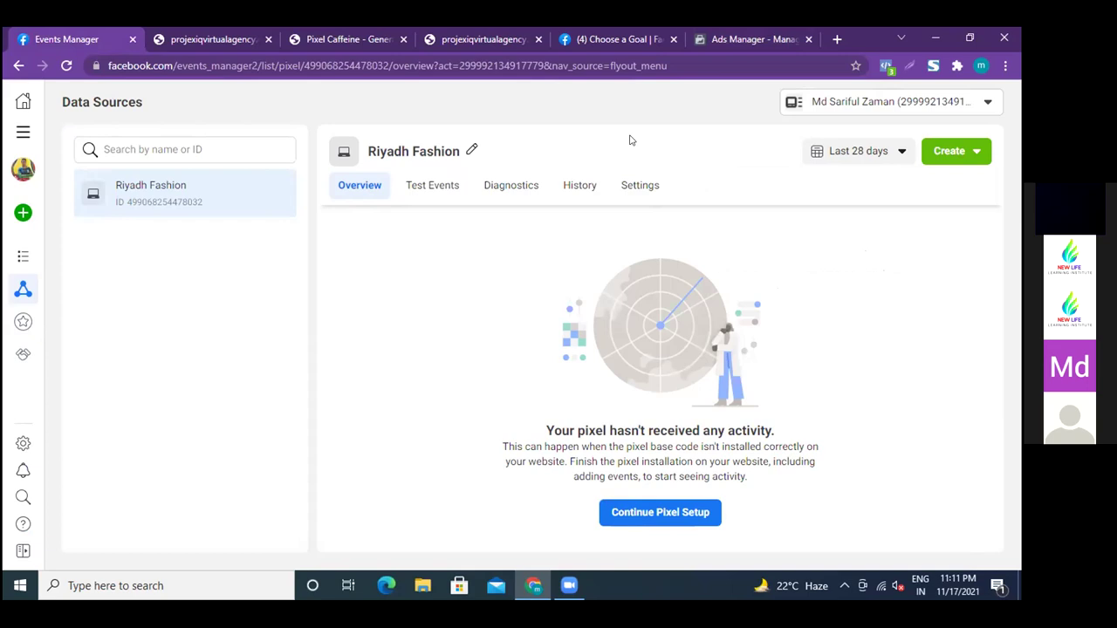